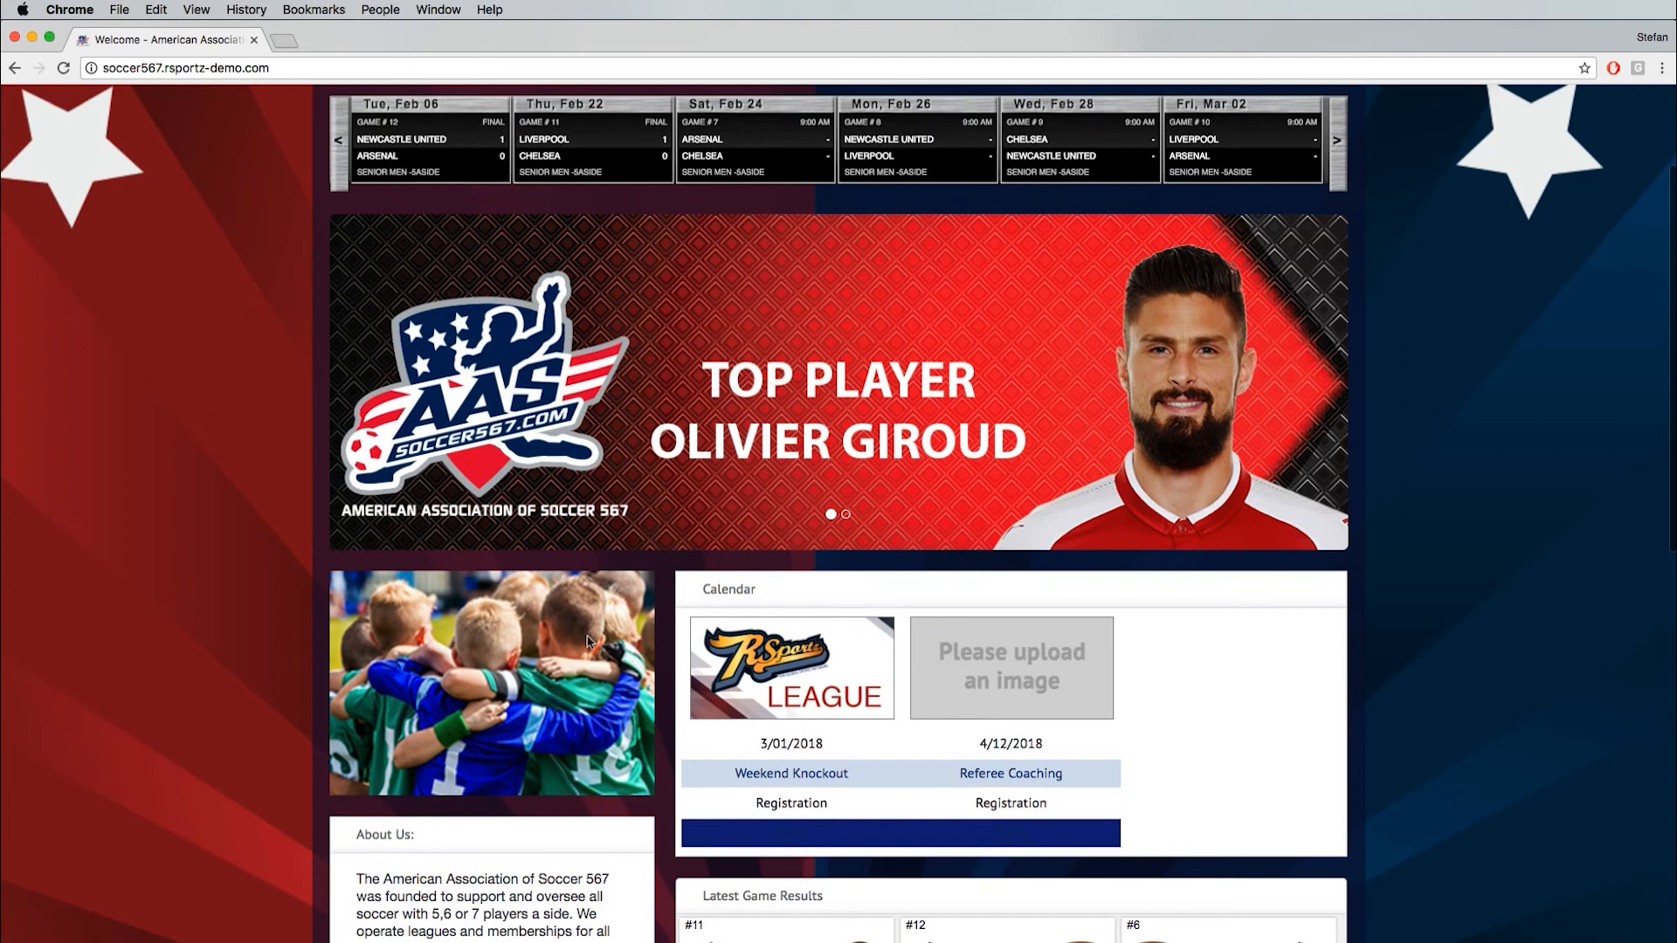
- Open the Senior Men -5aside division overview from the League Schedule banner on the home page
scroll(243, 629, "down", 5)
scroll(245, 623, "down", 8)
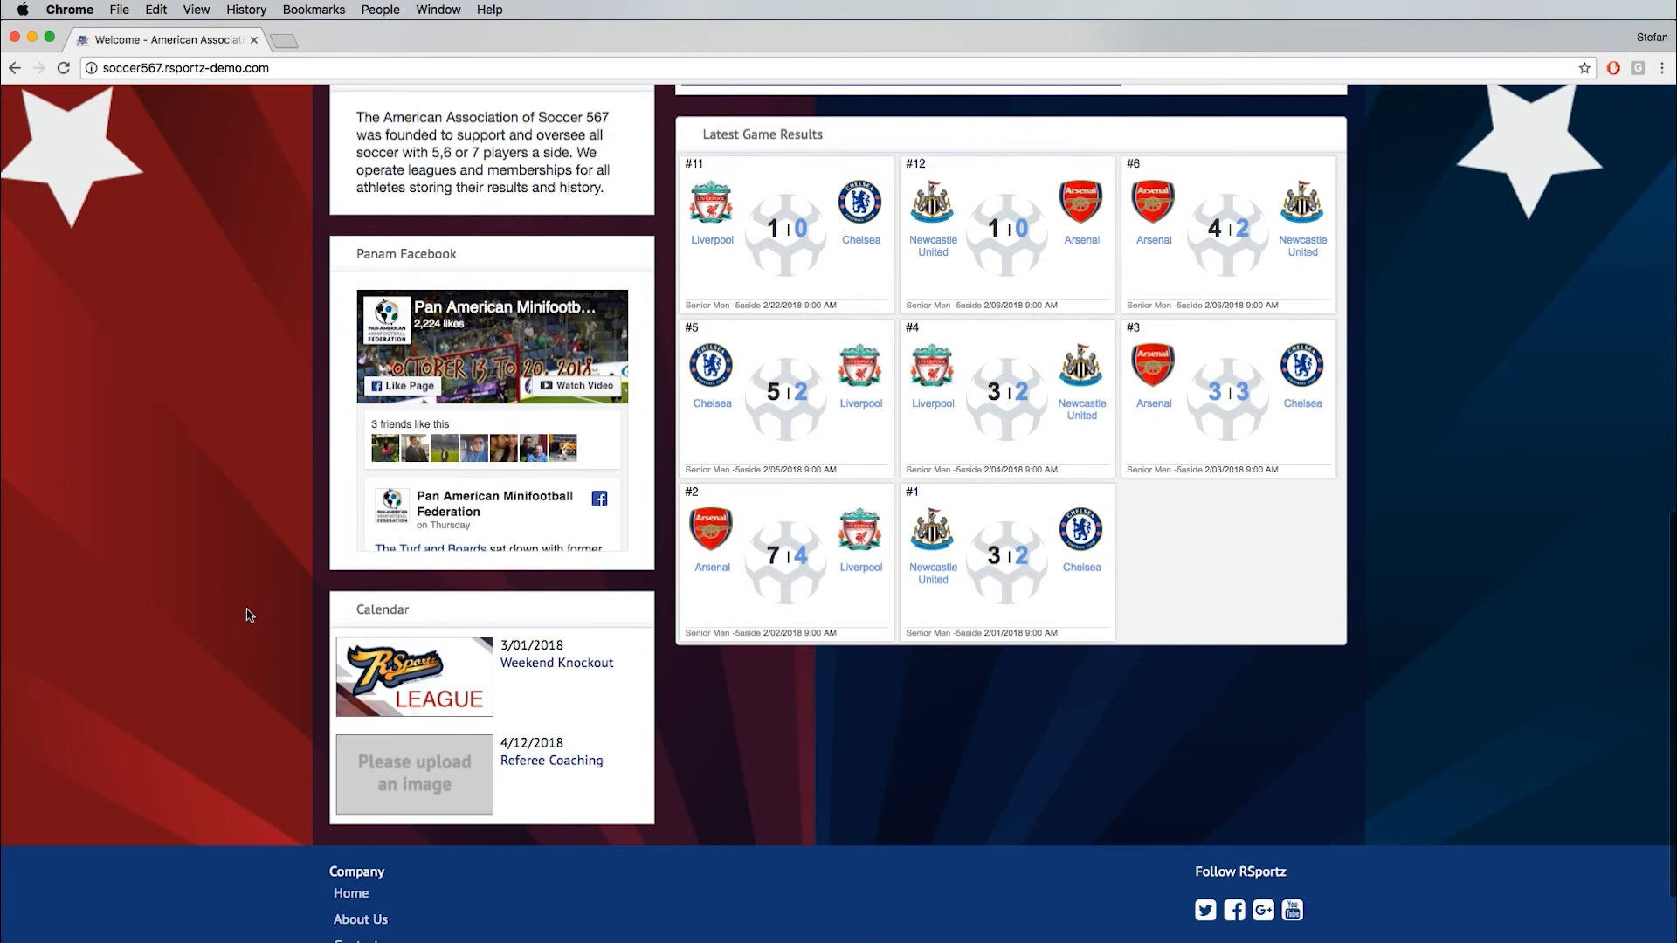
scroll(246, 616, "up", 13)
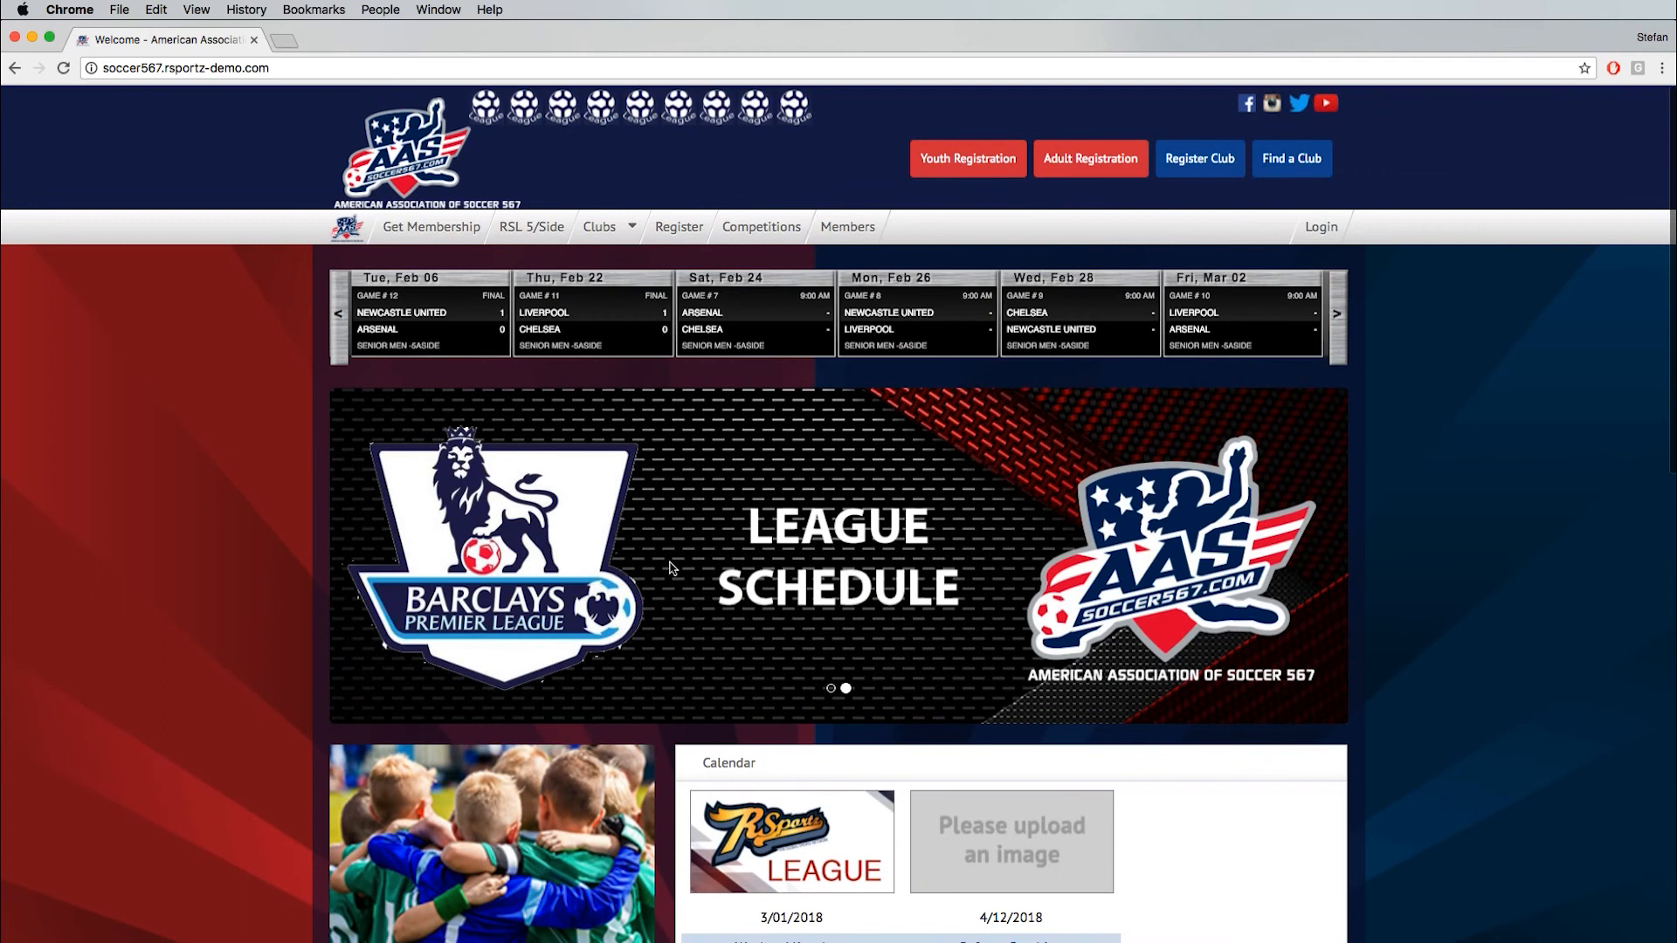
left_click(887, 553)
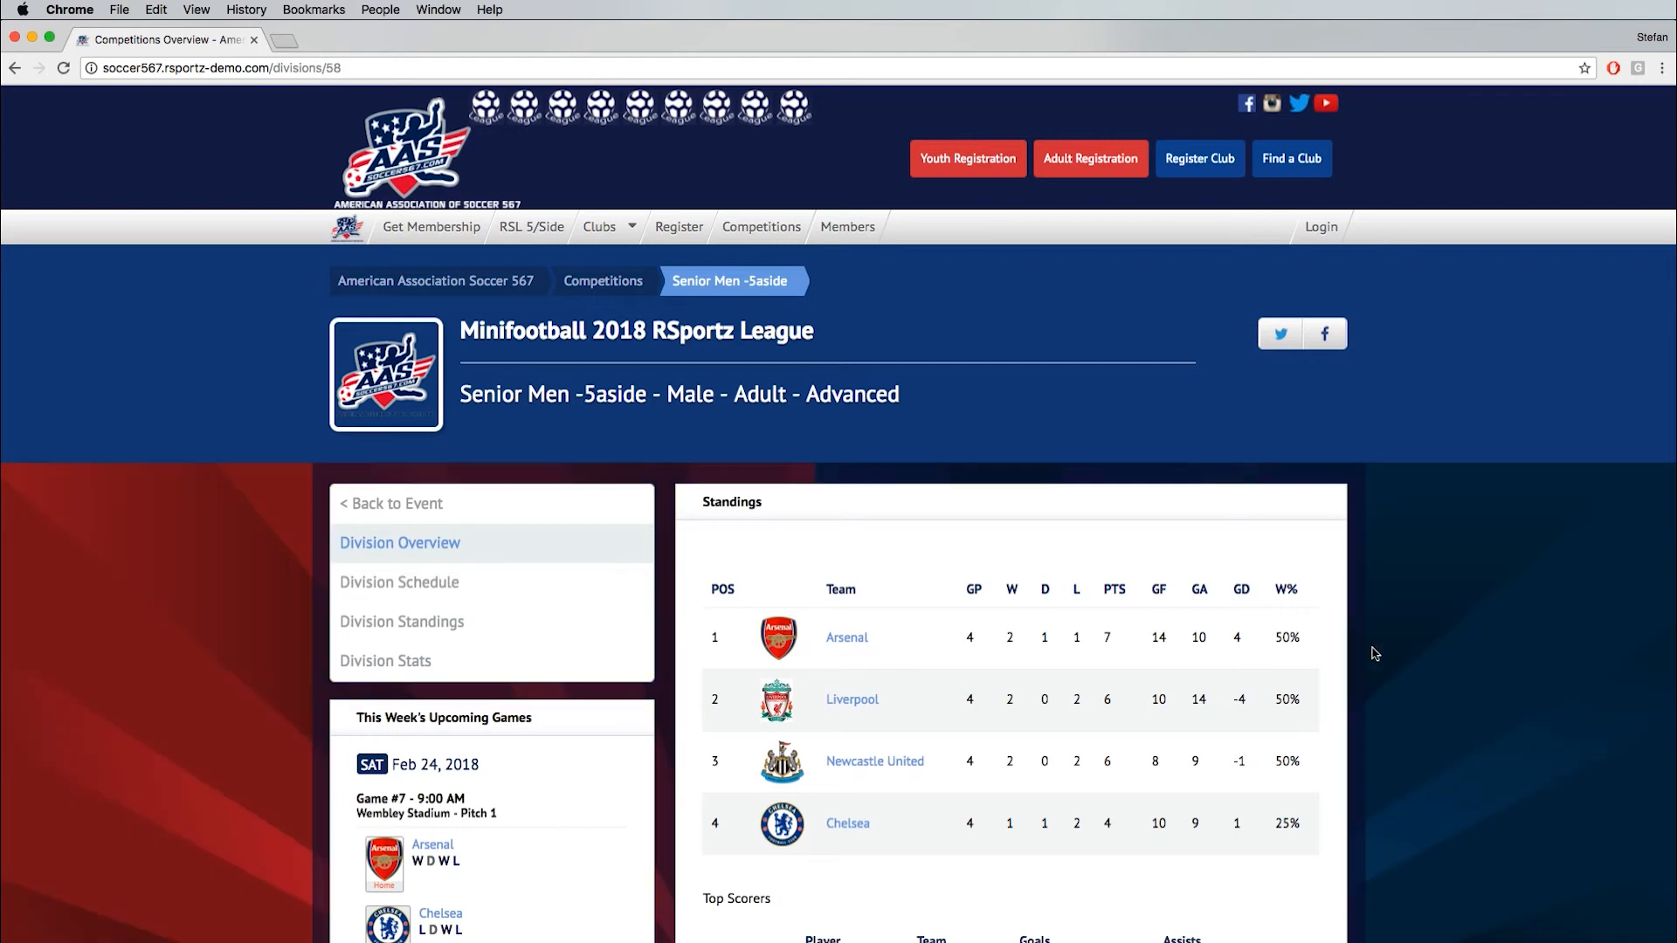
- Review the division's standings, top scorers and most cards, check the Division Schedule, and return to the Division Overview
scroll(1372, 646, "down", 3)
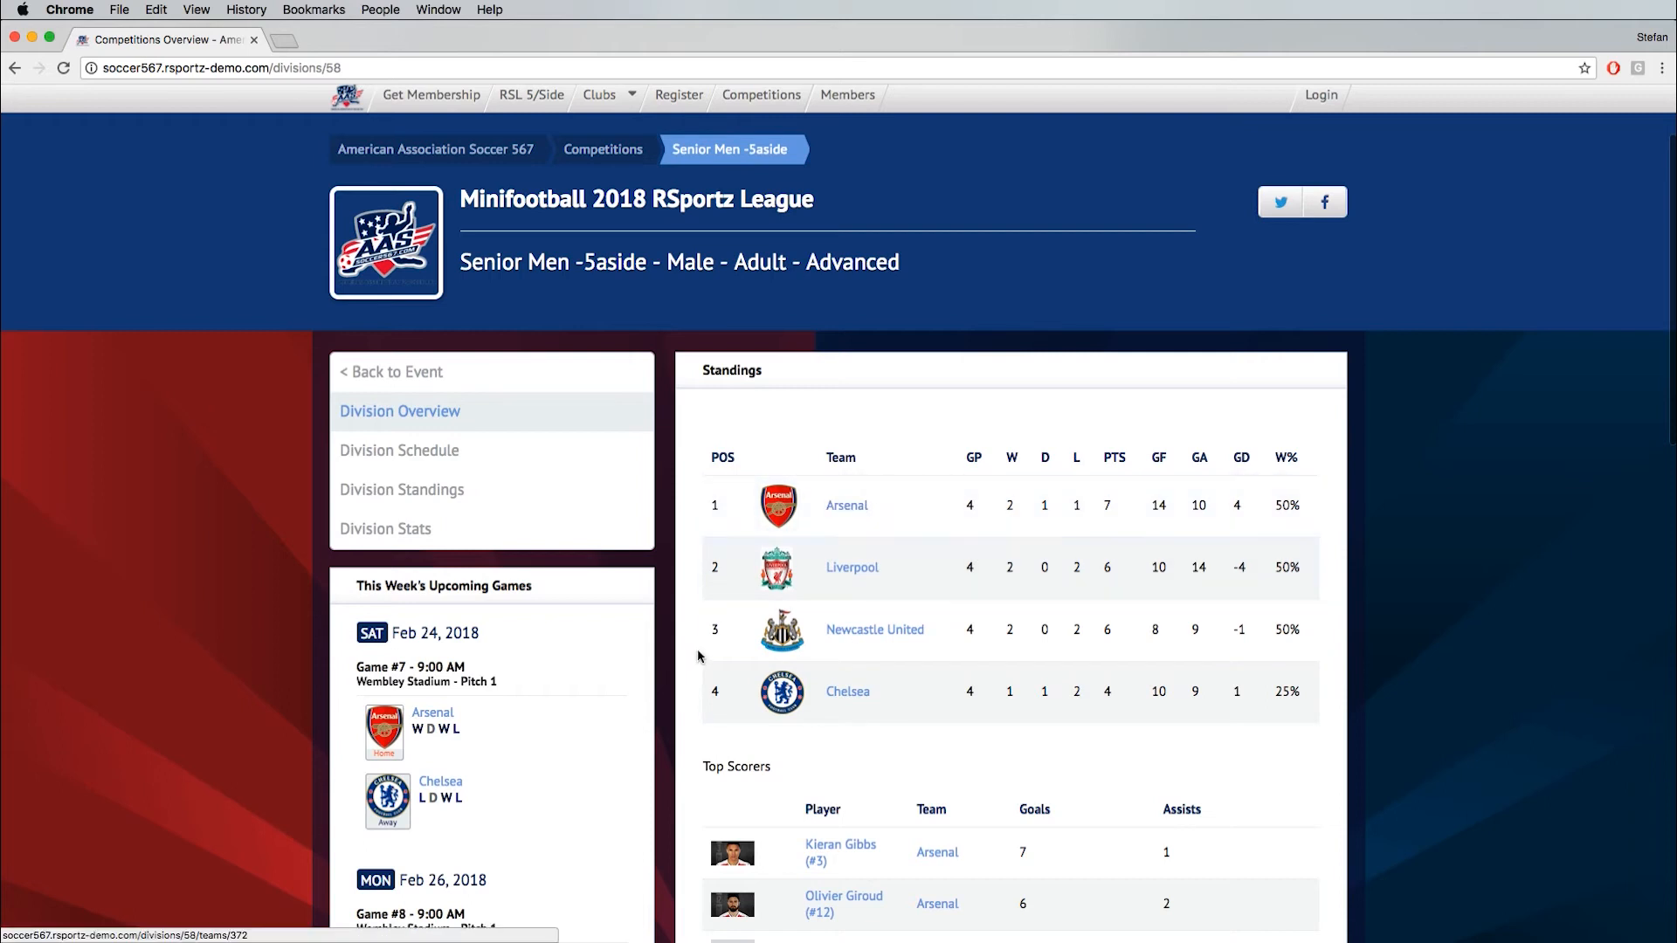
scroll(698, 650, "down", 3)
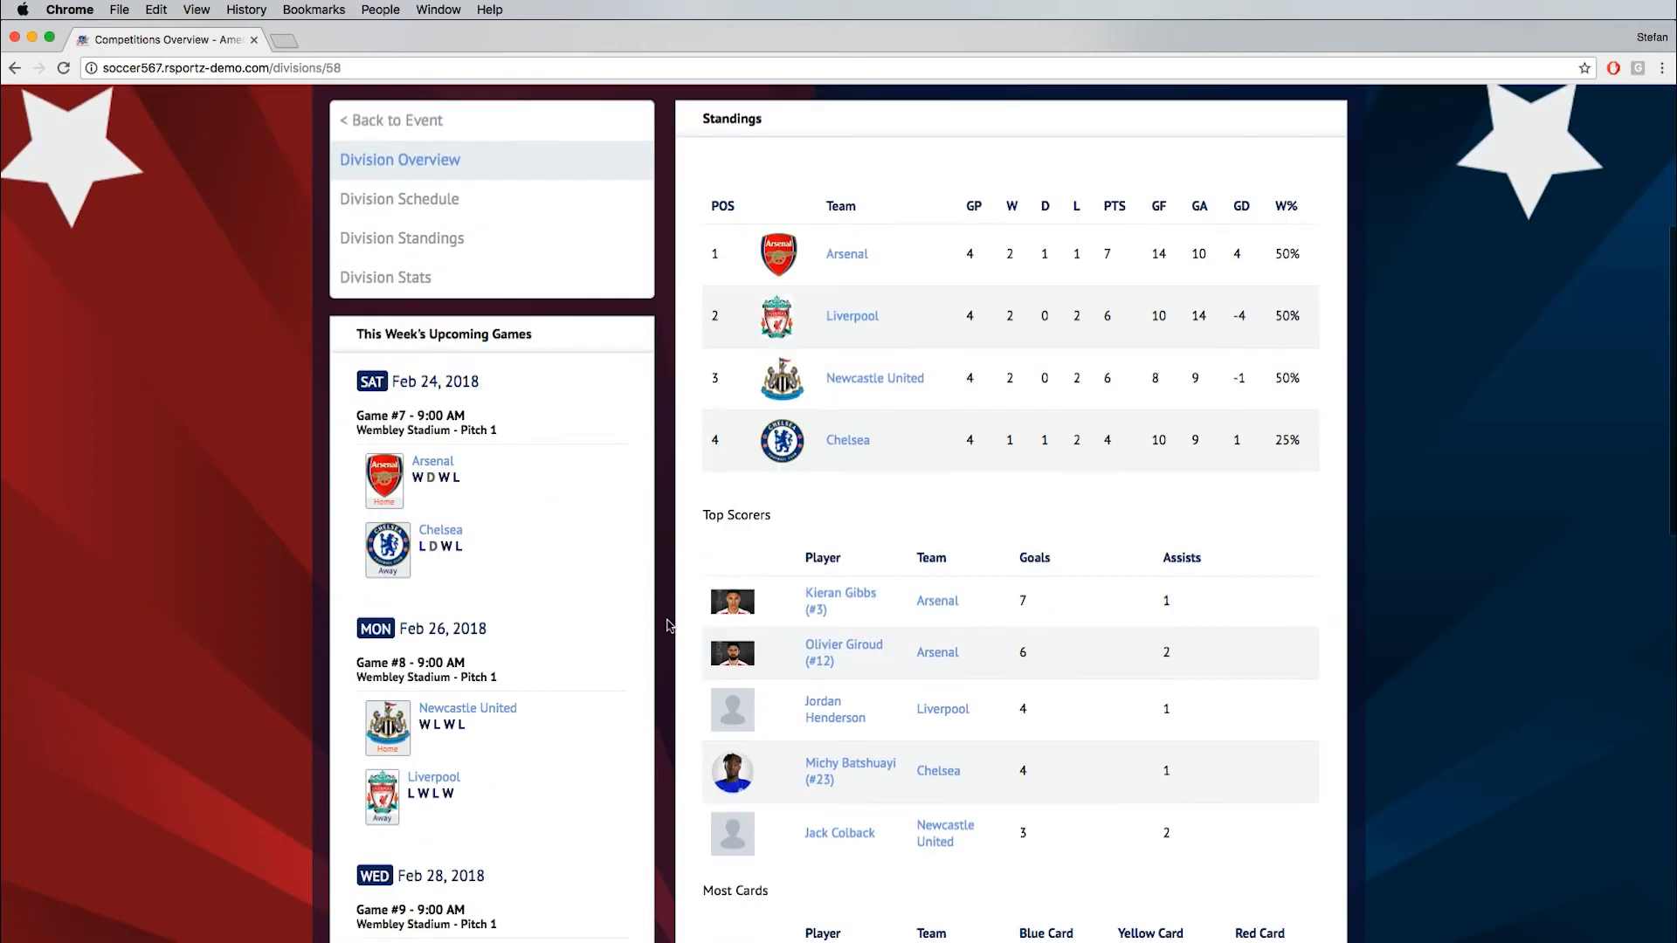
scroll(672, 618, "down", 5)
scroll(672, 619, "down", 2)
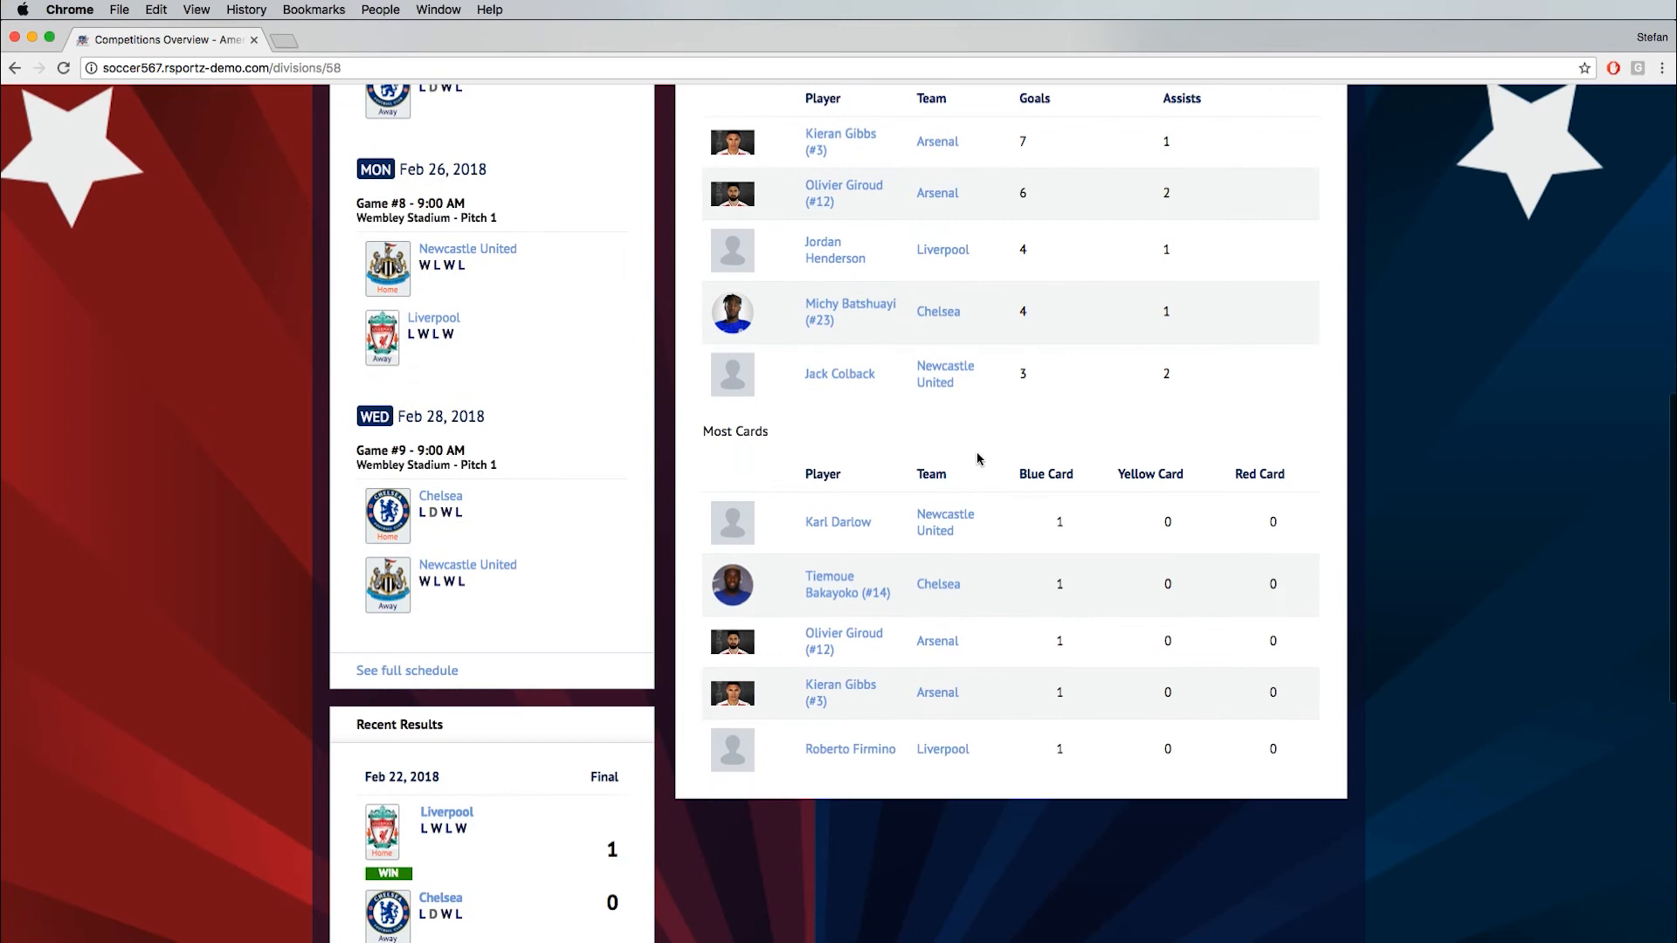
scroll(1297, 780, "up", 10)
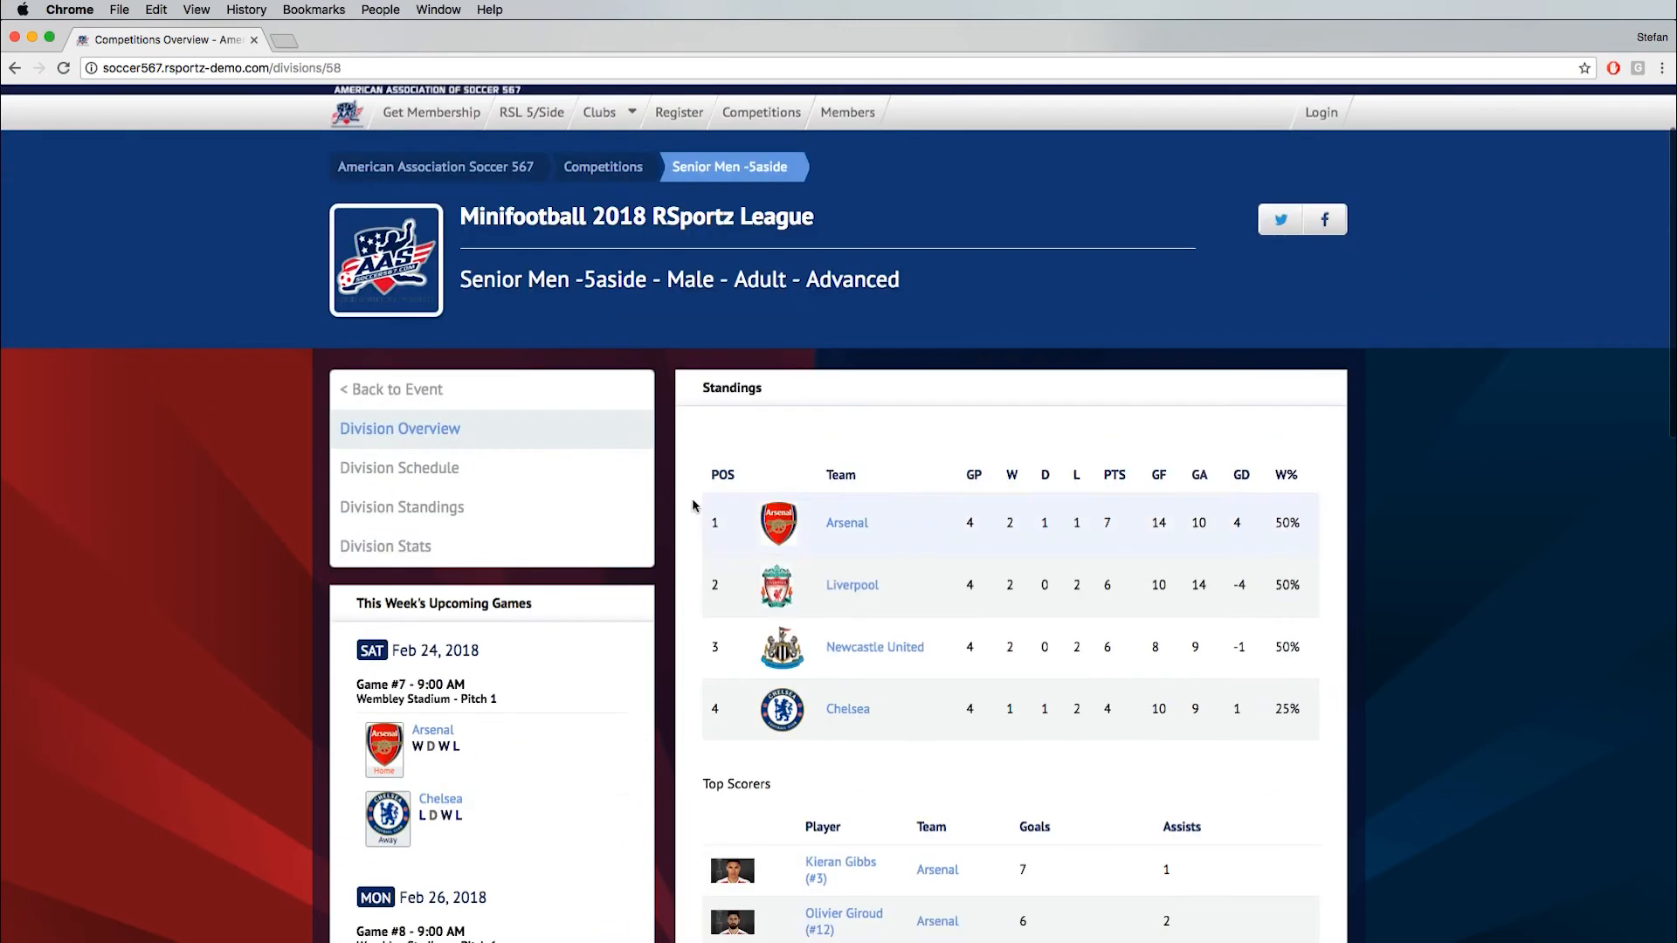
left_click(467, 471)
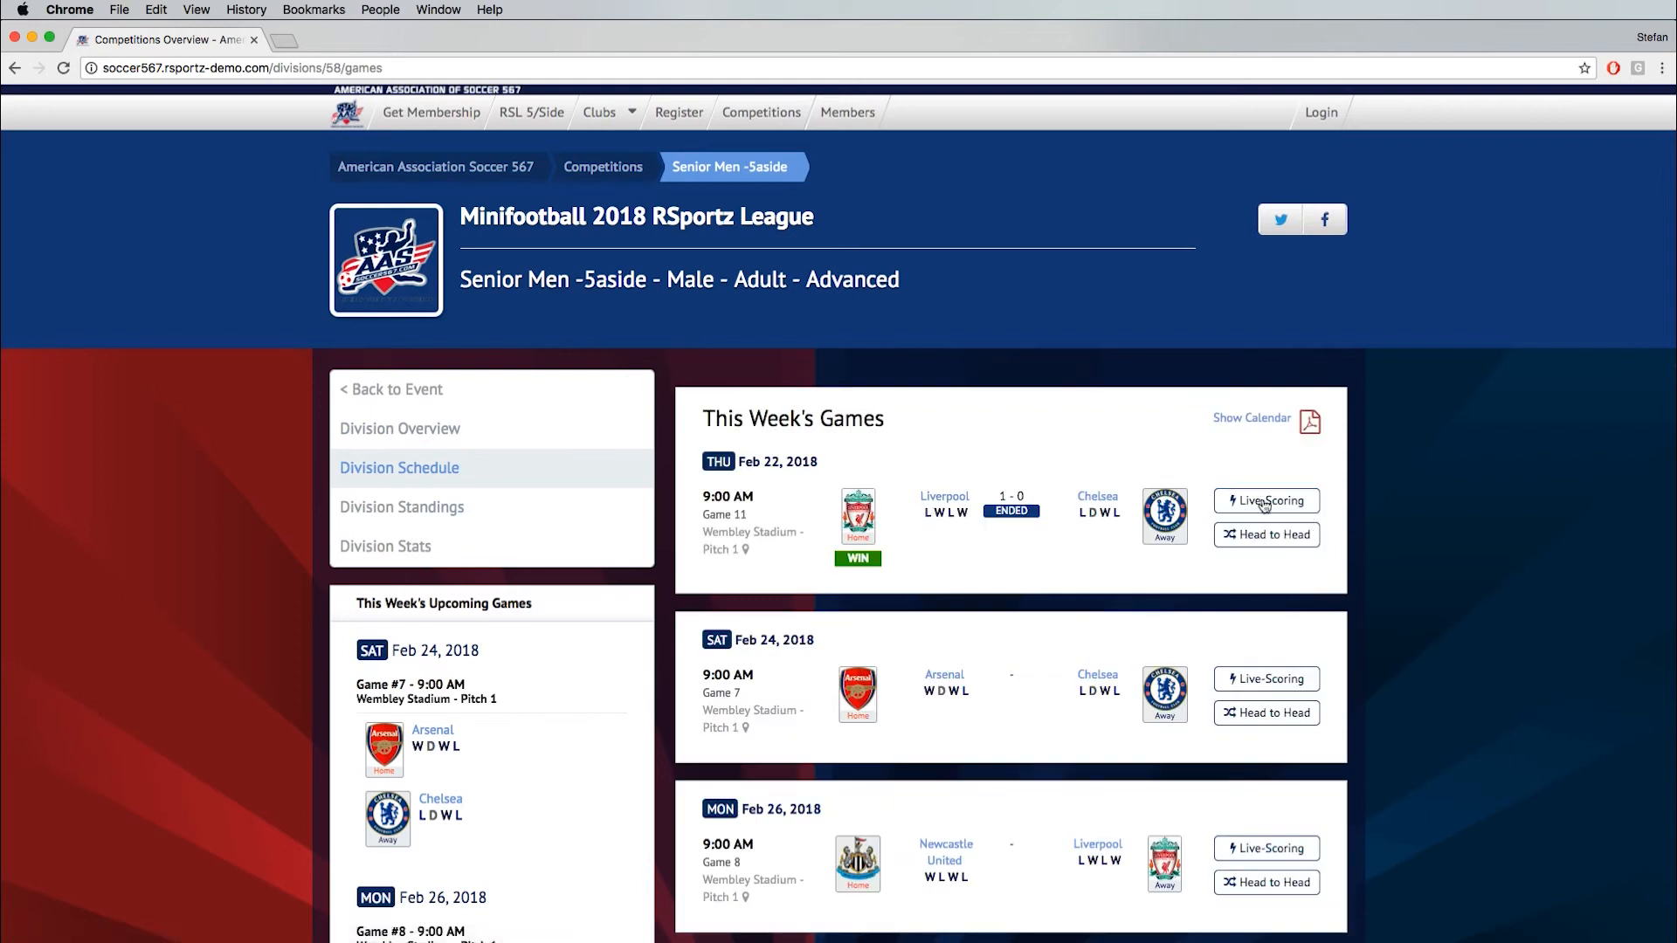
left_click(444, 430)
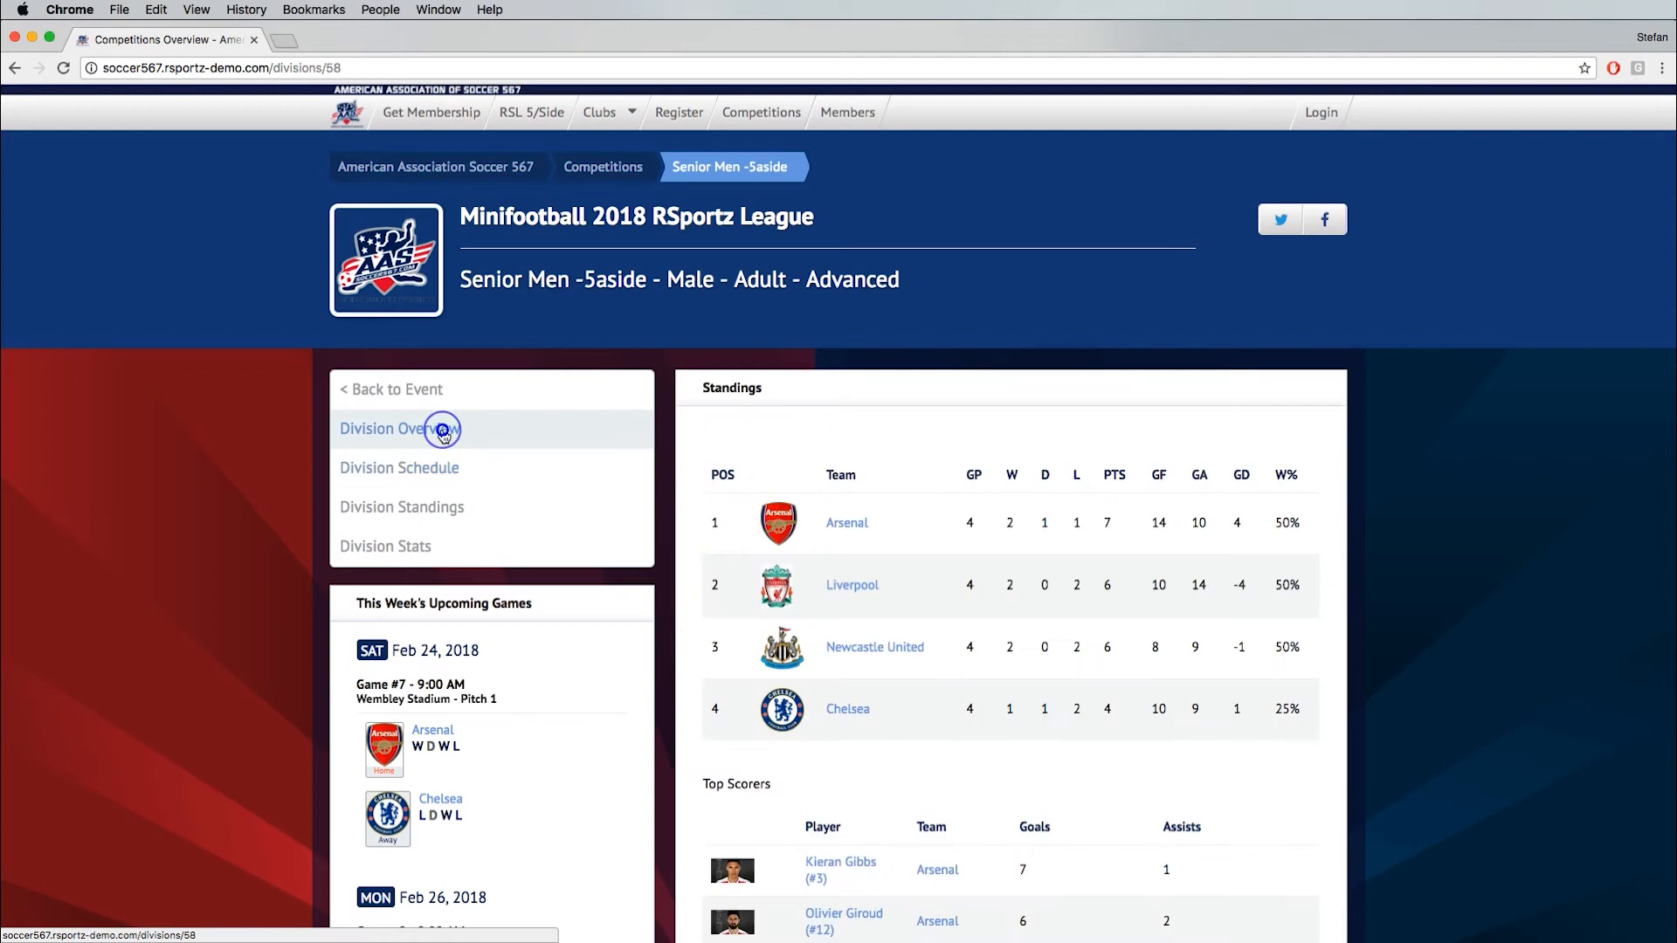
- Open the Arsenal team page from the standings and review its top scorers, cards and team photos
left_click(851, 527)
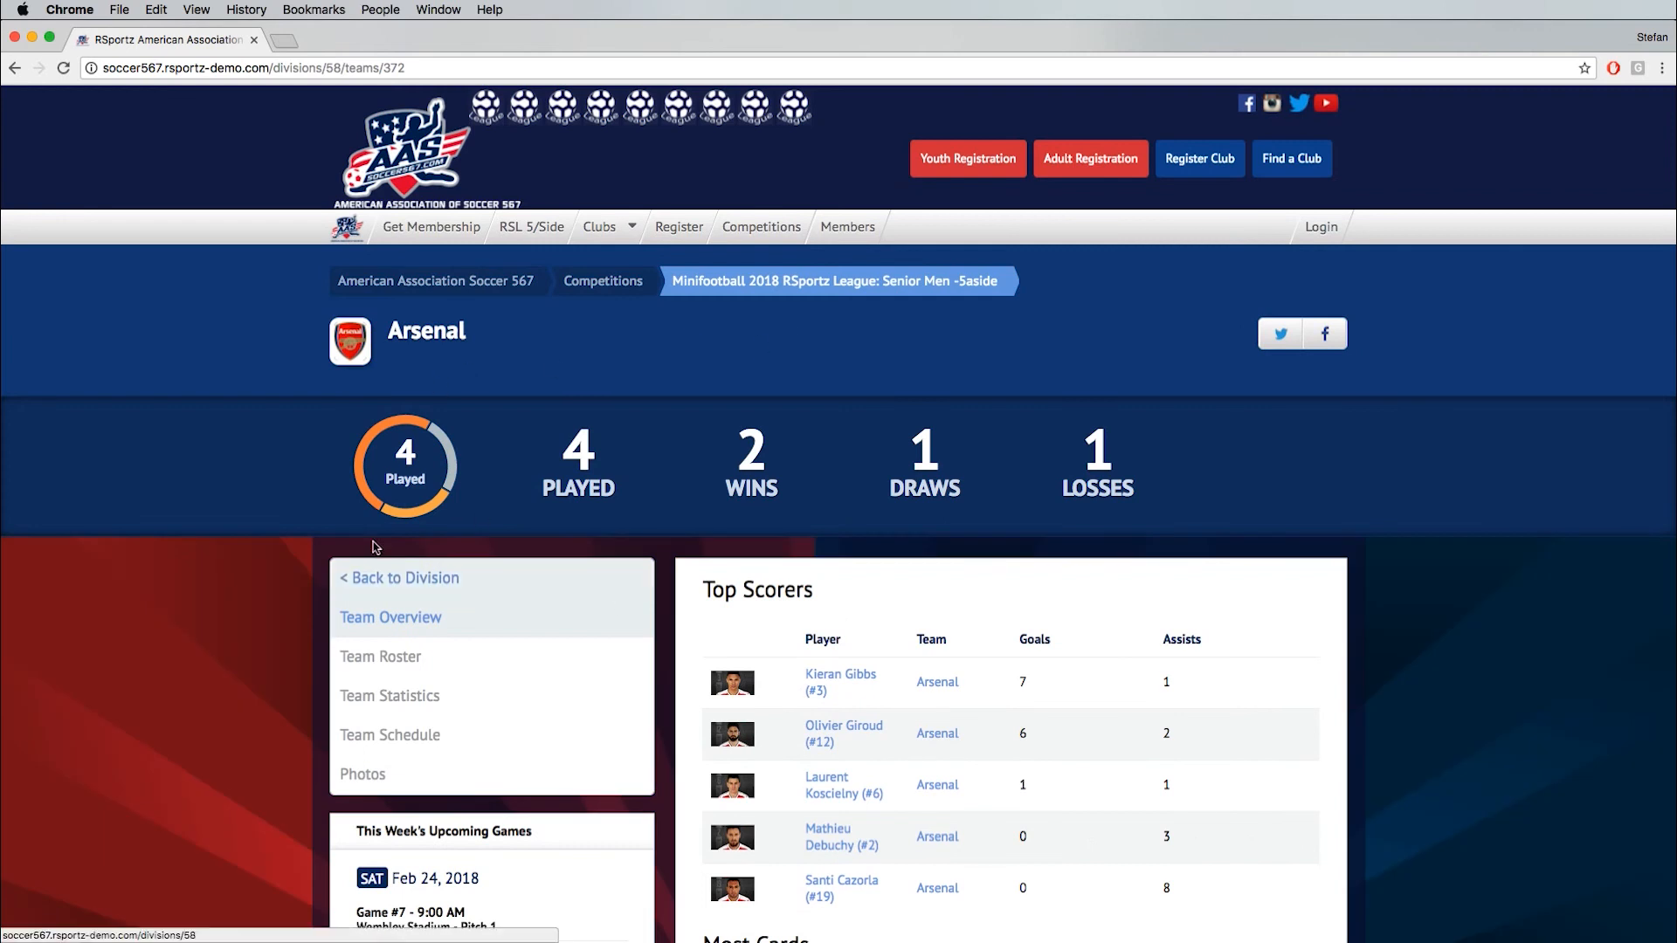
scroll(821, 611, "down", 5)
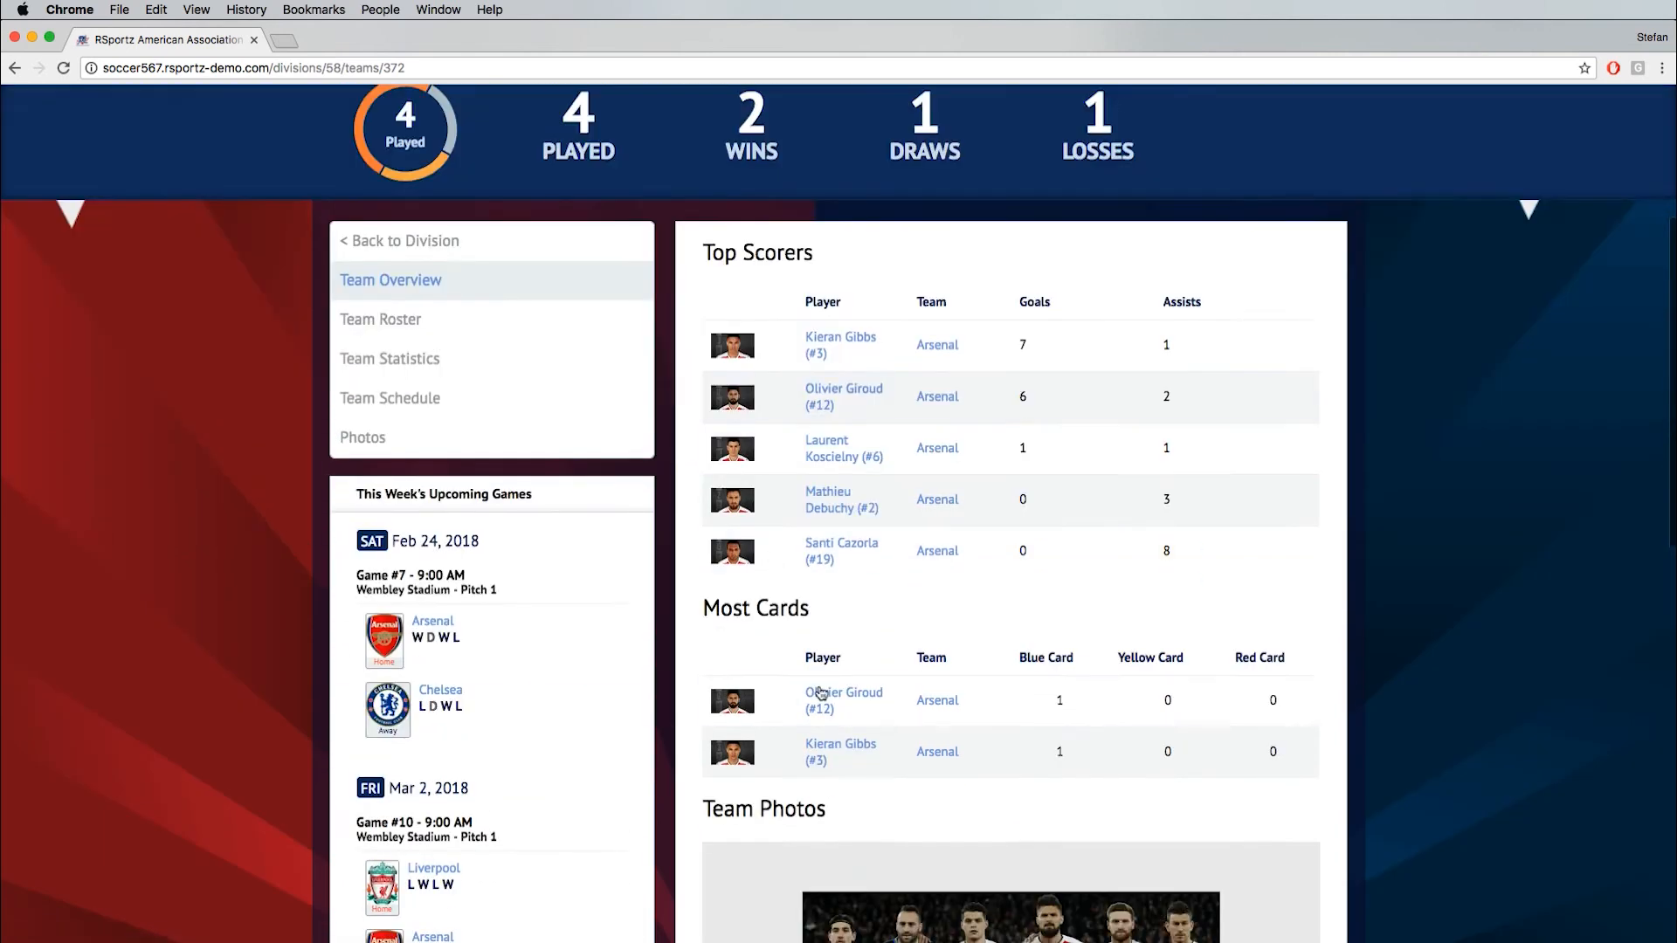
scroll(818, 692, "down", 2)
scroll(744, 556, "up", 2)
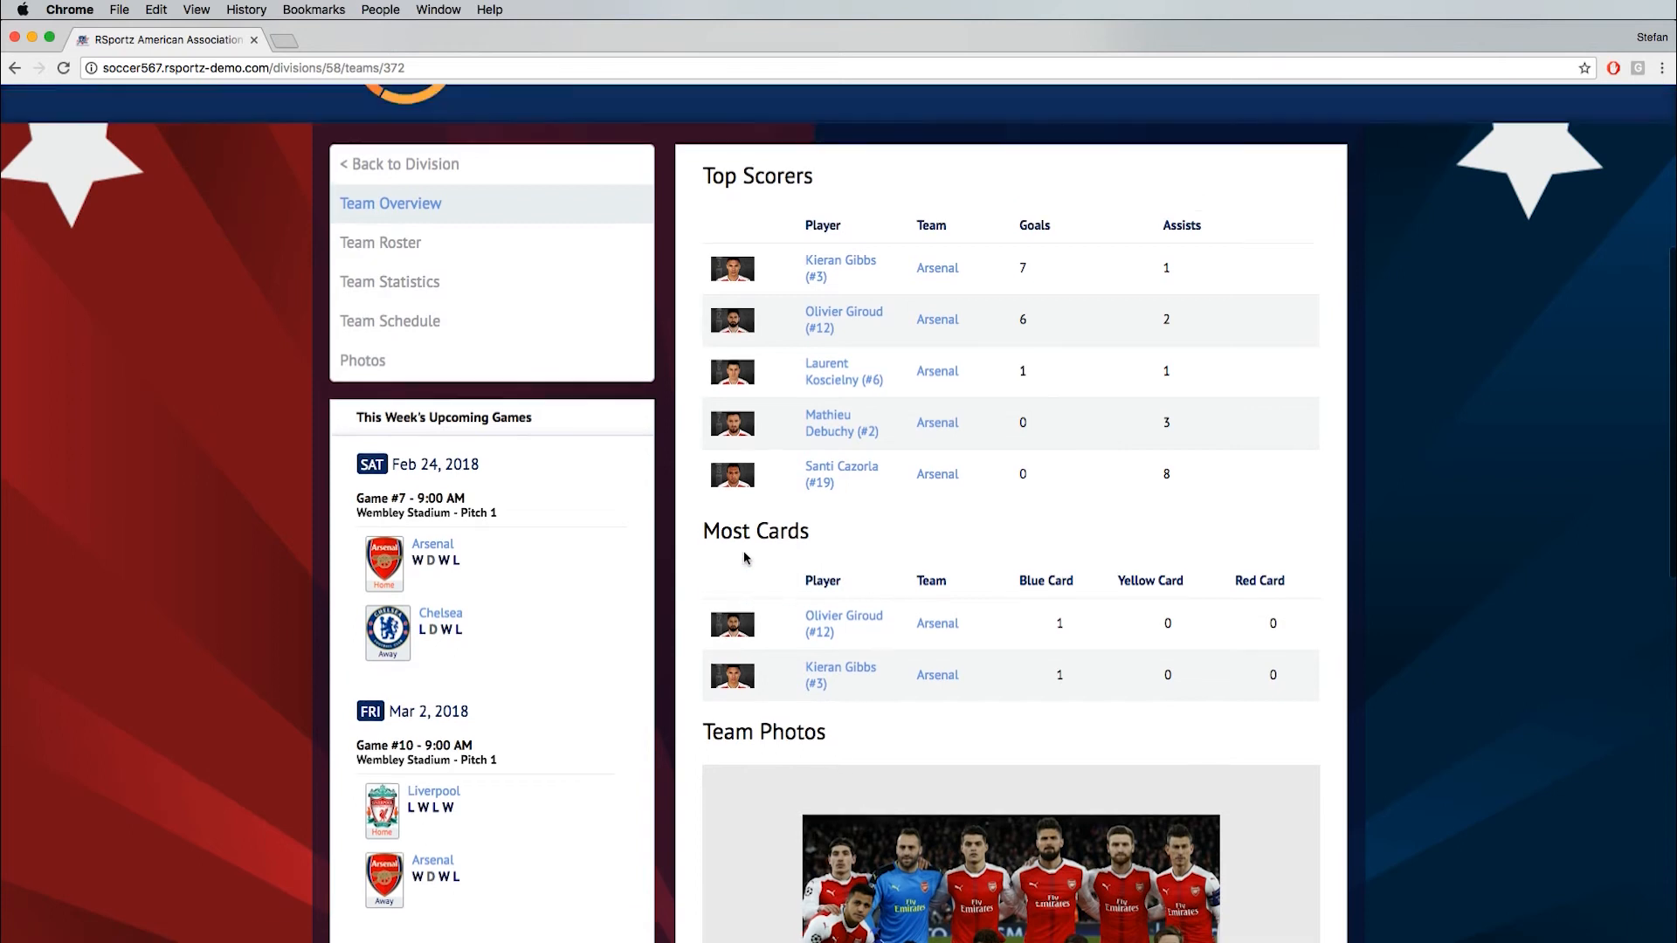
- Open the universal profile of Arsenal's second-ranked top scorer and show the Minifootball achievements
left_click(834, 395)
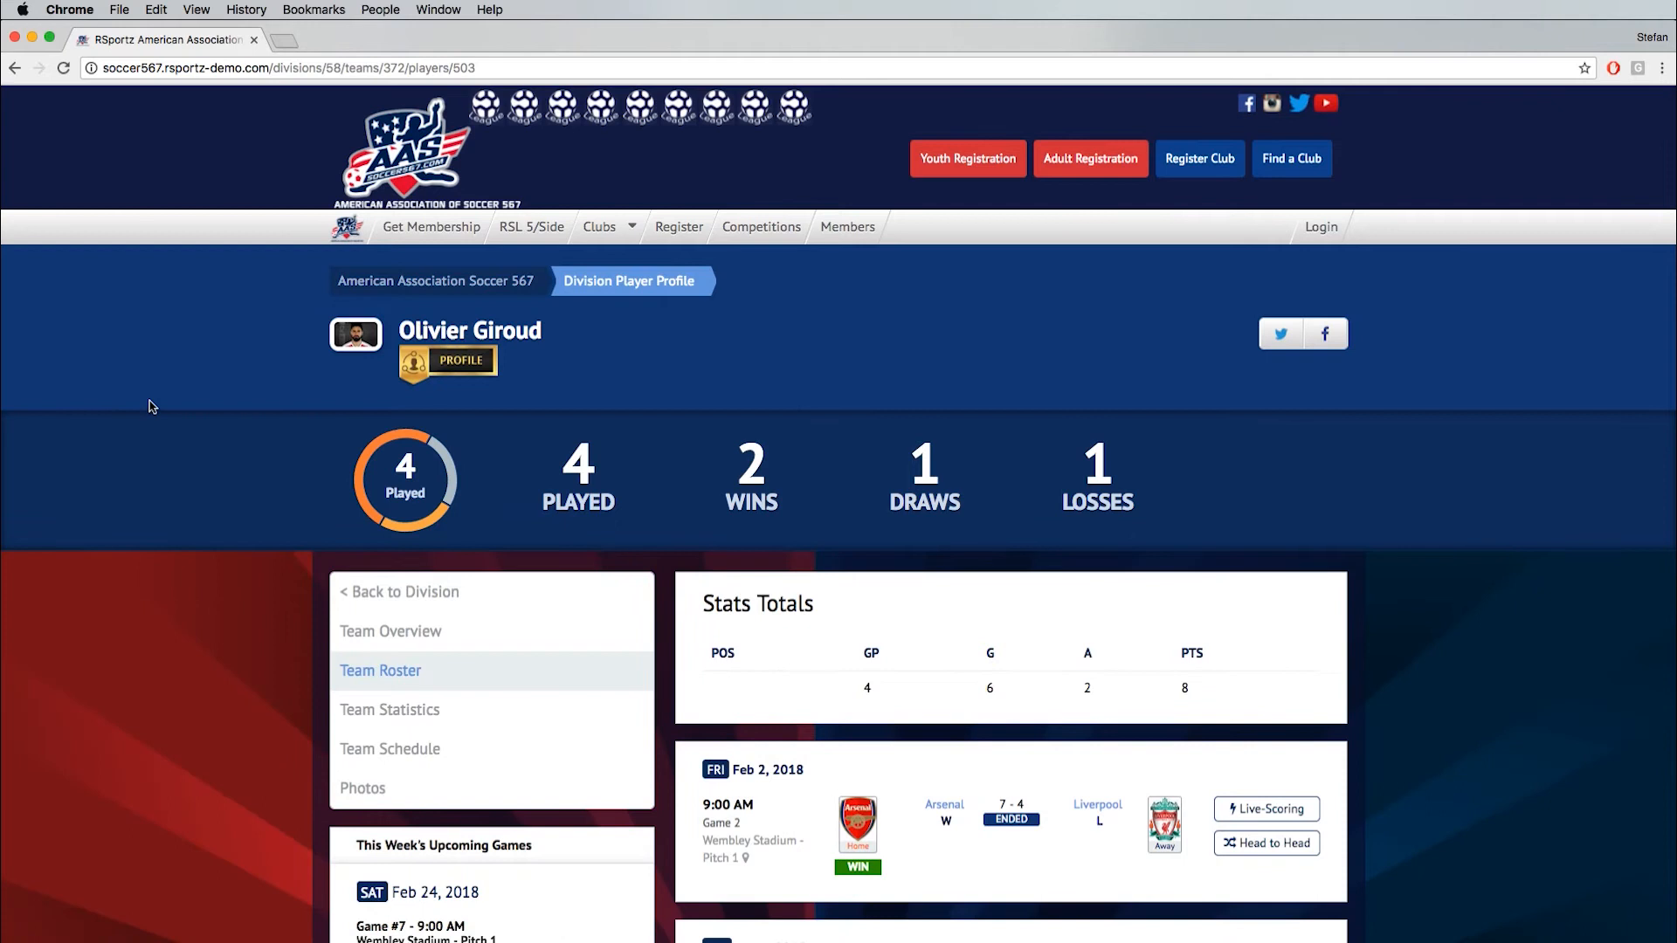
scroll(270, 471, "down", 4)
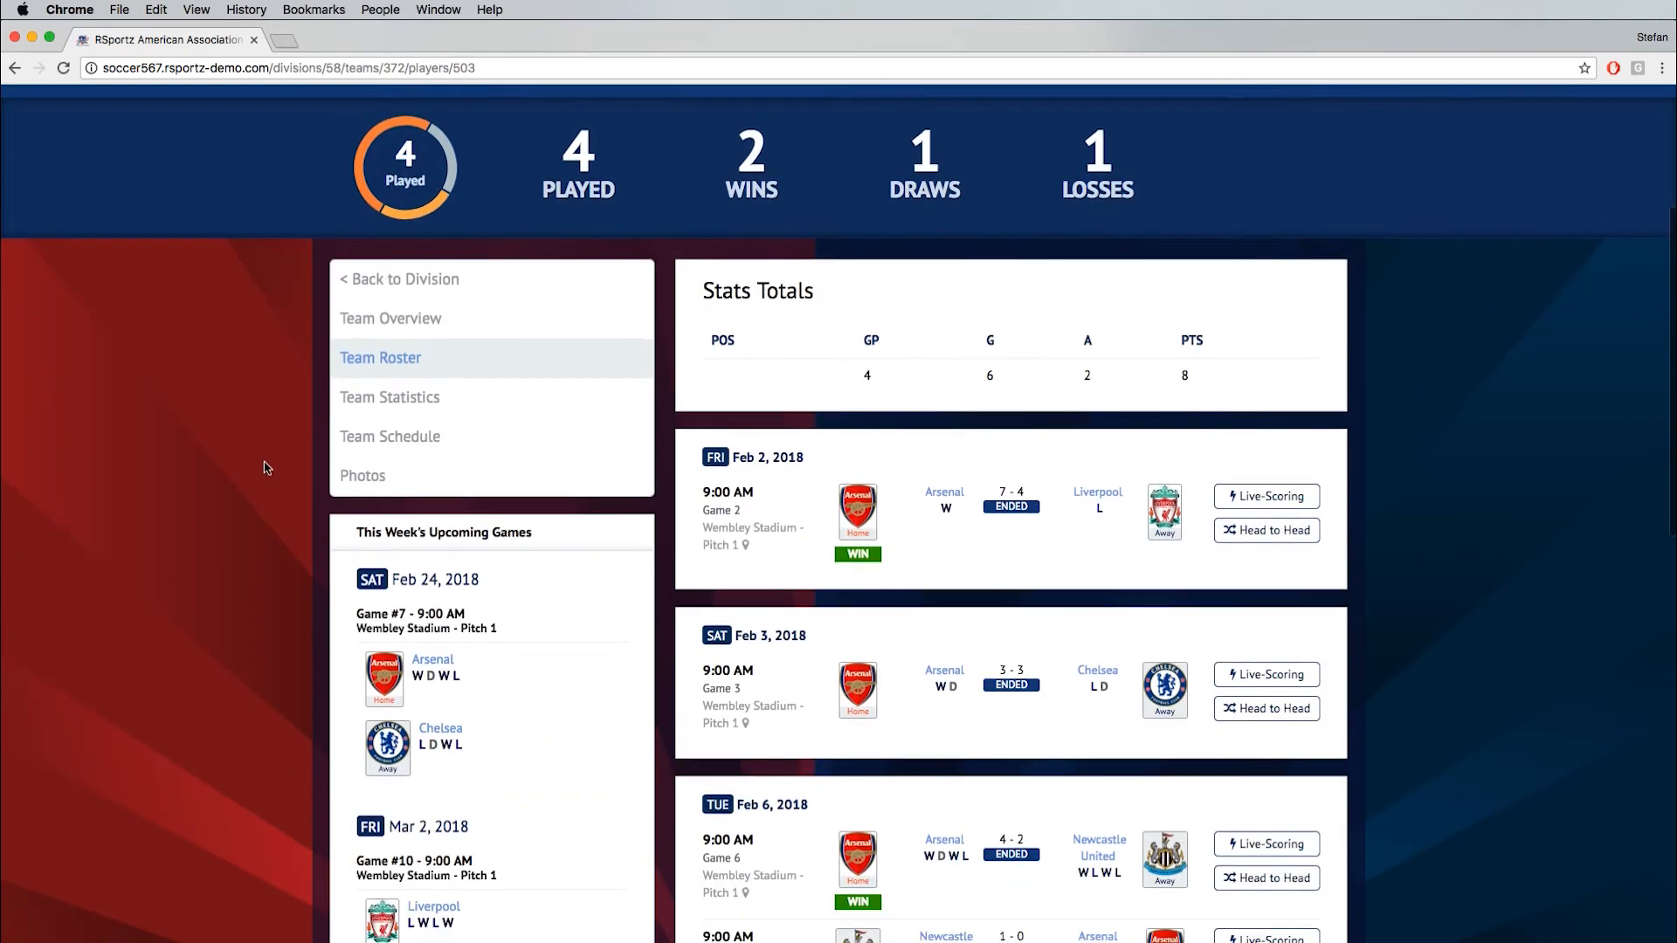
scroll(349, 450, "up", 4)
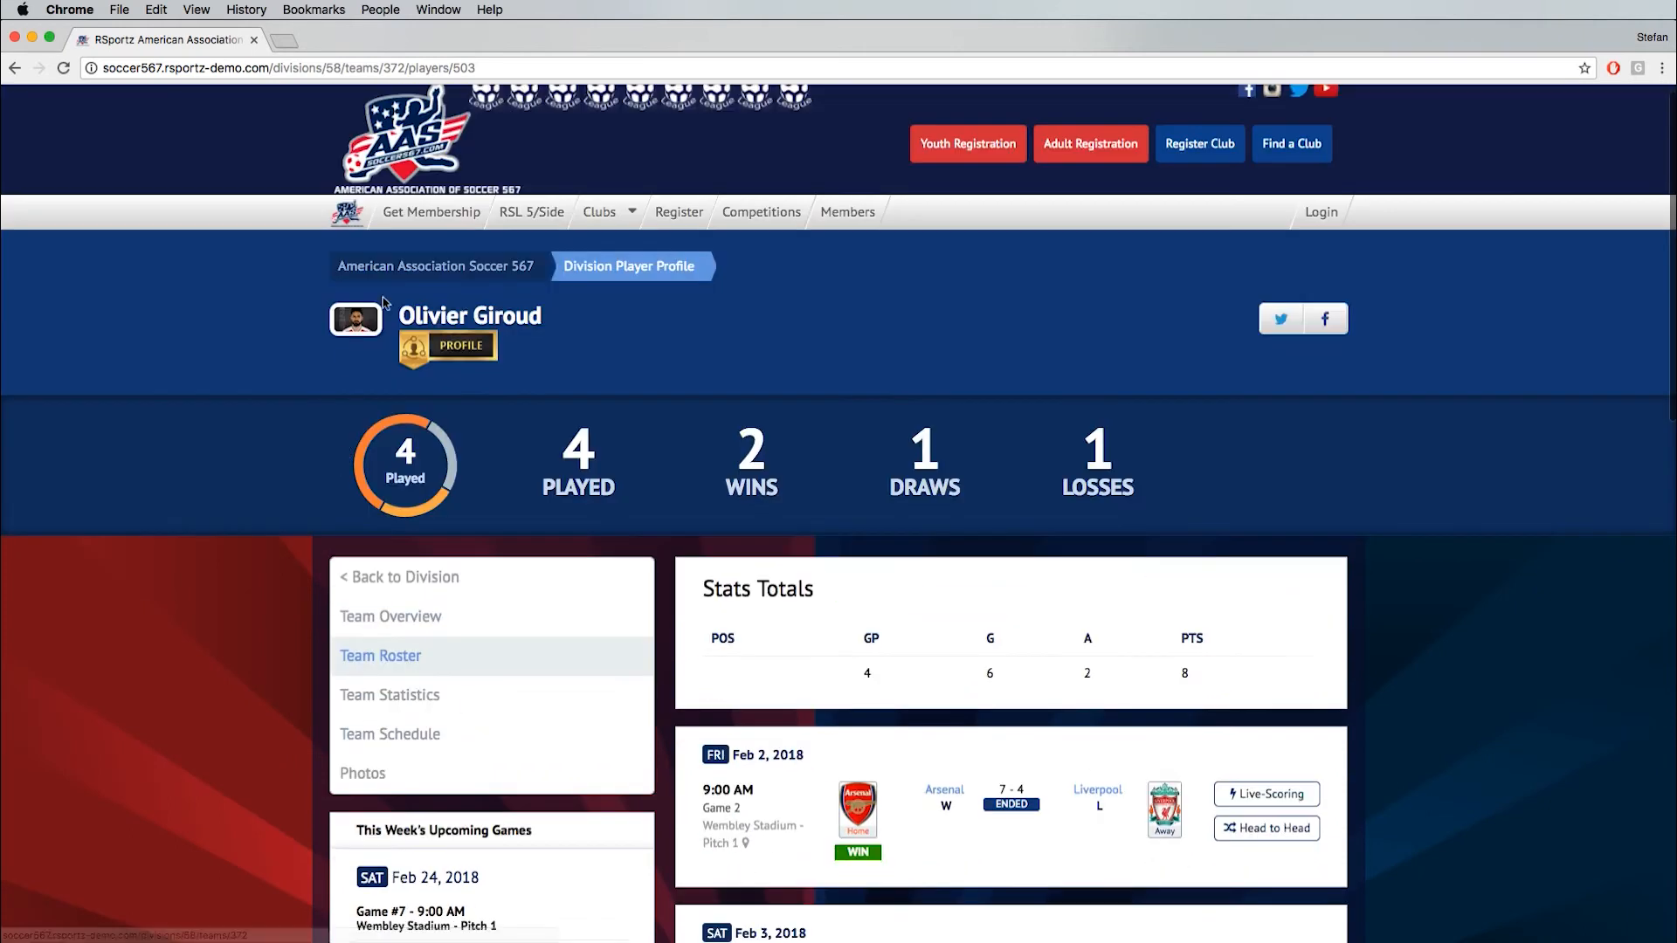
left_click(447, 354)
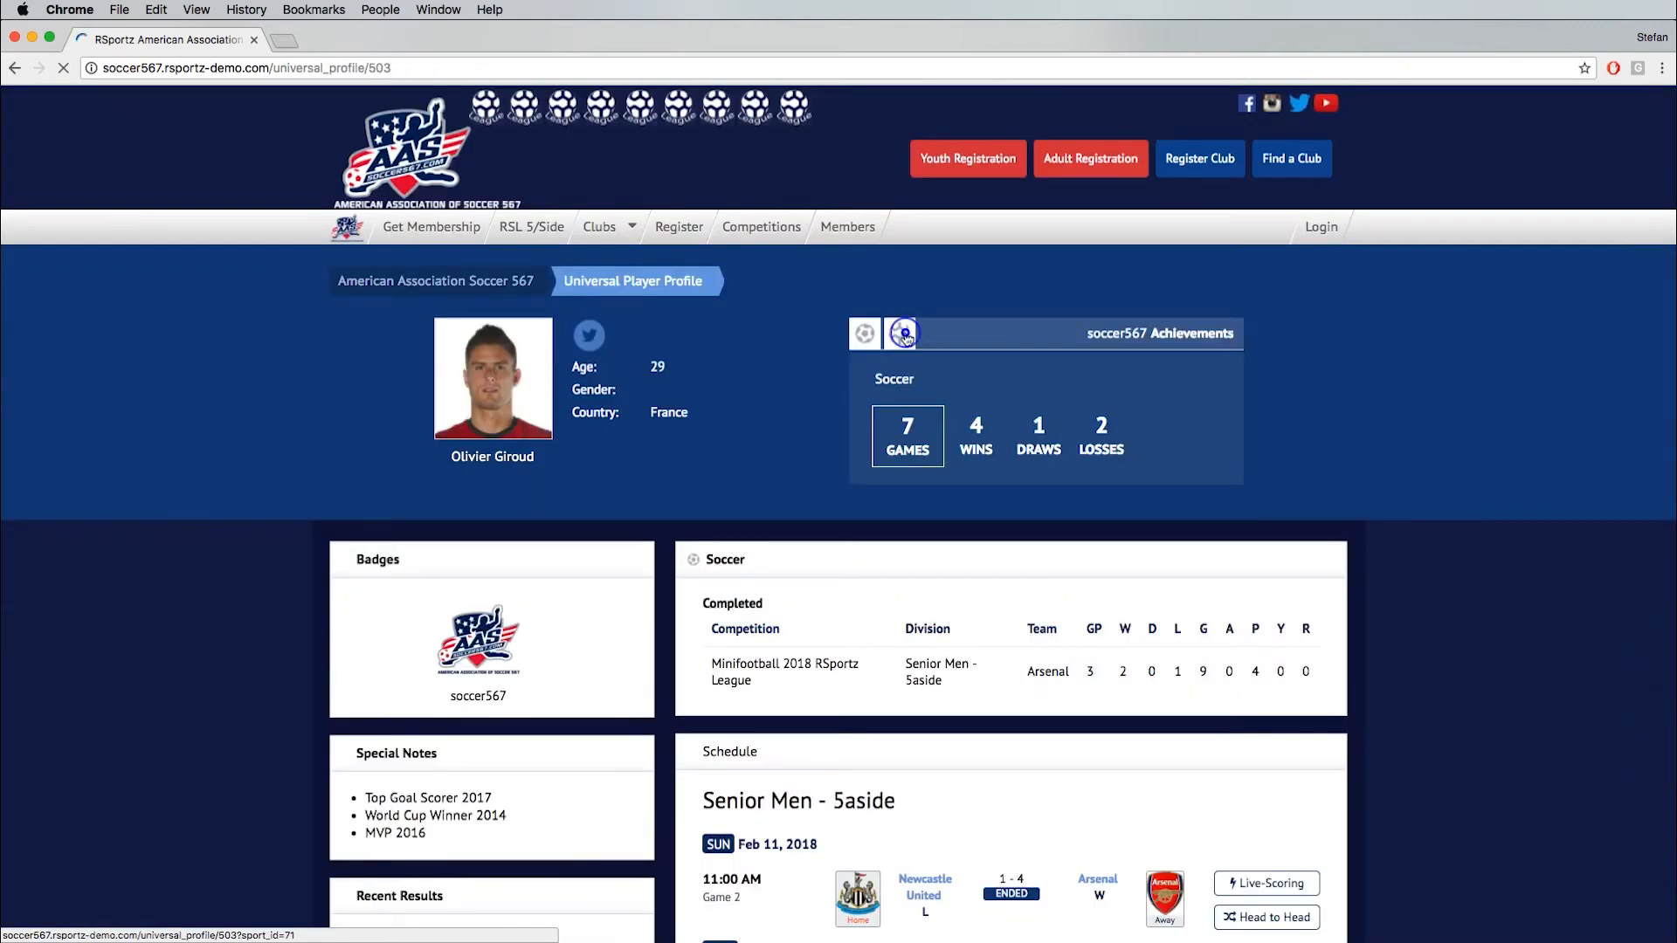
left_click(907, 339)
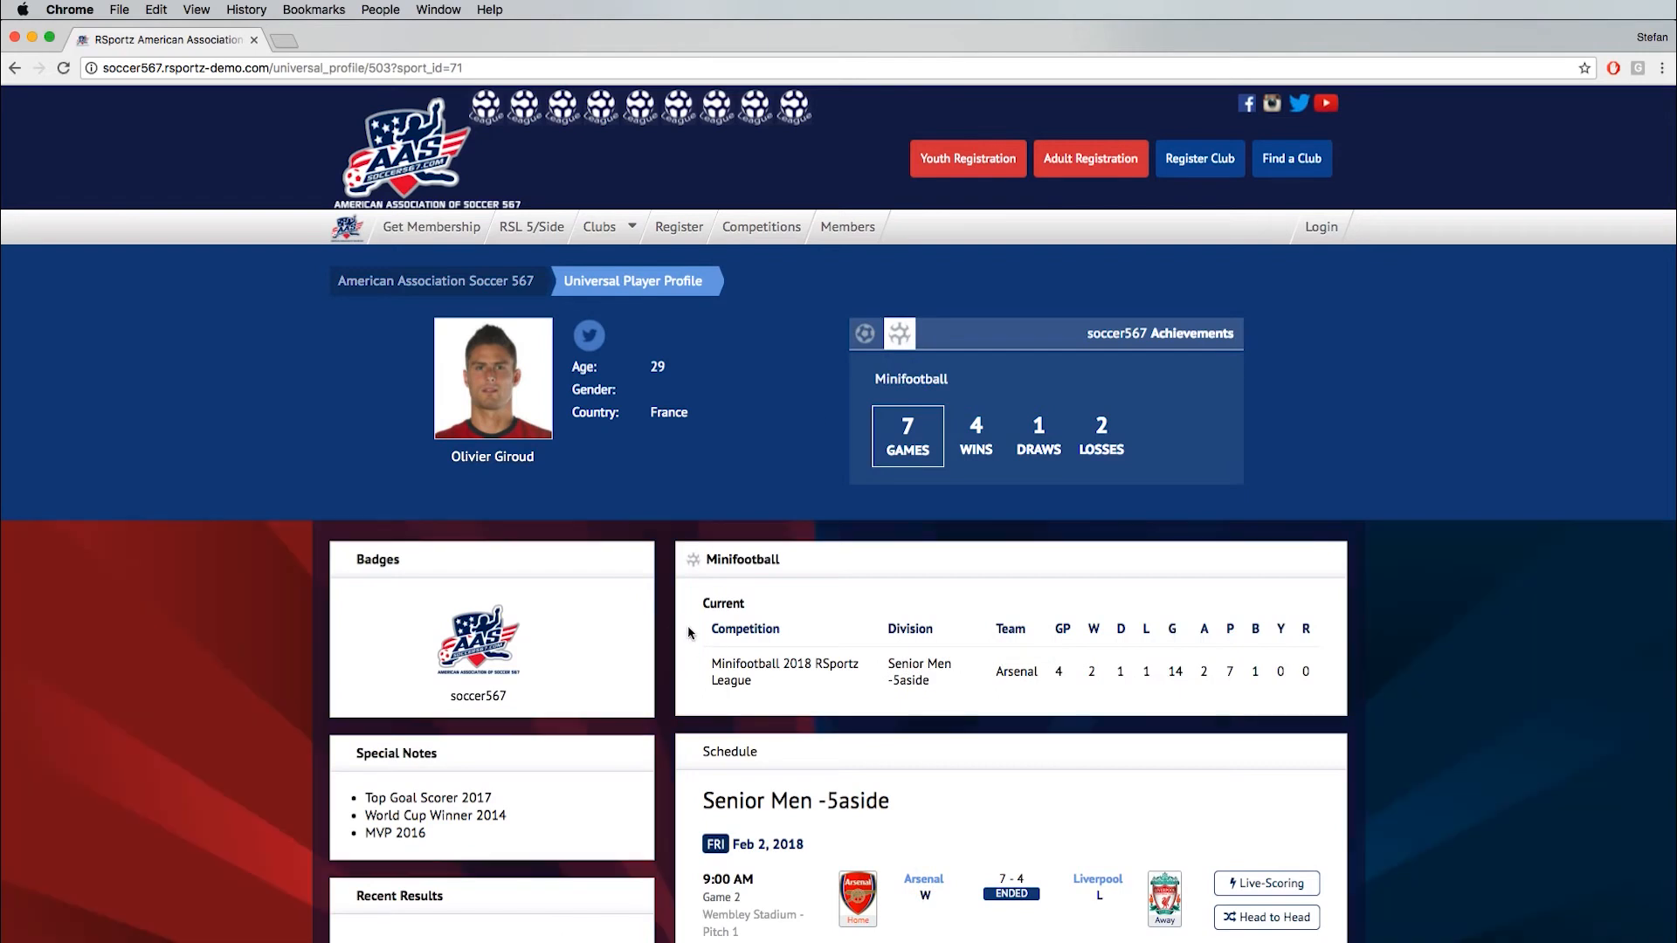
- Examine the player's badges, special notes, recent results, schedule, event registration, unverified achievements and Twitter feed
scroll(689, 632, "down", 3)
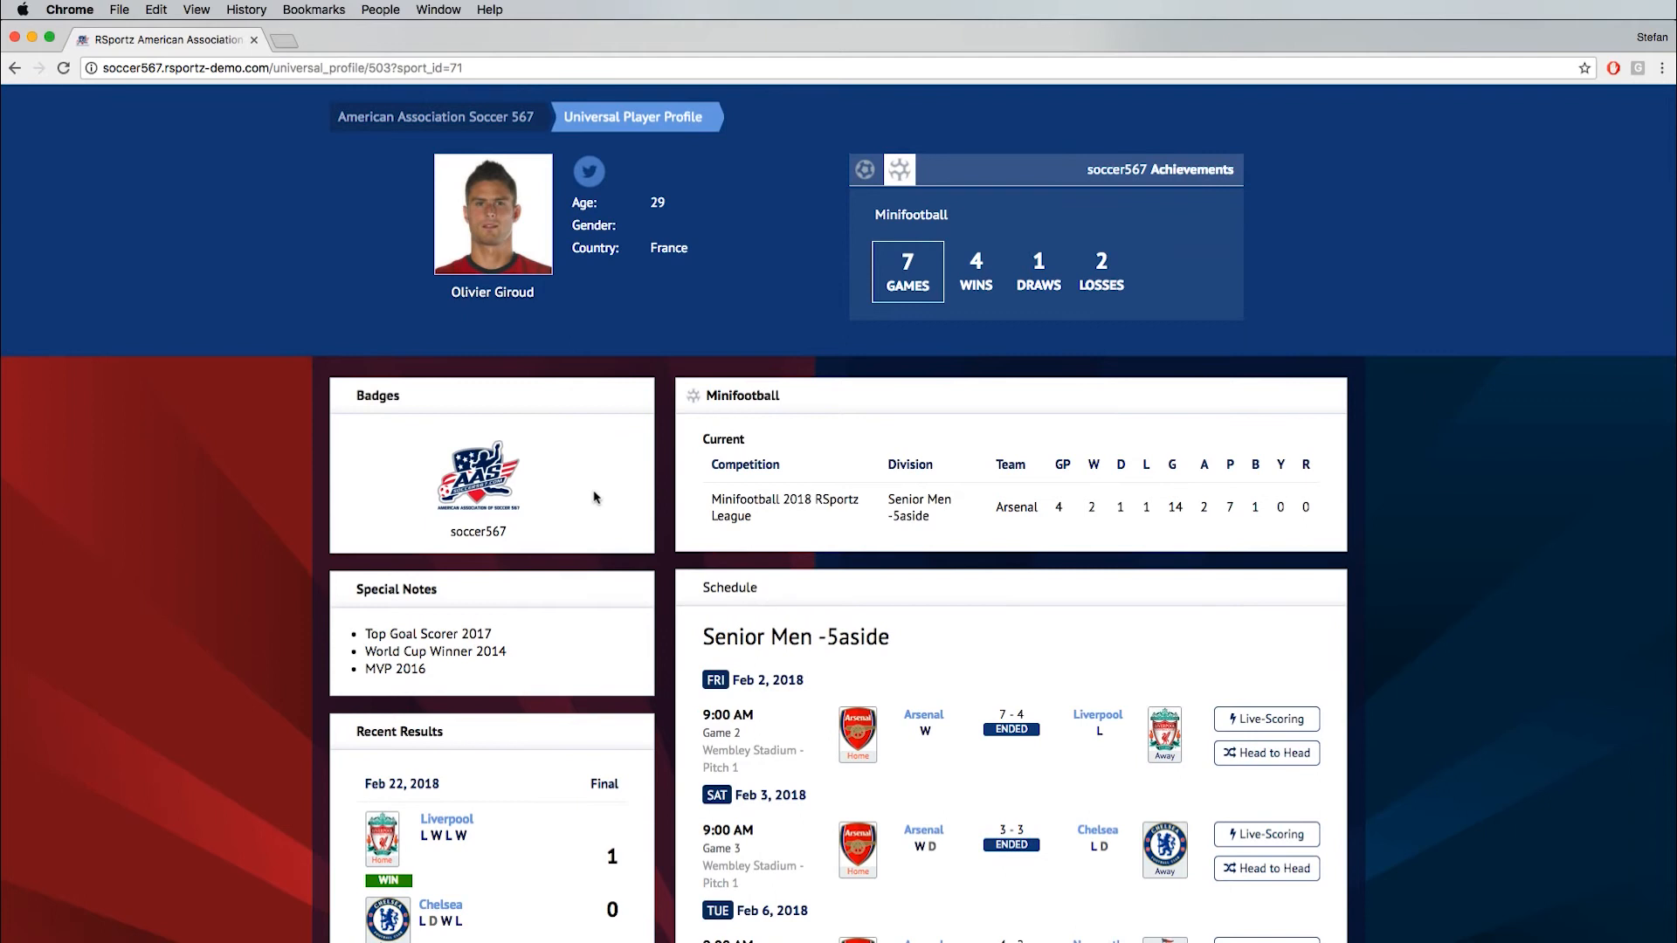
scroll(594, 497, "down", 3)
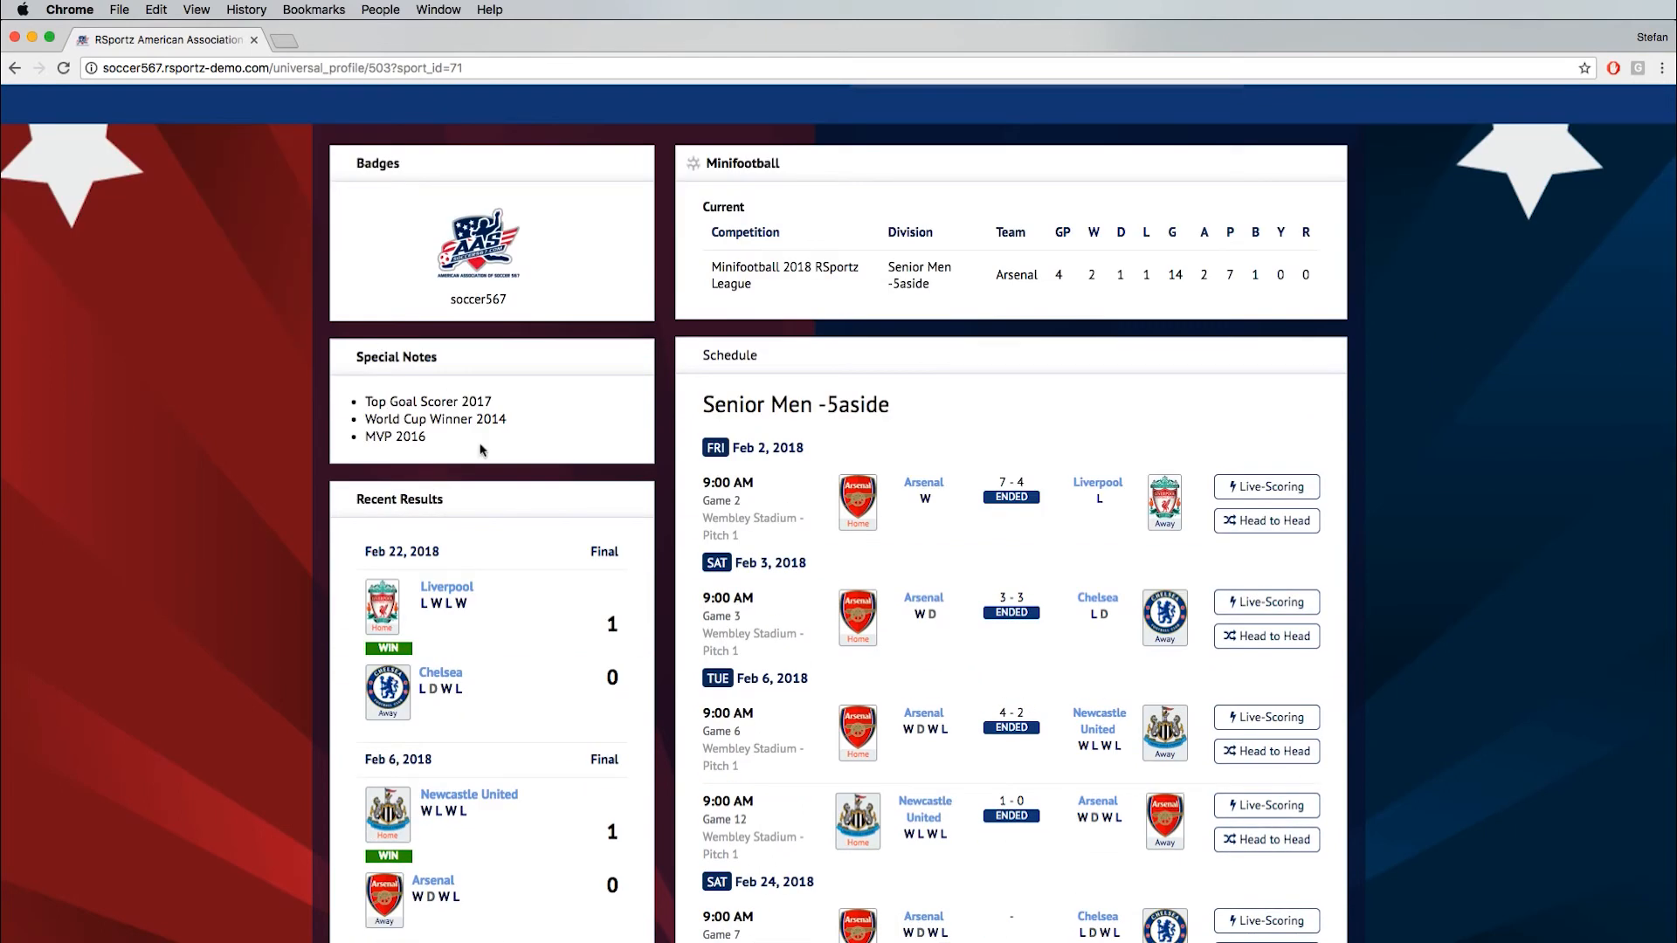
scroll(749, 339, "down", 1)
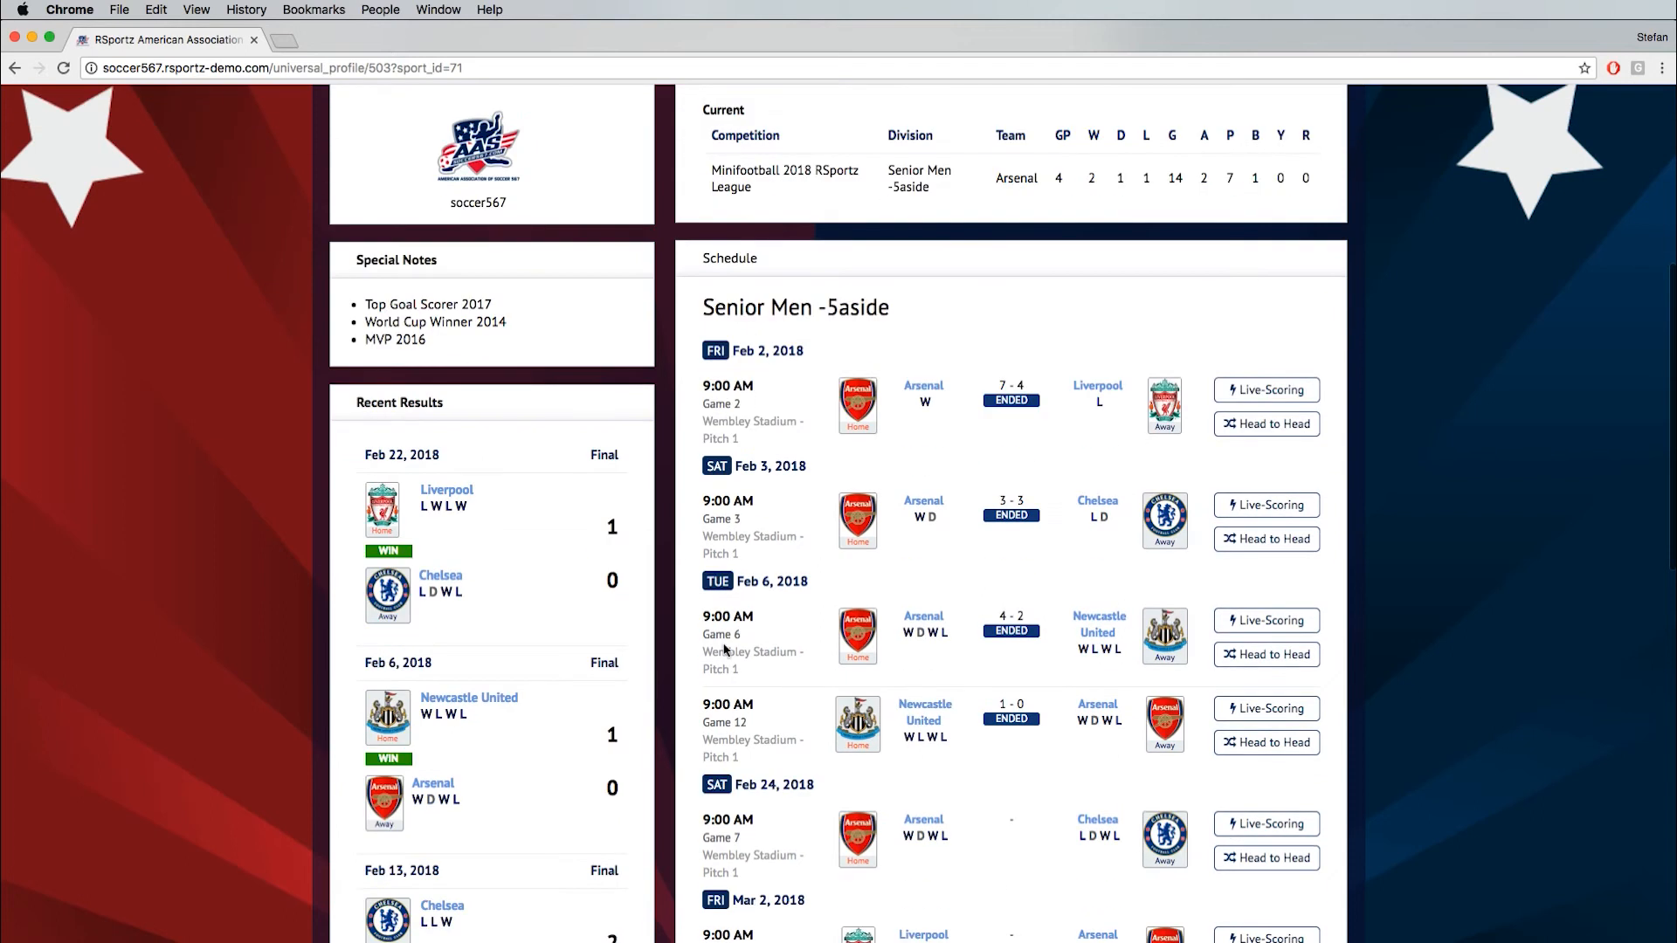
scroll(908, 361, "up", 3)
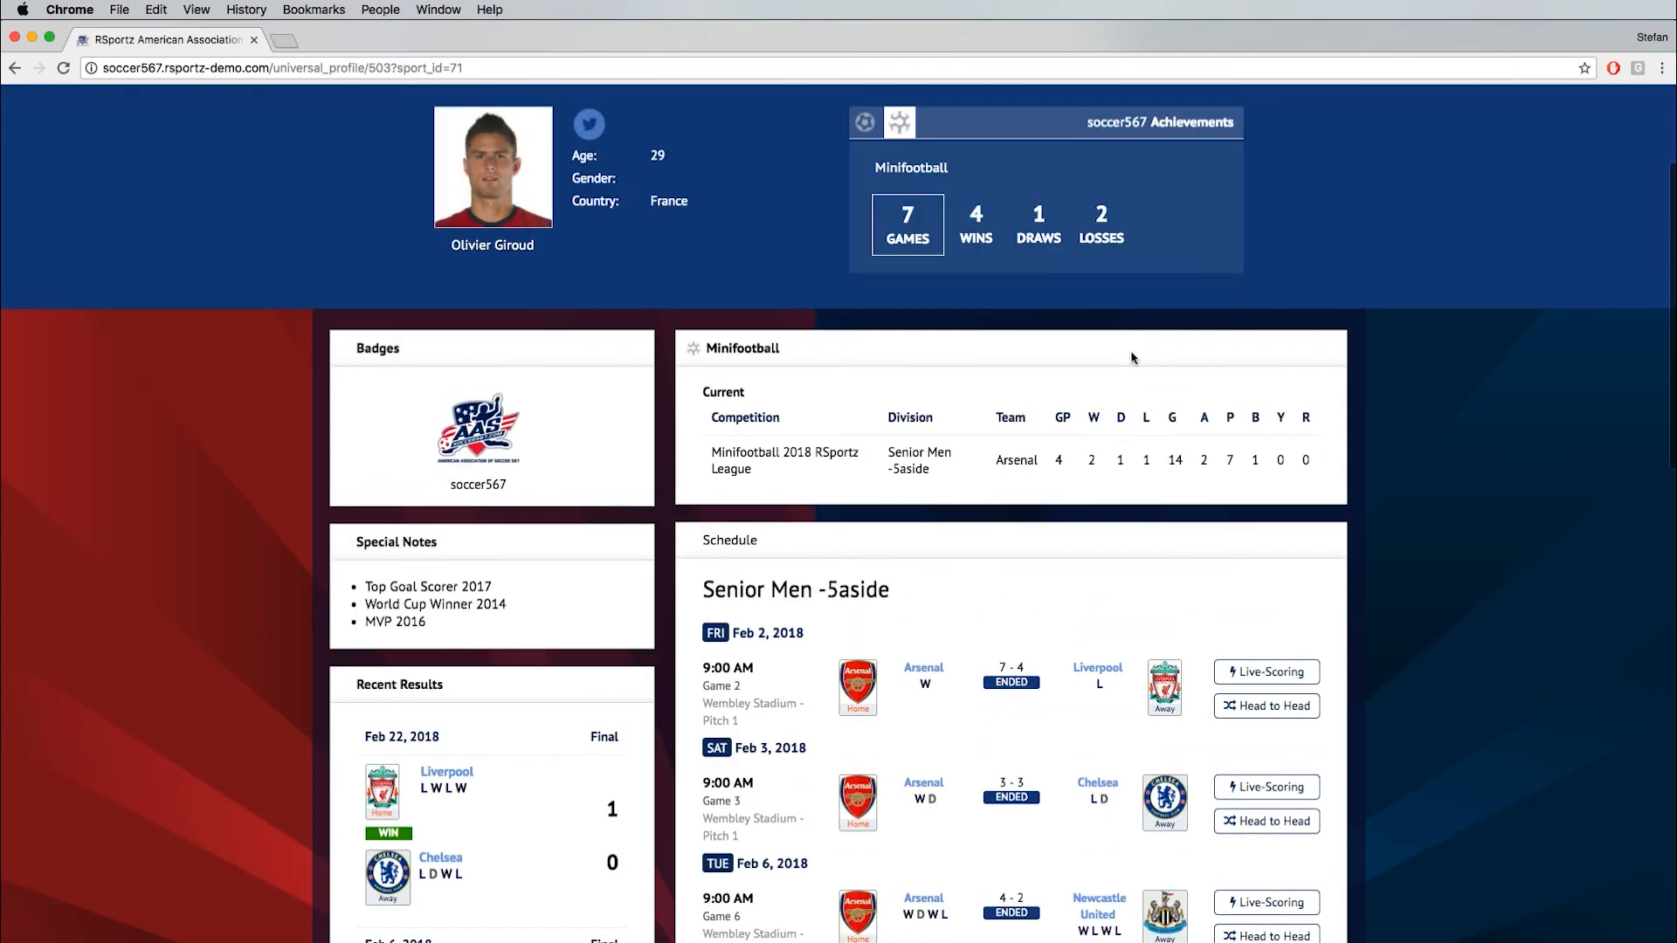
scroll(873, 559, "down", 5)
scroll(852, 580, "down", 8)
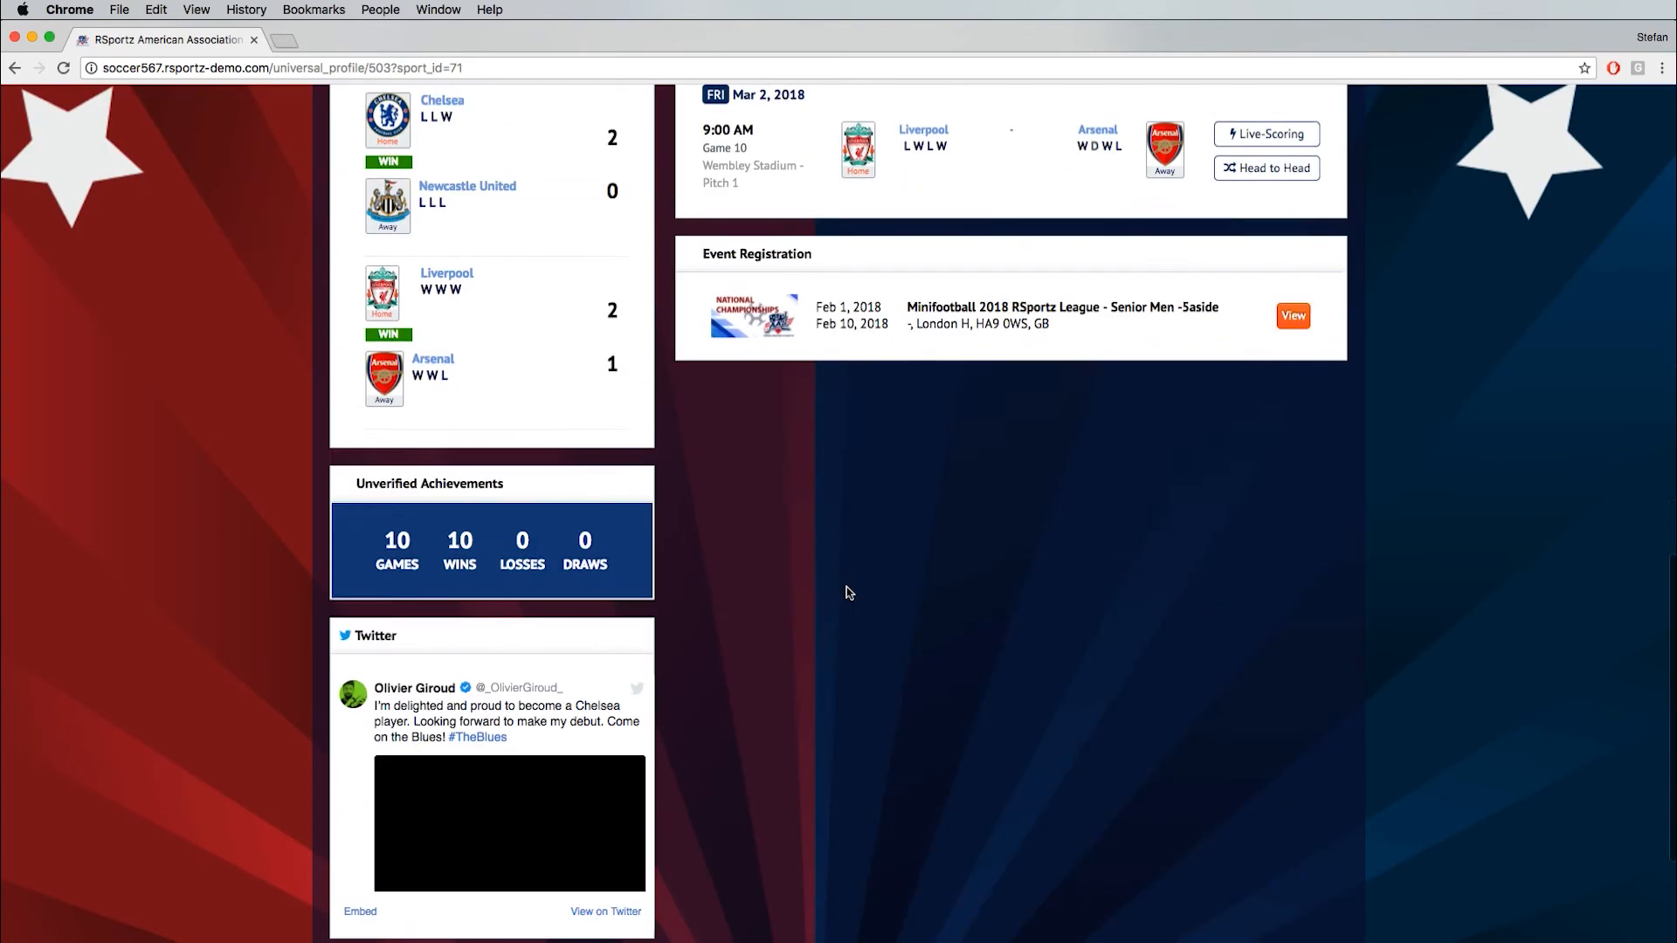
scroll(809, 569, "up", 2)
scroll(748, 591, "down", 4)
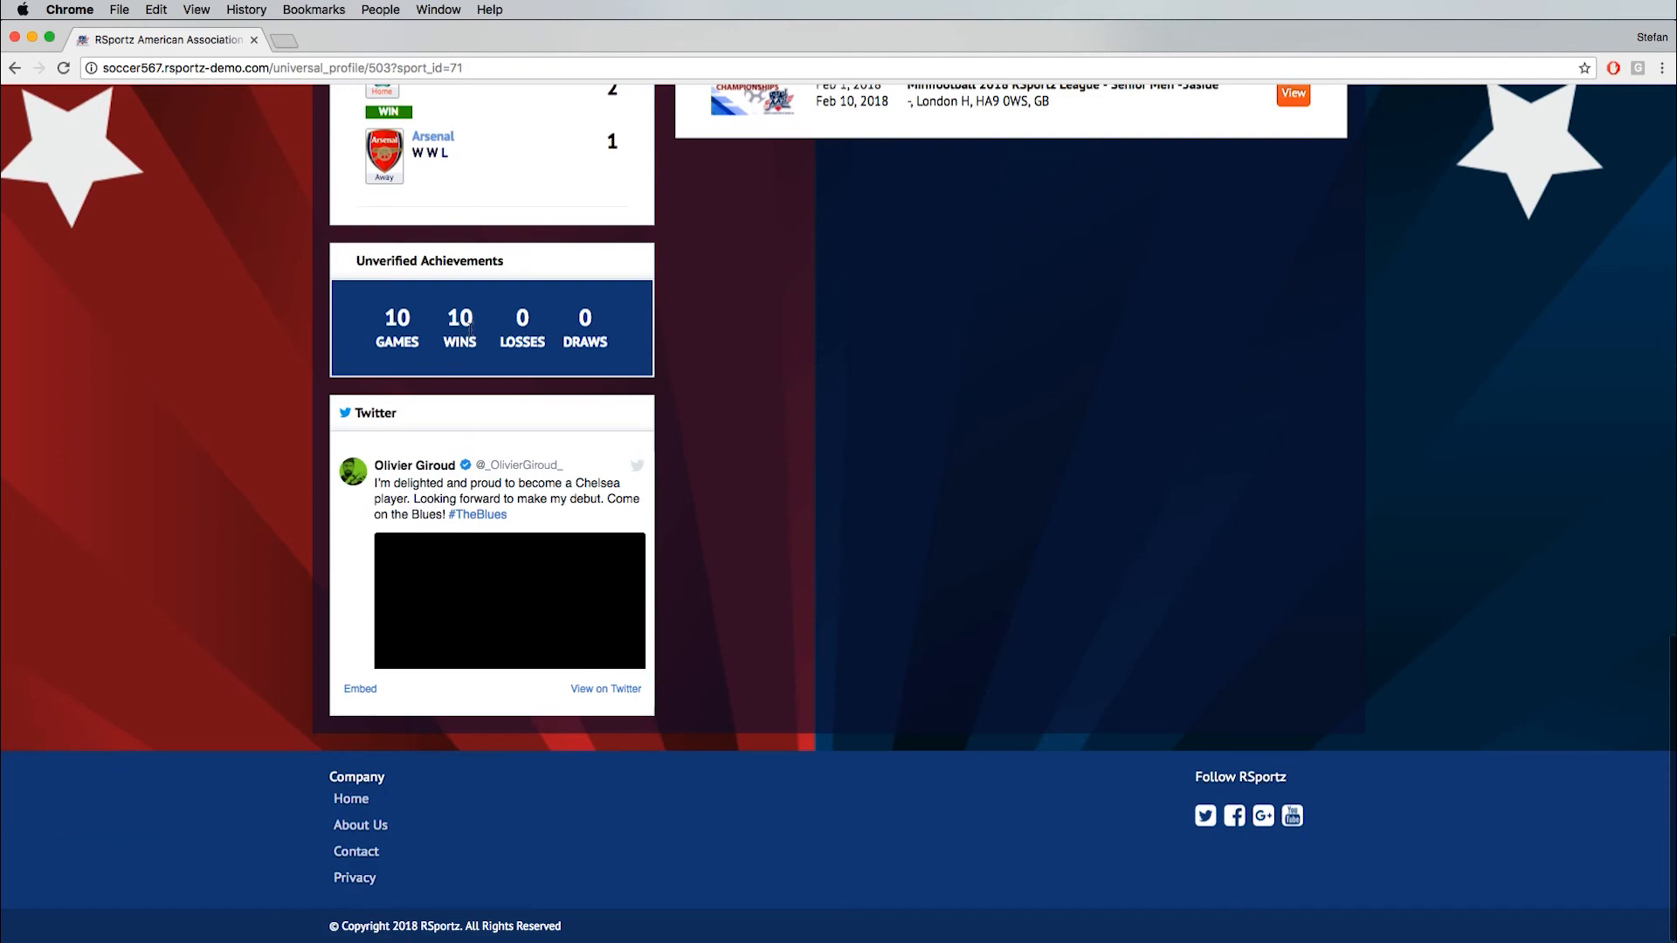
scroll(691, 400, "up", 15)
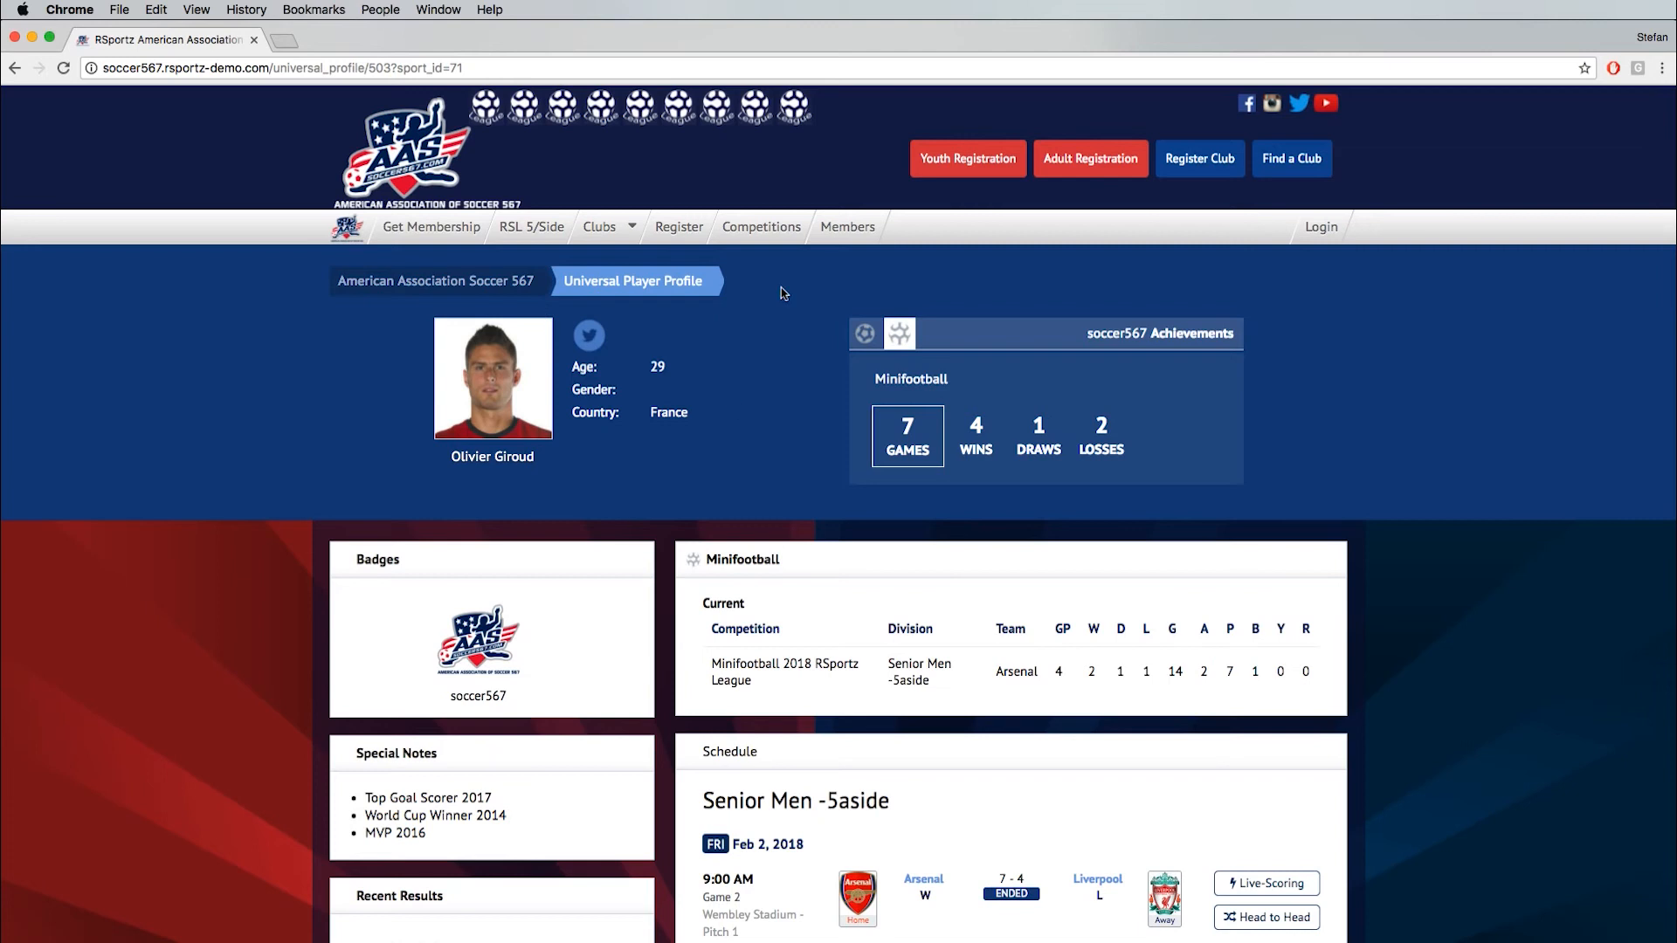
- Log in to the site with the member's e-mail address and account password
left_click(1327, 229)
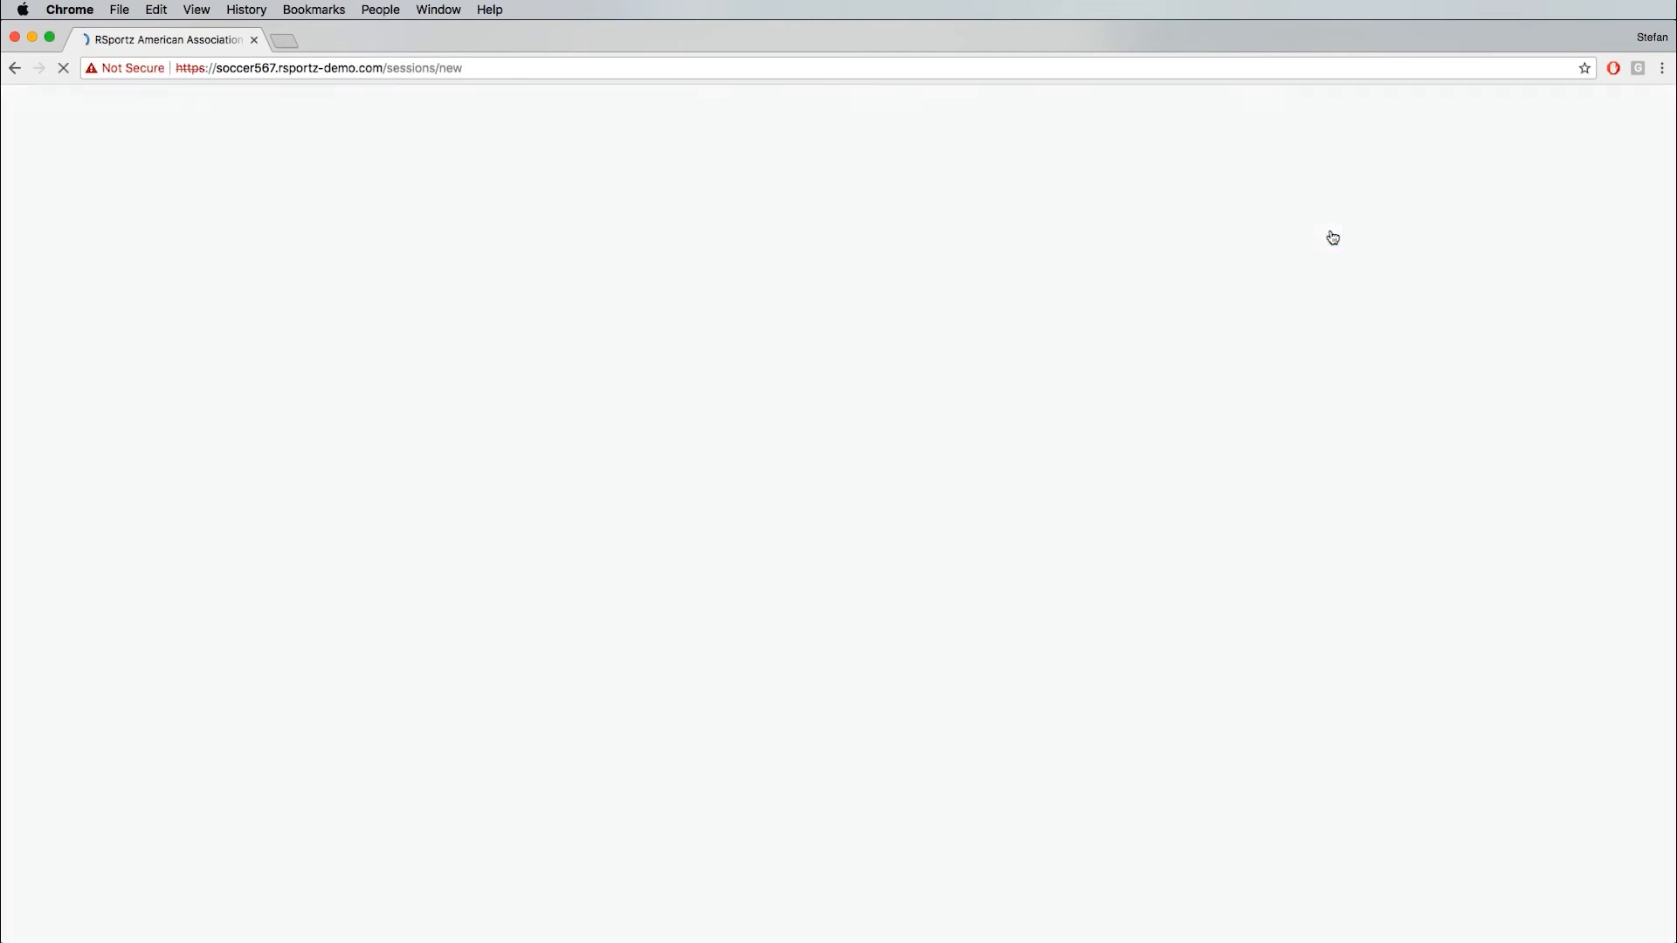
left_click(898, 387)
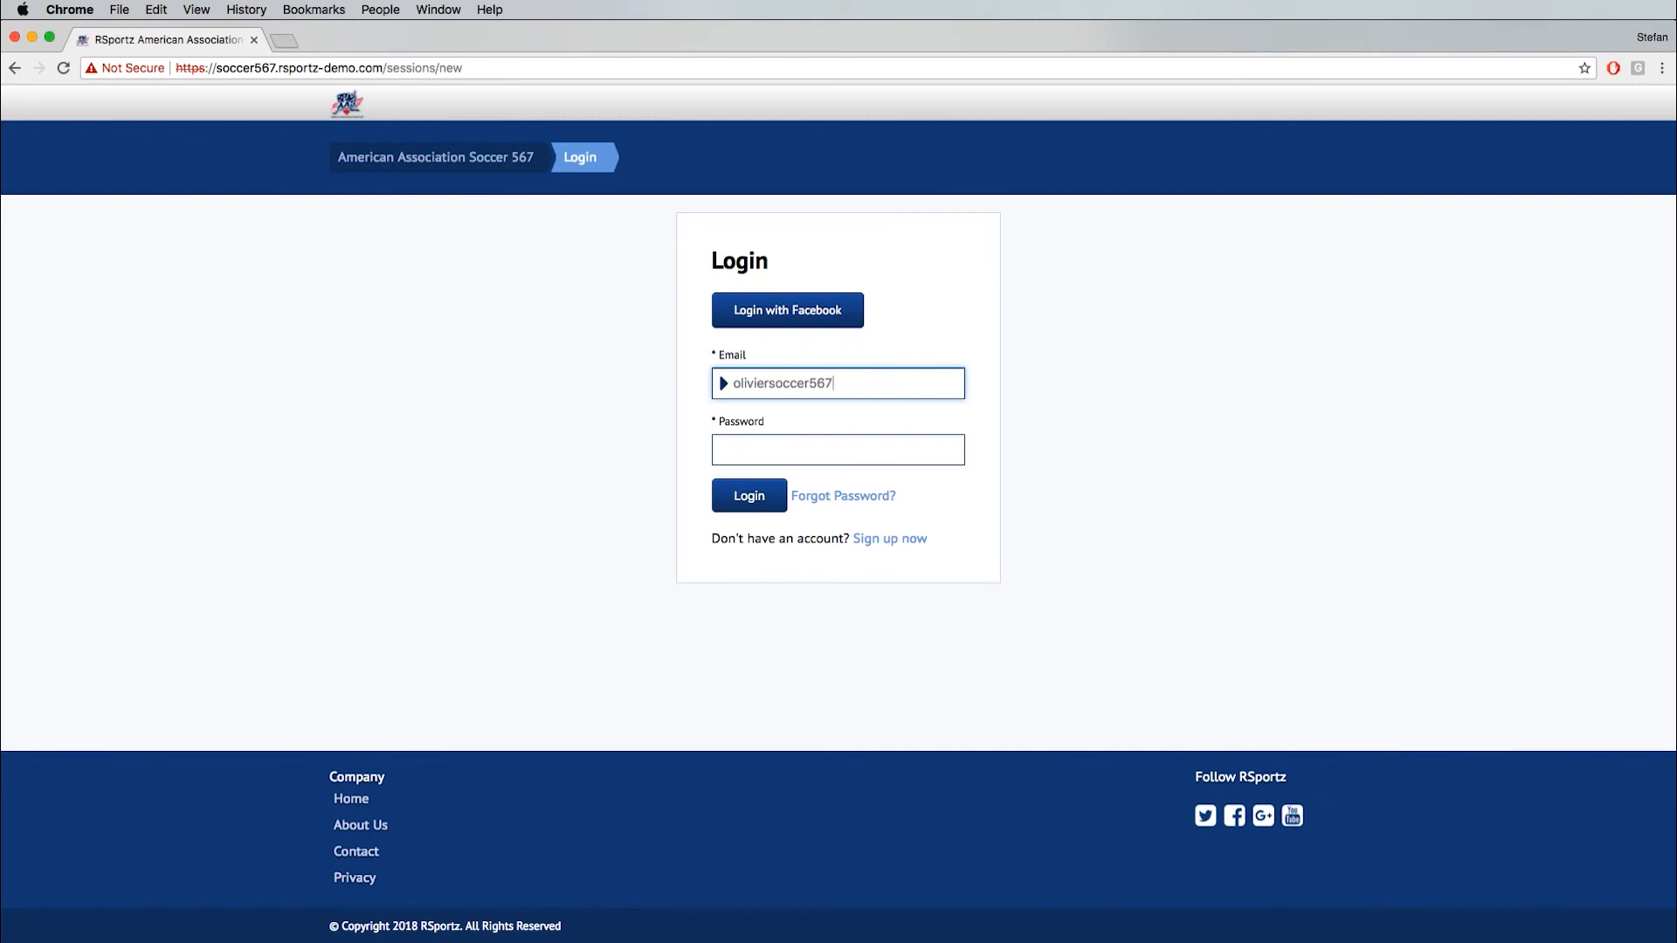
key("Tab")
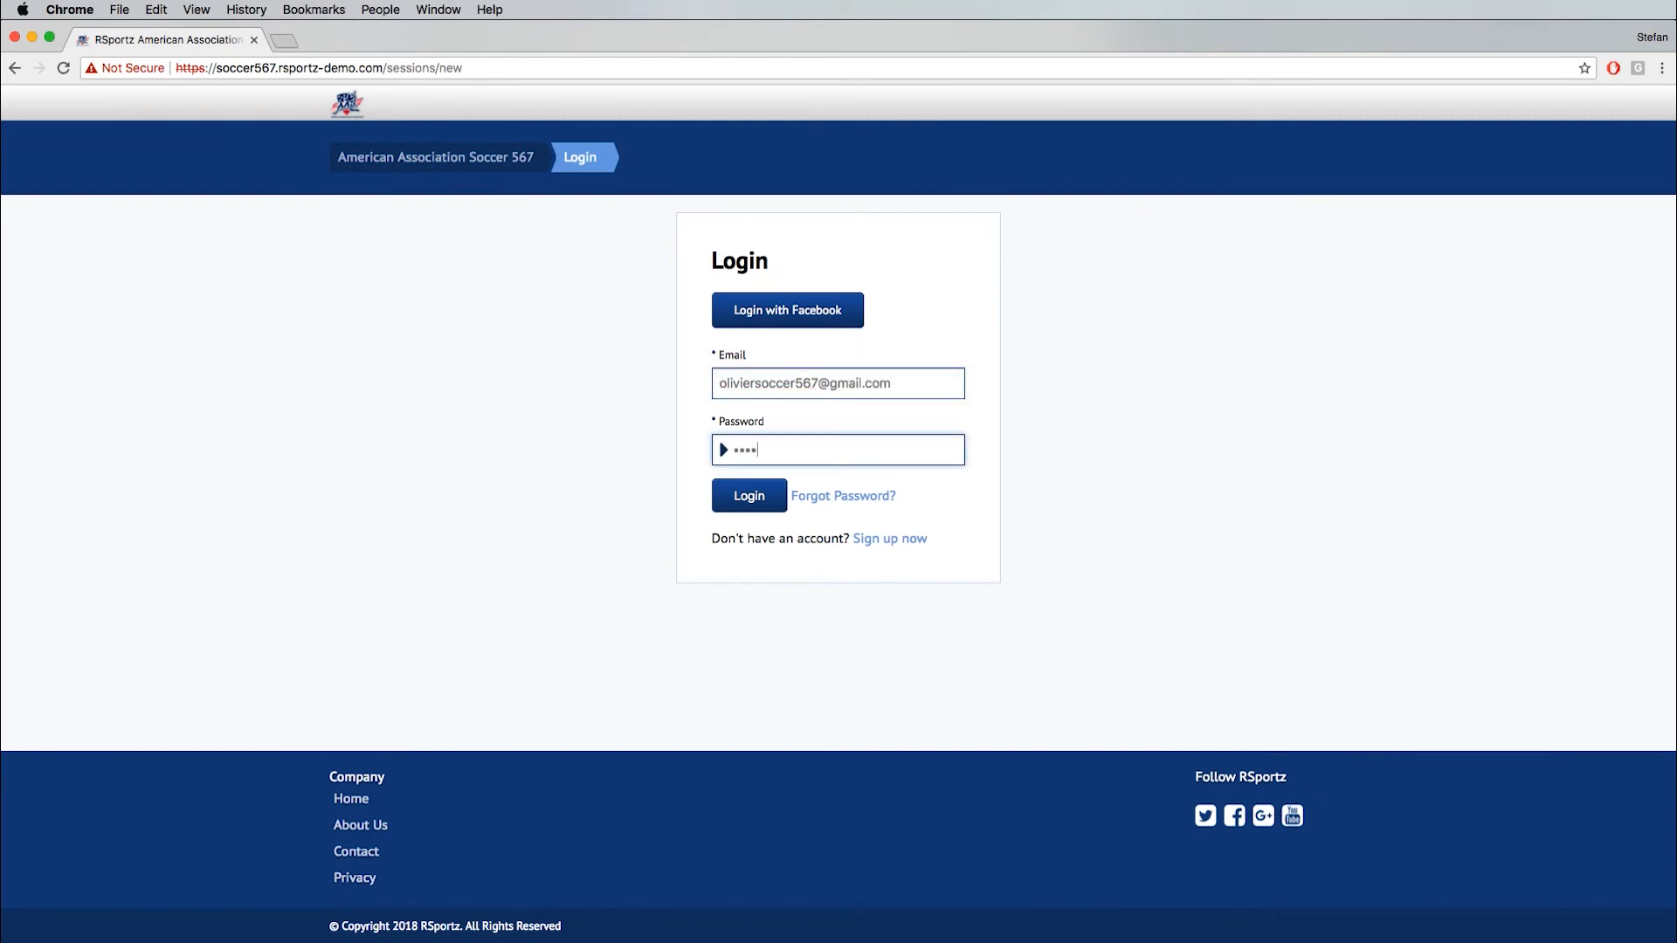
key("Return")
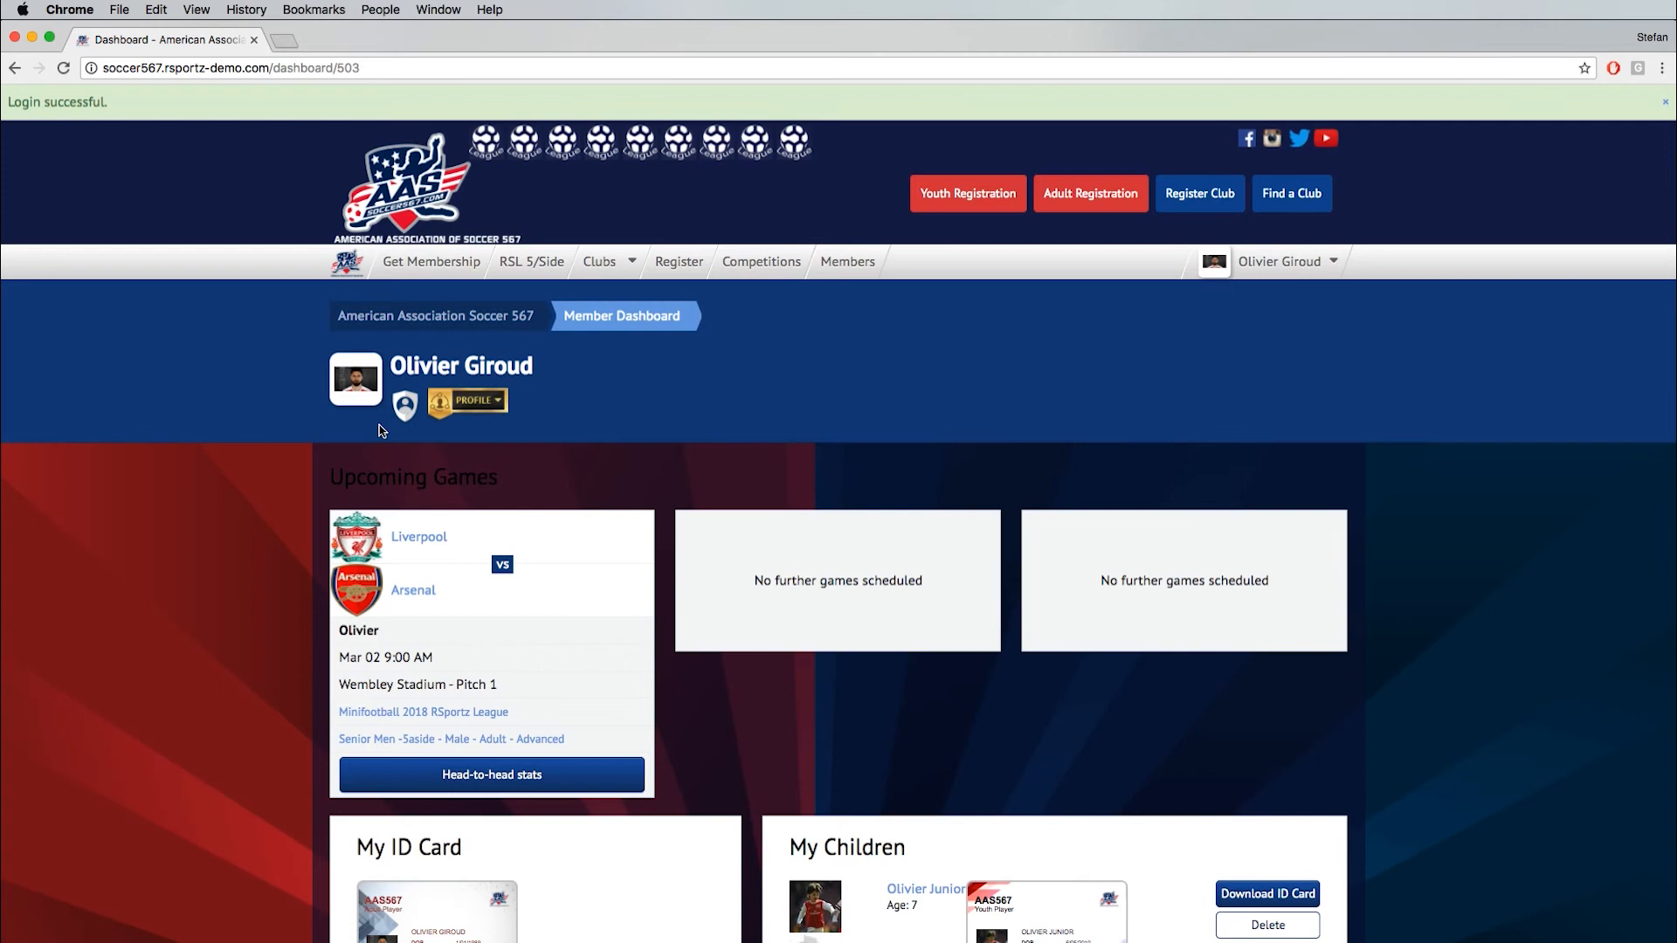
- Open the member's own ID card PDF from the My ID Card section of the dashboard and inspect it up close
scroll(382, 430, "down", 1)
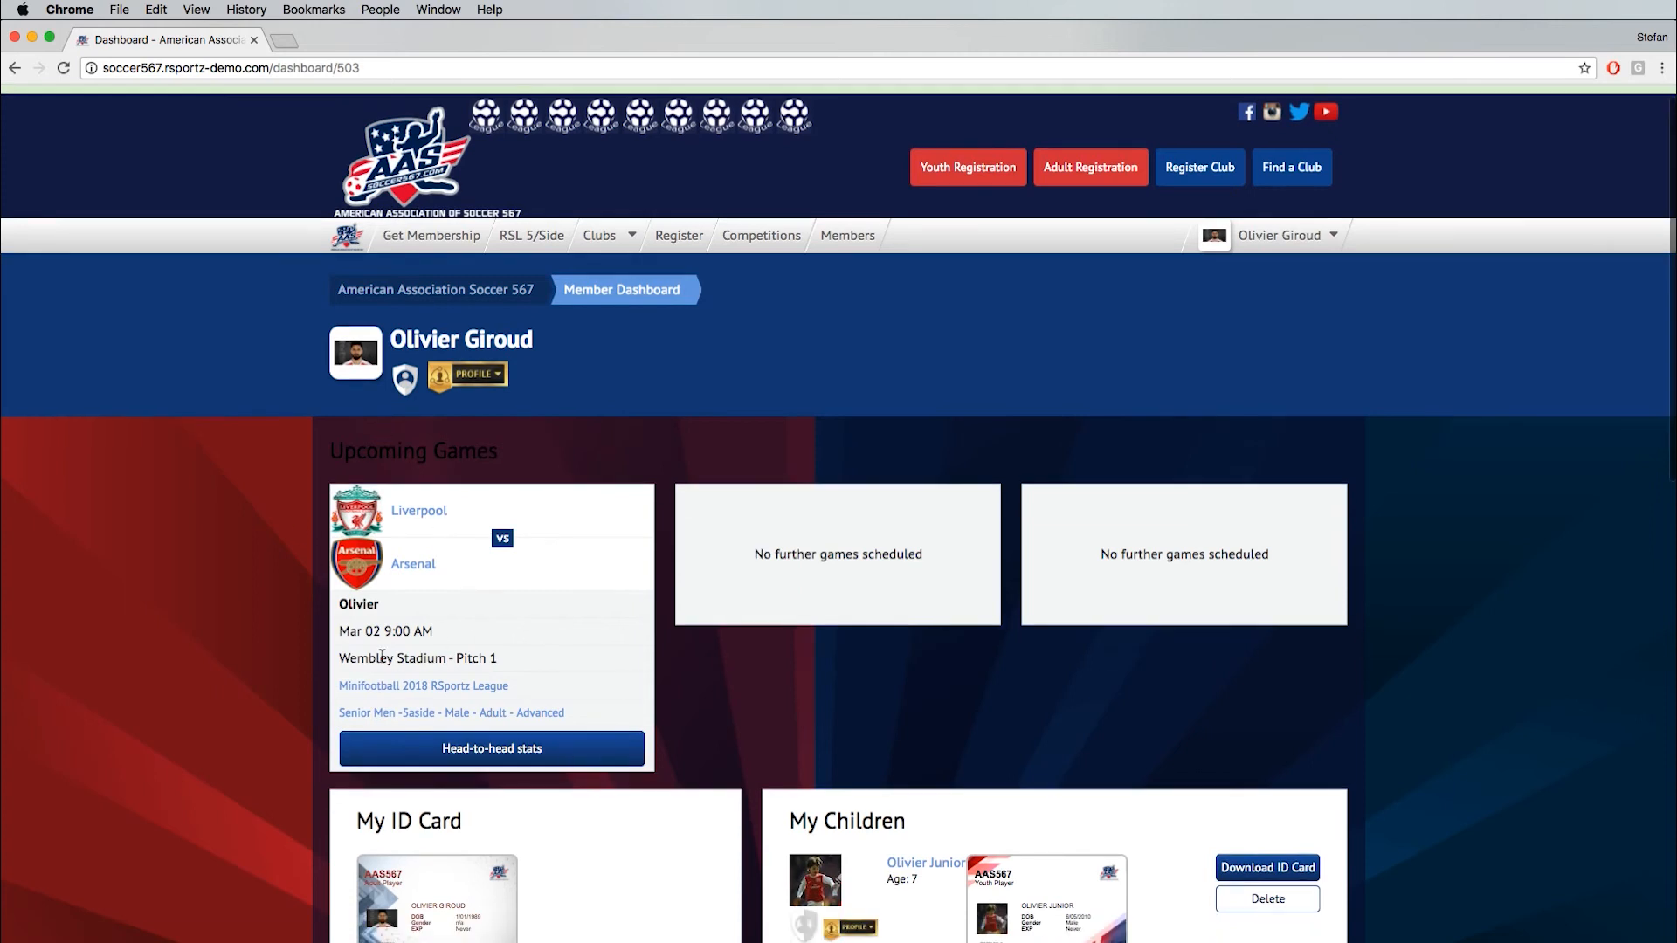
scroll(381, 655, "down", 3)
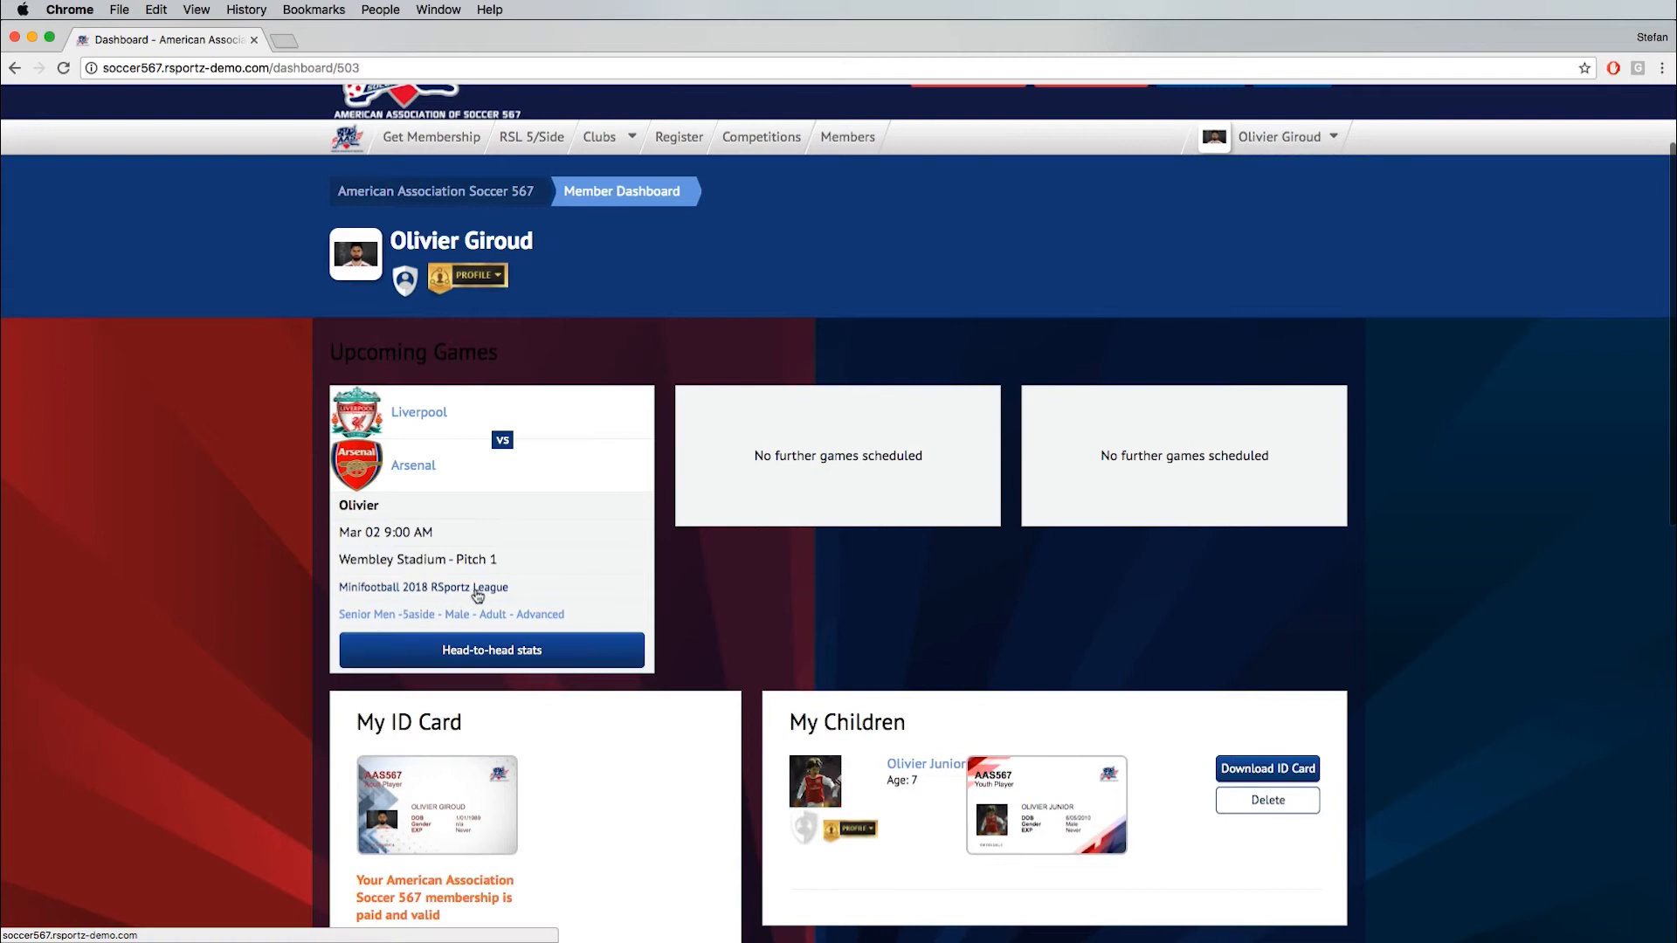
scroll(376, 612, "down", 3)
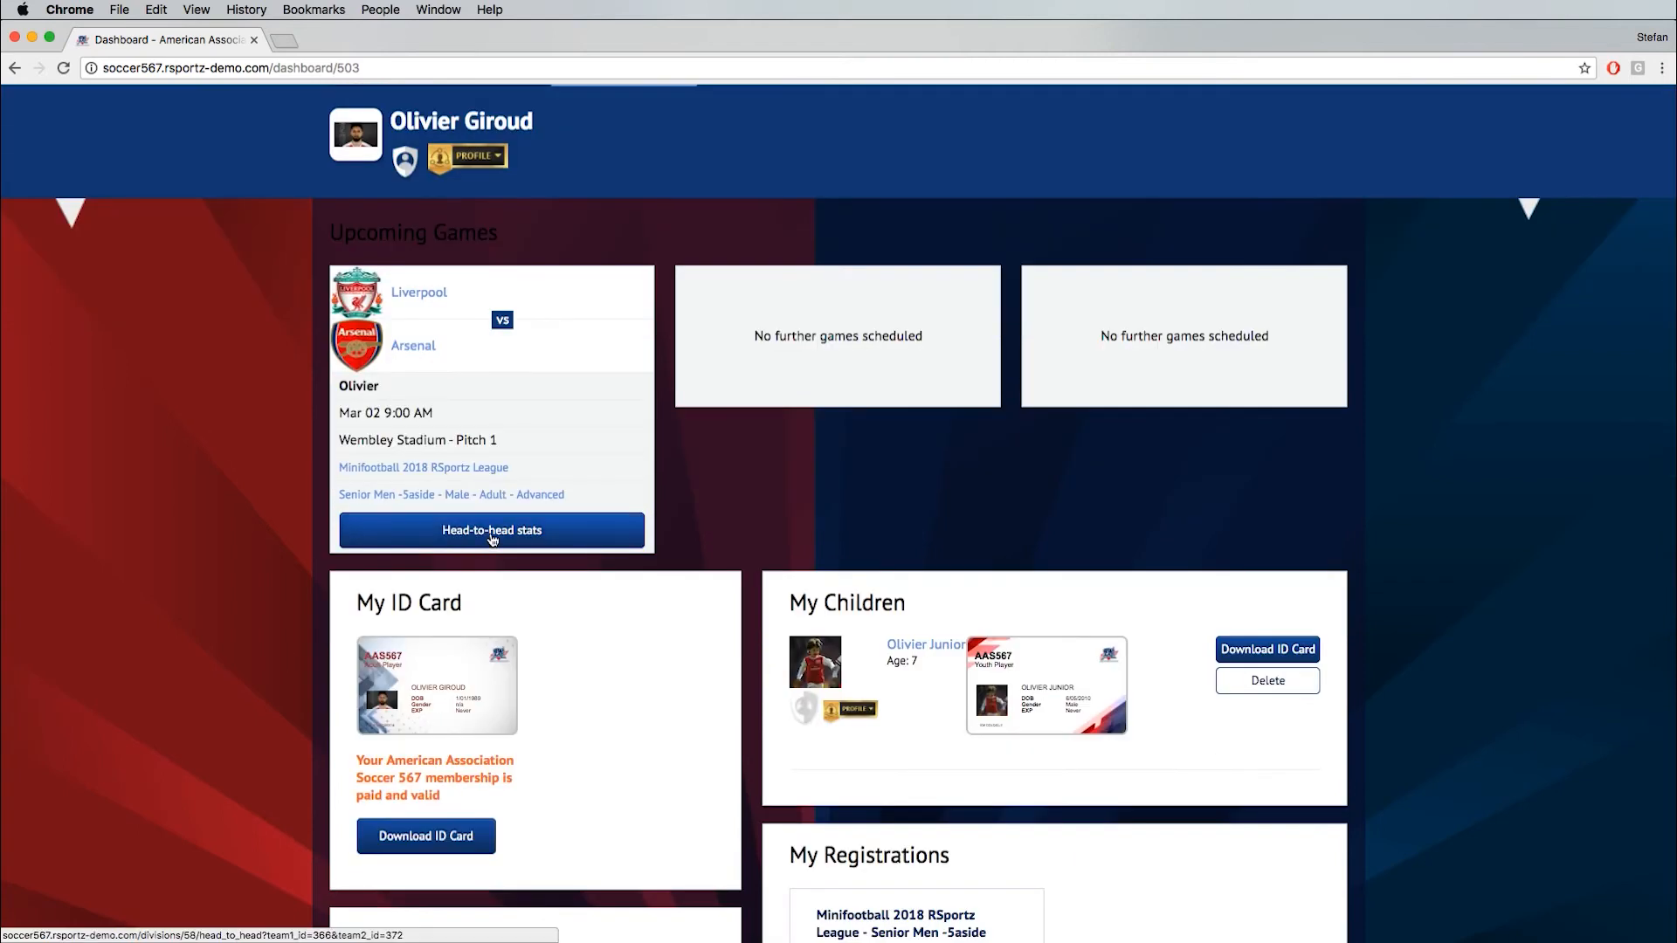
scroll(490, 542, "down", 5)
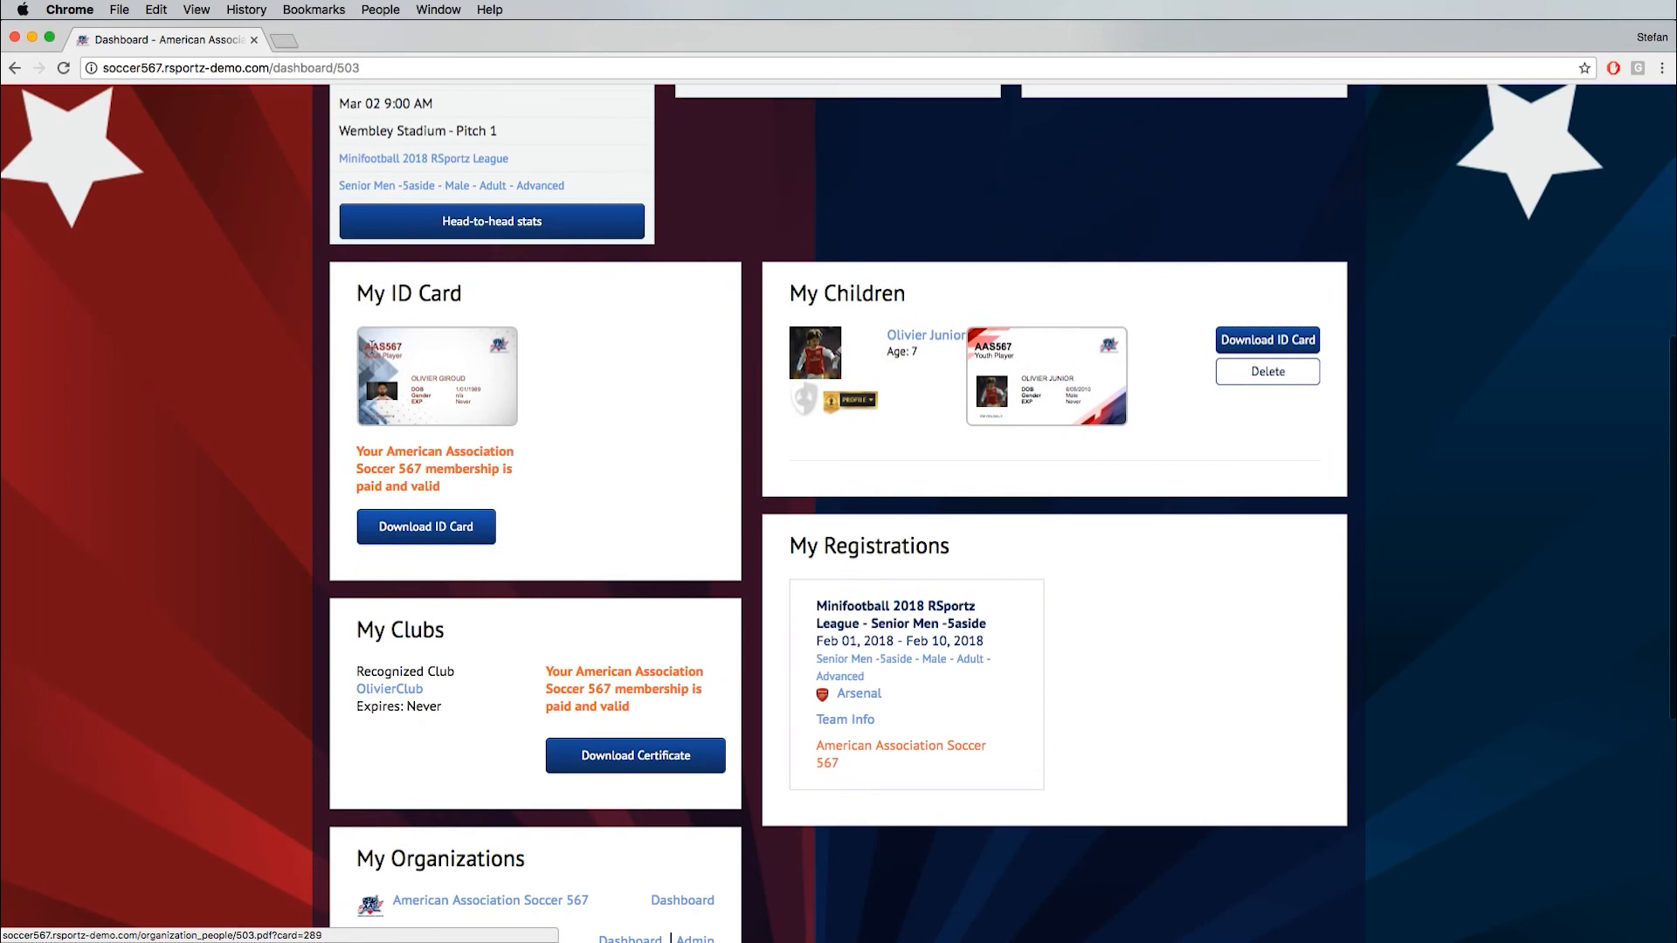
left_click(434, 531)
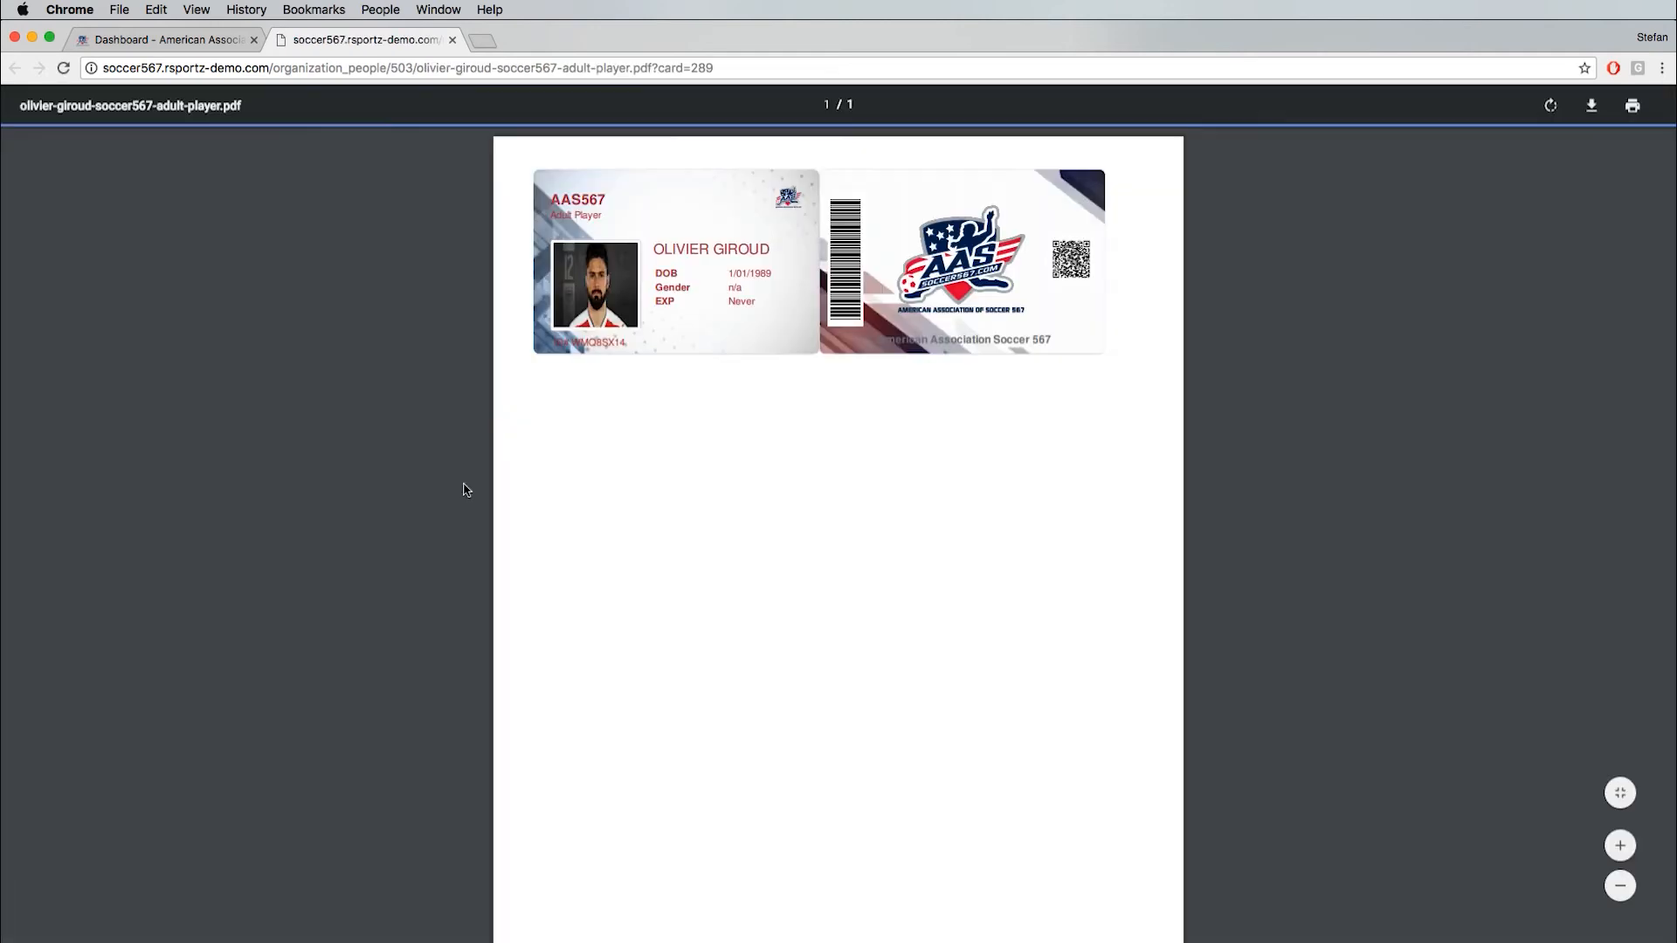
left_click(1620, 844)
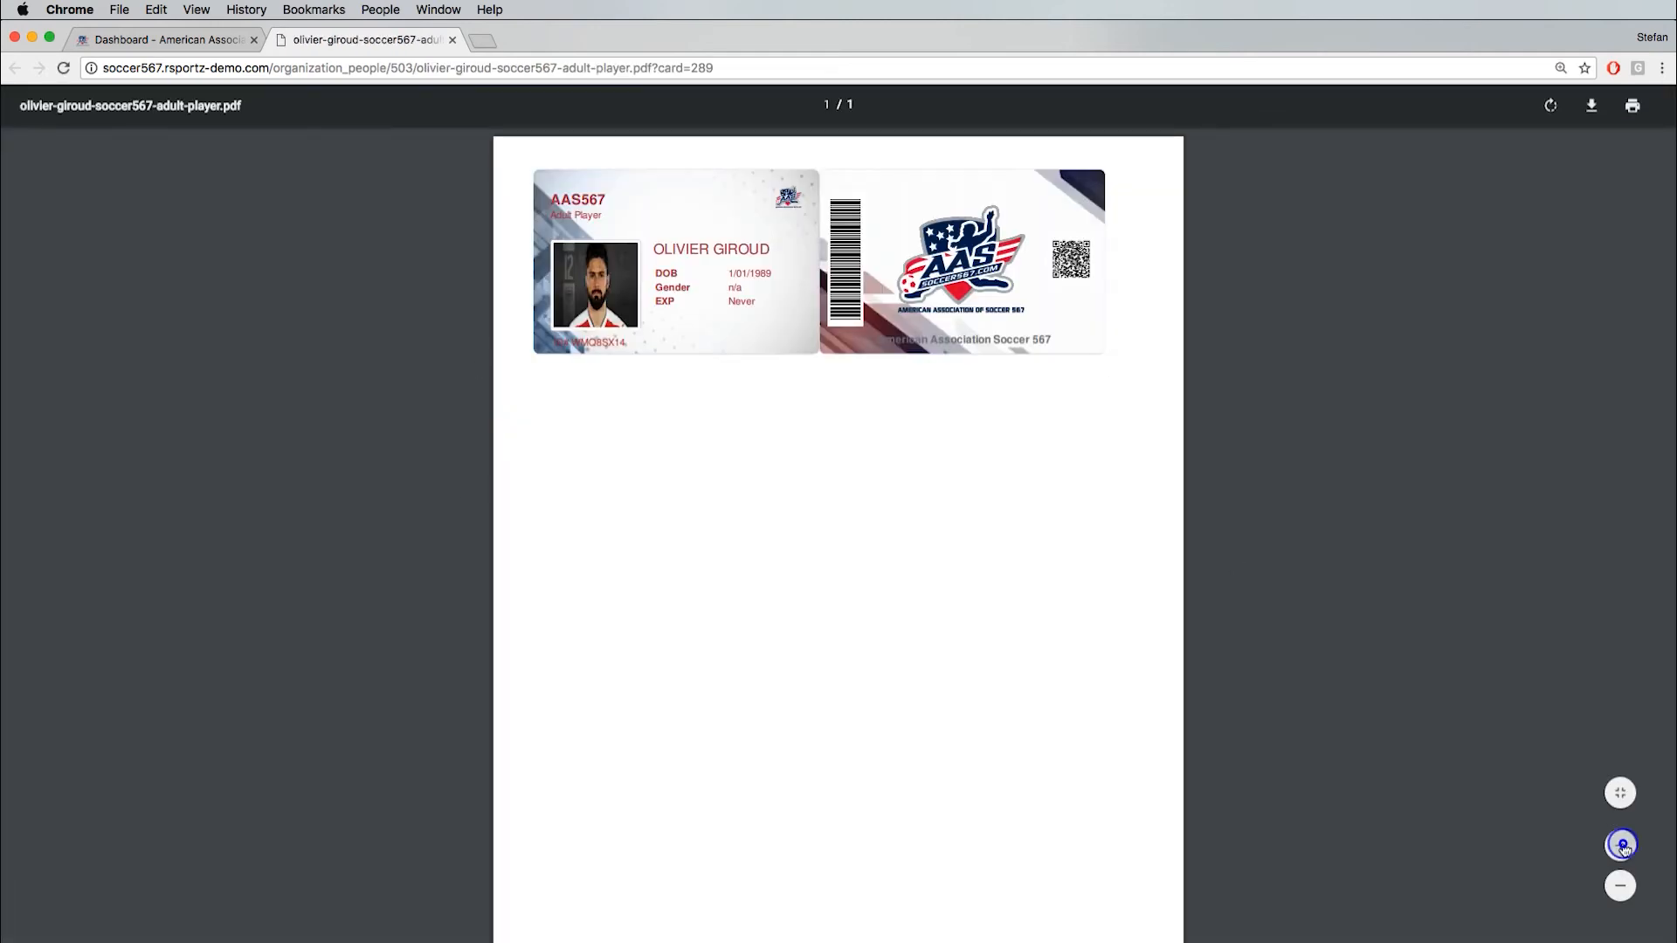
left_click(1621, 844)
left_click(1620, 845)
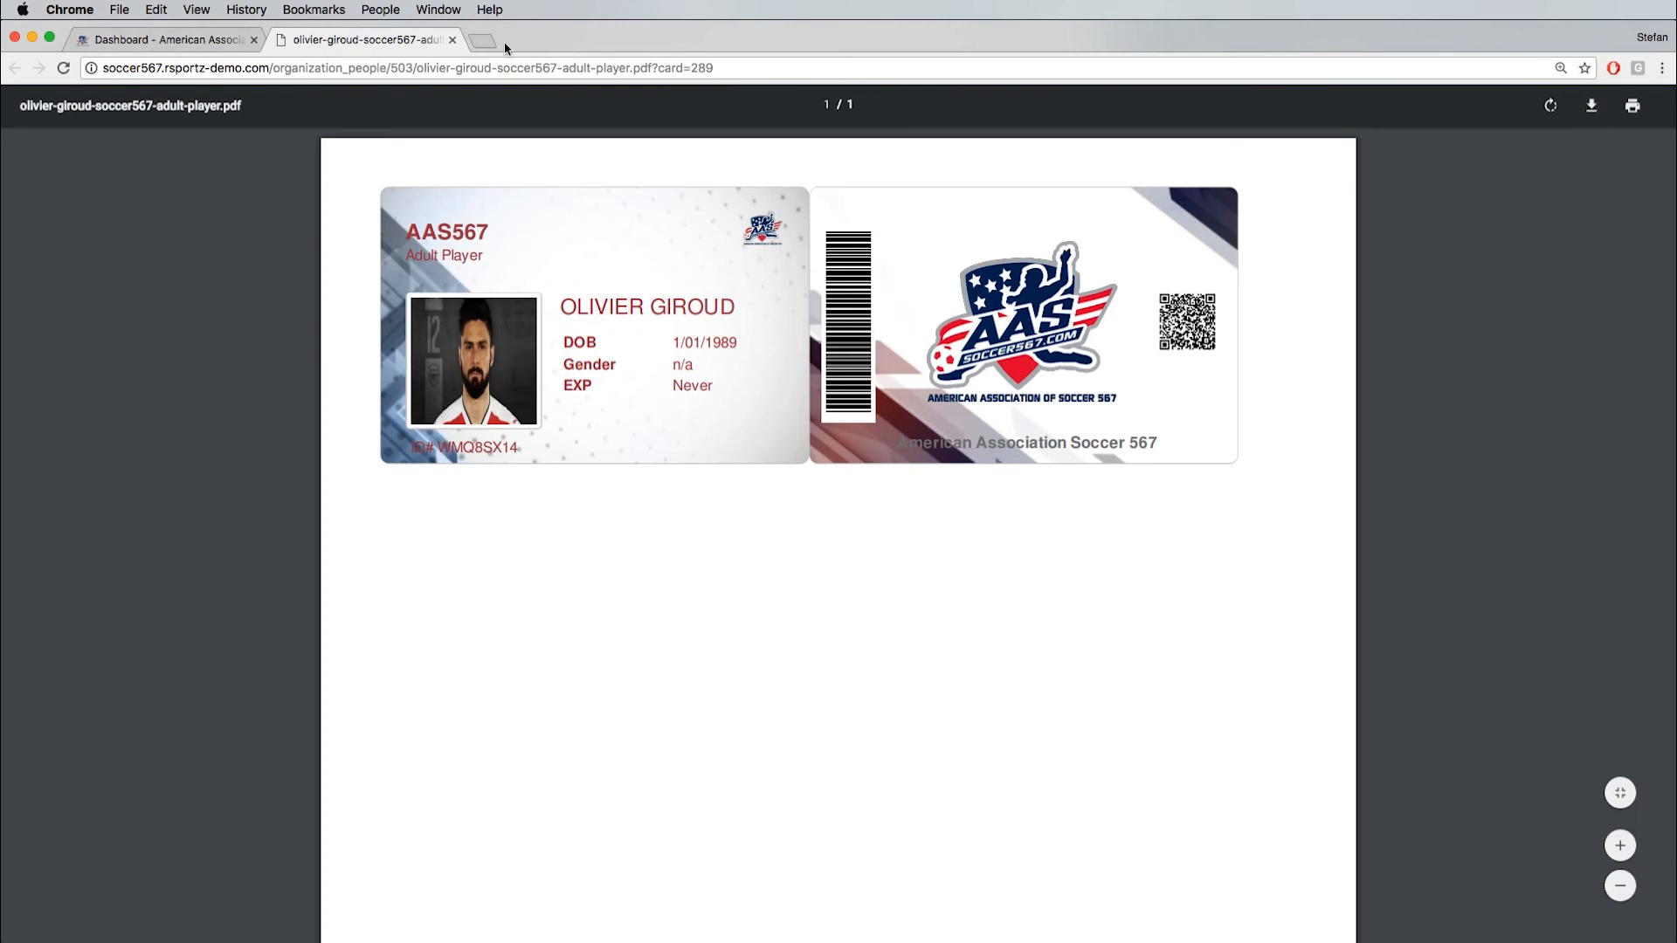
- Close the ID card PDF, view the club membership certificate from the My Clubs section, and return to the dashboard
left_click(451, 40)
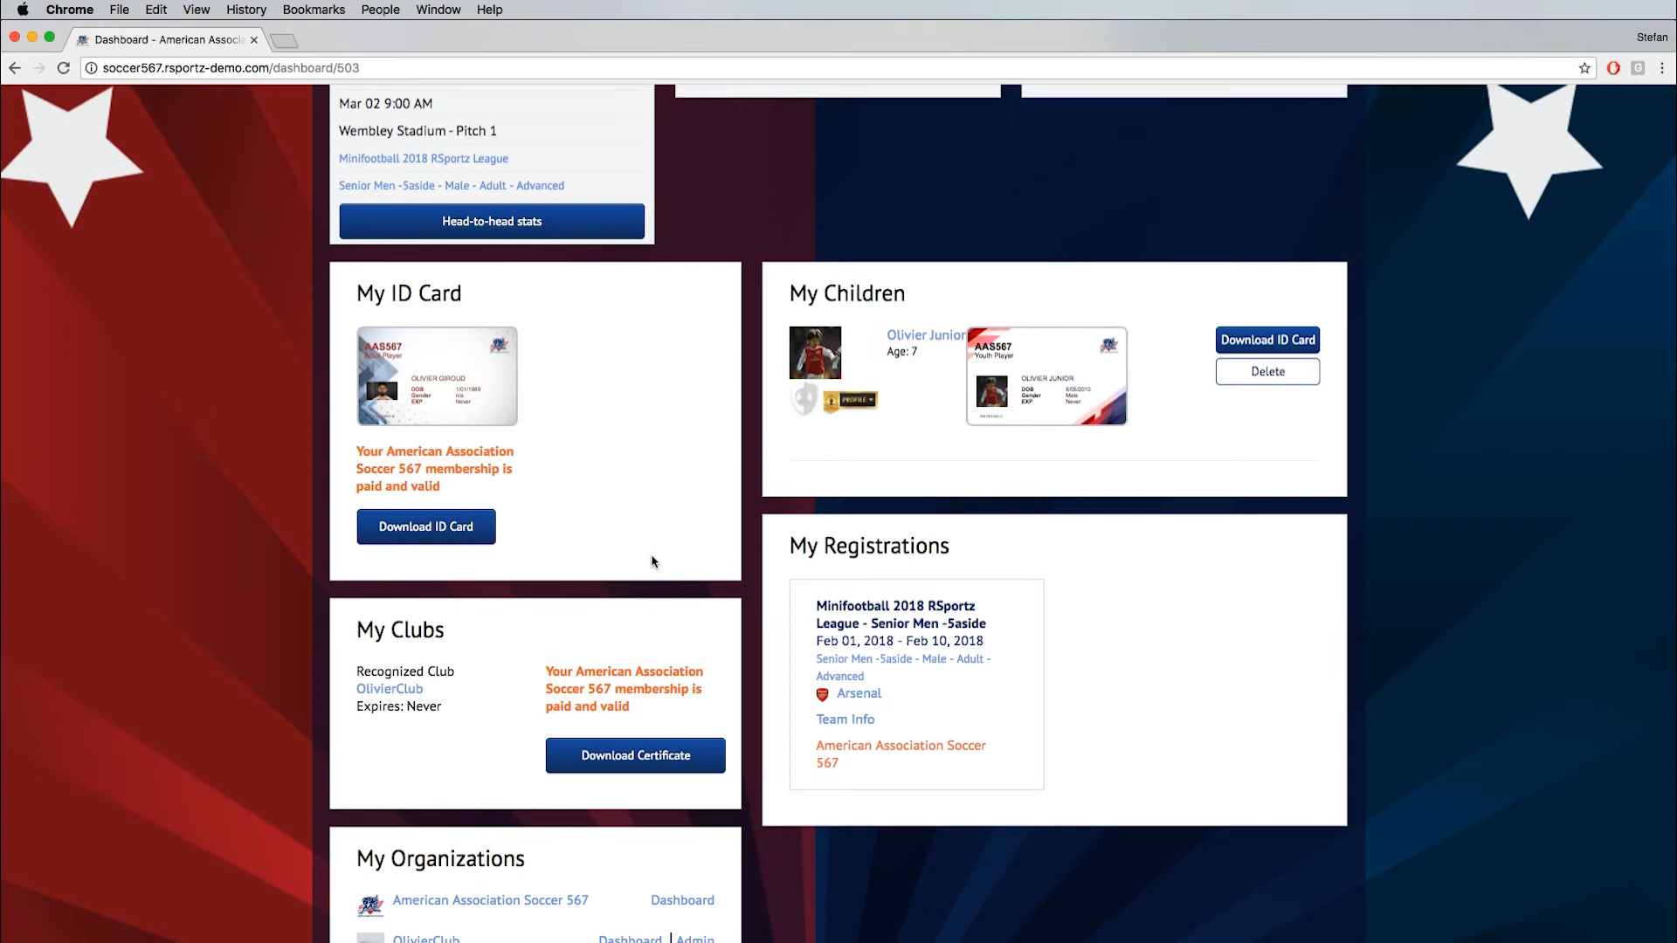
scroll(411, 559, "down", 2)
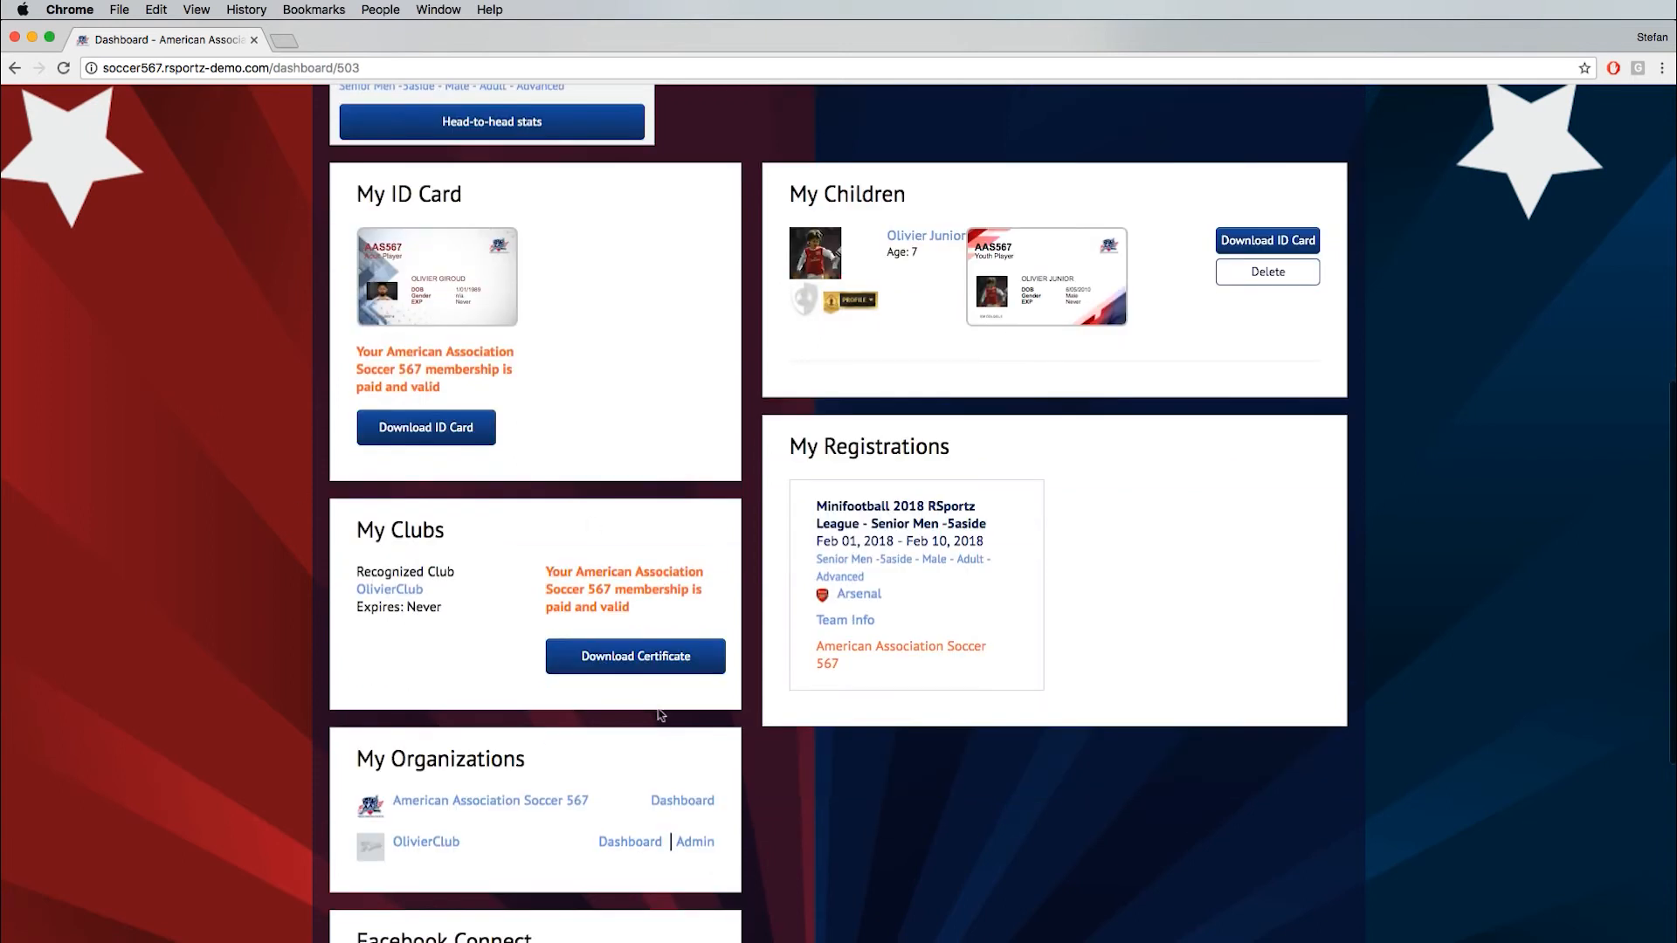
left_click(627, 664)
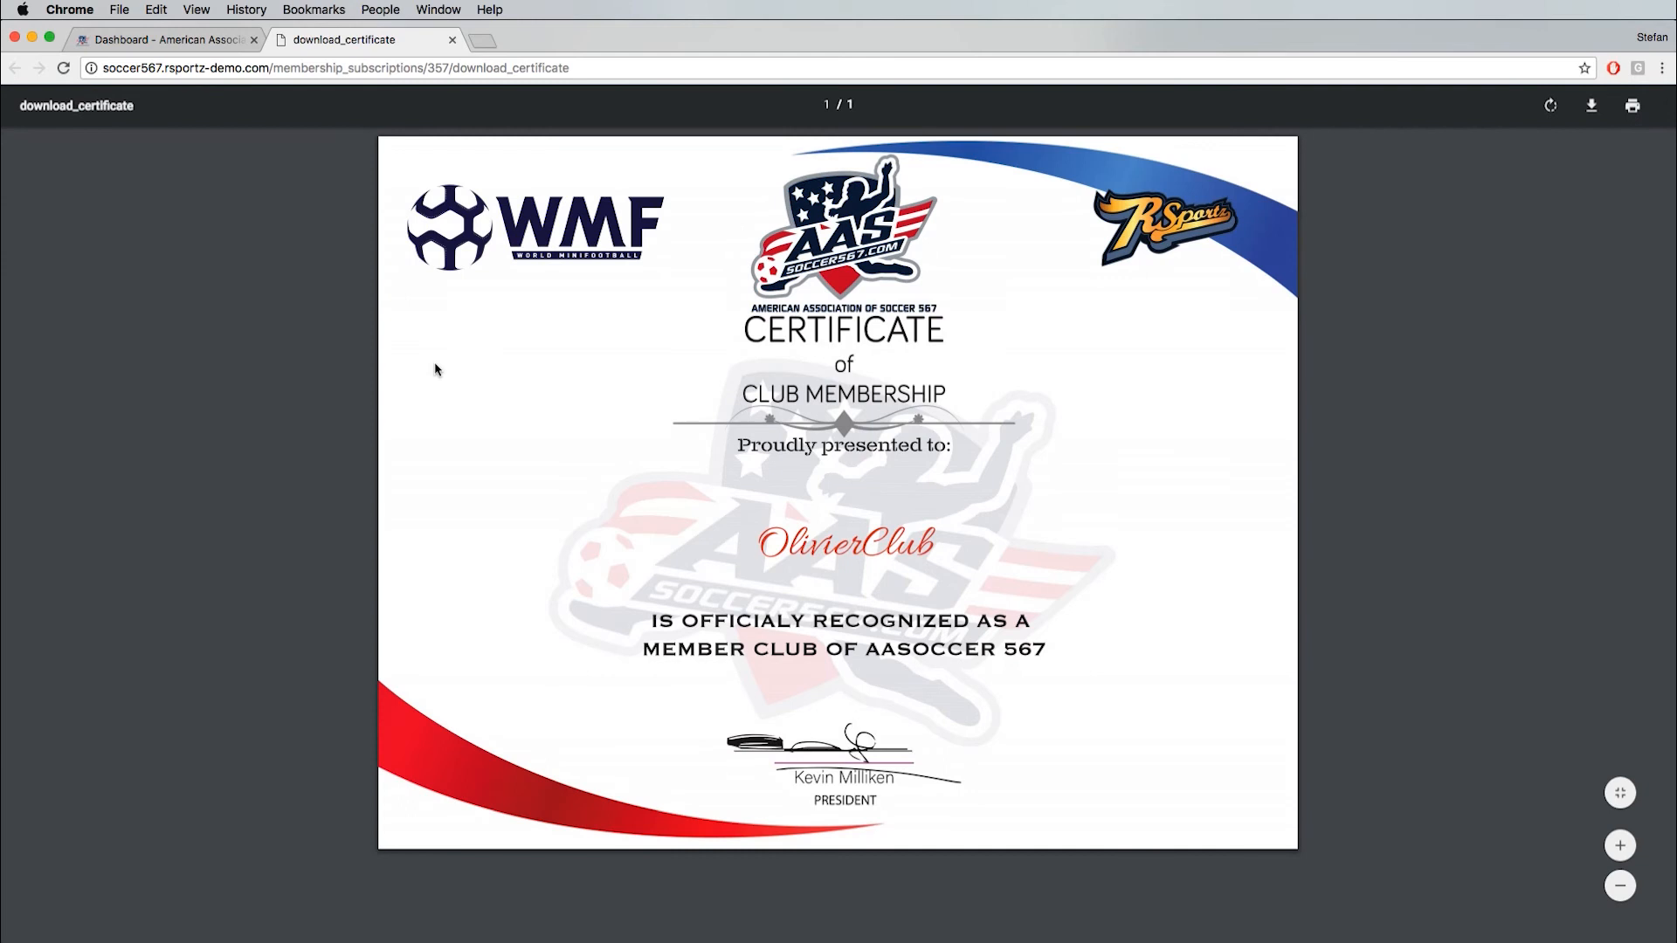
left_click(451, 40)
- Open the member's account details for editing and look over the Account Settings form, including the photo, phone and privacy fields
scroll(489, 610, "up", 1)
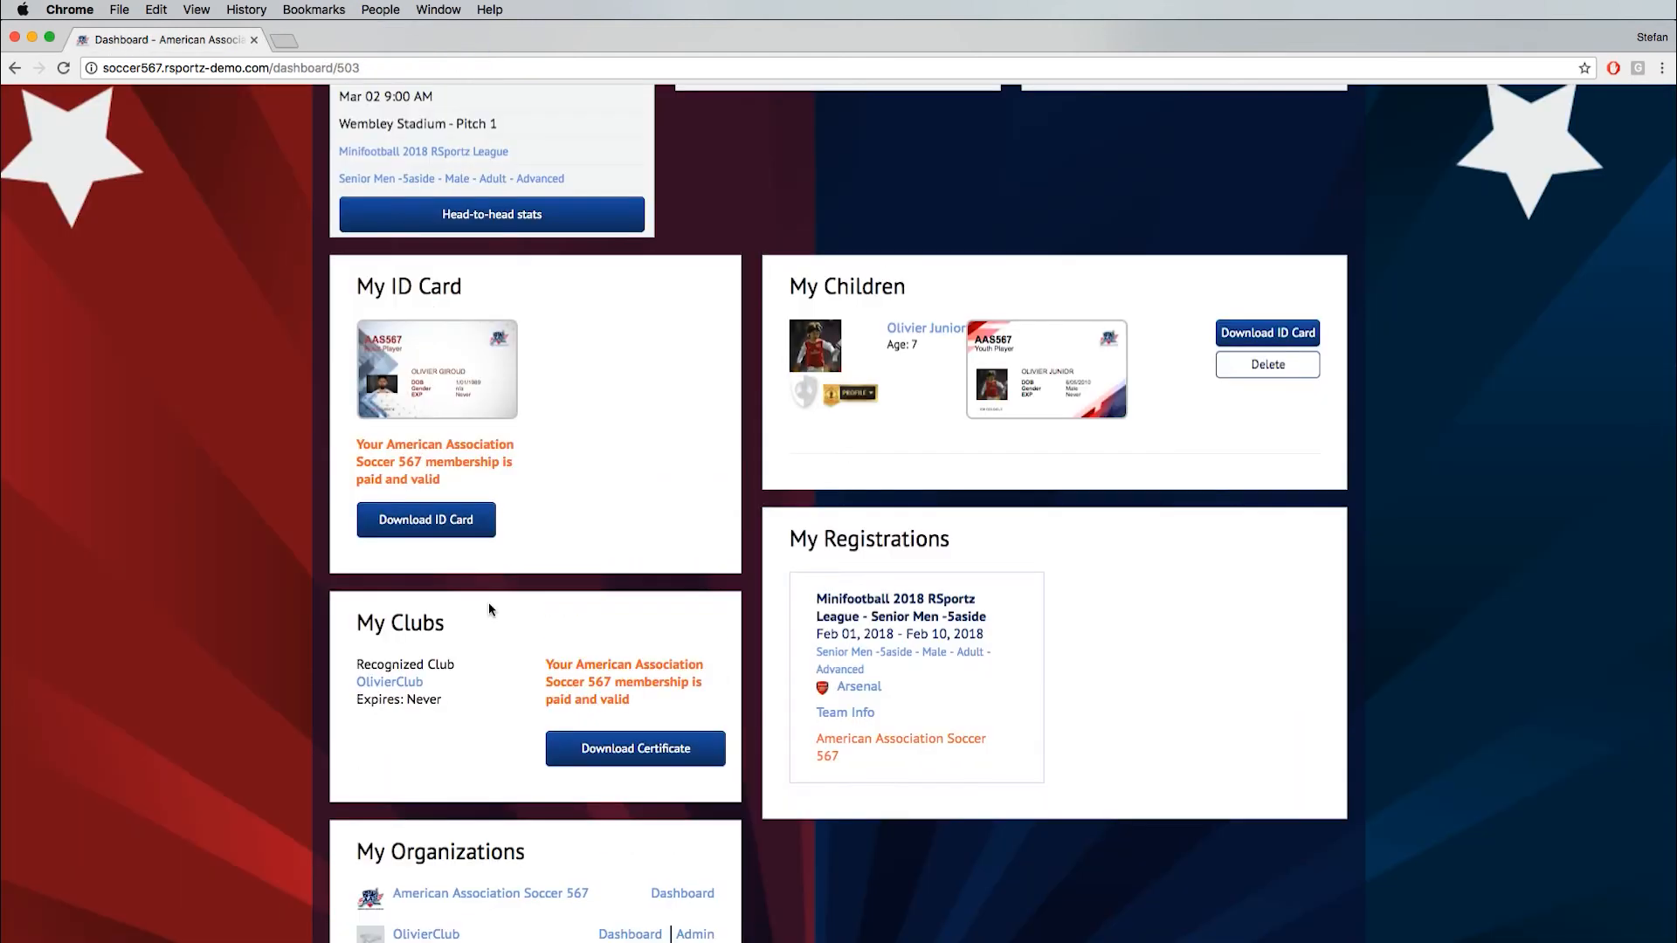
scroll(489, 603, "up", 6)
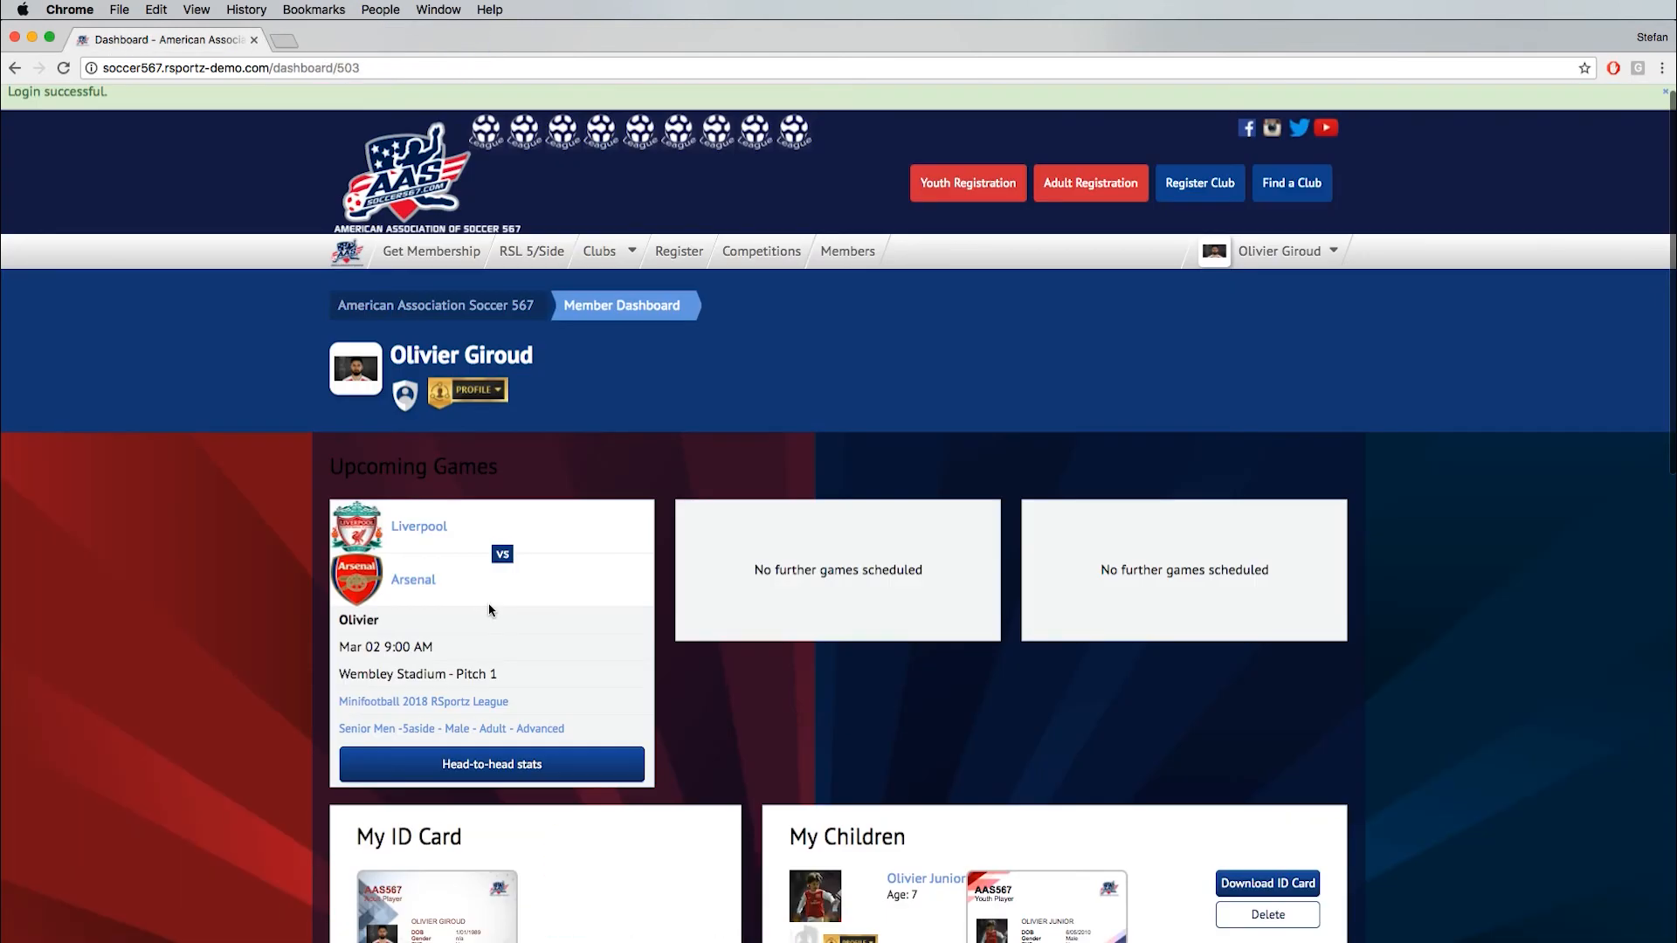
left_click(407, 398)
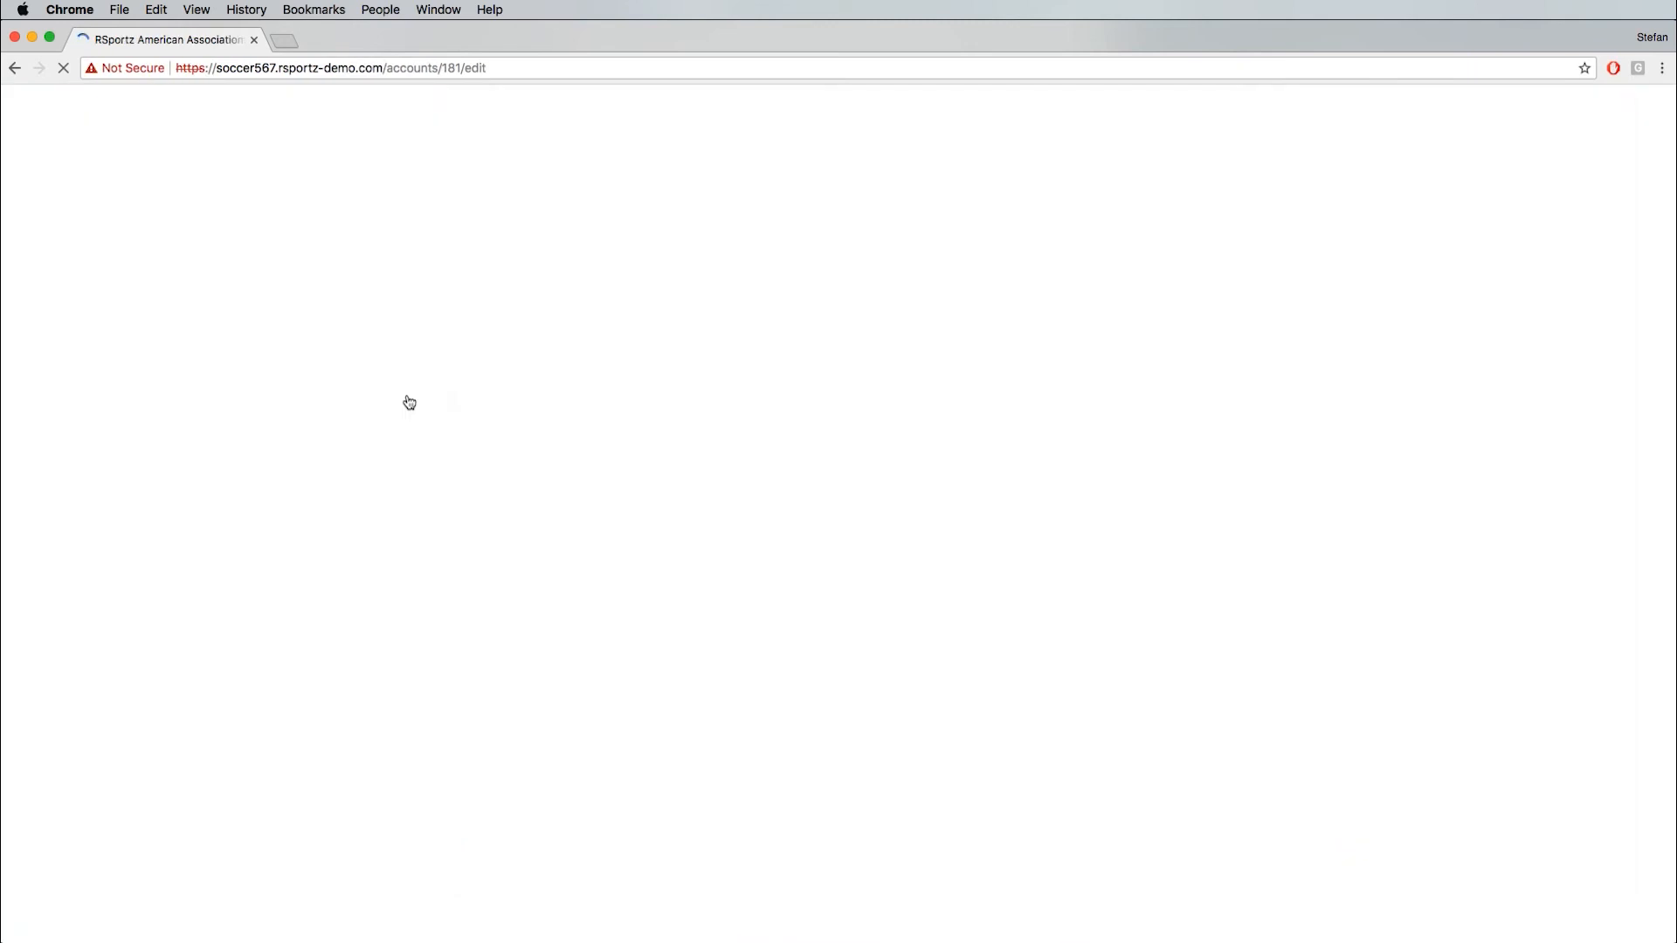
scroll(791, 738, "down", 3)
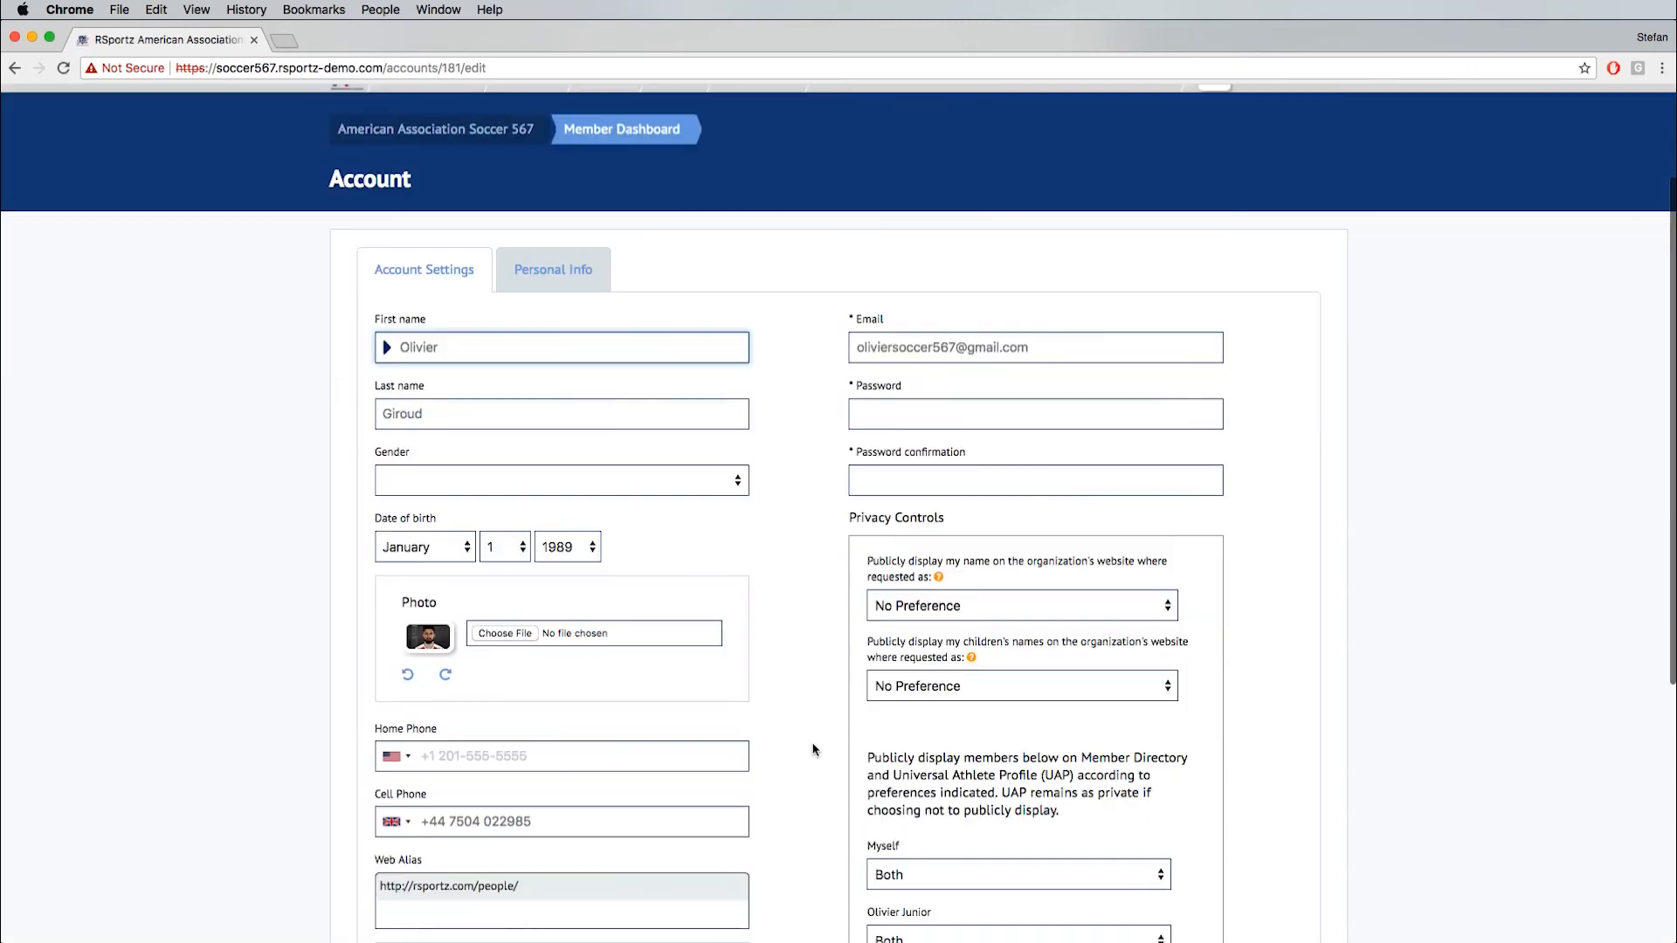
scroll(812, 748, "down", 1)
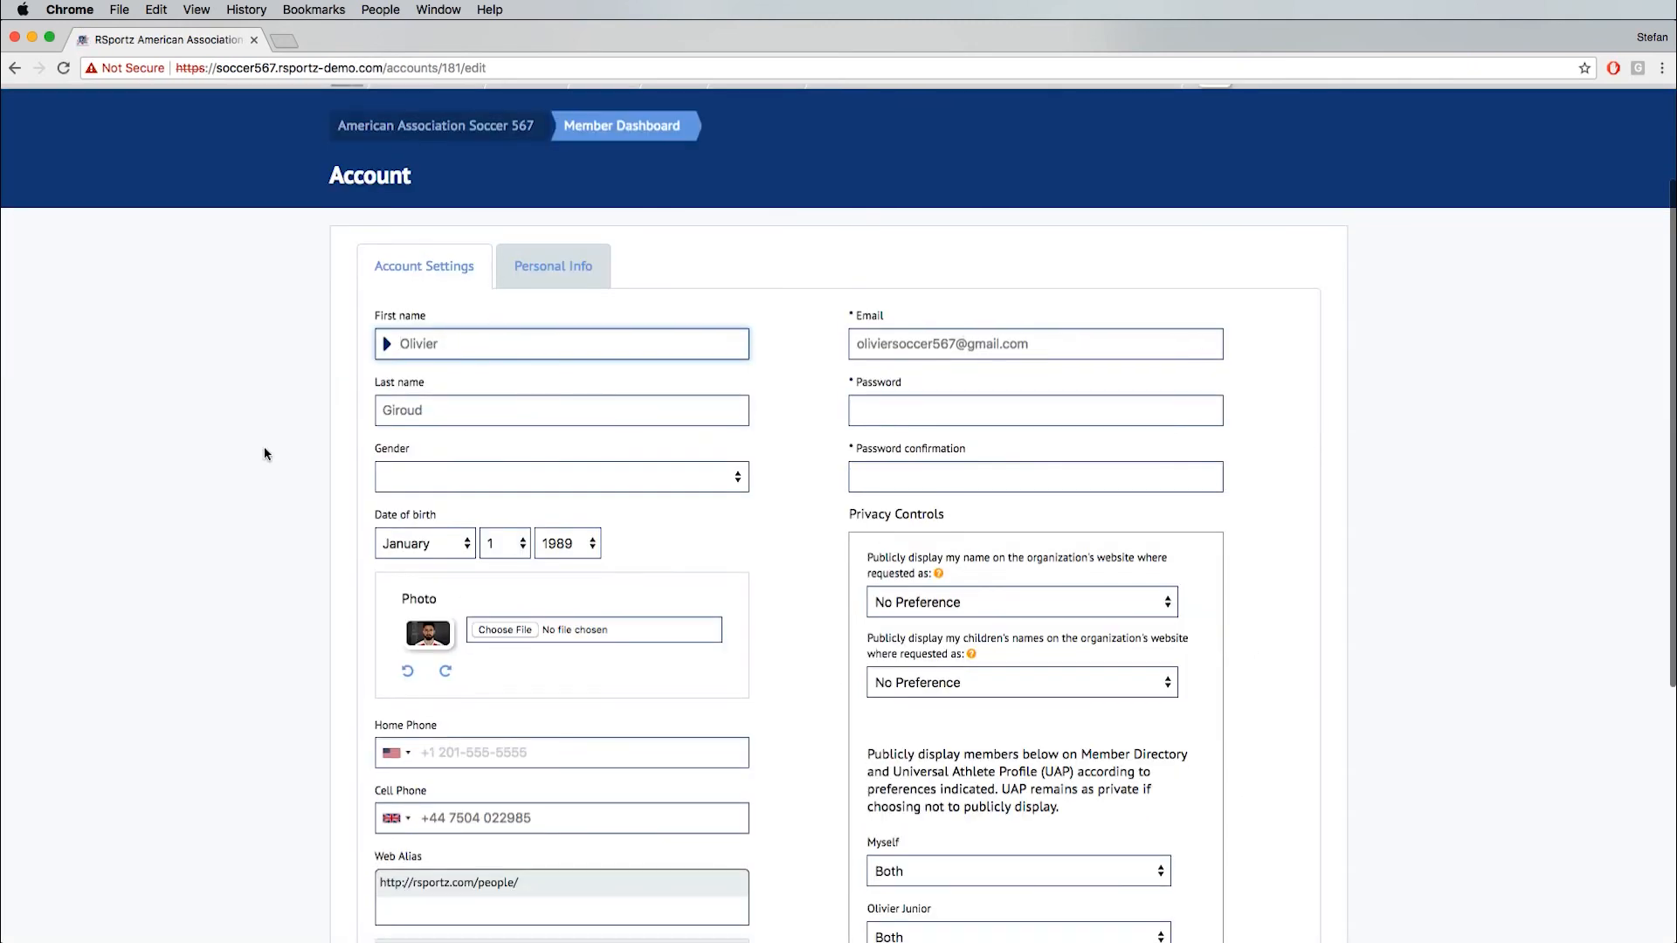
scroll(776, 657, "down", 3)
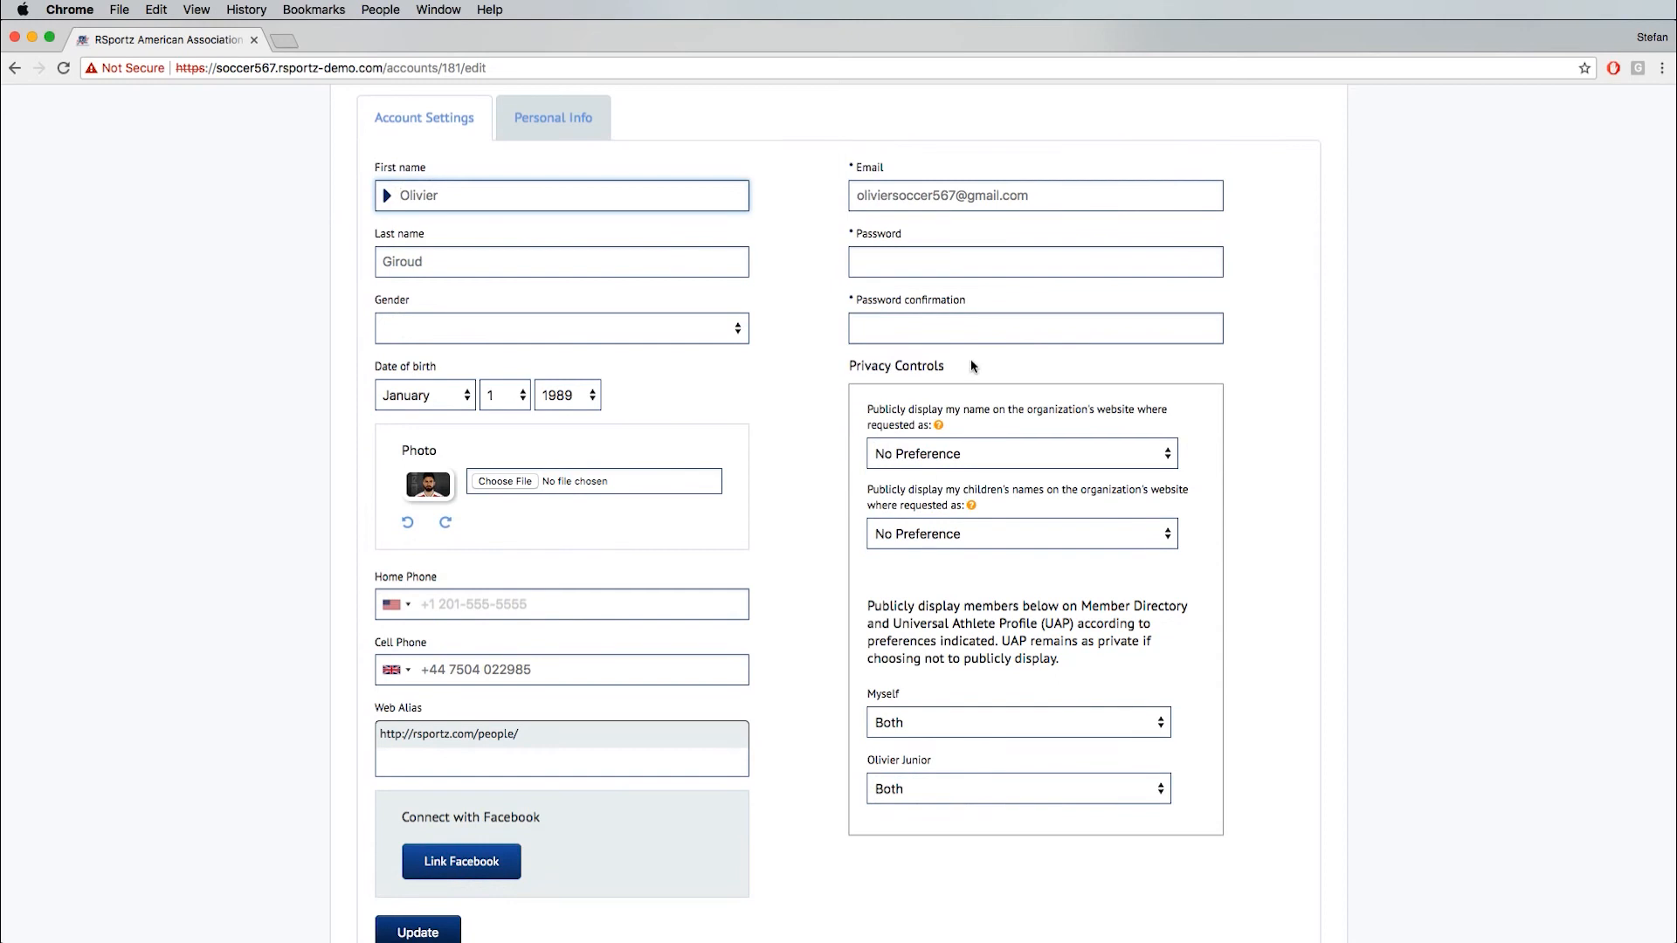
scroll(821, 736, "down", 1)
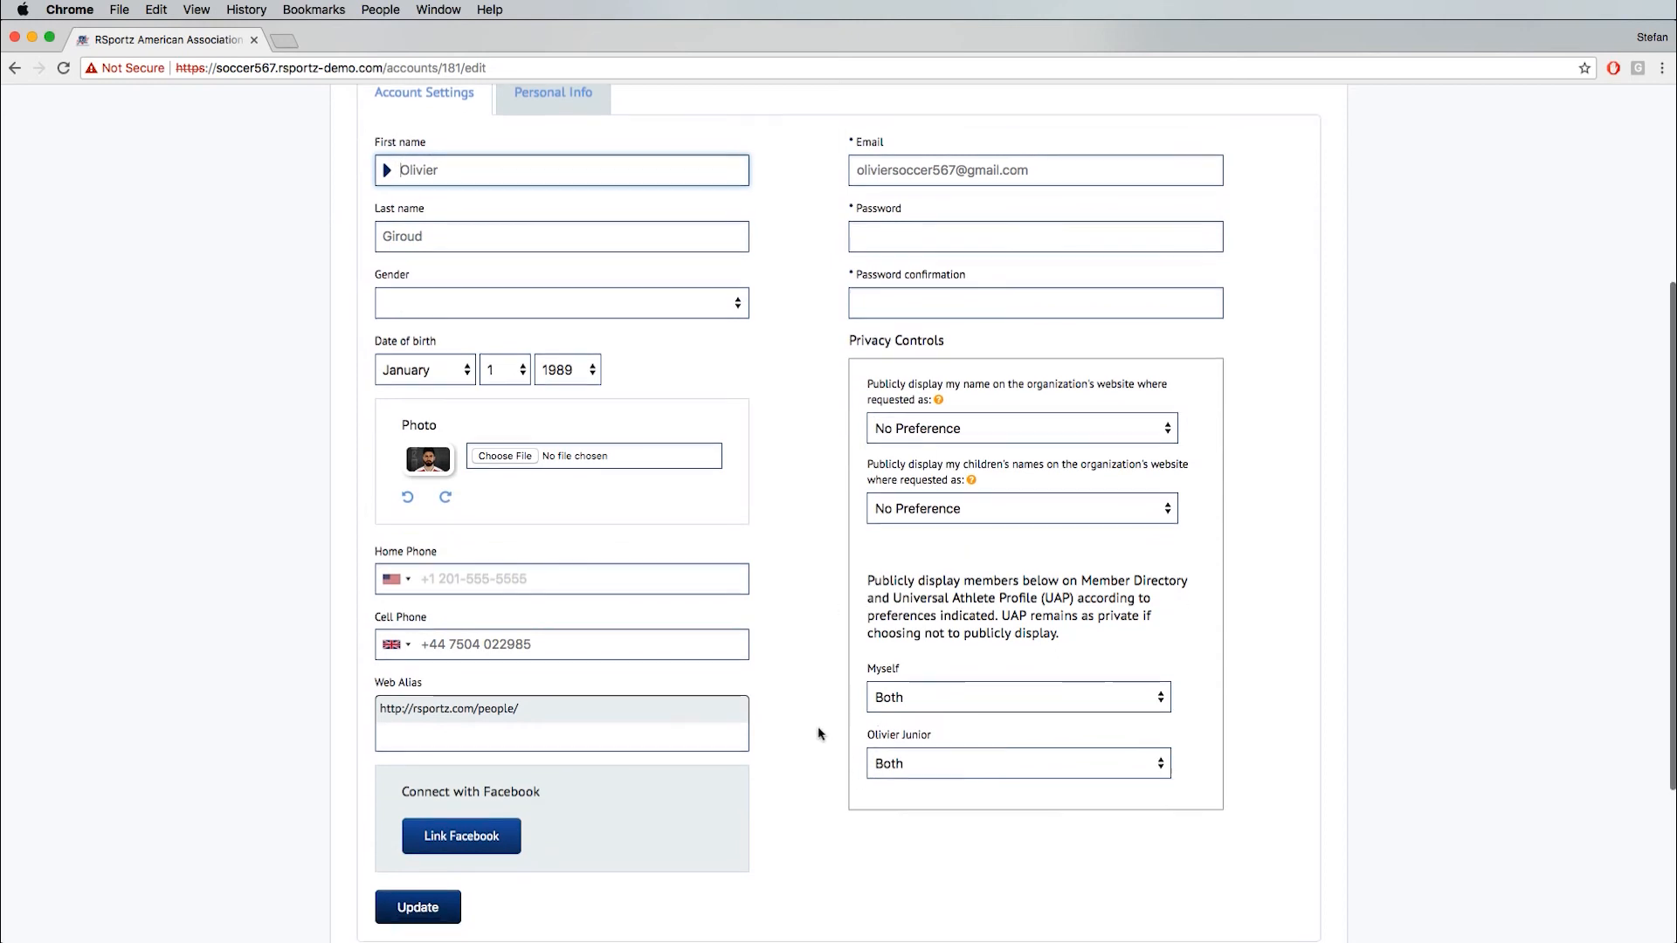
- Look through the Privacy Controls choices for the child's directory and athlete profile display and for how the children's names are shown
left_click(944, 758)
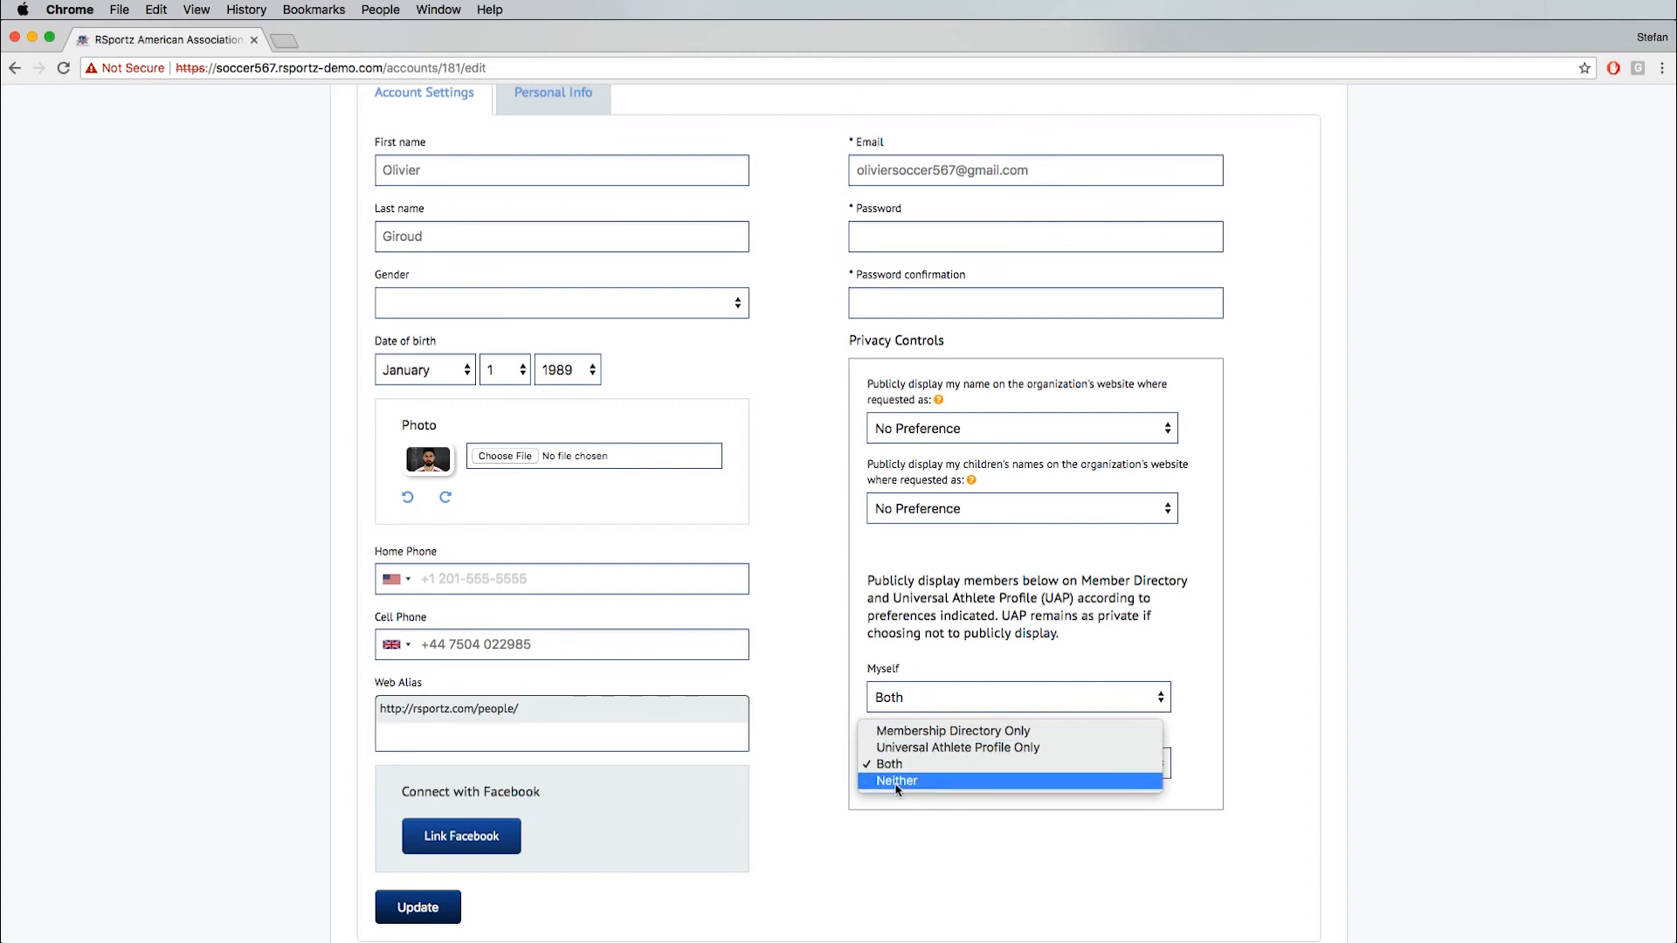
left_click(839, 721)
left_click(932, 515)
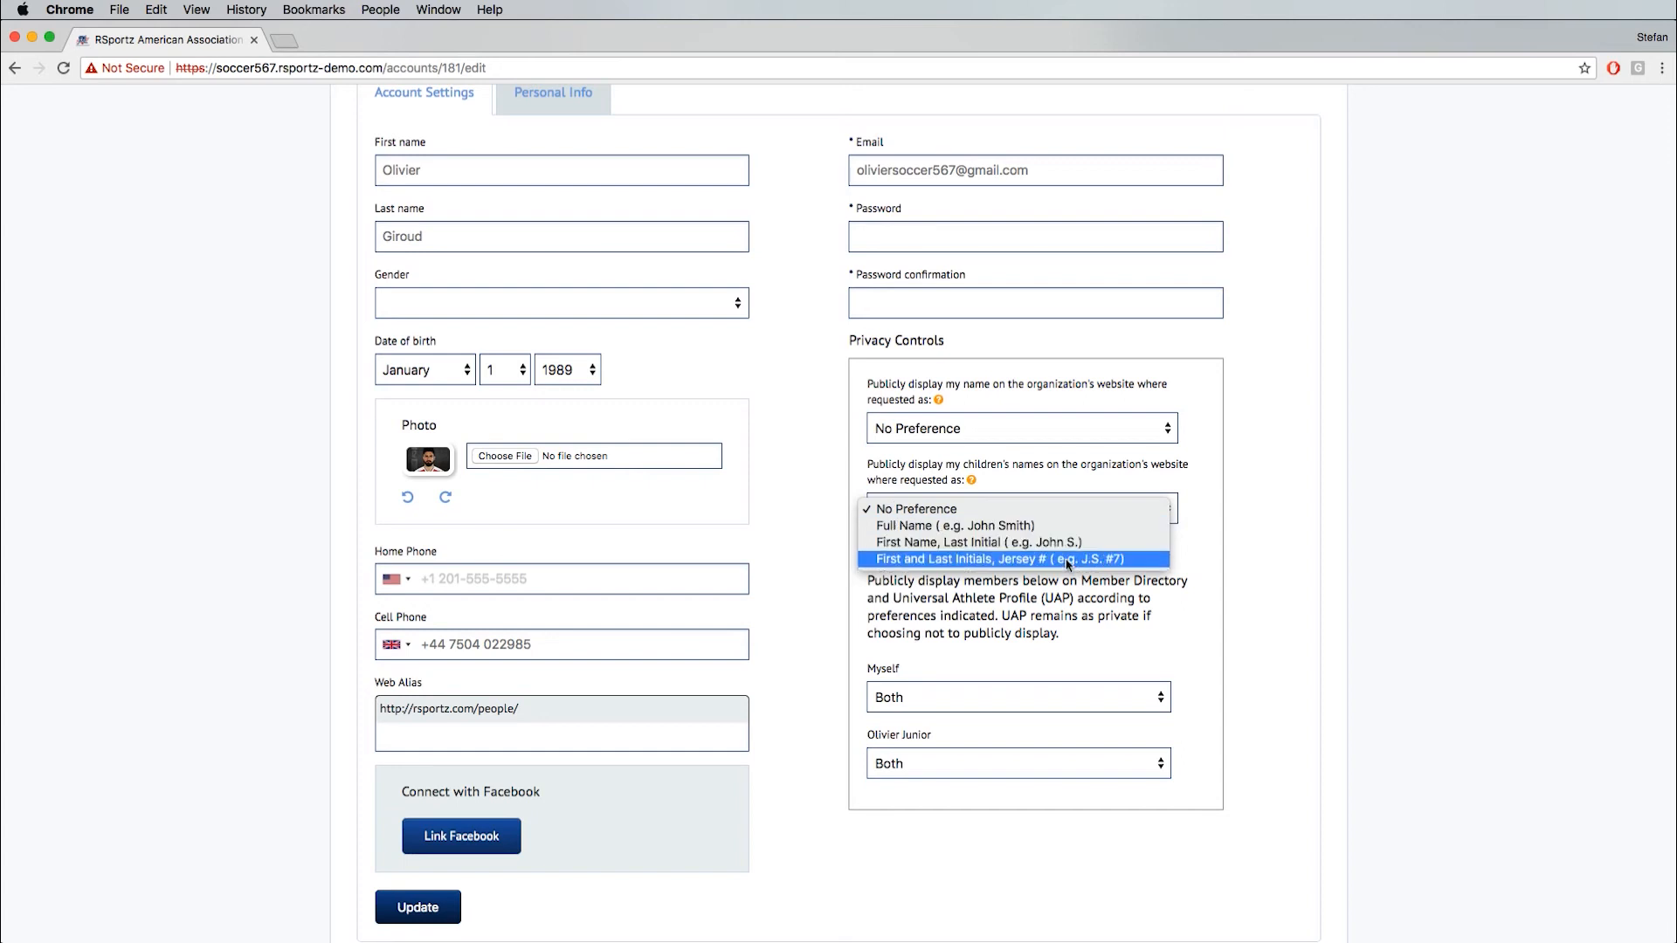
left_click(811, 547)
- Review the account settings page down to the Connect with Facebook section and leave the page
scroll(808, 543, "up", 5)
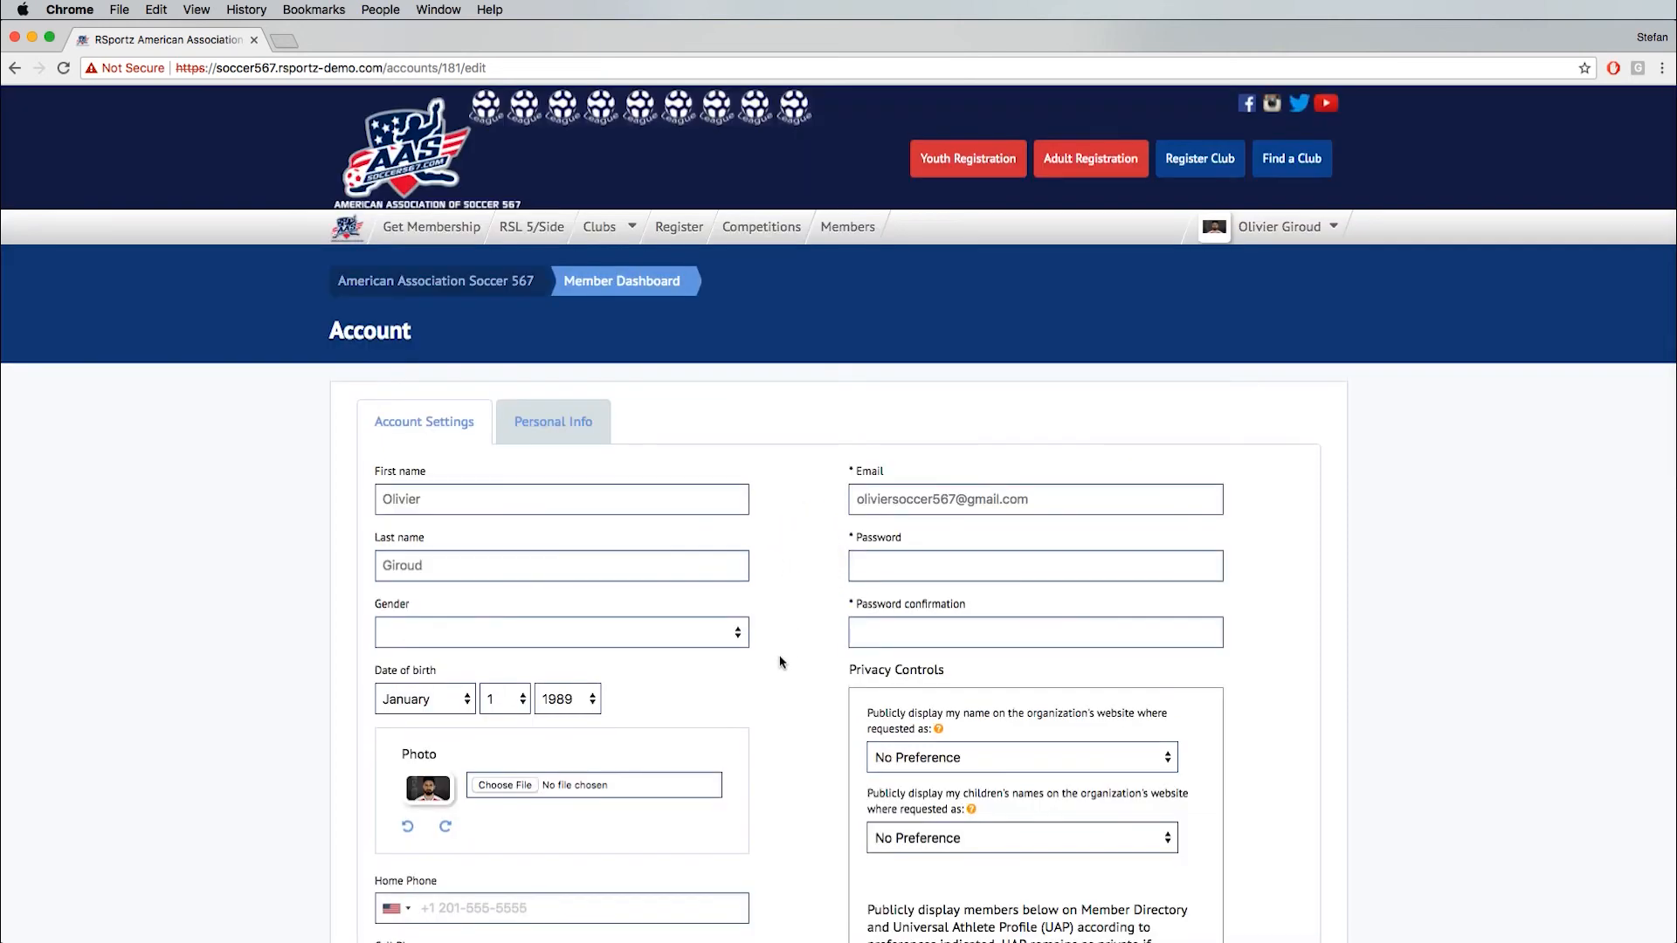
scroll(772, 696, "down", 6)
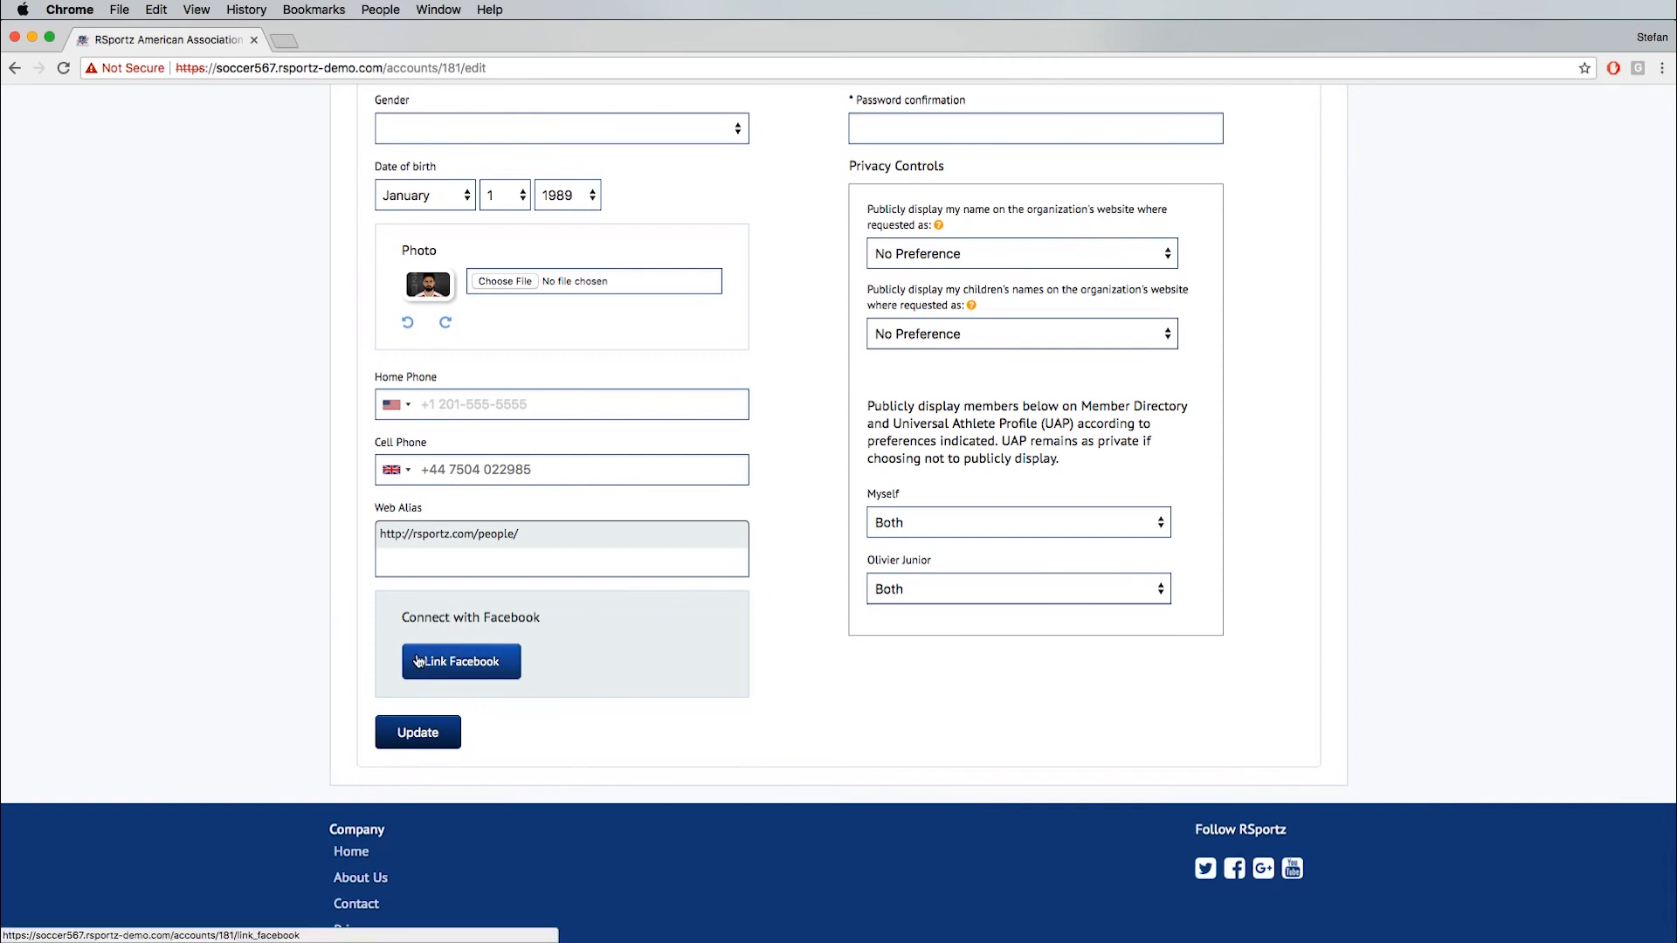
scroll(367, 602, "up", 5)
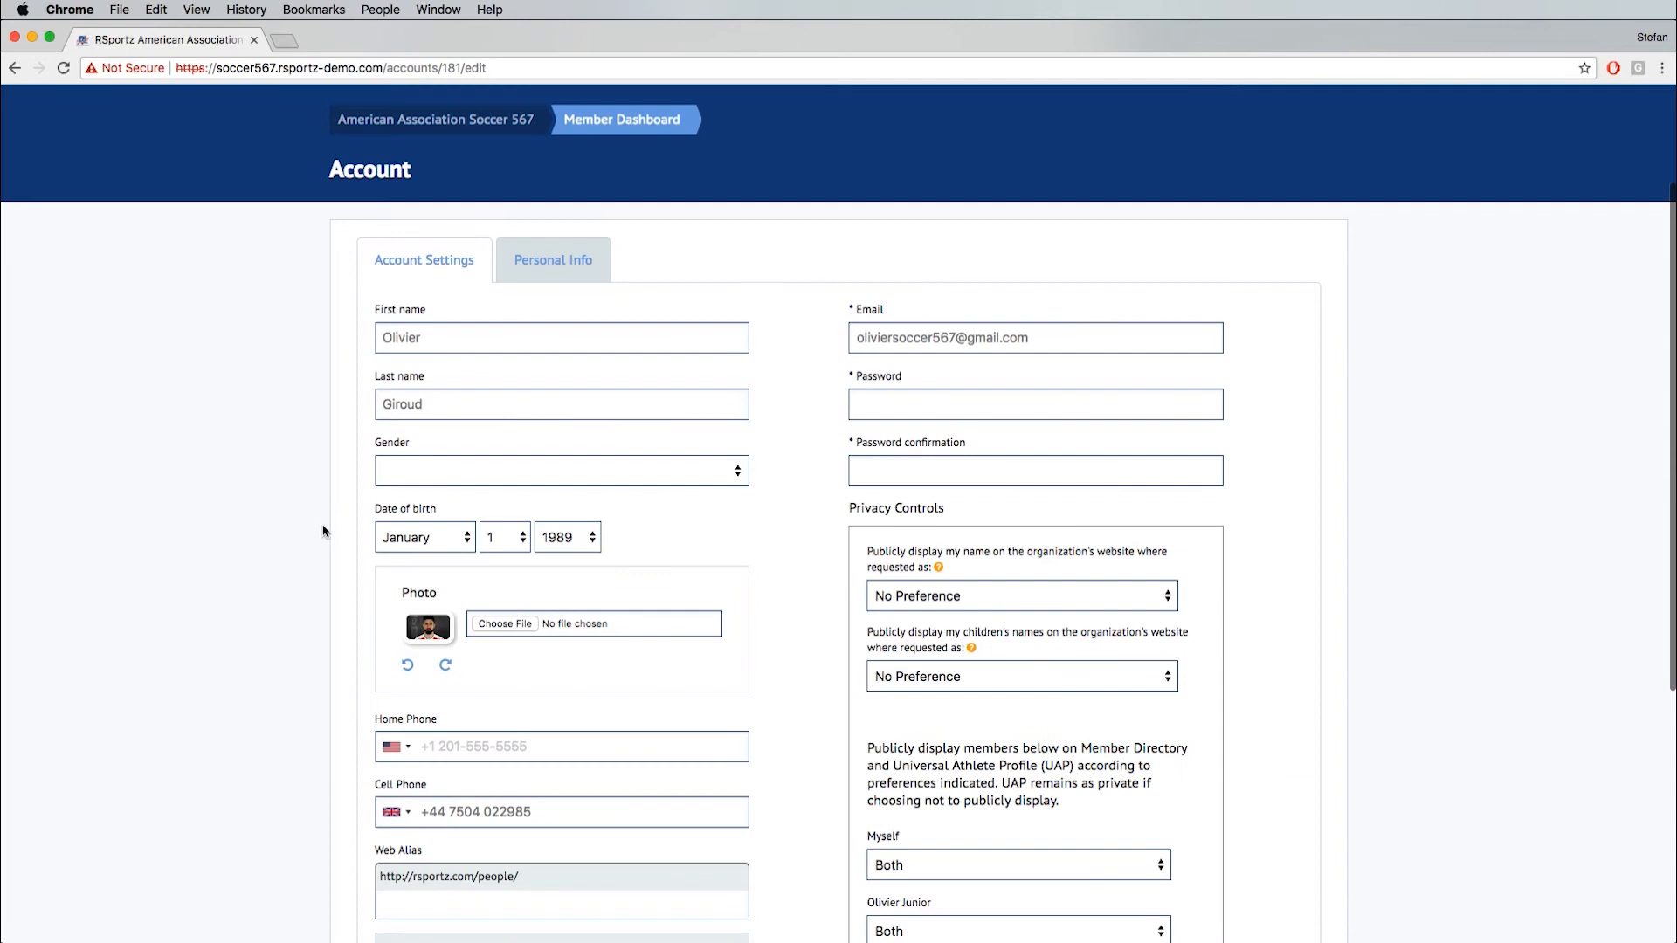
scroll(324, 531, "up", 3)
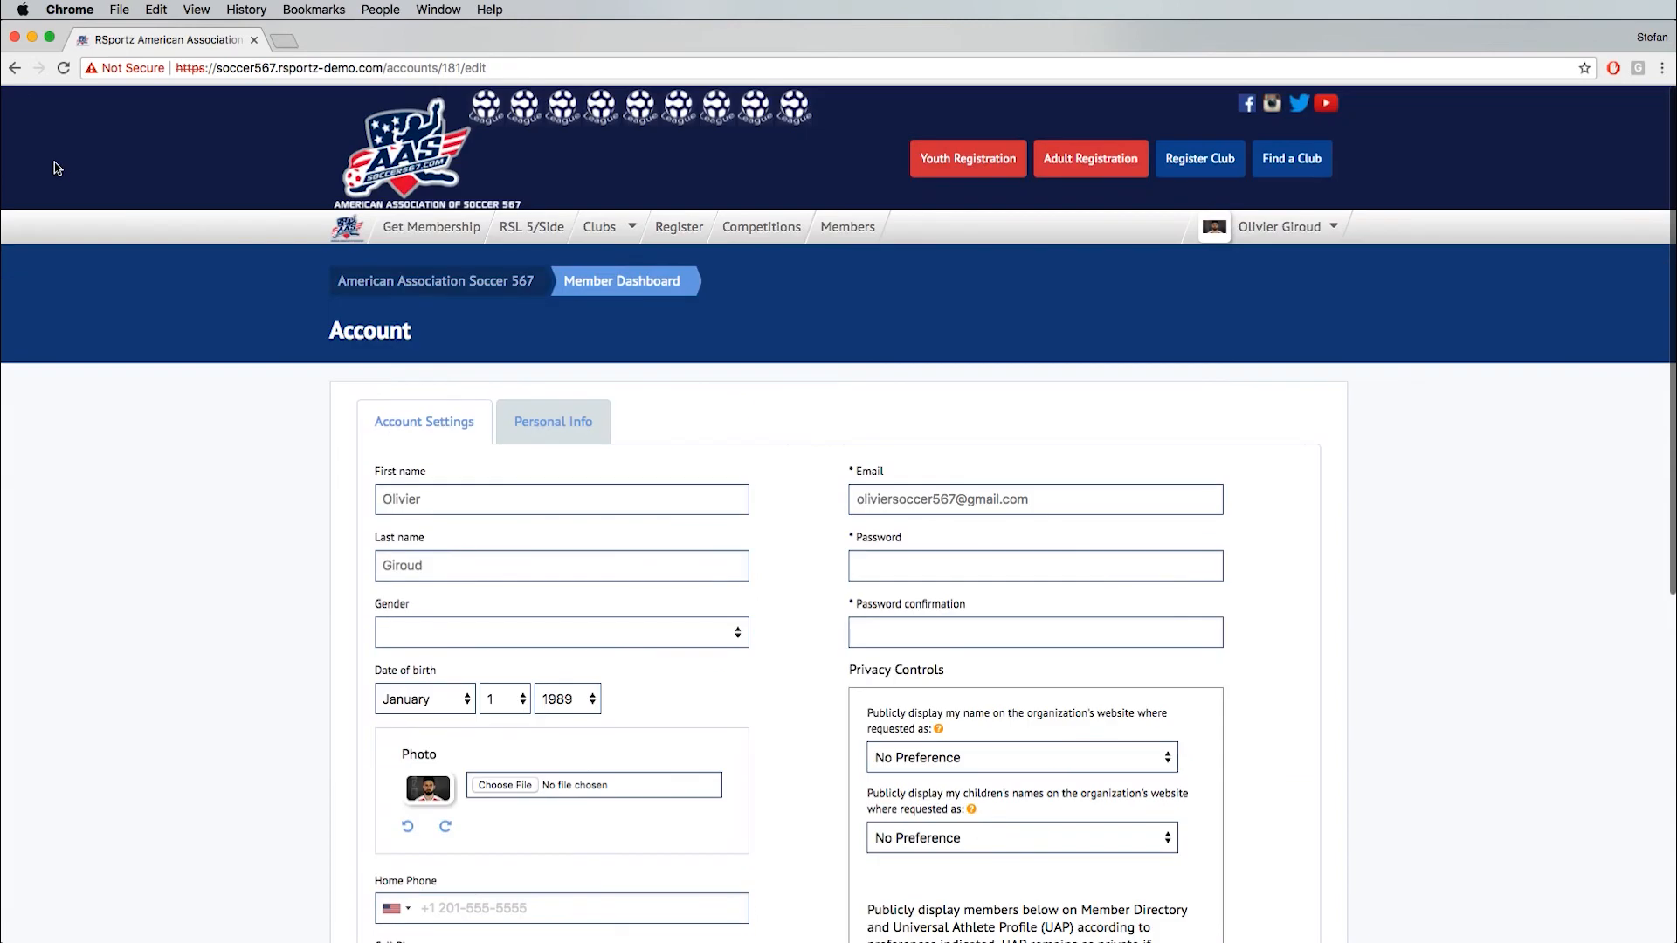
left_click(16, 70)
- Log in to the site as an administrator with the account's e-mail address and password
left_click(839, 380)
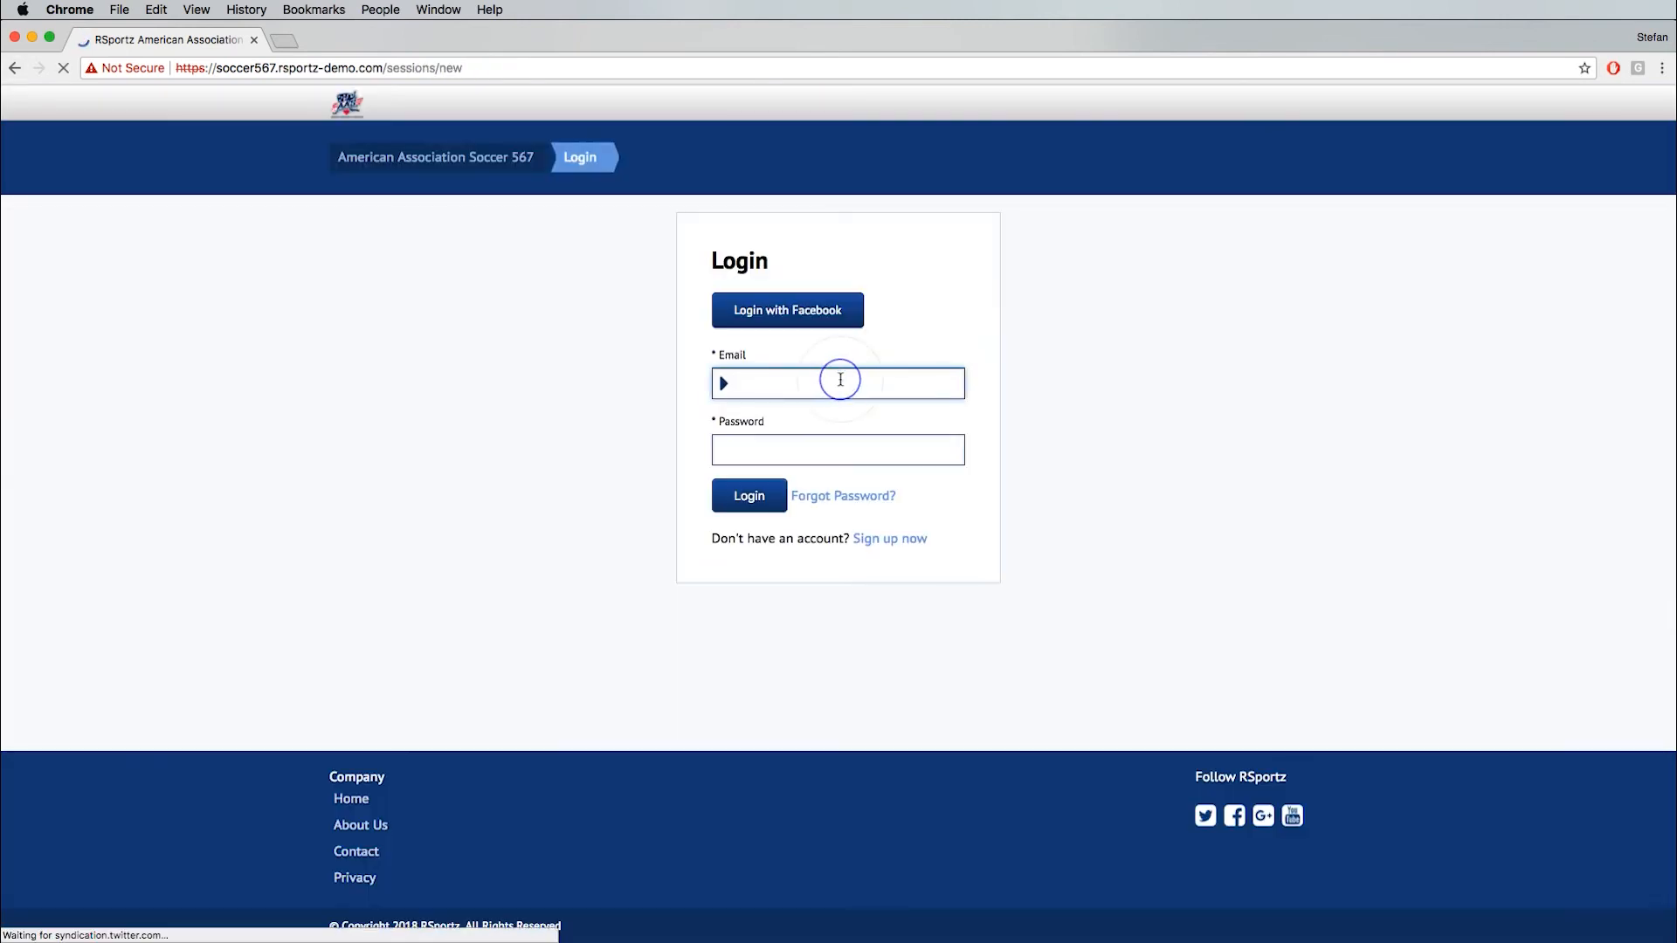
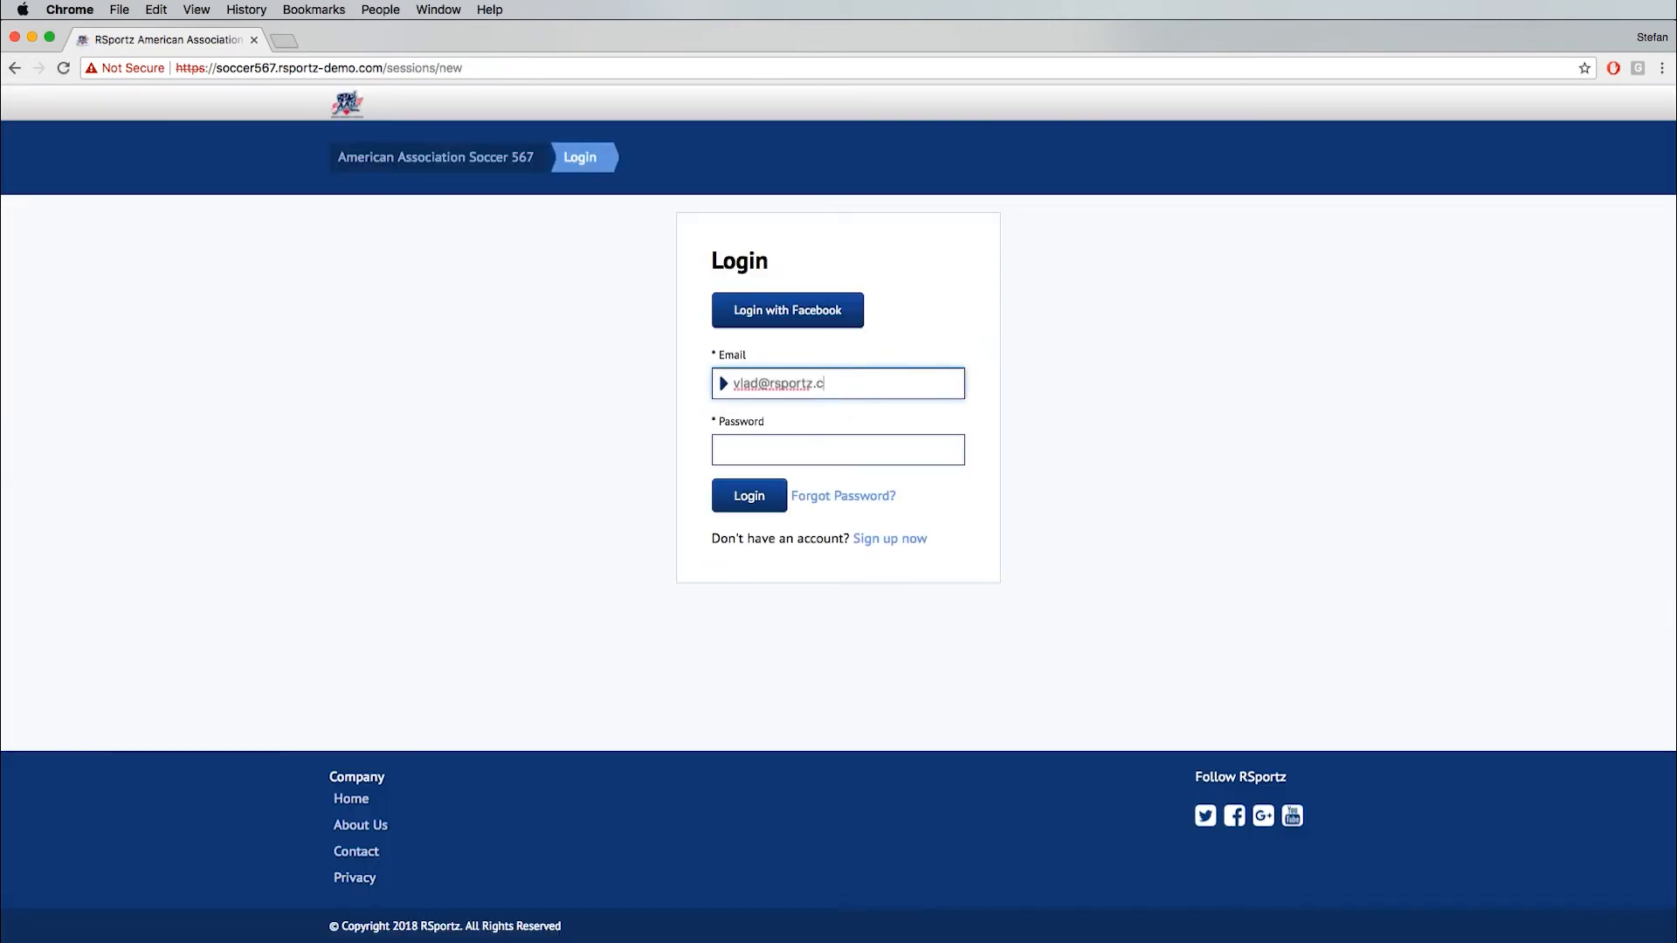
key("Tab")
type("1")
key("Return")
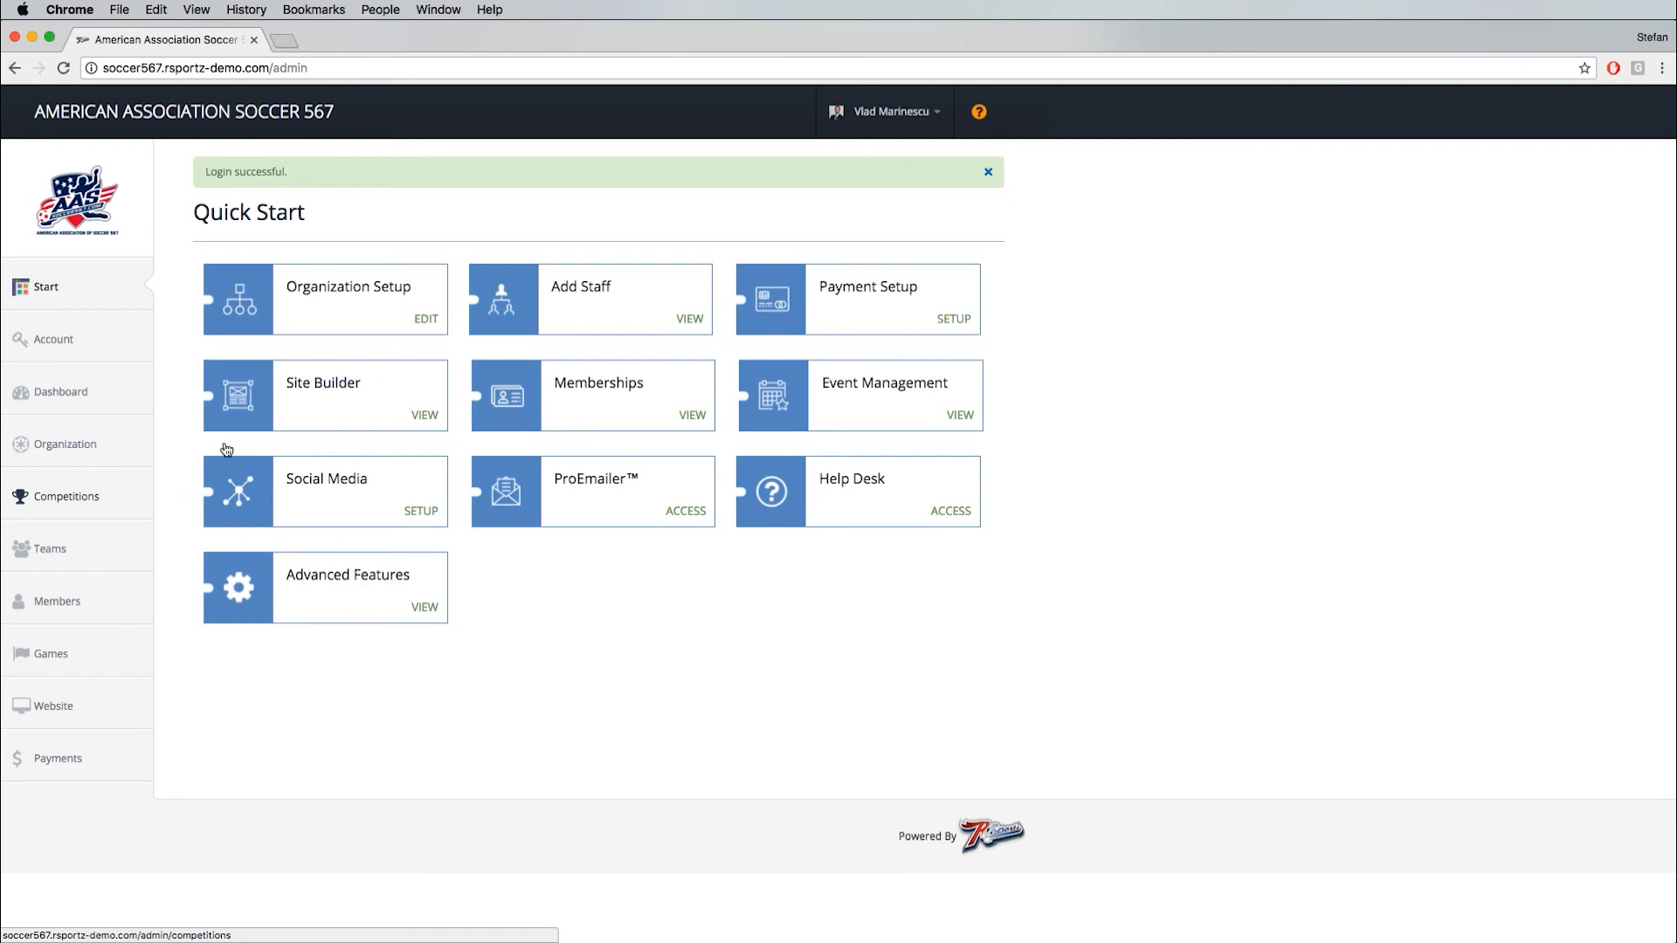
- Open the game schedule of the Senior Men -5aside division in the Minifootball 2018 season of the RSportz League
left_click(53, 502)
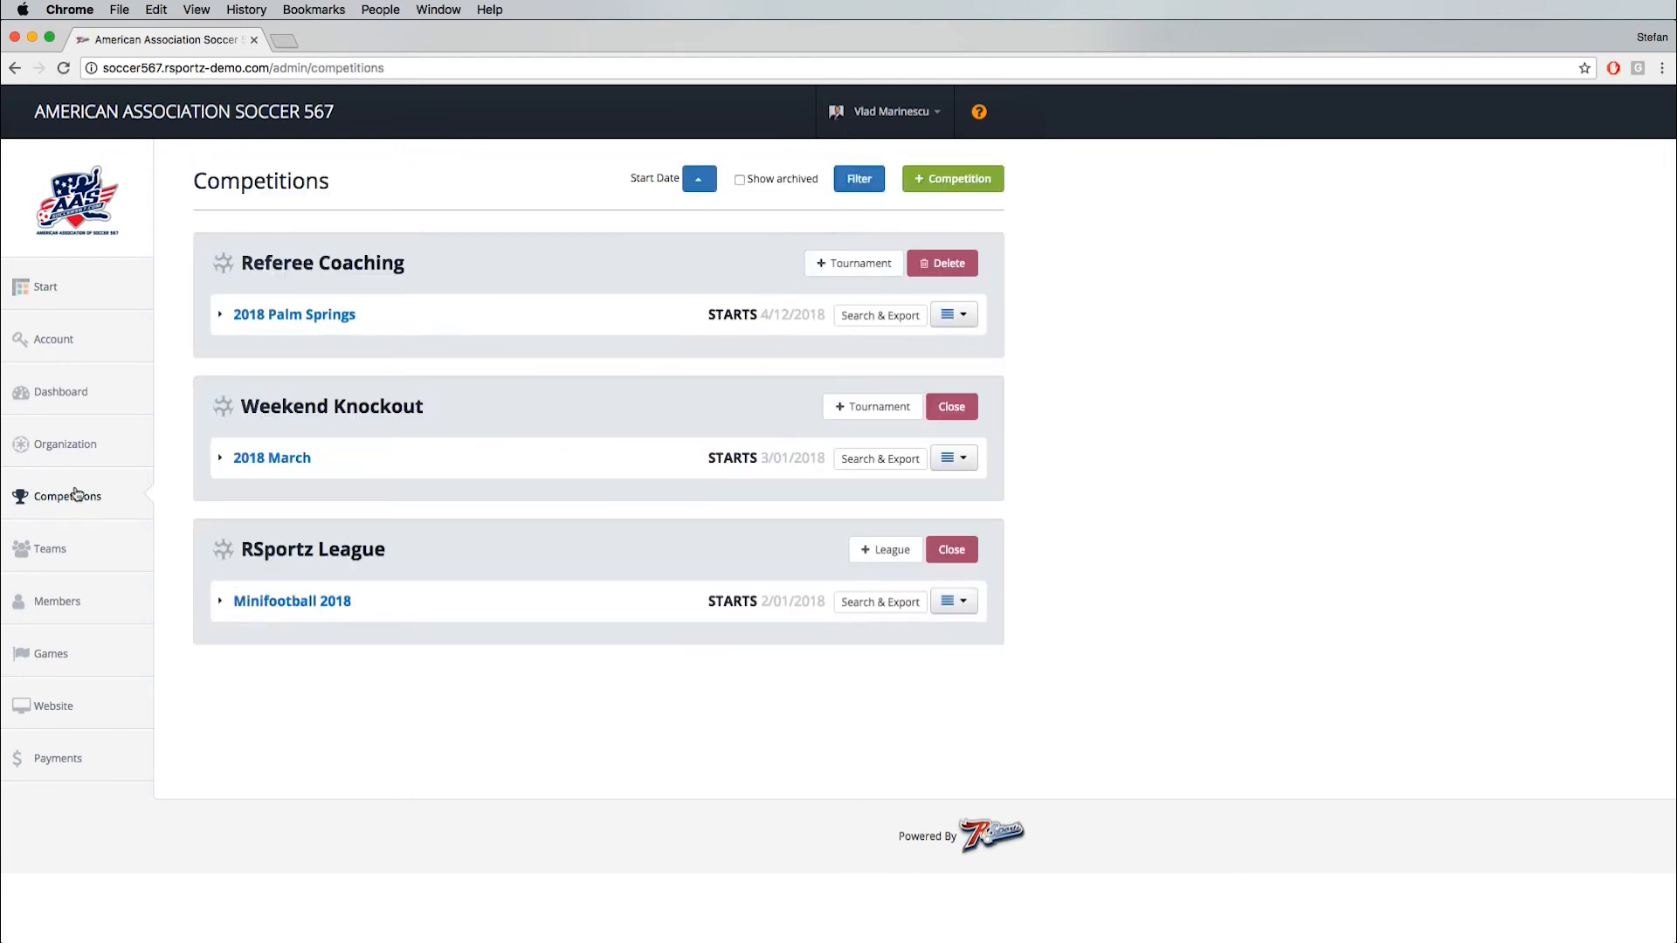
left_click(297, 603)
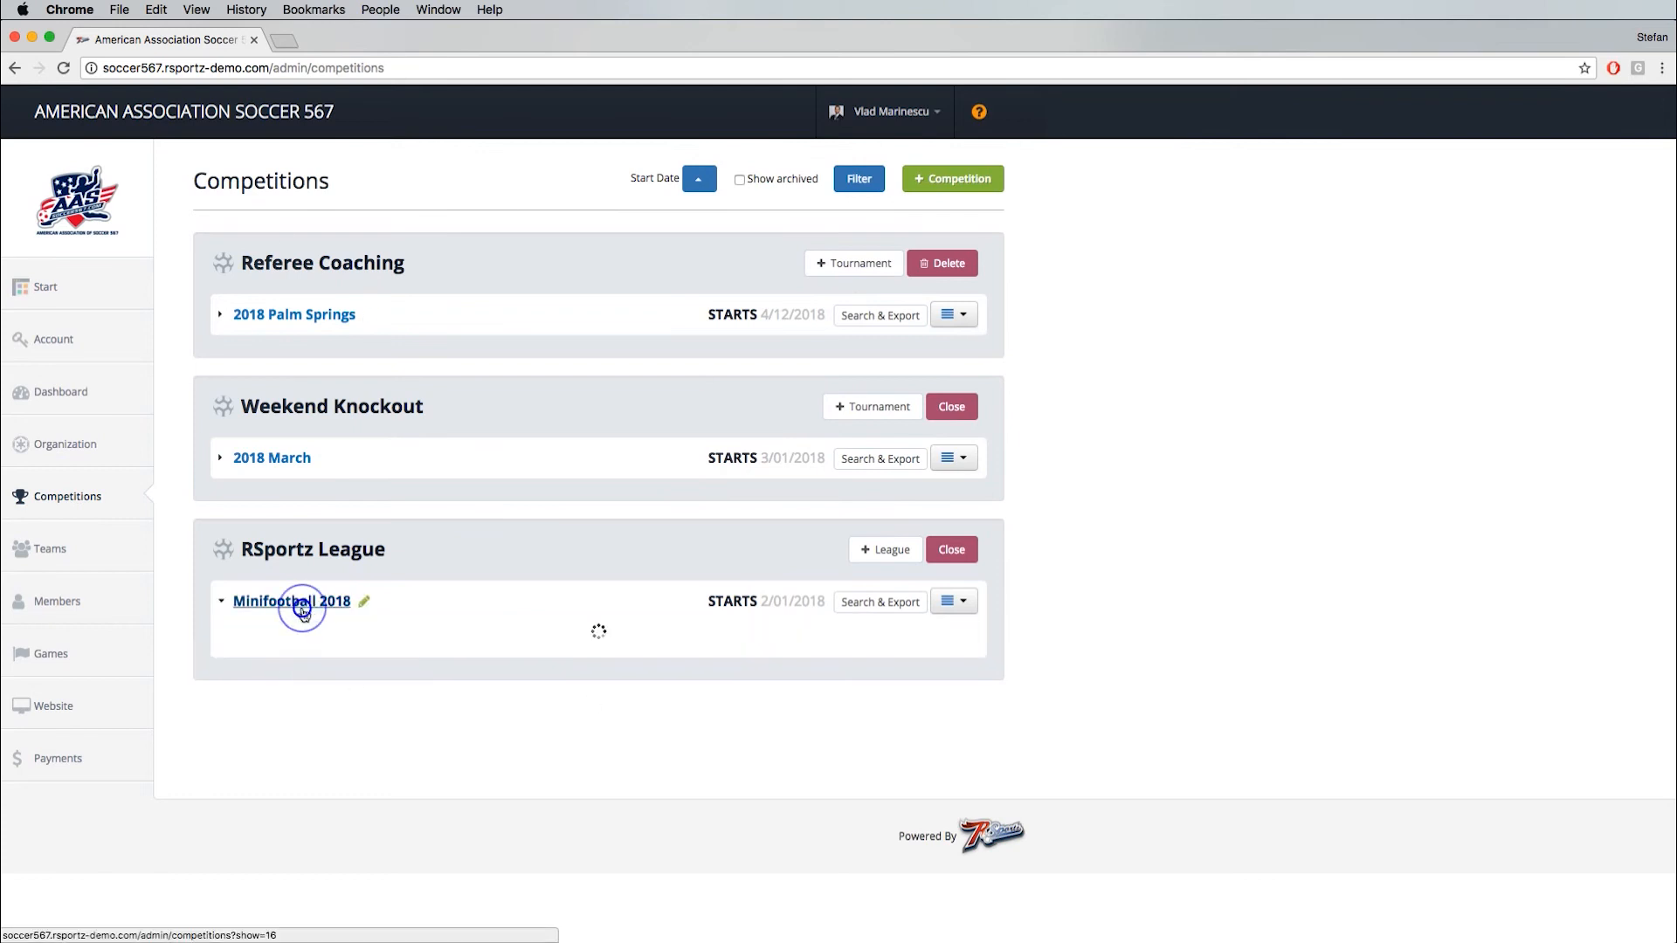
scroll(224, 537, "down", 3)
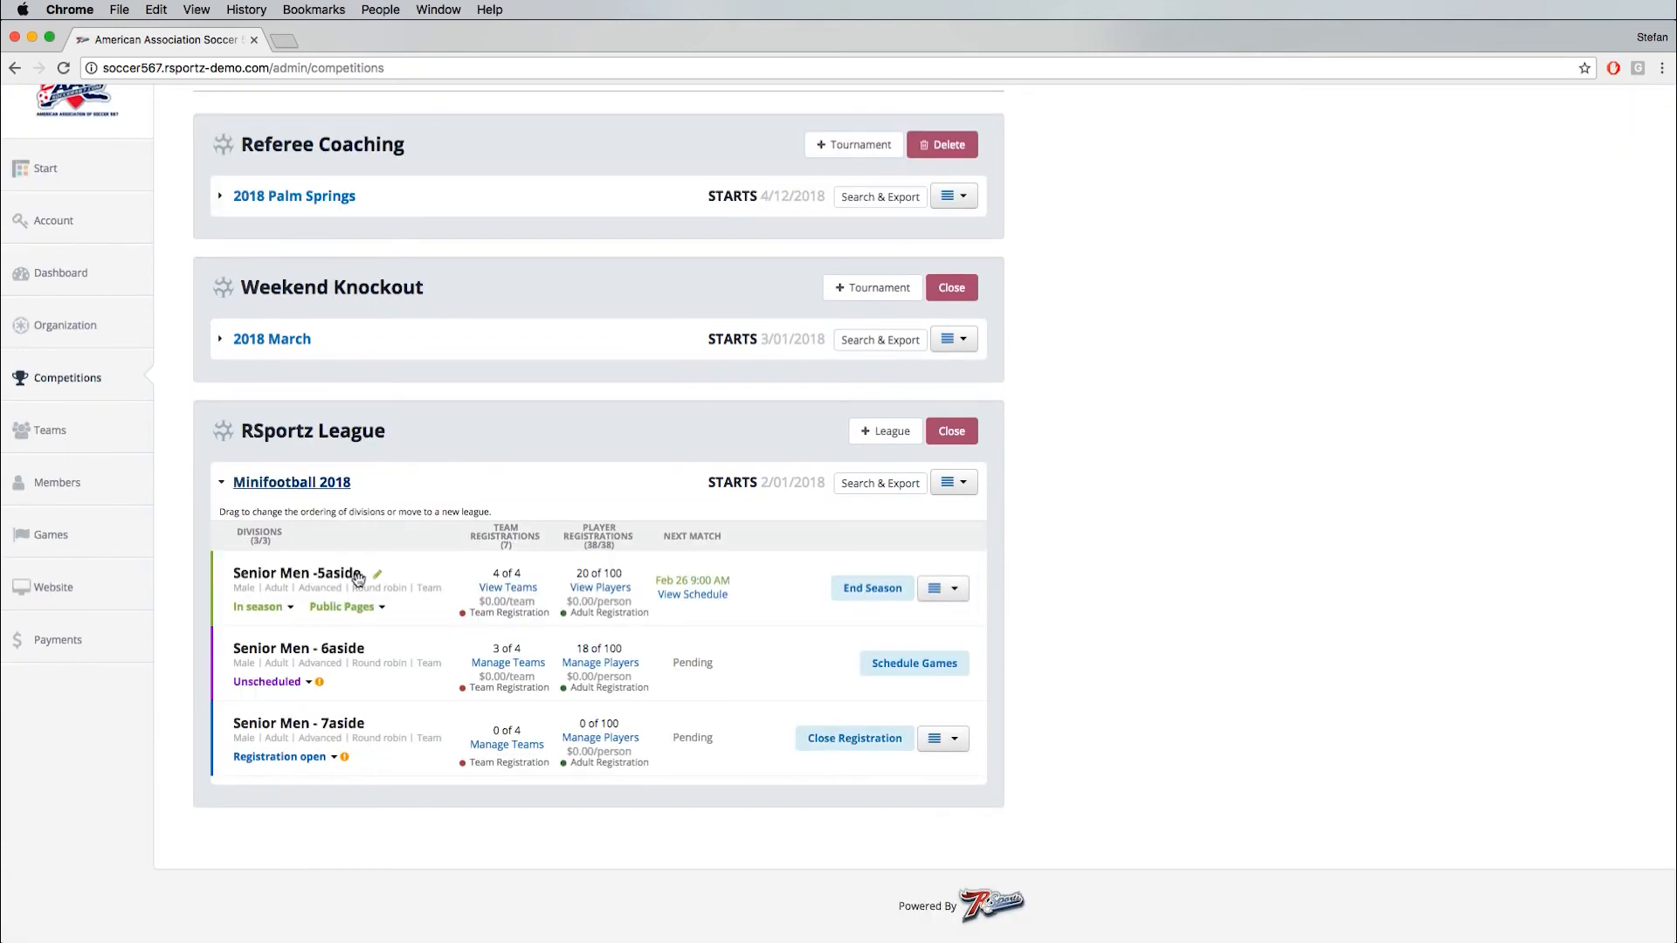
left_click(691, 597)
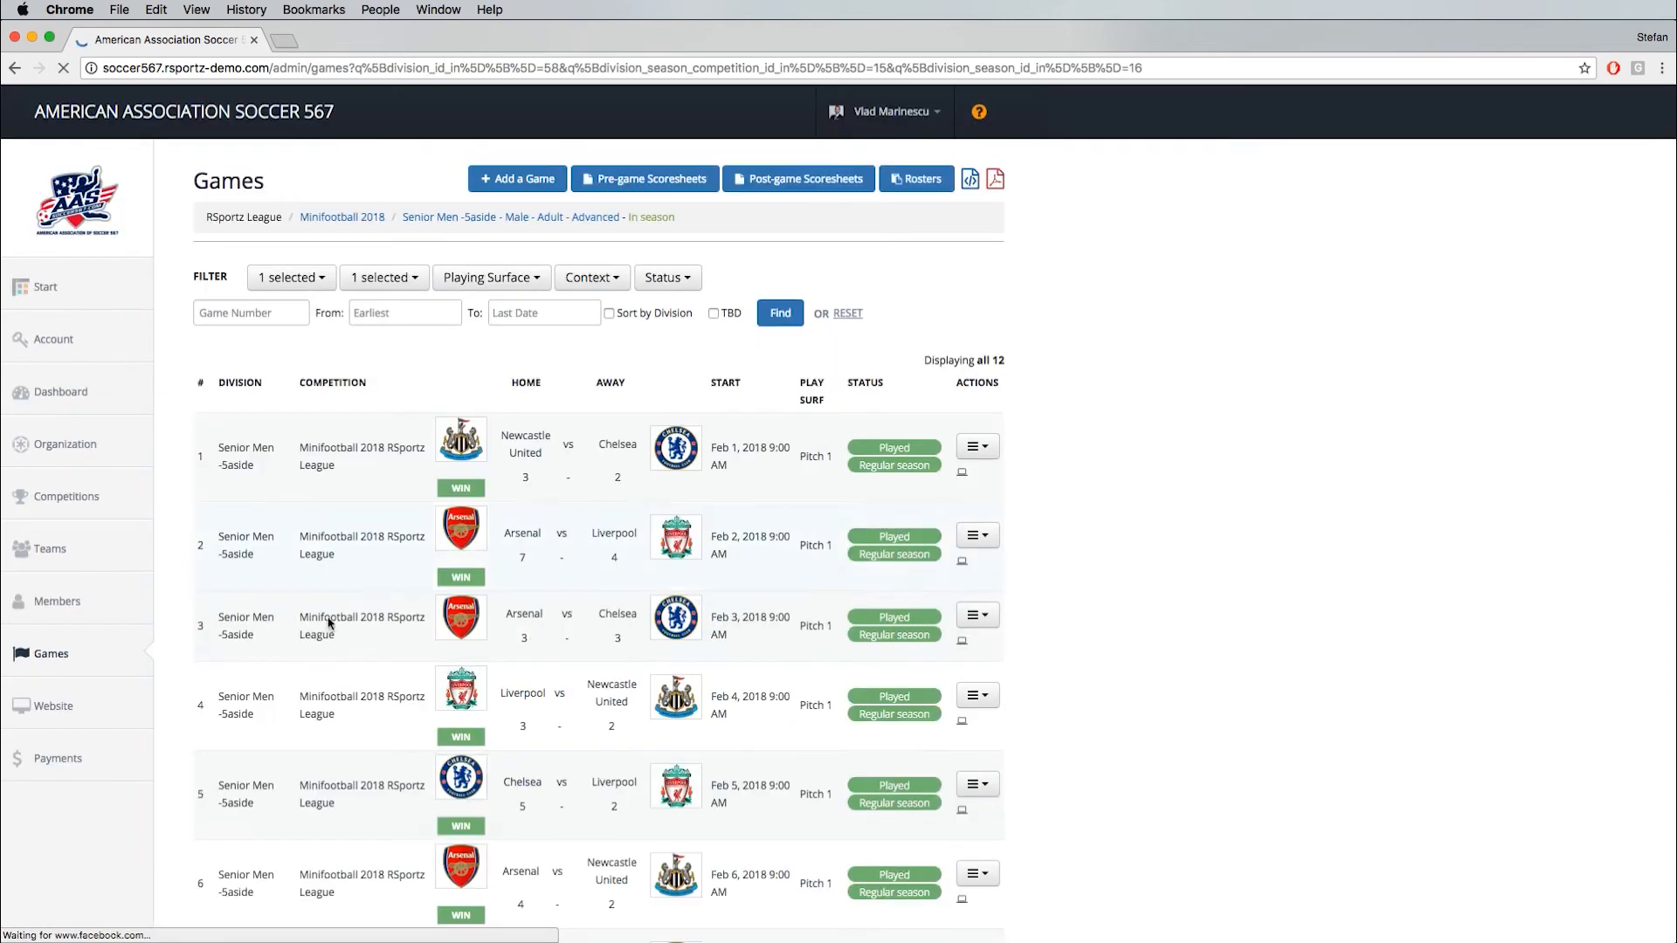
- Find game 11, Liverpool vs Chelsea, in the games list and open its pre-game scoresheet
scroll(725, 585, "down", 3)
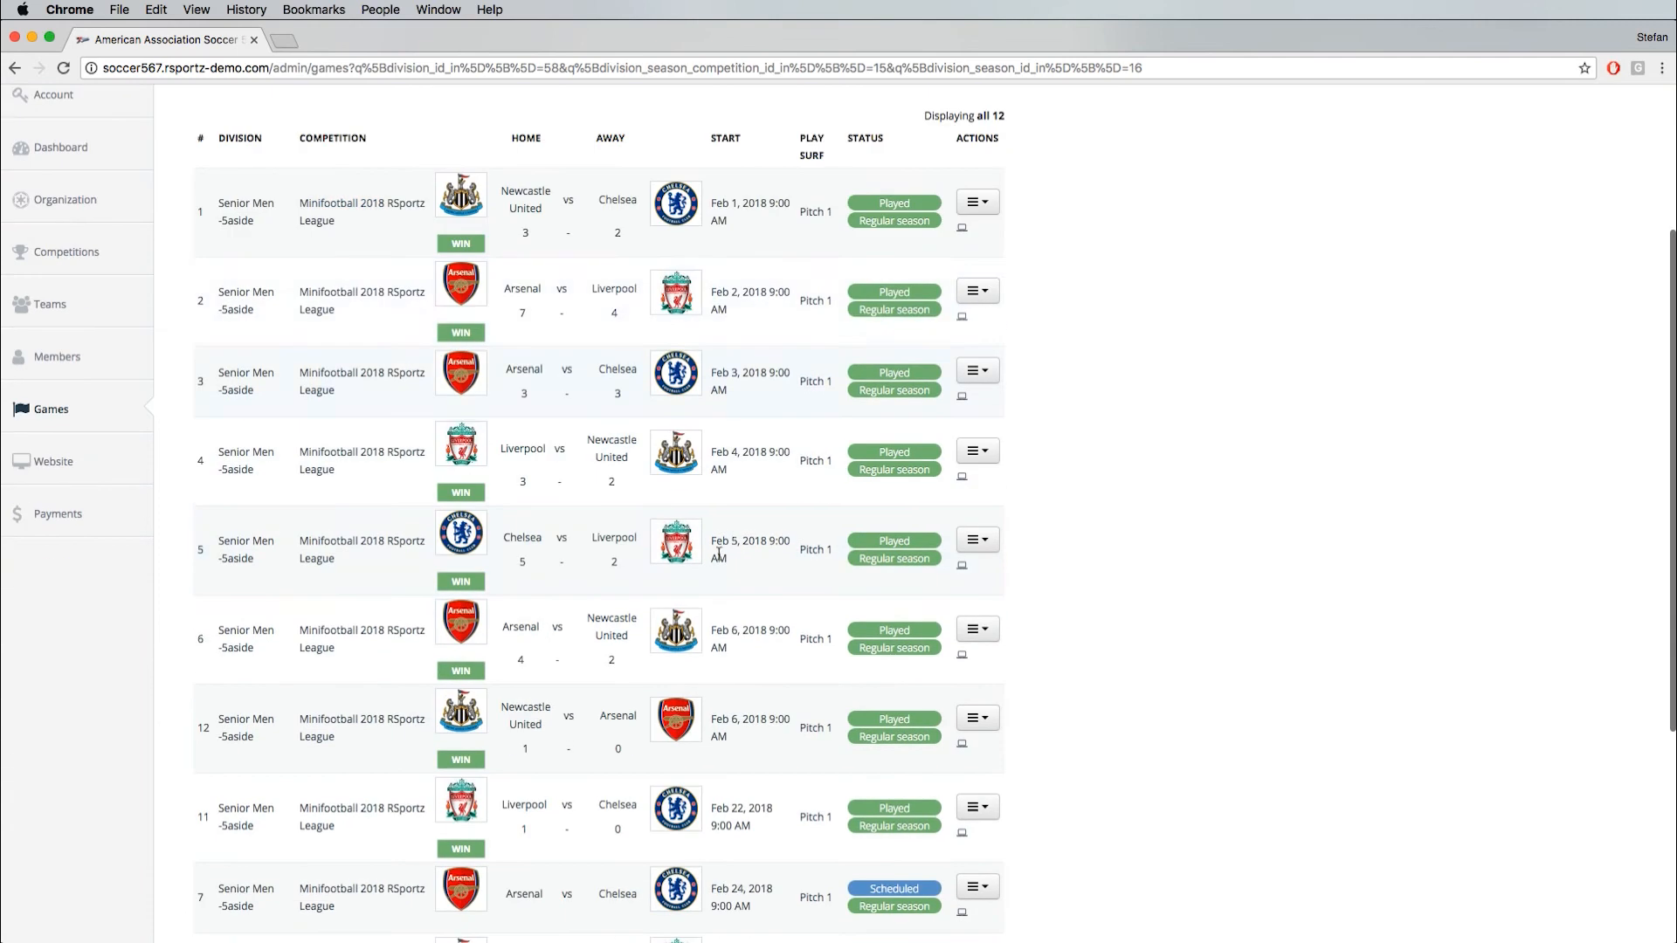
scroll(712, 557, "down", 3)
scroll(855, 662, "down", 1)
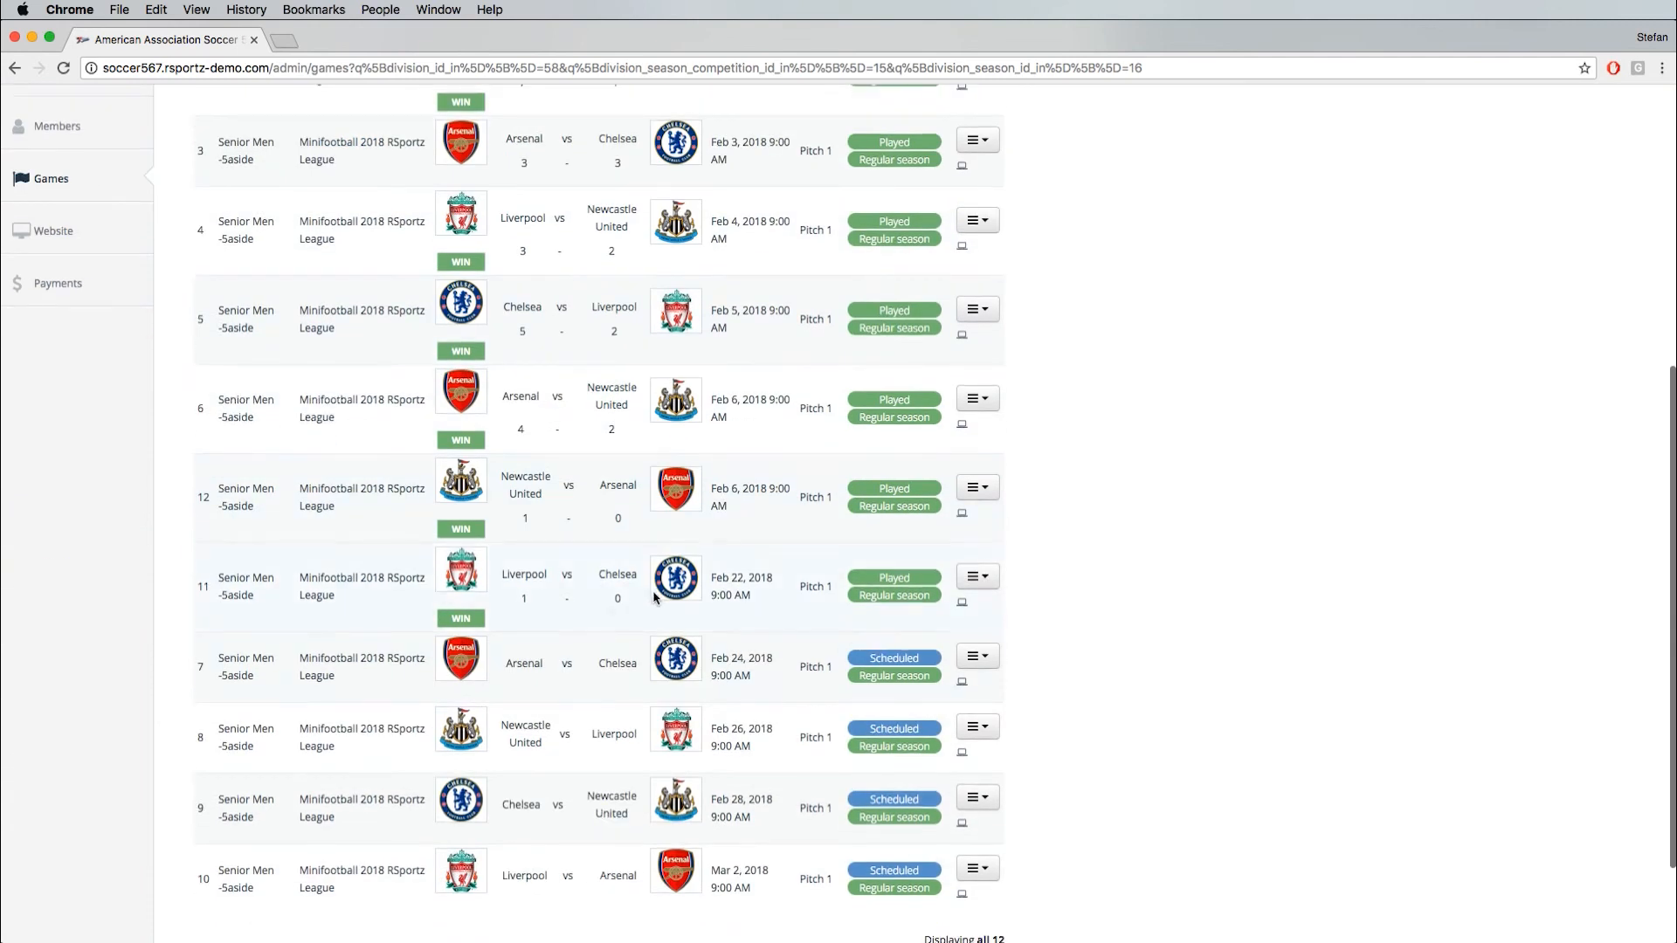
left_click(991, 655)
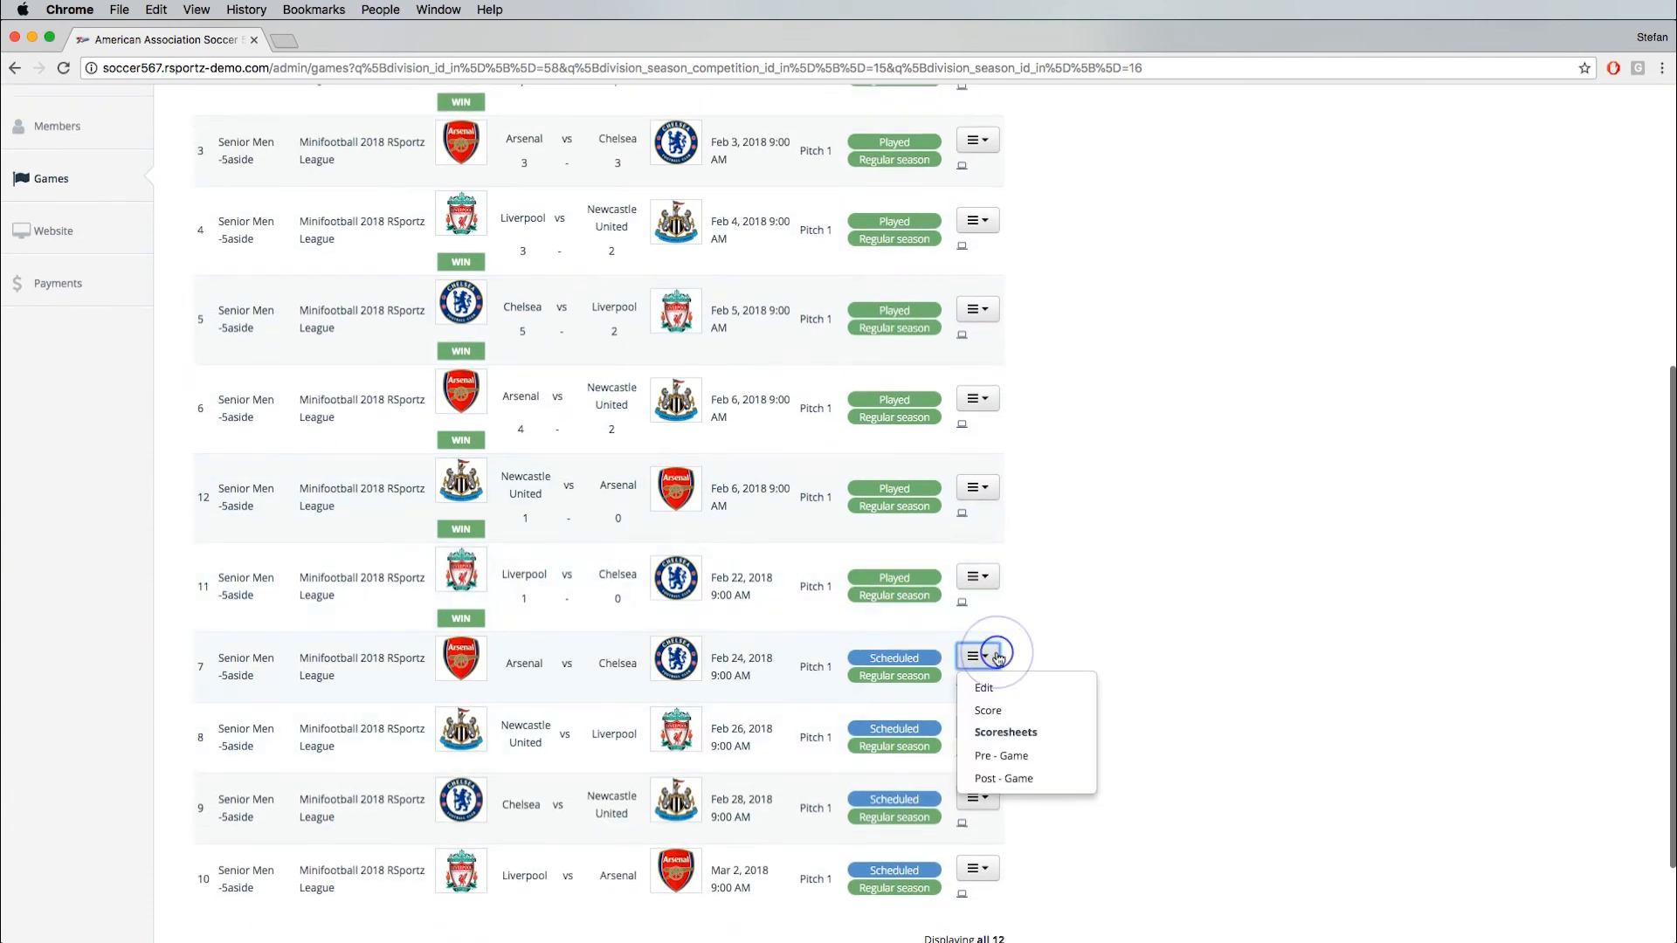
left_click(991, 574)
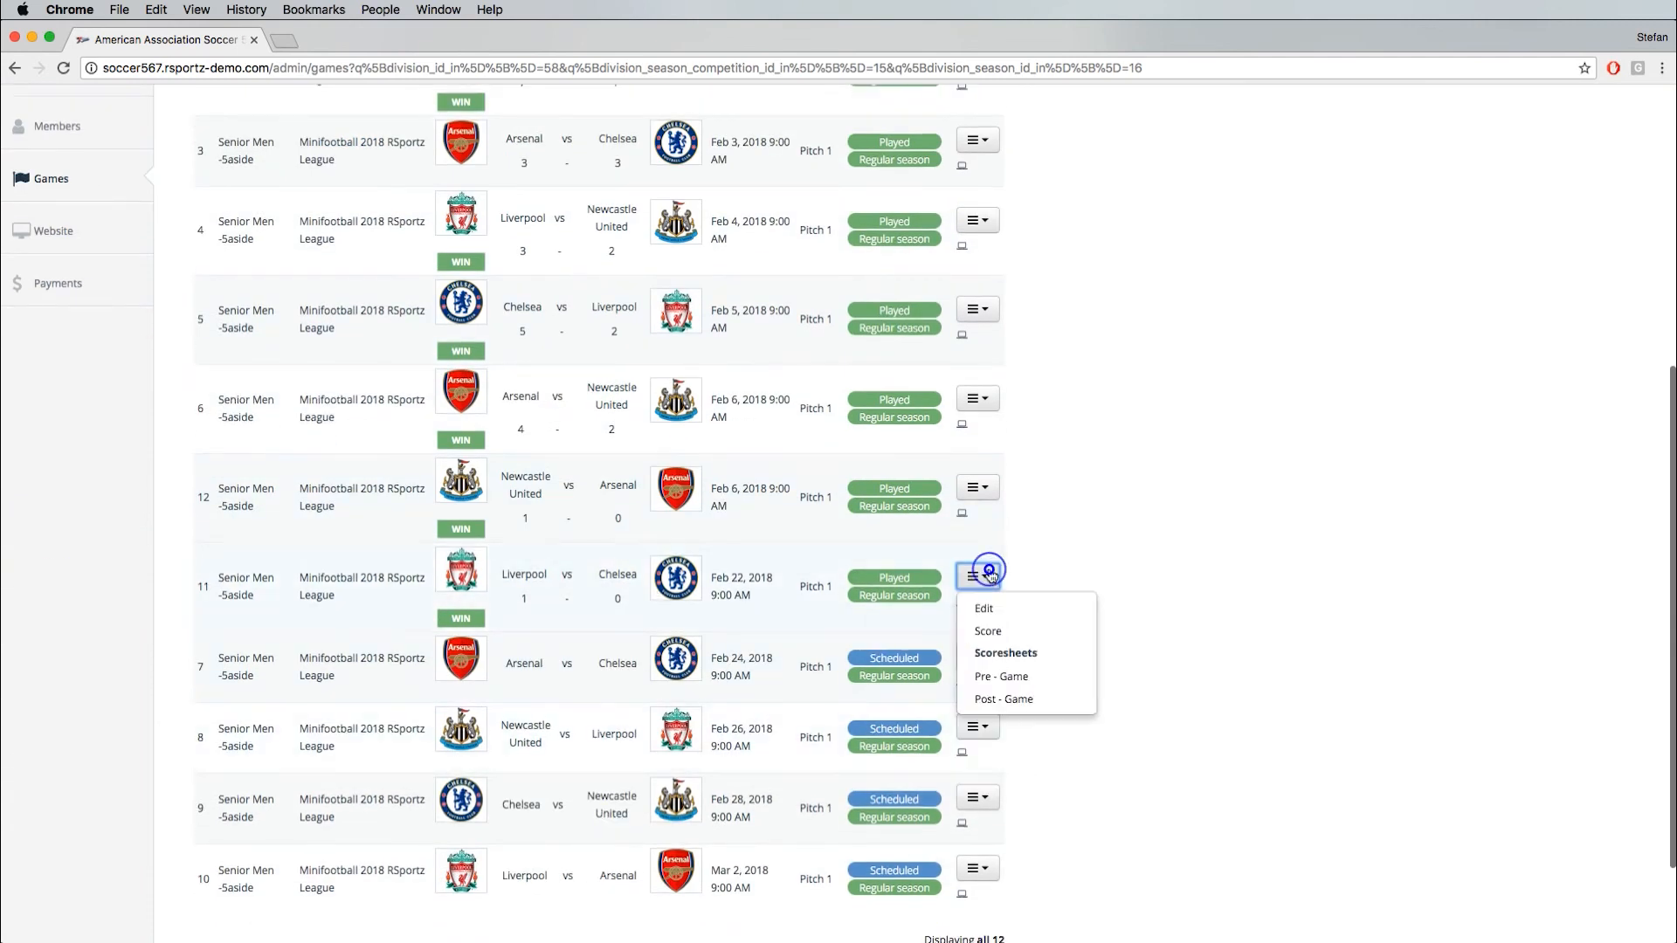
left_click(1001, 679)
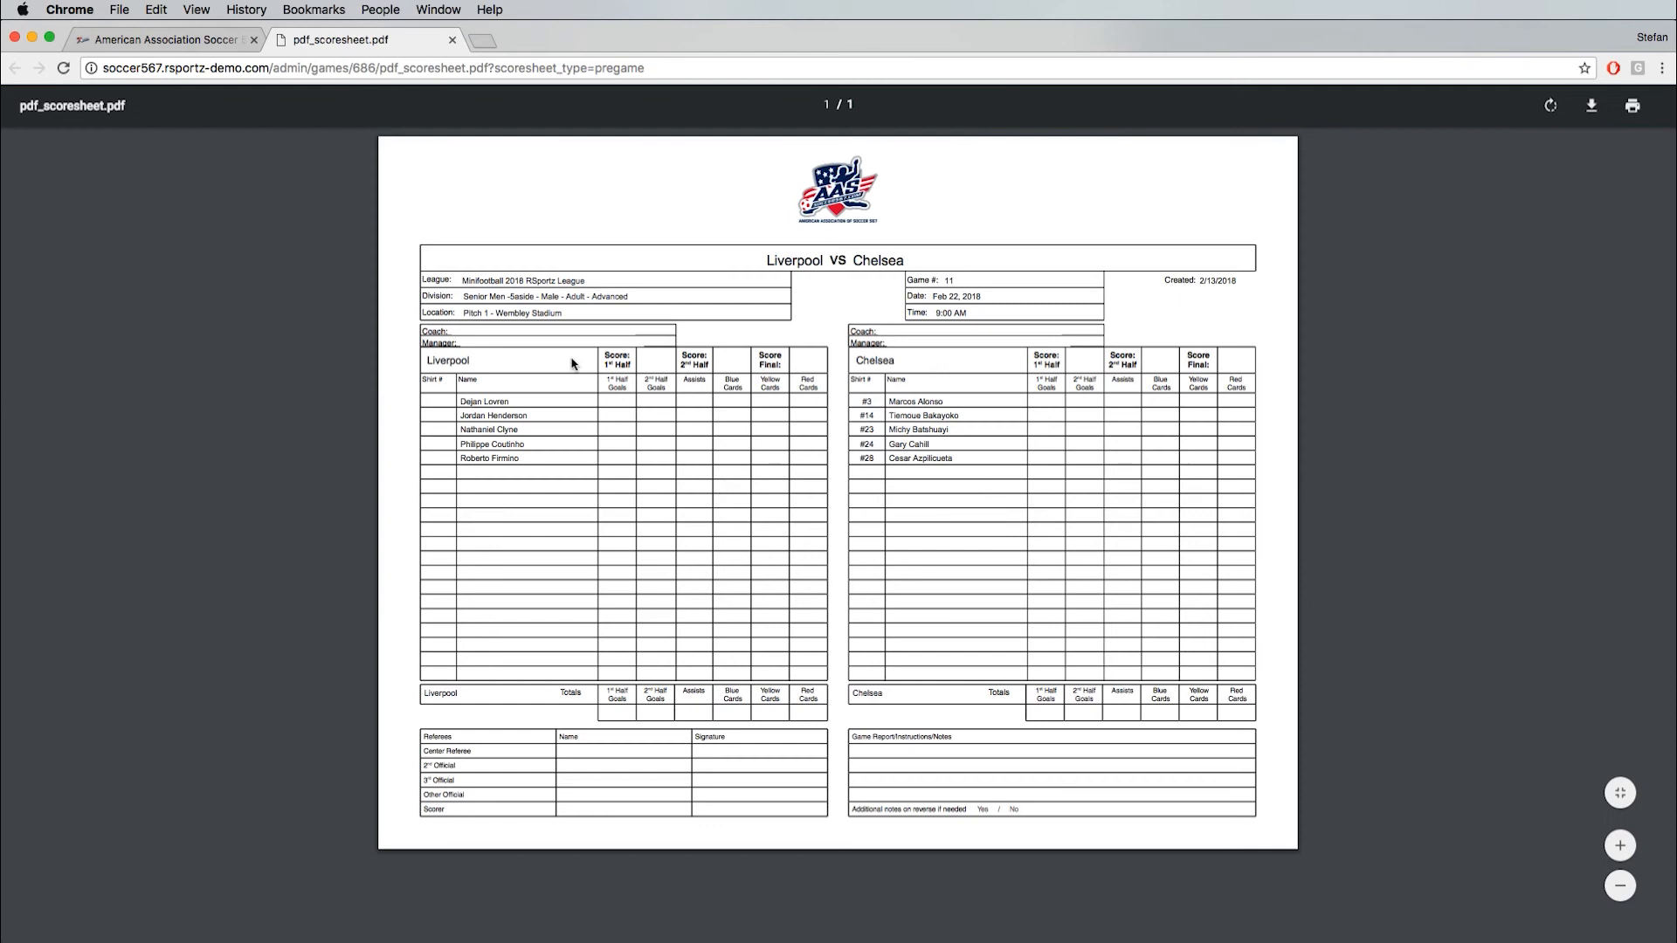
- Enlarge the Liverpool vs Chelsea scoresheet, inspect its rosters, totals, referee and notes sections, and close the PDF
left_click(1621, 846)
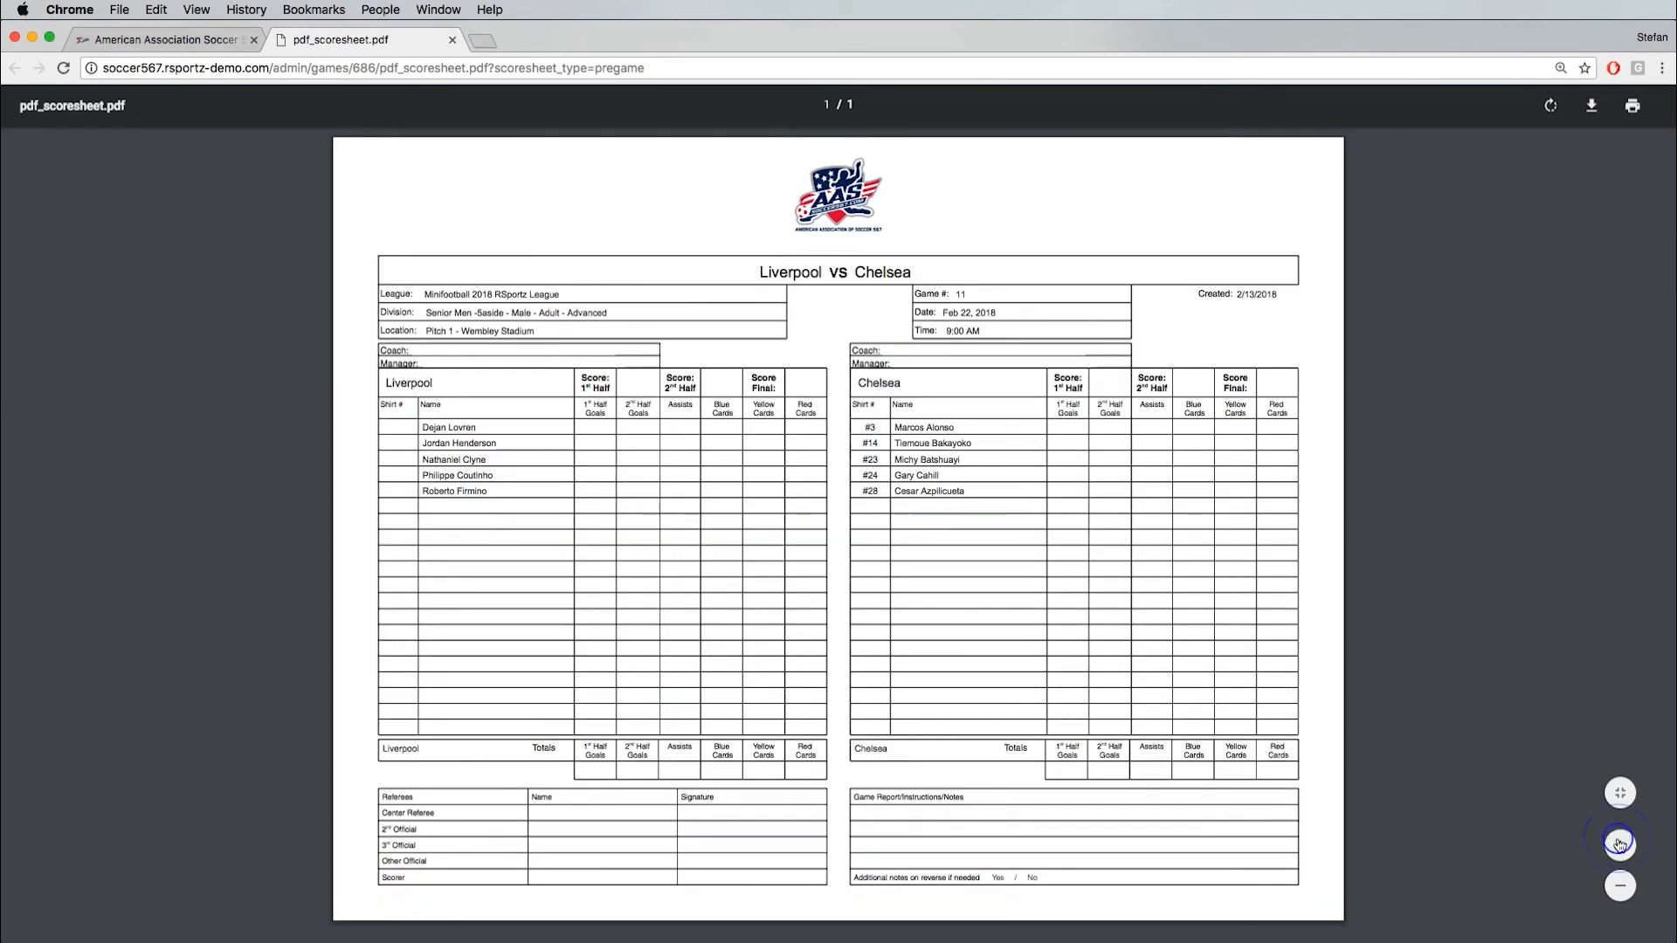
left_click(1620, 845)
left_click(1620, 845)
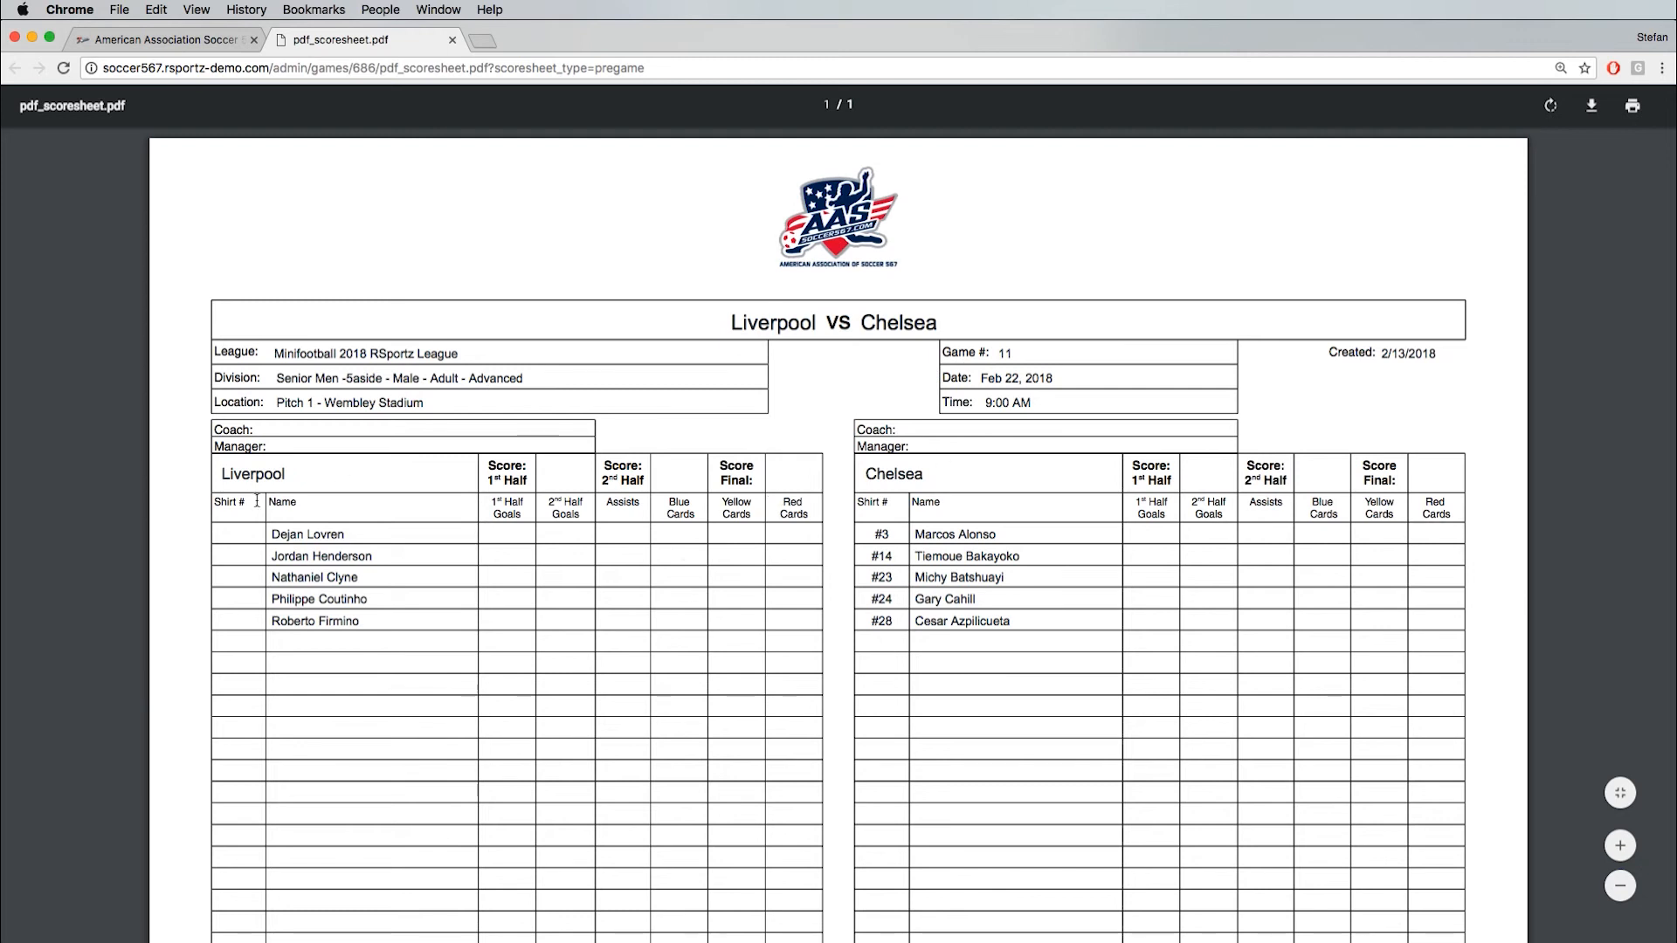
scroll(601, 574, "down", 5)
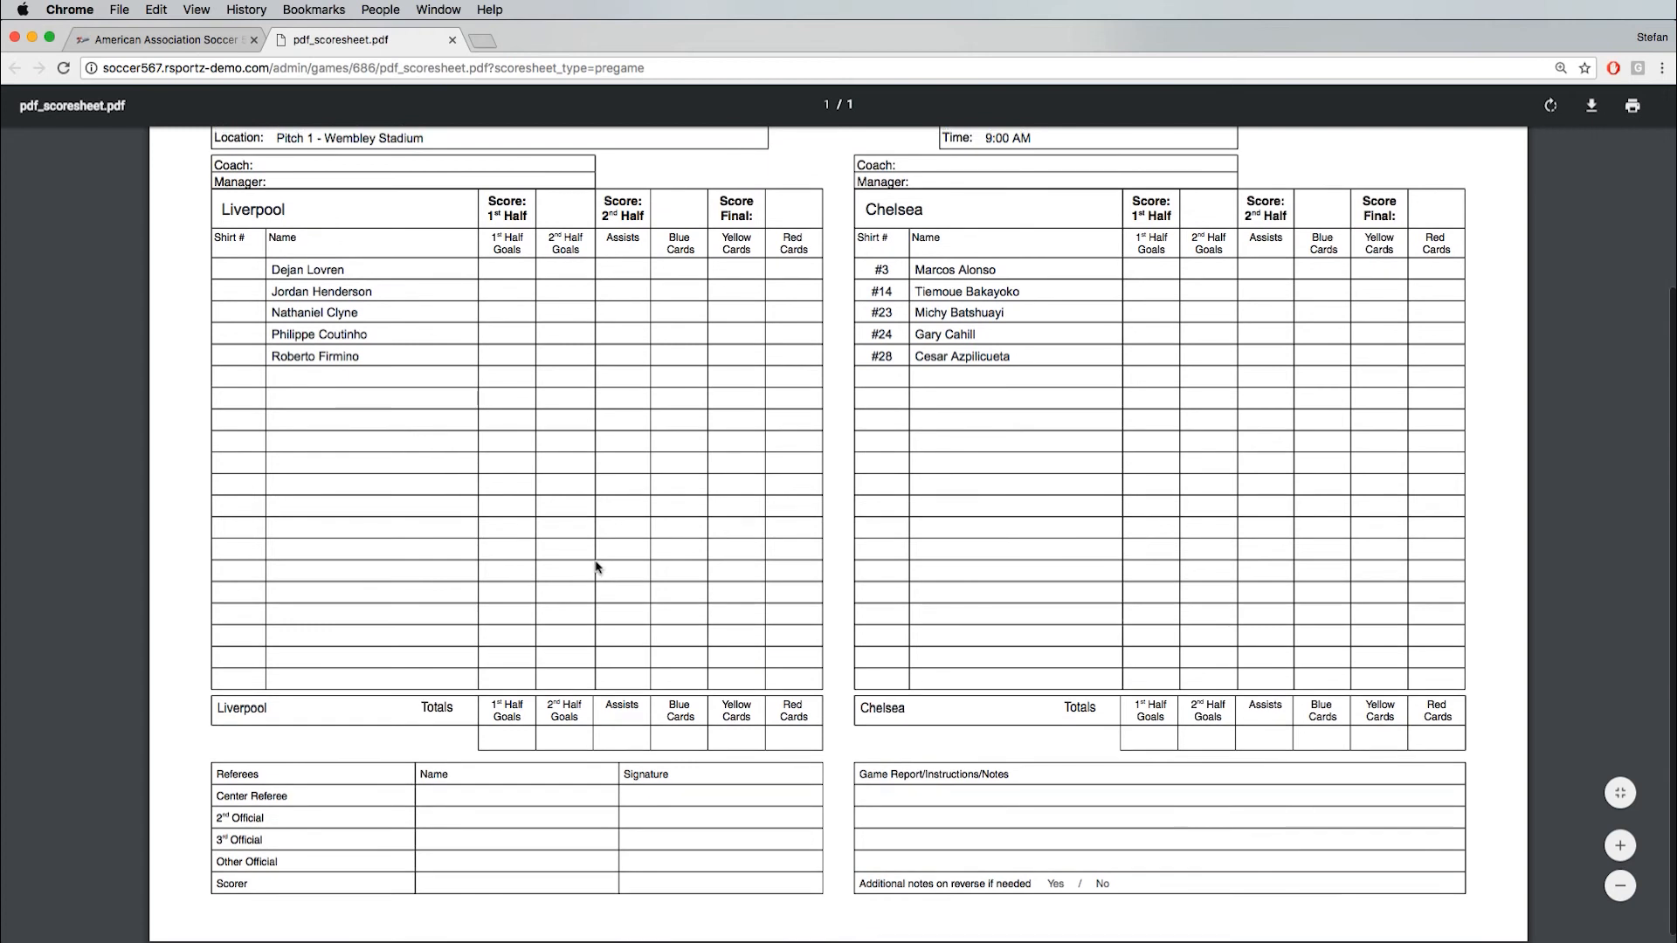
scroll(599, 569, "up", 5)
left_click(452, 40)
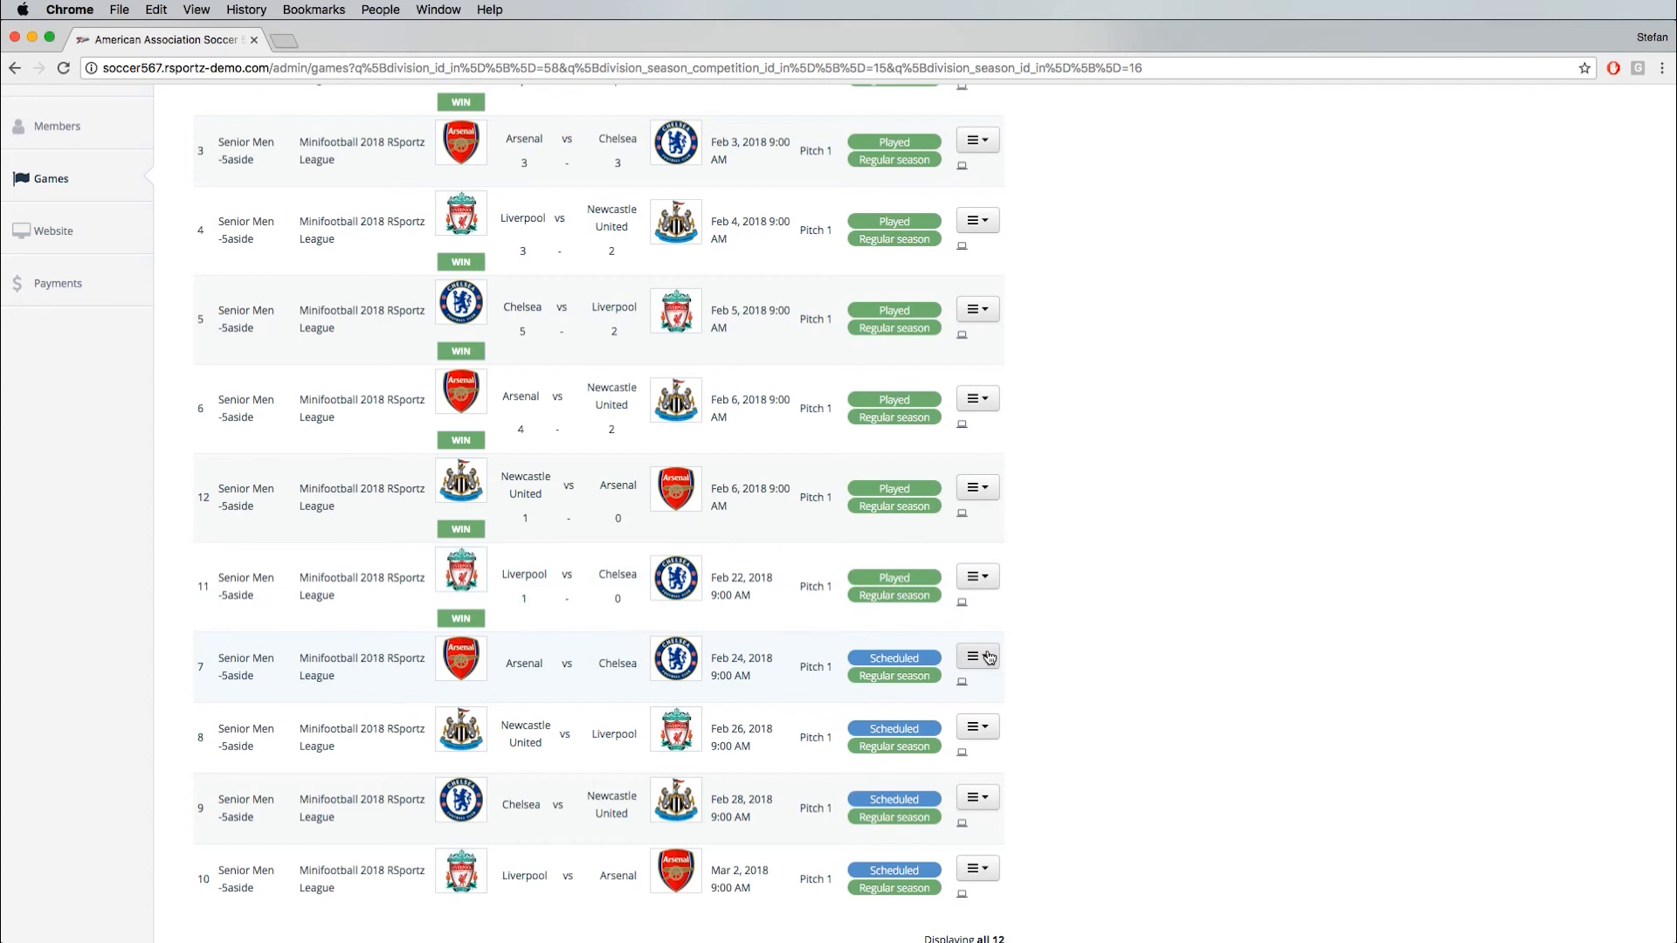
- Open the play-by-play scoring page of game 11, Liverpool vs Chelsea, and expand its attendance list for editing
left_click(977, 576)
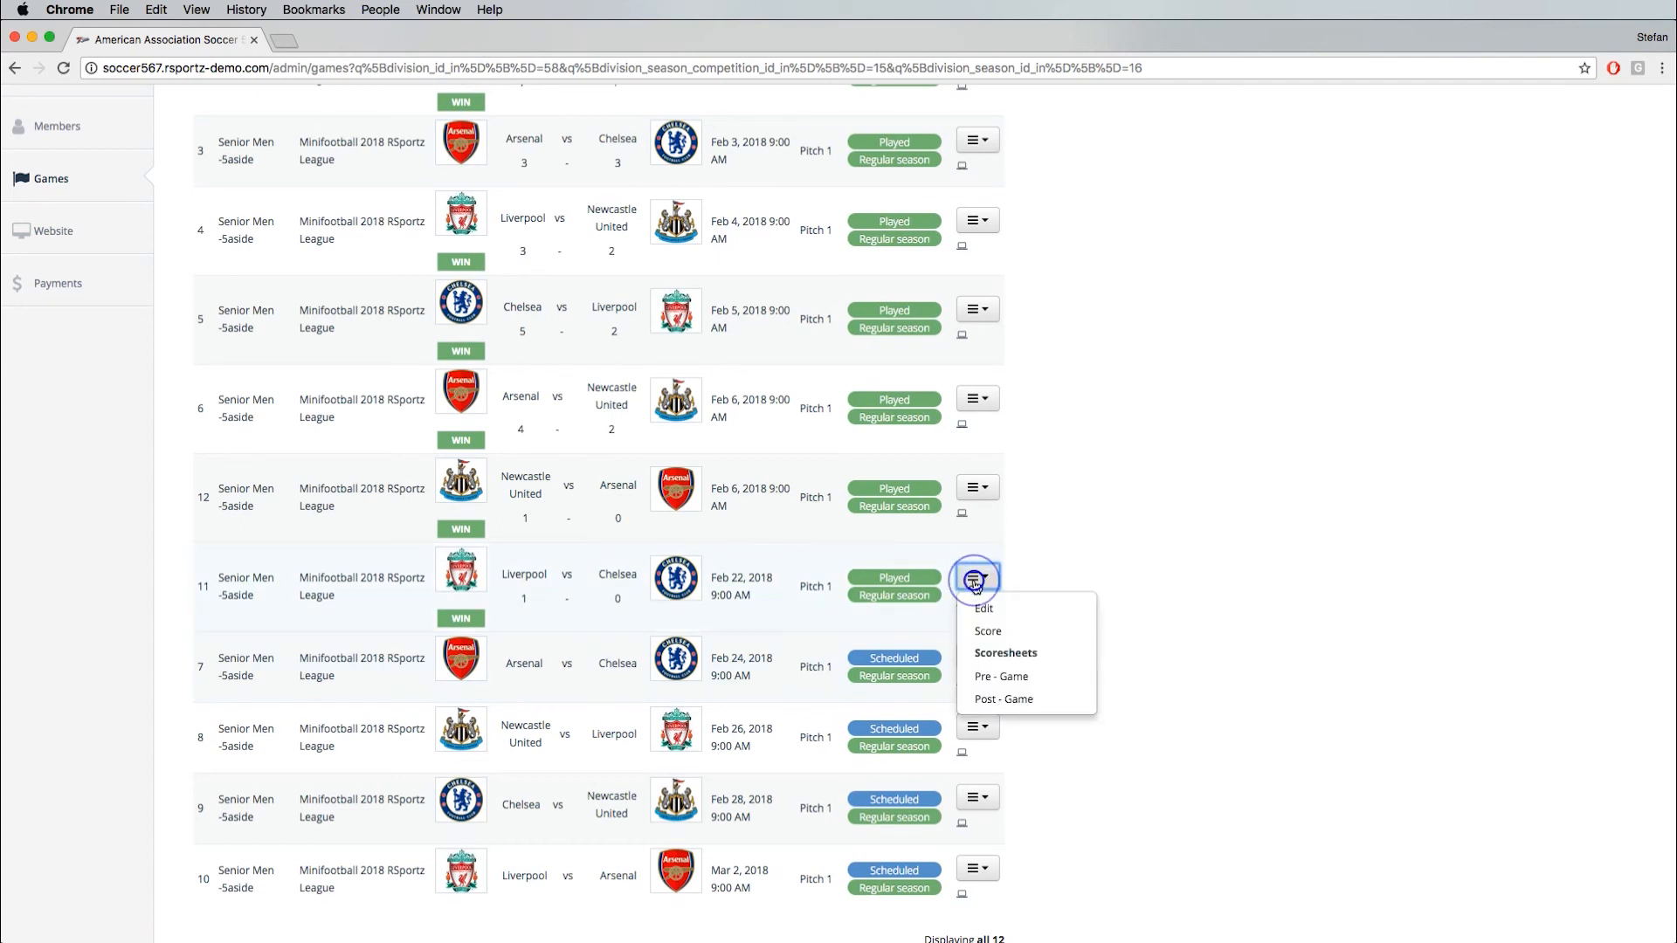
left_click(997, 632)
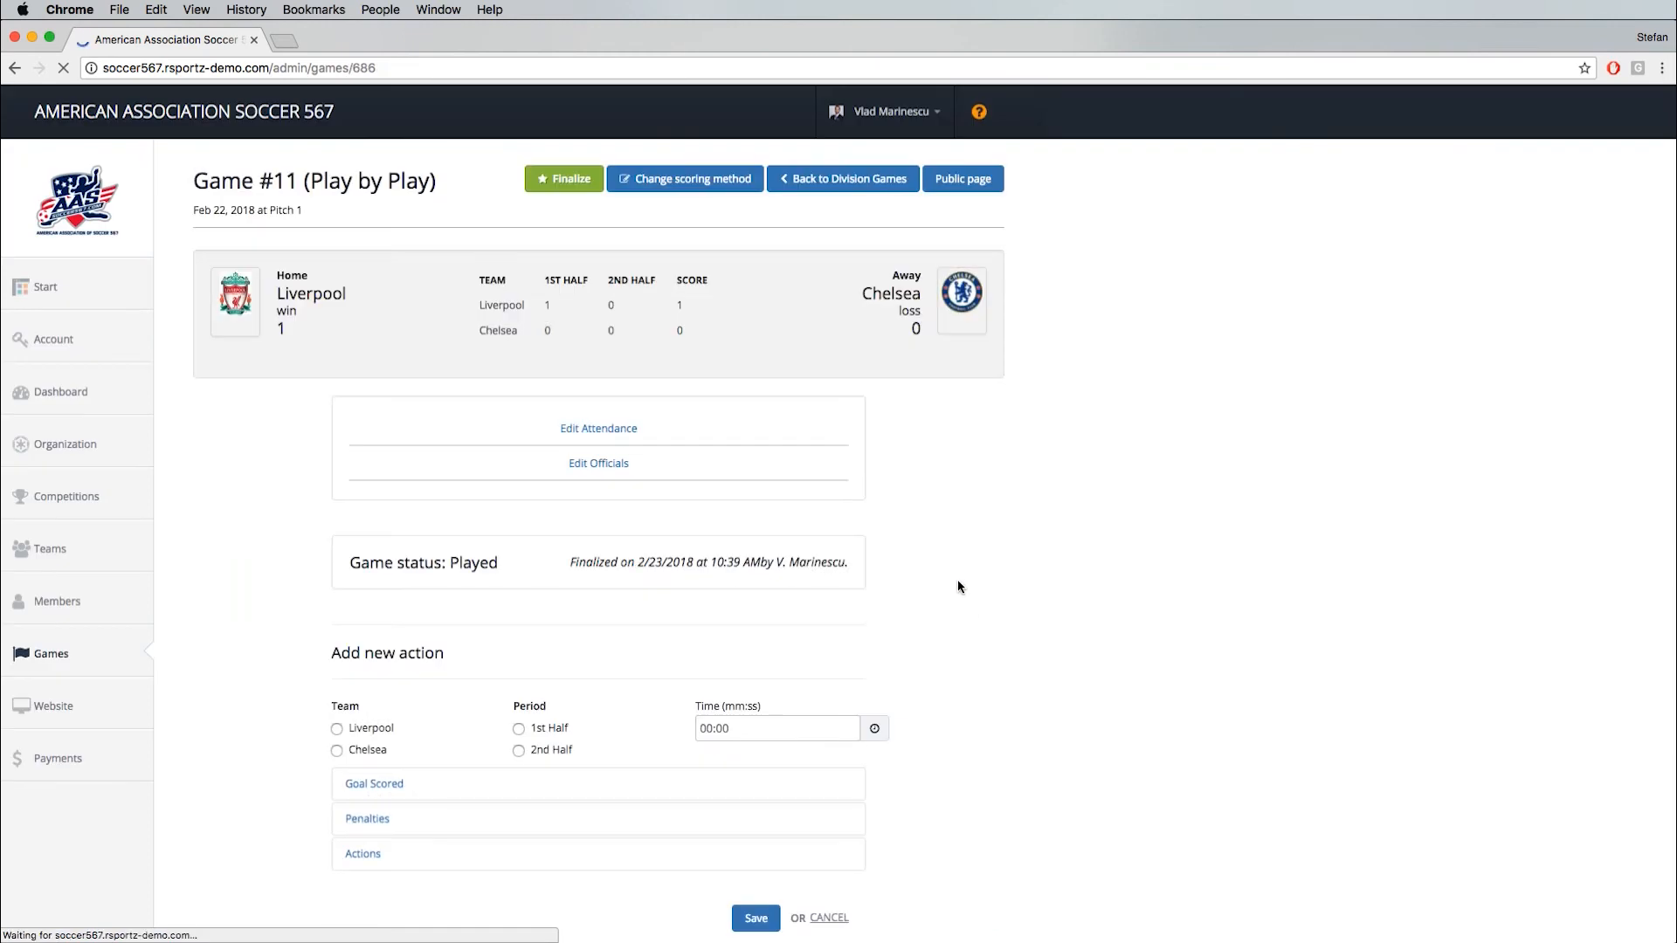
left_click(583, 430)
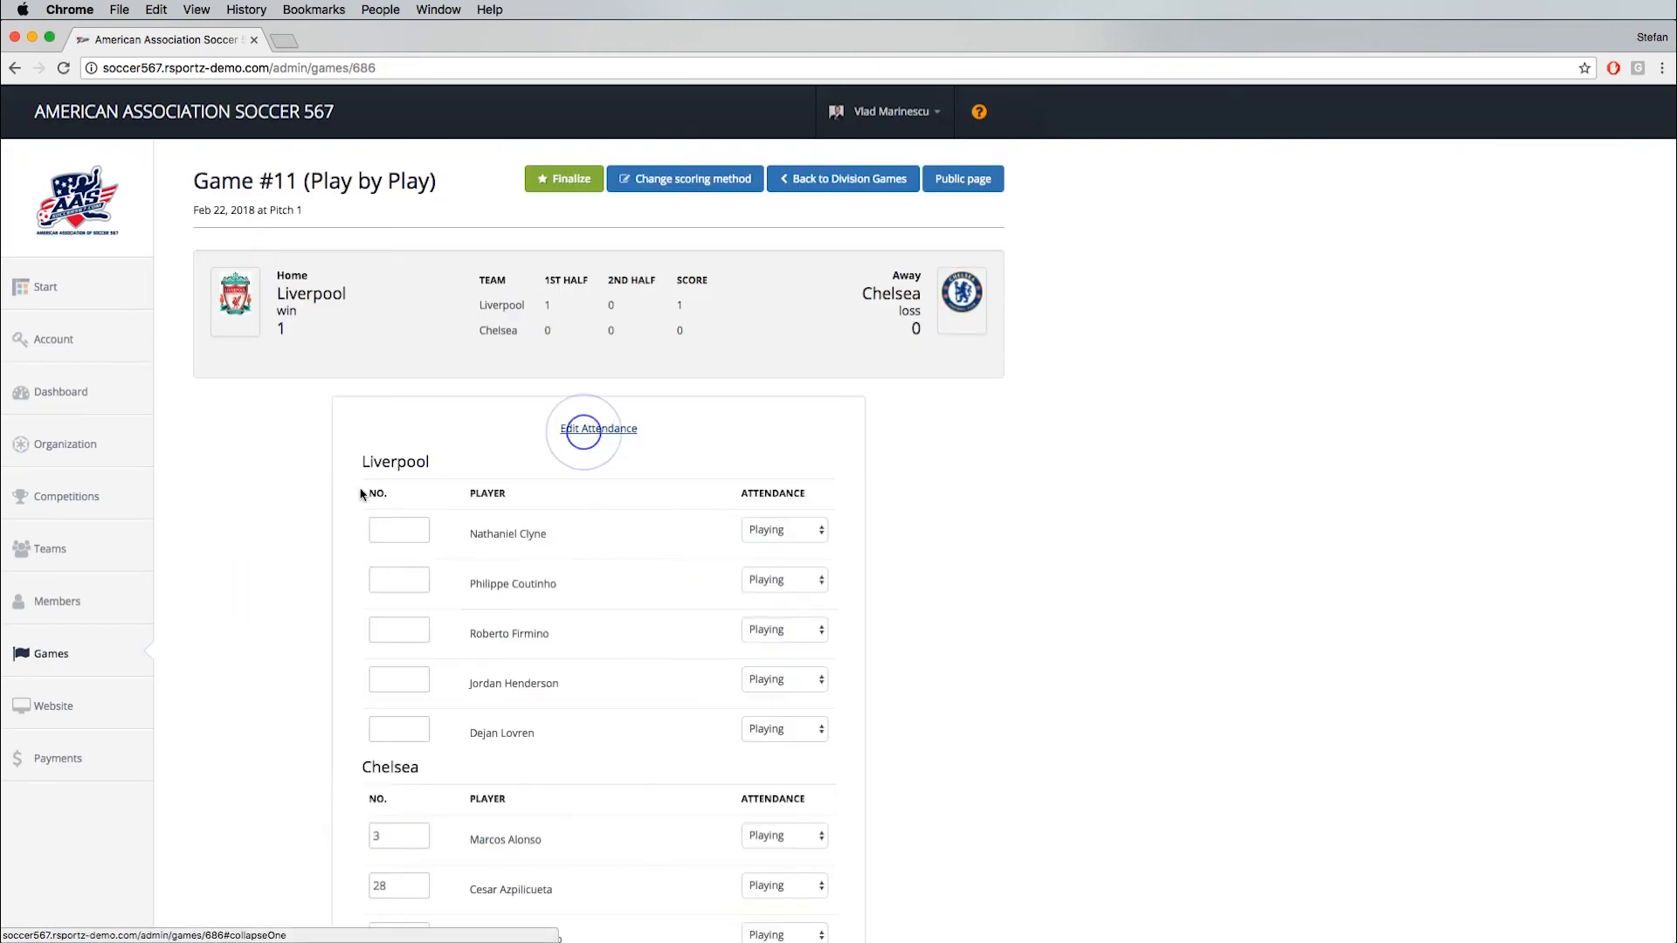
- Finalize the attendance of game 11 with all Liverpool and Chelsea players set to Playing, and view the officials fields
scroll(308, 356, "down", 4)
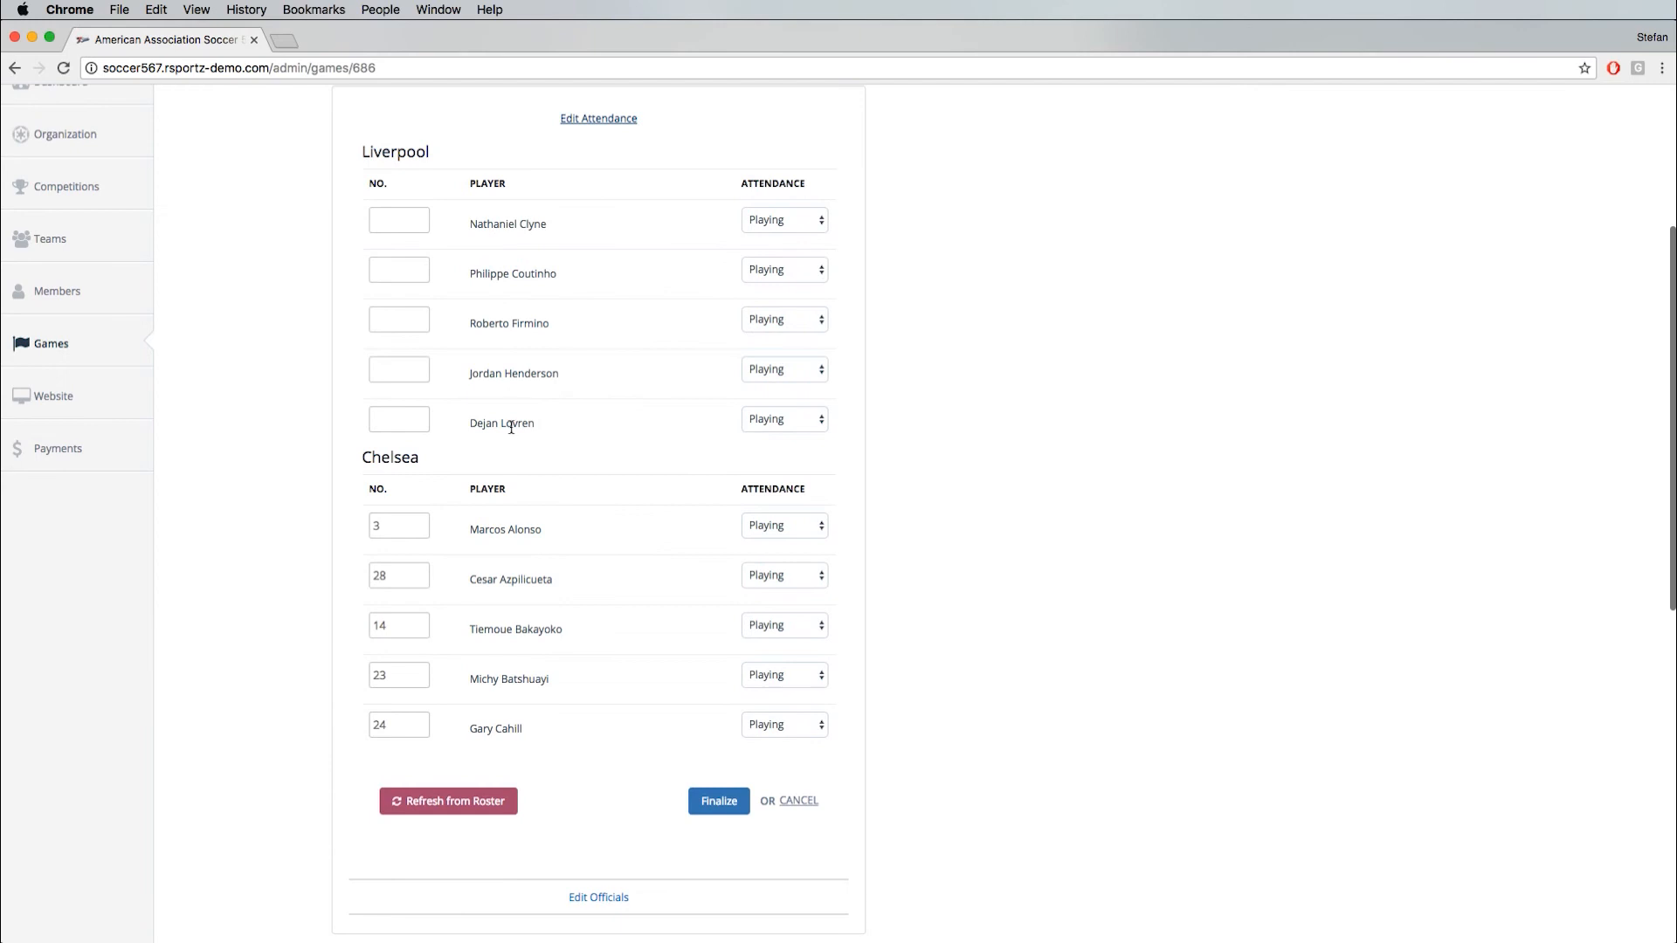
left_click(783, 419)
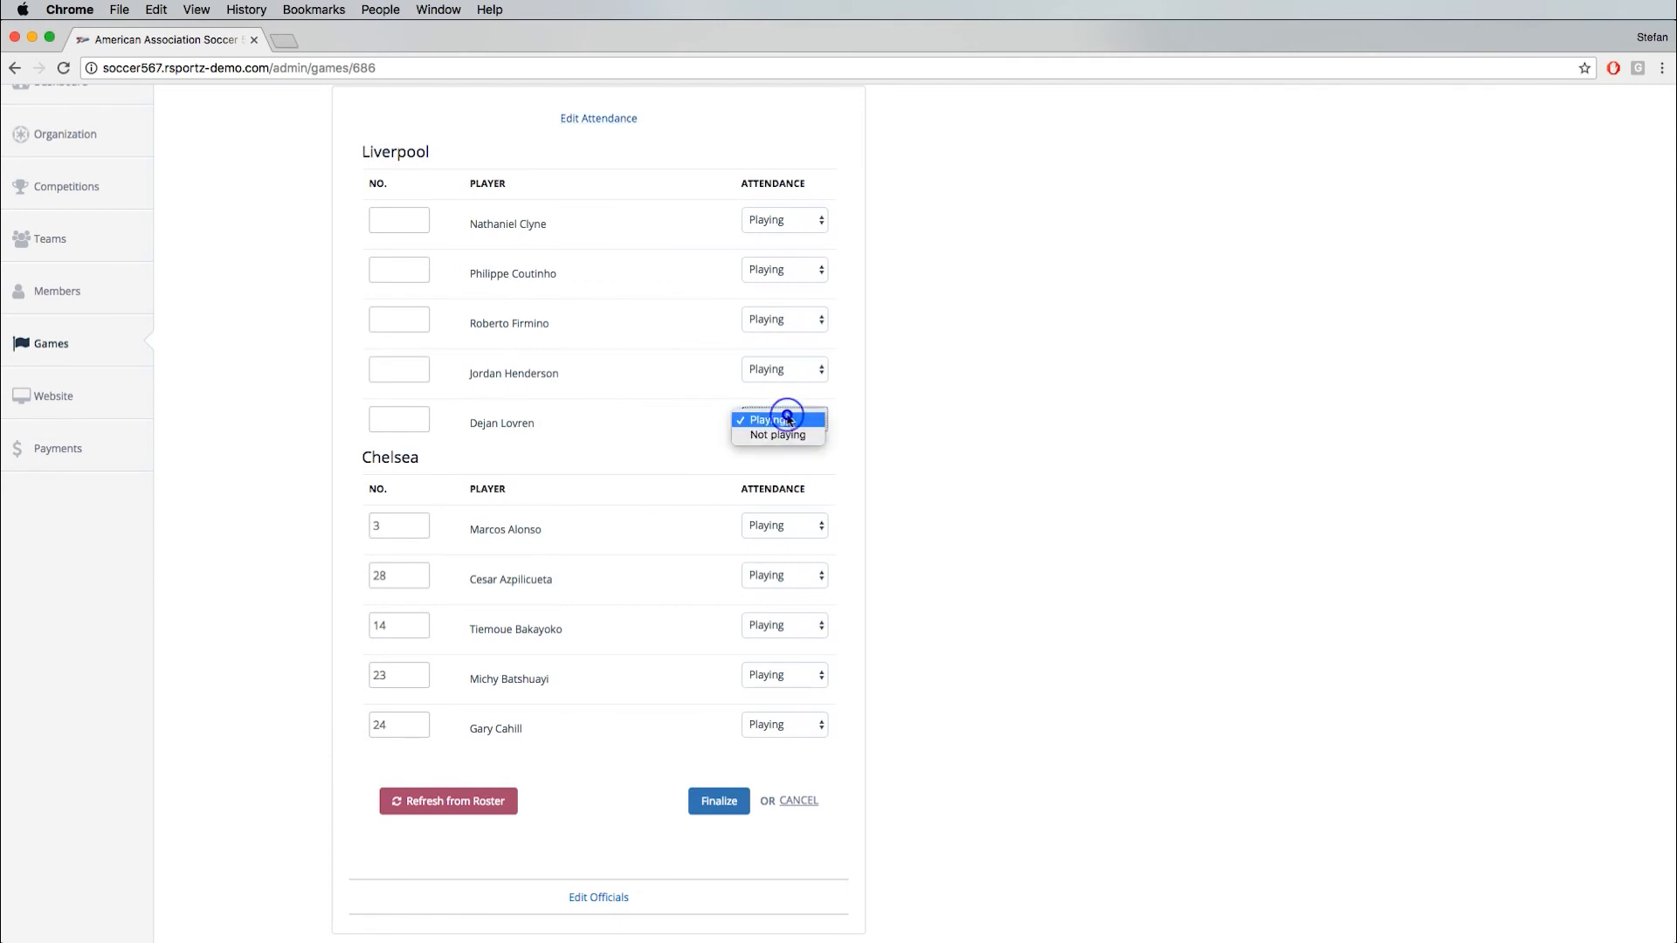
left_click(467, 287)
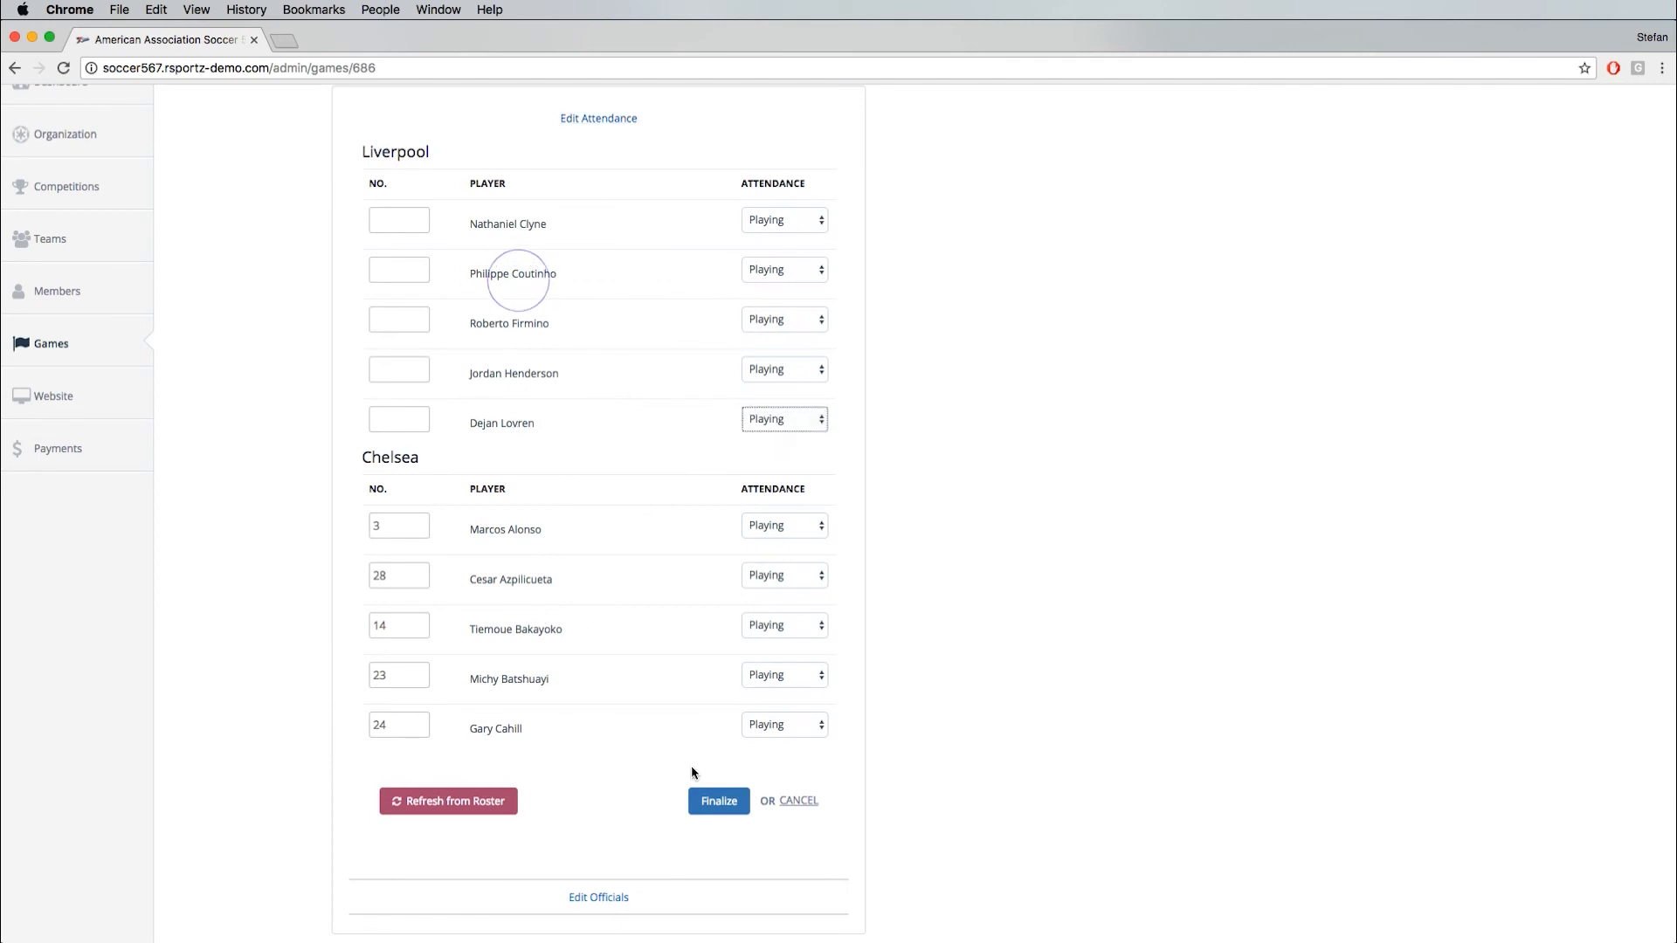
left_click(704, 800)
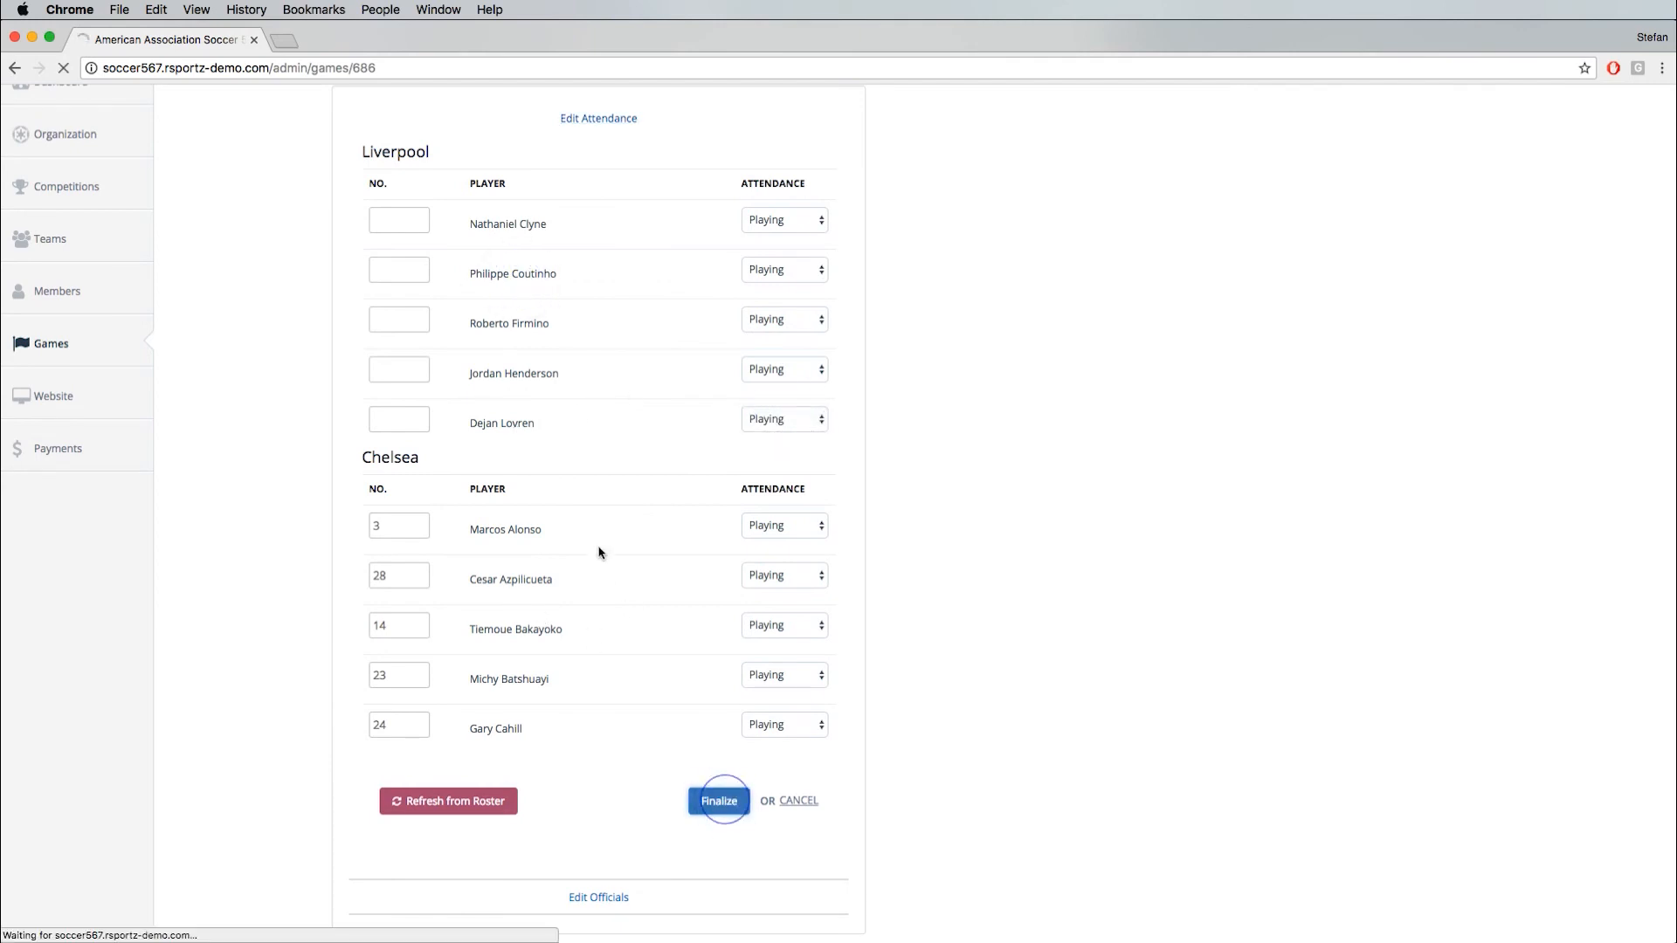
left_click(603, 464)
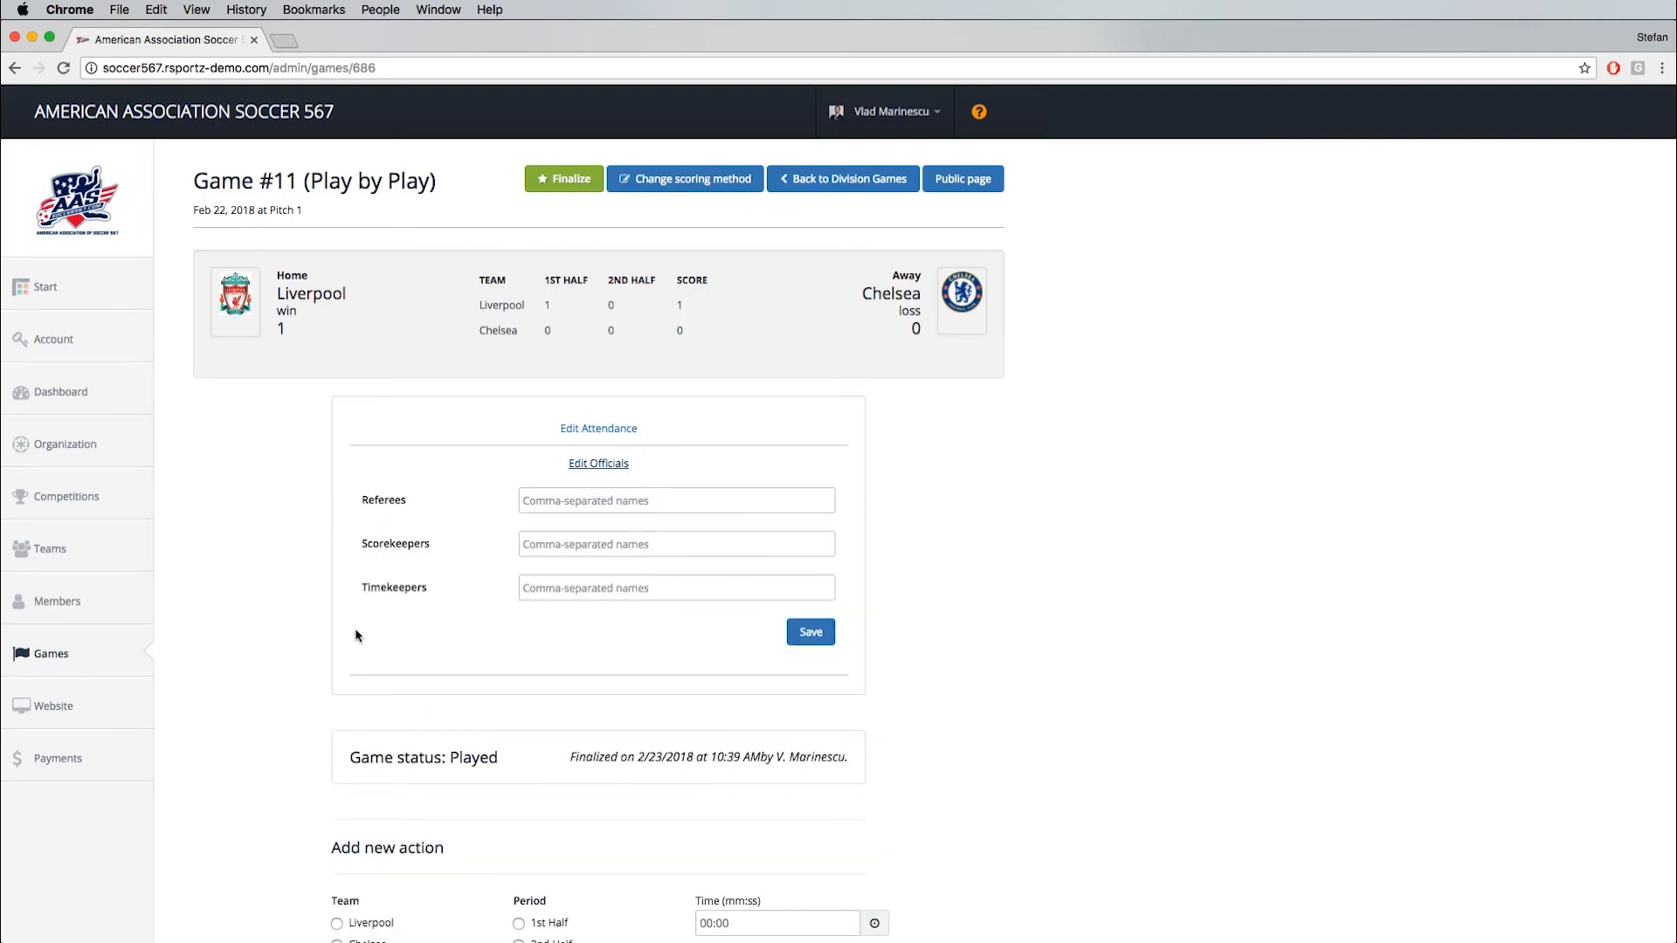
left_click(601, 464)
- Record a 1st Half Run of Play goal for Liverpool, scored by Jordan Henderson and assisted by Philippe Coutinho
scroll(541, 506, "down", 2)
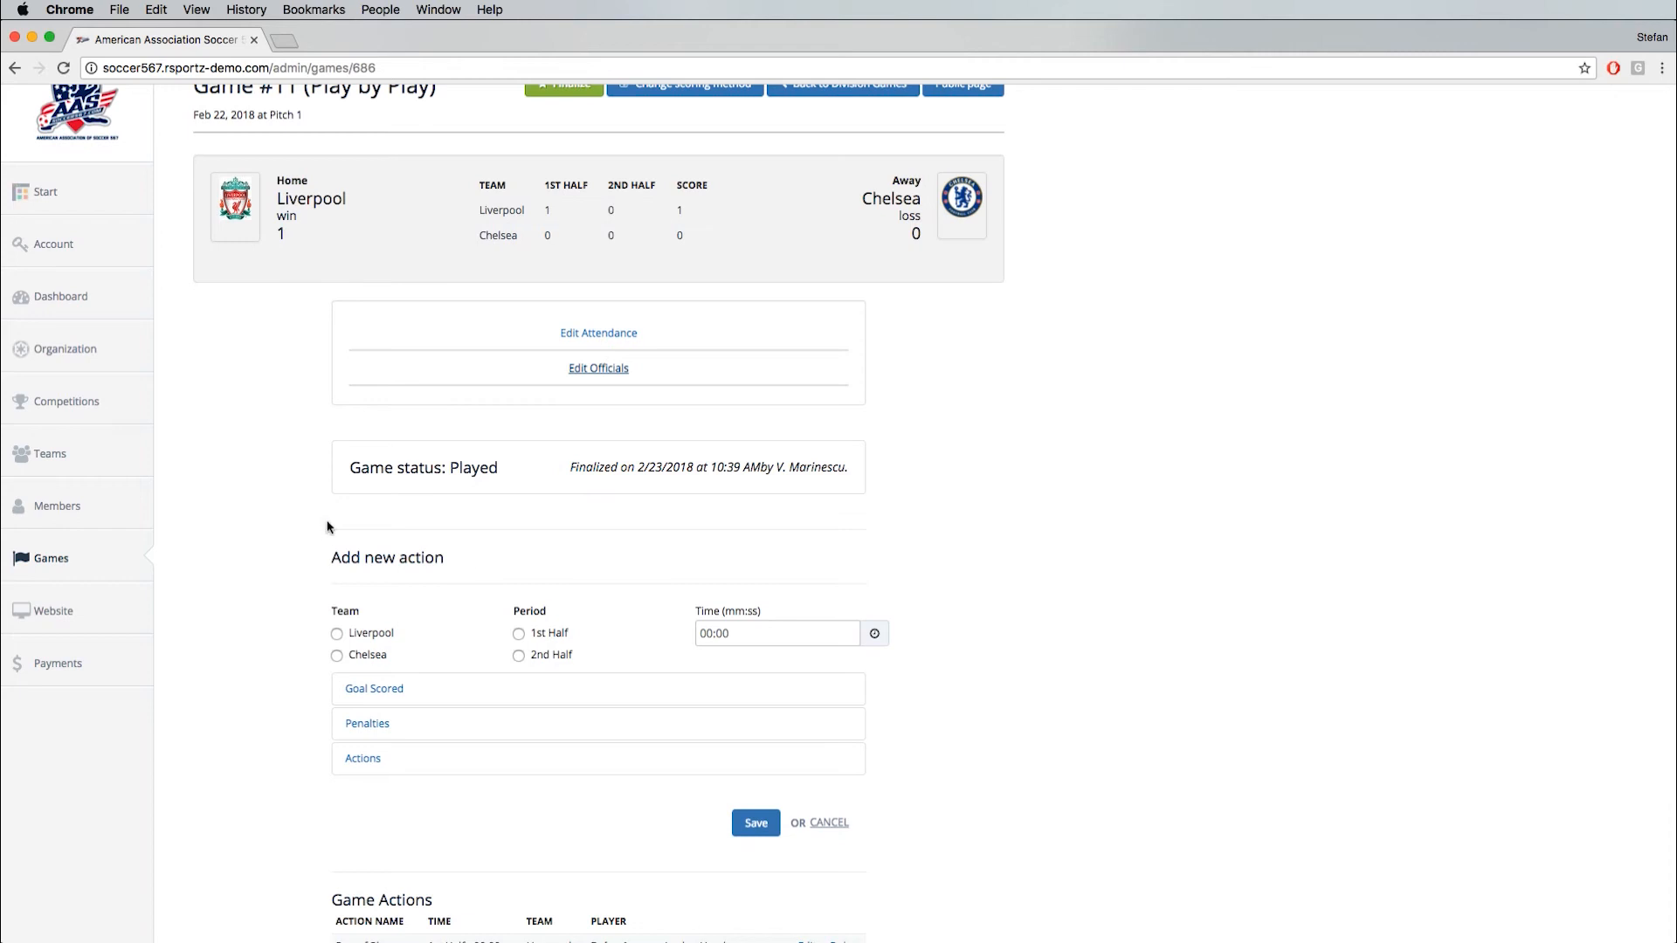
scroll(340, 564, "down", 3)
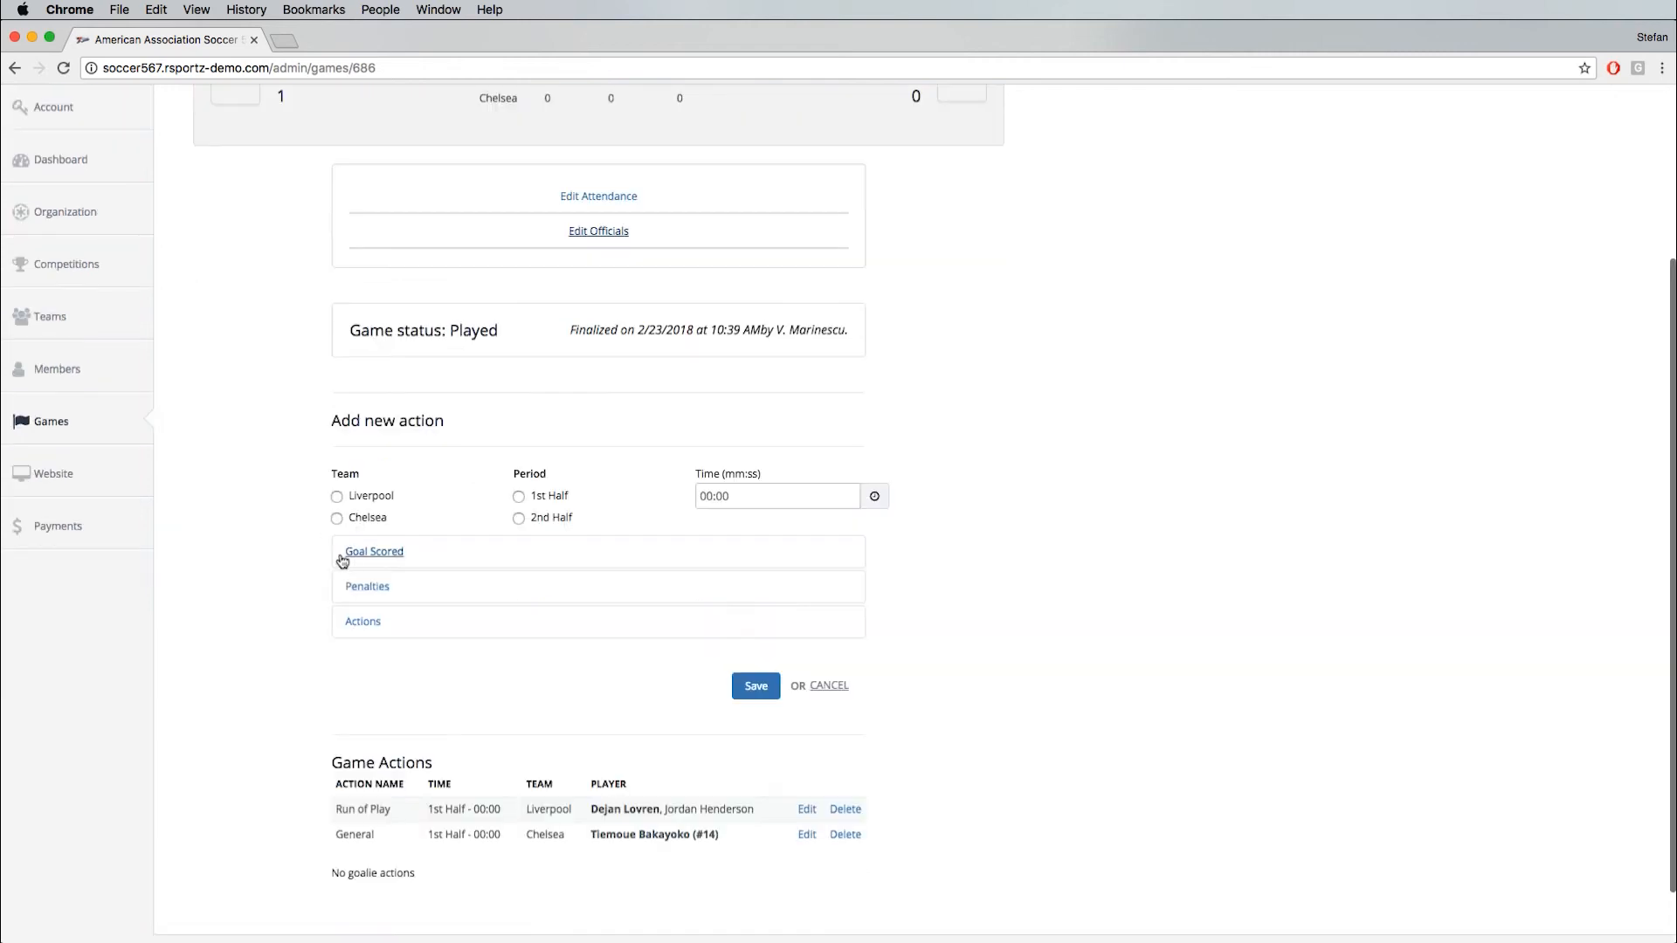
left_click(337, 499)
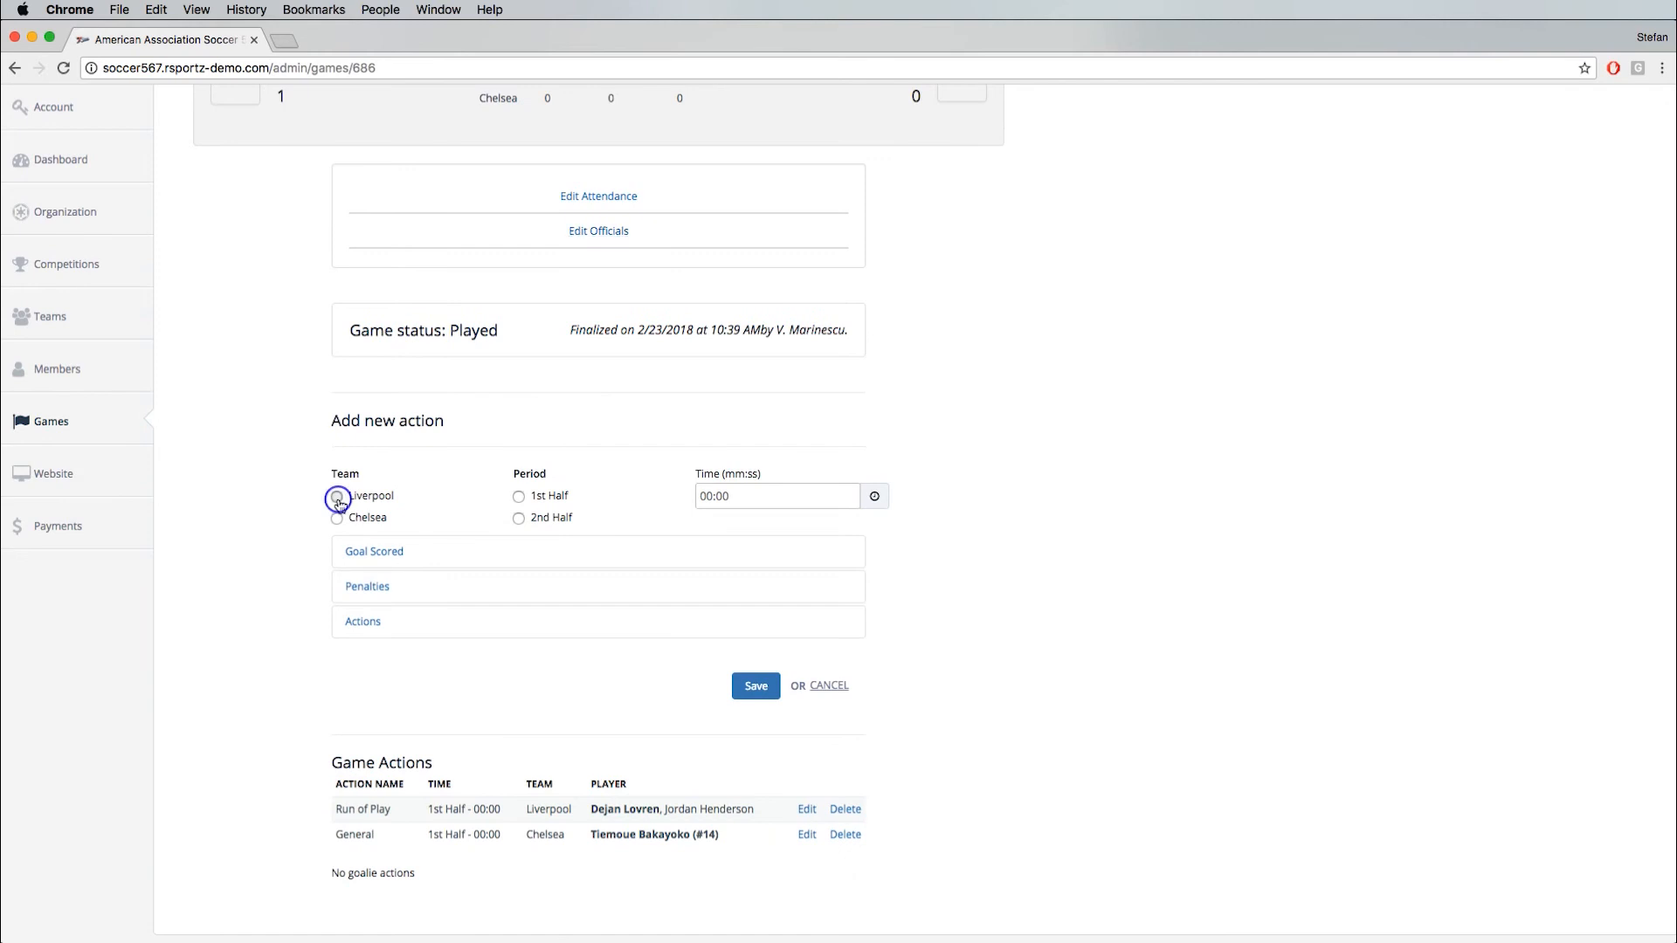
left_click(518, 501)
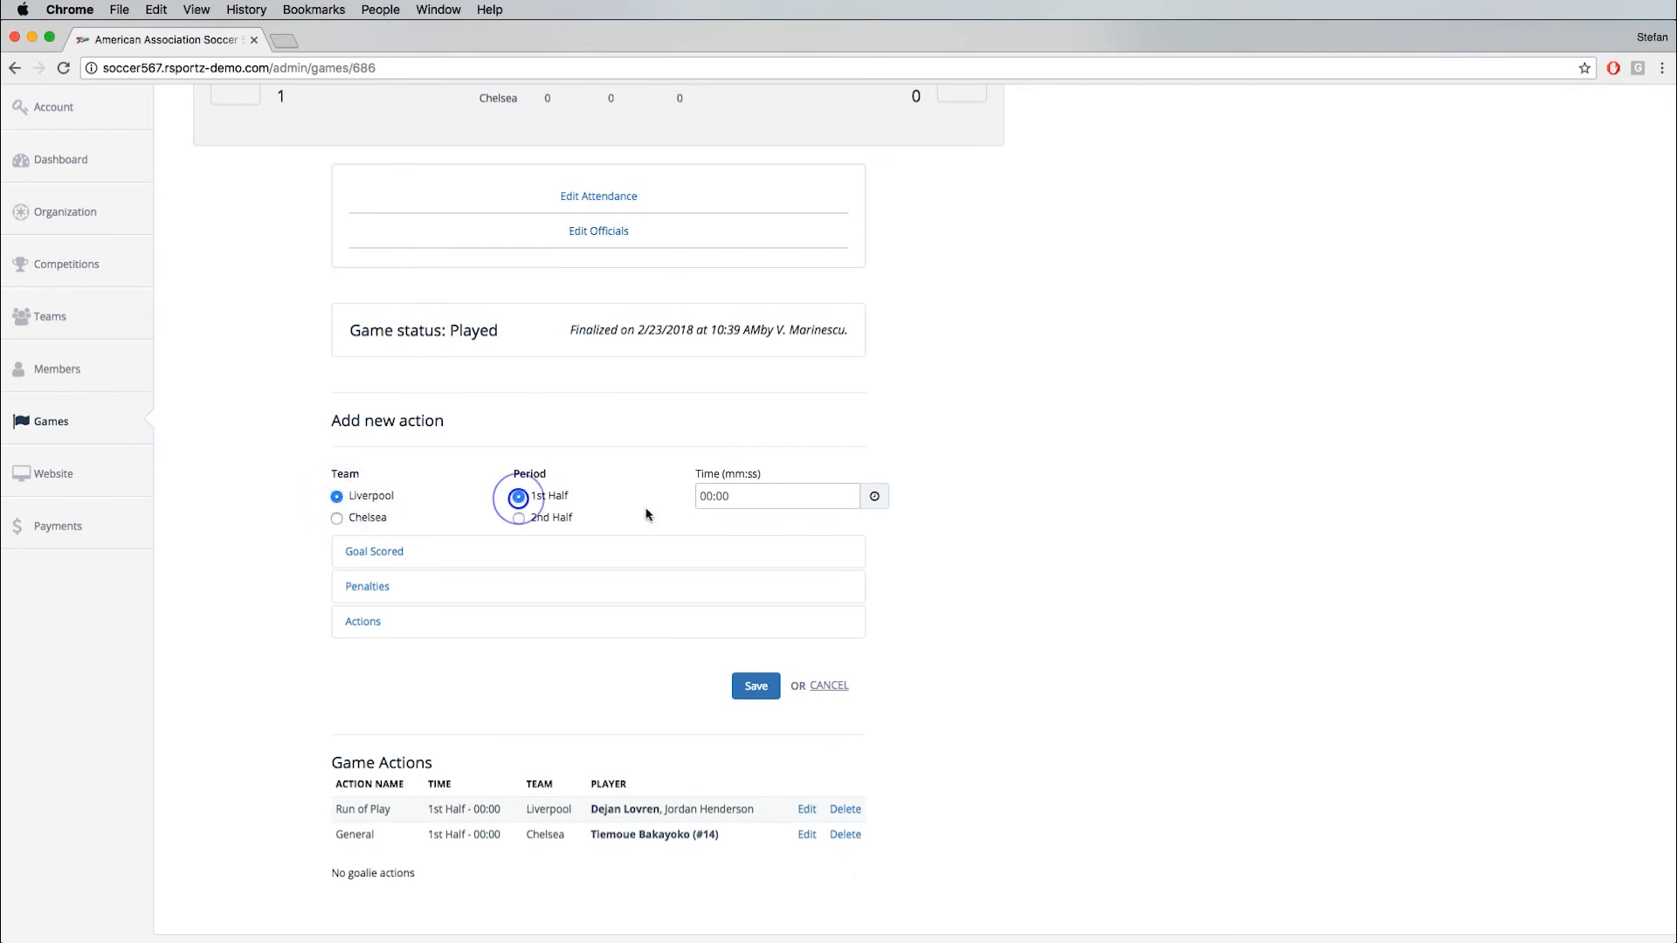
left_click(385, 554)
left_click(377, 667)
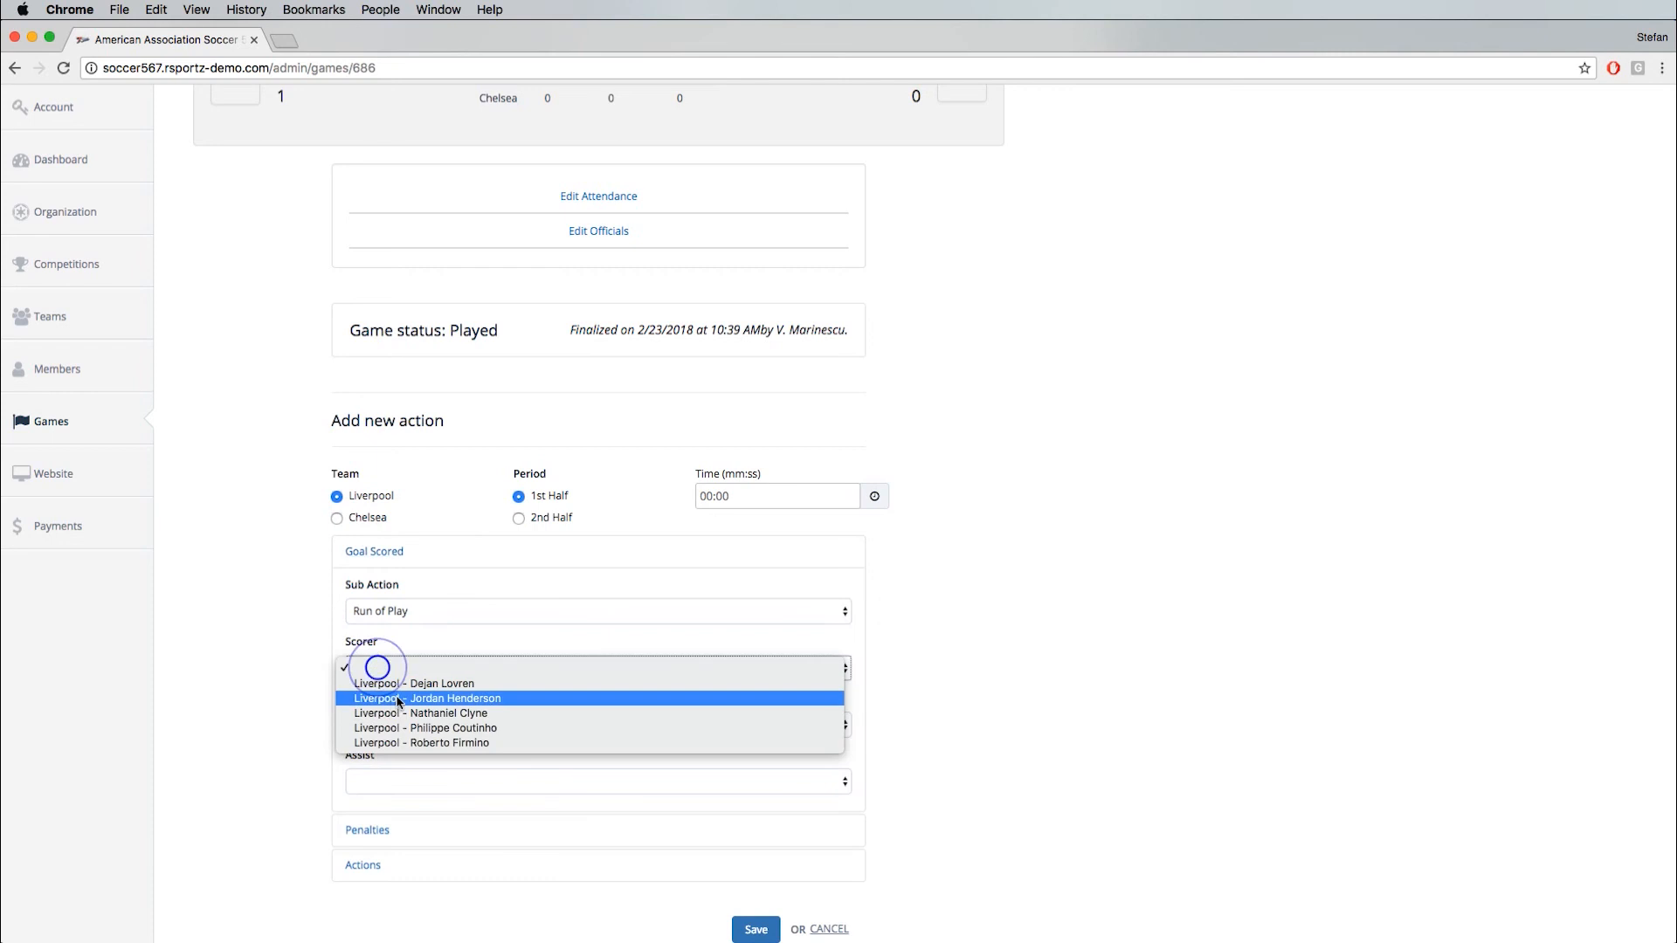
left_click(422, 701)
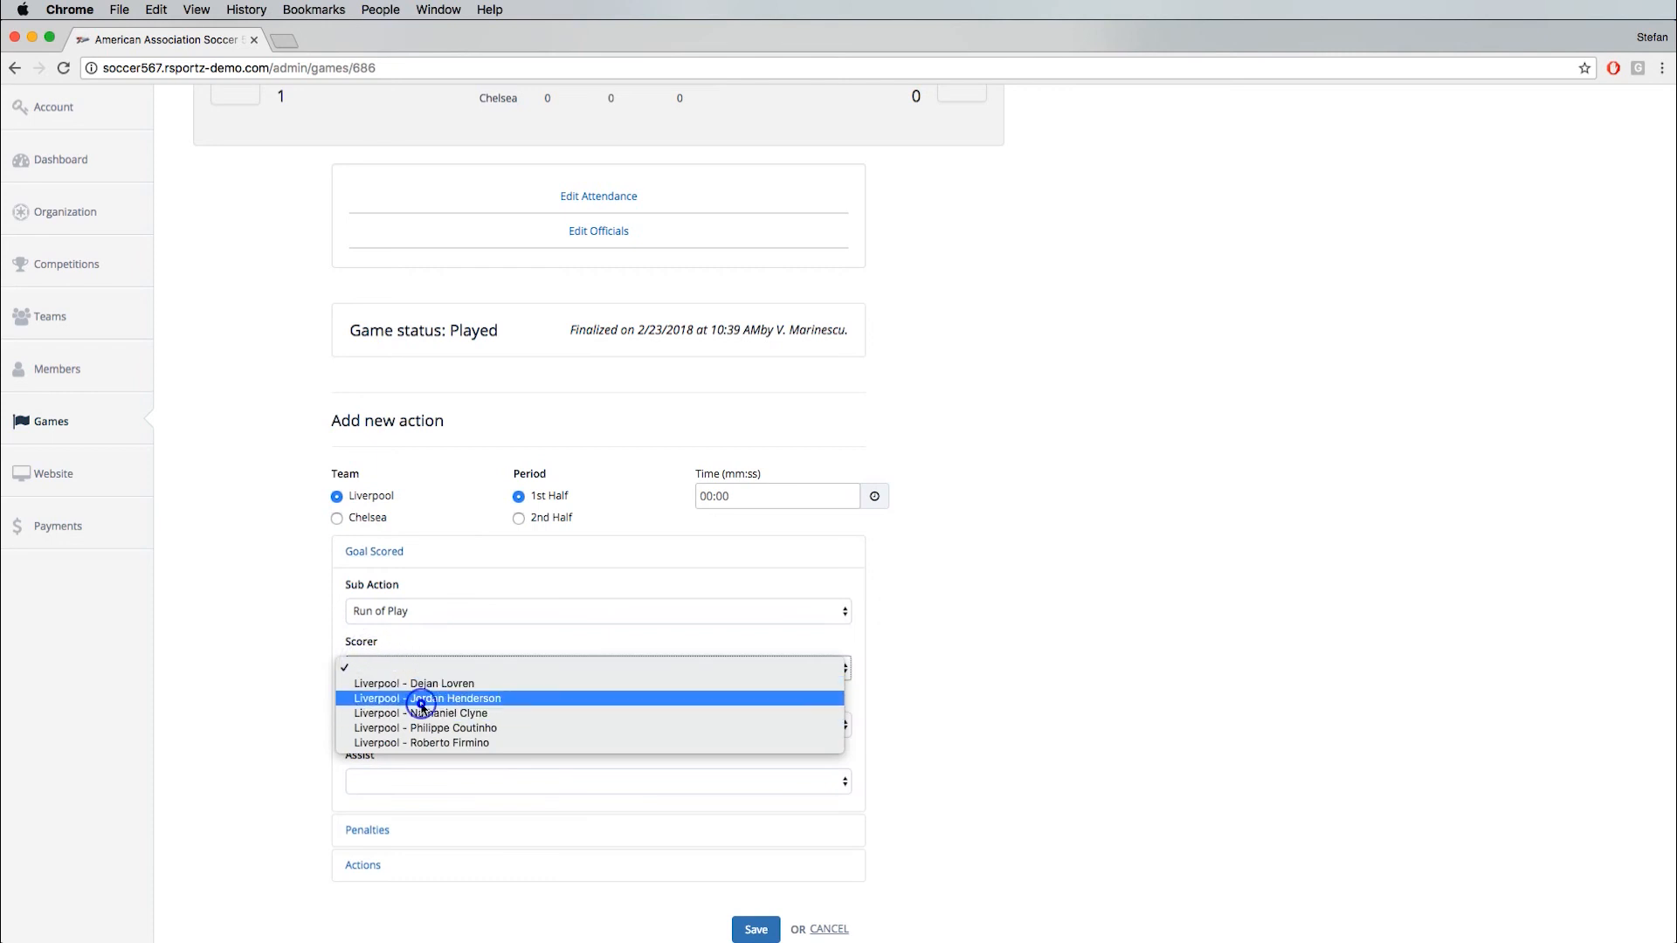
left_click(389, 725)
left_click(403, 786)
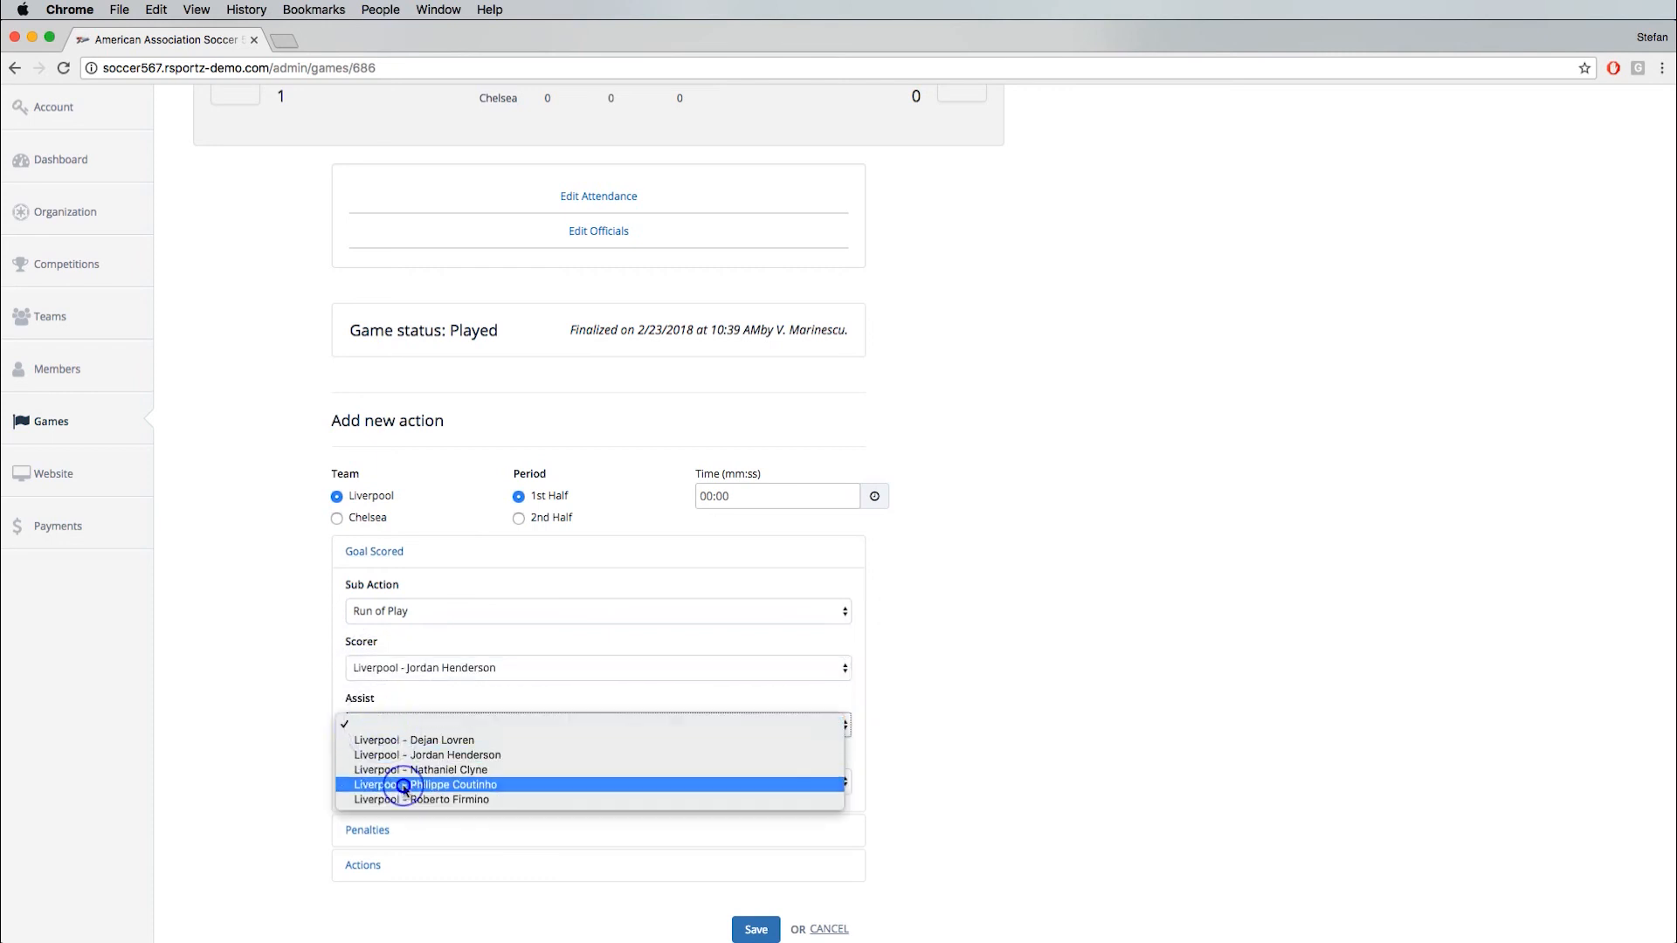
left_click(756, 930)
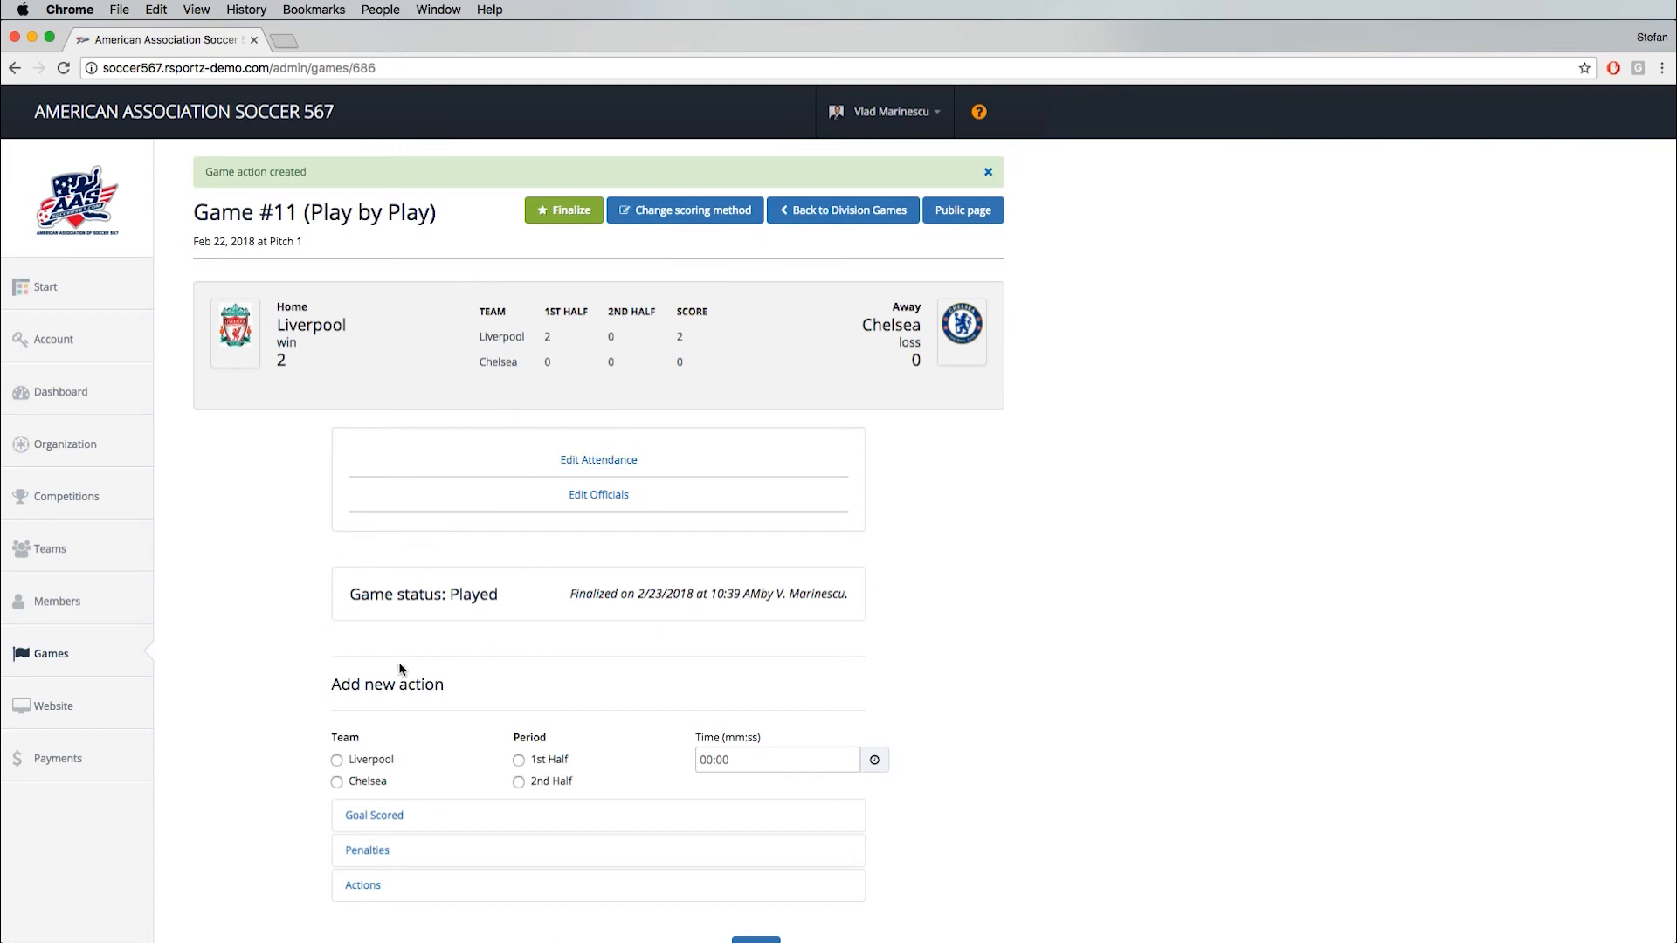
- Record a 2nd Half penalty for Chelsea: a Blue Card, sub action General, with Michy Batshuayi as perpetrator
scroll(281, 629, "down", 5)
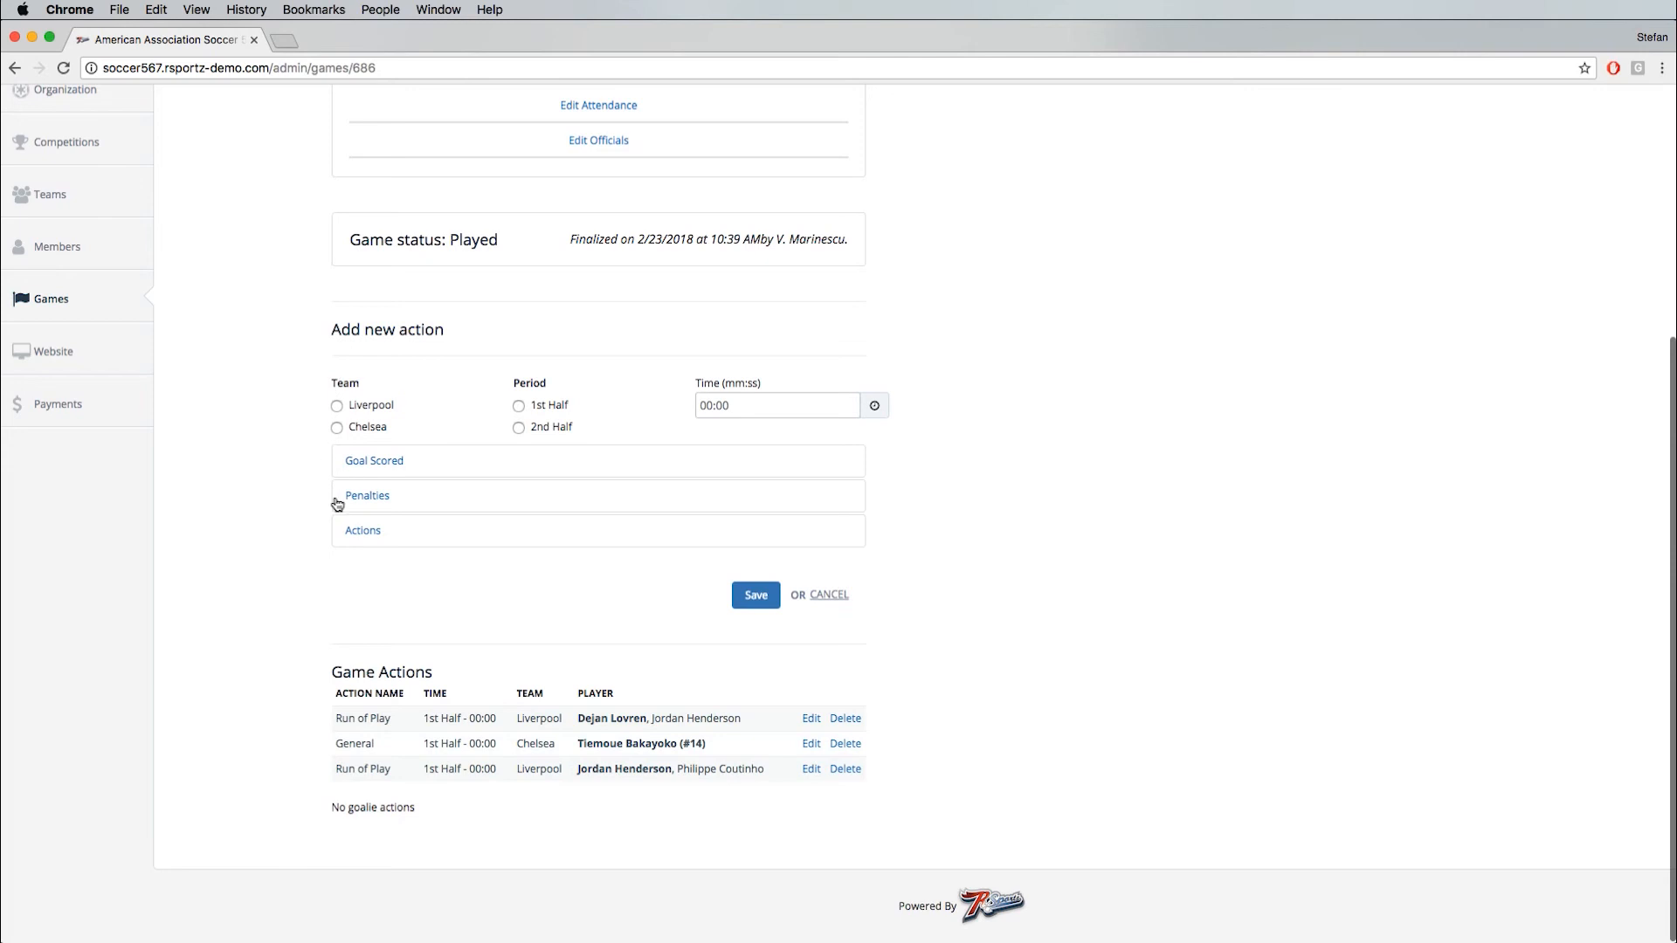
left_click(334, 427)
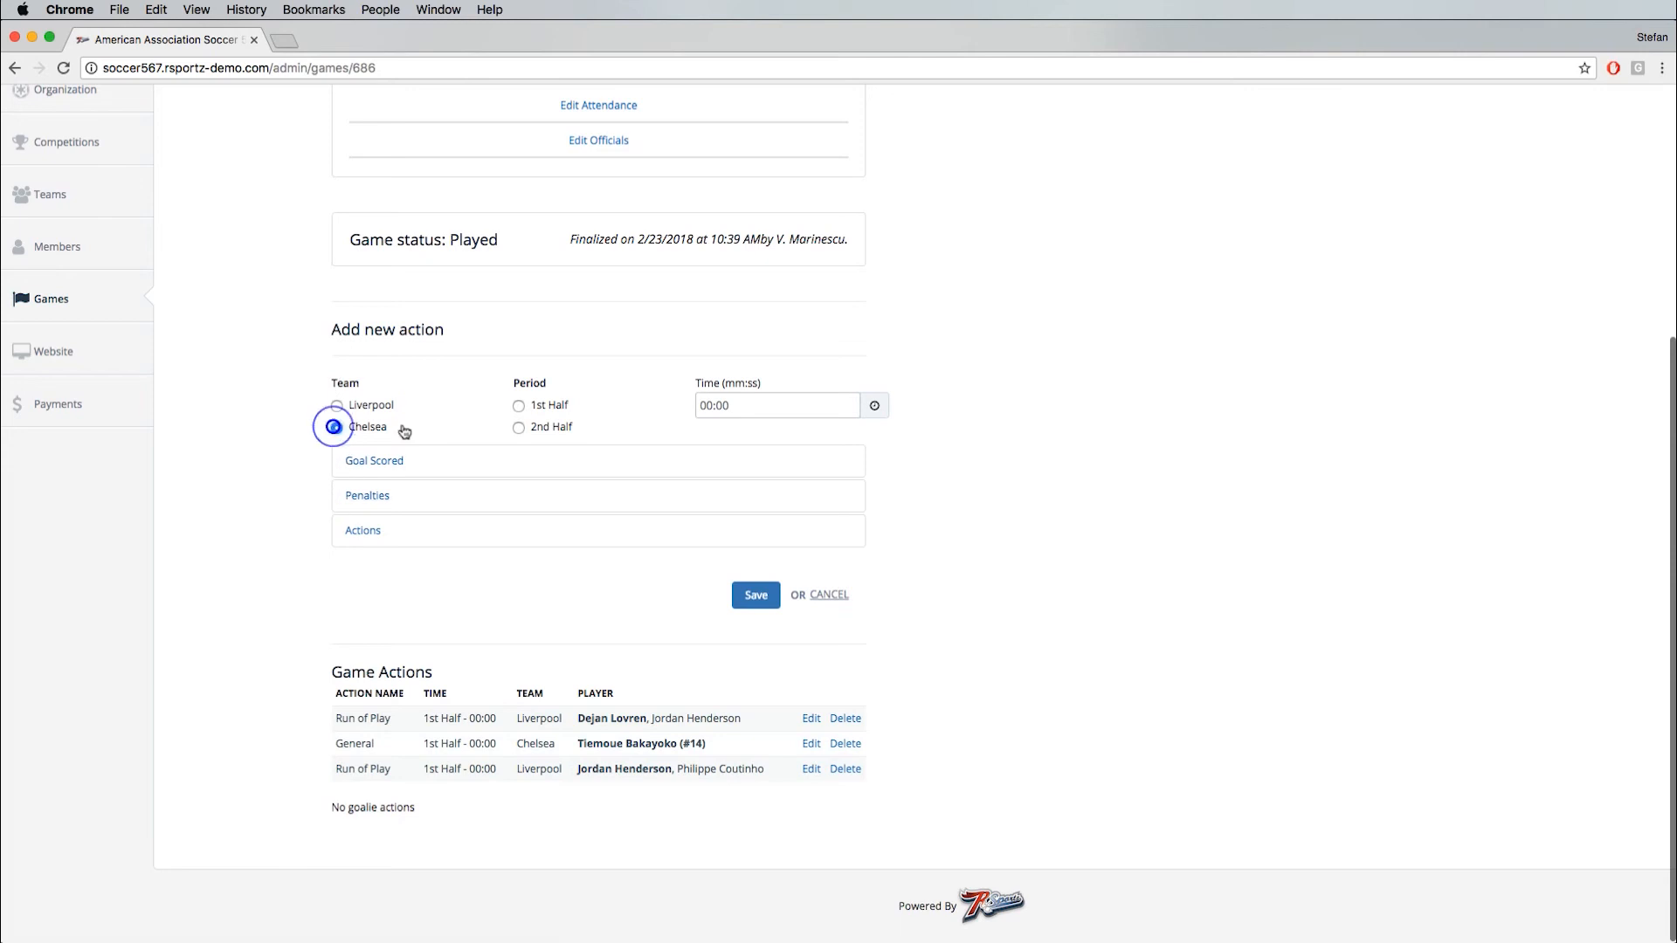
left_click(519, 428)
left_click(365, 496)
left_click(382, 554)
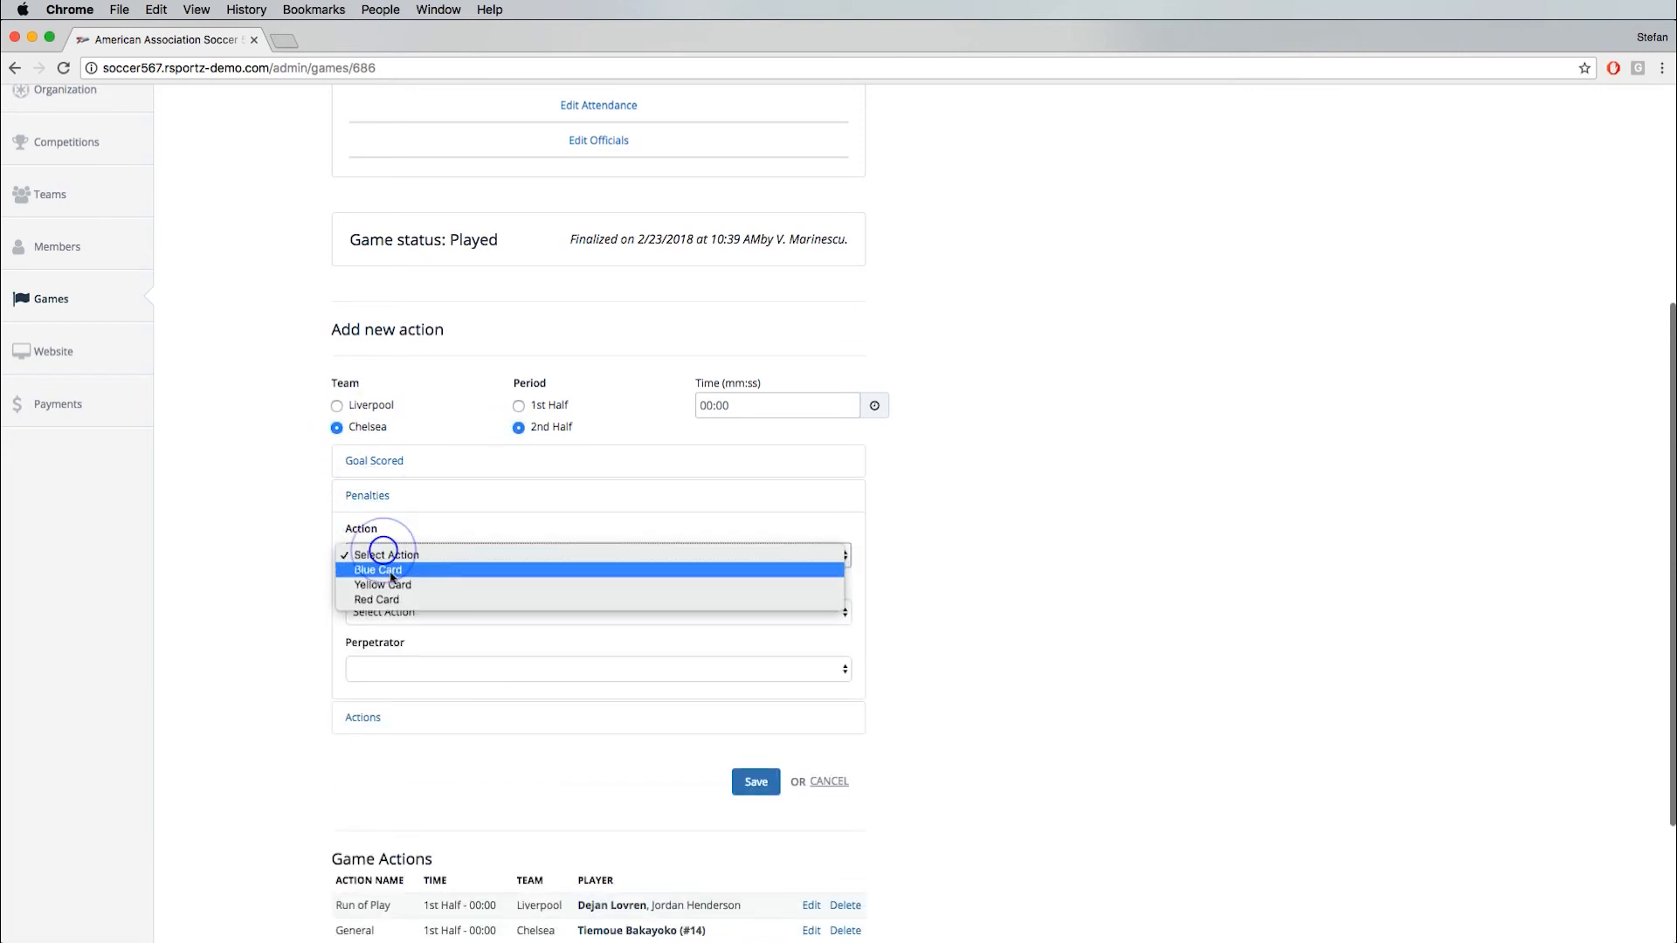
left_click(390, 569)
left_click(402, 611)
left_click(403, 611)
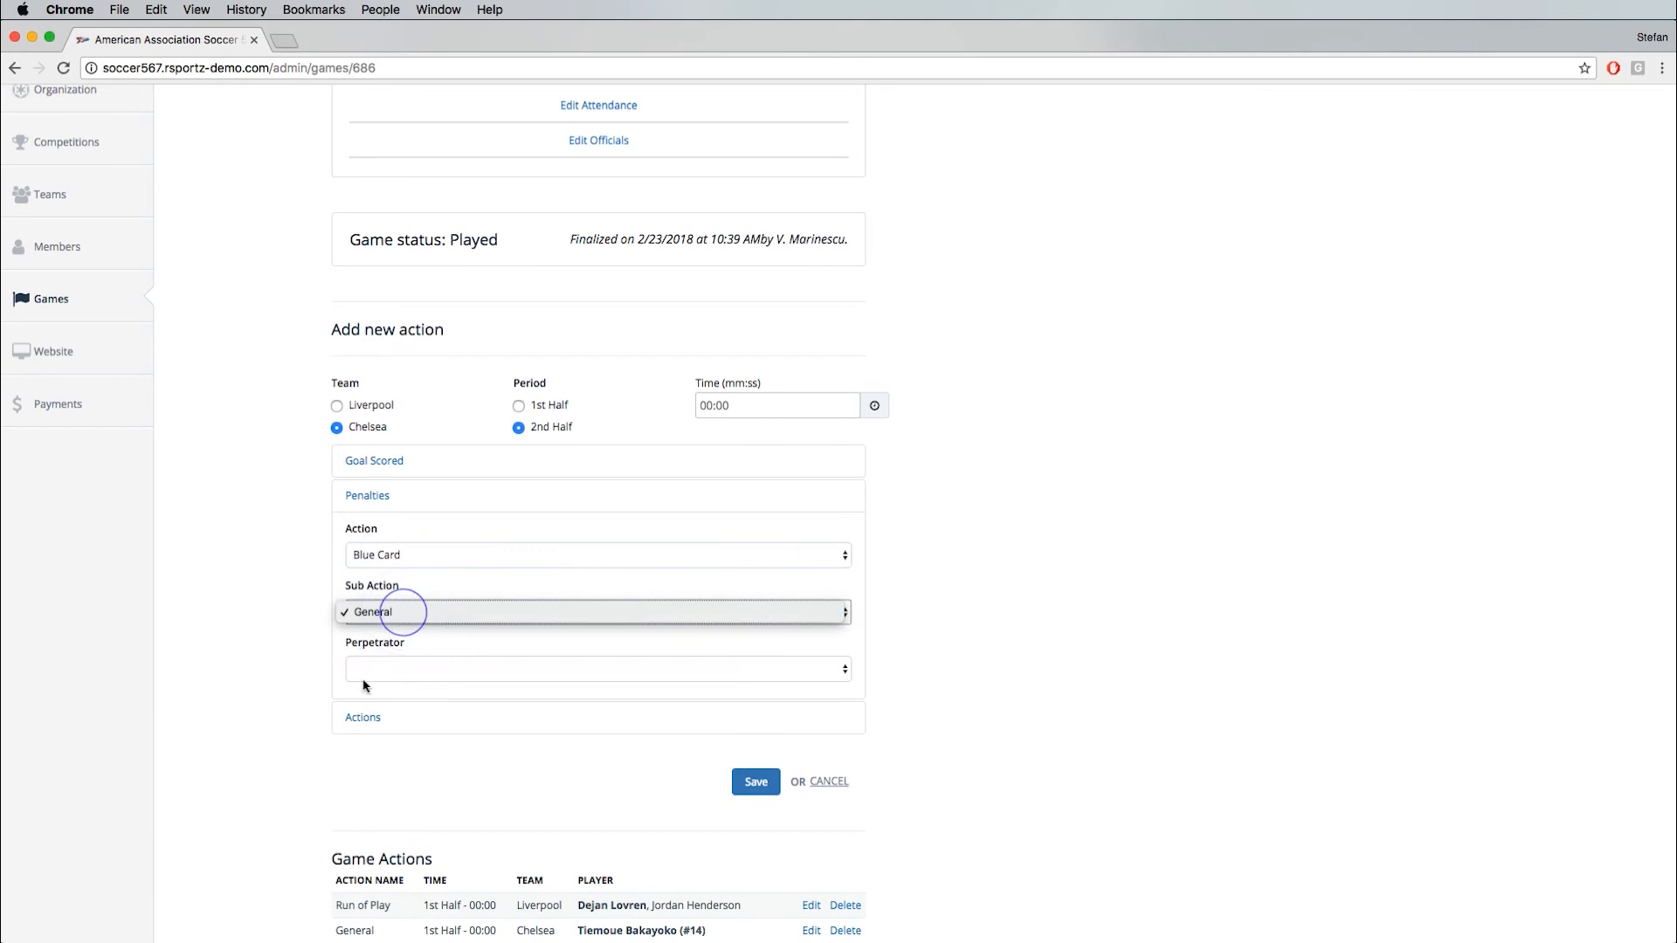
left_click(385, 669)
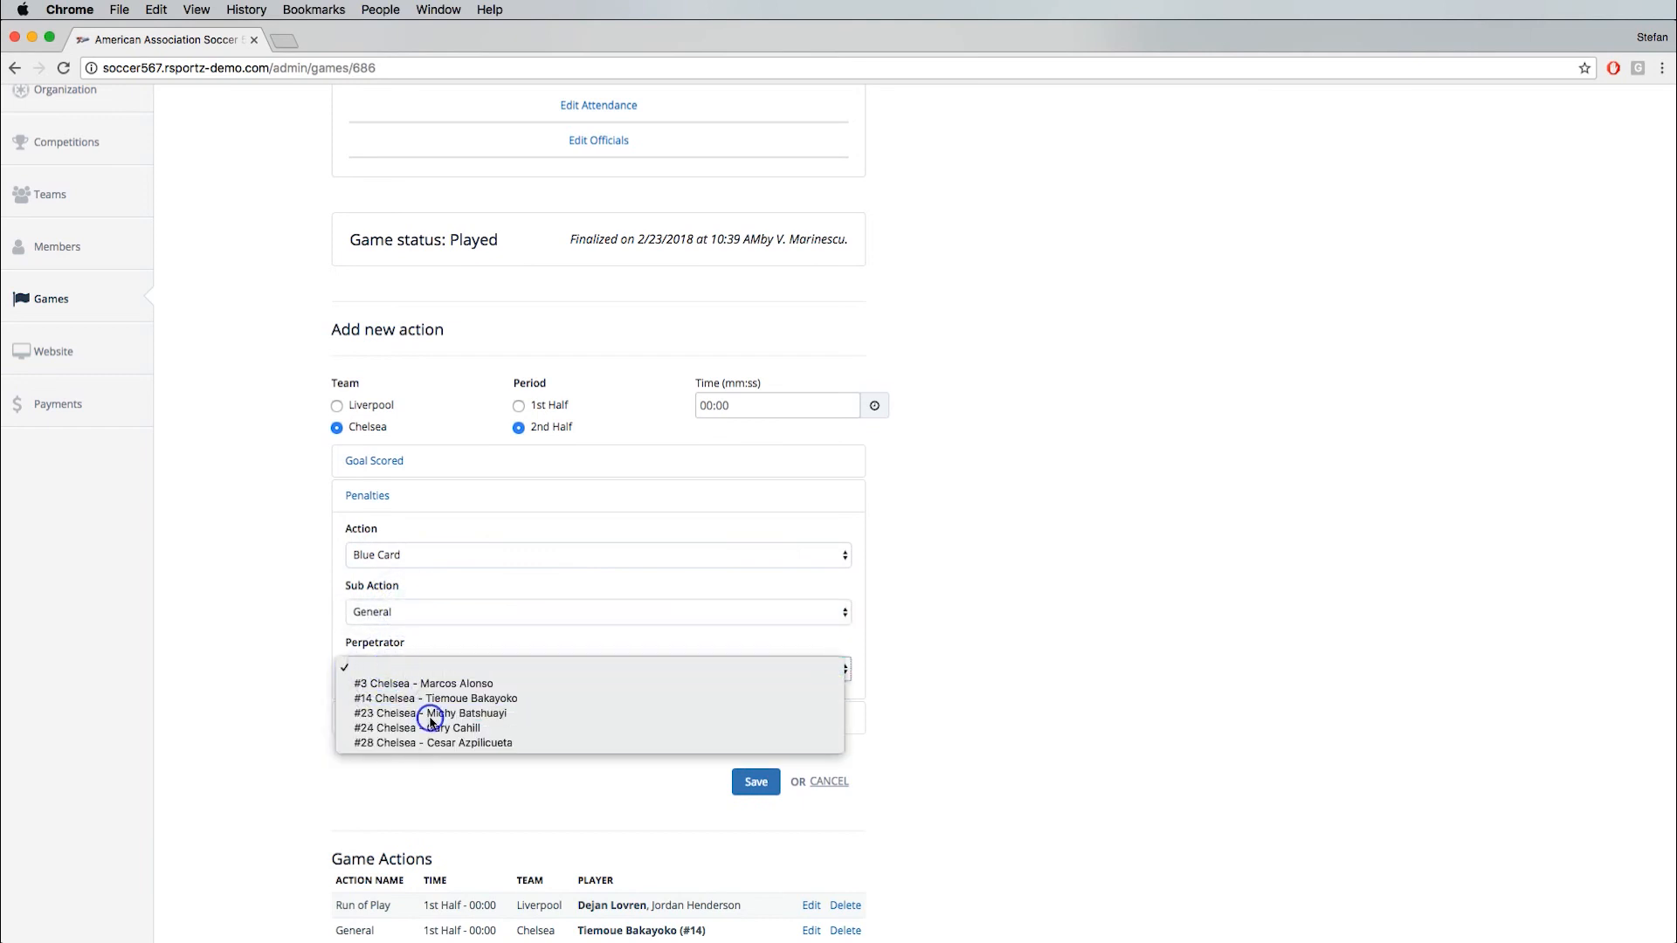
left_click(431, 714)
left_click(758, 785)
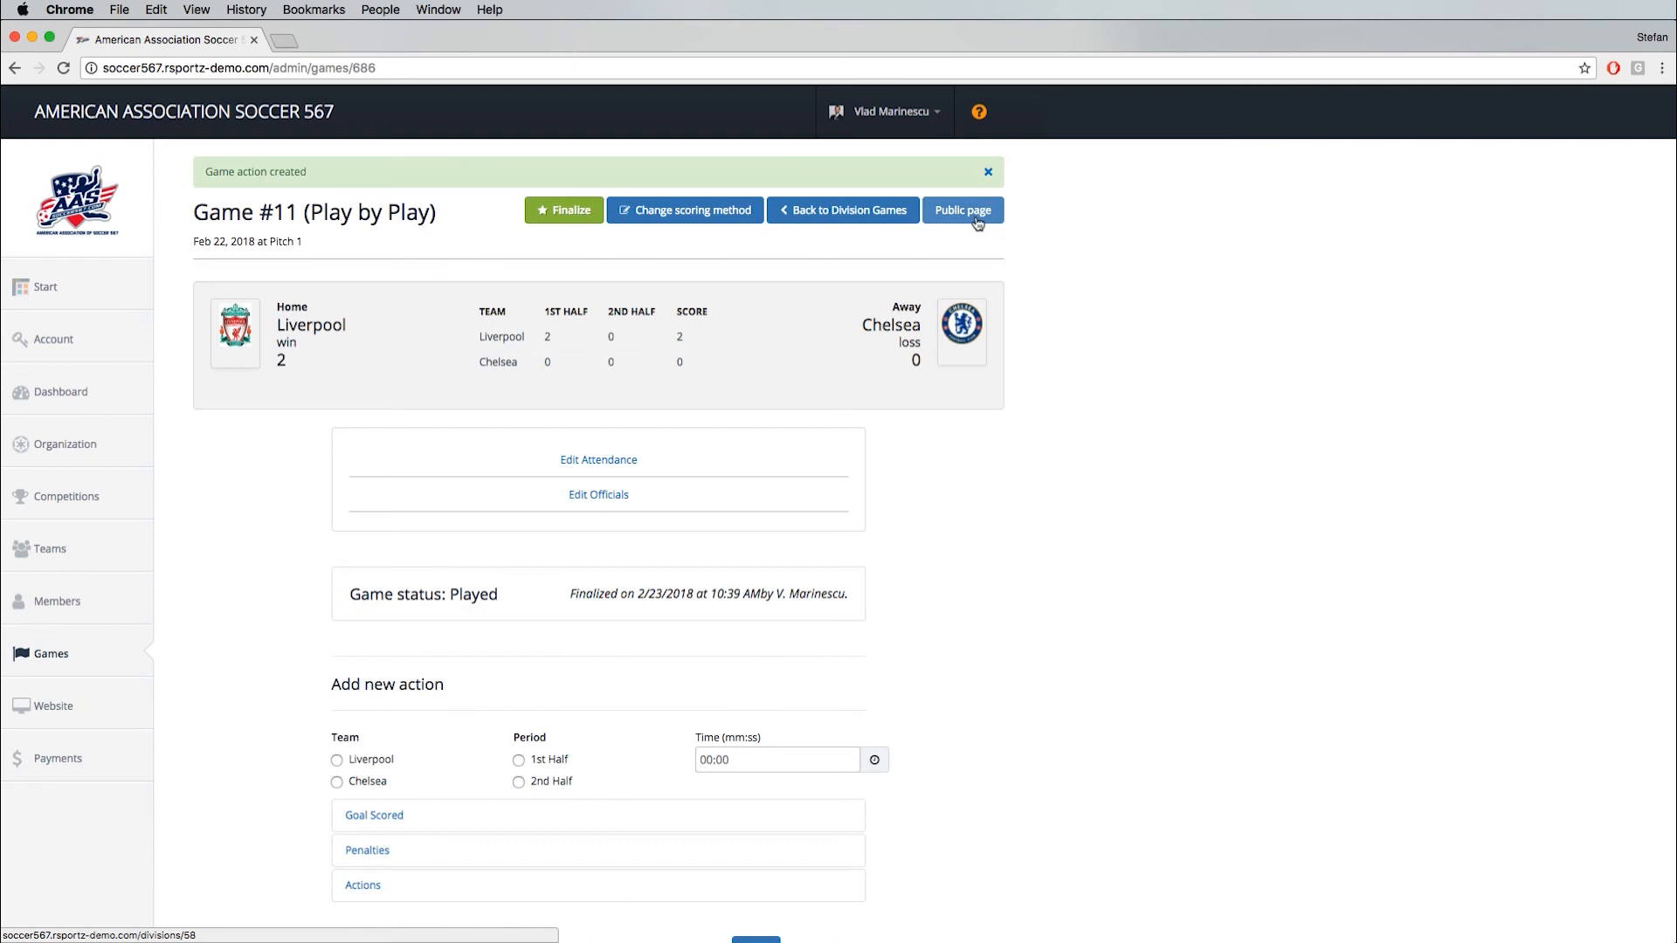
- Examine the score and action list on the public page of game 11, expand it to full view, and close it
left_click(977, 223)
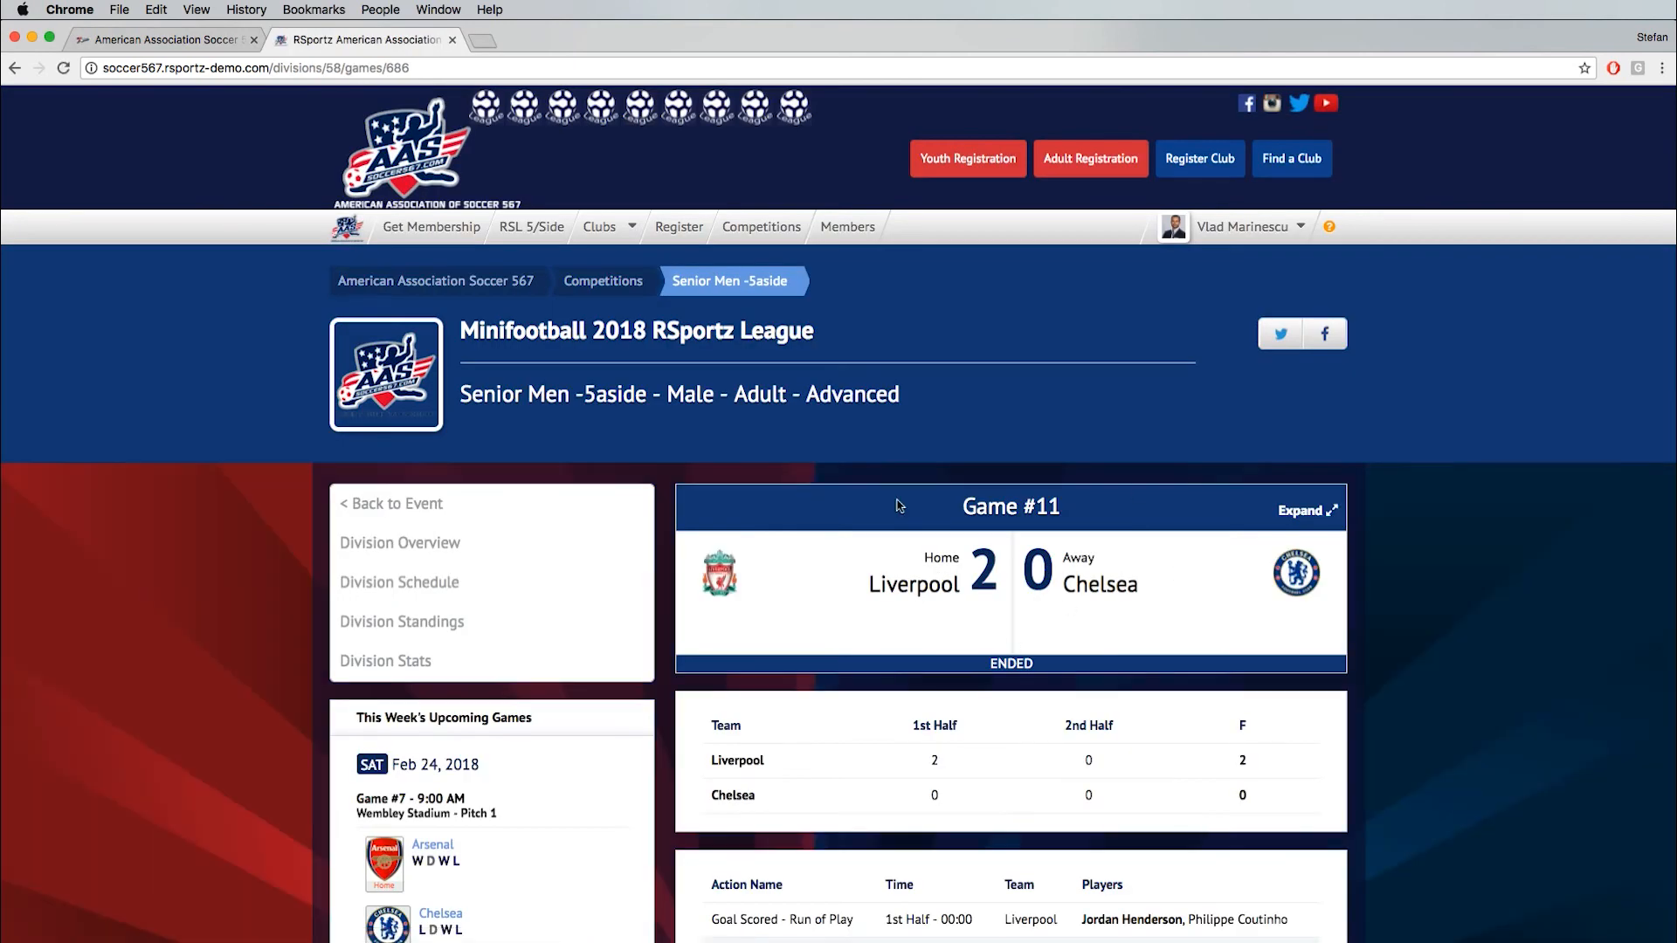
scroll(886, 548, "down", 3)
scroll(934, 657, "down", 3)
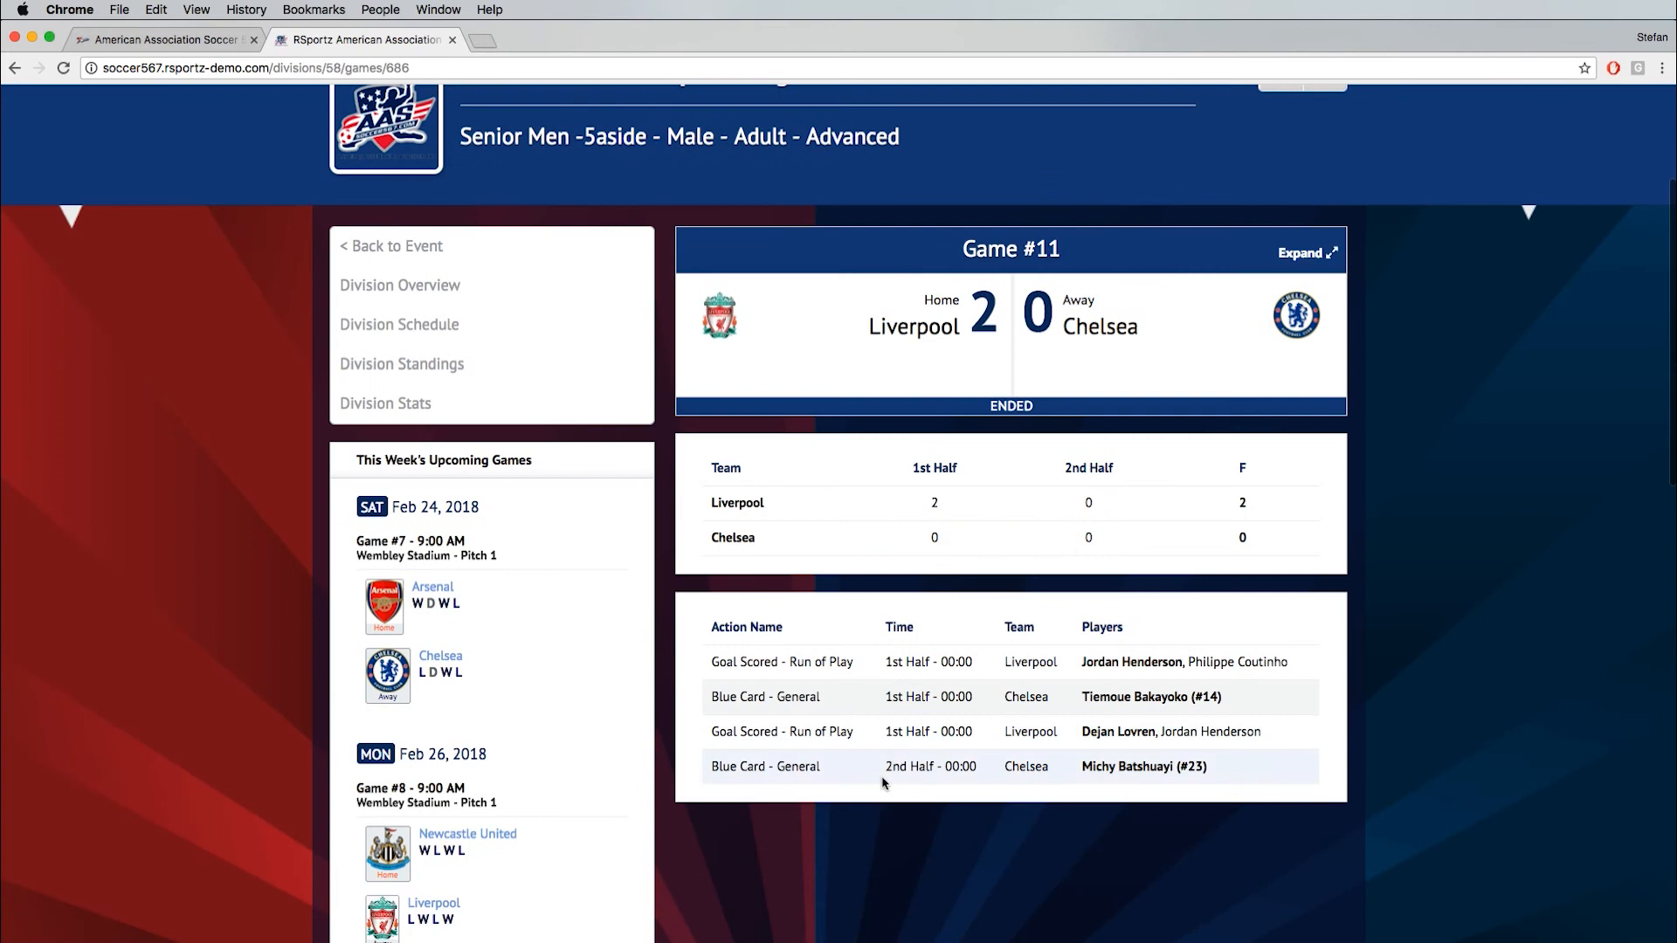
scroll(927, 485, "up", 3)
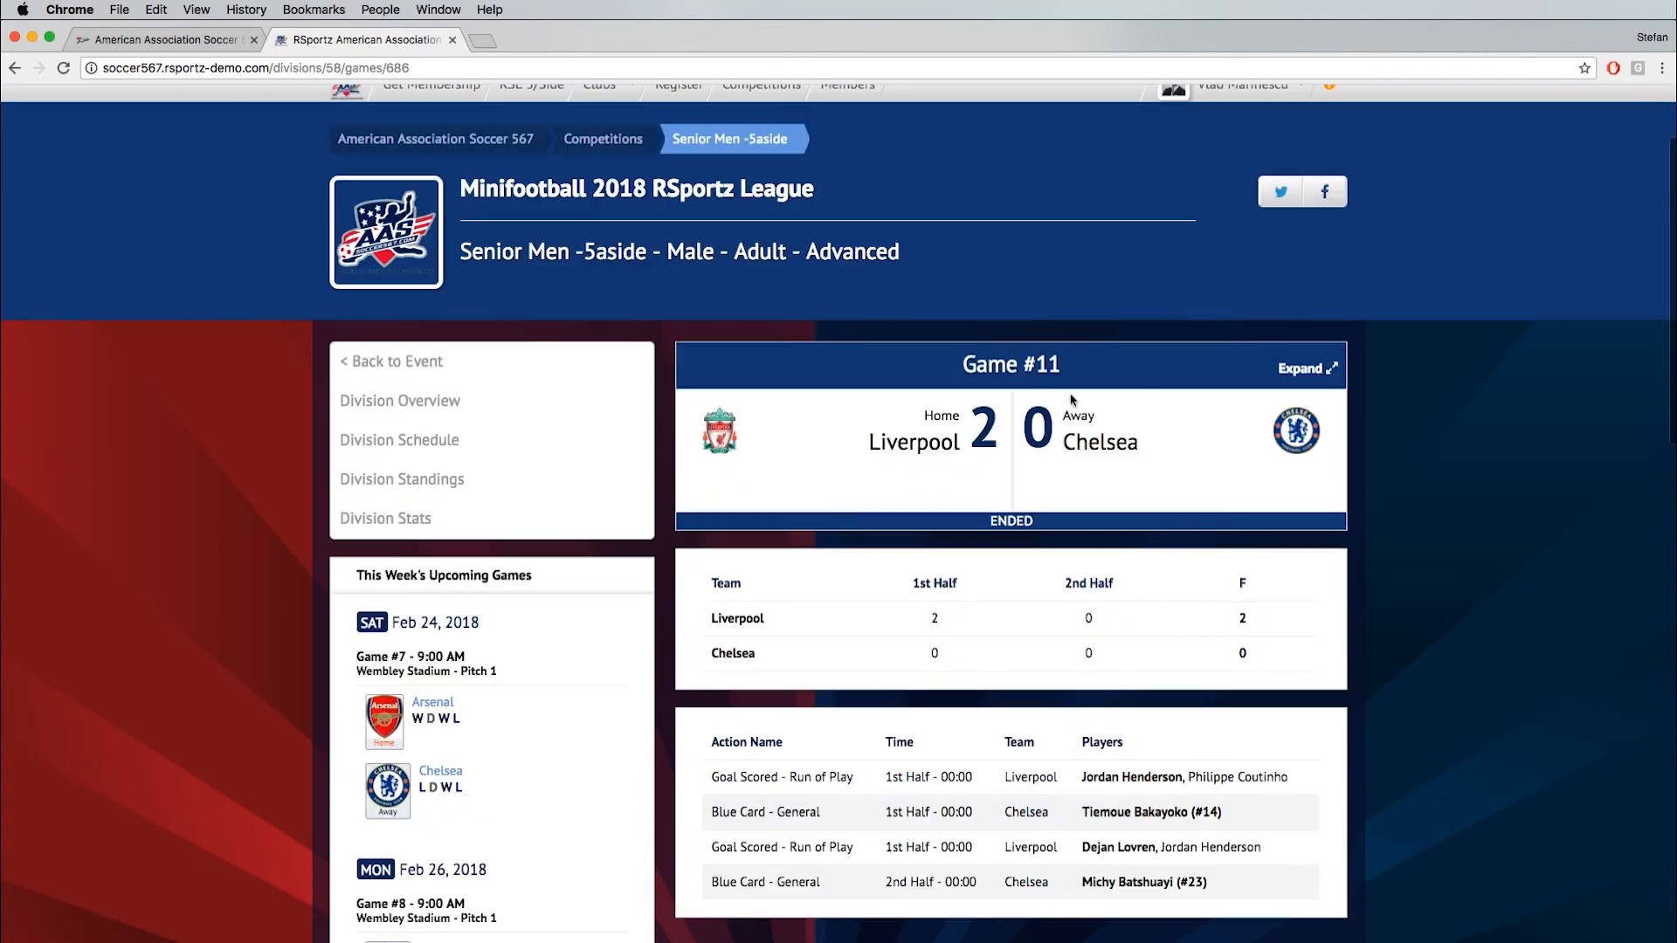
left_click(1300, 372)
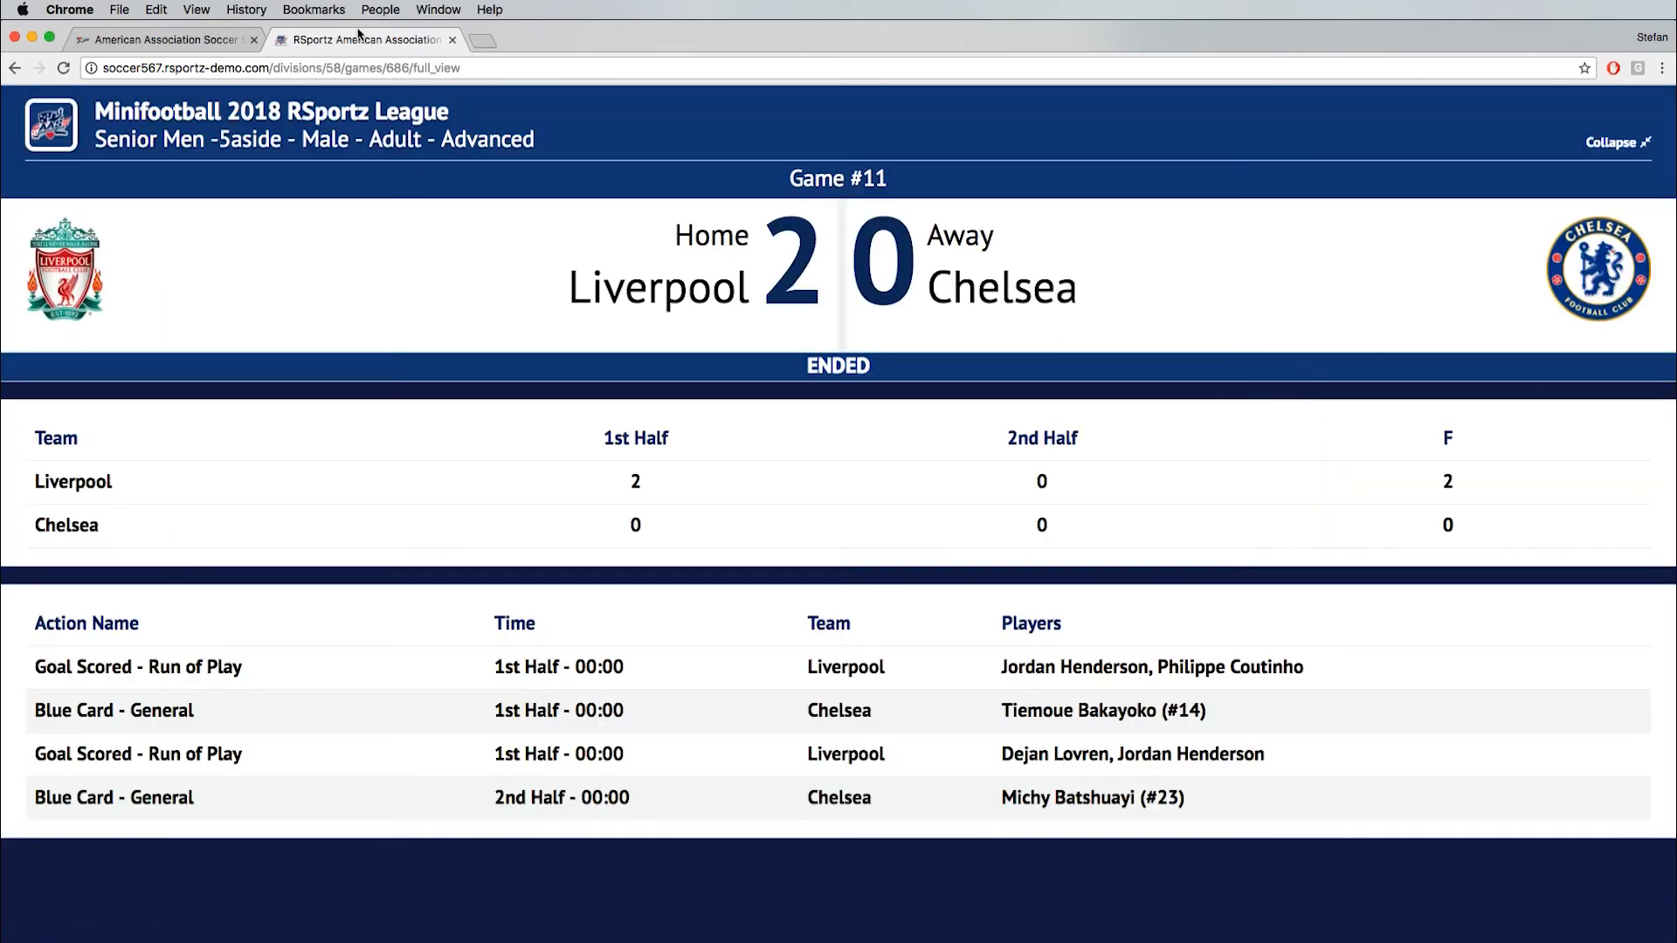
key("super+w")
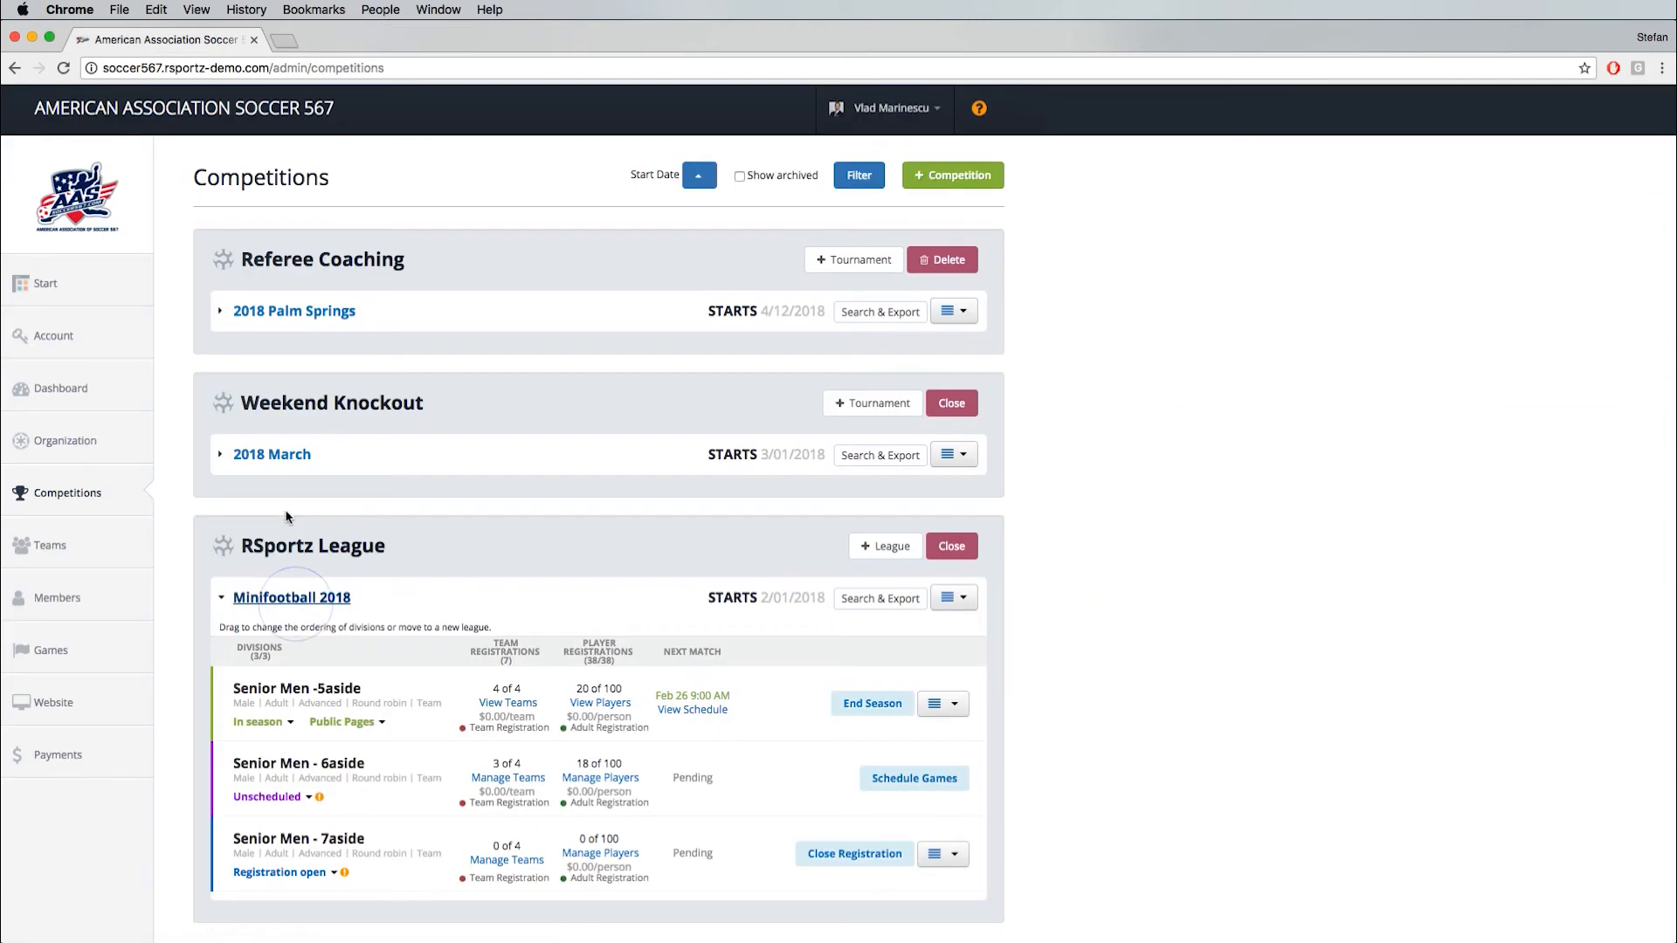
- Look through the public page options of the Senior Men -5aside division in the competitions list
scroll(261, 620, "down", 2)
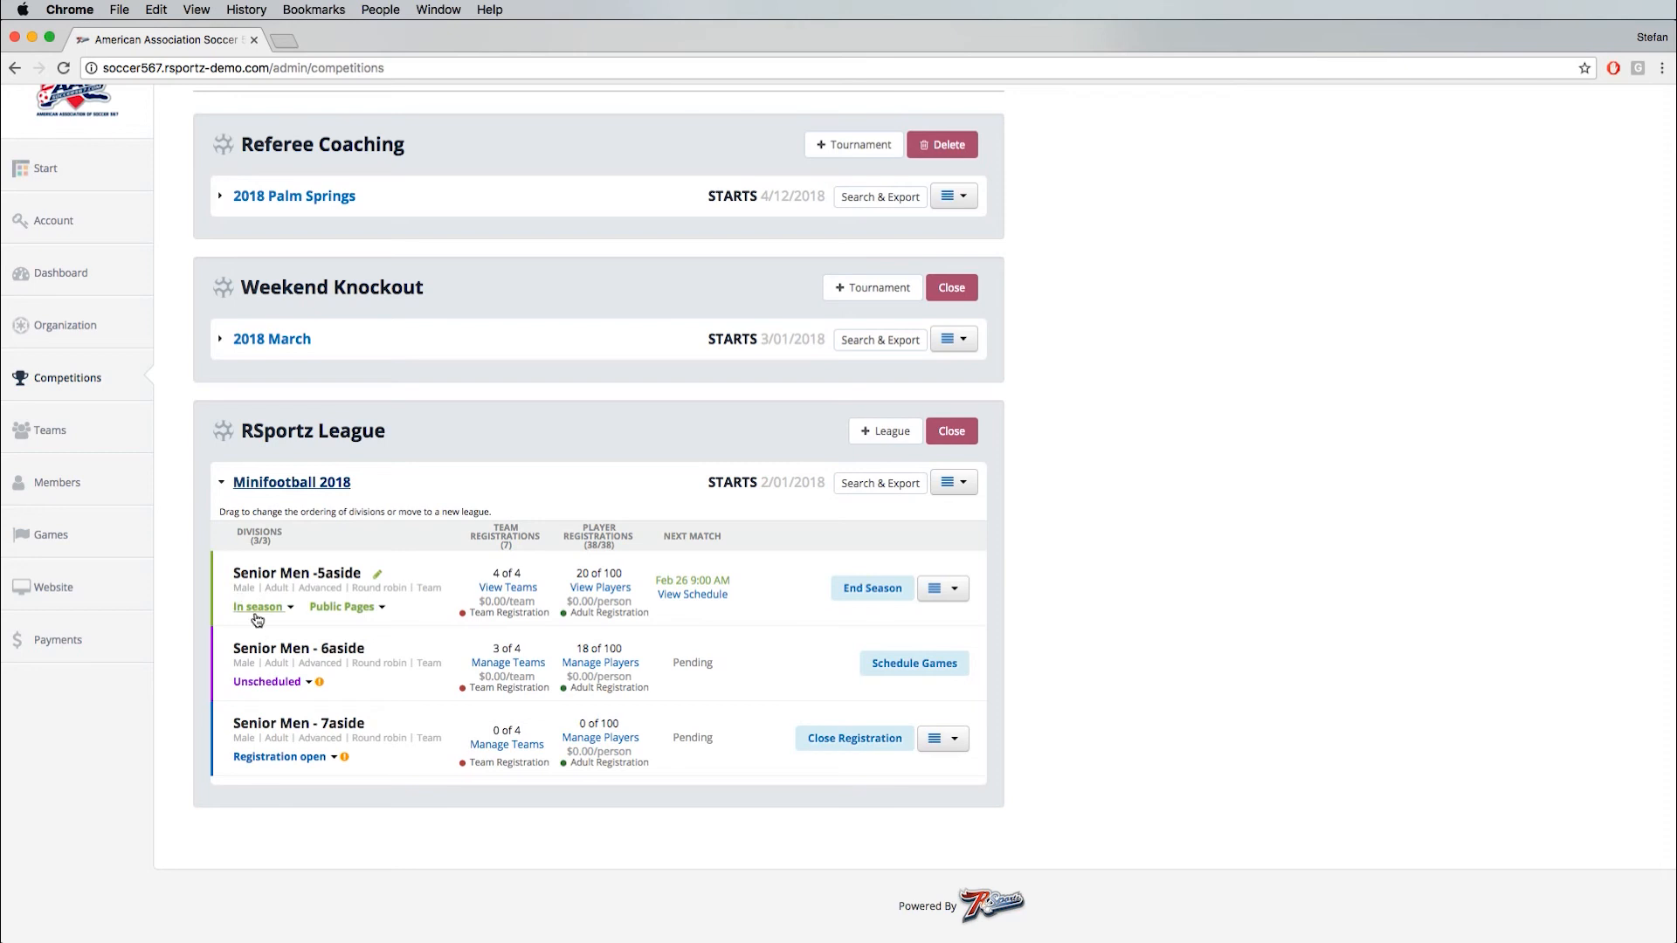
left_click(337, 607)
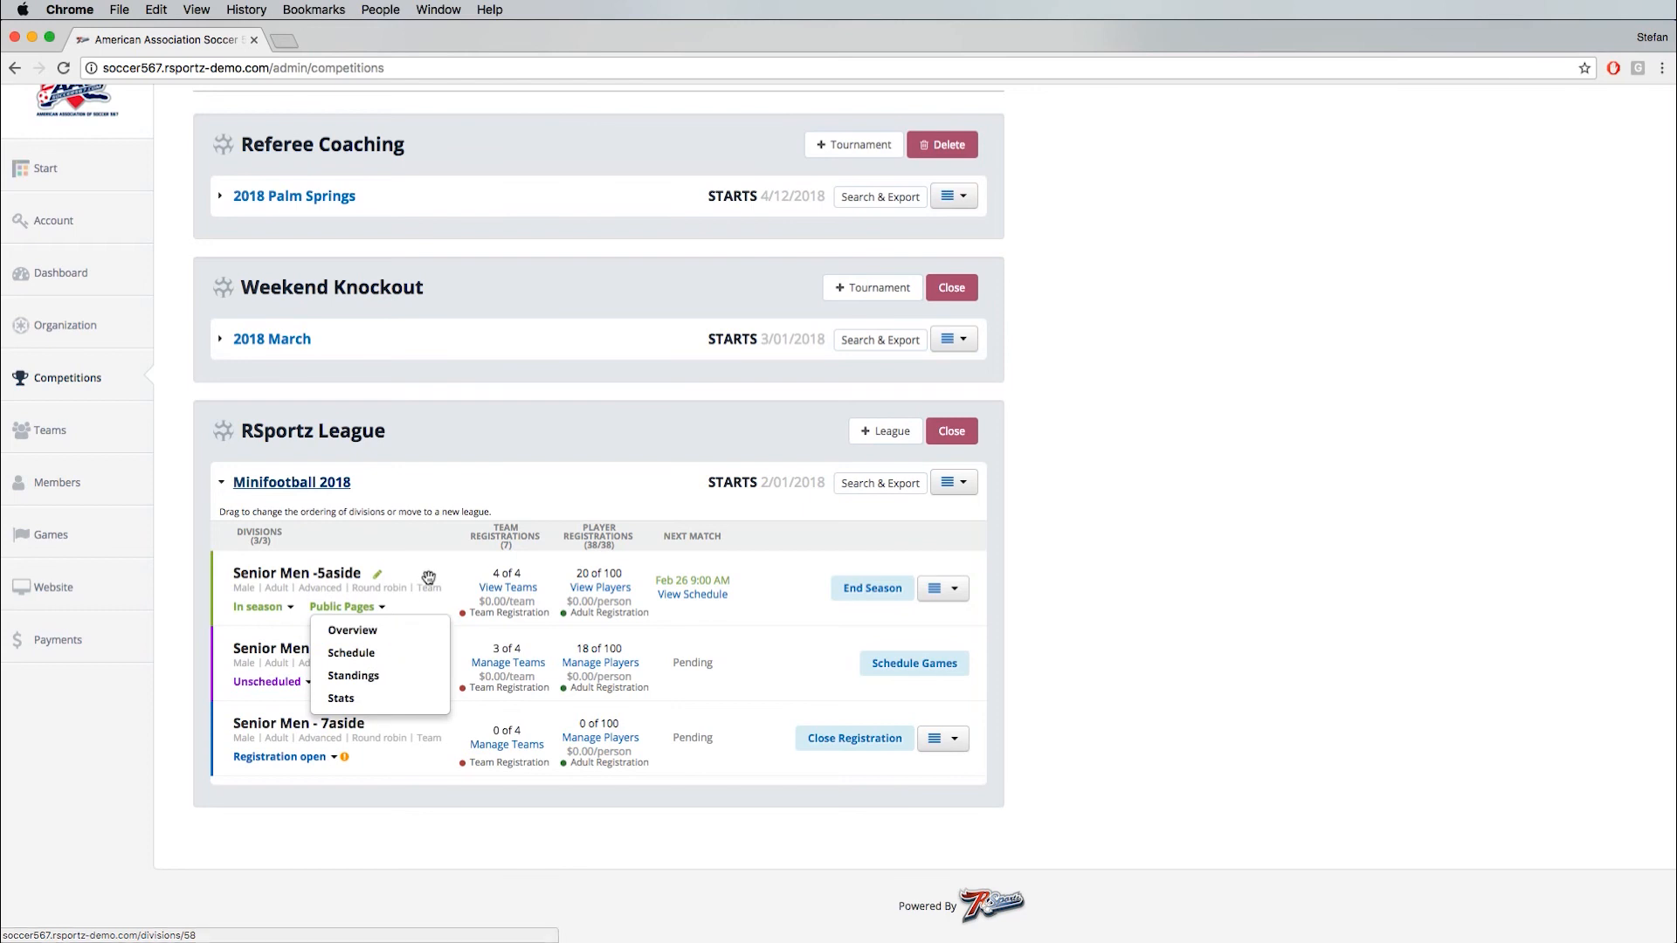
left_click(790, 593)
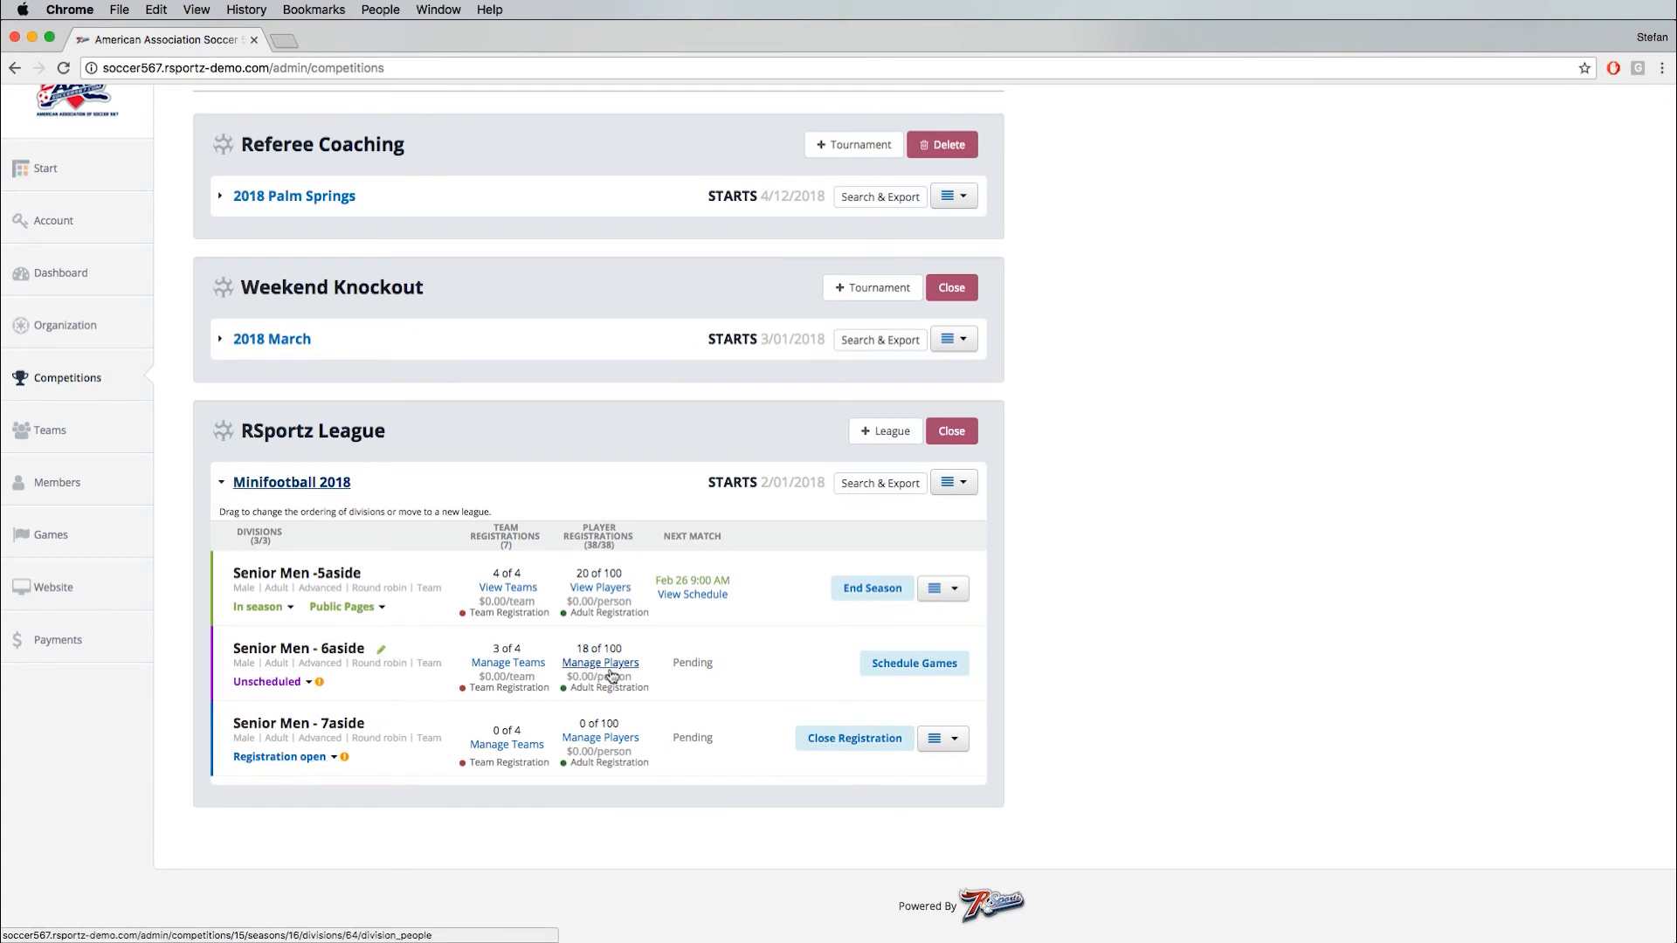
- Start scheduling games for the Senior Men - 6aside division of Minifootball 2018 and confirm the request
left_click(942, 664)
scroll(941, 663, "up", 1)
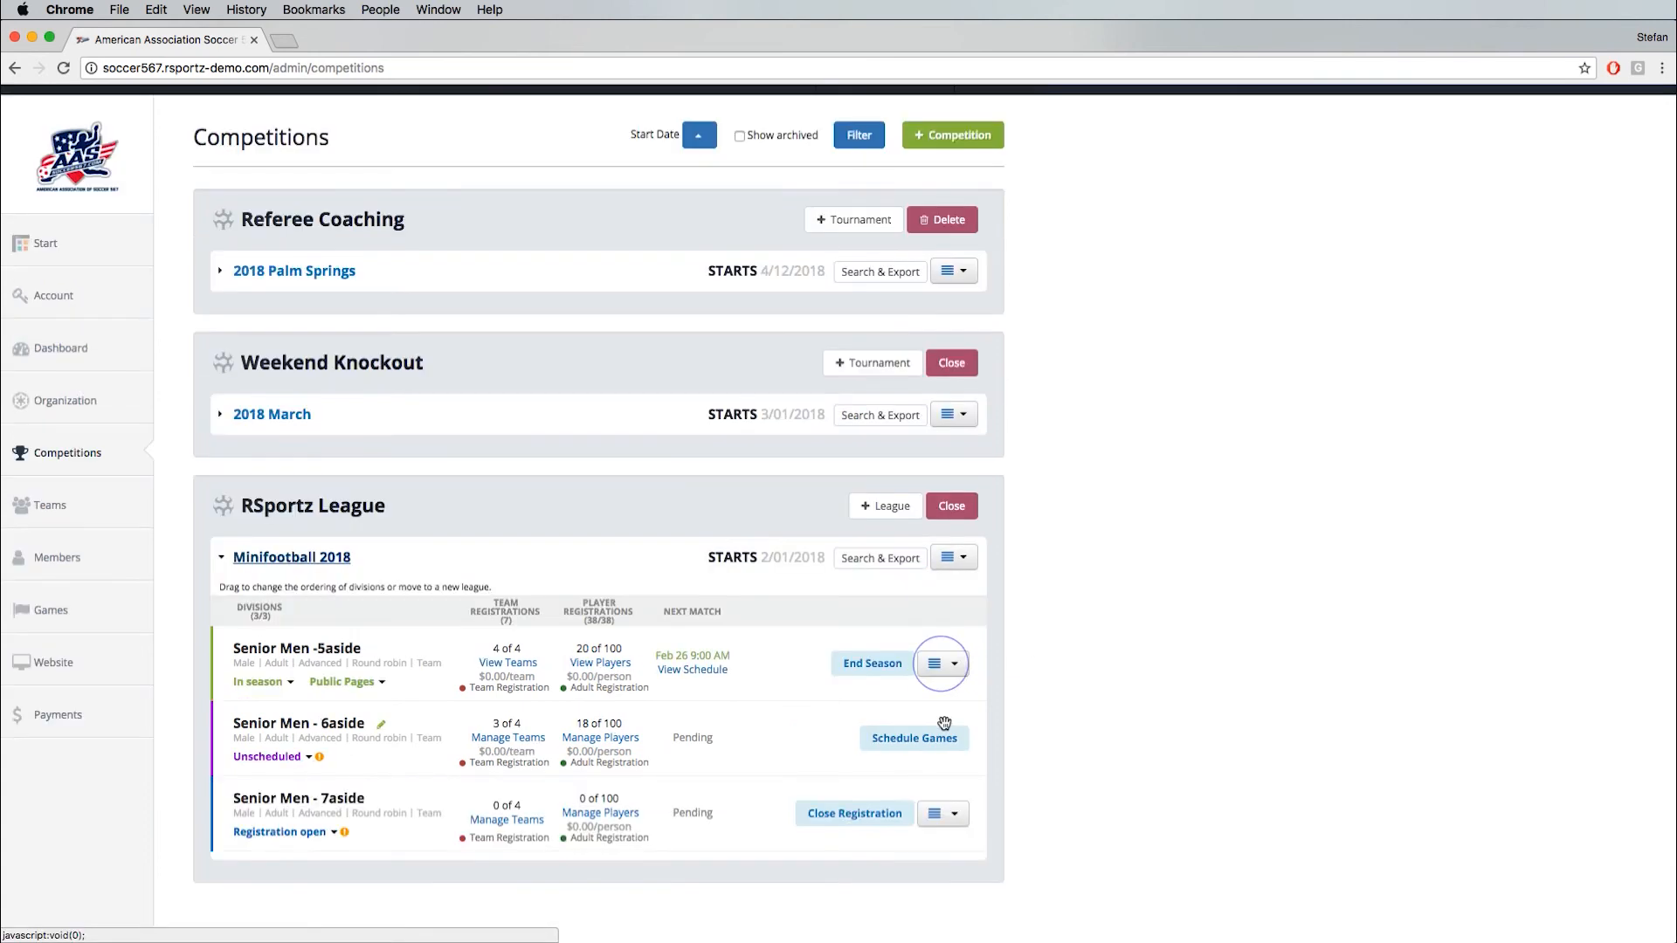
left_click(933, 745)
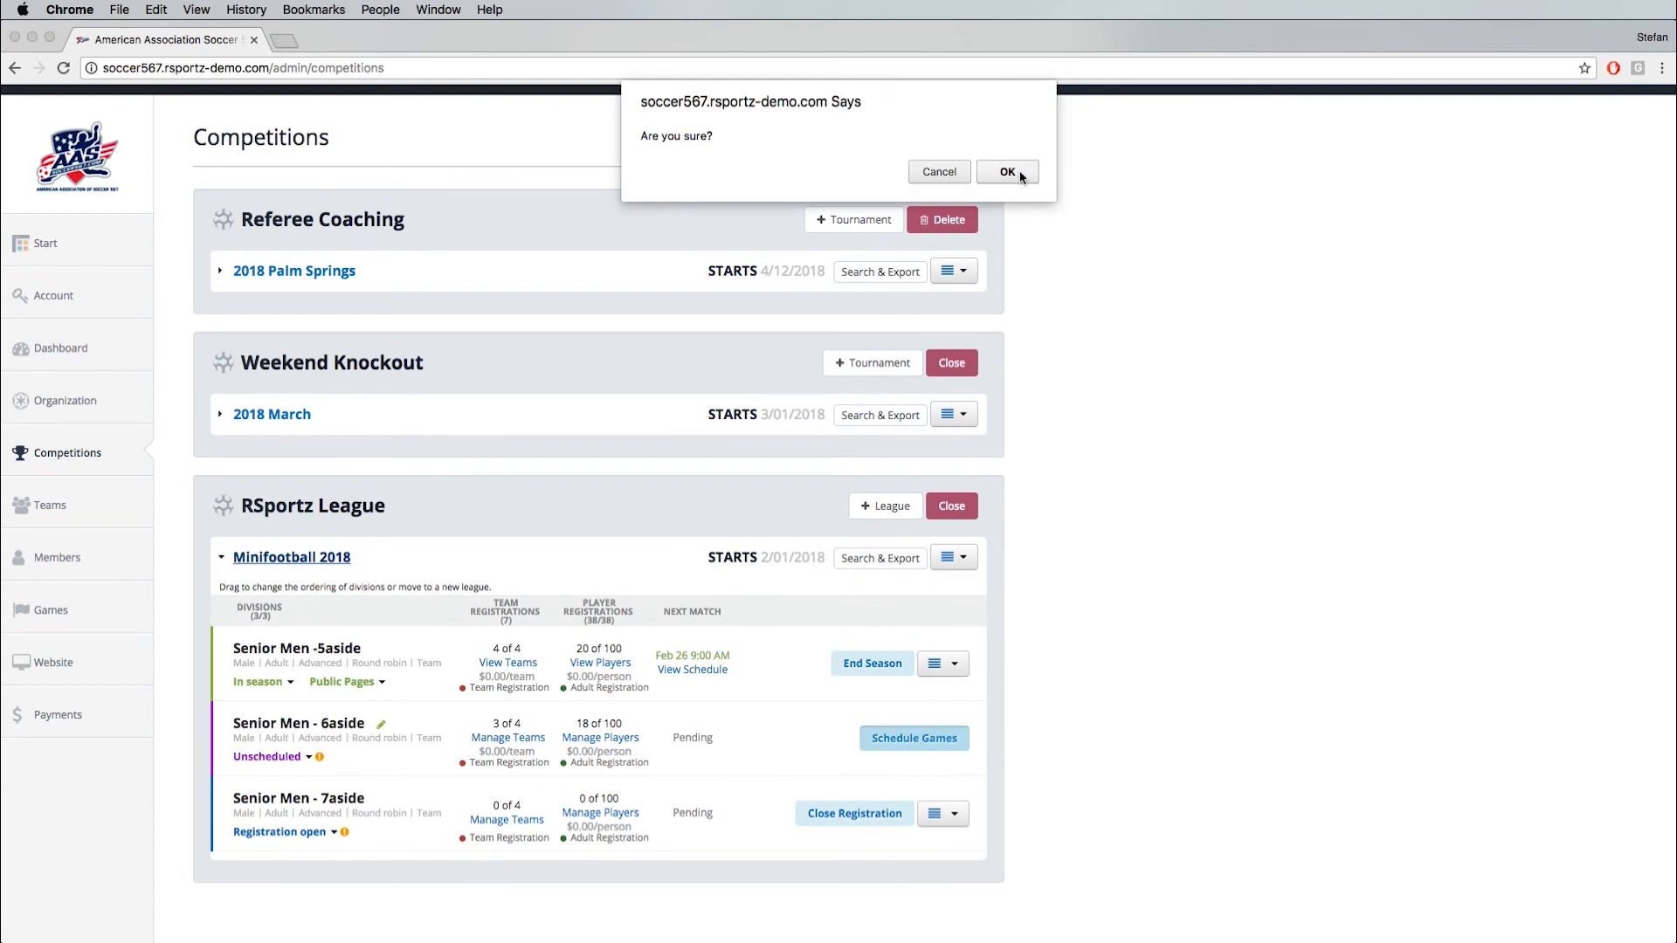
left_click(1020, 175)
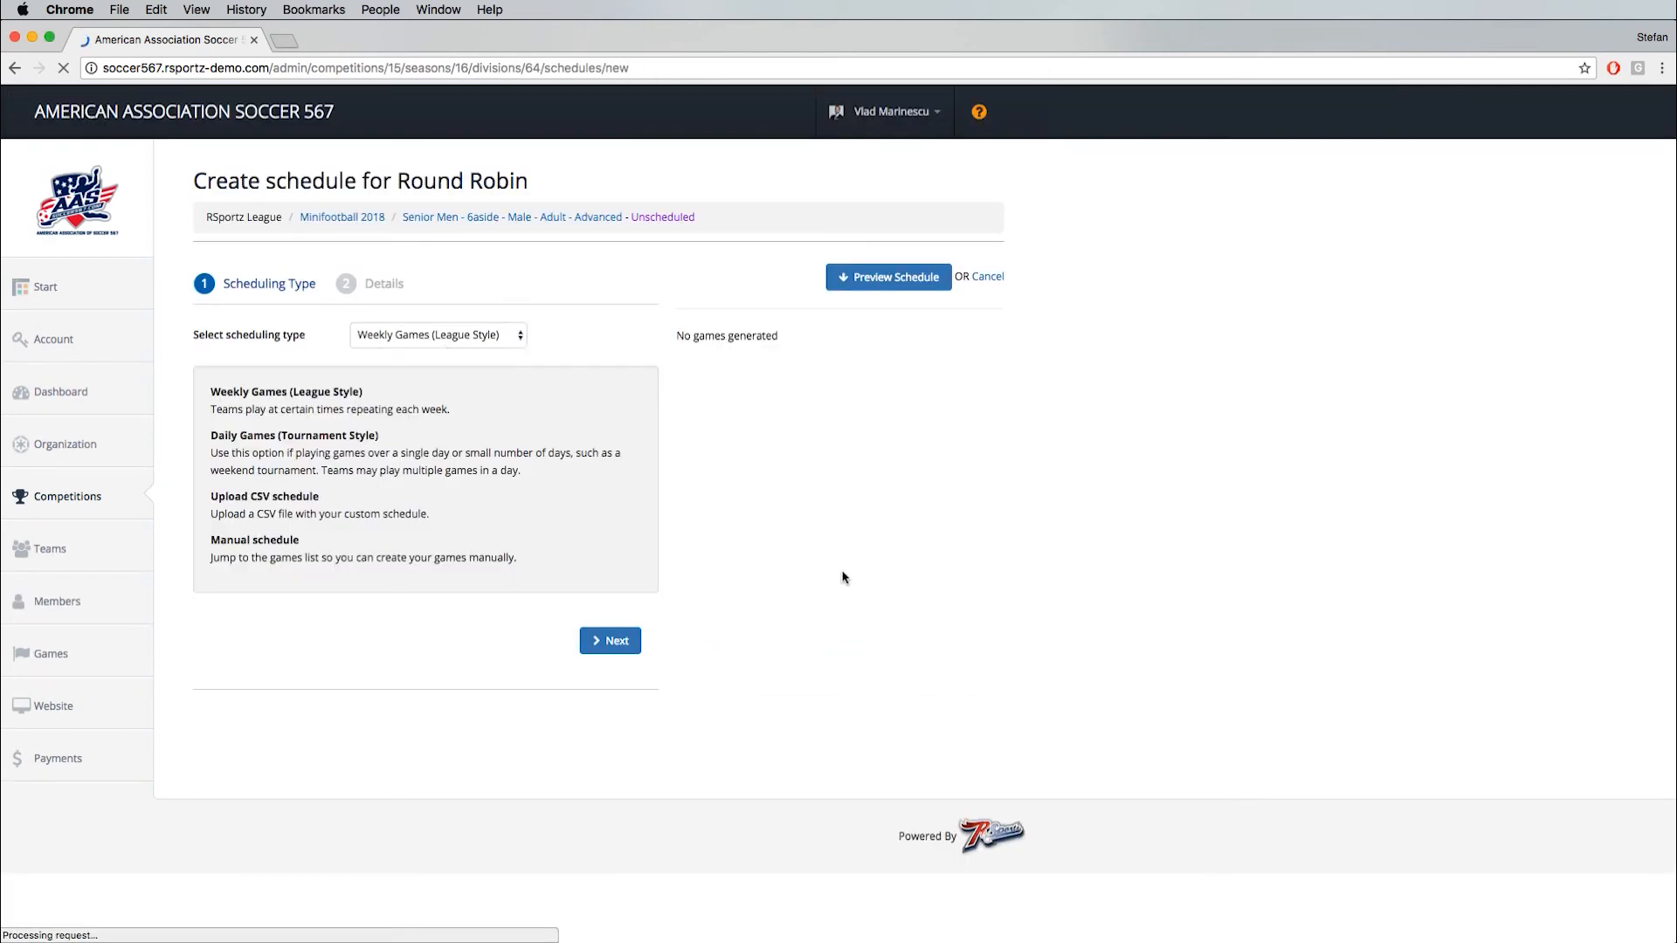
- Choose Weekly Games (League Style) as the scheduling type and continue to the schedule details
left_click(449, 335)
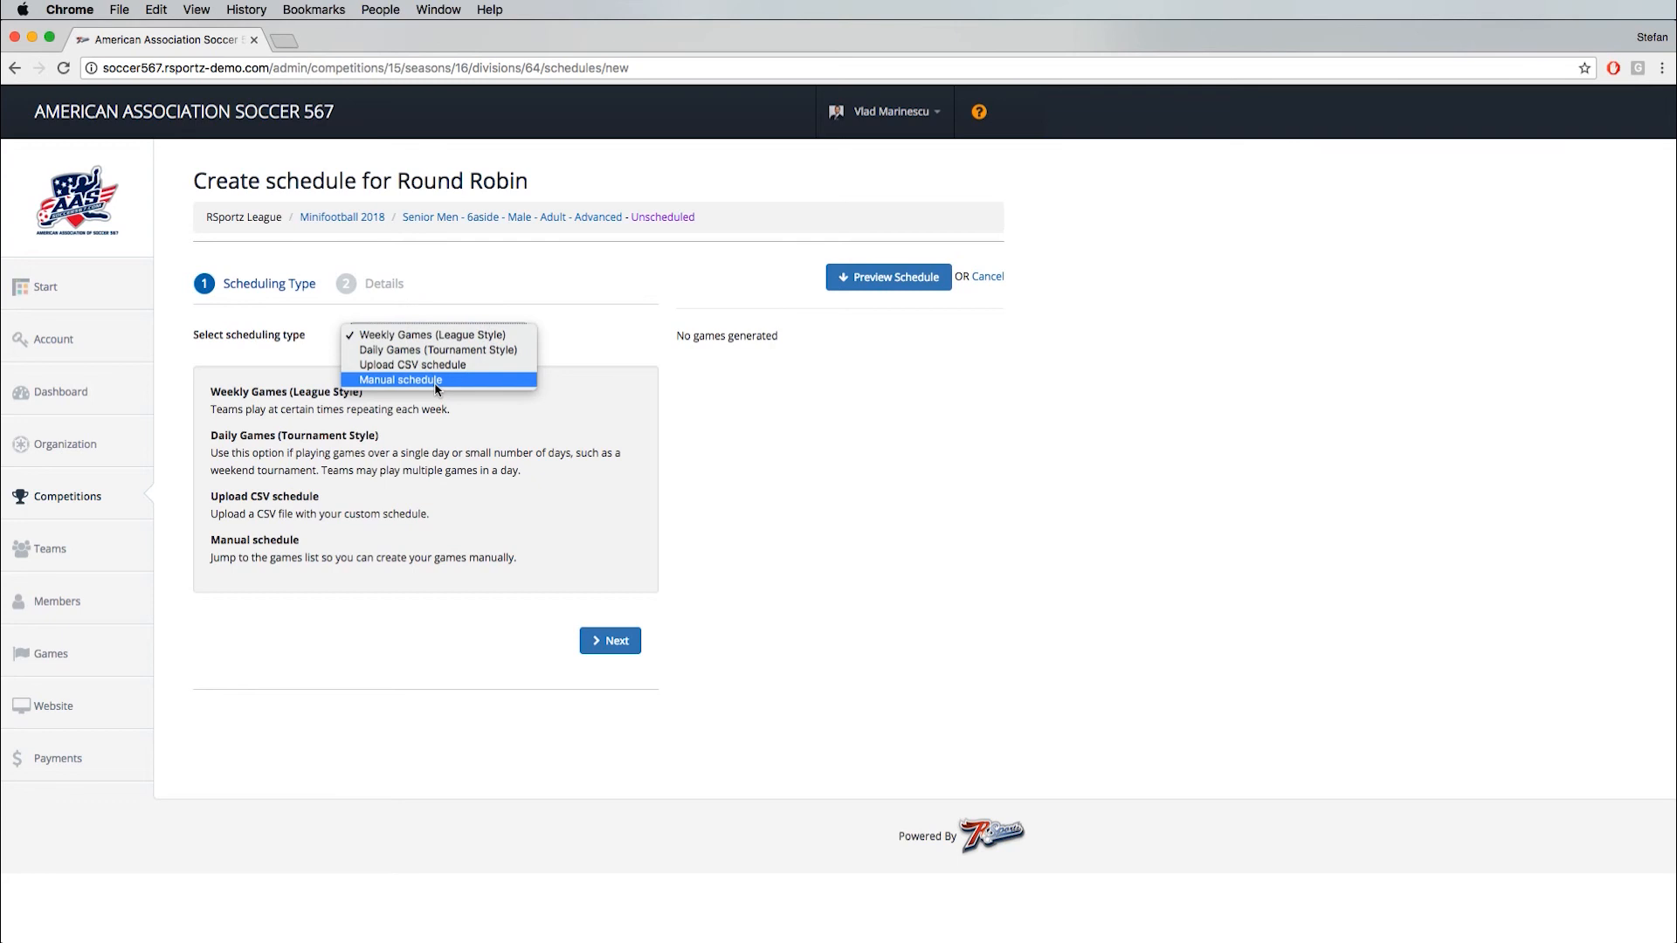
left_click(447, 334)
left_click(616, 643)
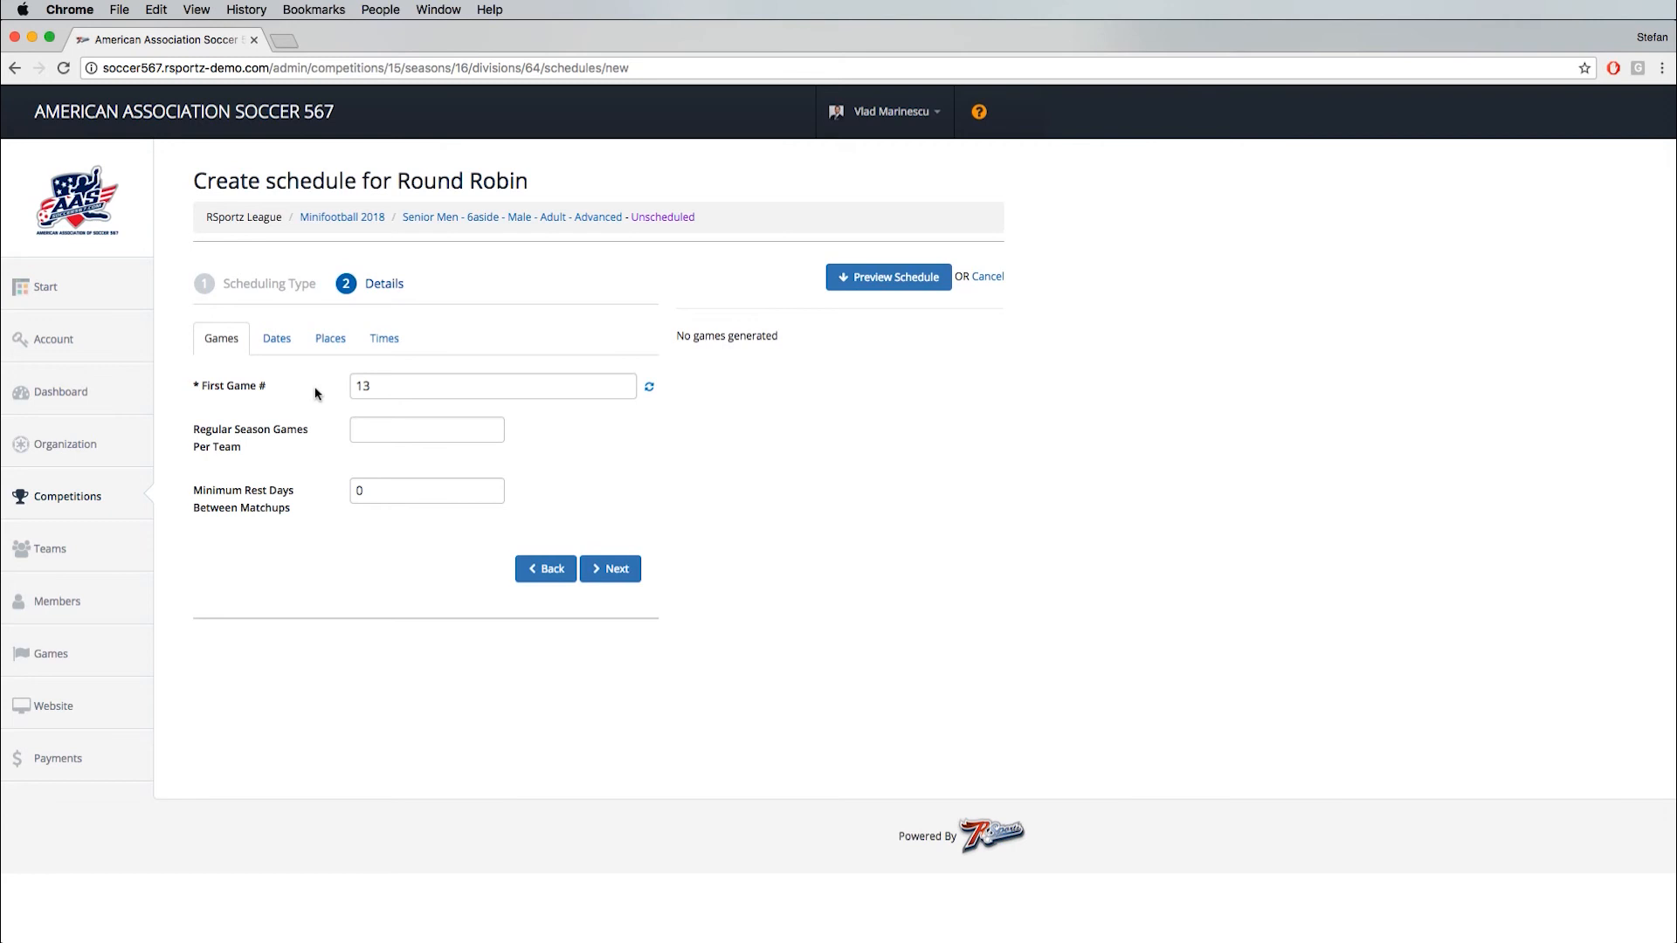
- Set the regular season games per team to 10 and the first game date to 3/13/2018
left_click(393, 433)
type("10")
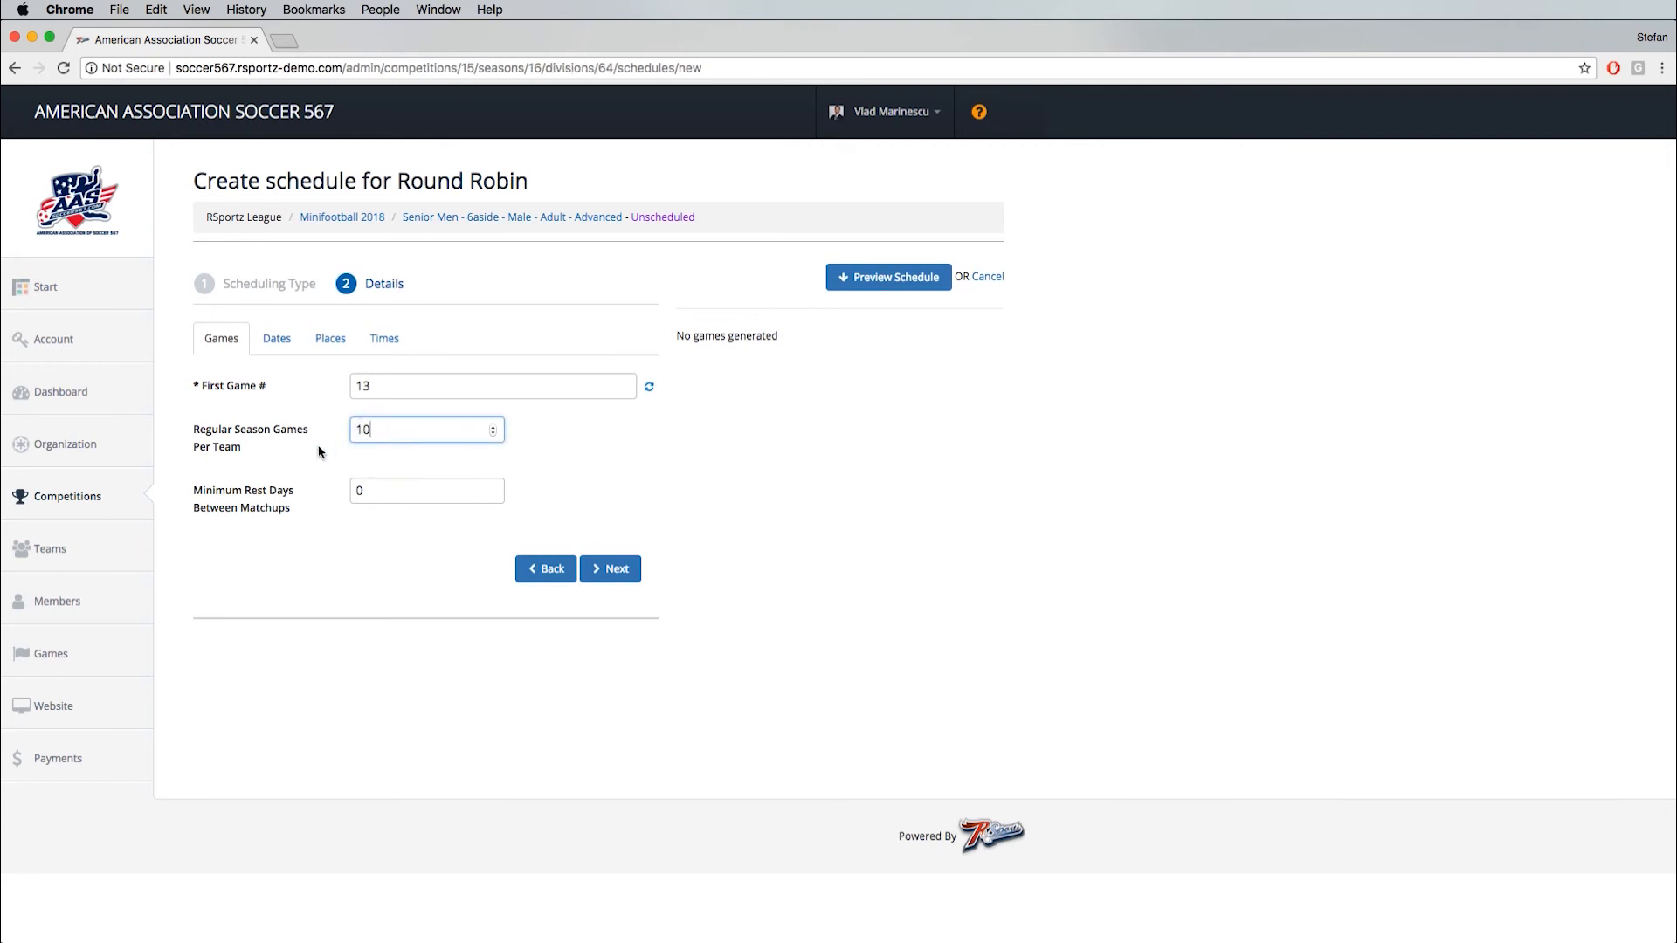
left_click(288, 341)
left_click(378, 386)
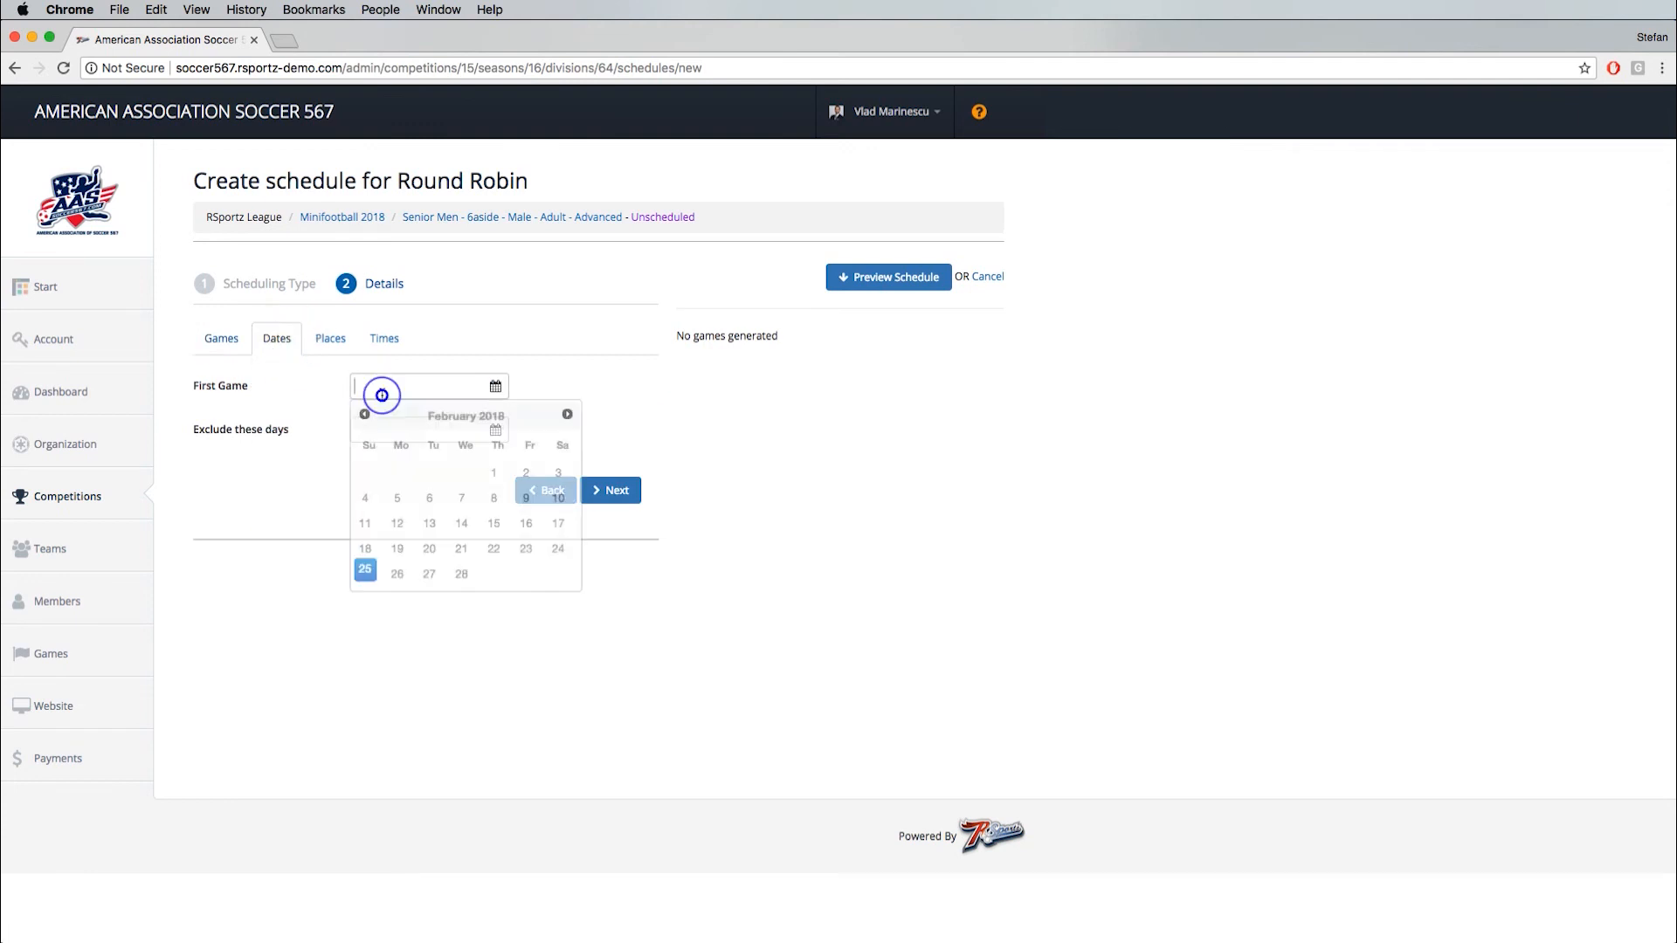
left_click(565, 417)
left_click(456, 523)
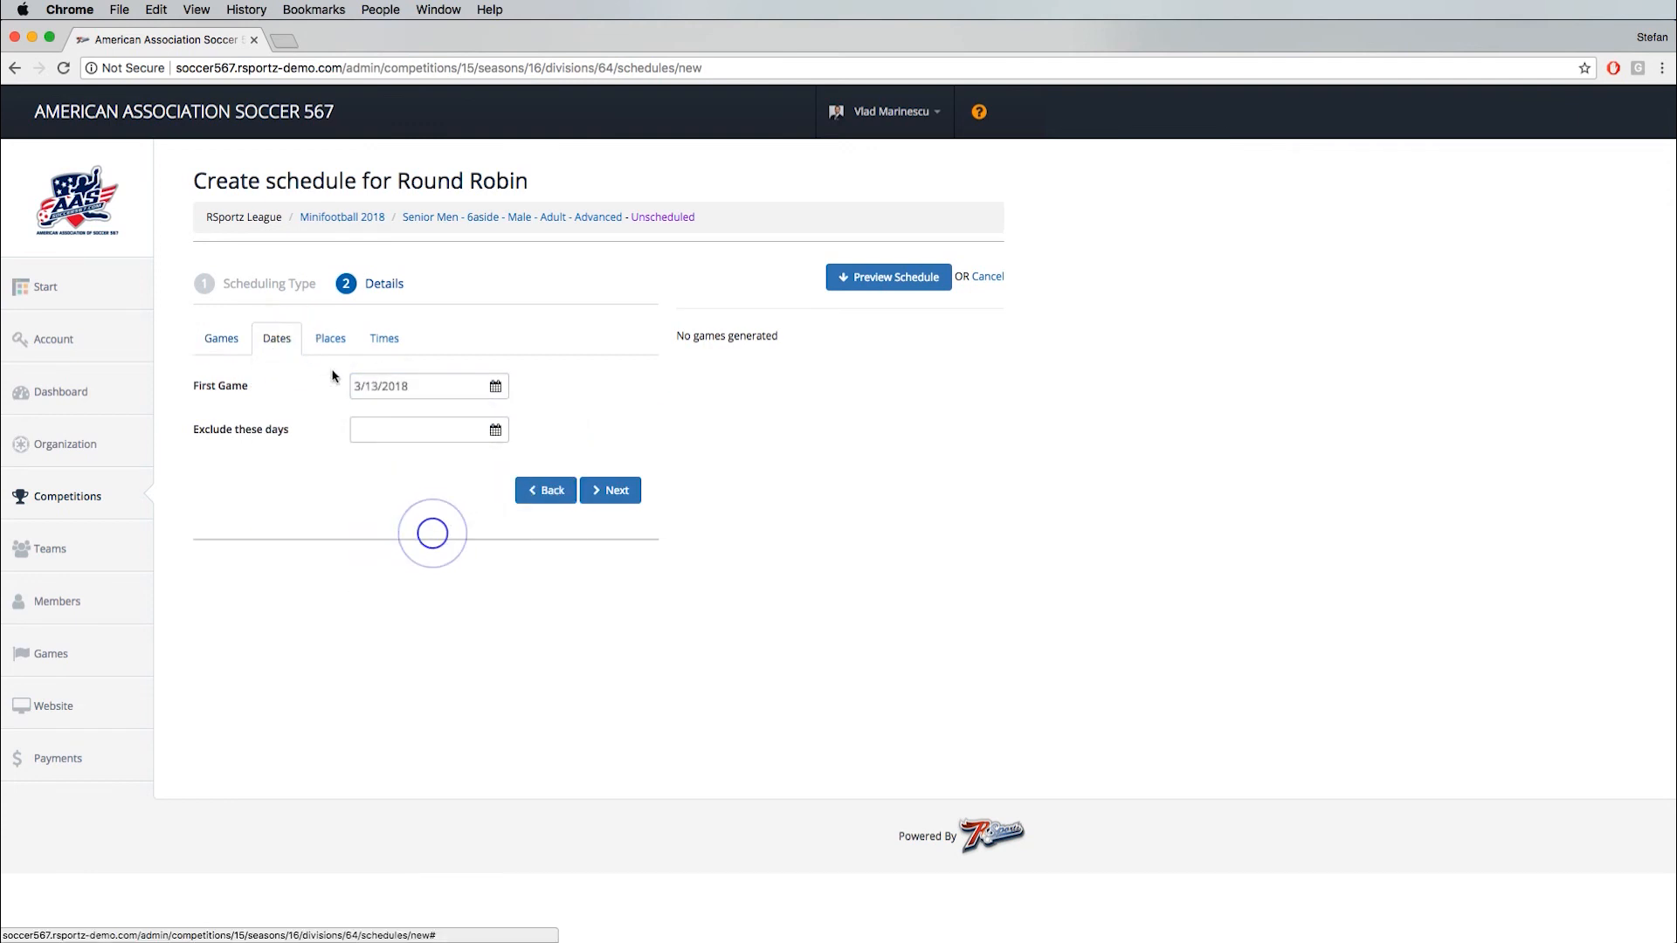
- Select Pitch 2 and Pitch 1 at Wembley Stadium as the game places and continue to the playing times
left_click(331, 340)
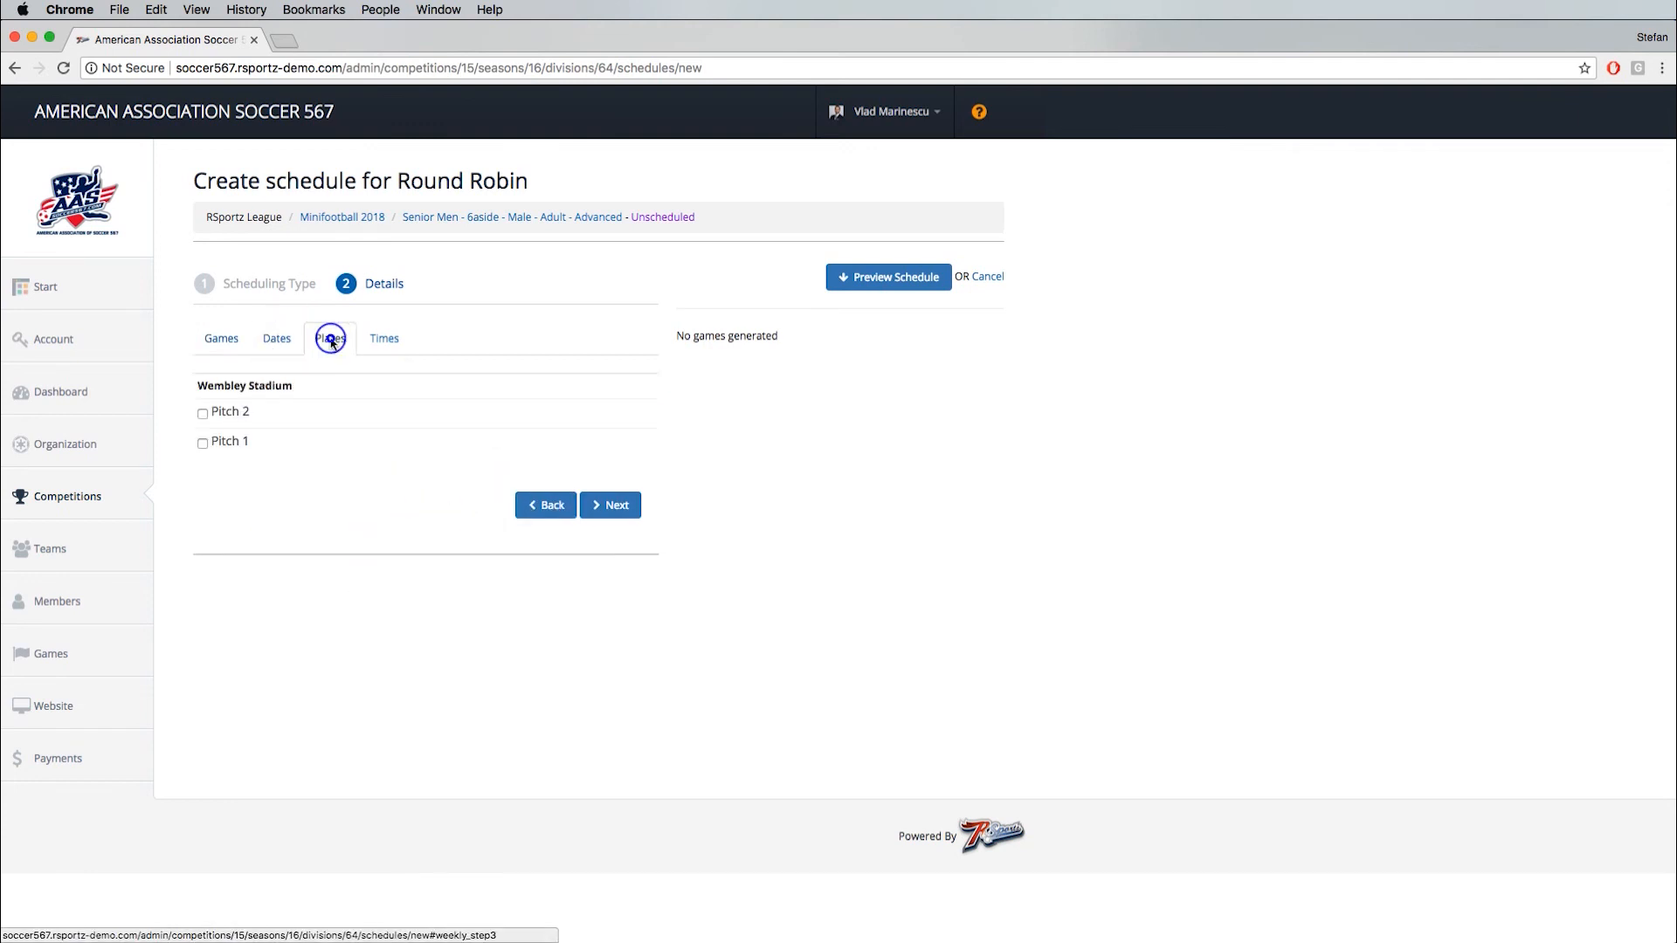
left_click(201, 413)
left_click(204, 444)
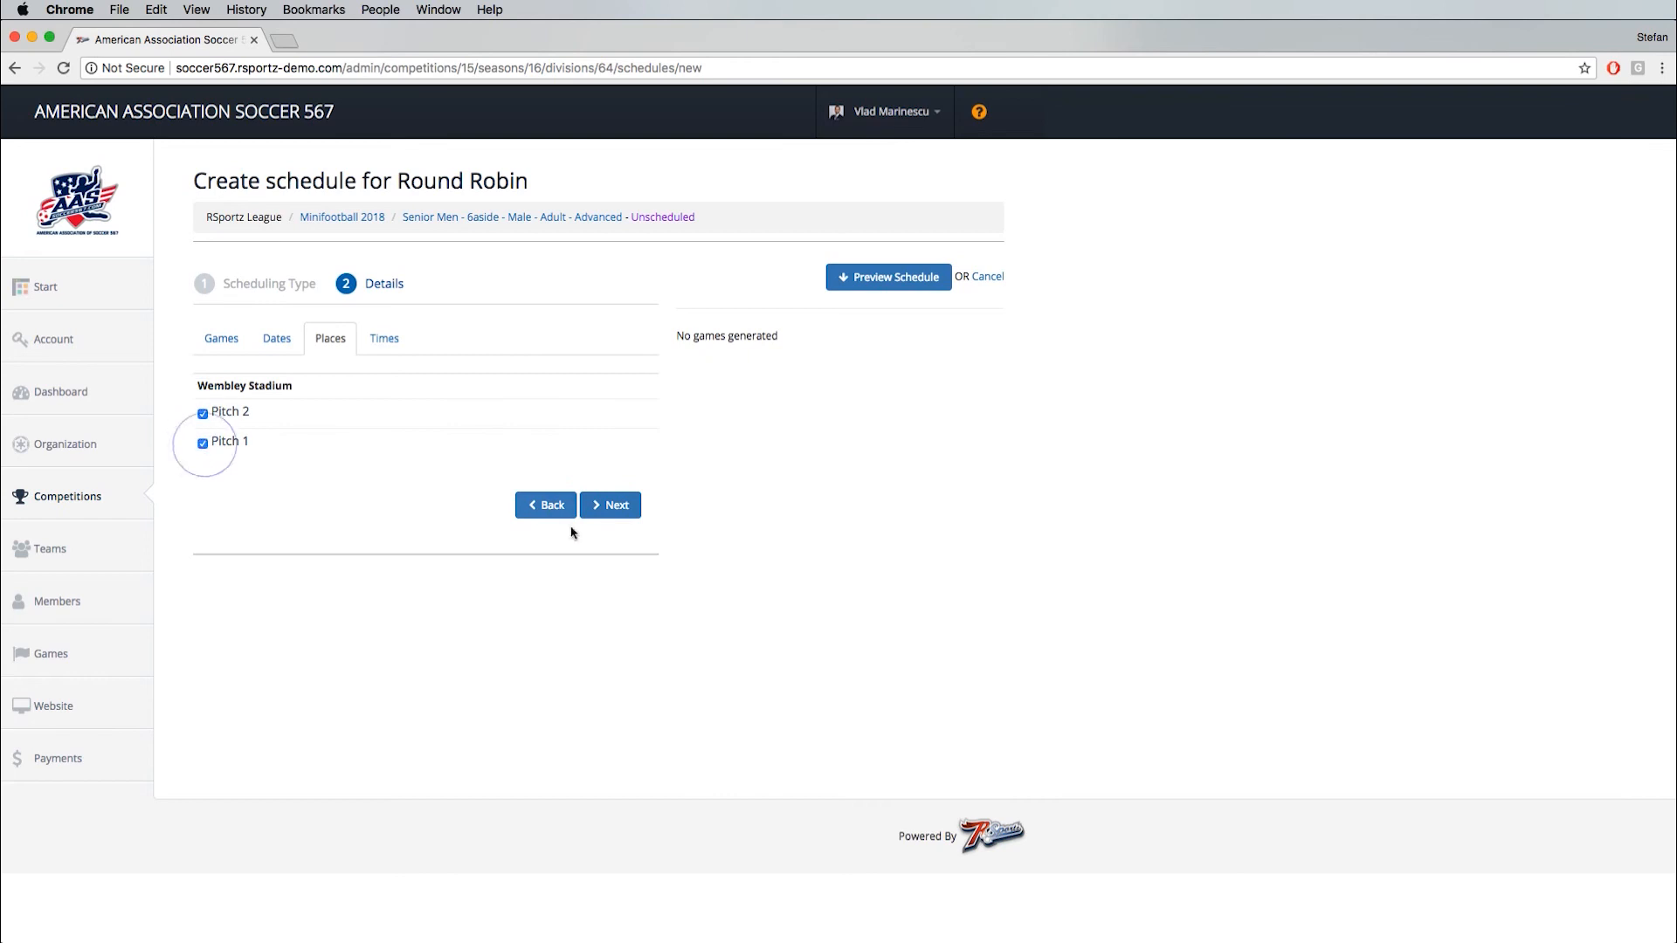
left_click(621, 506)
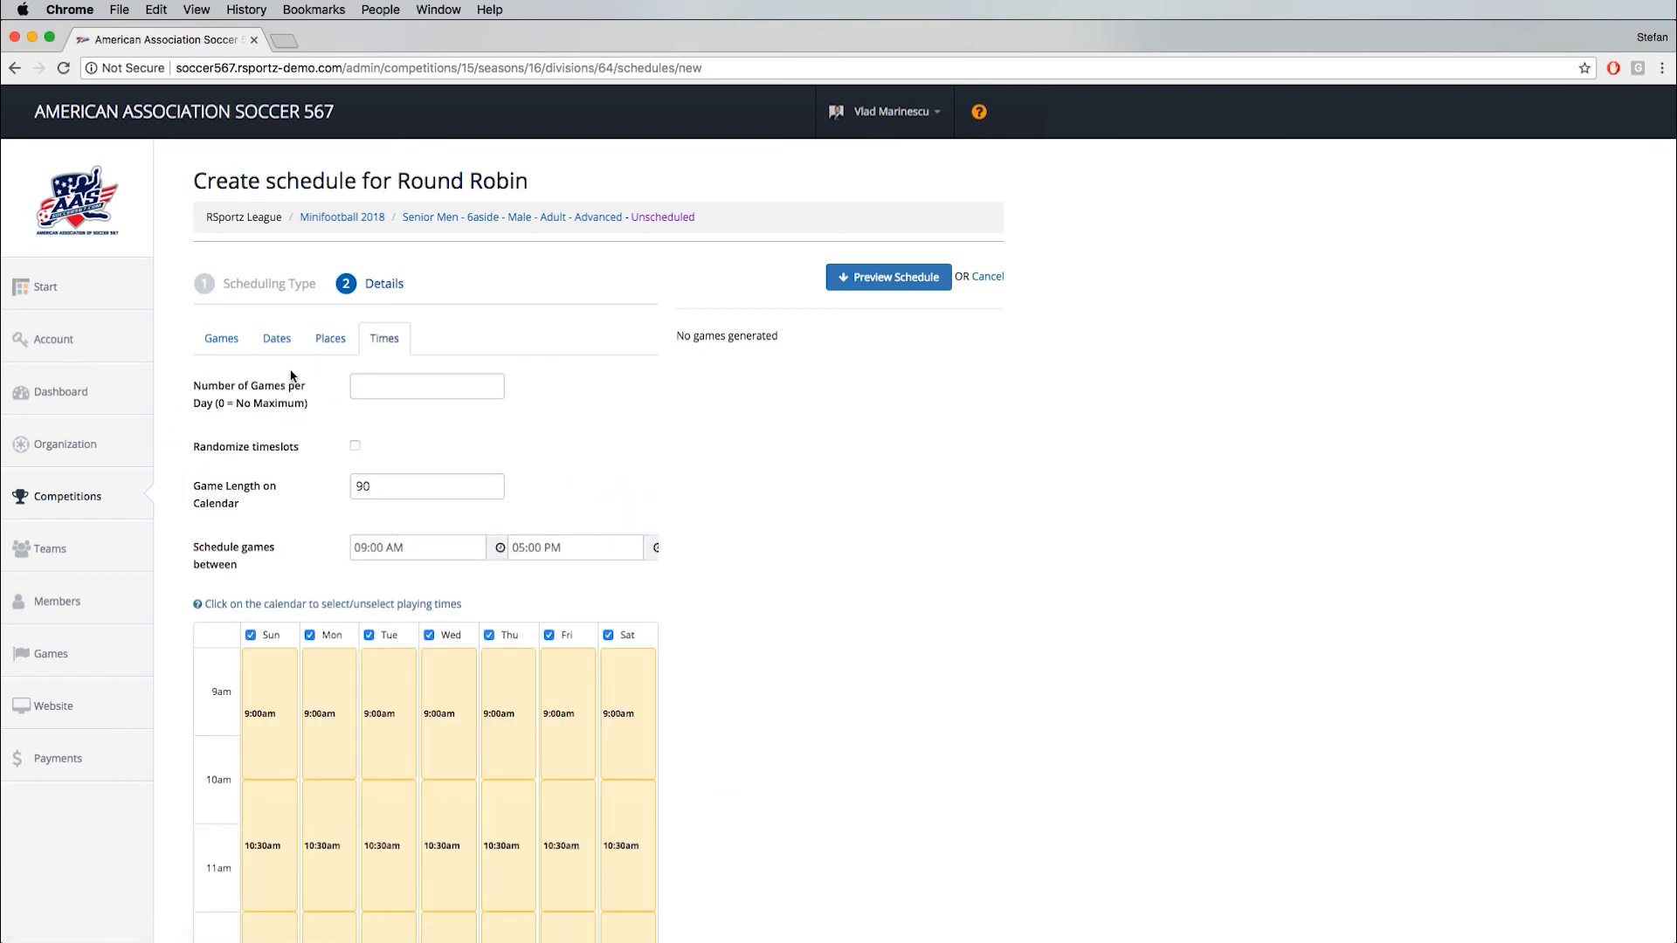
scroll(830, 677, "down", 5)
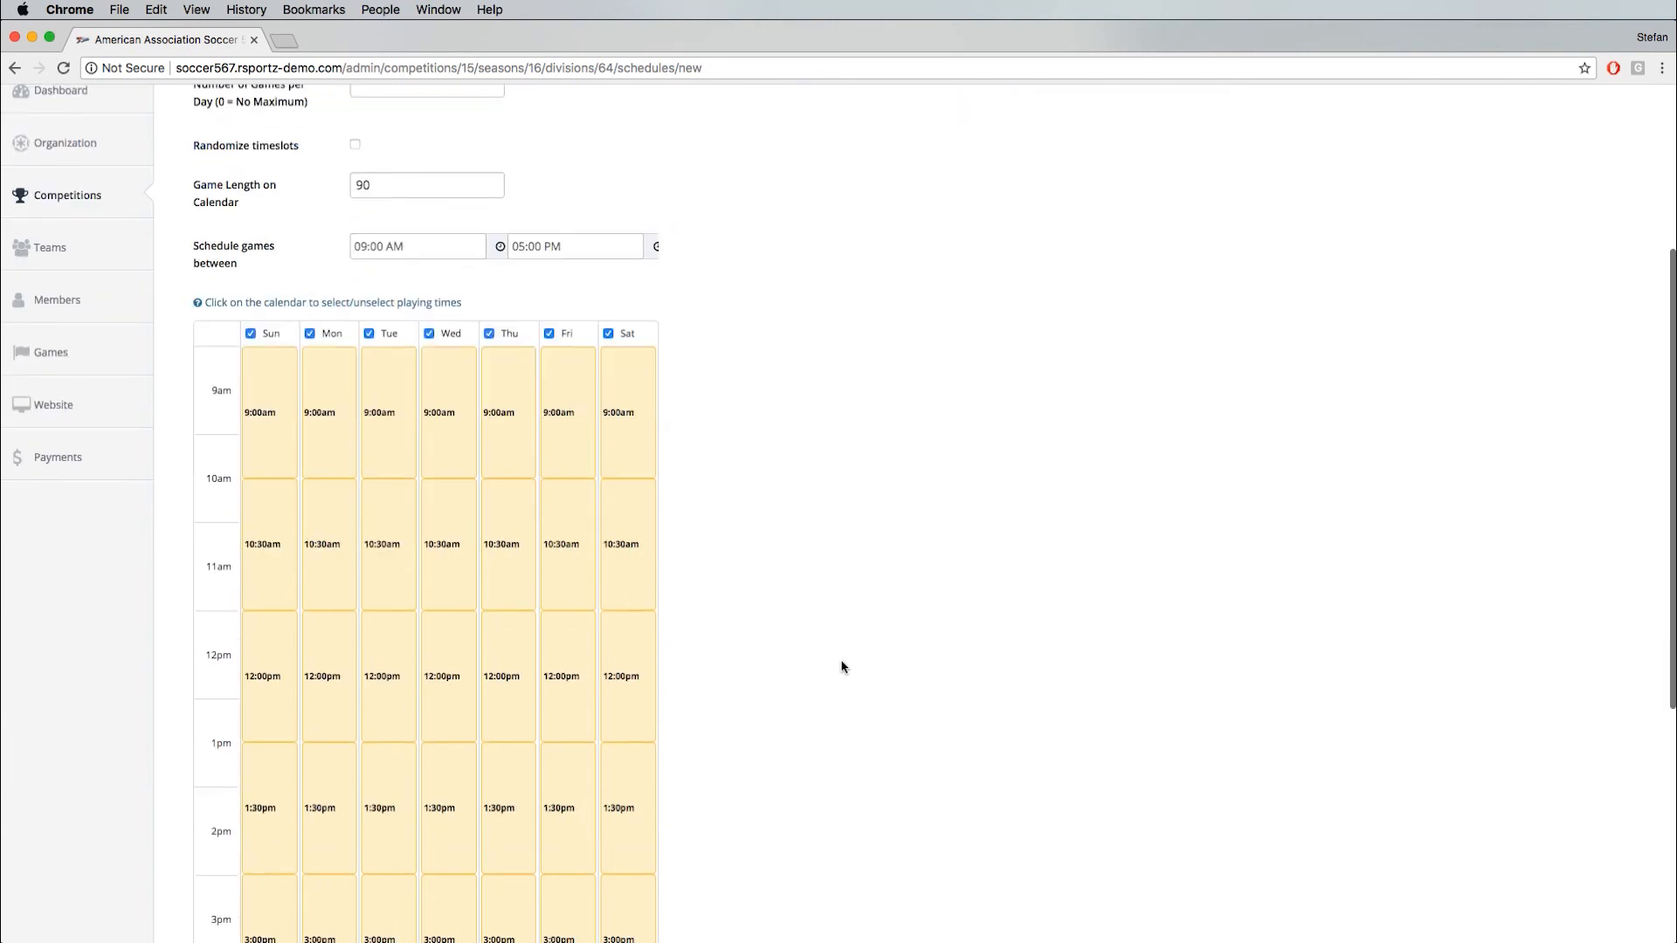
- Set the game length on the calendar to 80 and exclude Monday through Thursday from the playing days
double_click(379, 190)
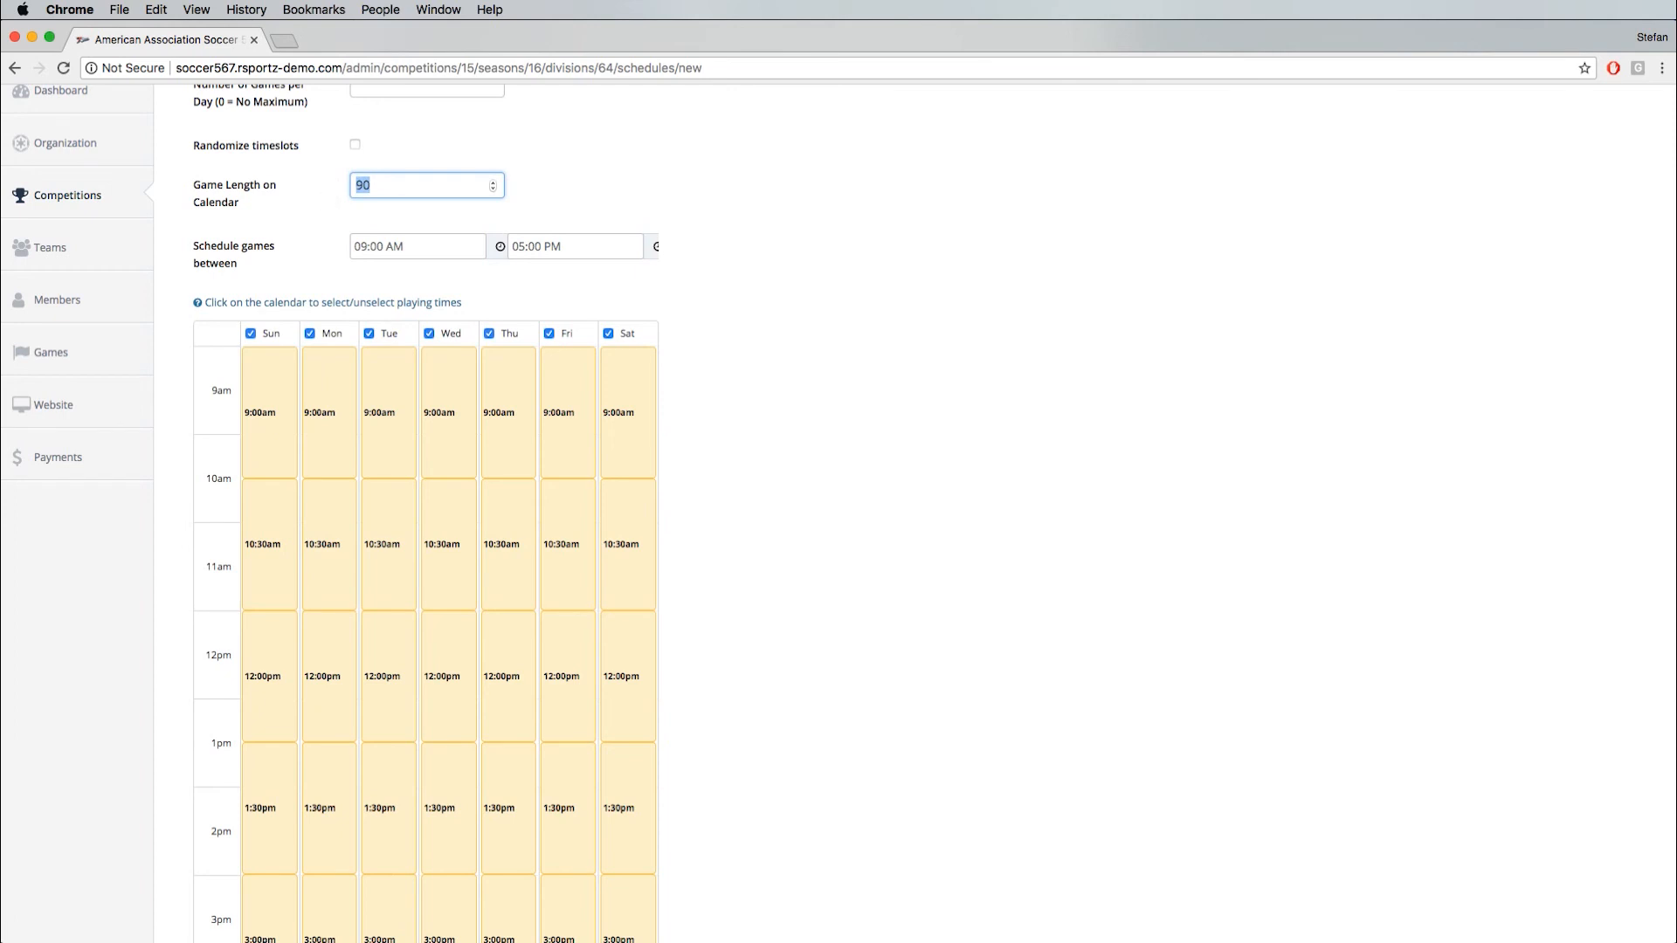
type("80")
left_click(310, 333)
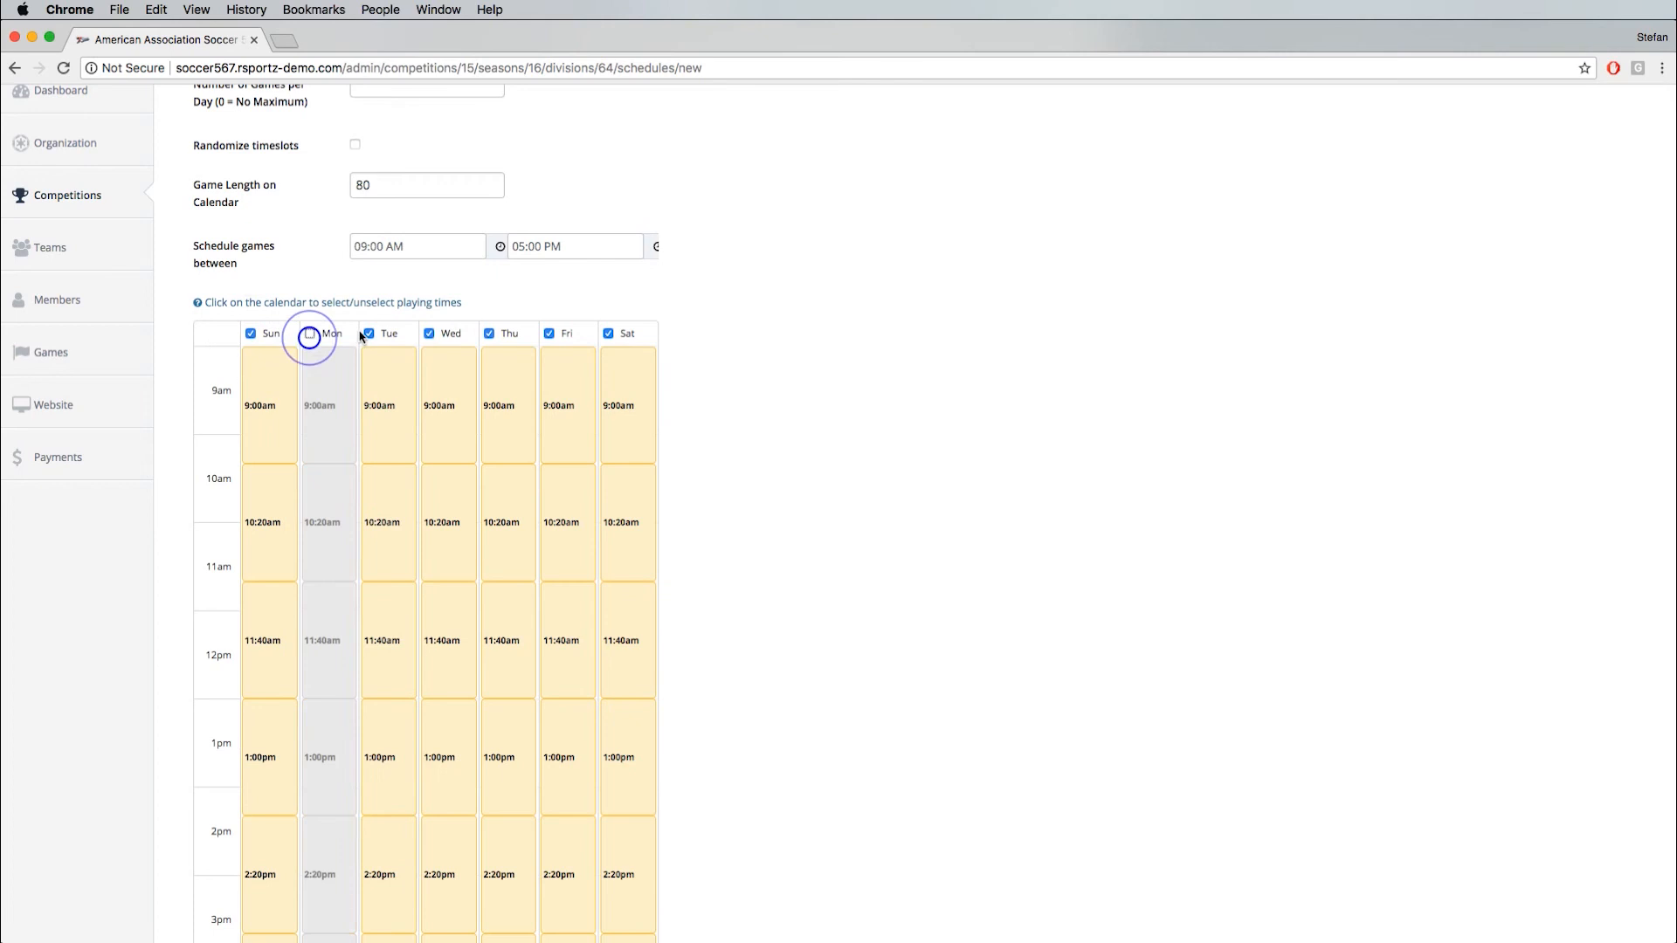
left_click(368, 333)
left_click(429, 334)
left_click(489, 334)
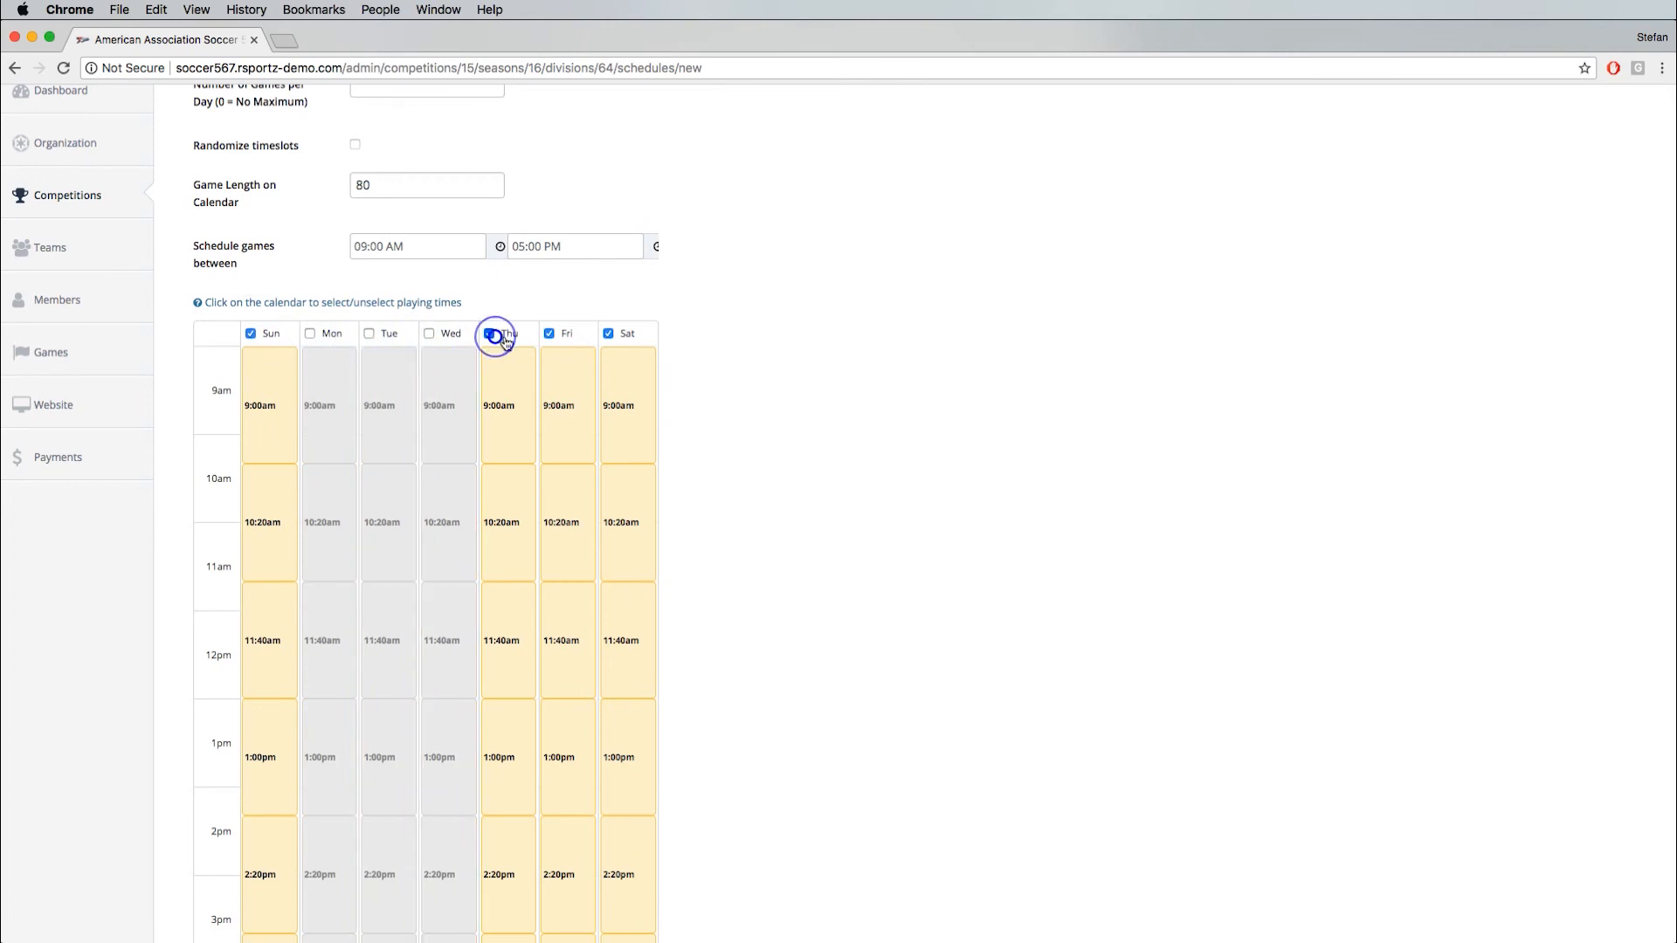
- Unselect the Friday playing times at 9:00am, 10:20am, 11:40am and 1:00pm
left_click(552, 405)
left_click(568, 498)
left_click(569, 630)
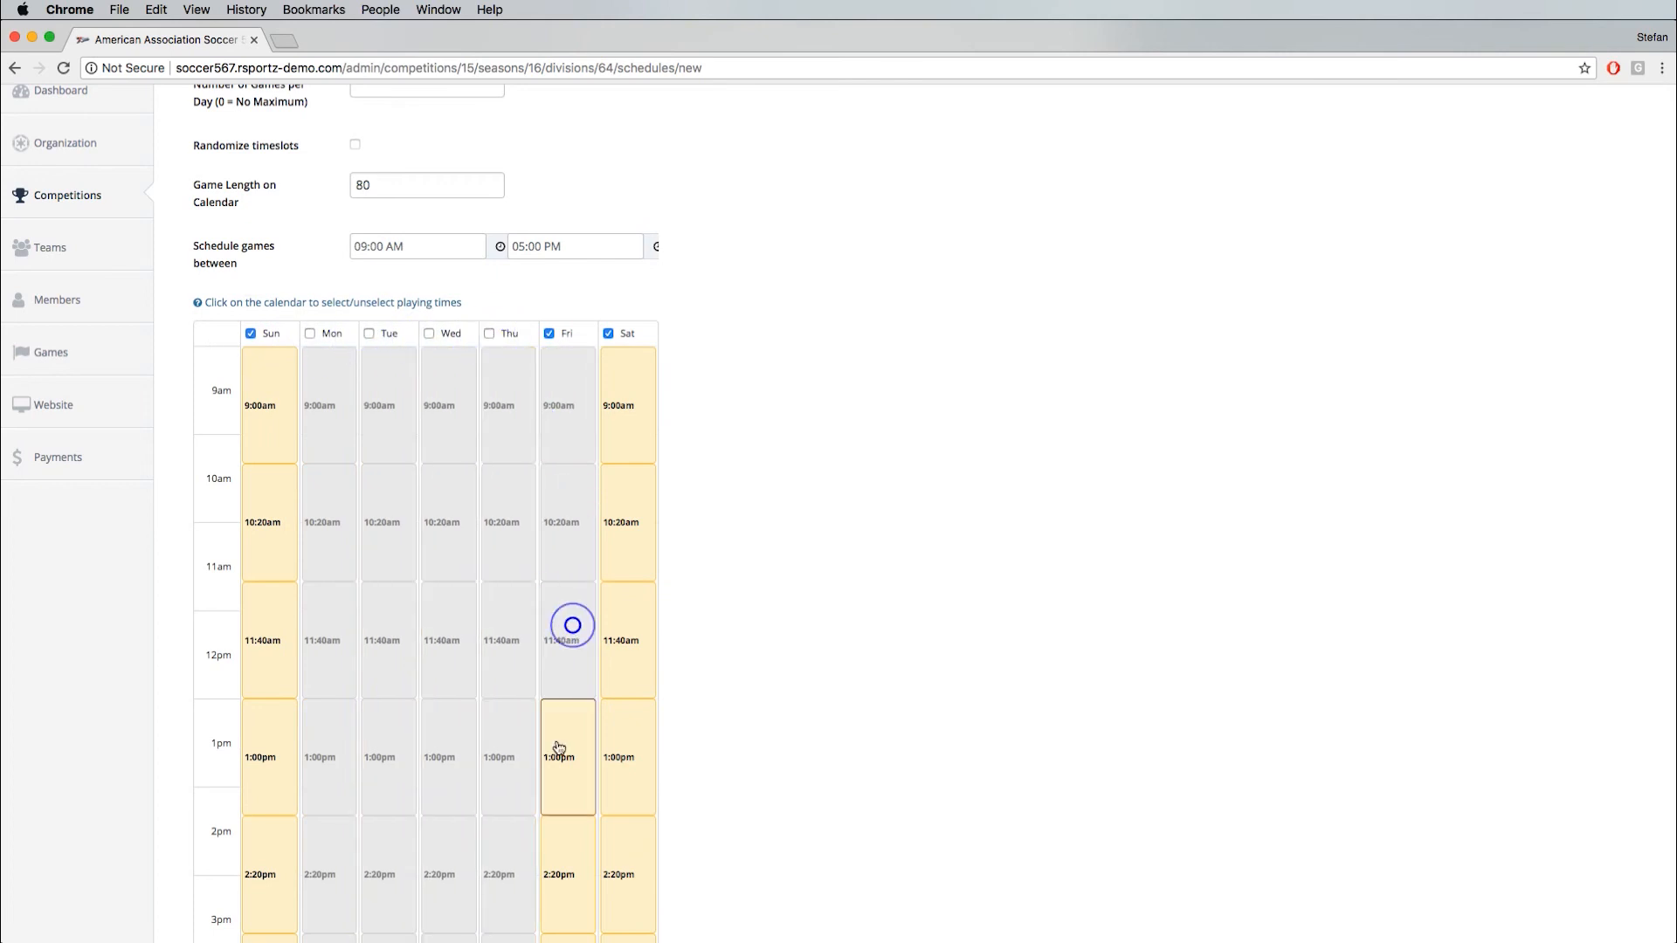
left_click(557, 740)
- Preview the round-robin schedule, look through the generated list of games and save the schedule
scroll(536, 507, "down", 2)
scroll(565, 610, "down", 5)
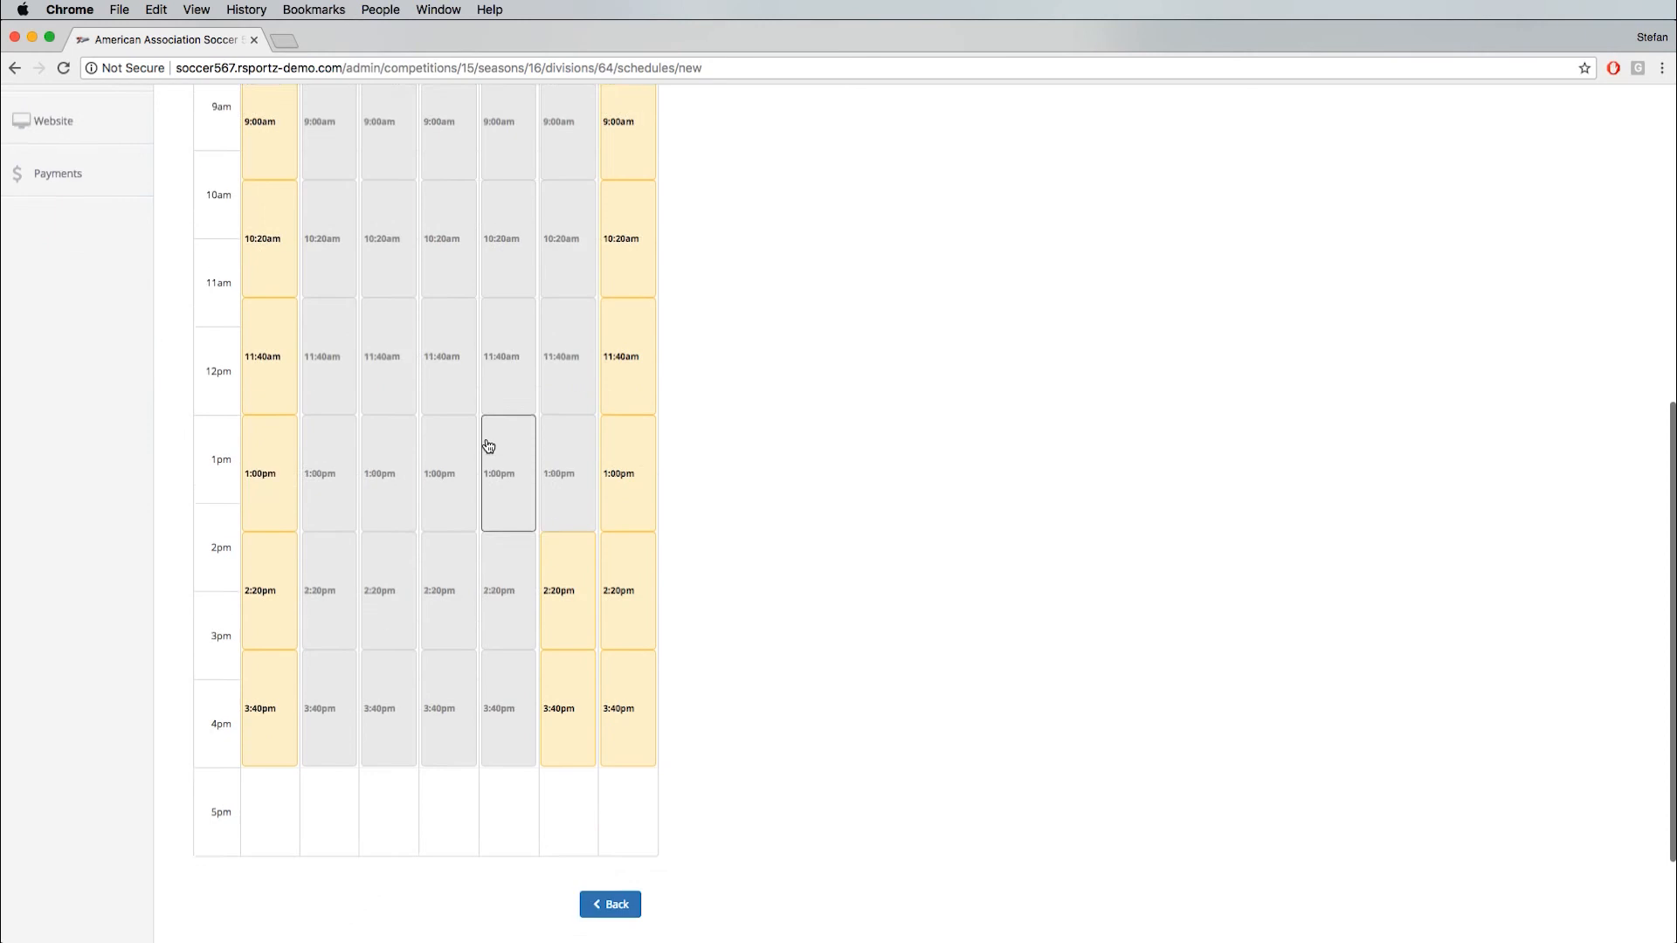
scroll(587, 741, "up", 7)
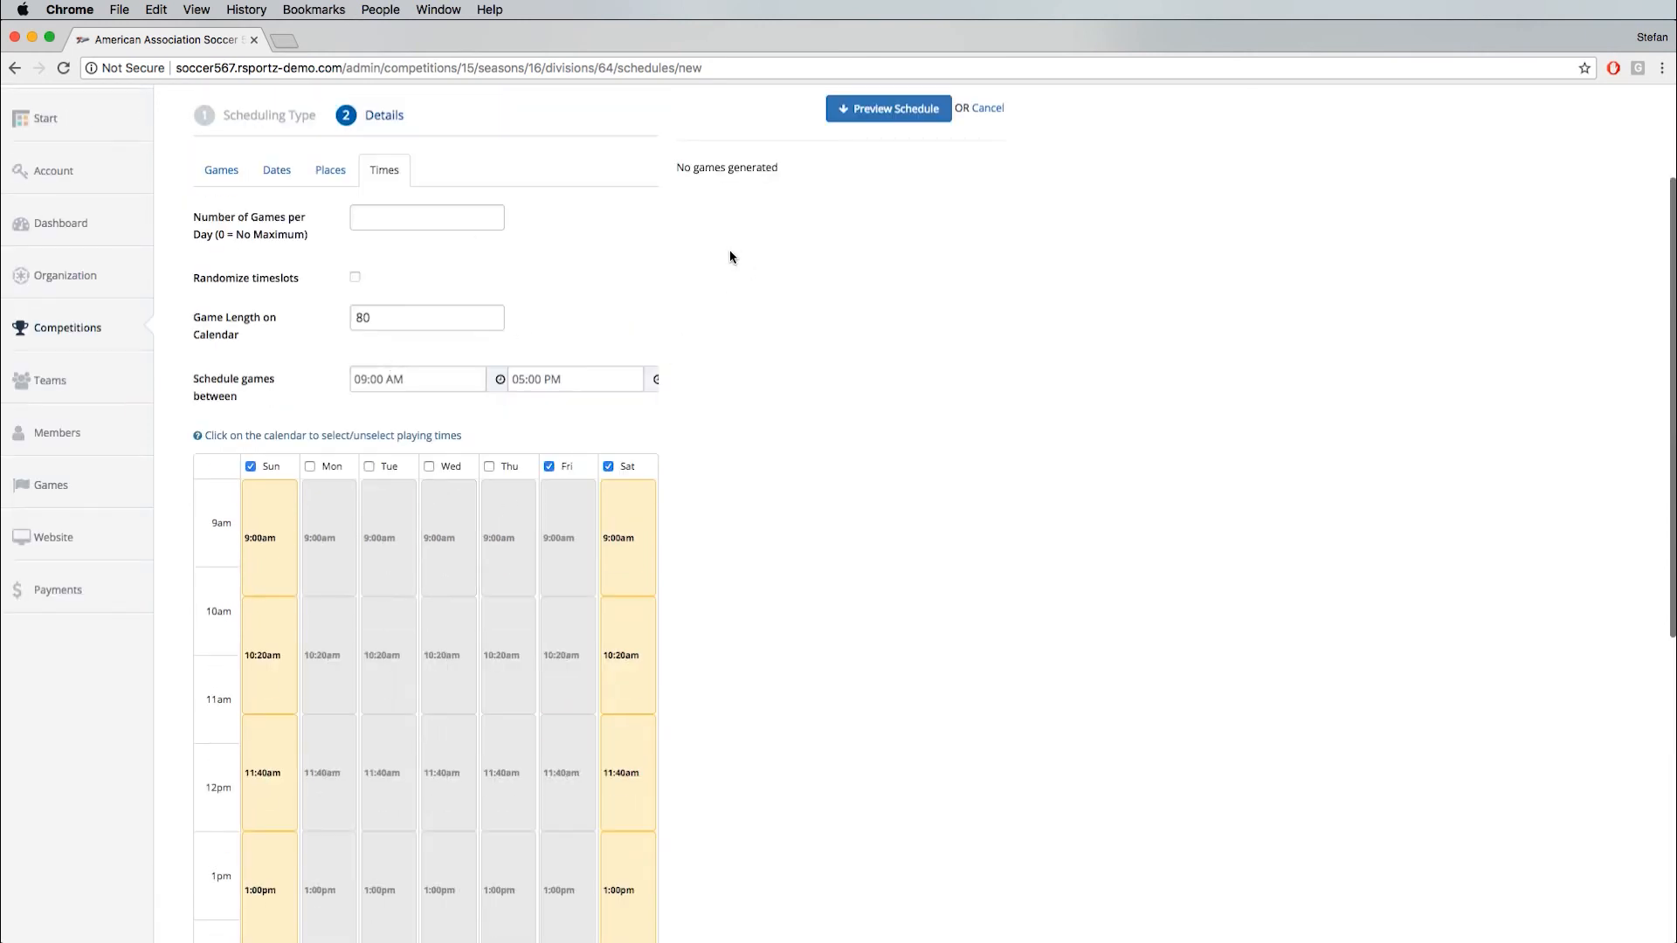
left_click(873, 121)
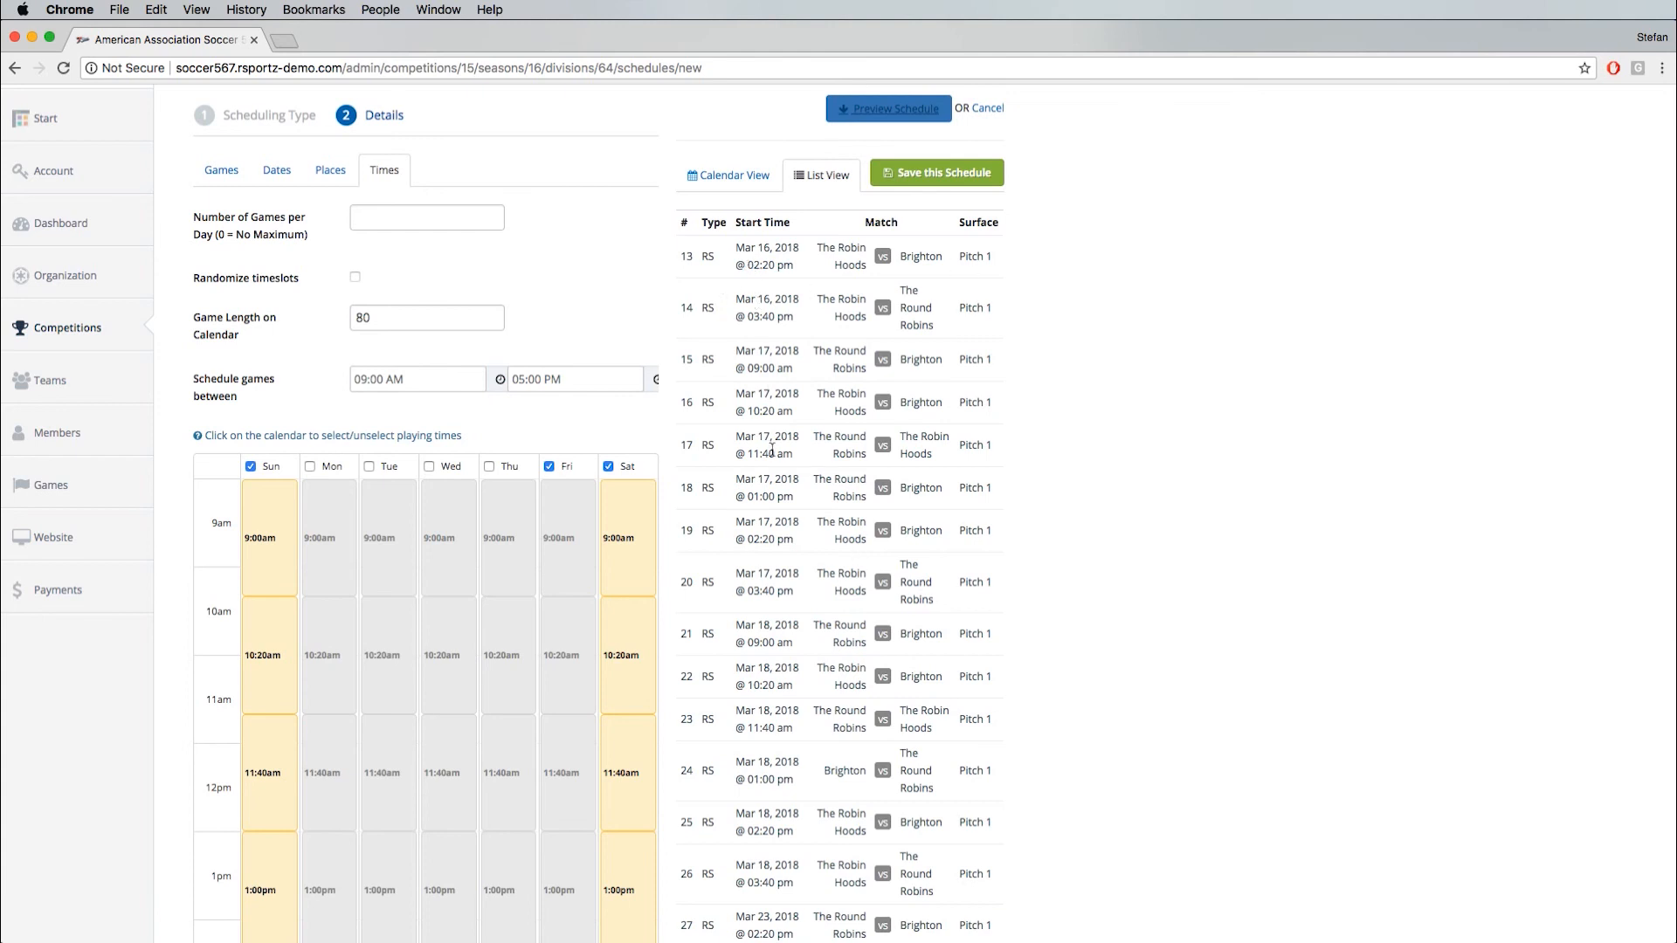
scroll(770, 647, "down", 5)
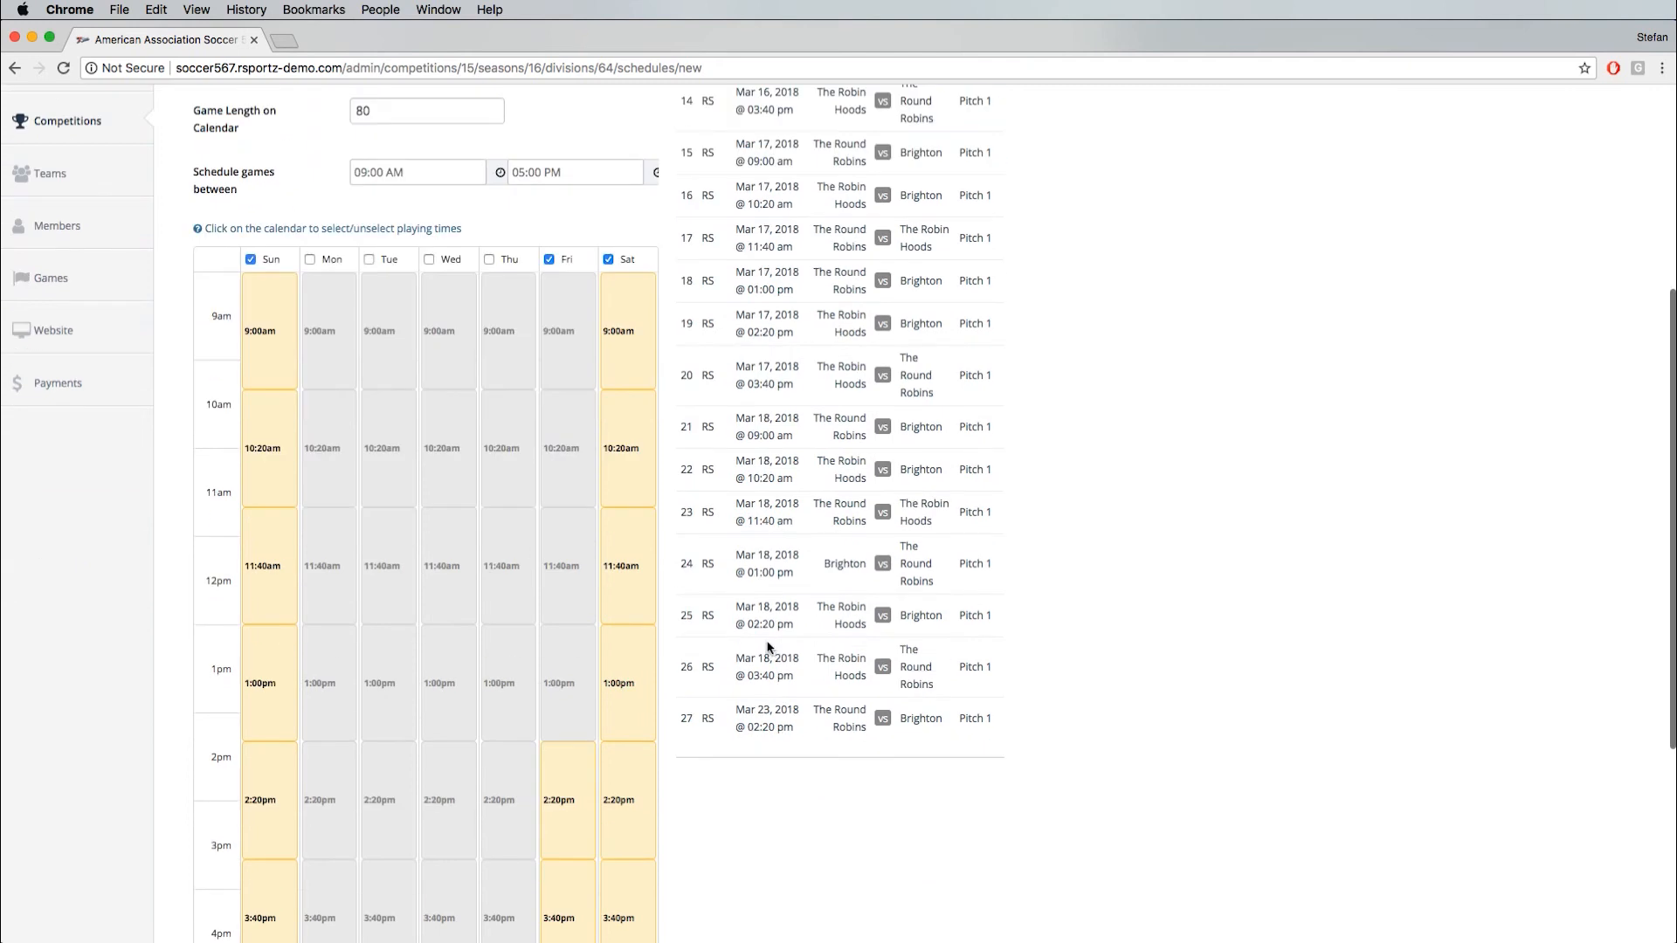
scroll(799, 527, "up", 9)
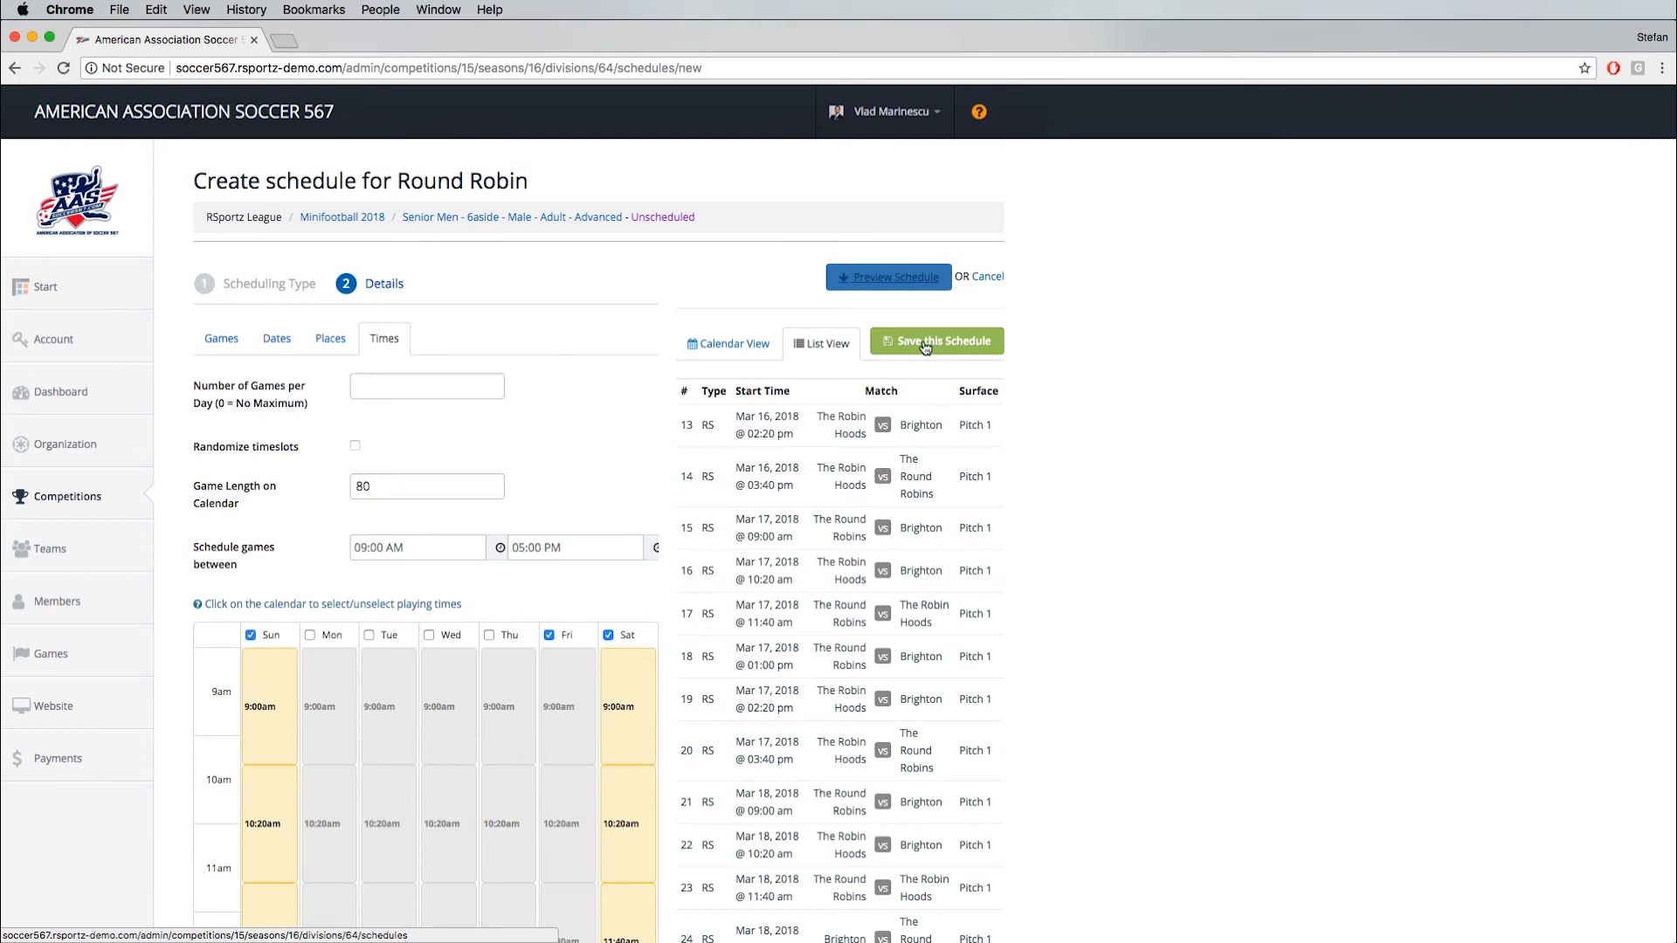
left_click(926, 347)
- Open the third listed member's membership record and examine the member info, notes, skill levels and Adult Player details
left_click(57, 609)
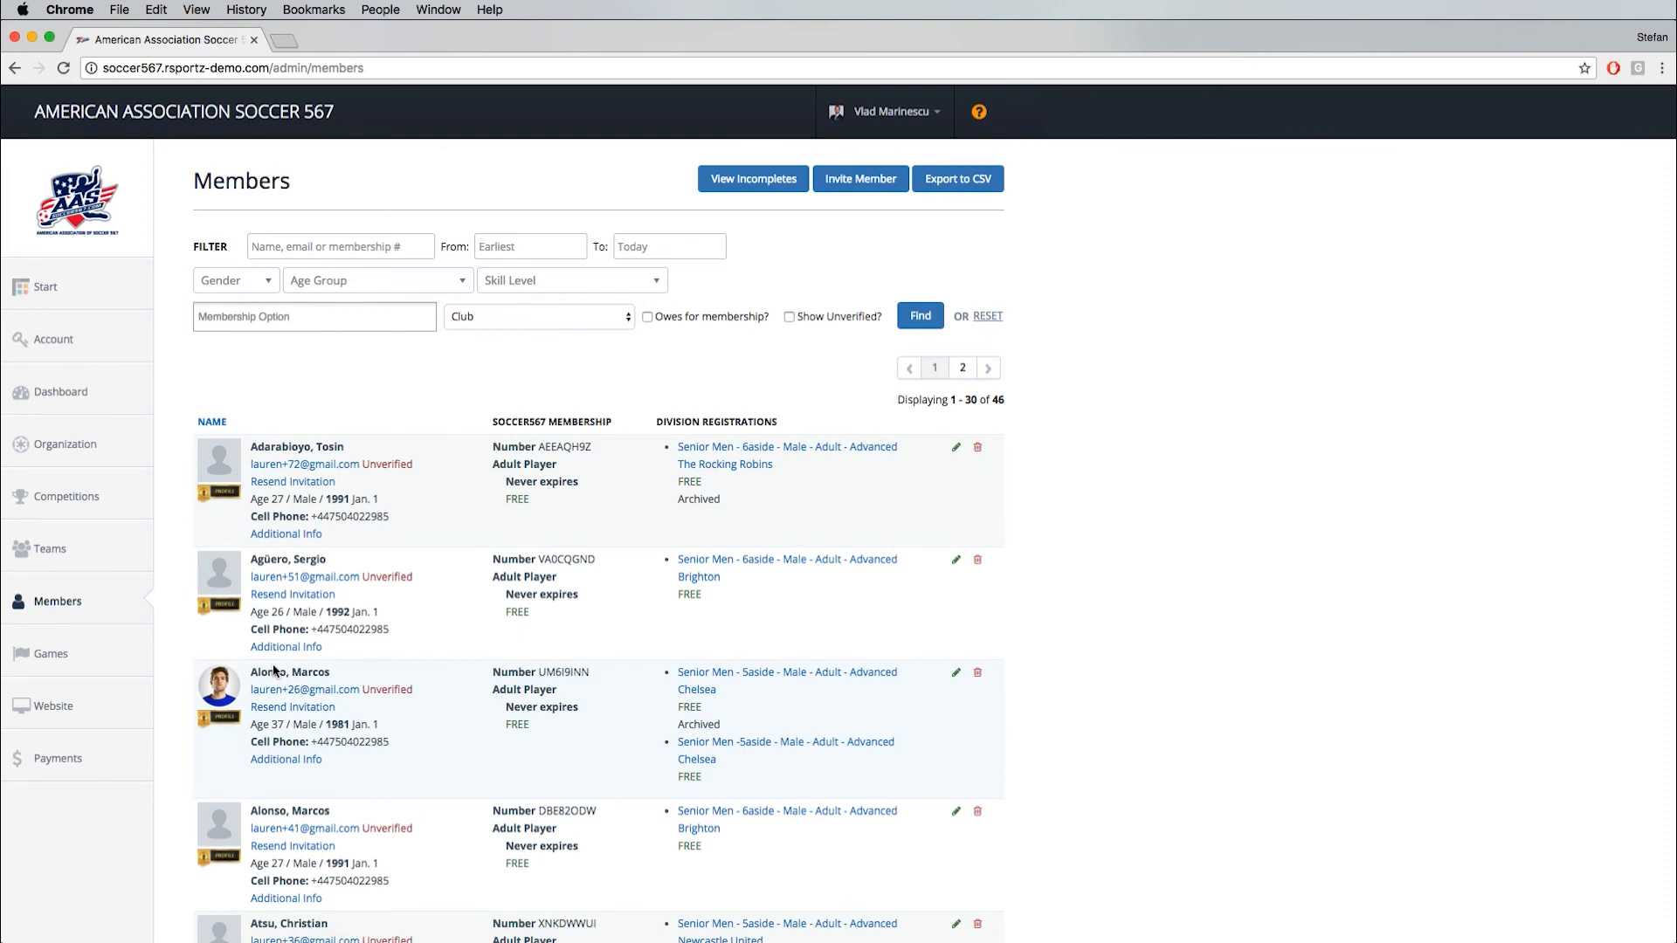
left_click(956, 676)
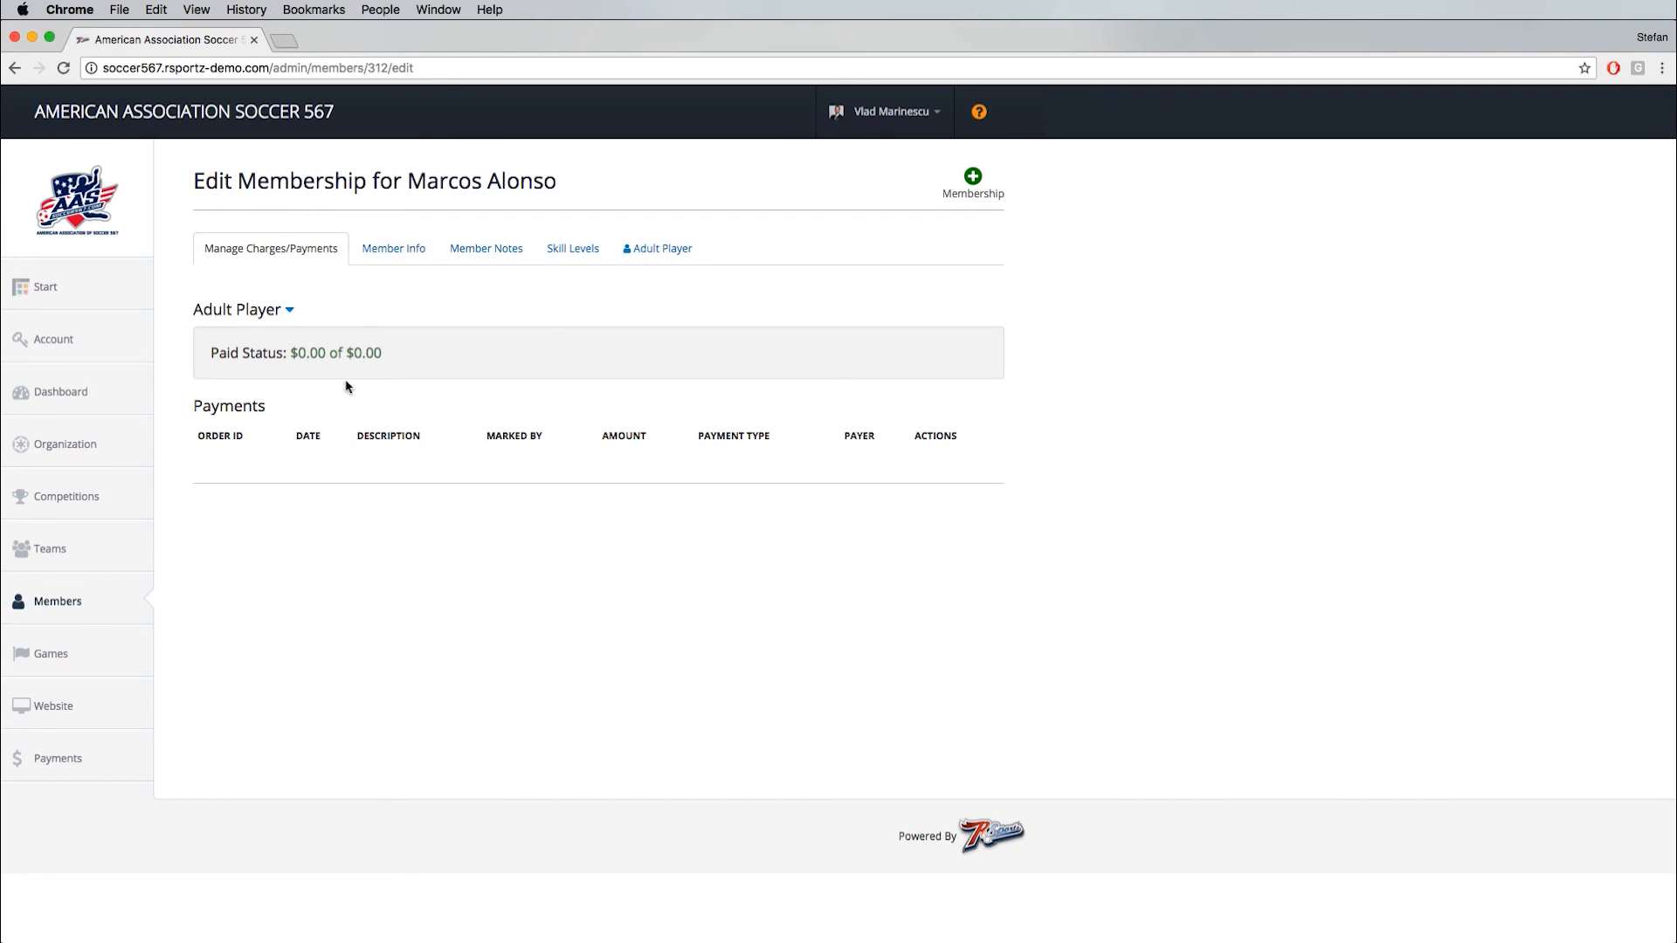
left_click(394, 252)
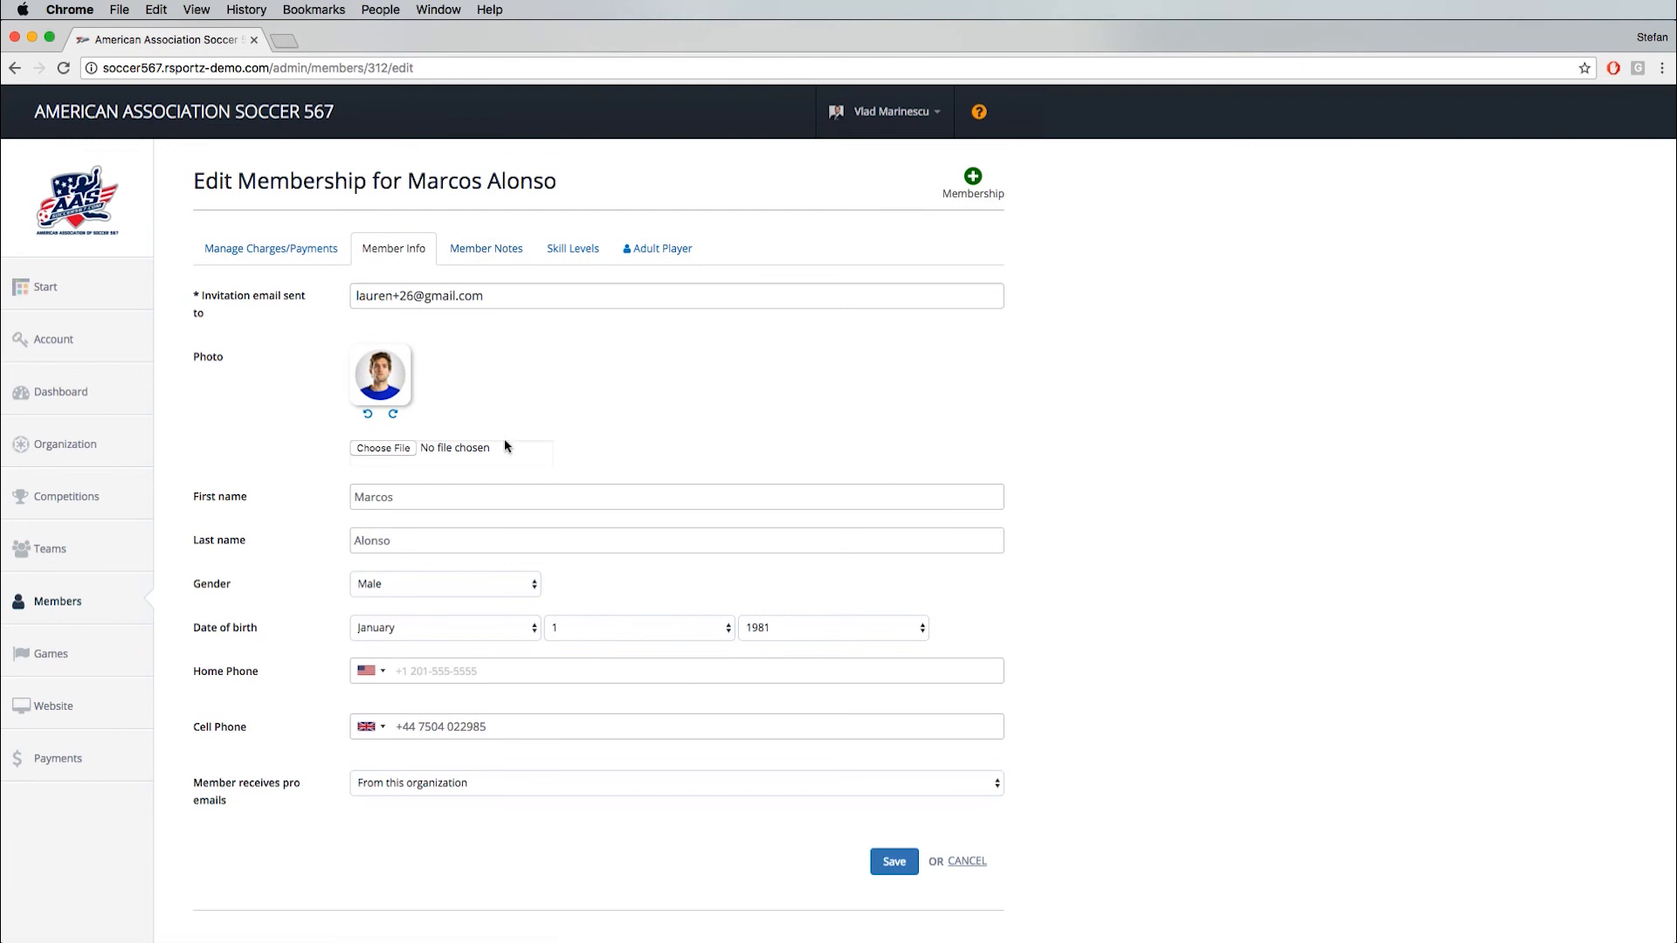
left_click(486, 251)
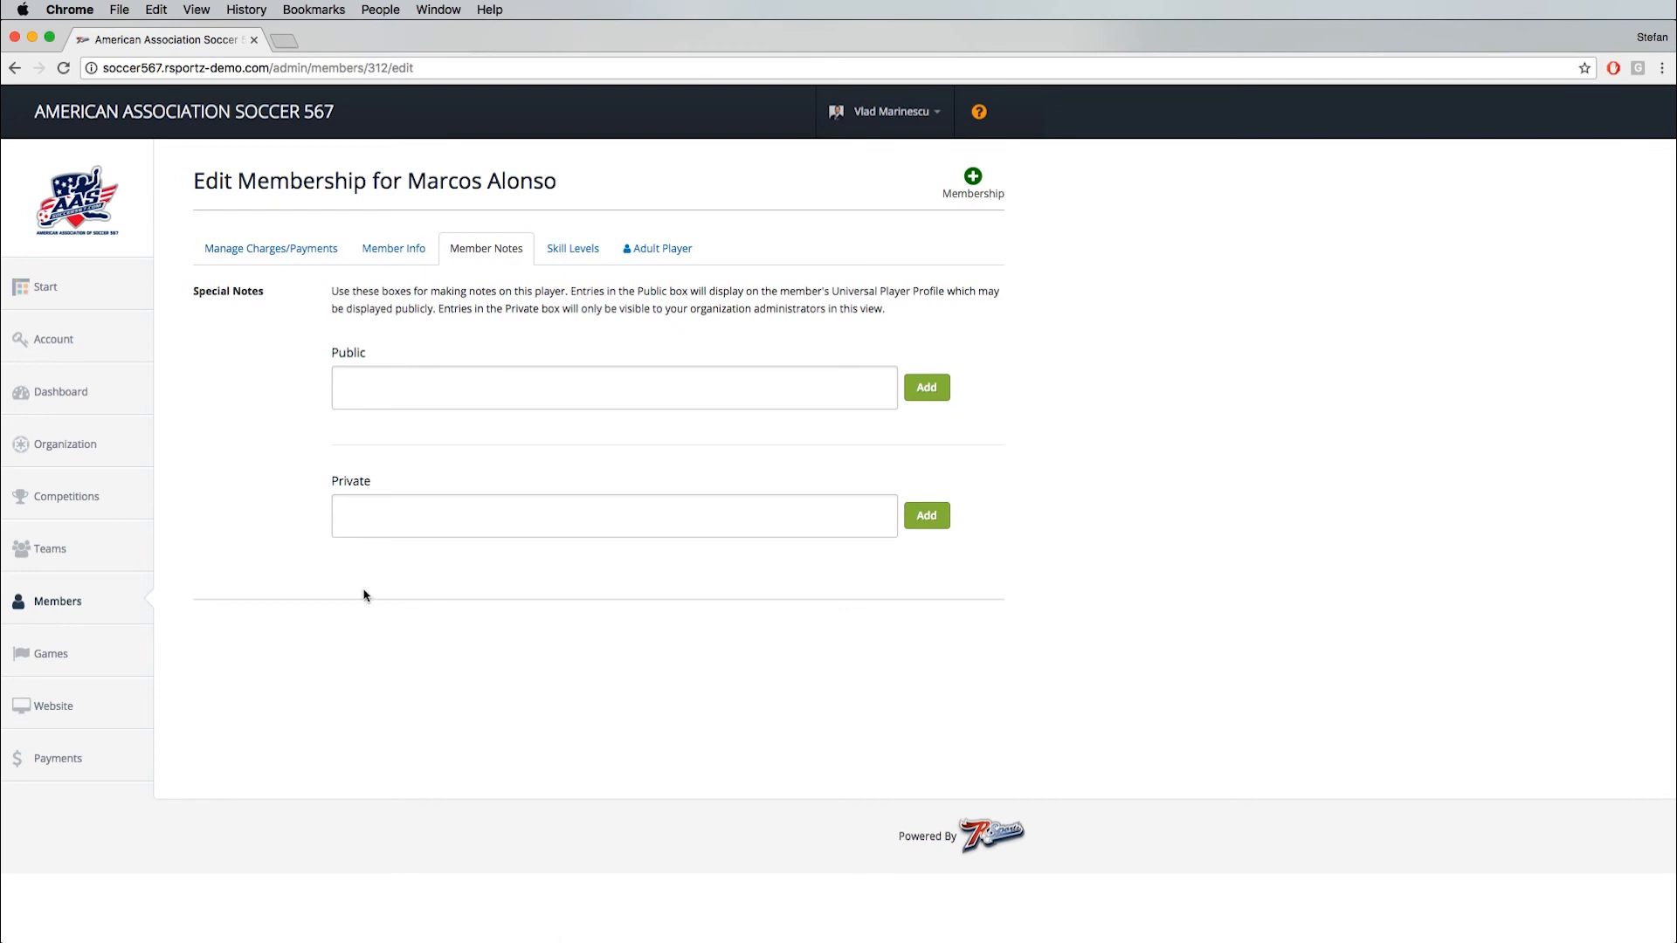
left_click(389, 512)
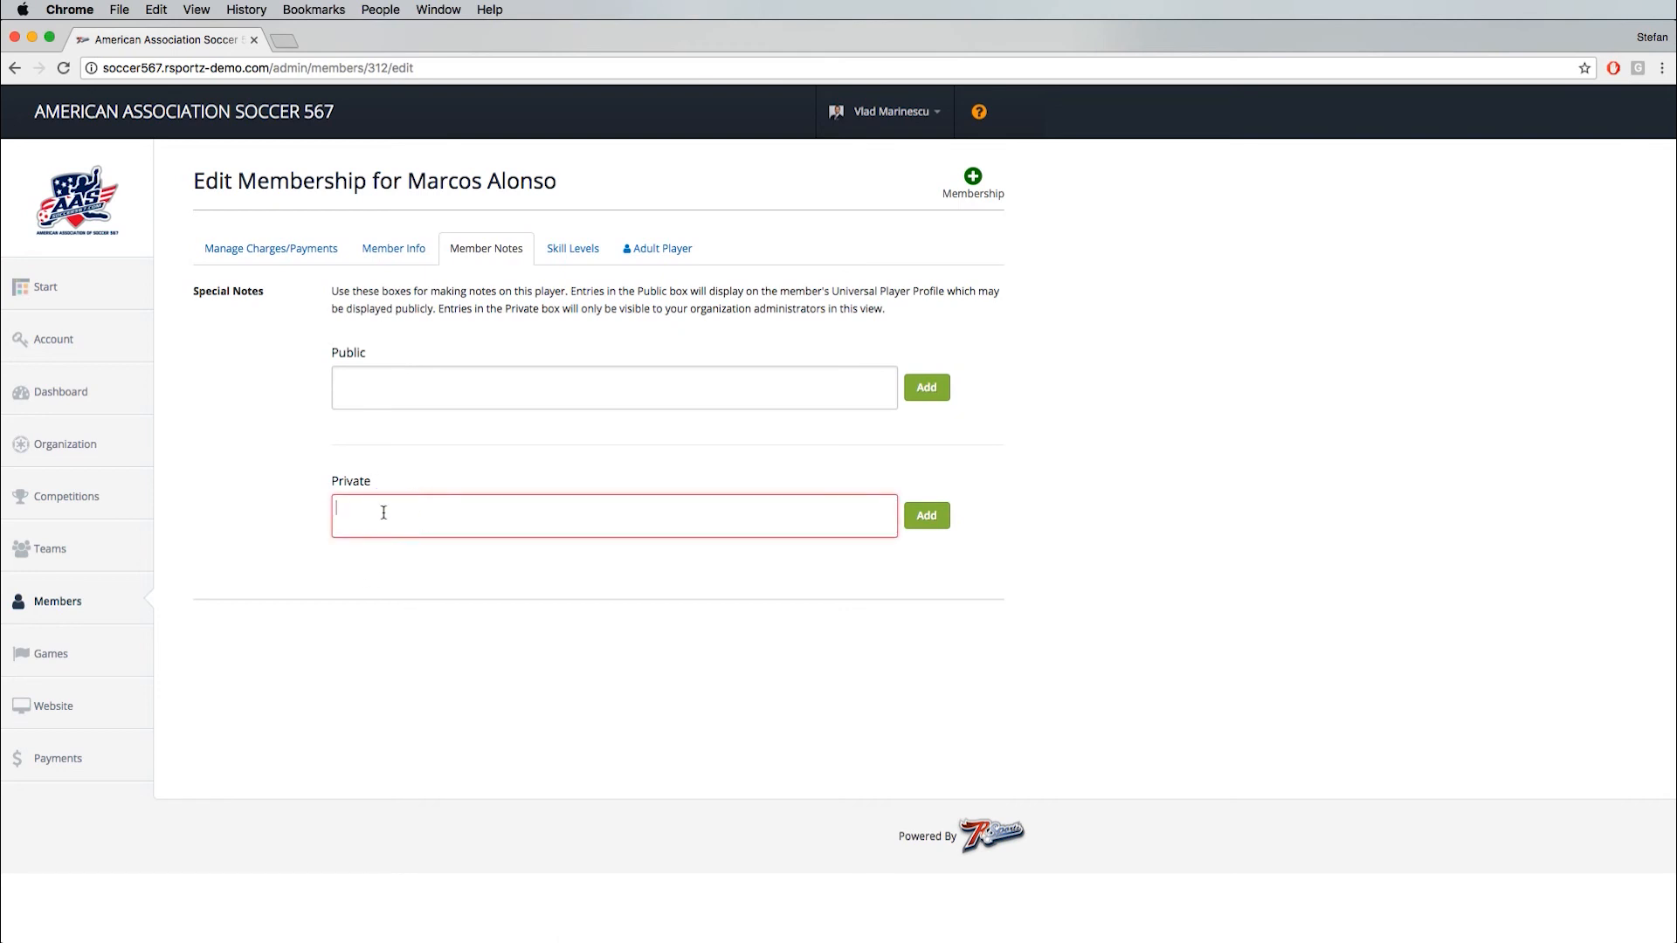
left_click(573, 248)
left_click(662, 252)
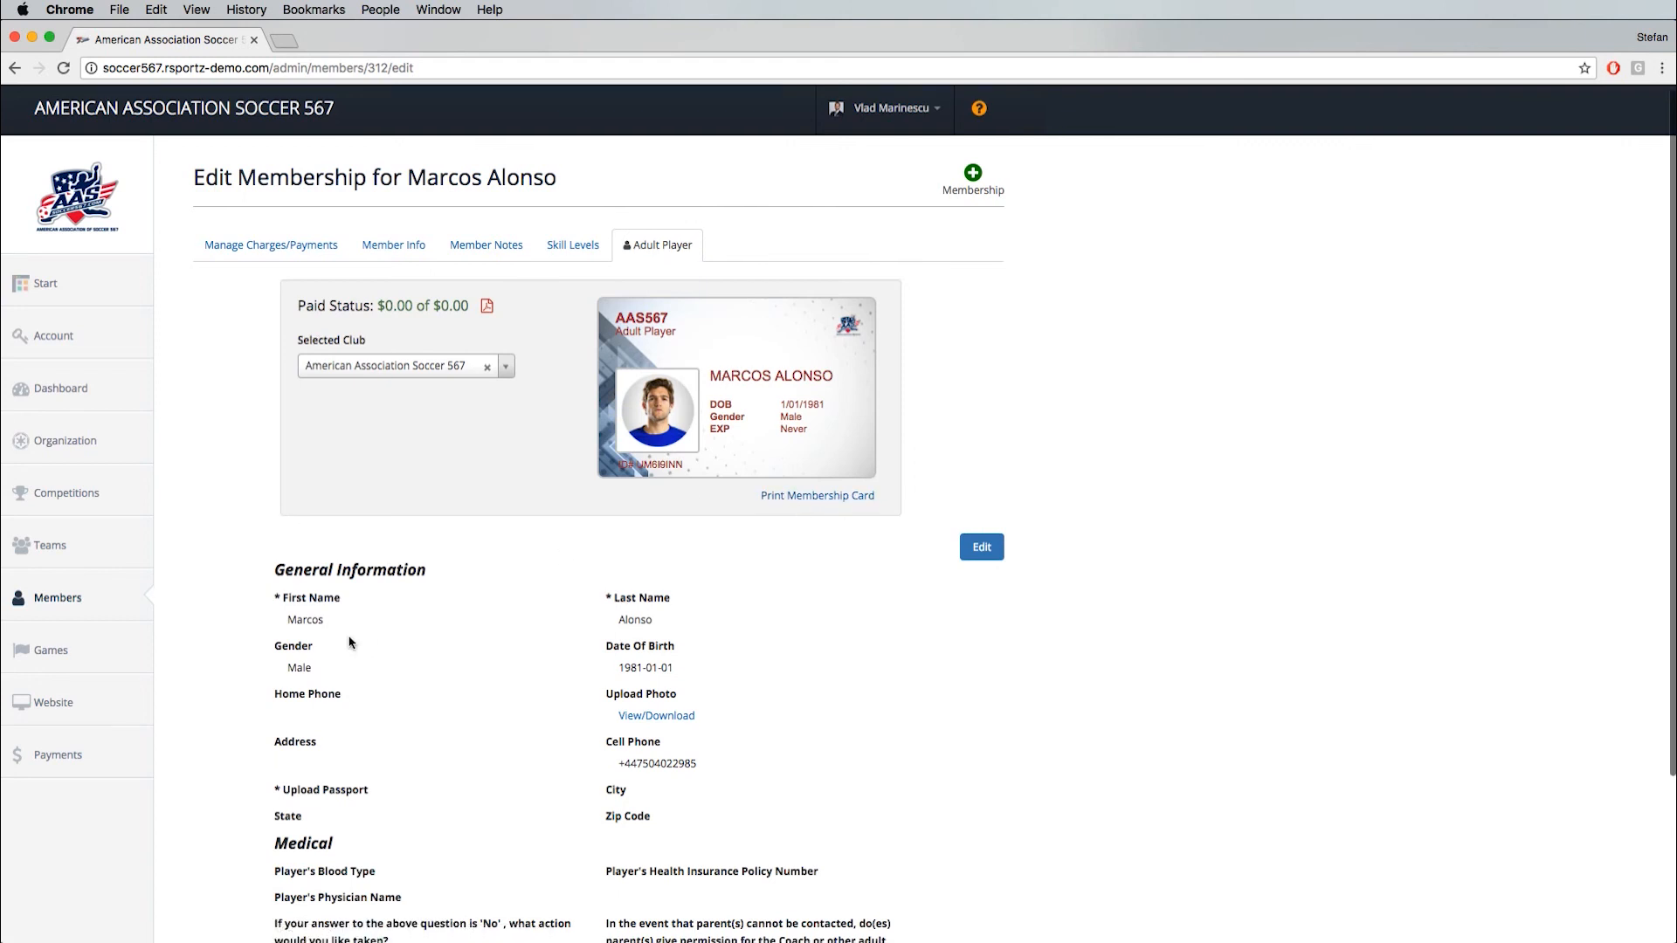
scroll(349, 643, "down", 3)
- Start a new league competition named Nationals with the league name West Coast 2018
left_click(961, 182)
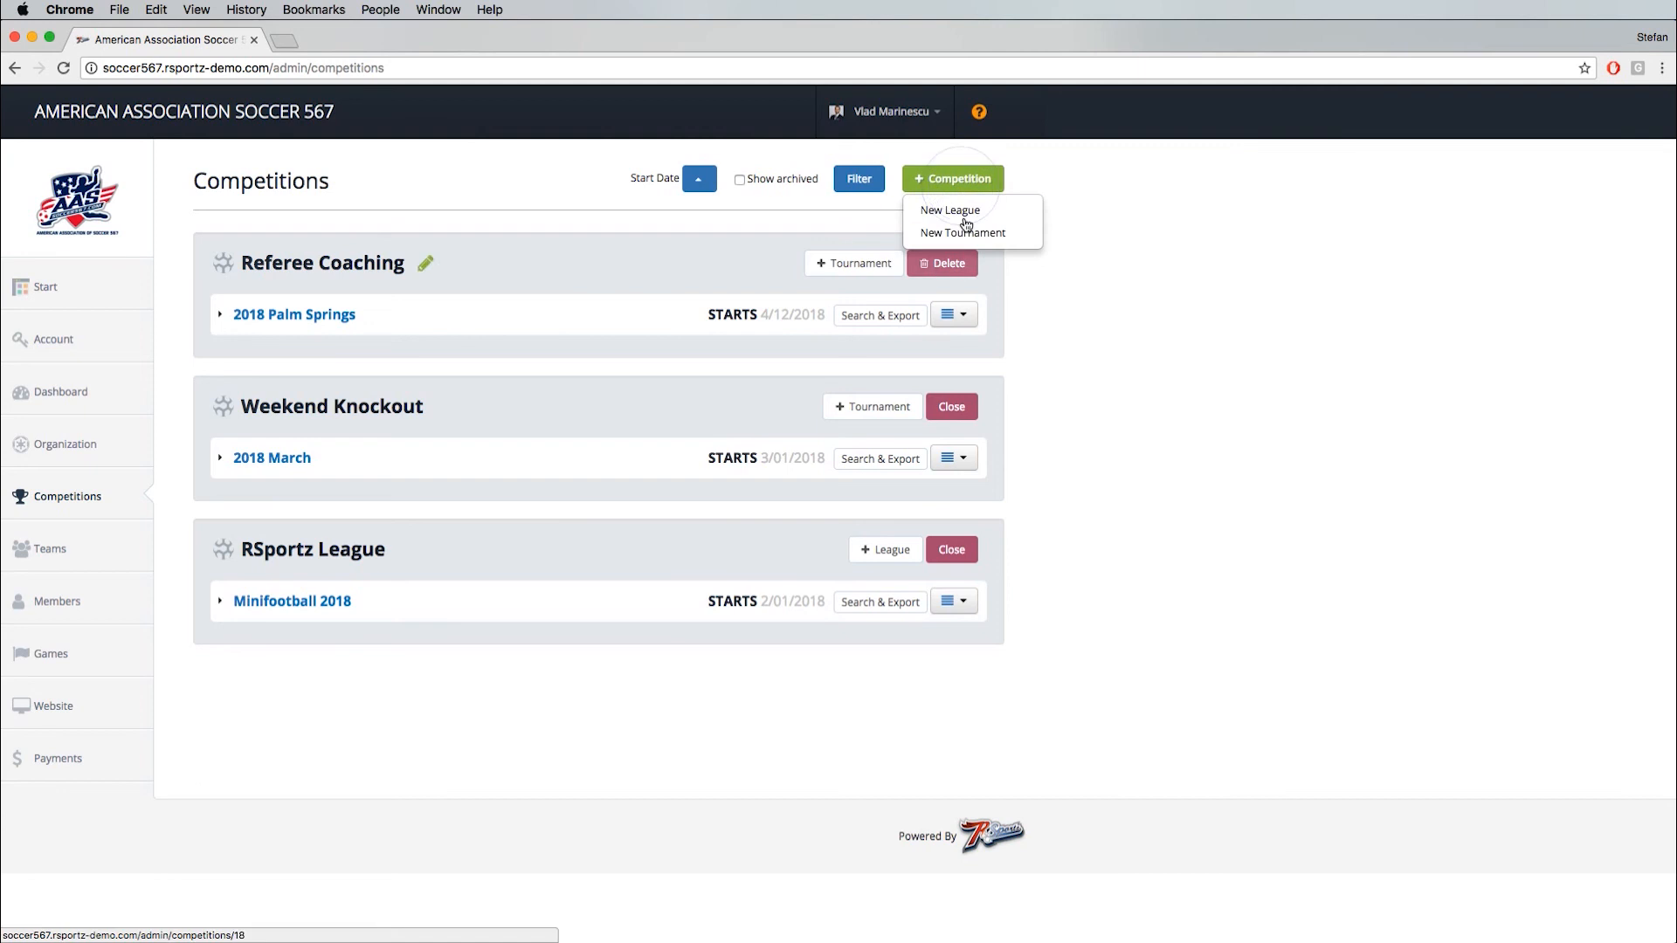
left_click(961, 210)
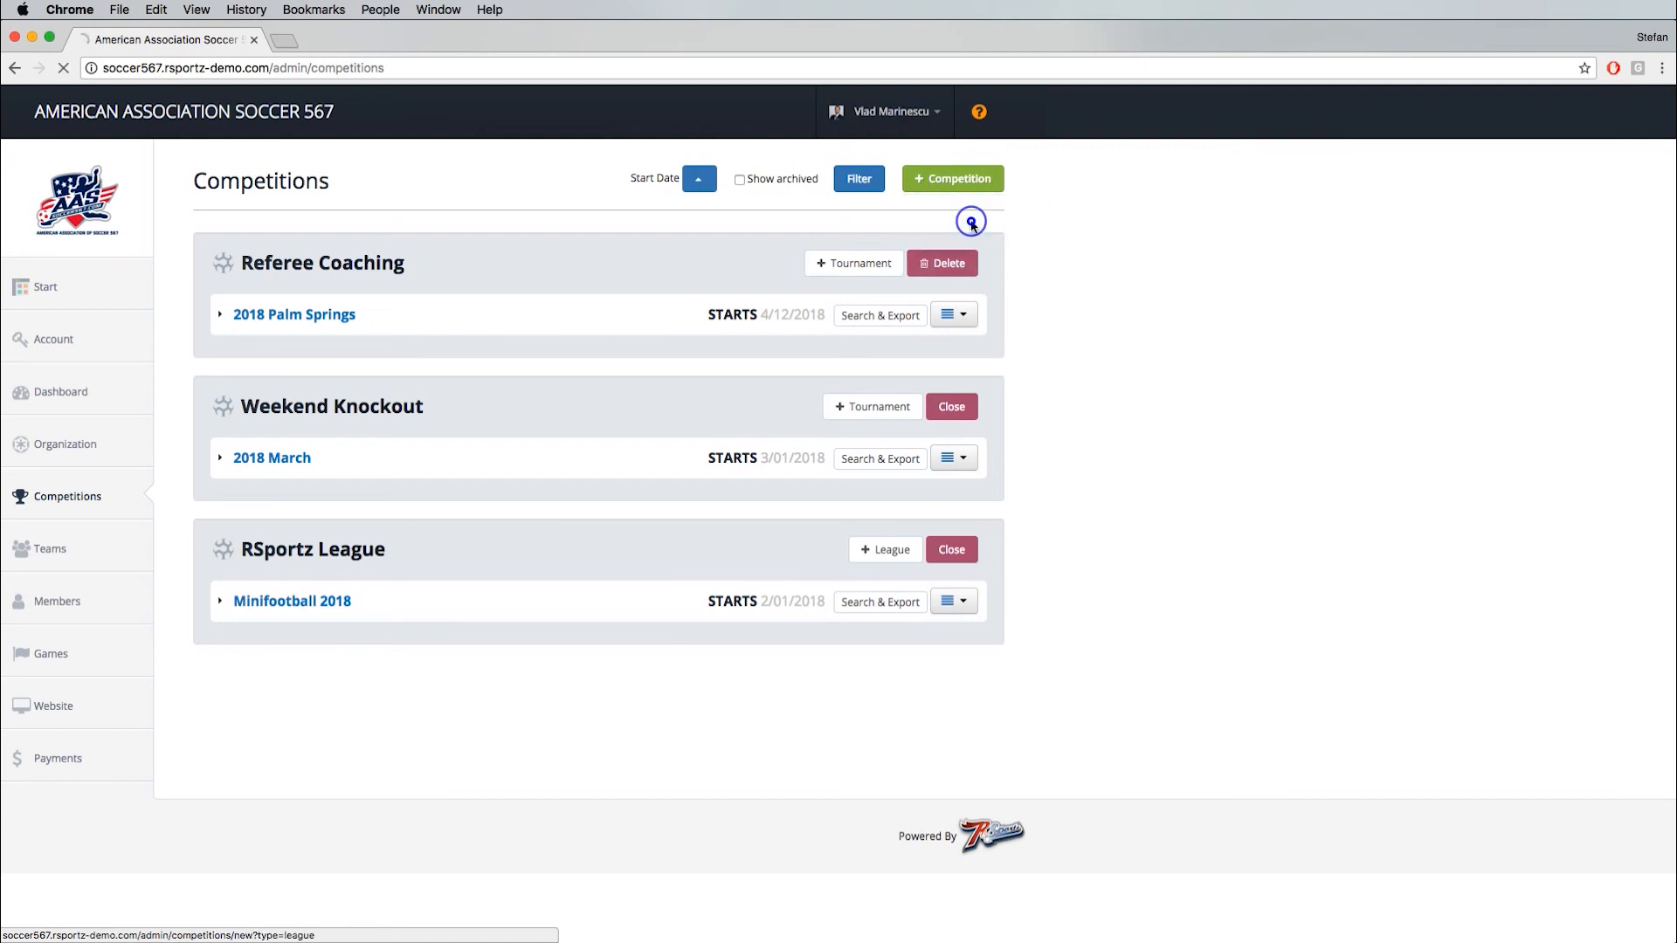
type("Nationals")
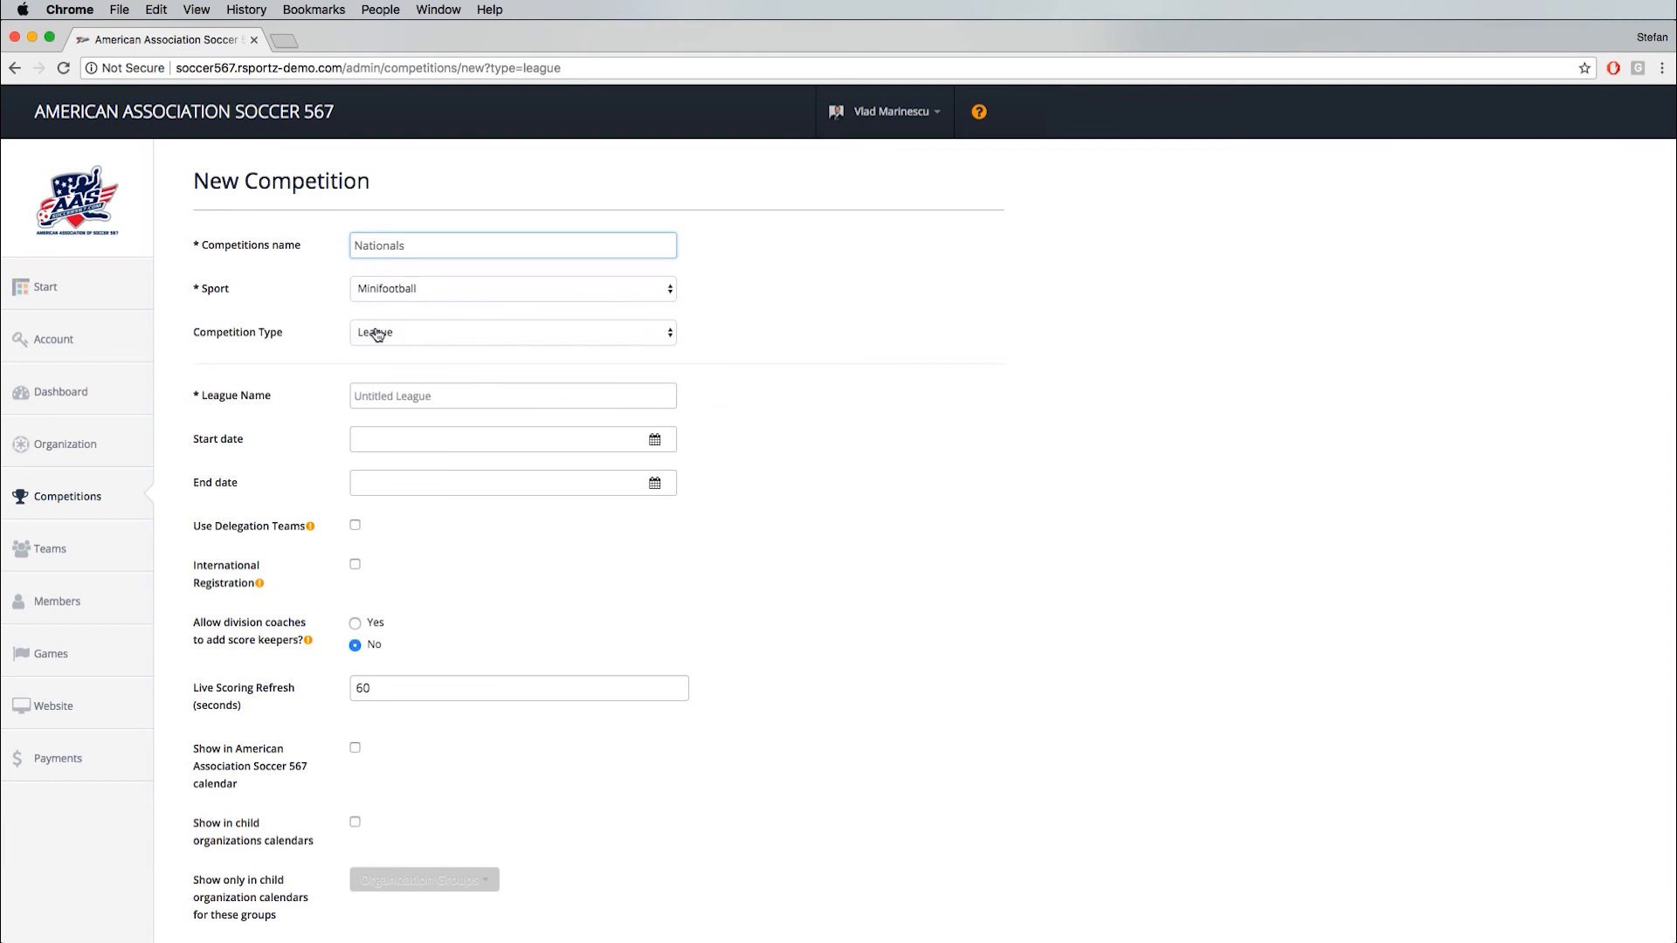
left_click(382, 397)
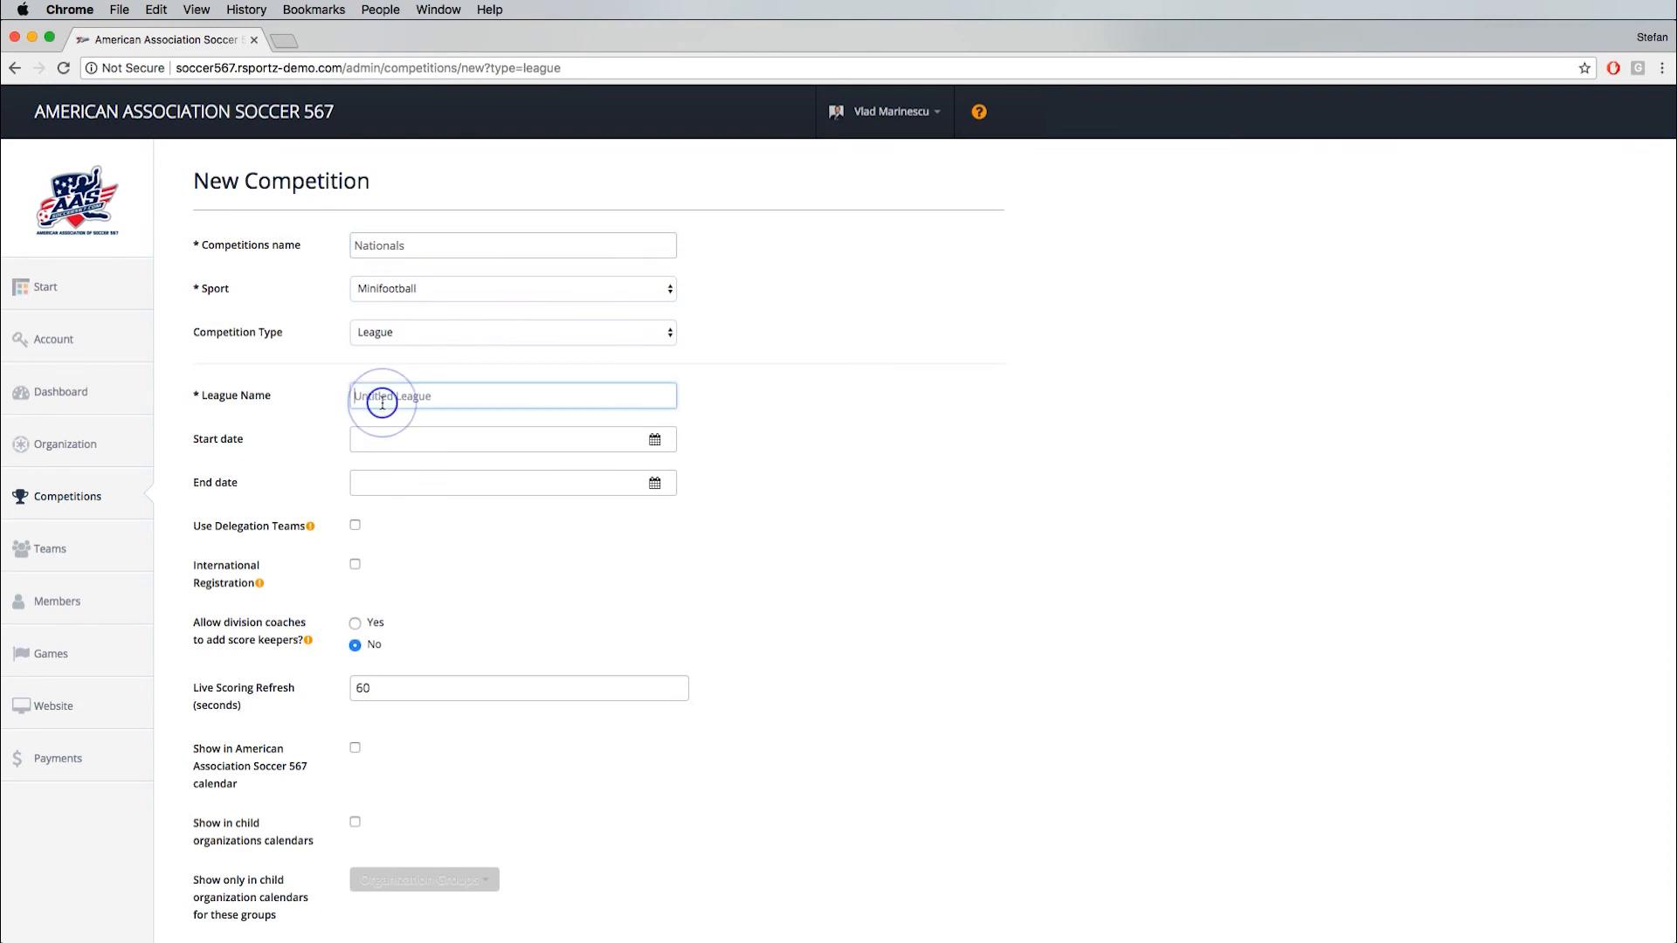
type("West Coast 2018")
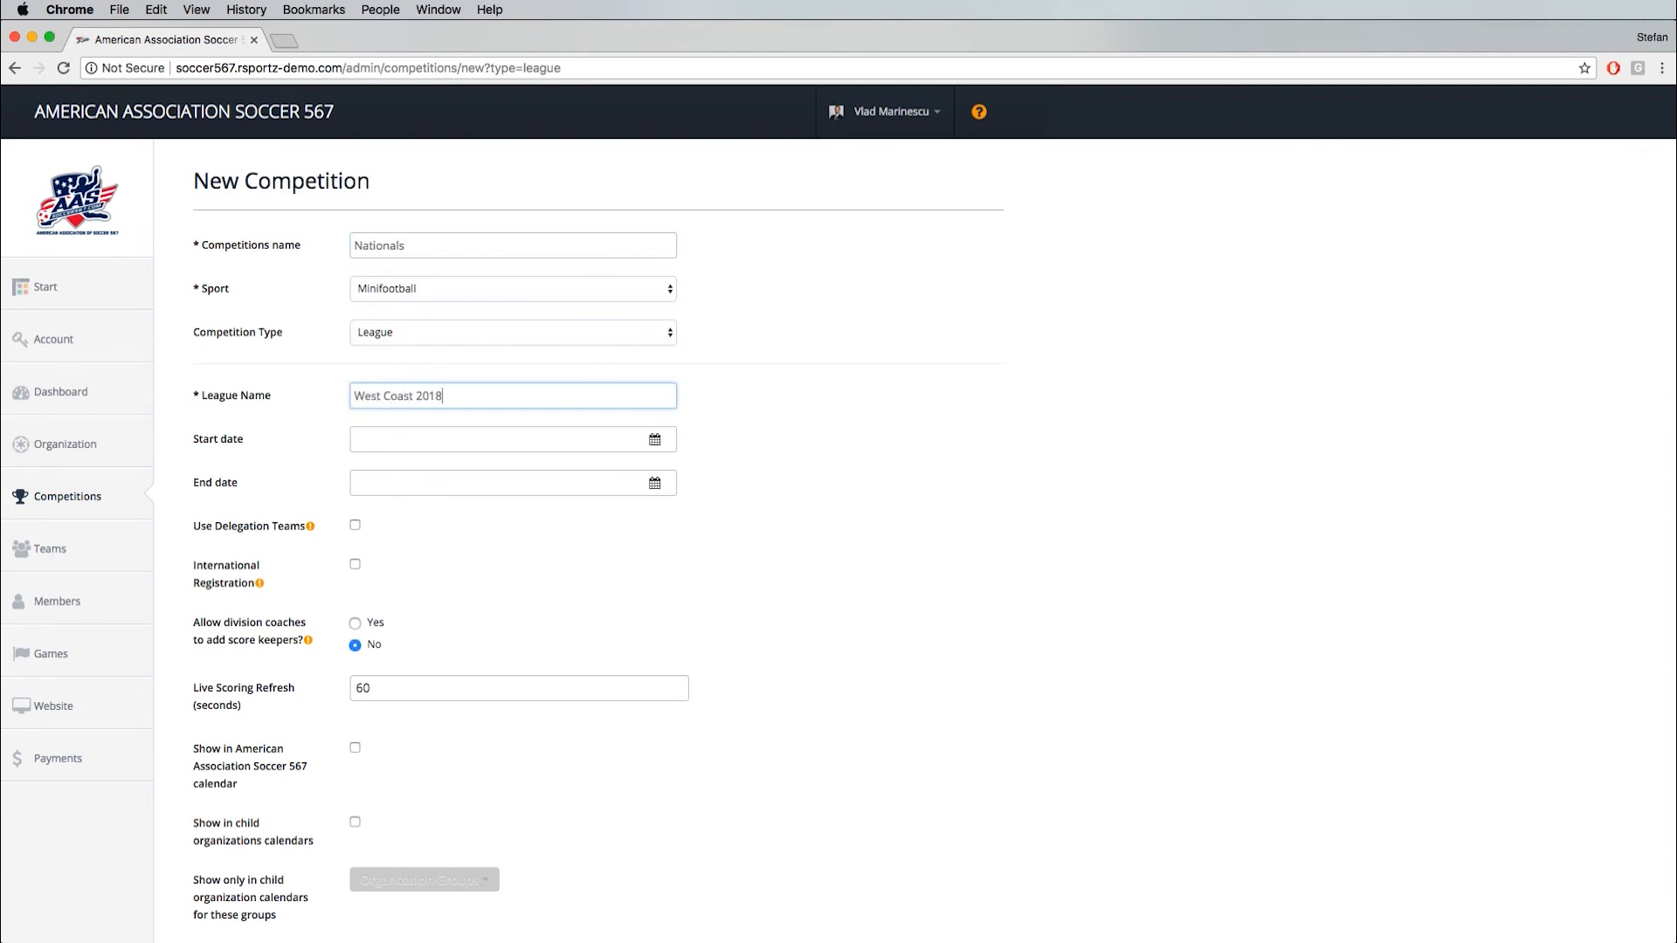
- Set the league's start date to Feb 28, 2018 and its end date to Apr 11, 2018
left_click(494, 434)
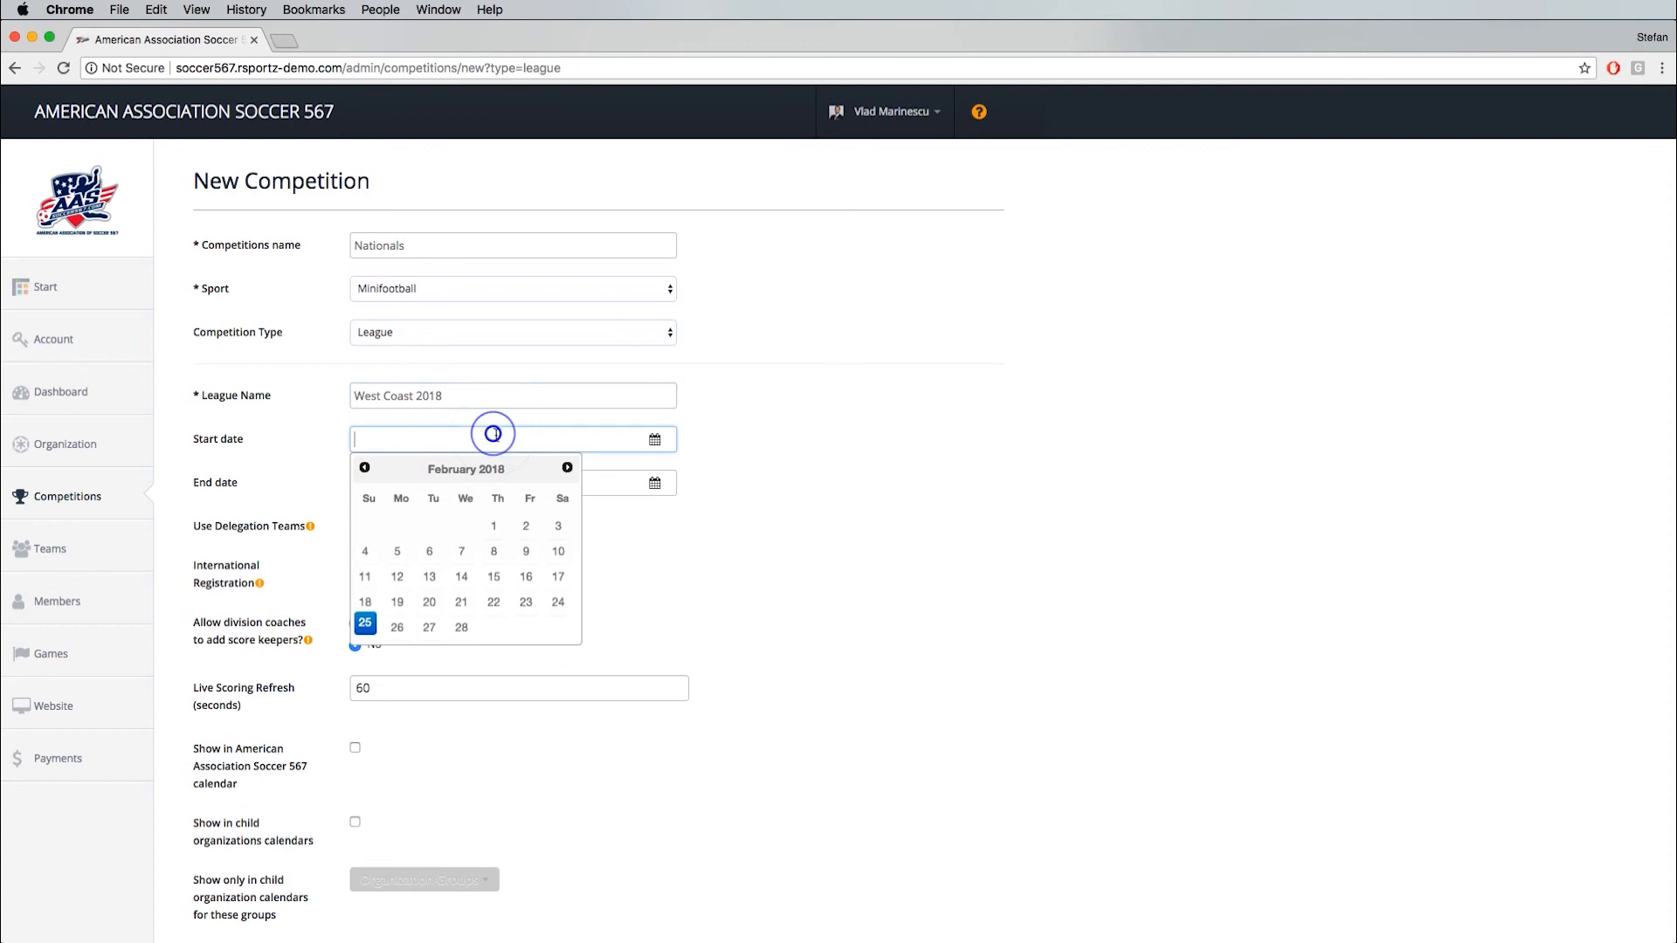
left_click(461, 625)
left_click(384, 485)
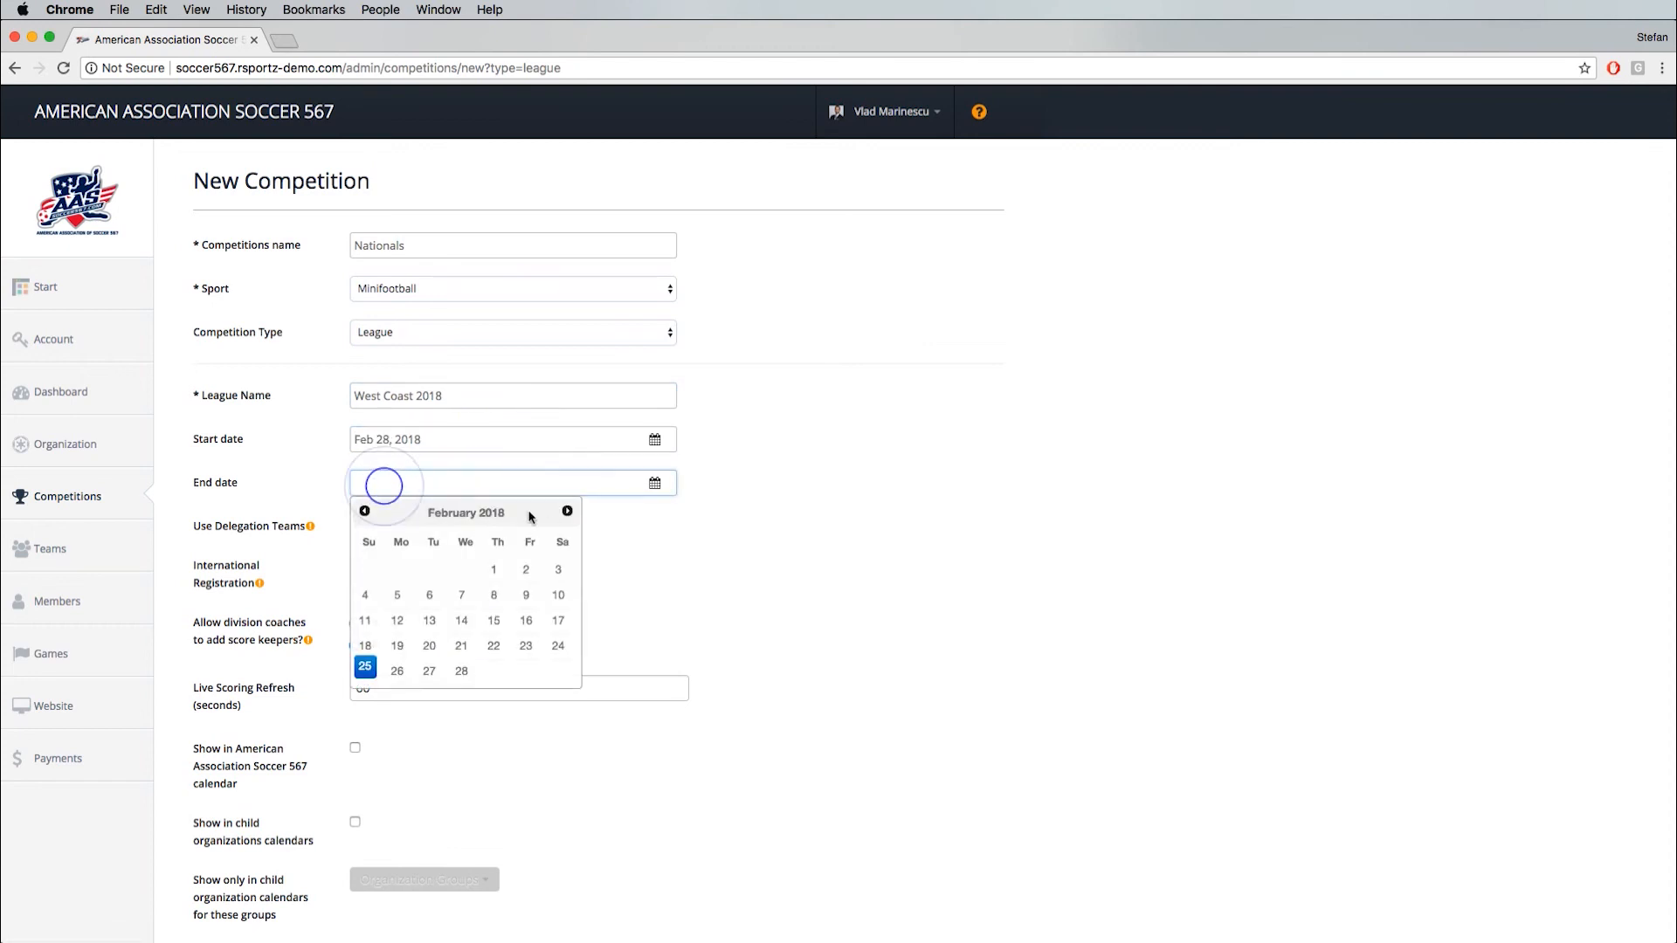
left_click(566, 513)
left_click(565, 513)
left_click(461, 595)
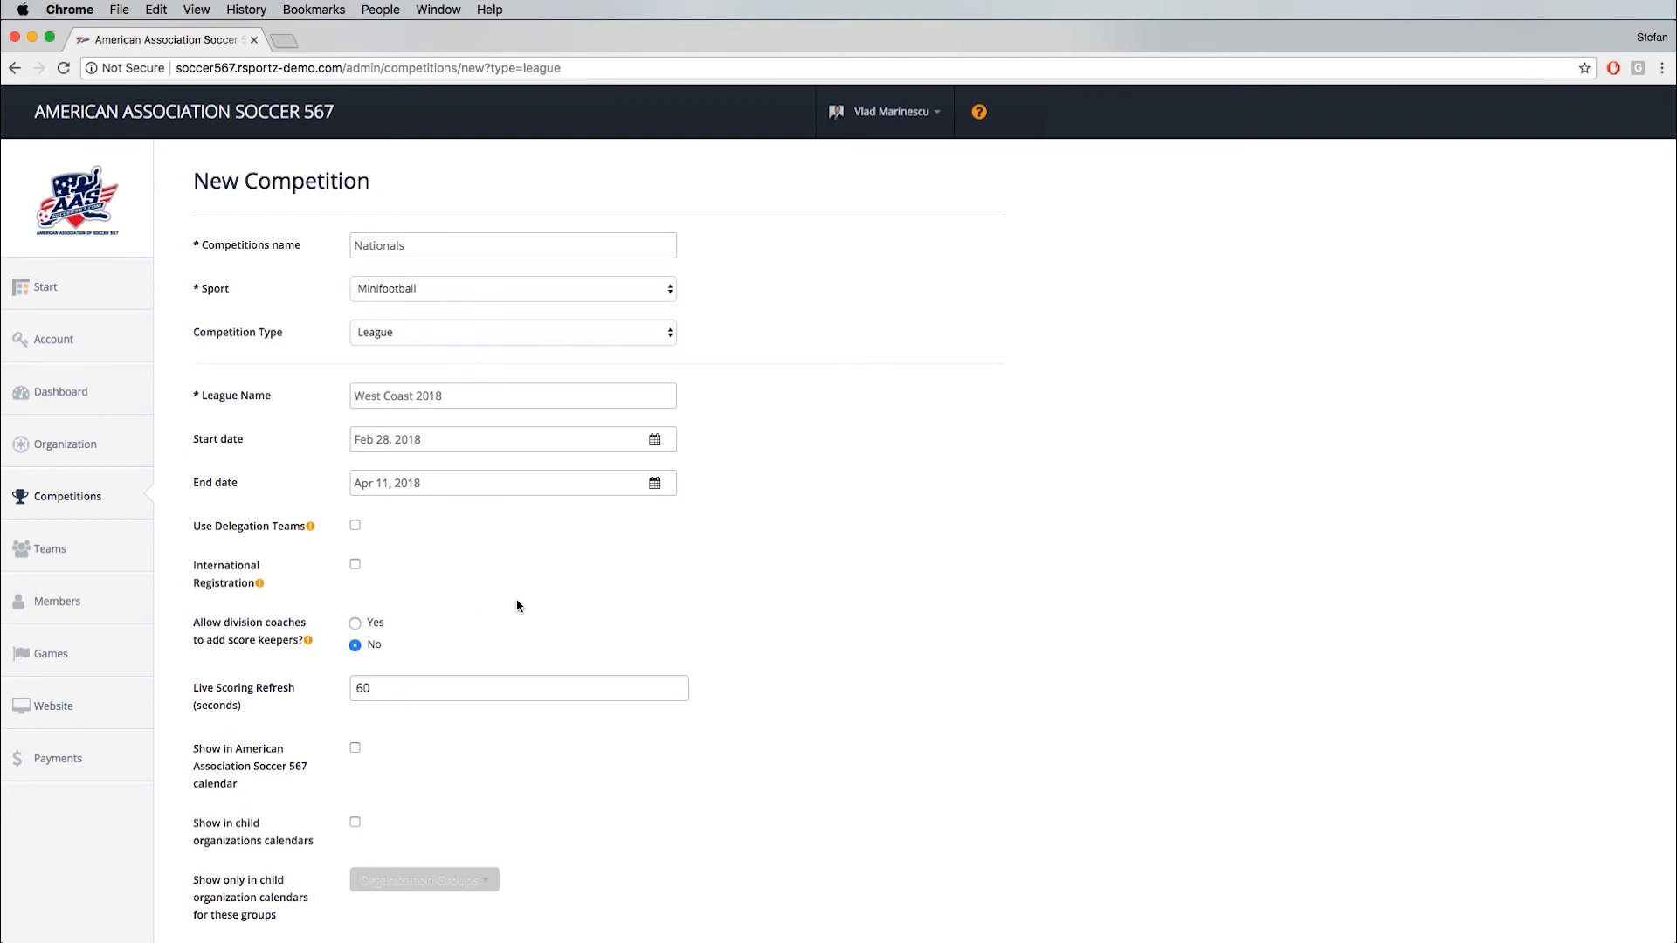
- Enable international registration and display in the association's and child organizations' calendars, and save the new competition
left_click(355, 565)
scroll(497, 656, "down", 3)
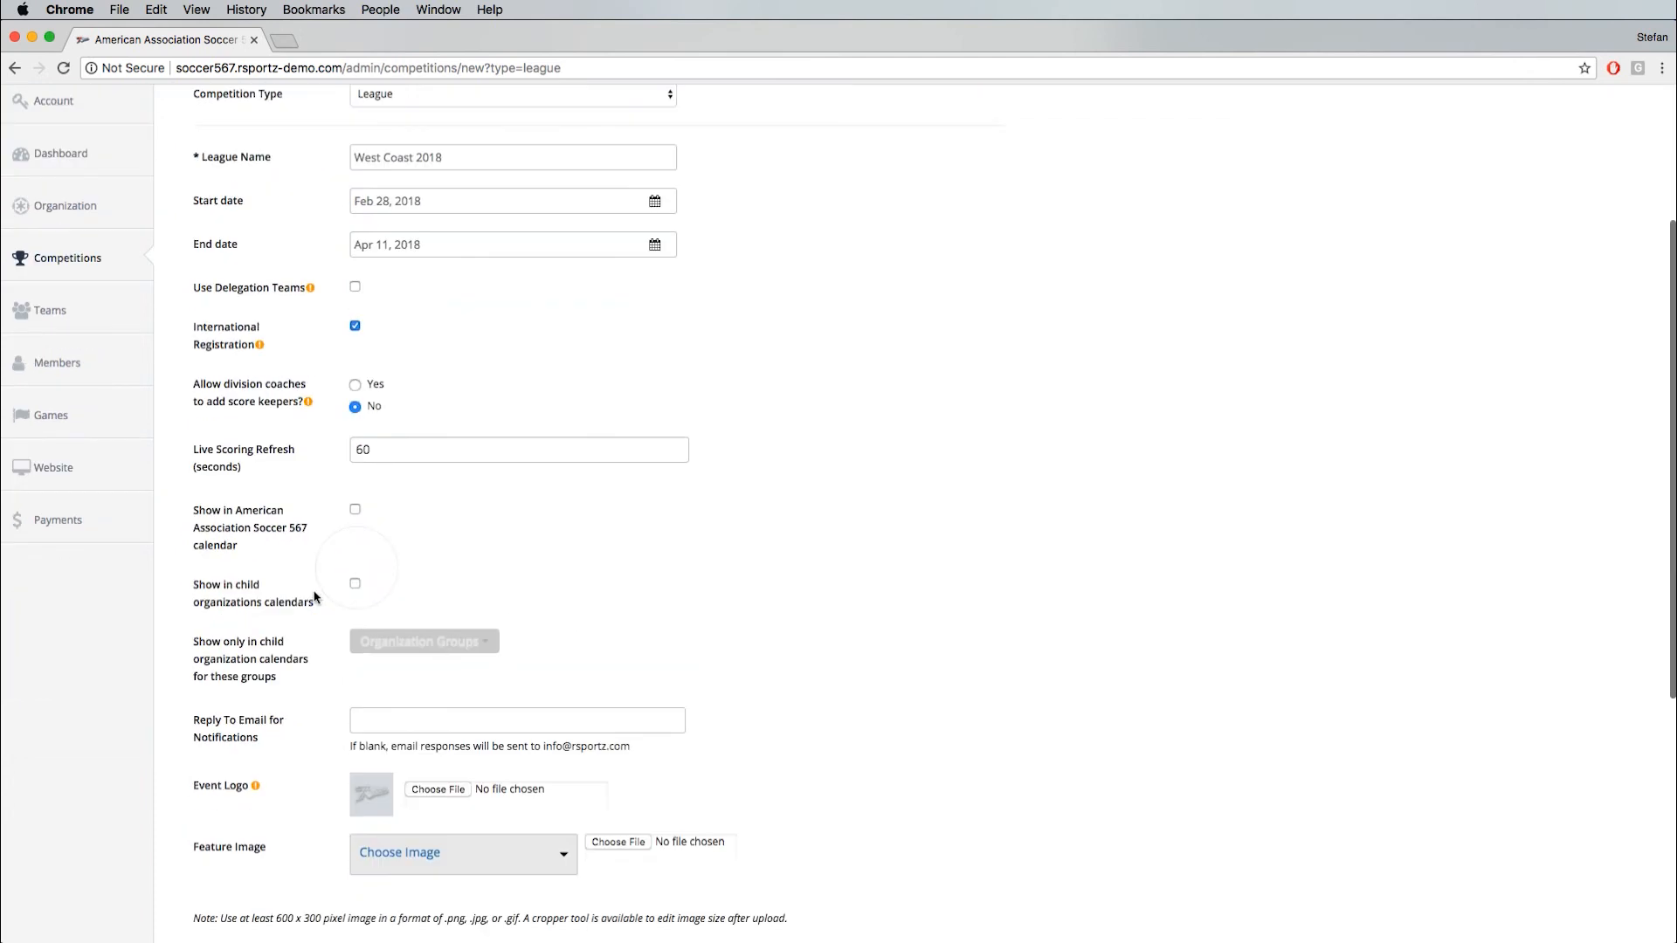
left_click(355, 512)
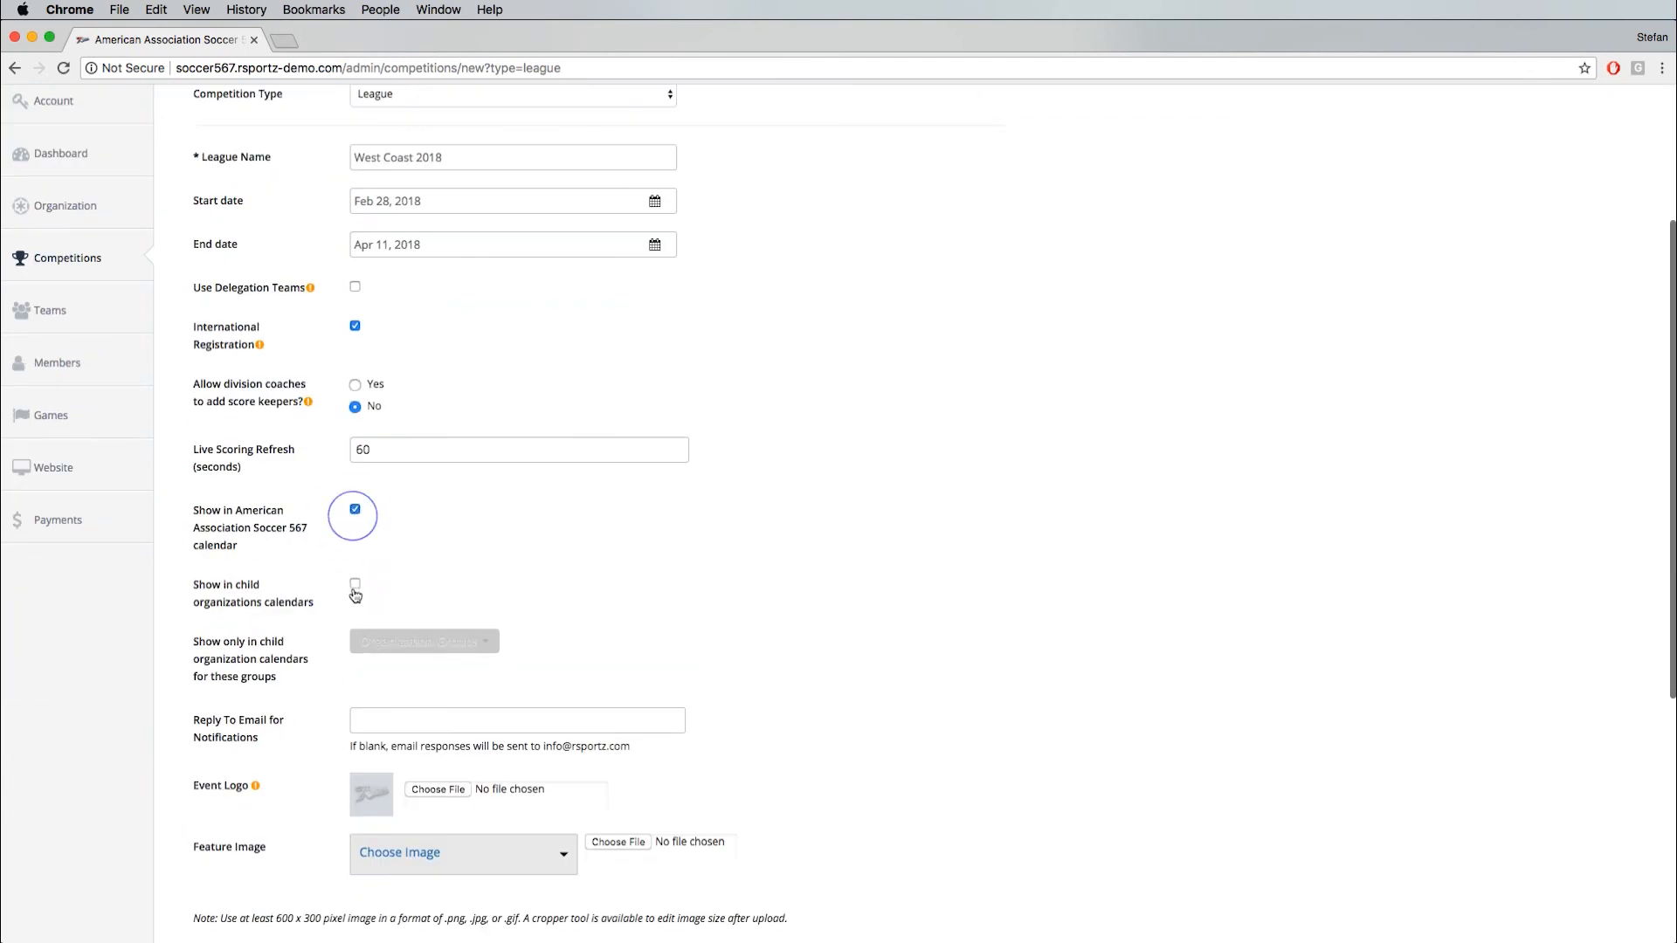
left_click(354, 583)
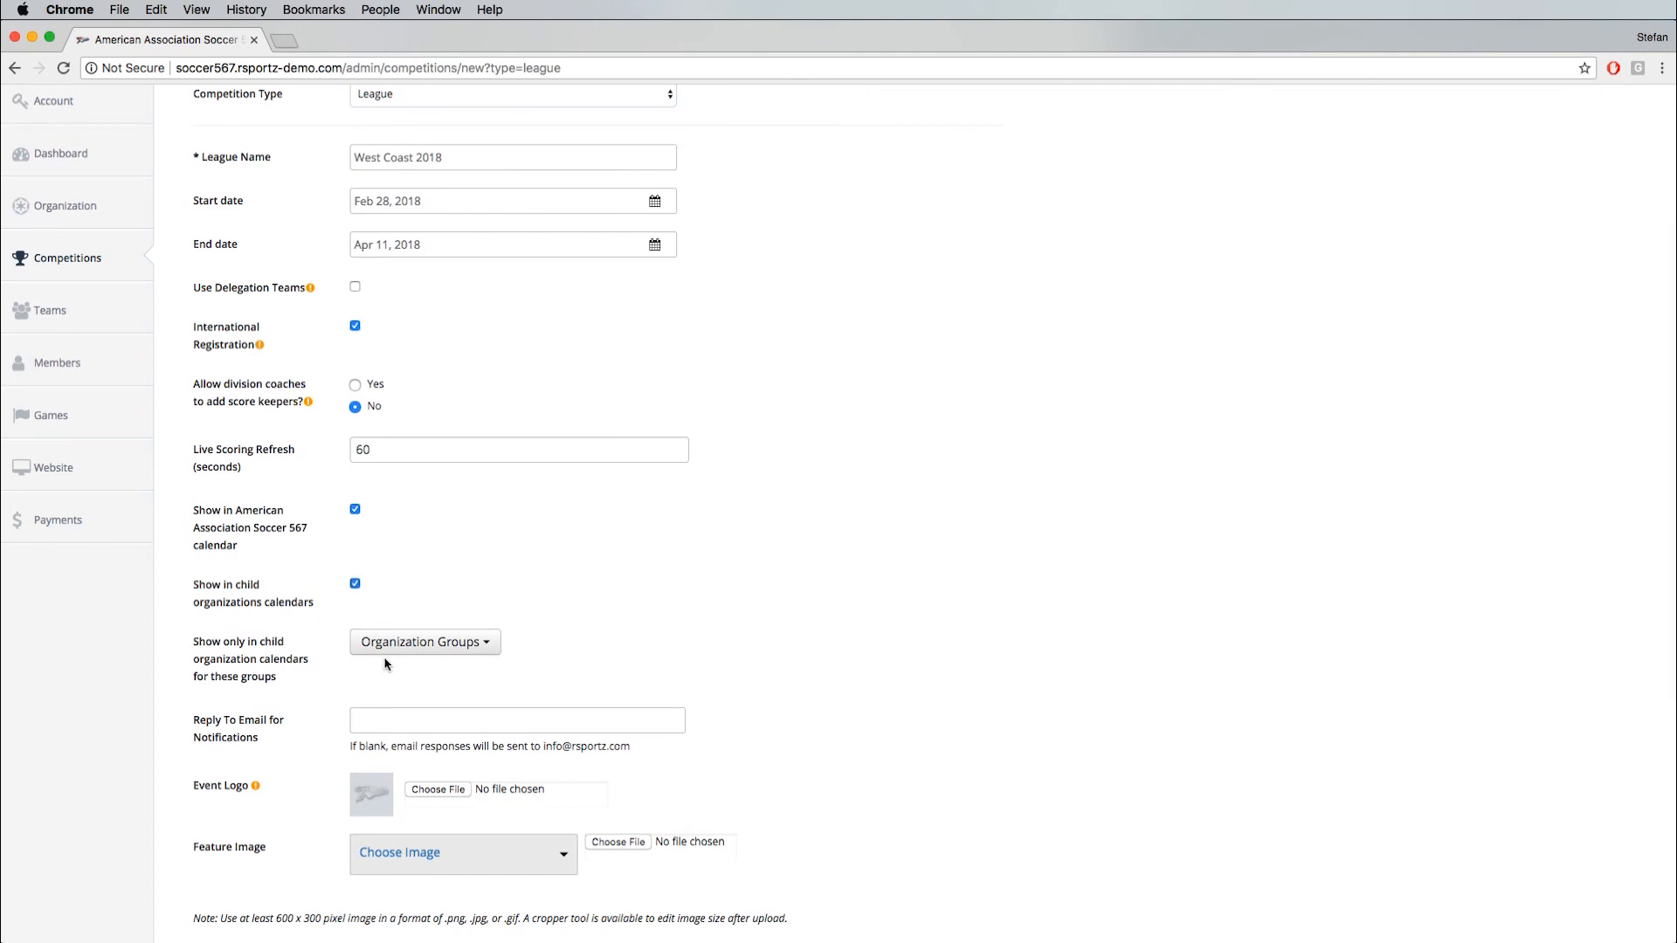
scroll(278, 725, "down", 5)
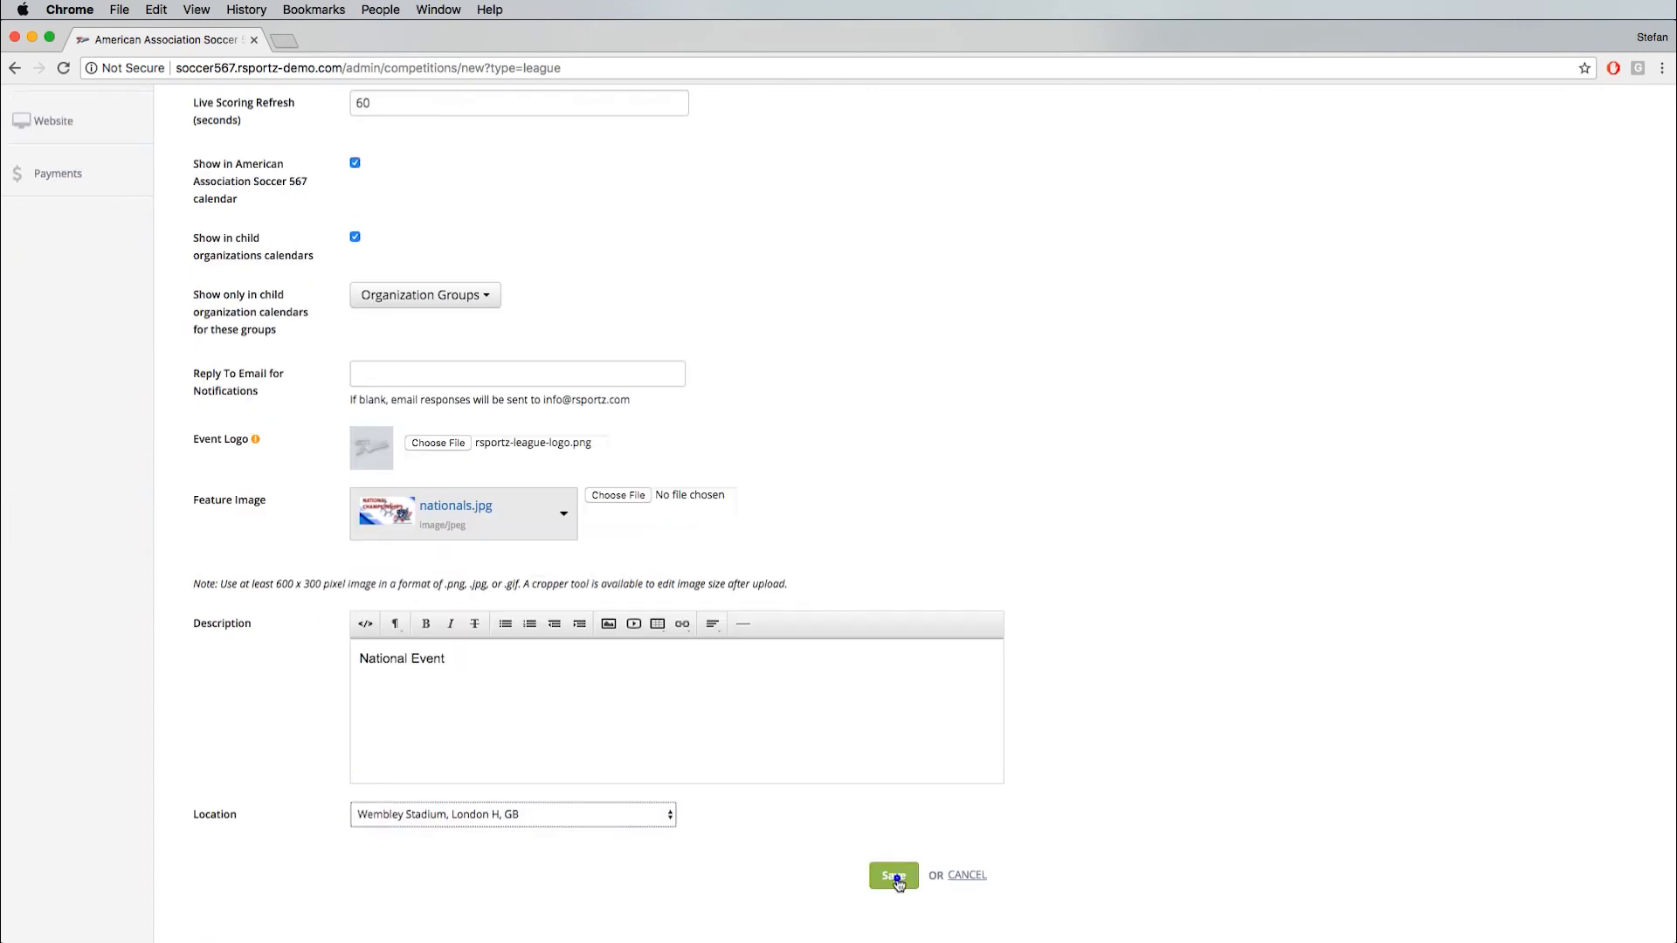
left_click(885, 873)
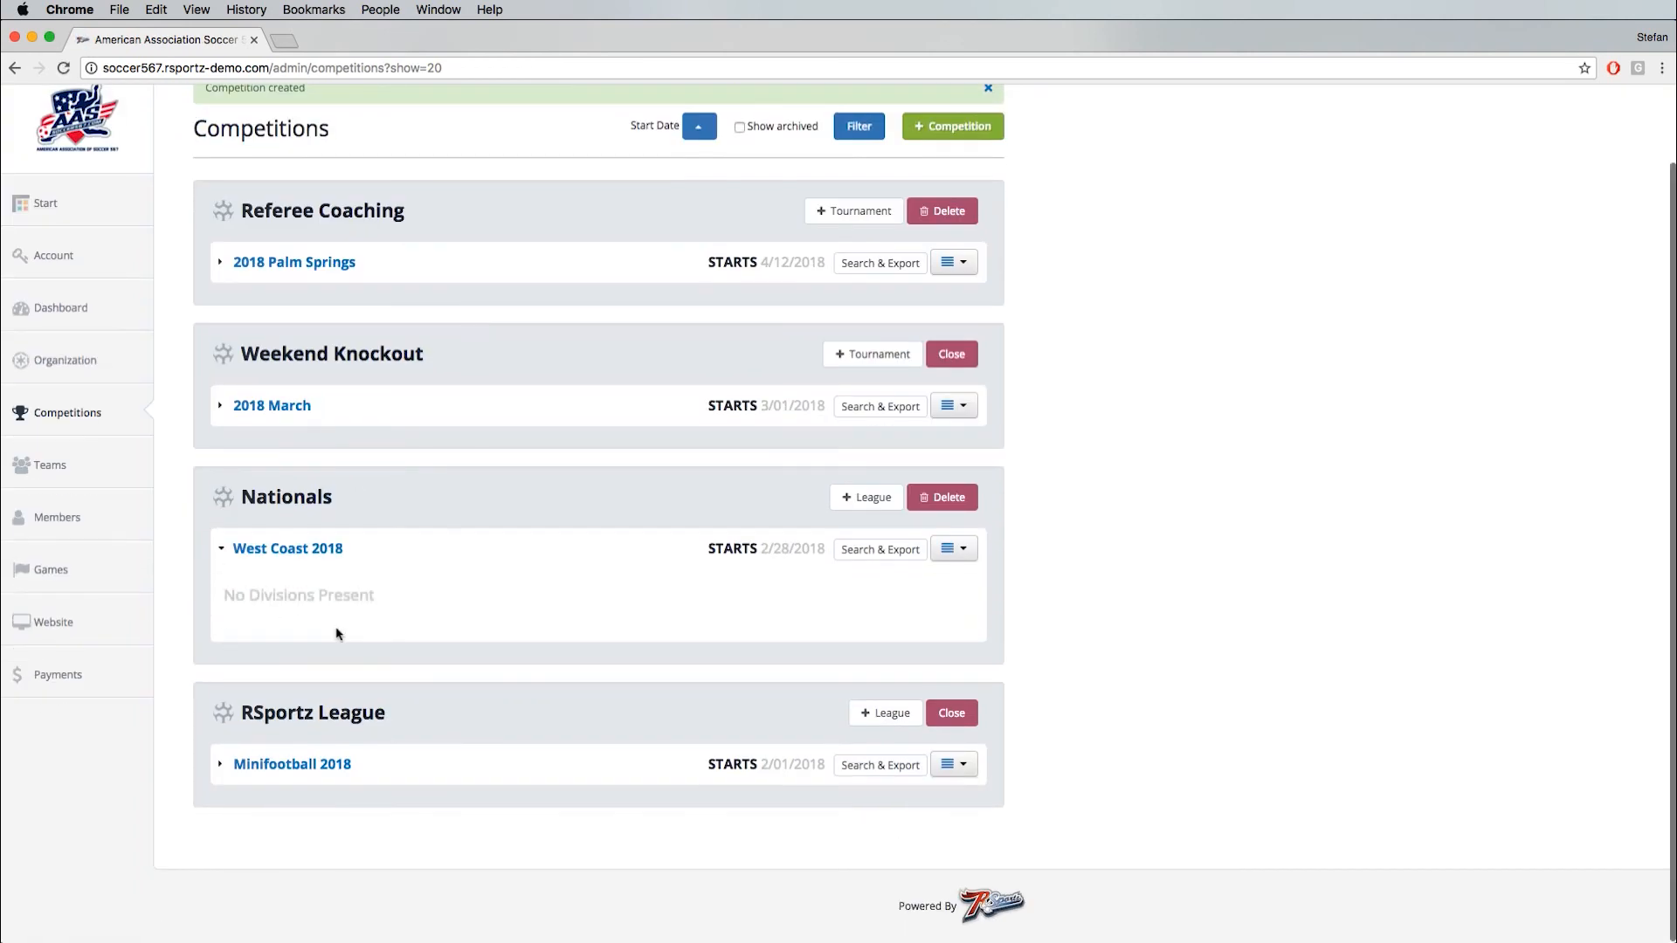
- Check the options for copying divisions into the West Coast 2018 league, and add a new Adult division instead
left_click(961, 552)
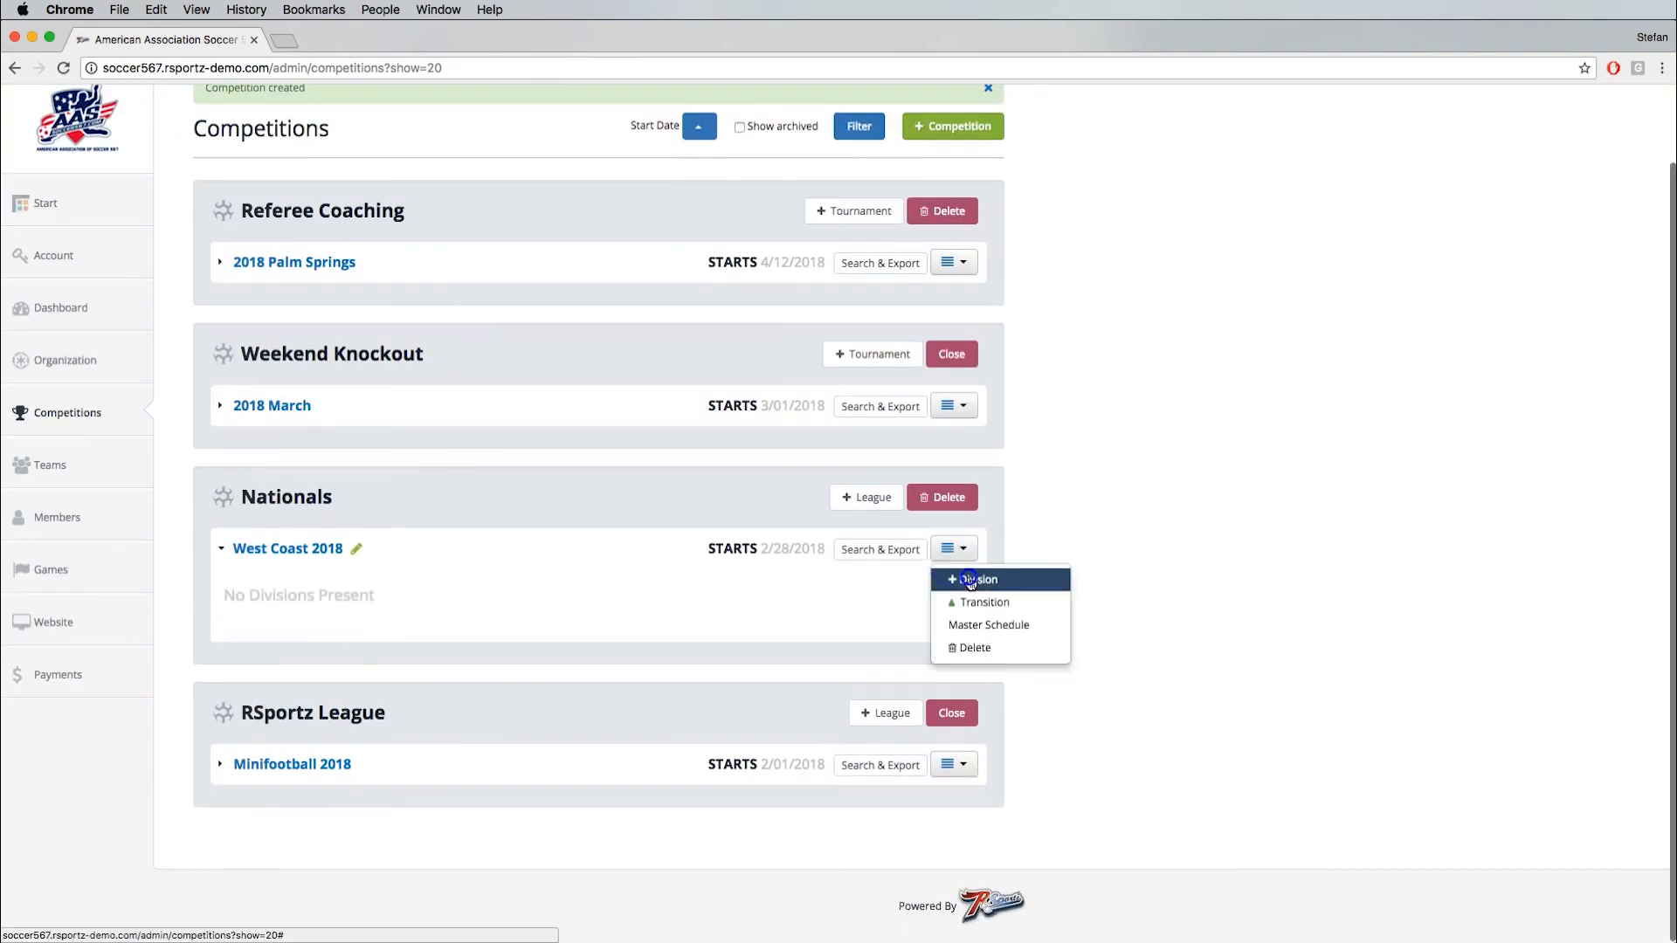
left_click(969, 581)
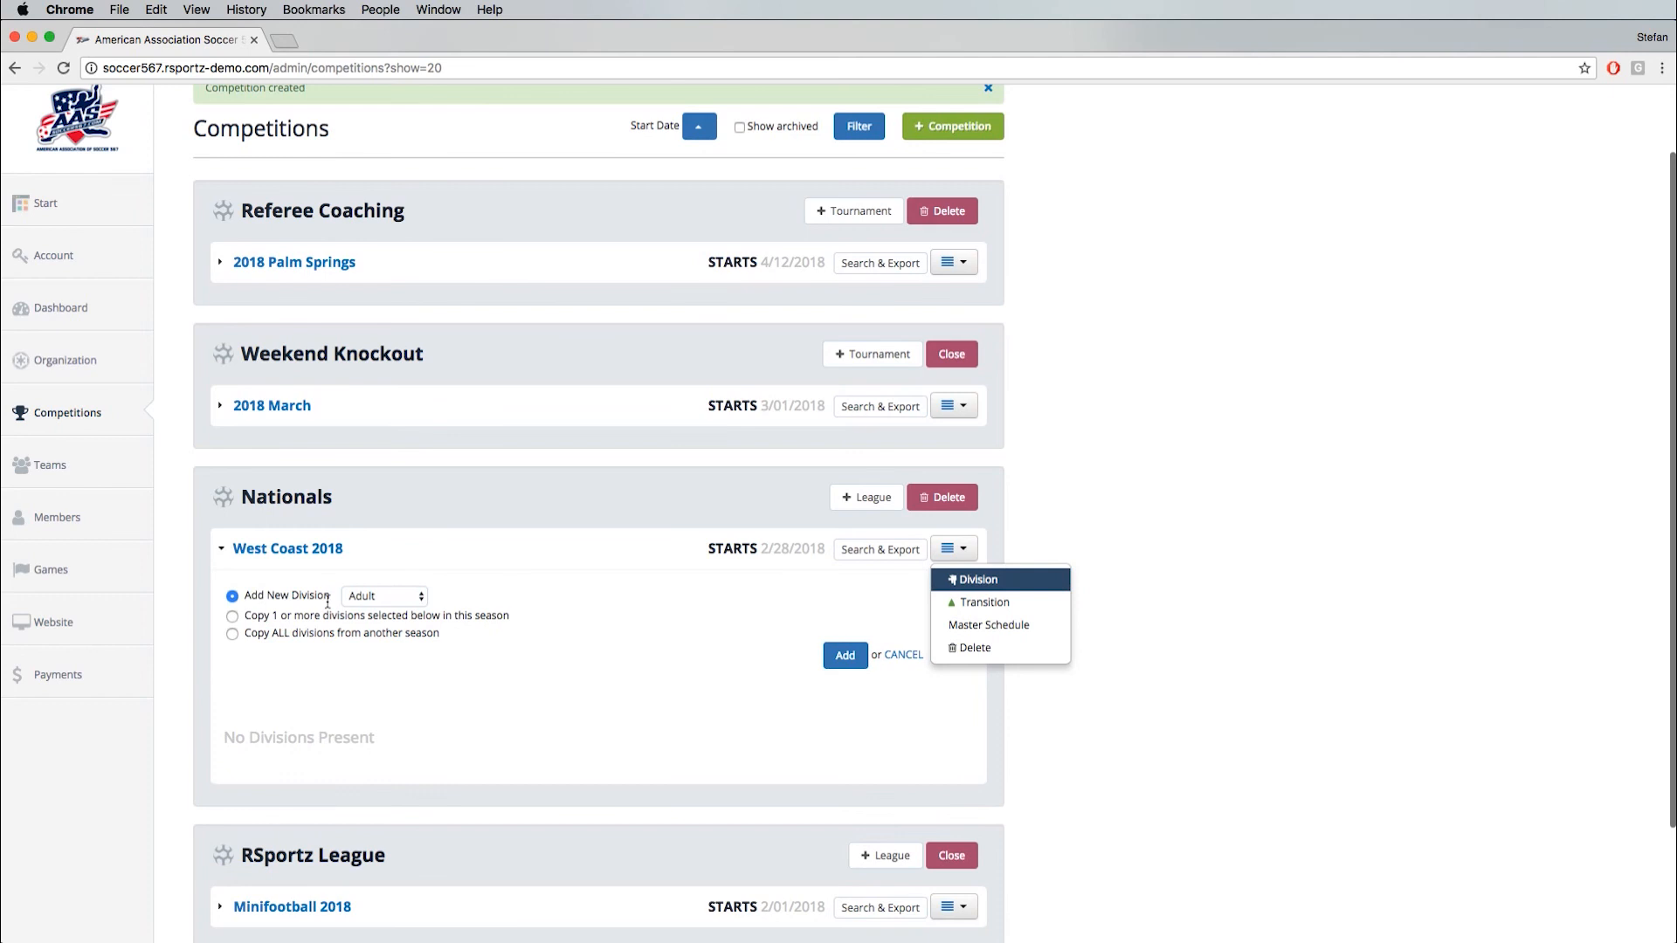
left_click(233, 617)
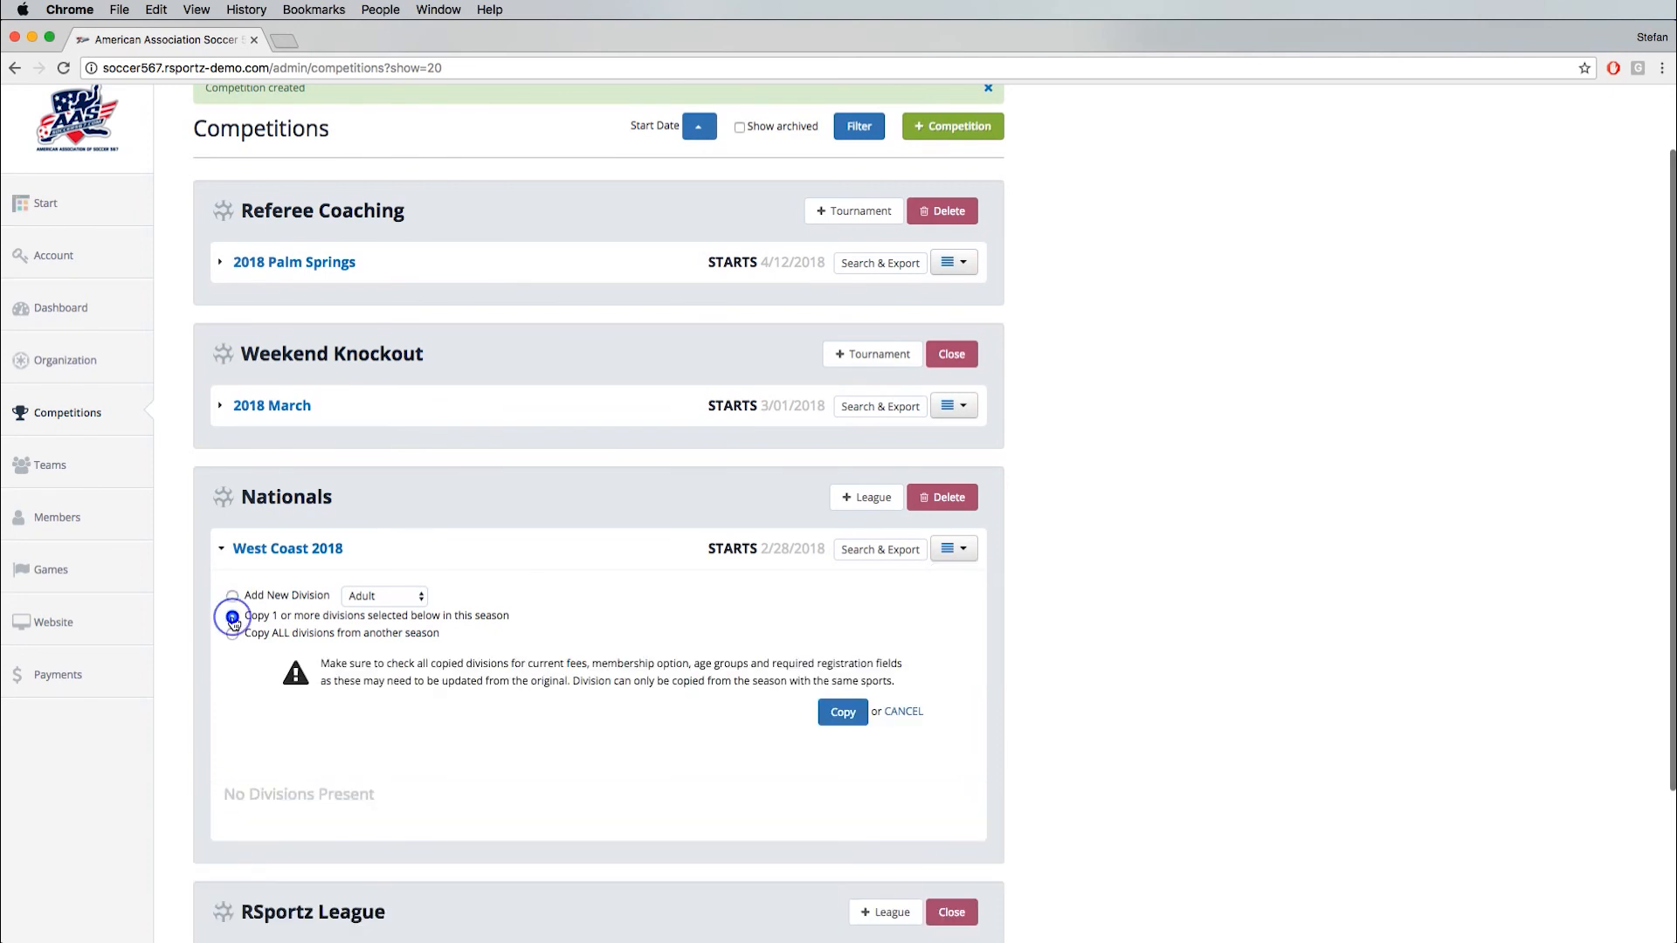
left_click(234, 635)
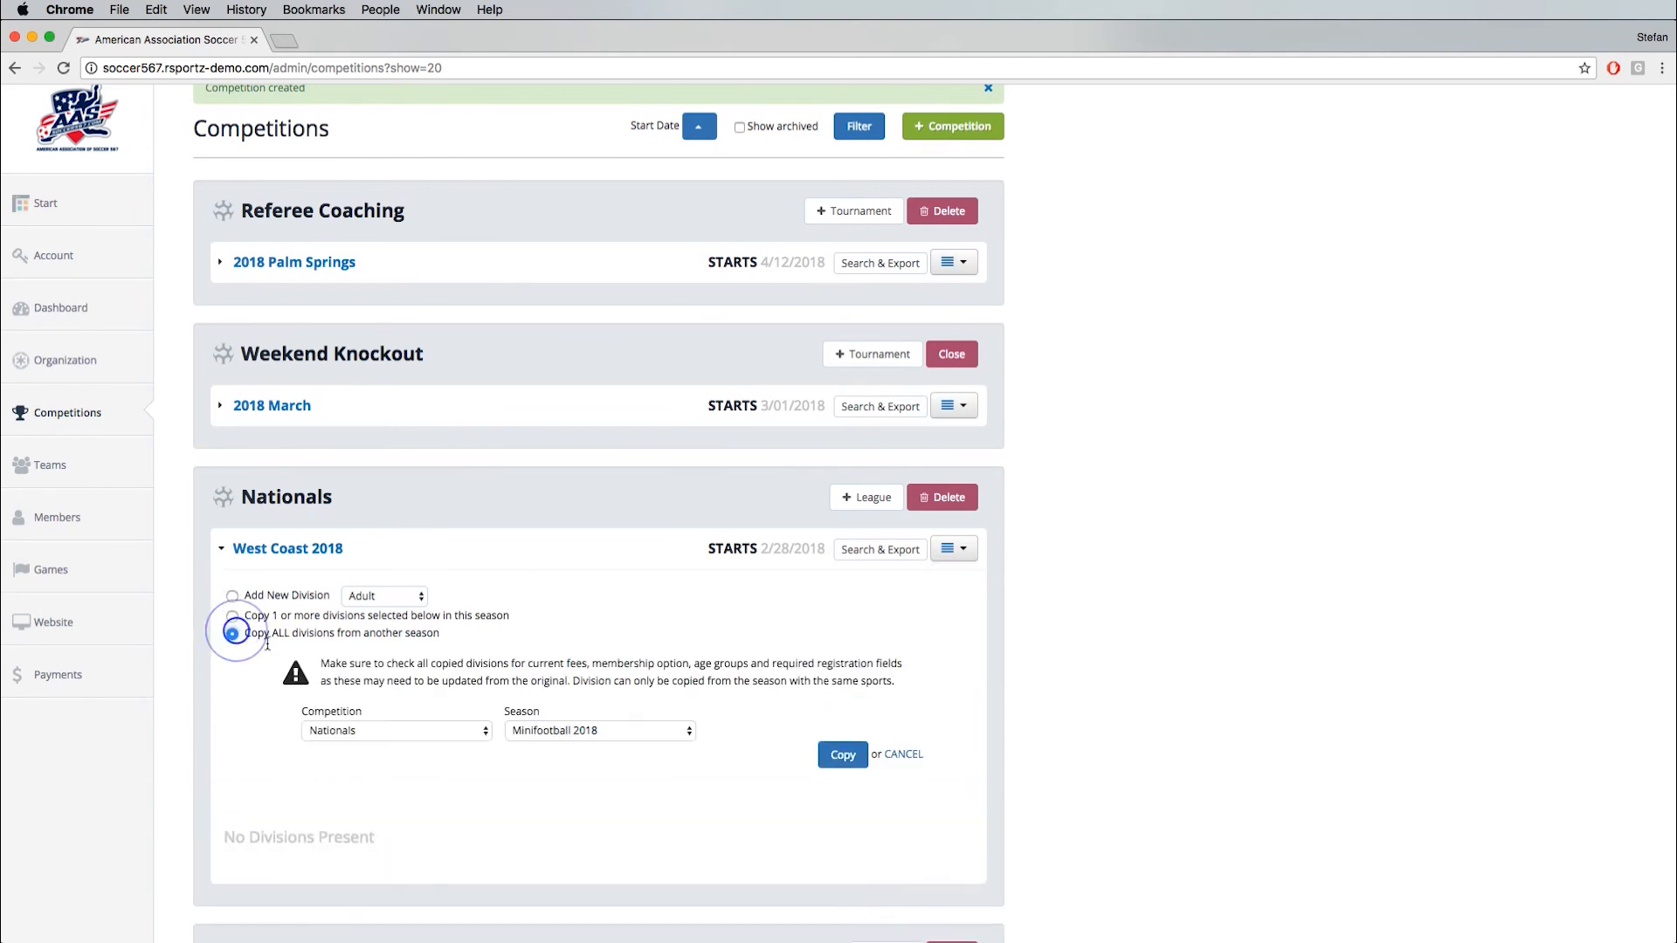
left_click(387, 734)
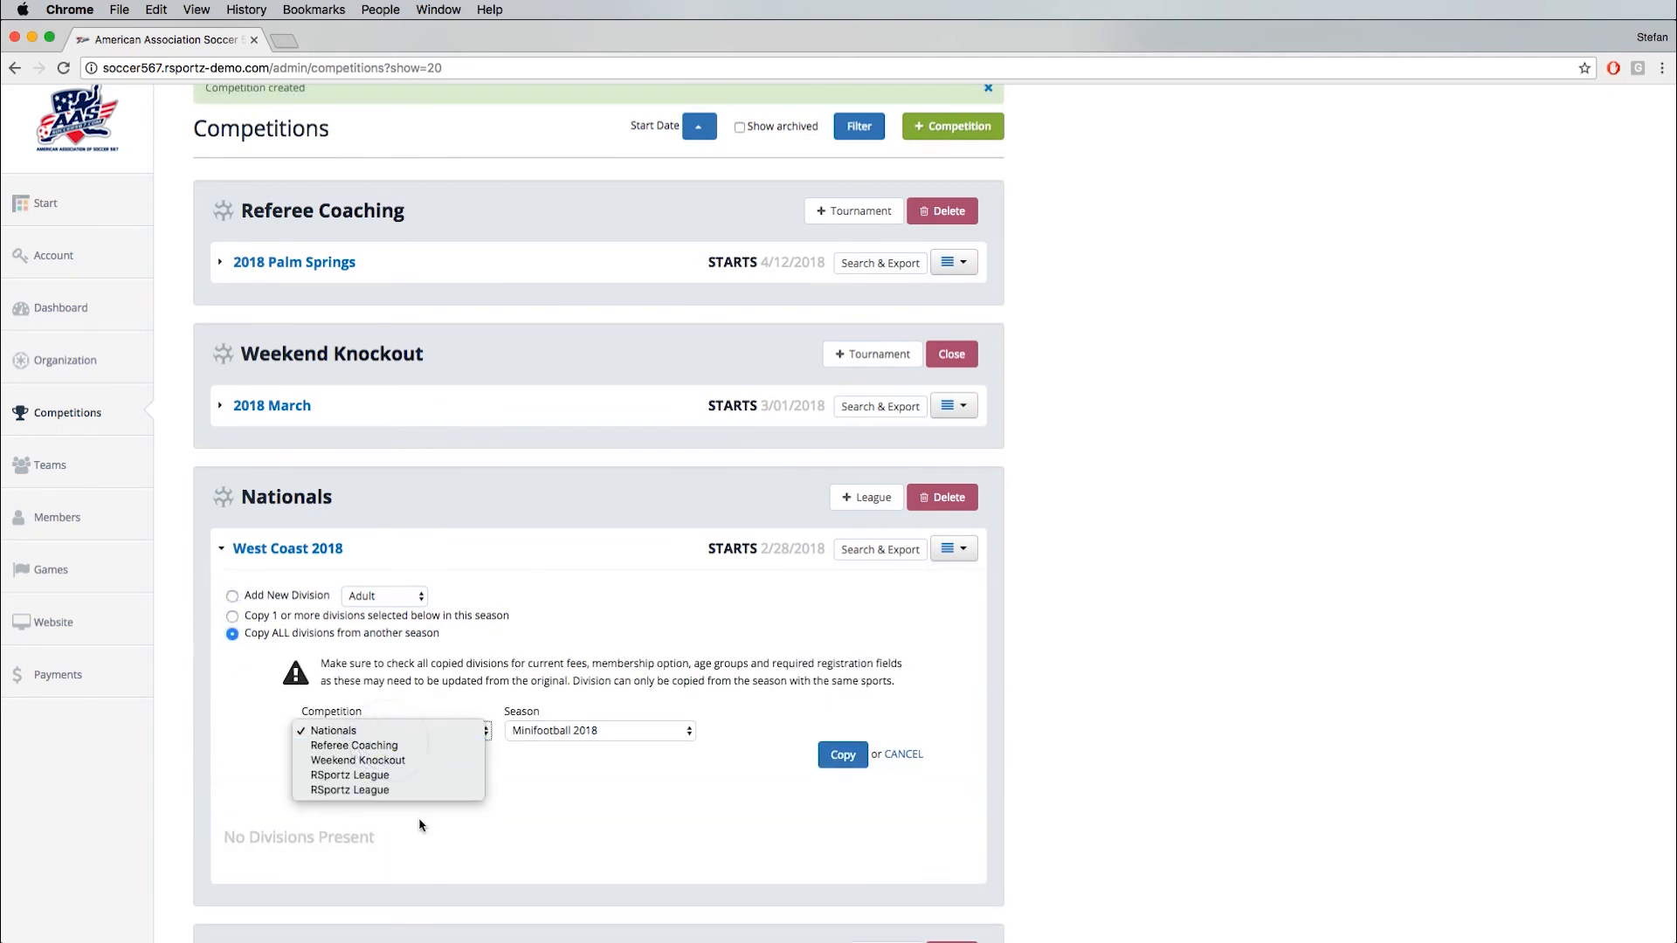
left_click(354, 661)
left_click(233, 596)
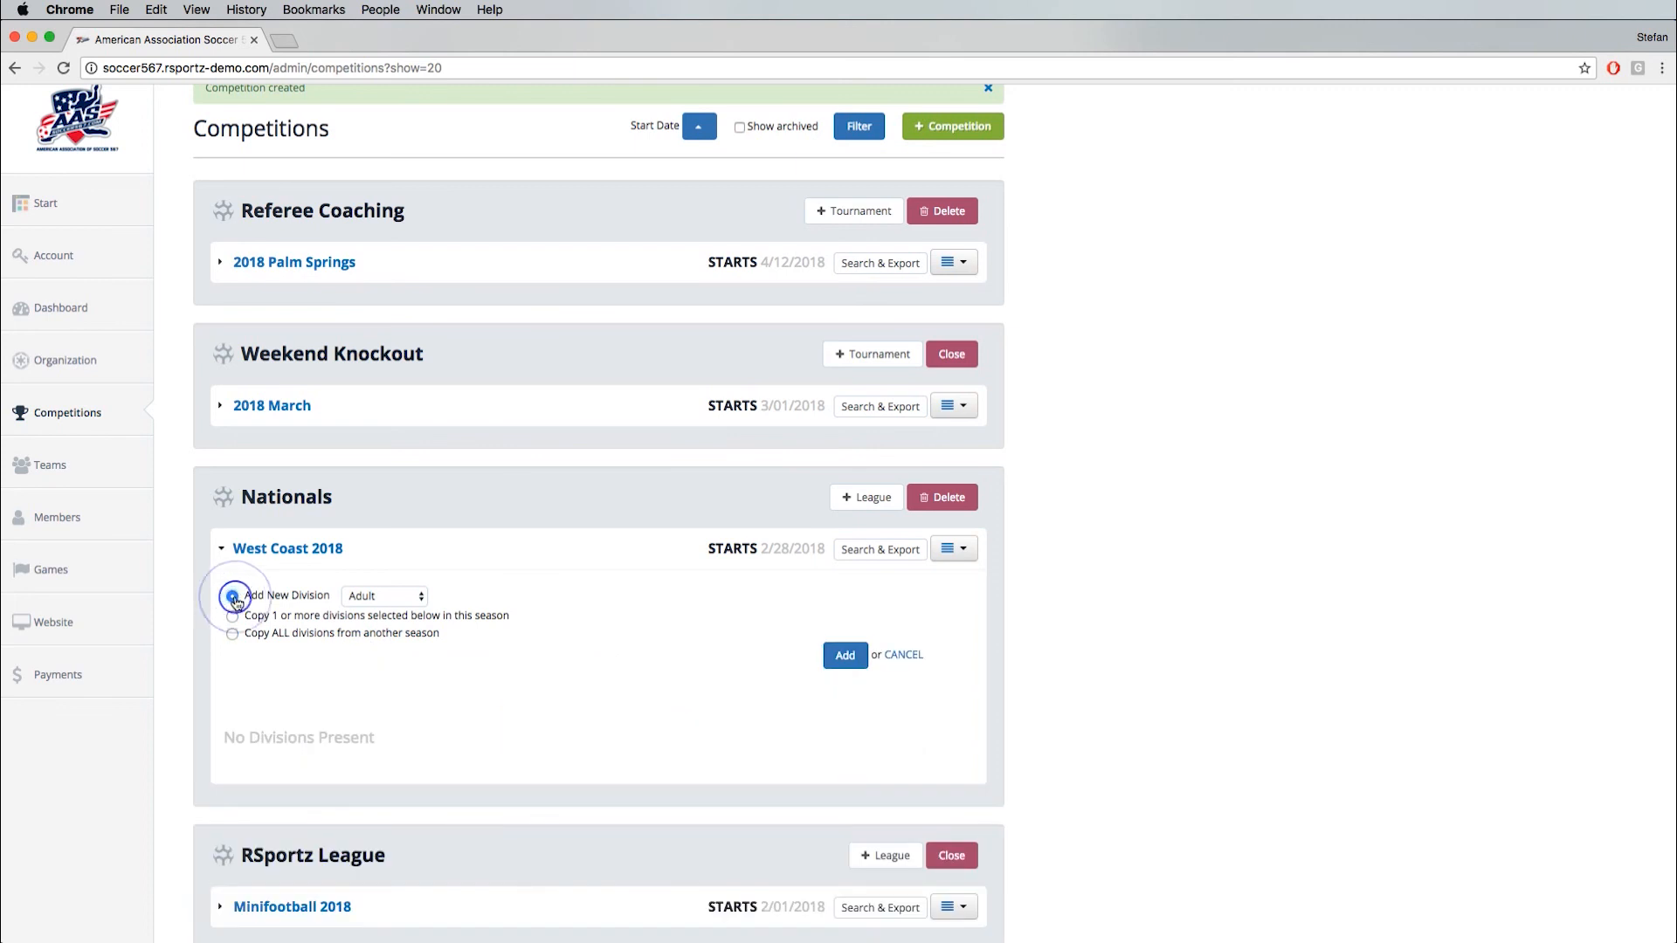
left_click(844, 657)
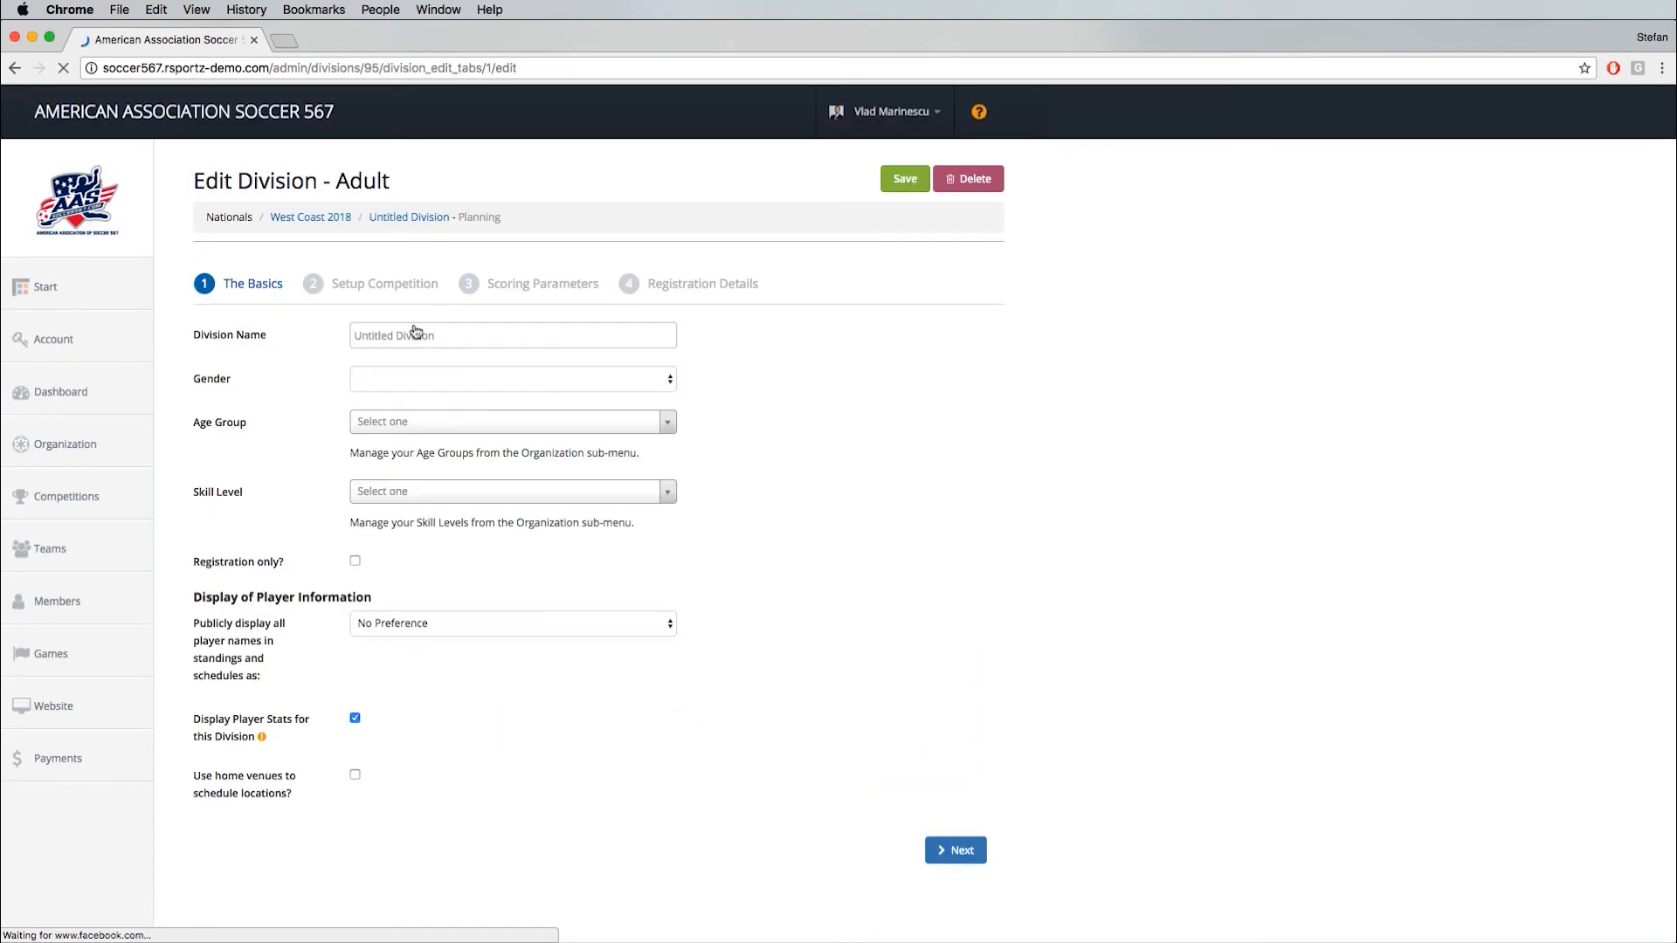
- Name the division 5 A side Adult Male, with gender Male, age group Adult and skill level Advanced
left_click(378, 336)
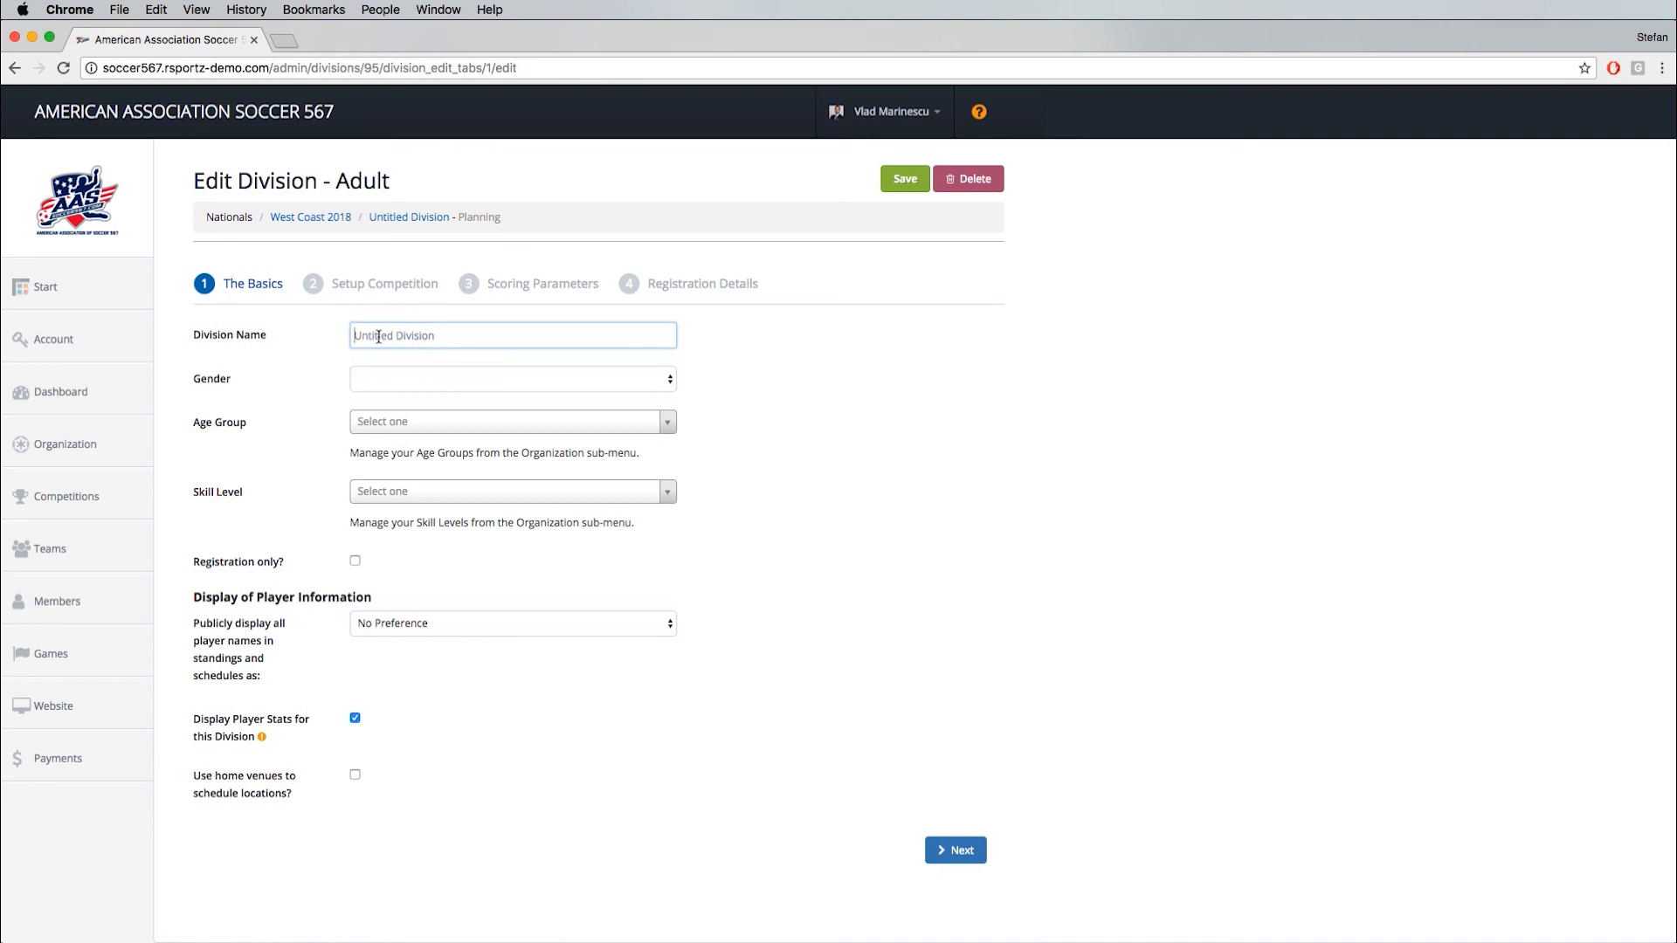
type("5 A side Adult Male")
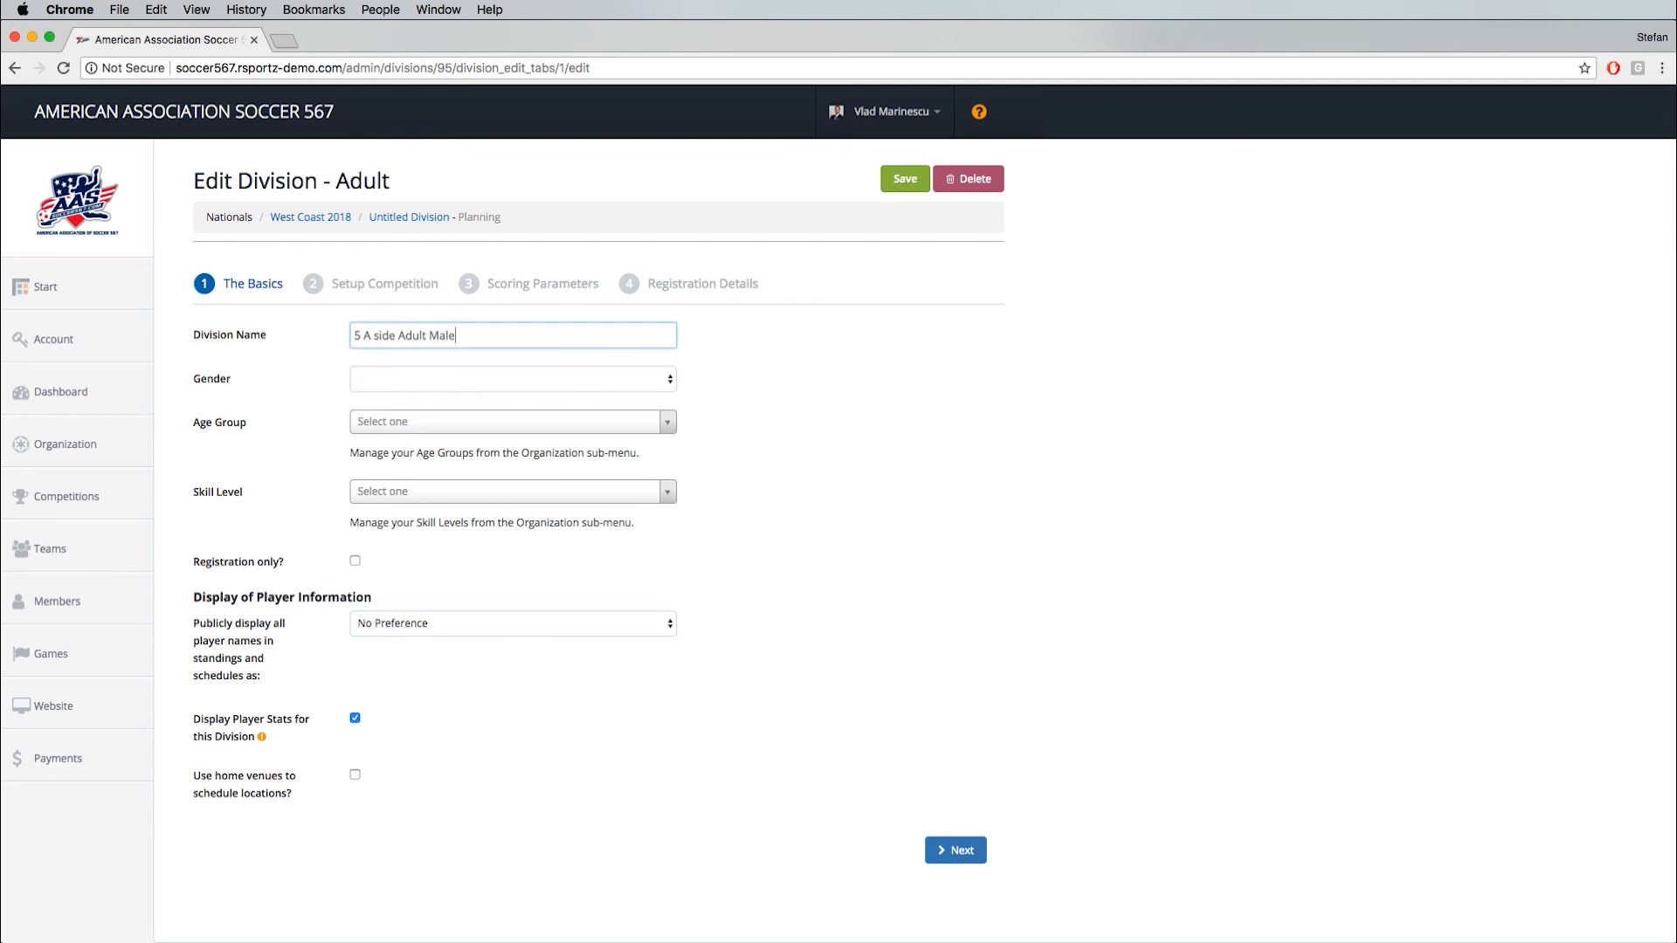
left_click(420, 387)
left_click(401, 390)
left_click(371, 423)
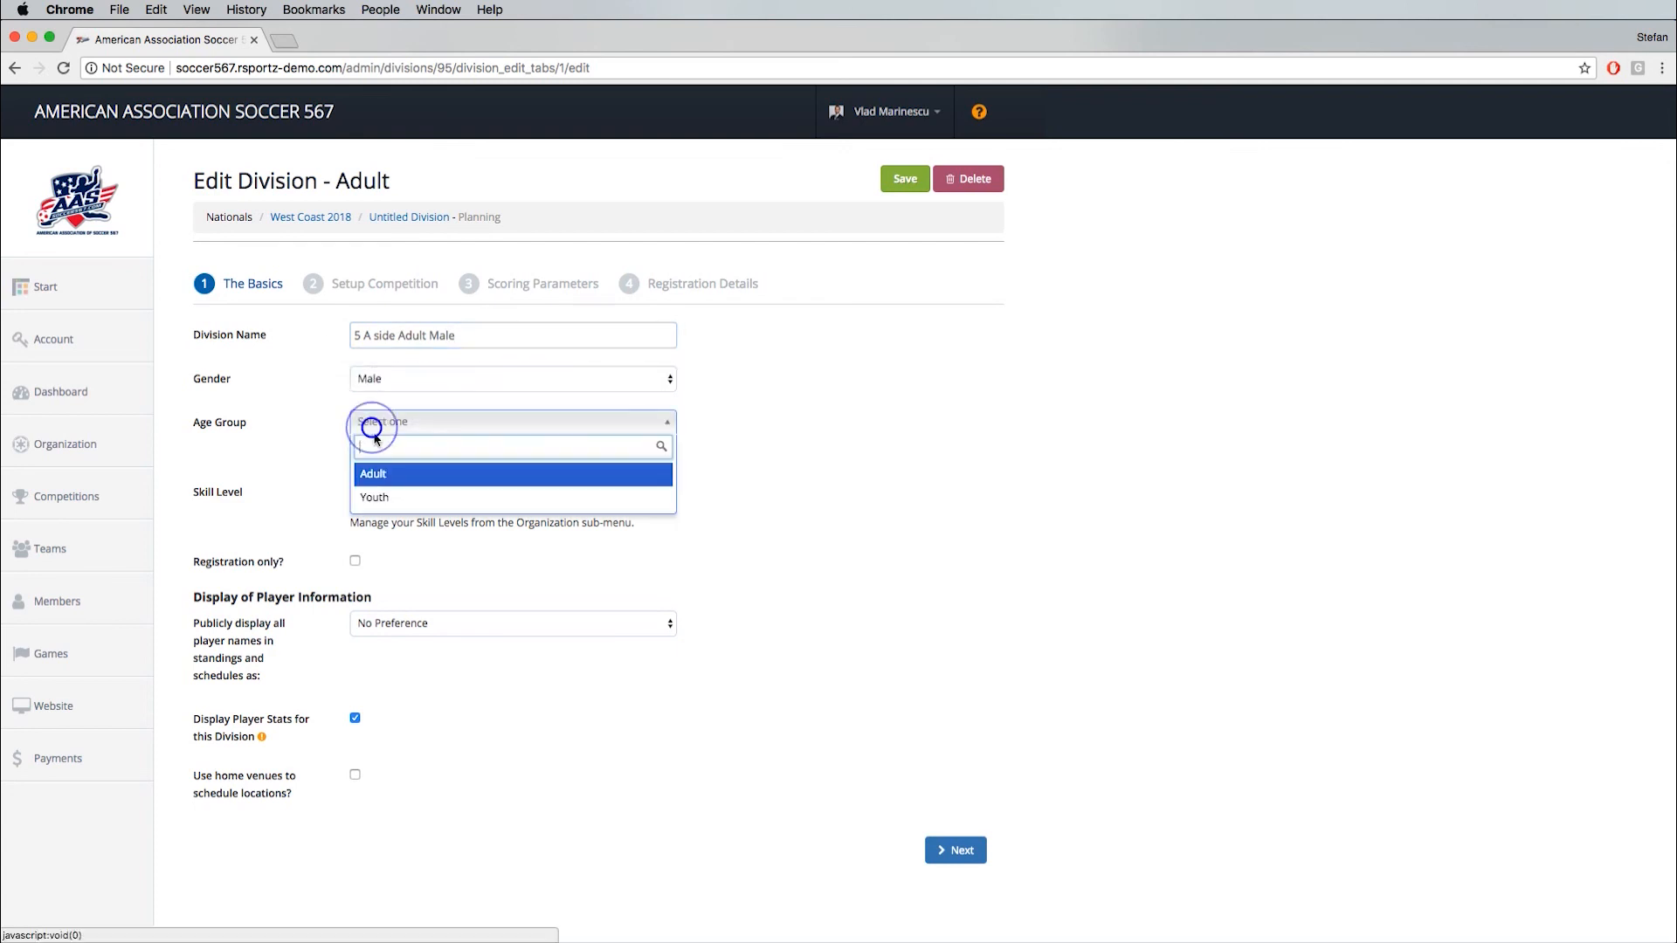
left_click(385, 477)
left_click(393, 491)
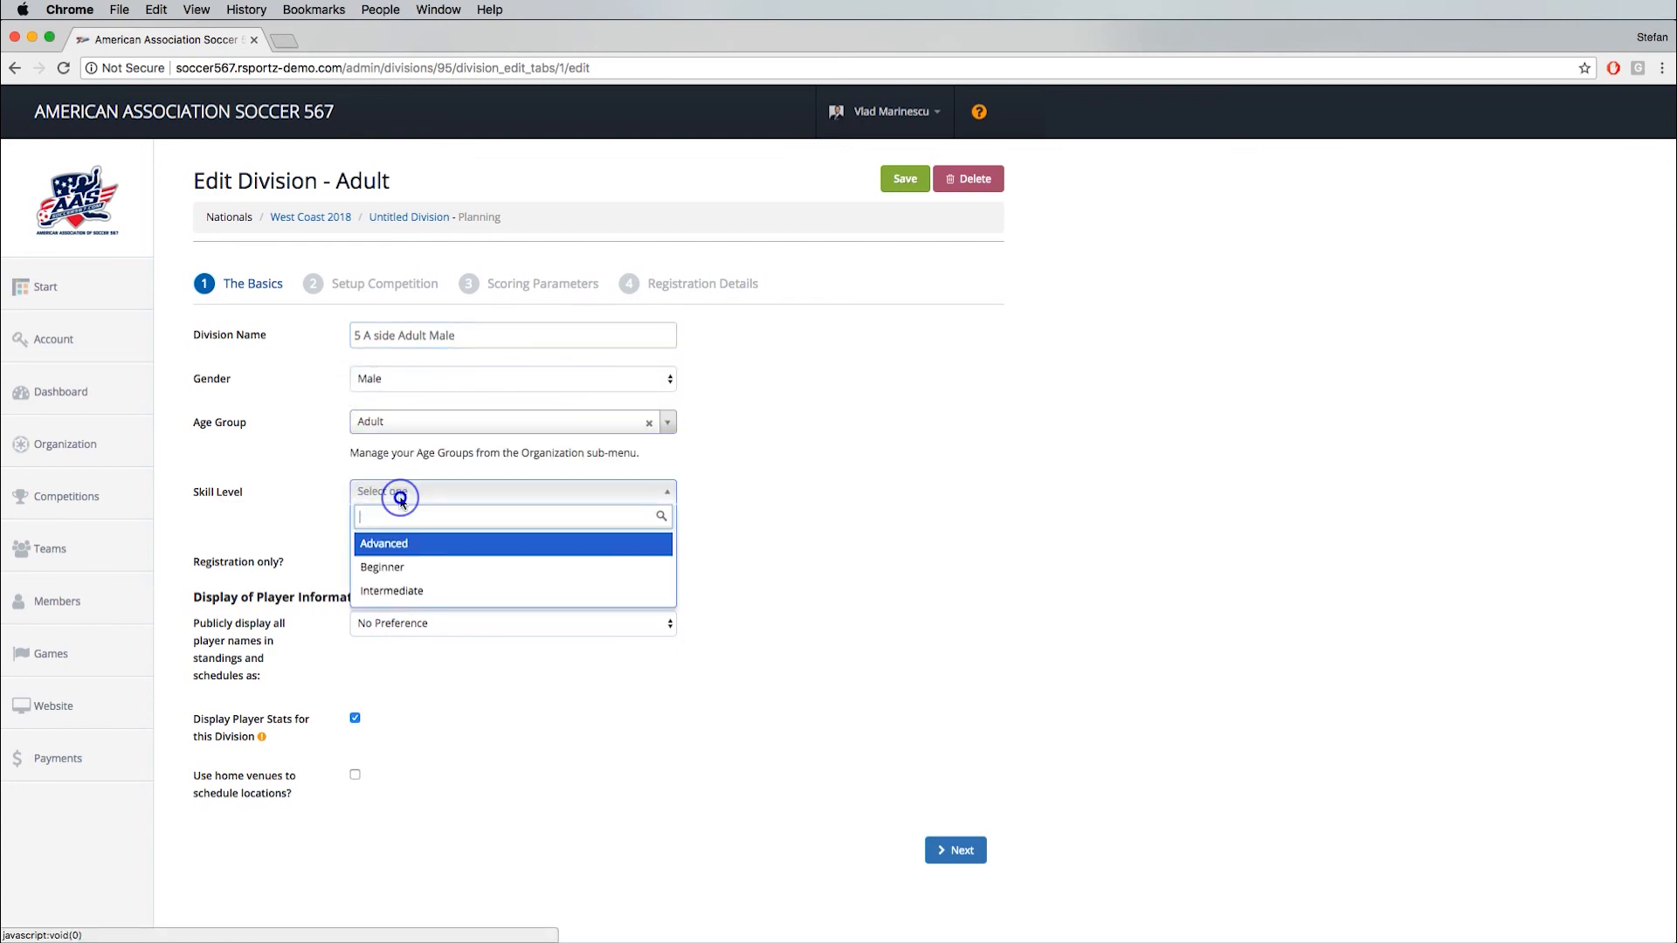
left_click(400, 544)
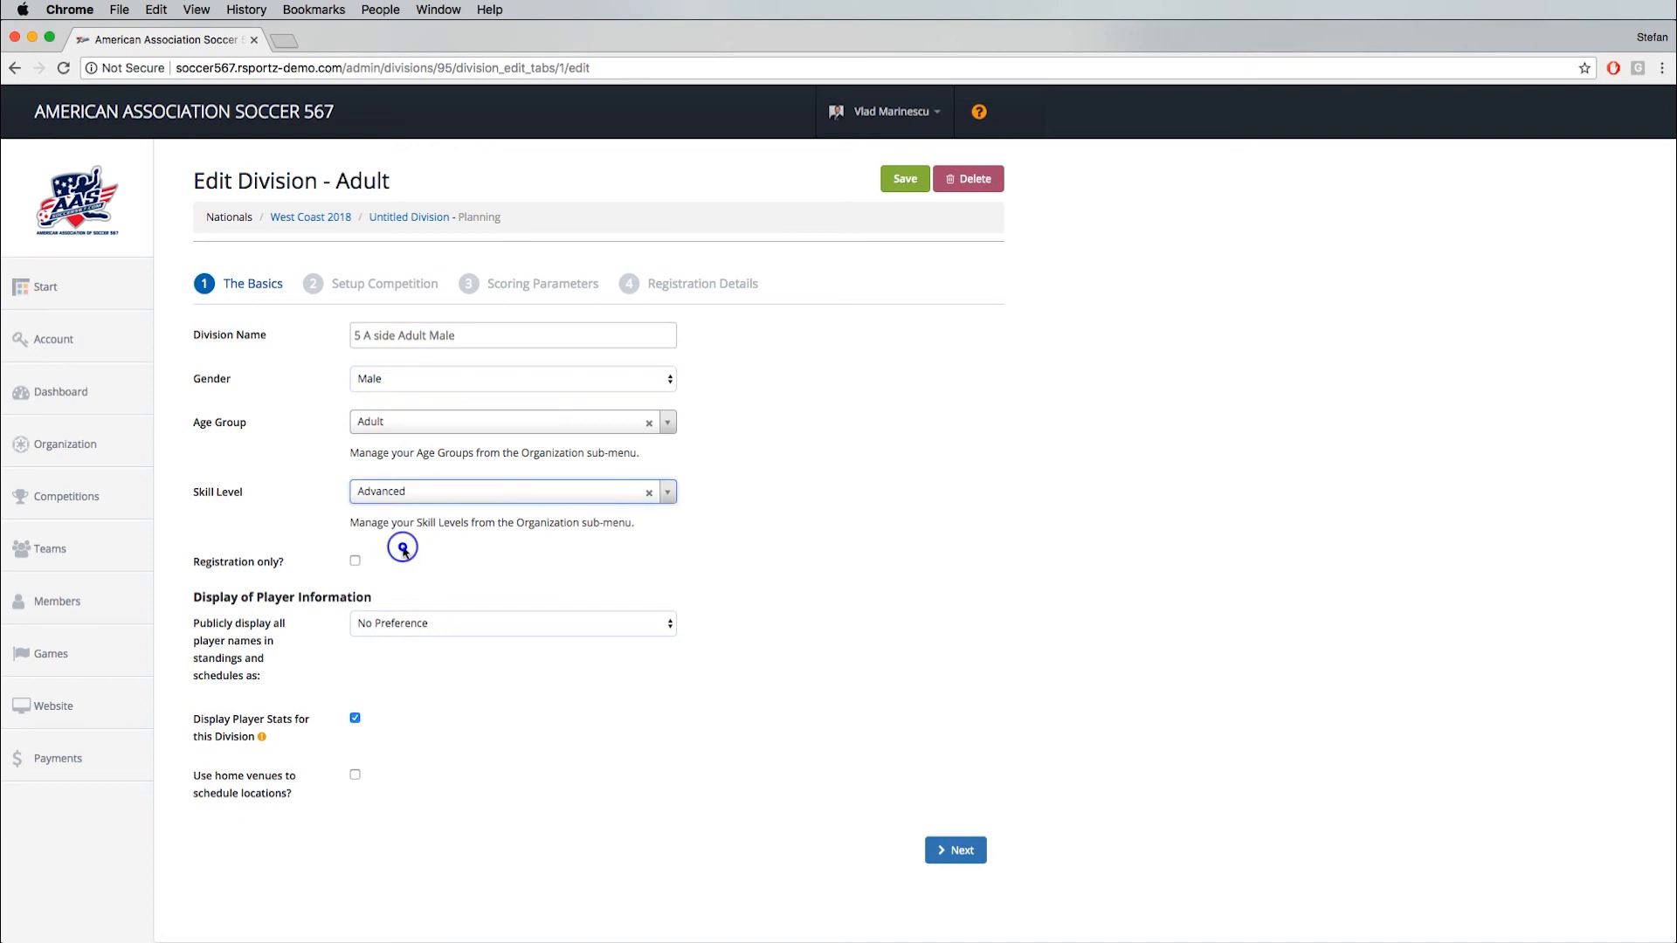
left_click(294, 529)
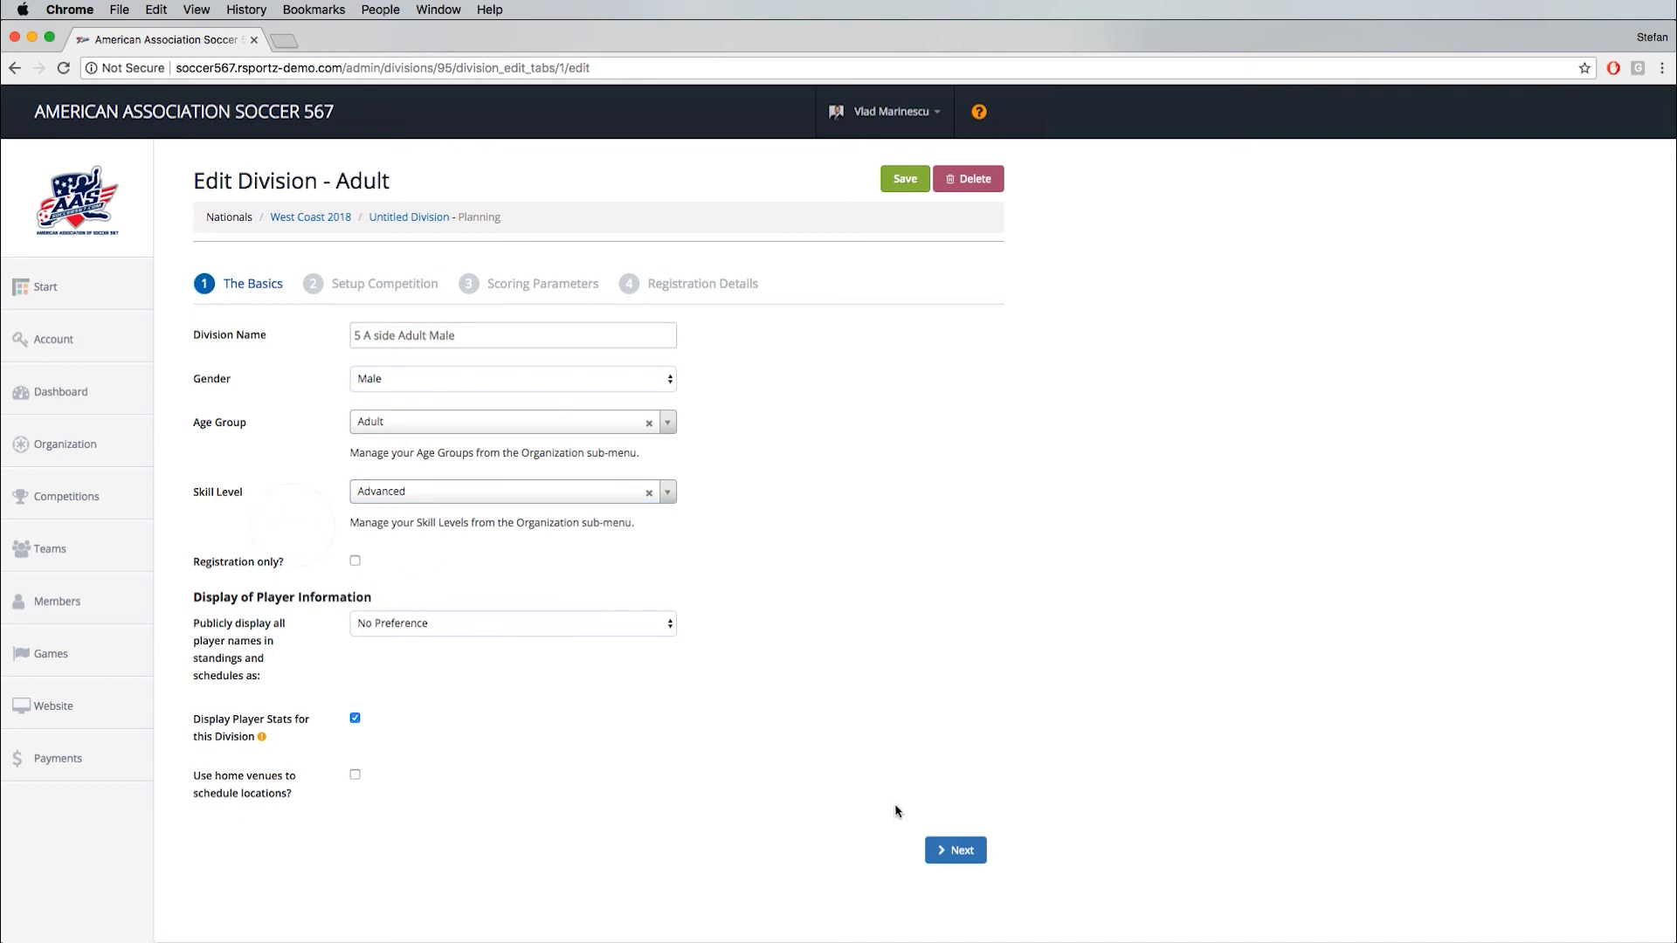
- Publicly display the division's player names as Full Name and continue to the competition setup
left_click(406, 621)
left_click(407, 641)
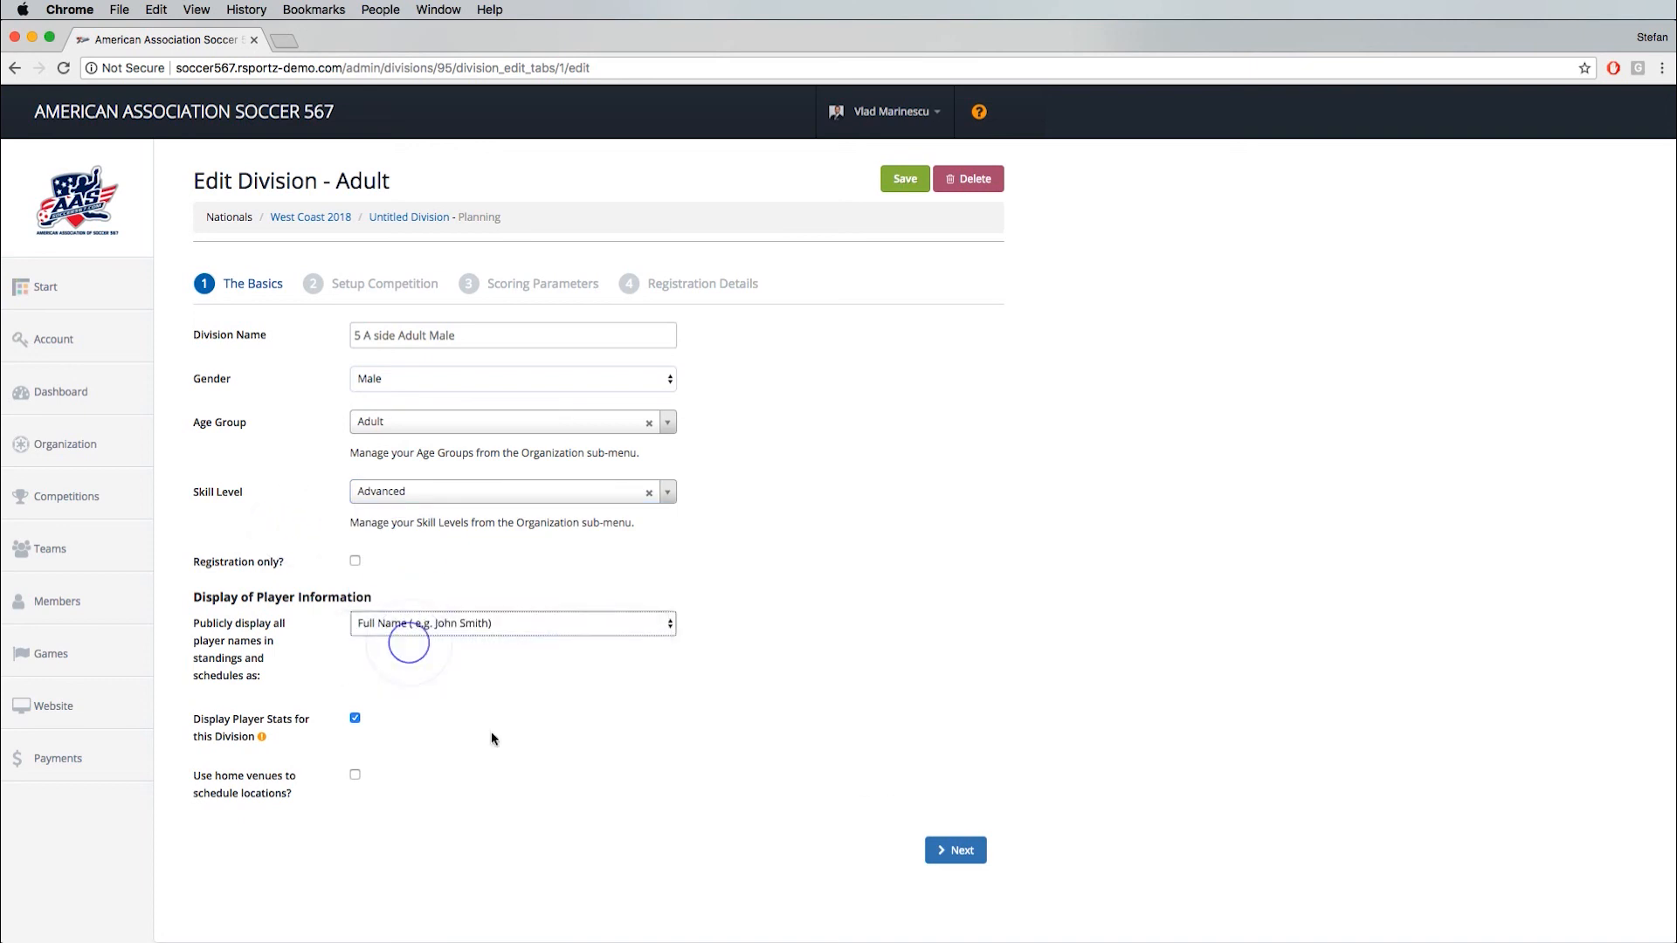
left_click(955, 850)
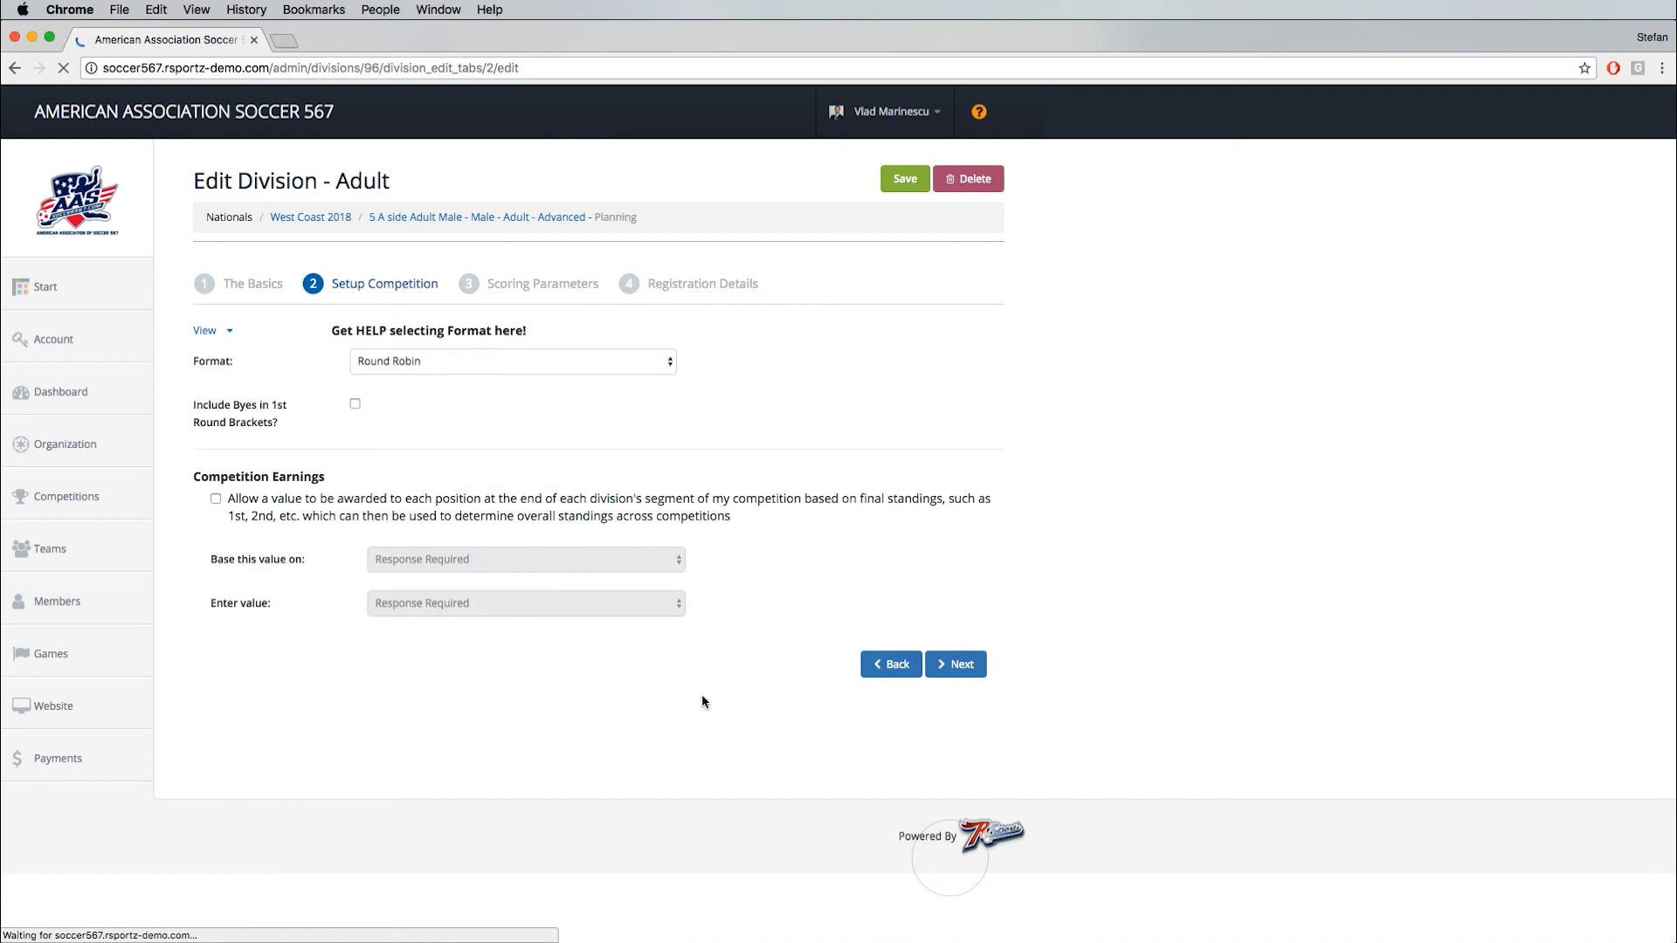
- Choose the Round Robin format for the division and continue past the scoring parameters to the registration details
left_click(382, 370)
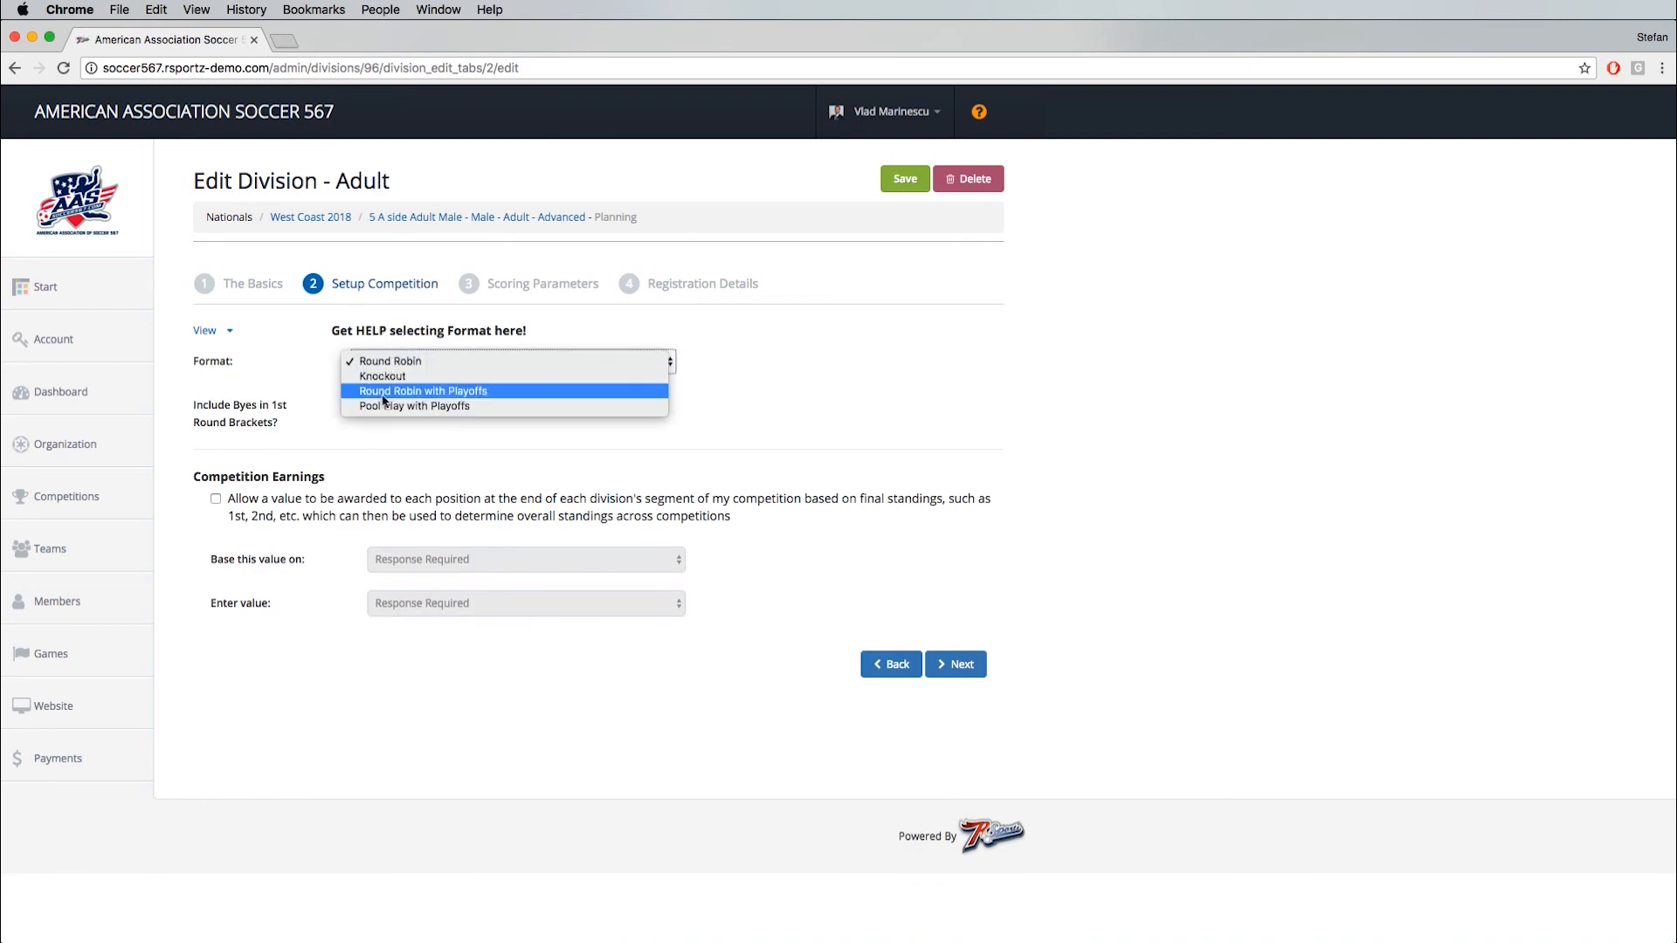
left_click(382, 361)
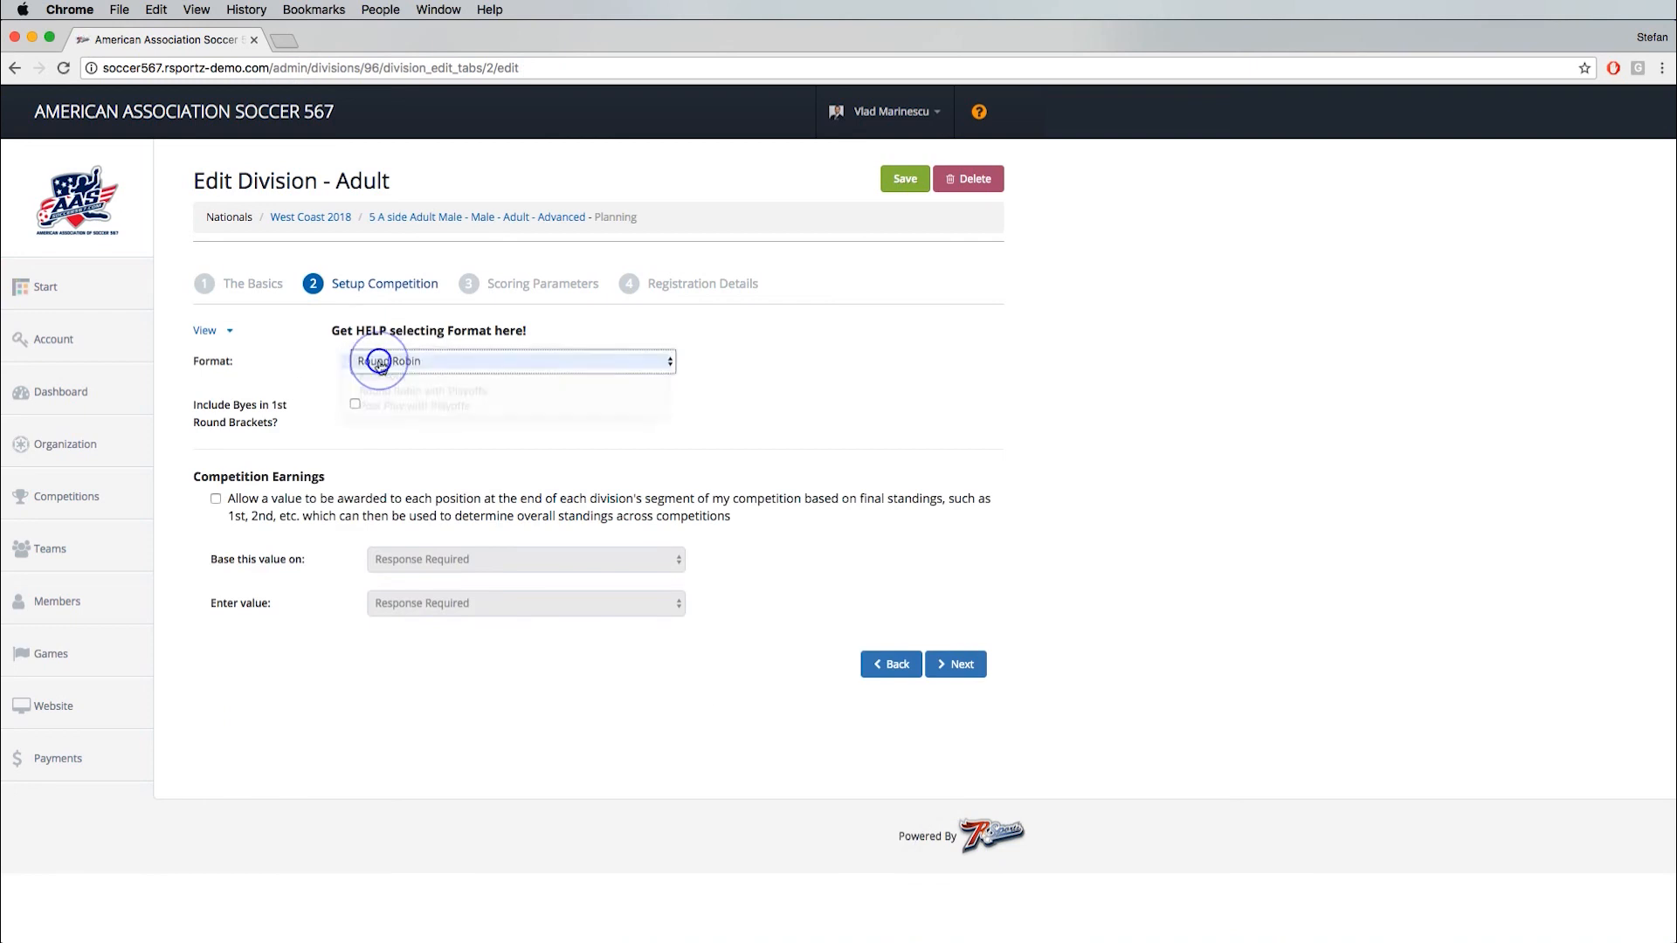
left_click(963, 662)
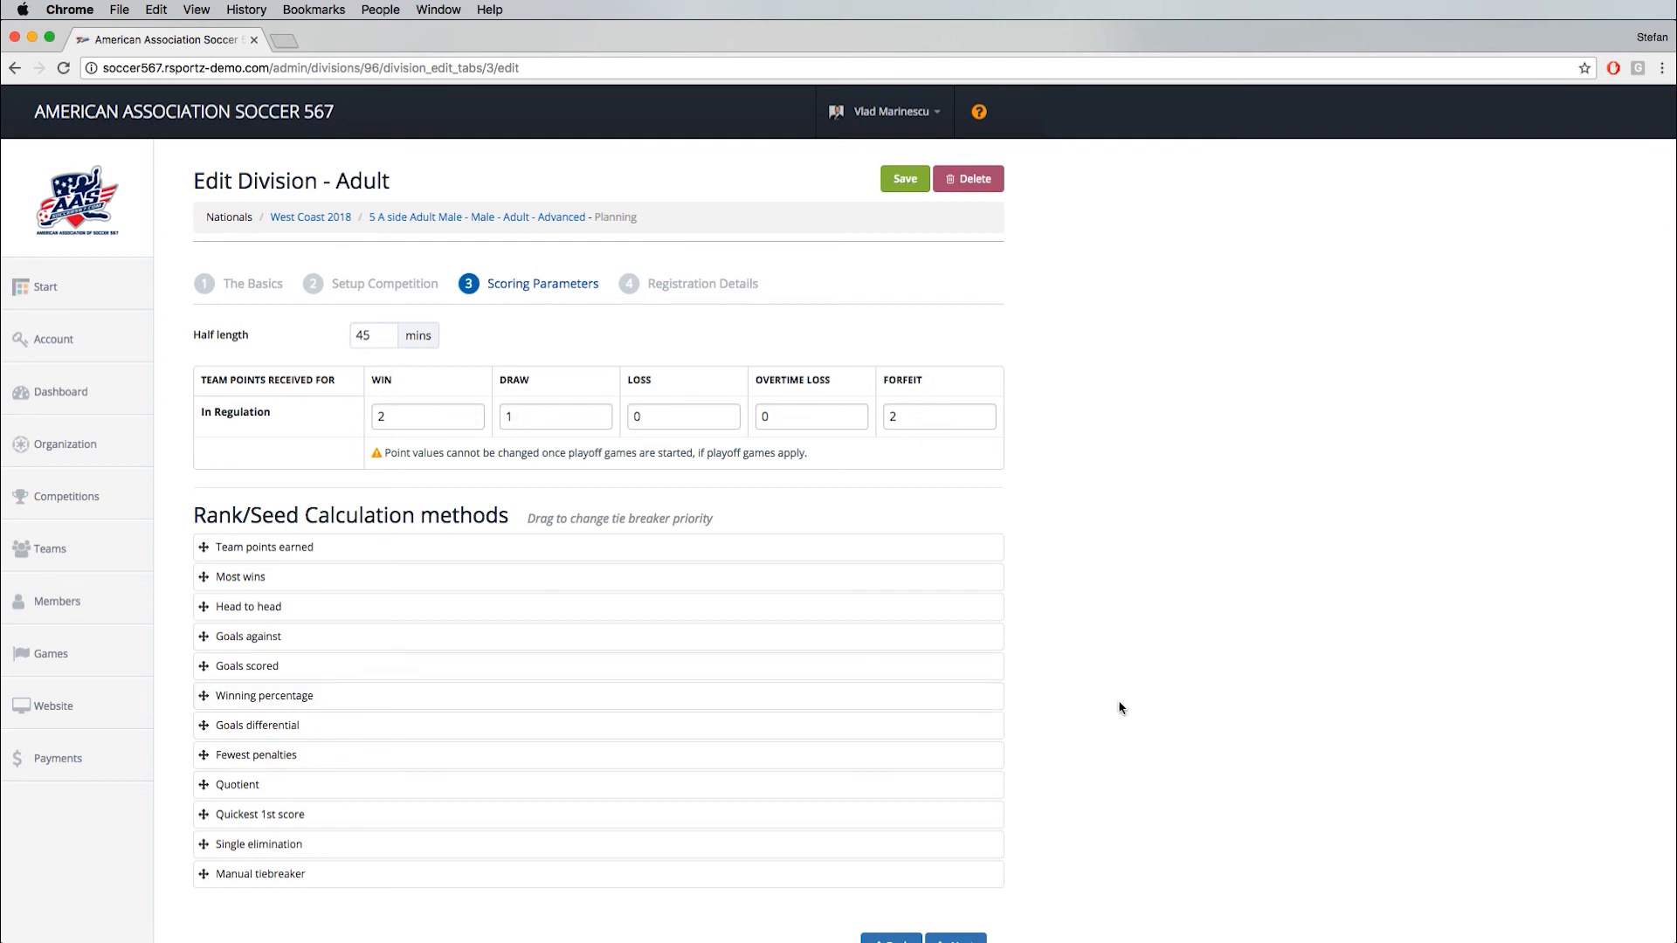
scroll(1116, 708, "down", 2)
left_click(959, 857)
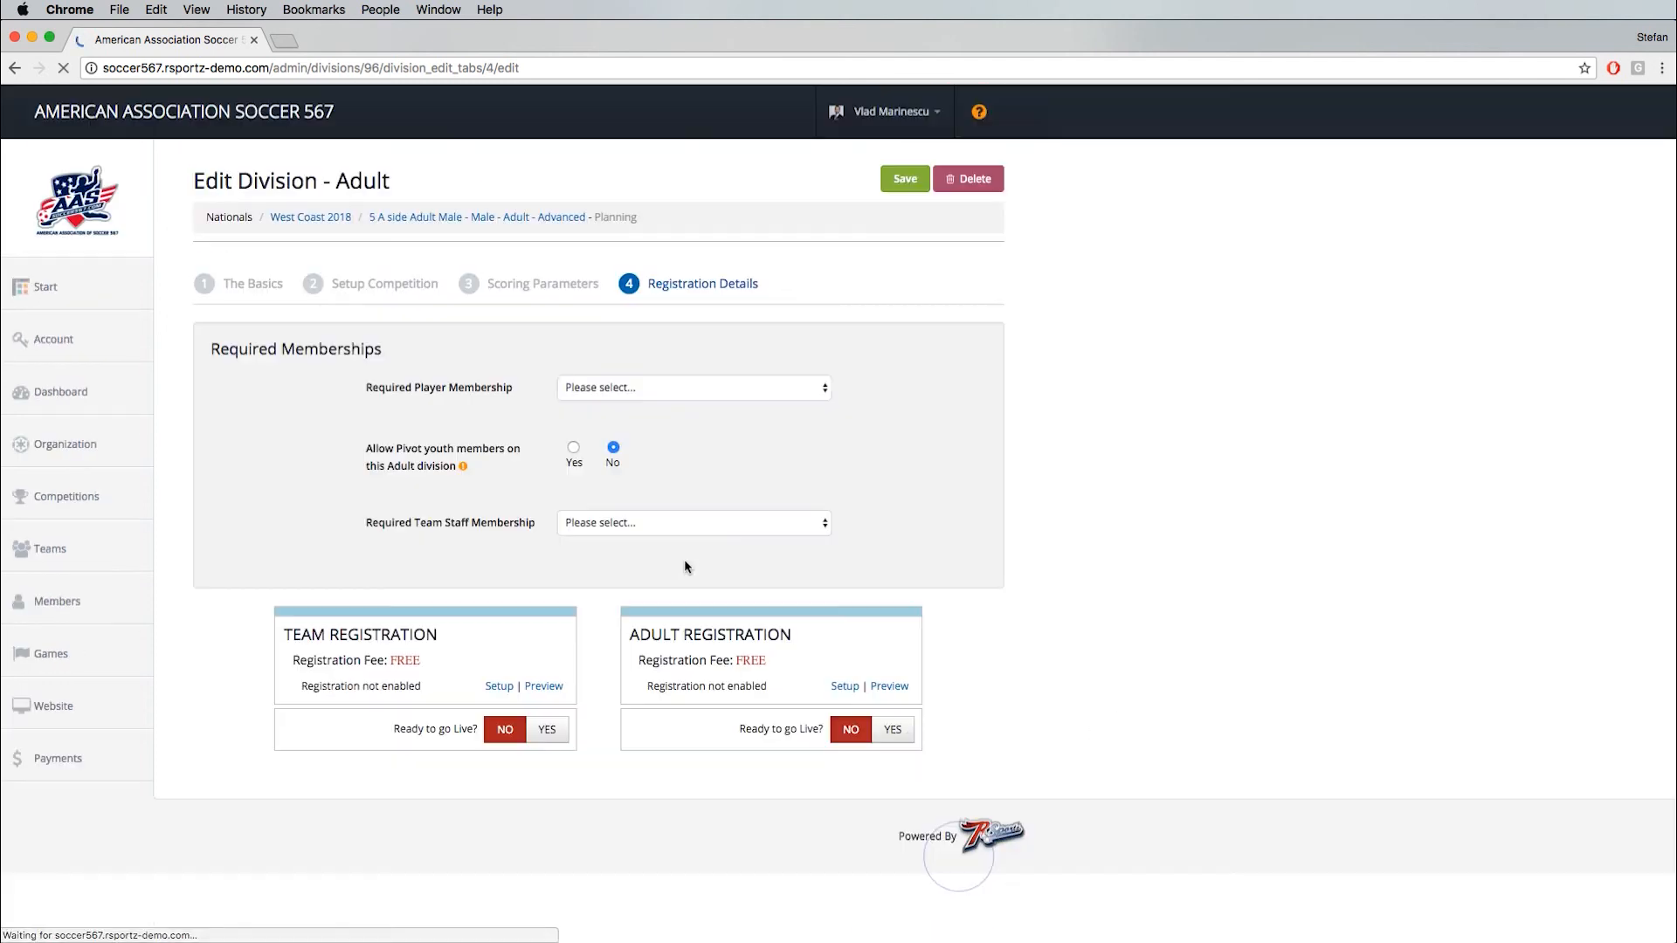
- Set both the required player membership and the required team staff membership to Adult Player
left_click(600, 390)
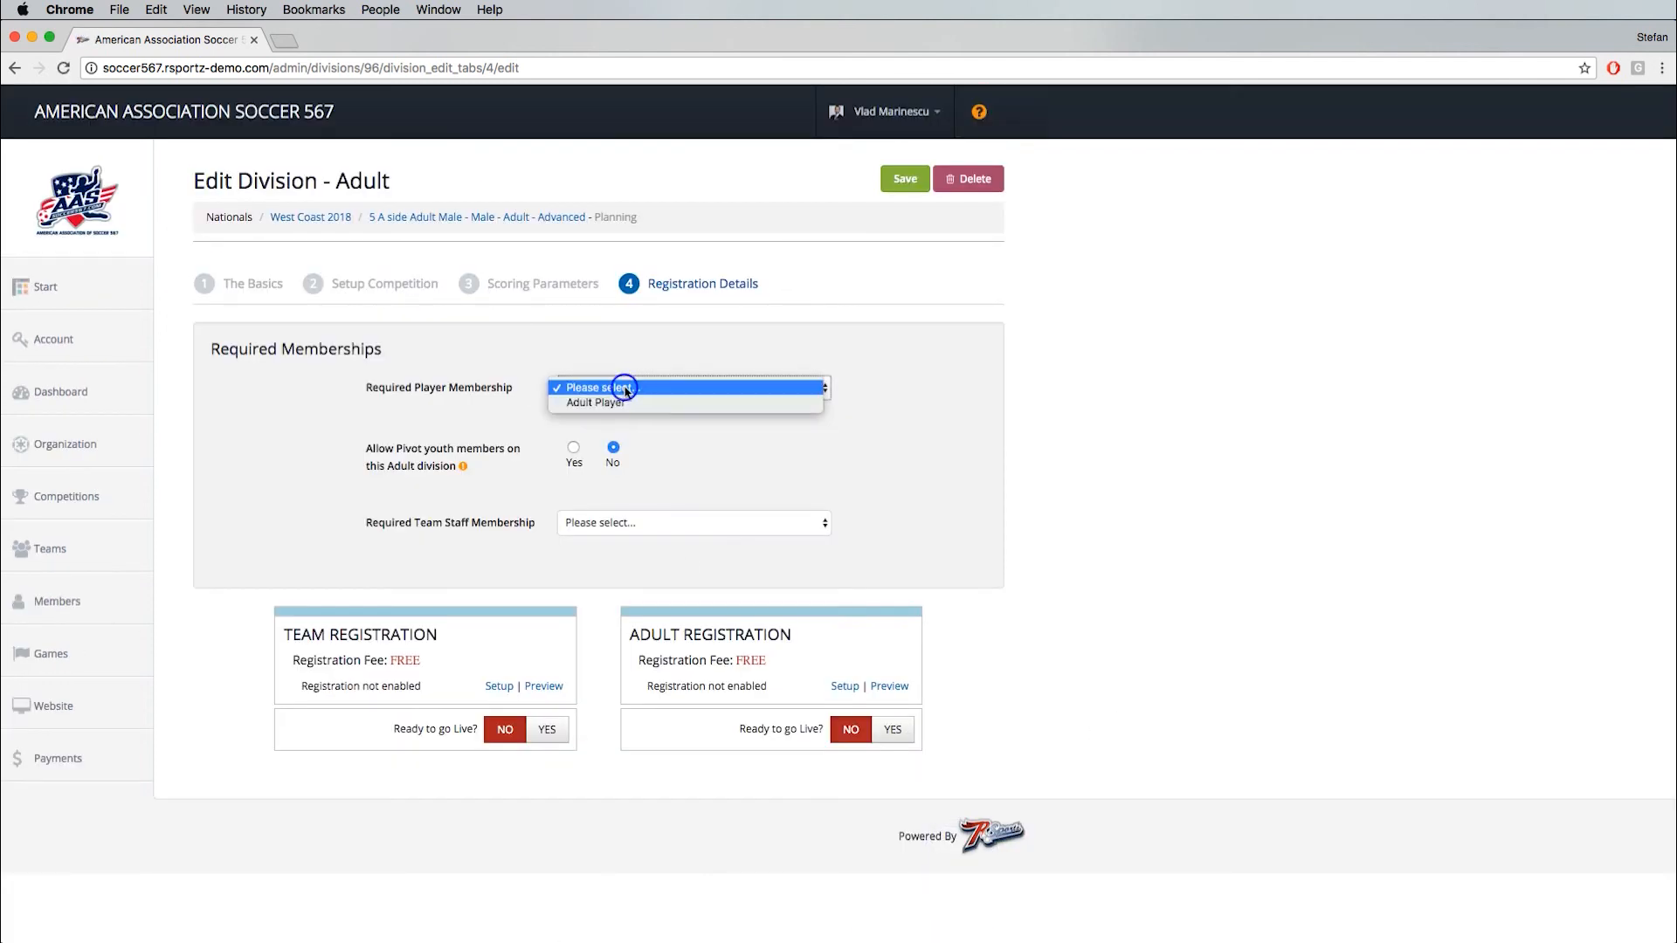
left_click(617, 401)
left_click(603, 526)
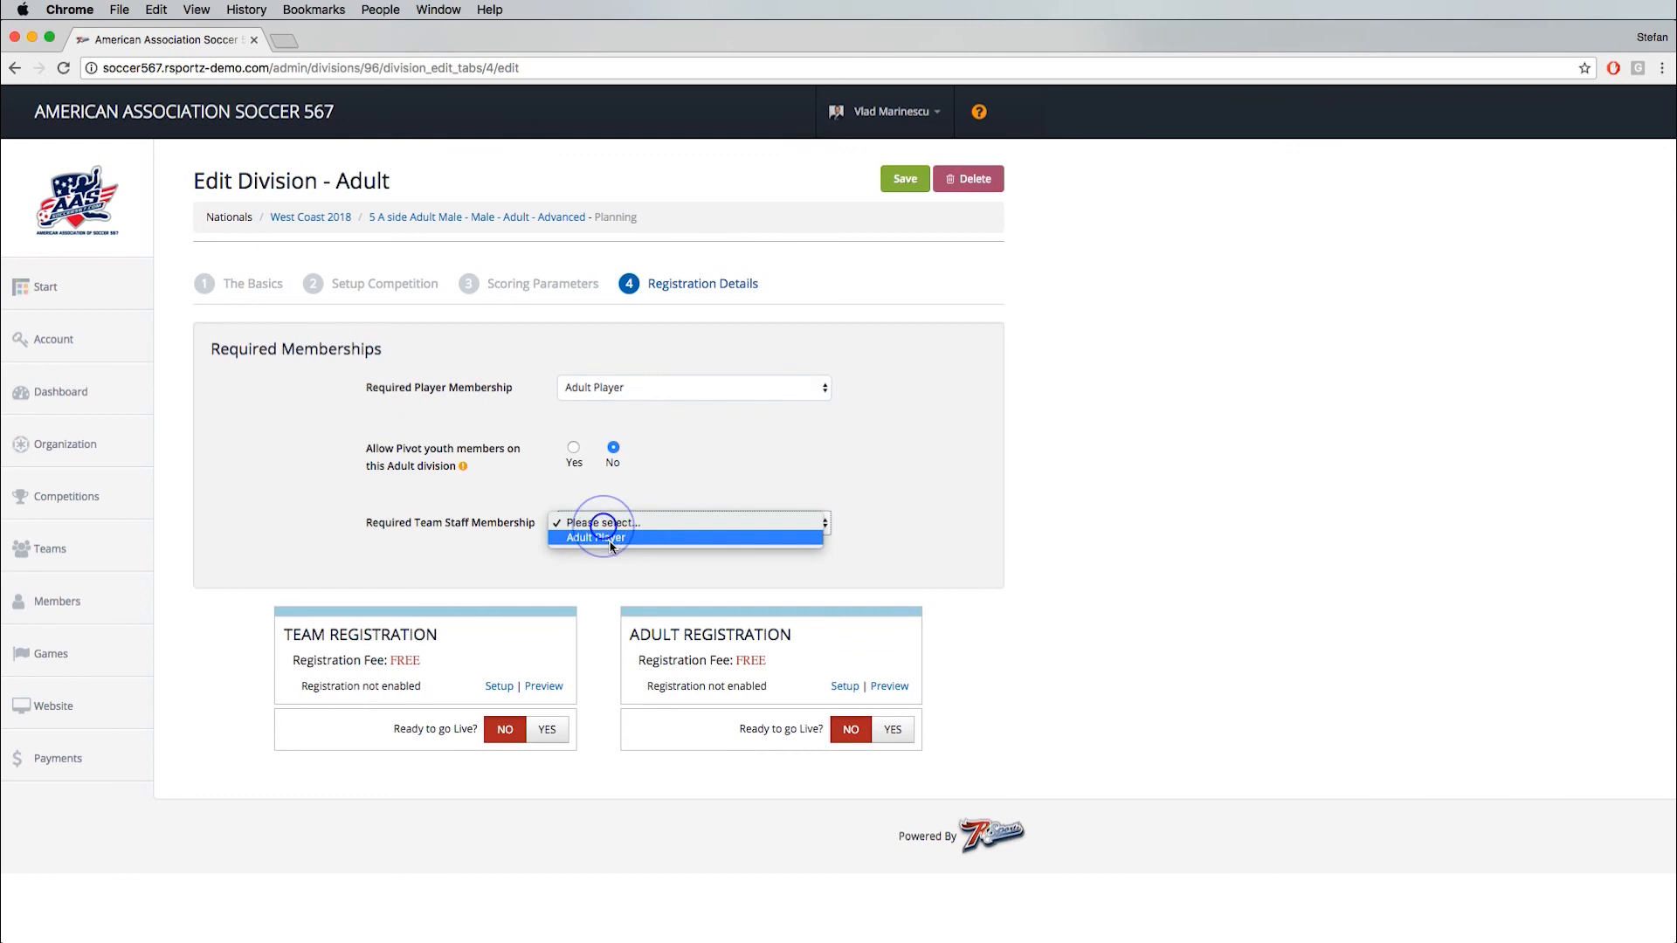
left_click(604, 541)
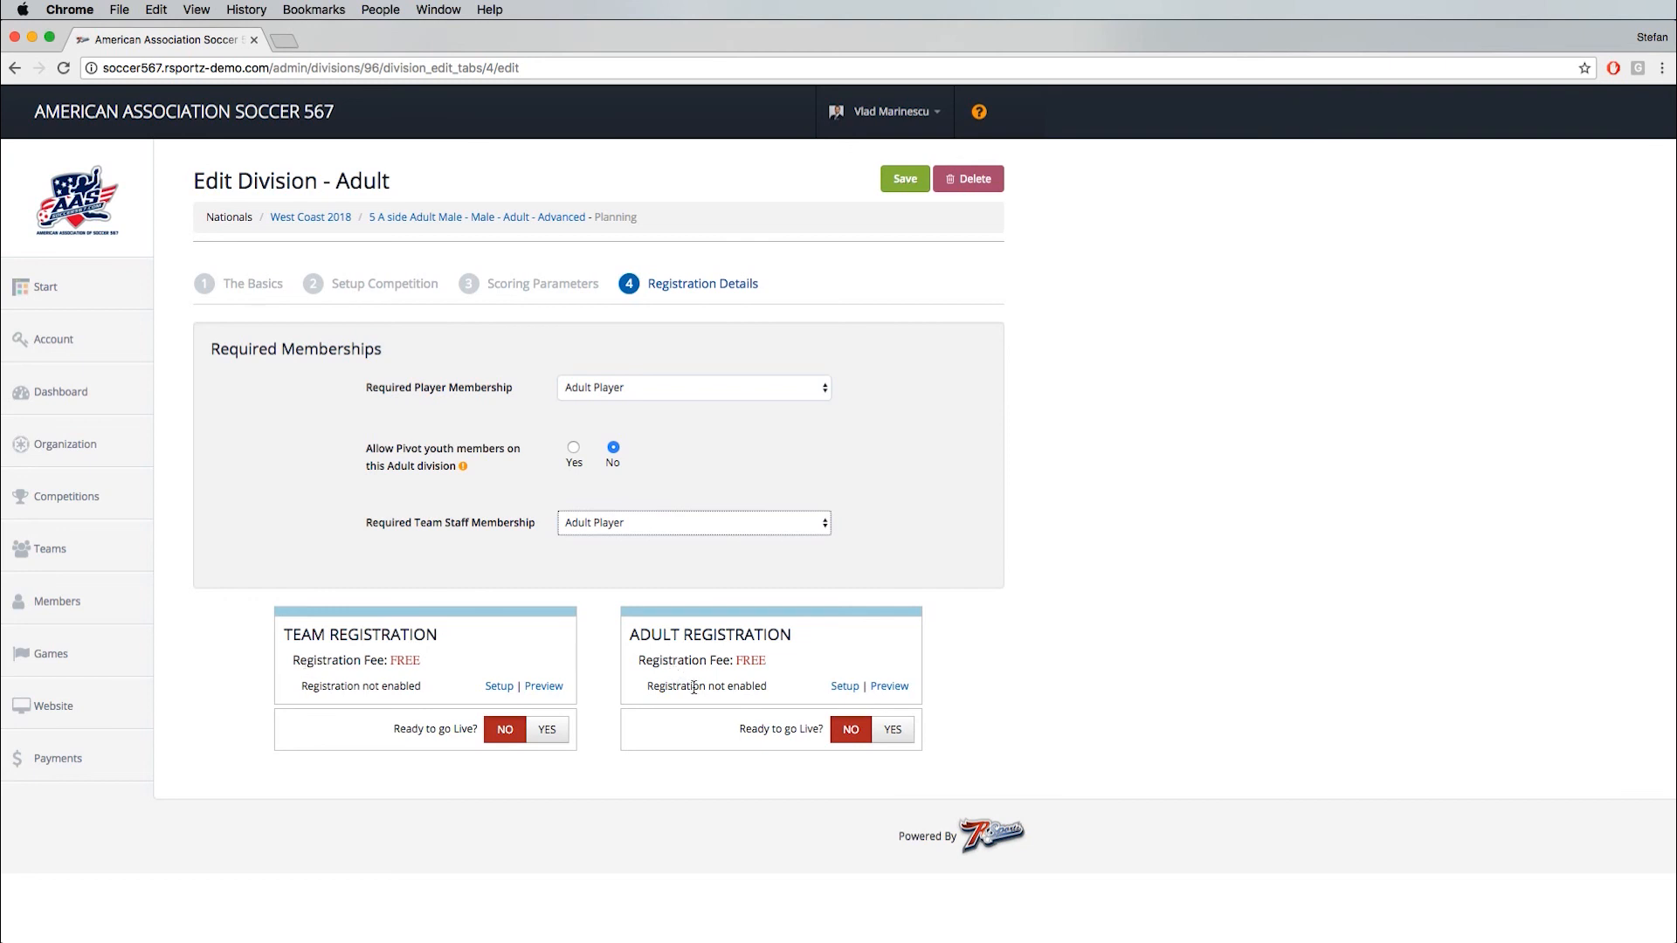
- Open the adult registration setup, preview its registration form and switch to customizing the form
left_click(846, 688)
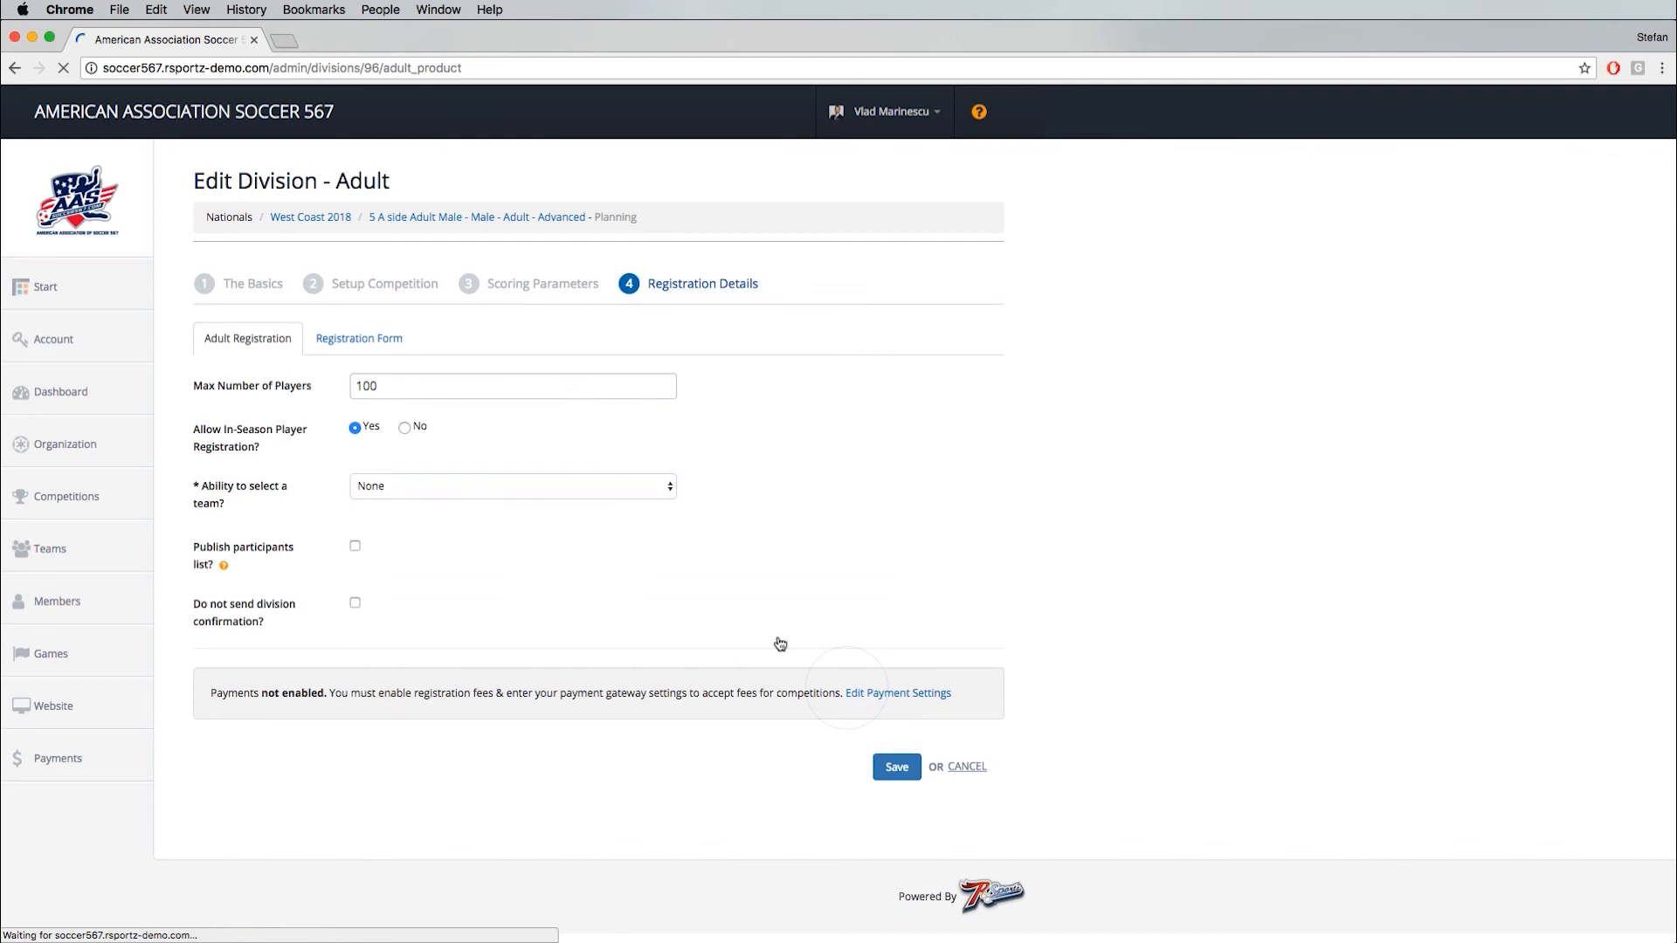
left_click(359, 341)
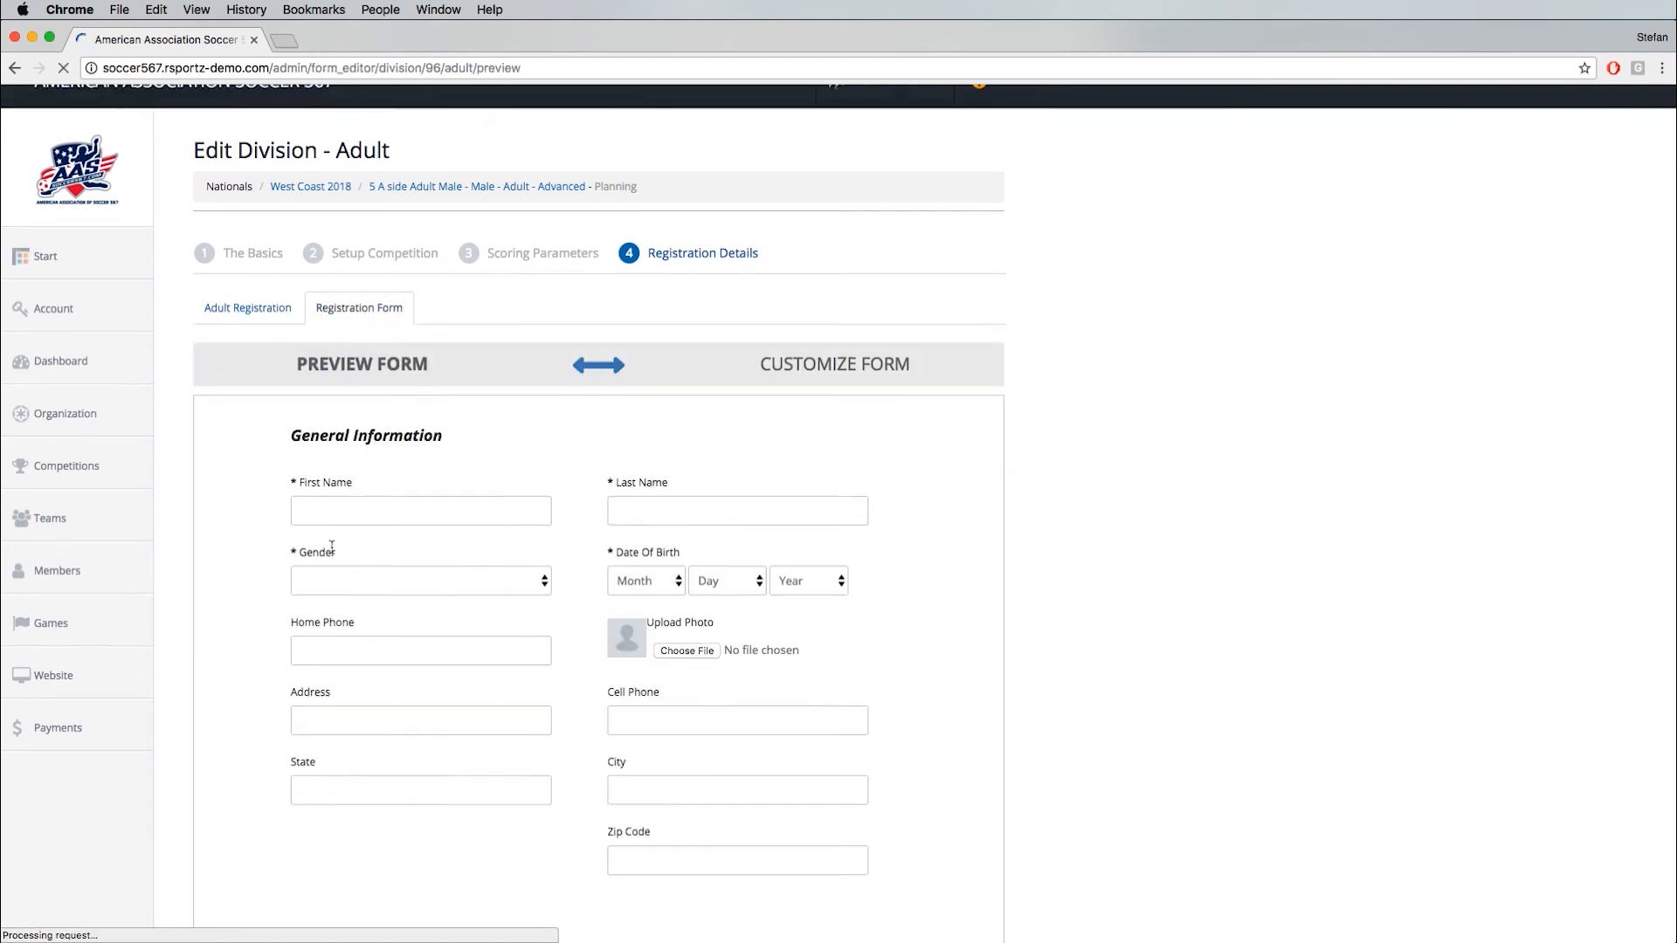
scroll(856, 651, "down", 3)
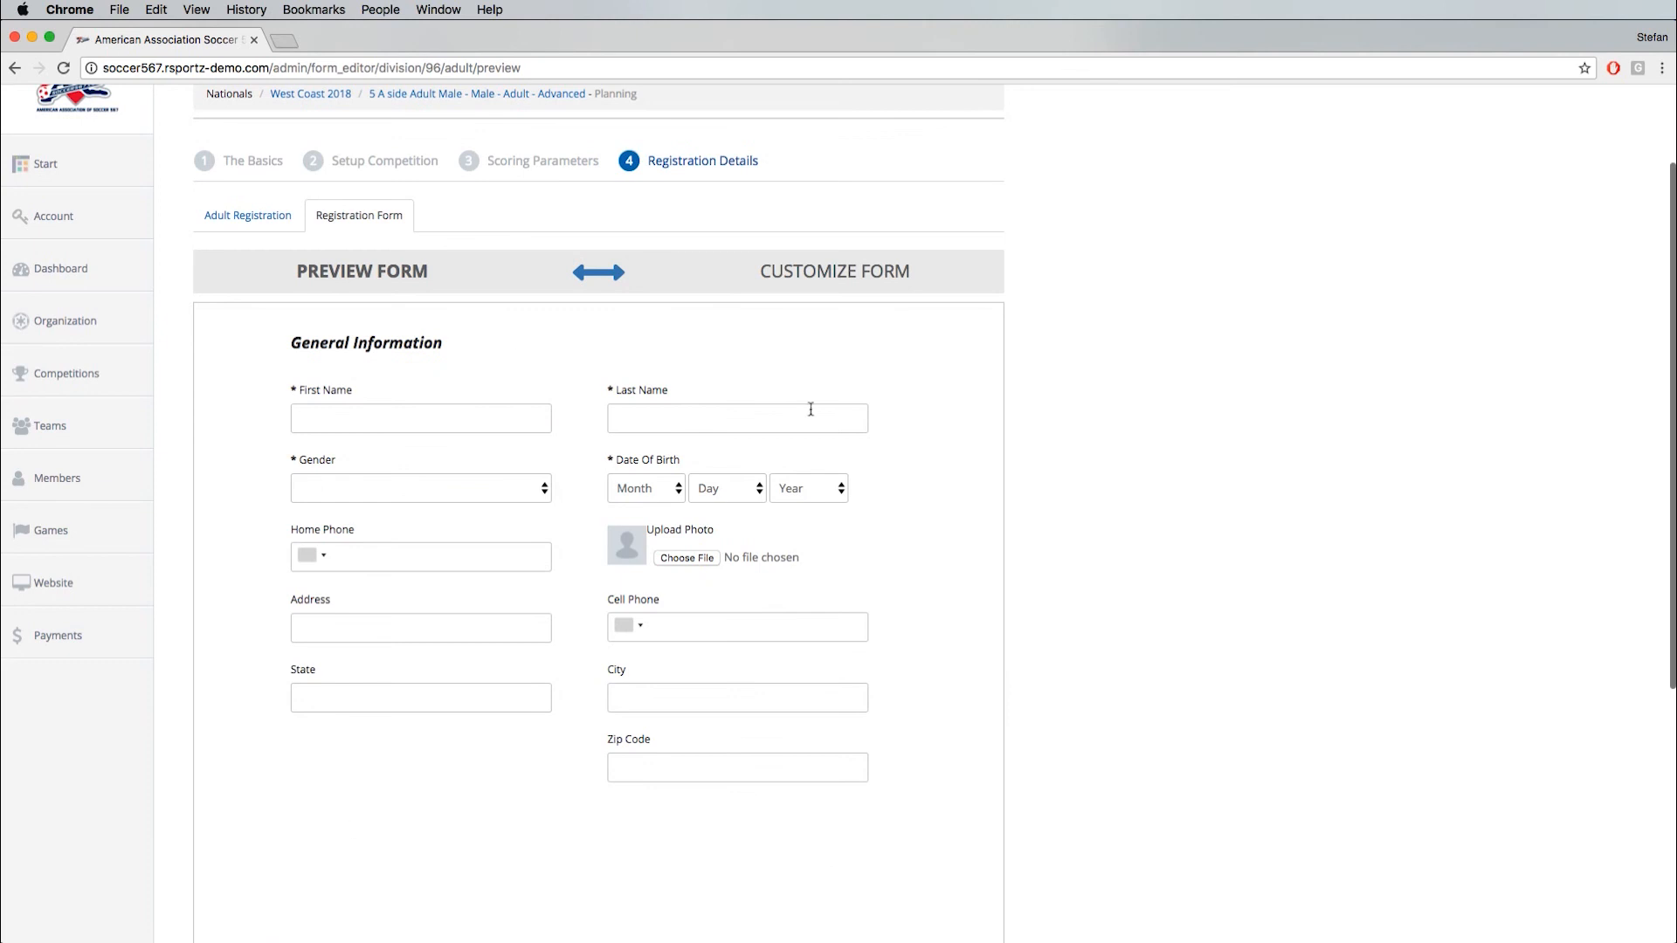
left_click(835, 288)
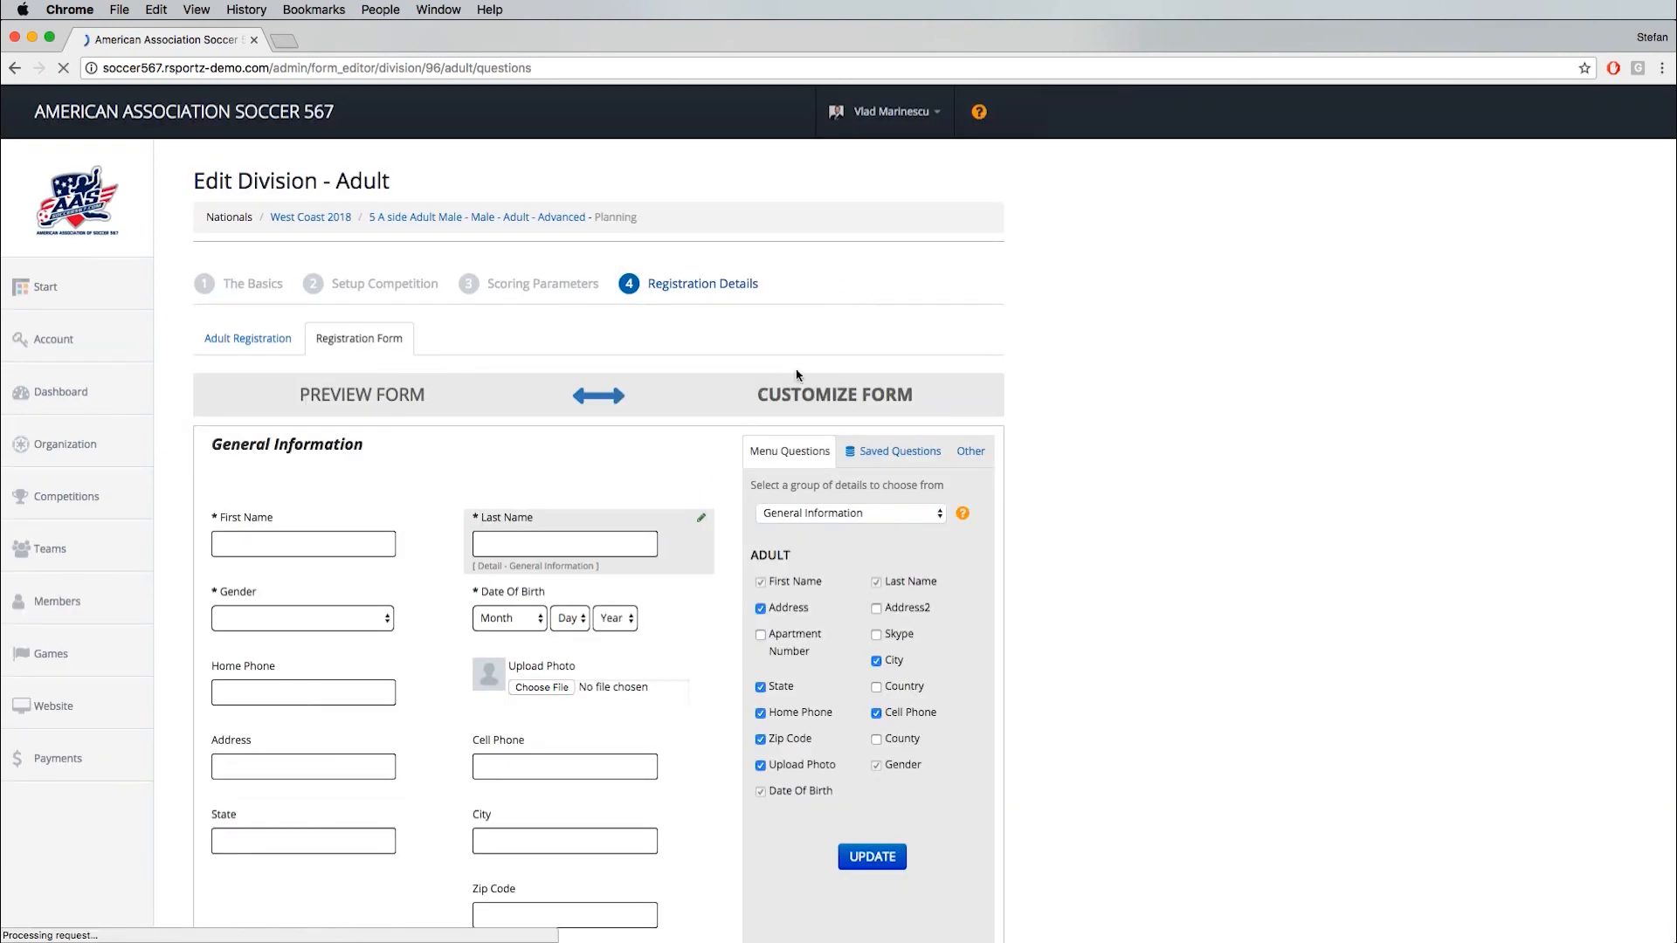
scroll(625, 548, "down", 4)
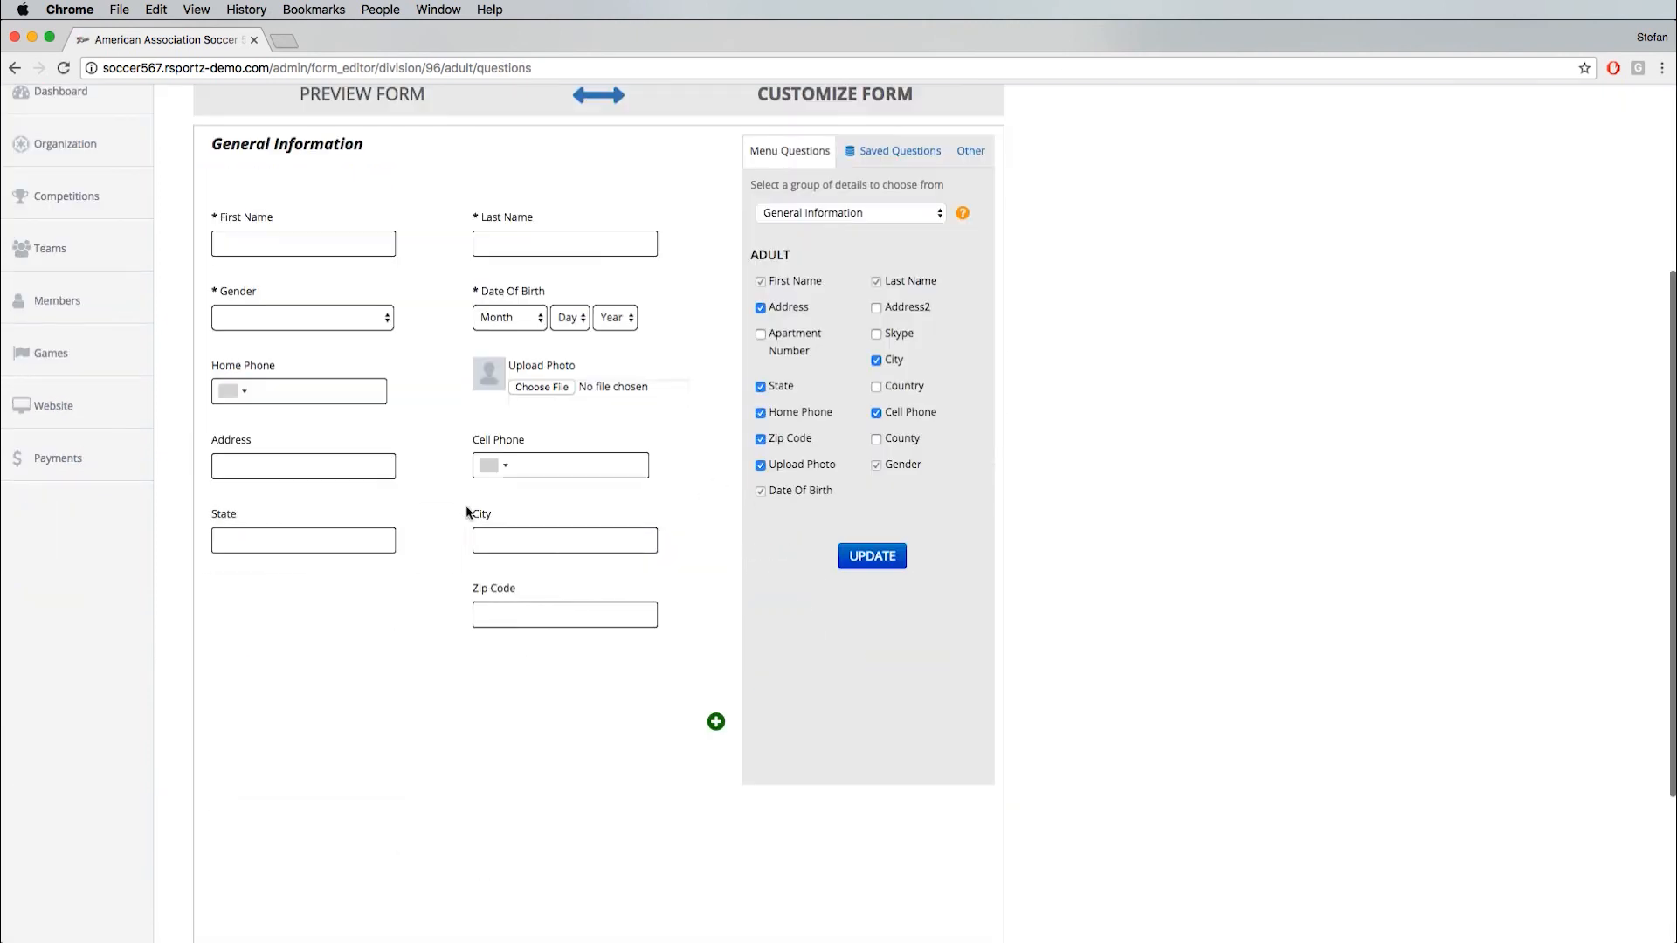
- Add the Skills And Equipment questions Tshirt Size, Shorts Size, Height and Weight to the adult registration form
left_click(832, 215)
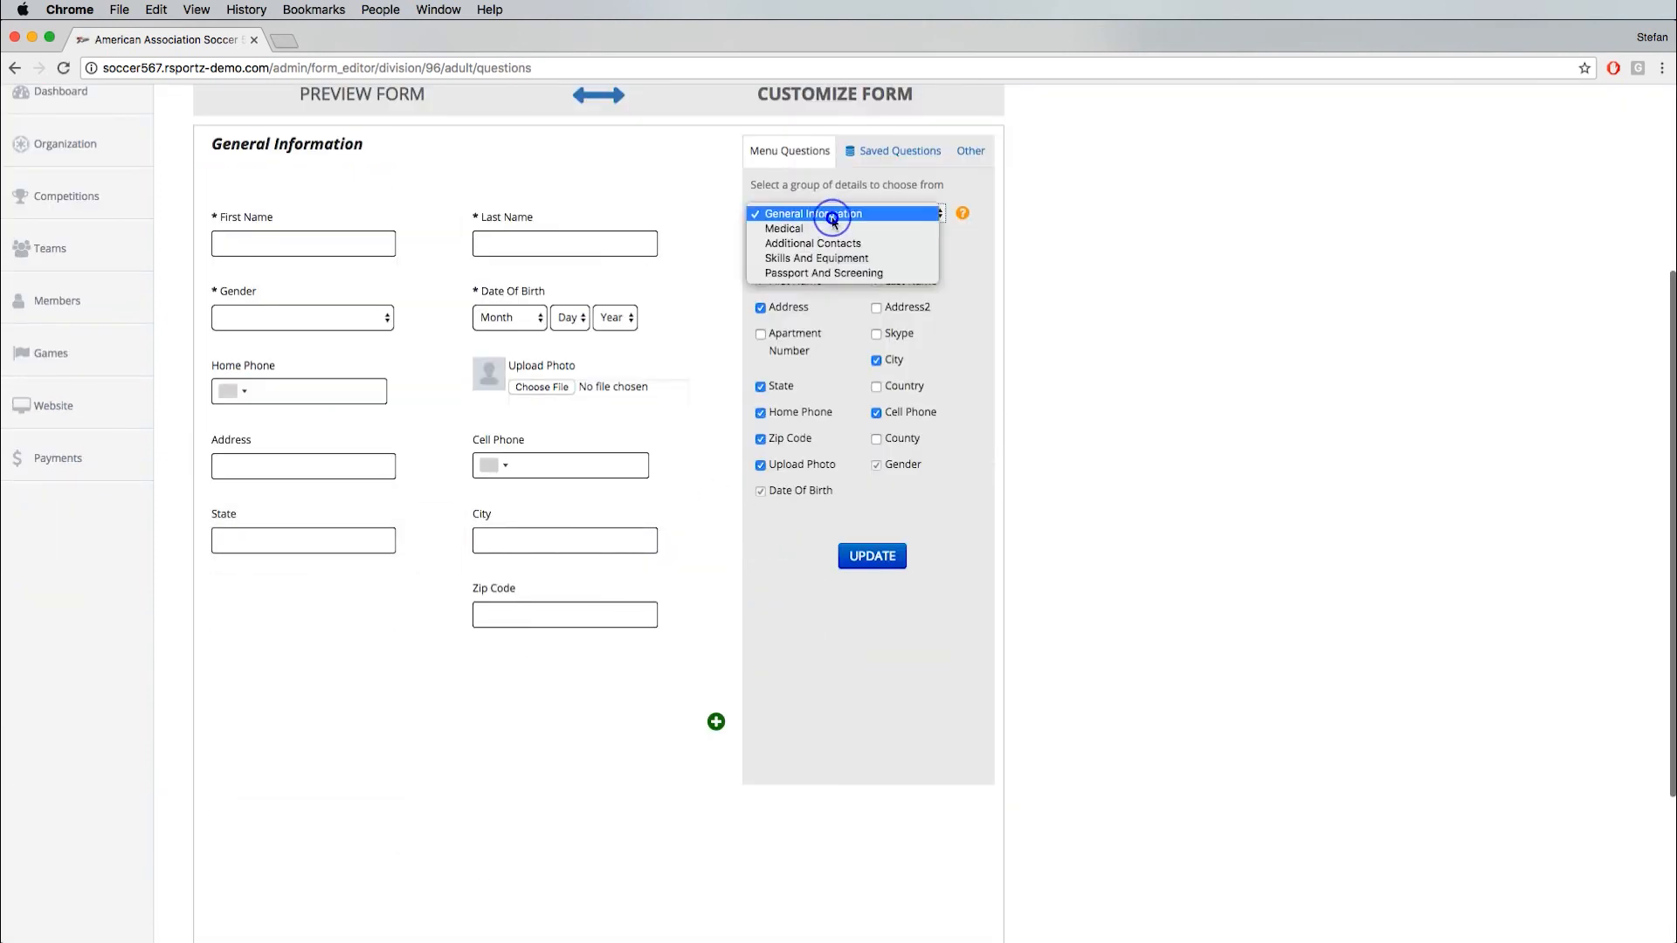
left_click(818, 259)
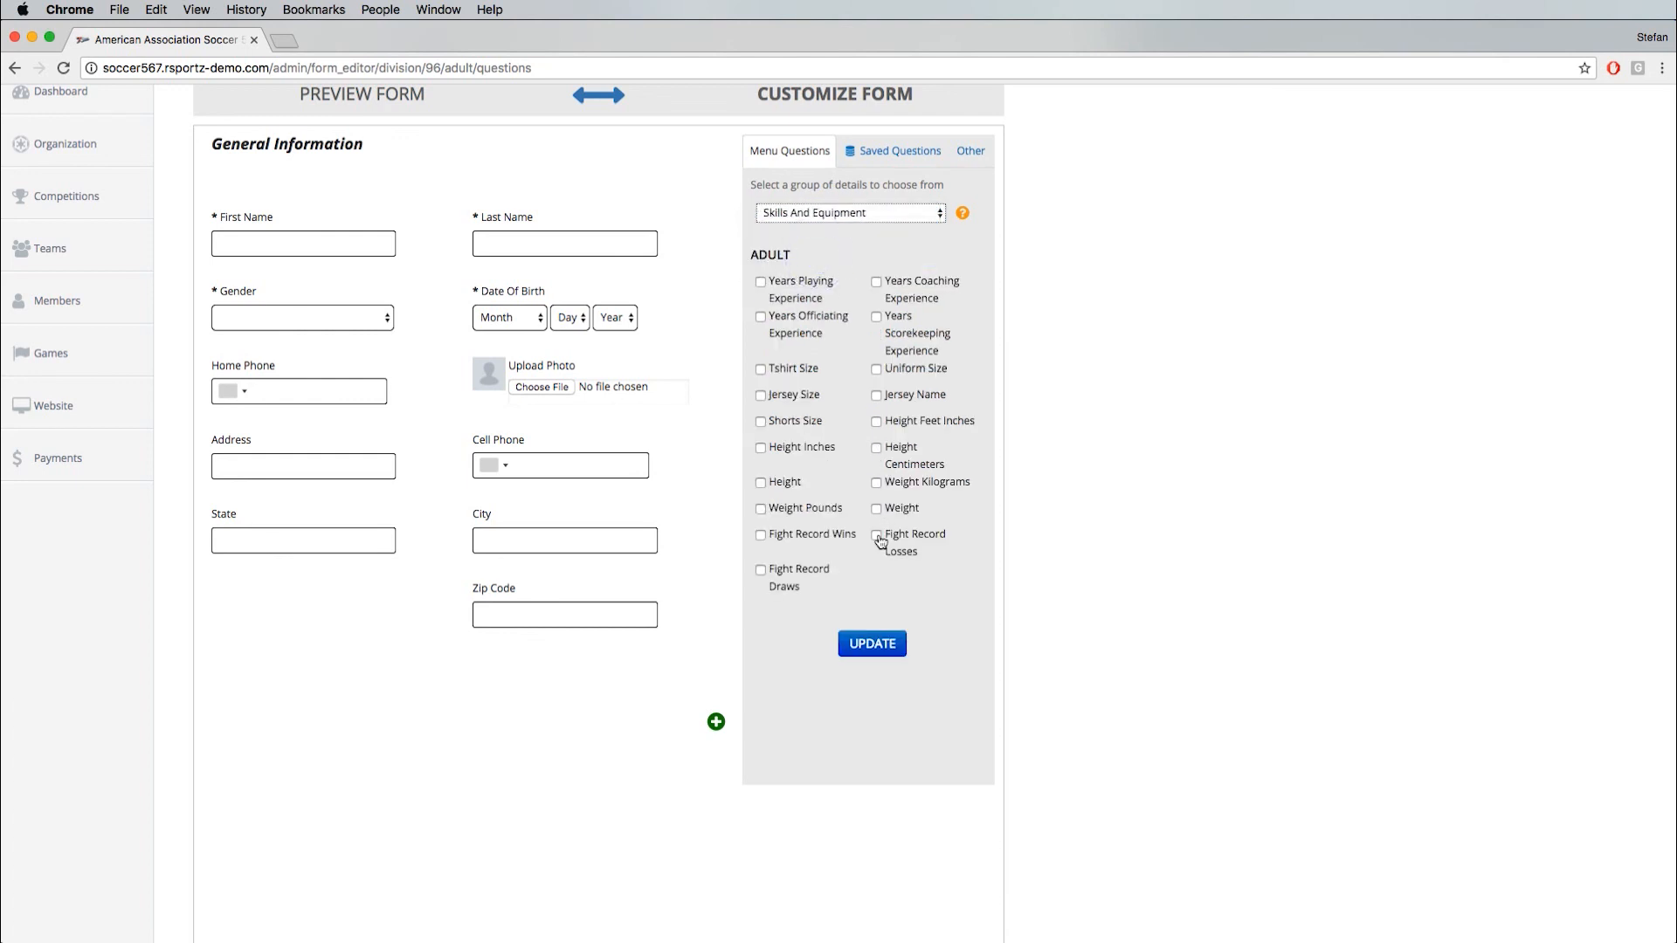
left_click(878, 510)
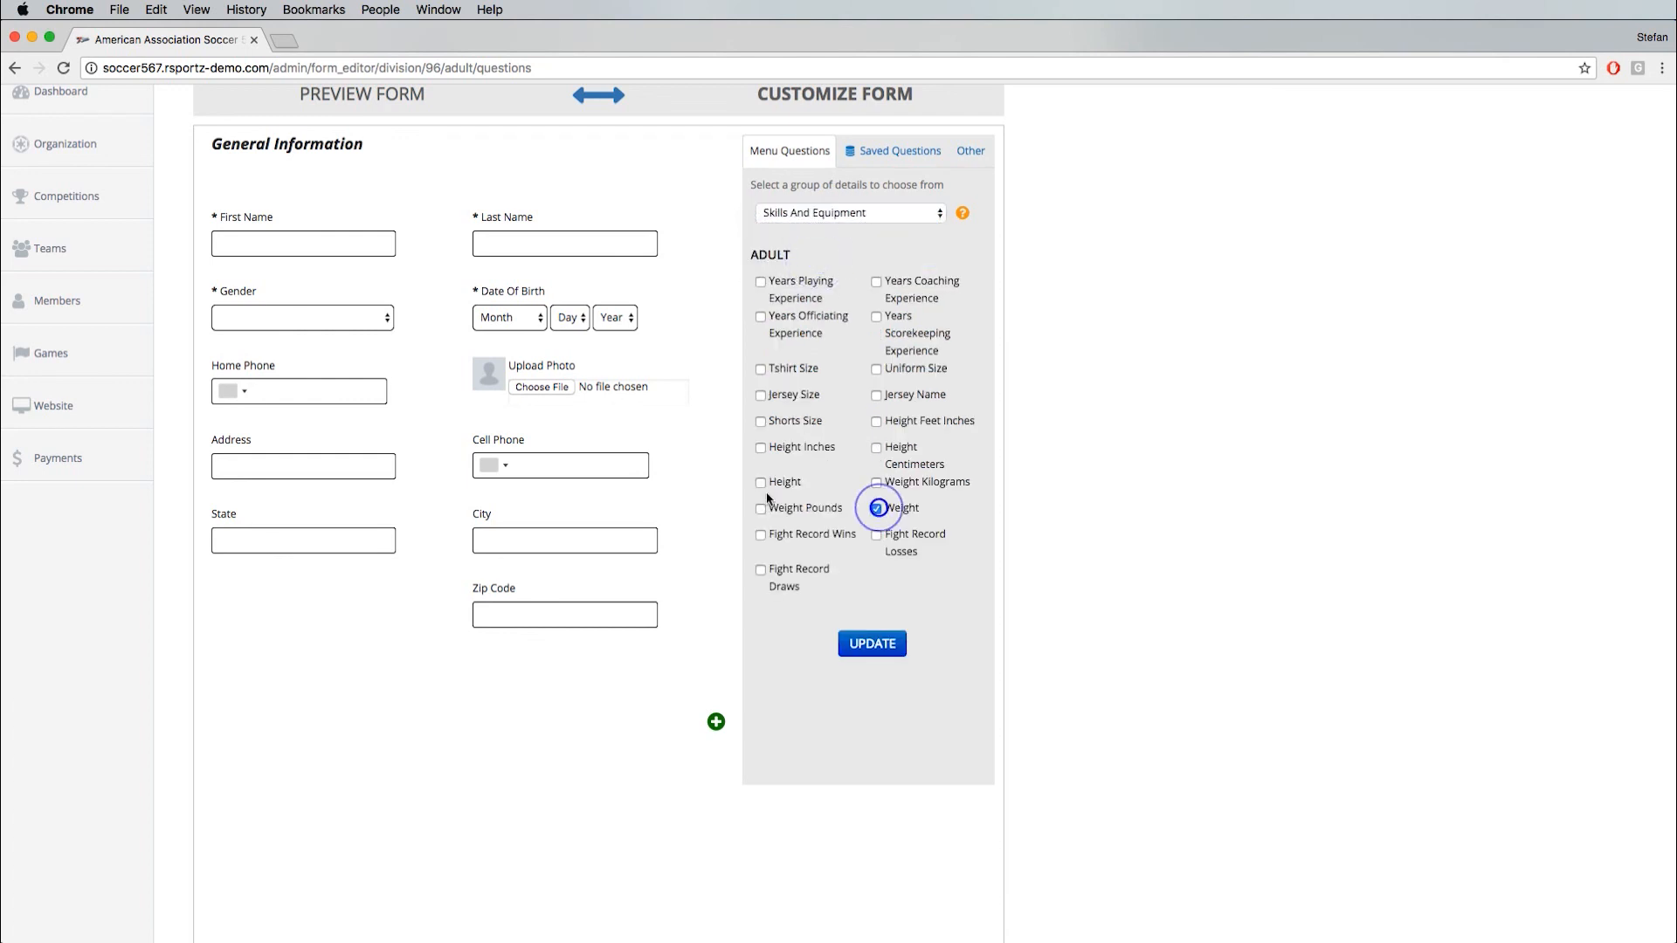
left_click(761, 483)
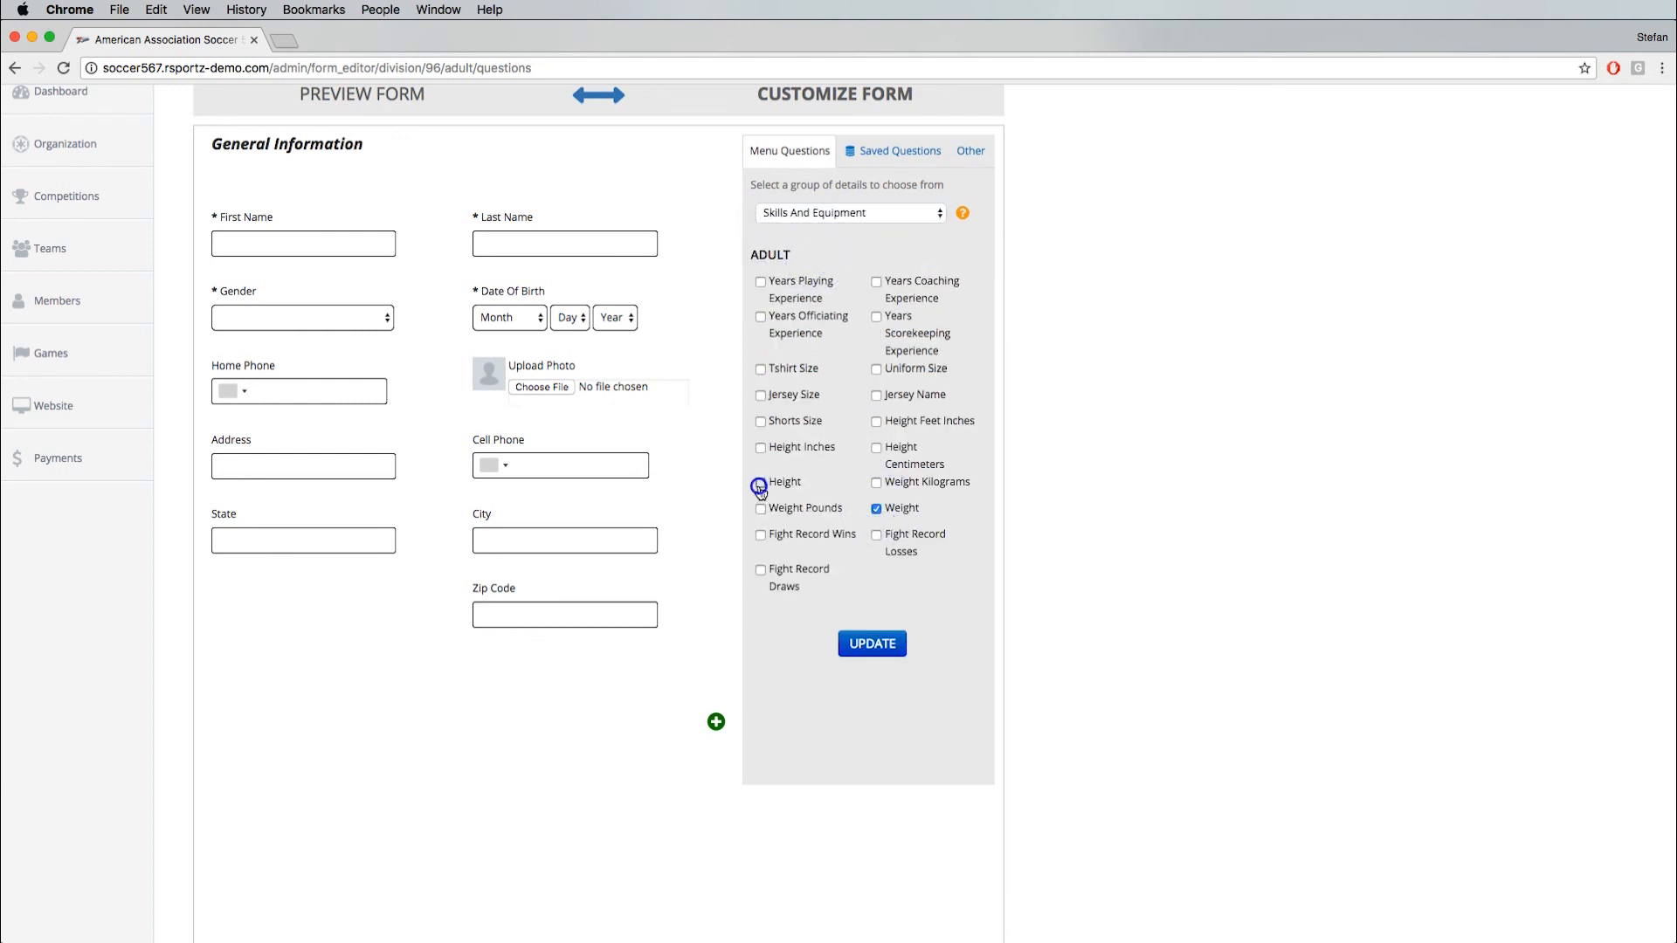
left_click(760, 370)
left_click(761, 422)
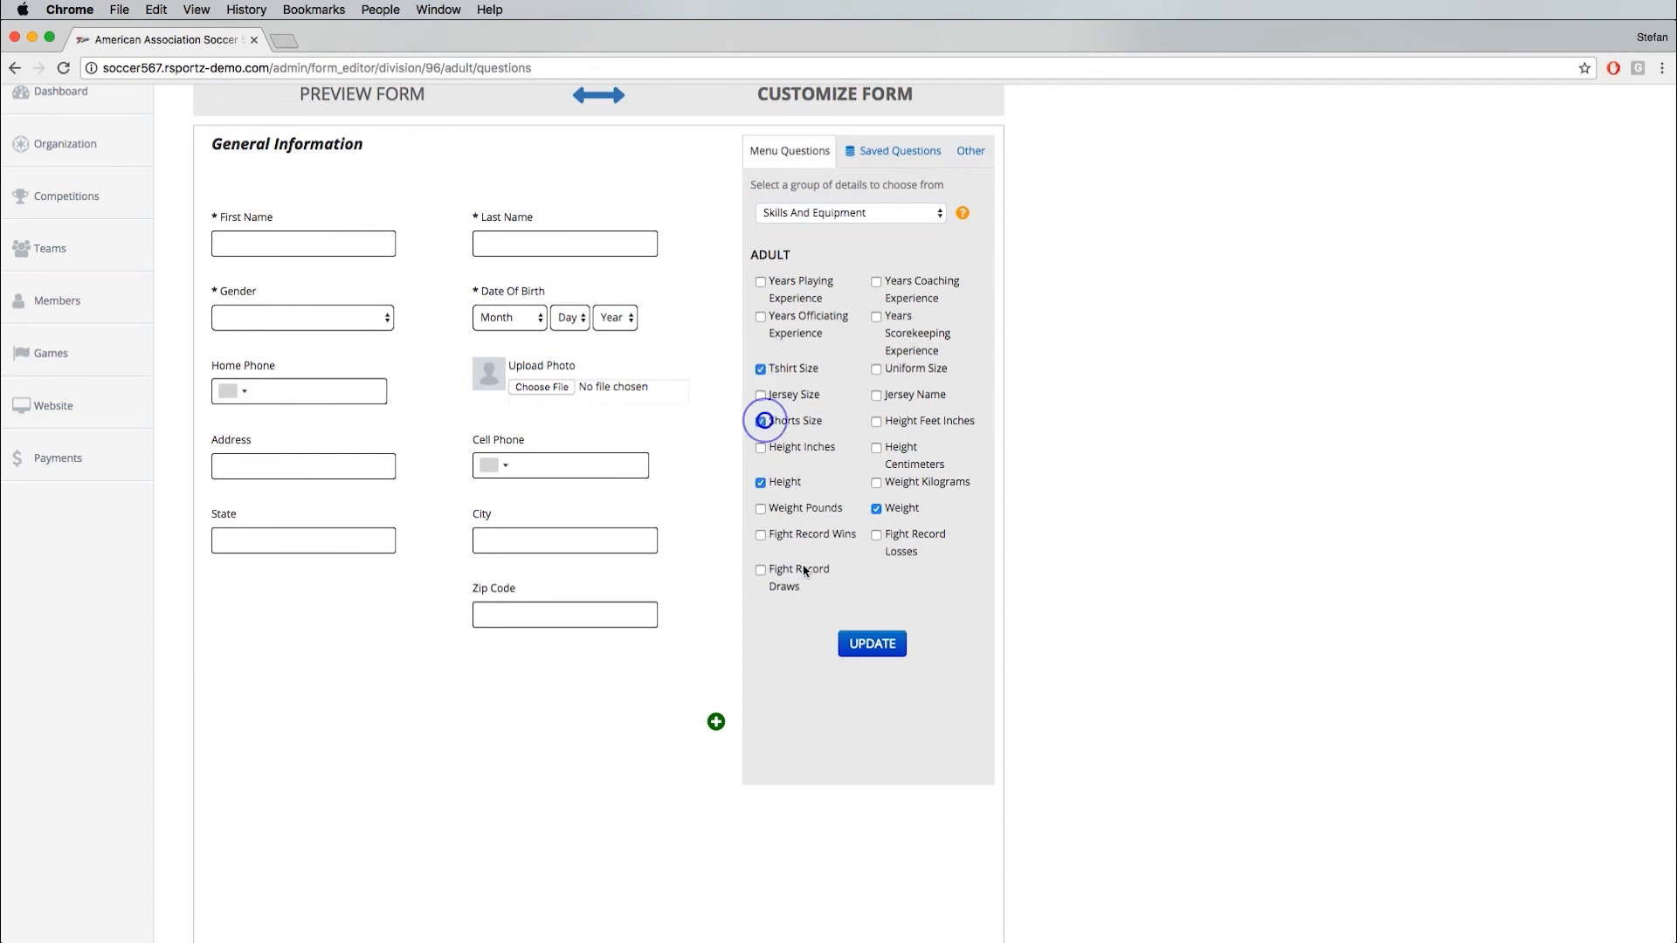
left_click(867, 651)
scroll(367, 646, "down", 3)
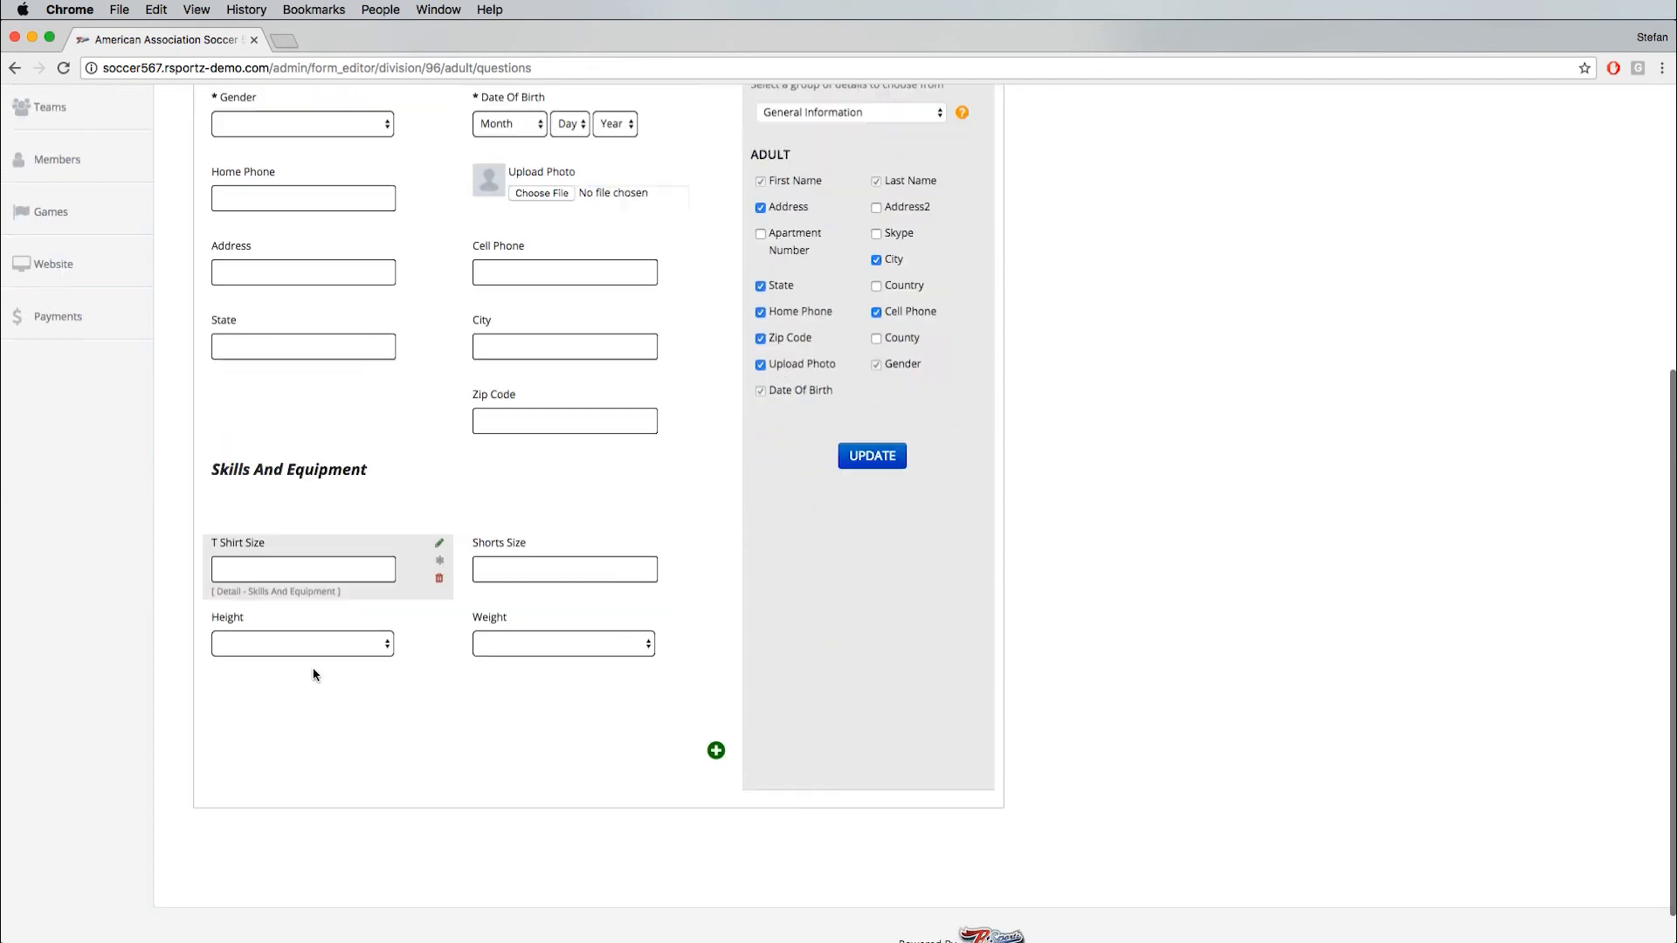
- Add the Passport And Screening questions Social Security Number, Nationality, Passport Country, Passport Number and Passport Expiration to the form
scroll(489, 539, "up", 2)
left_click(825, 223)
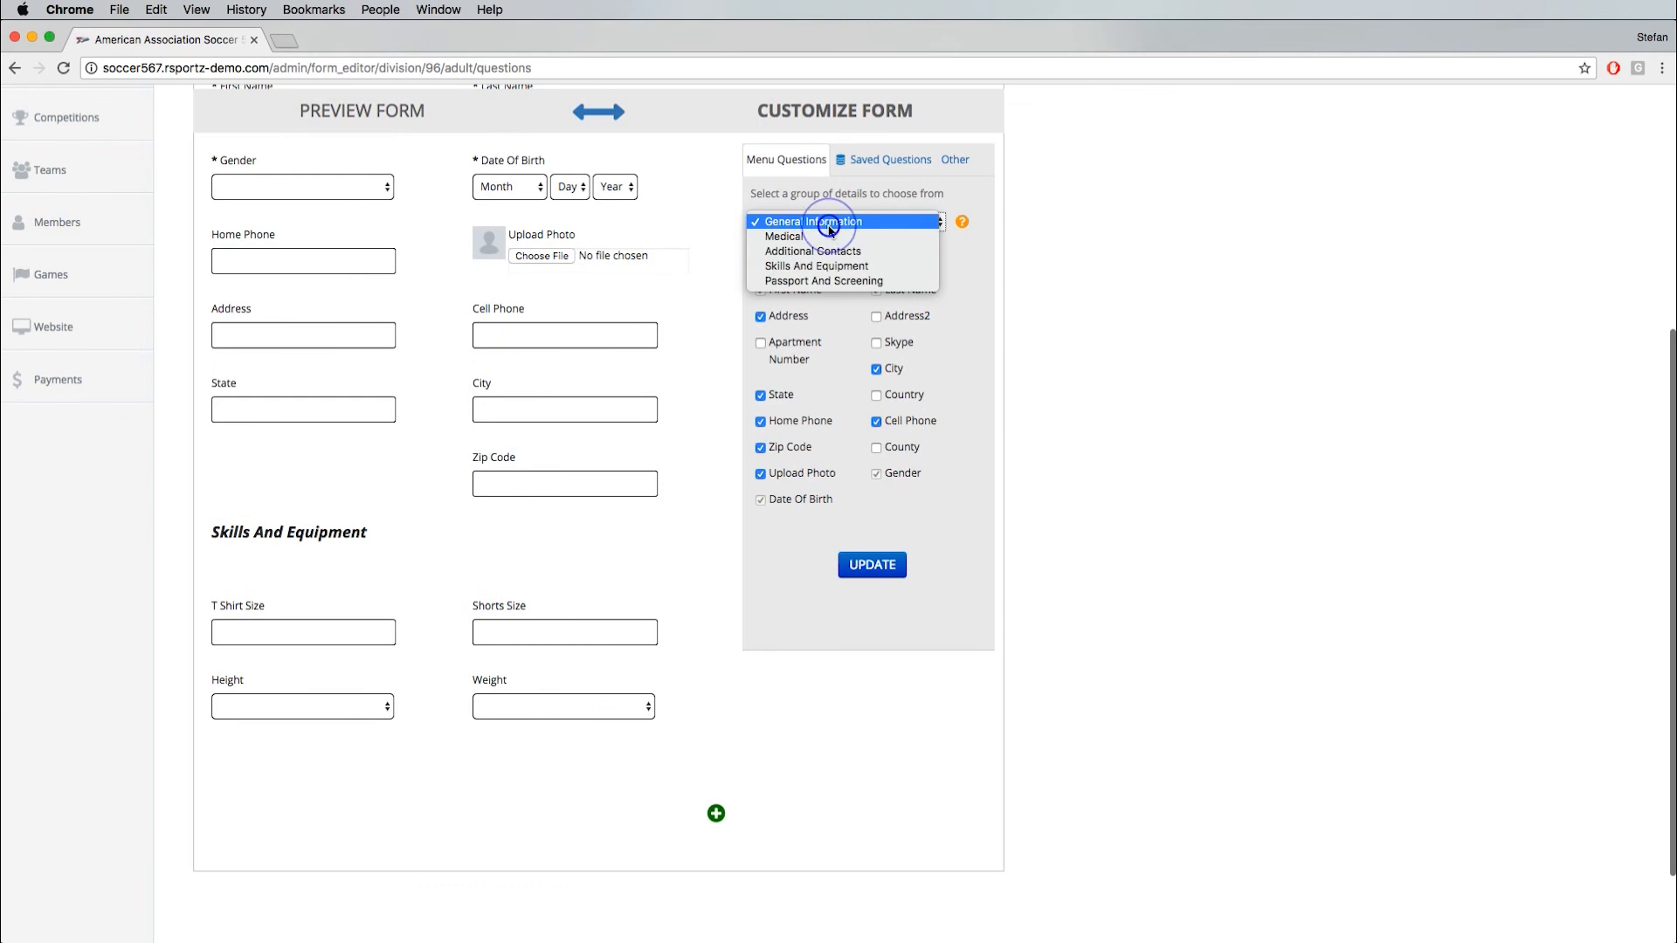
left_click(815, 281)
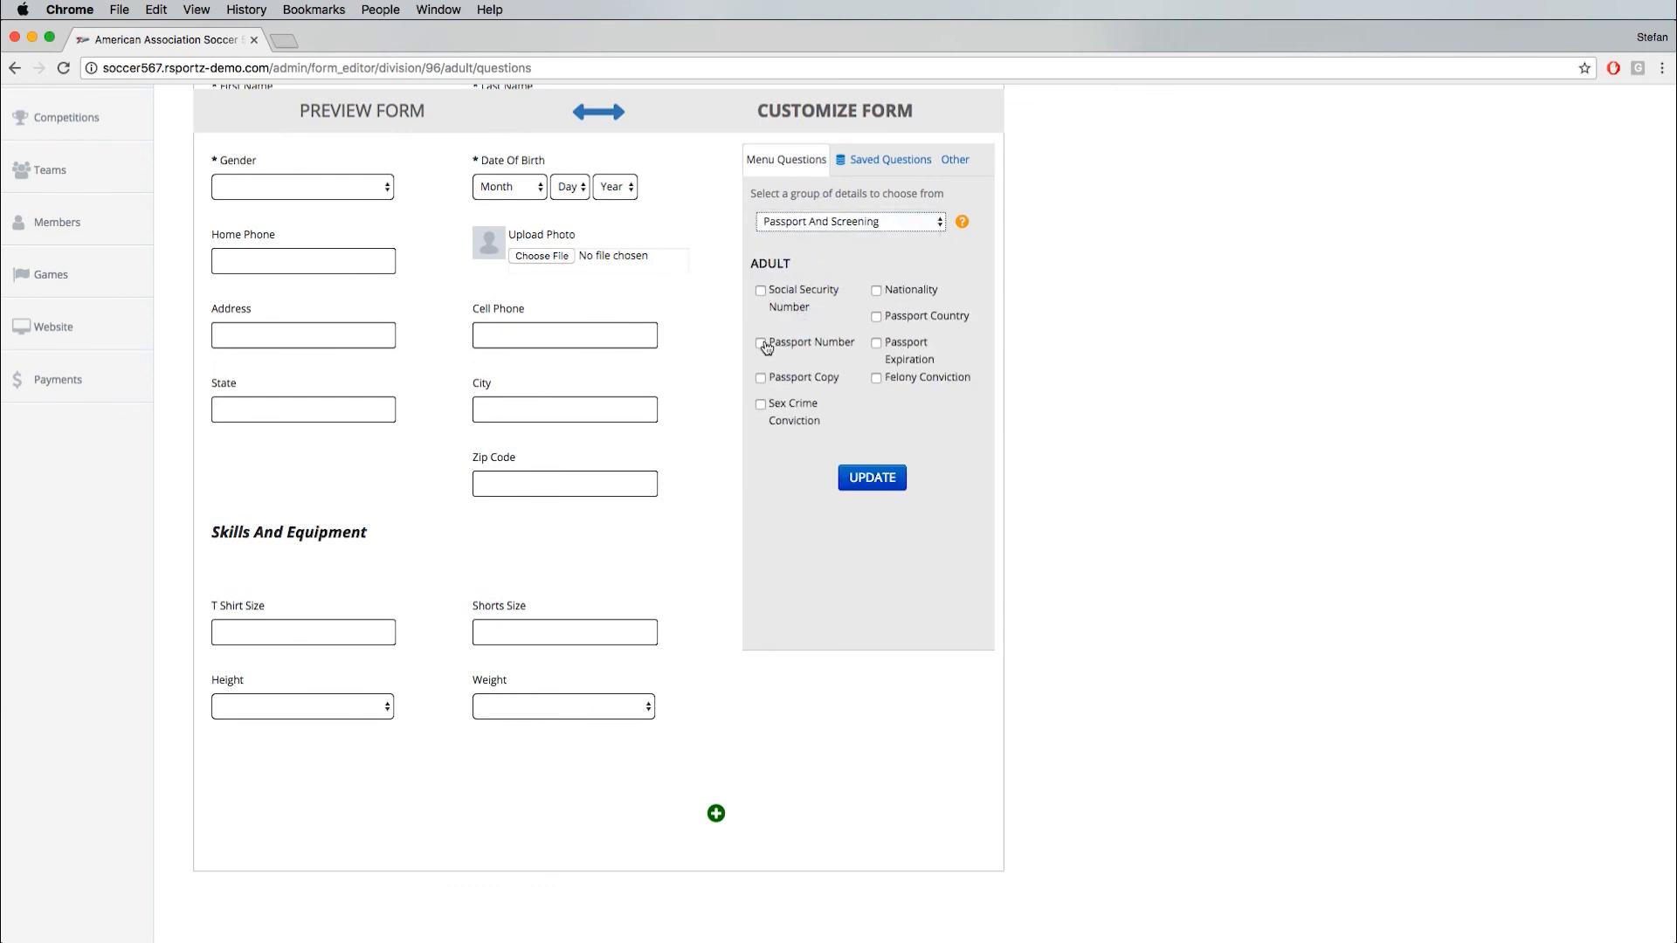
left_click(761, 294)
left_click(876, 291)
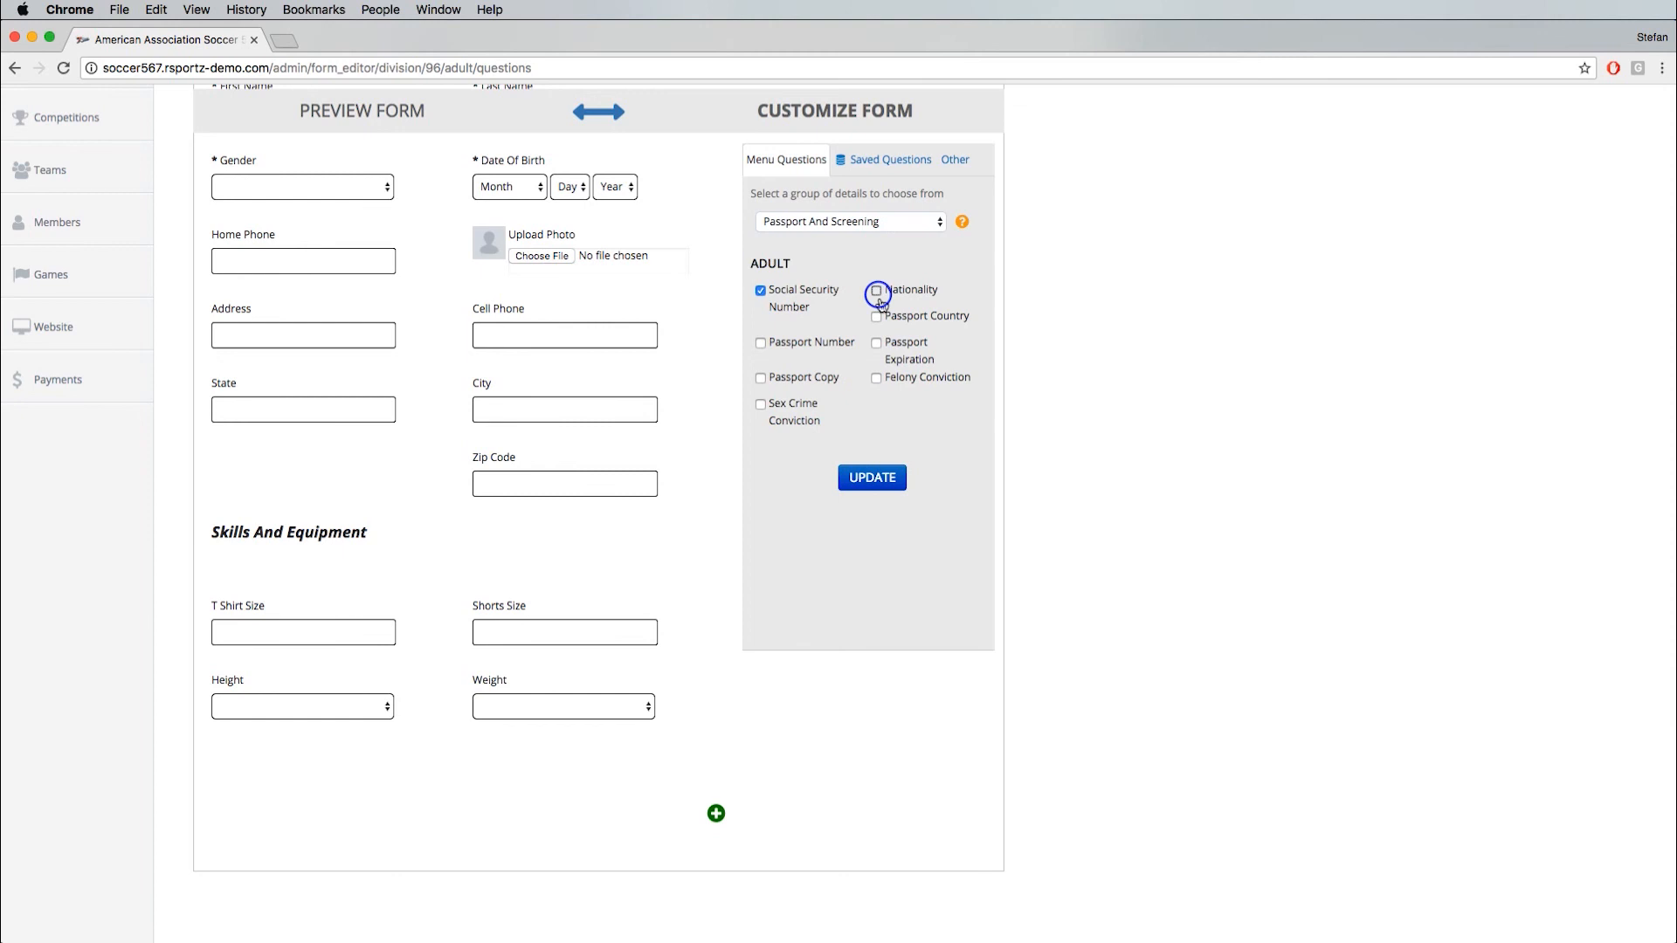
left_click(877, 318)
left_click(877, 343)
left_click(761, 343)
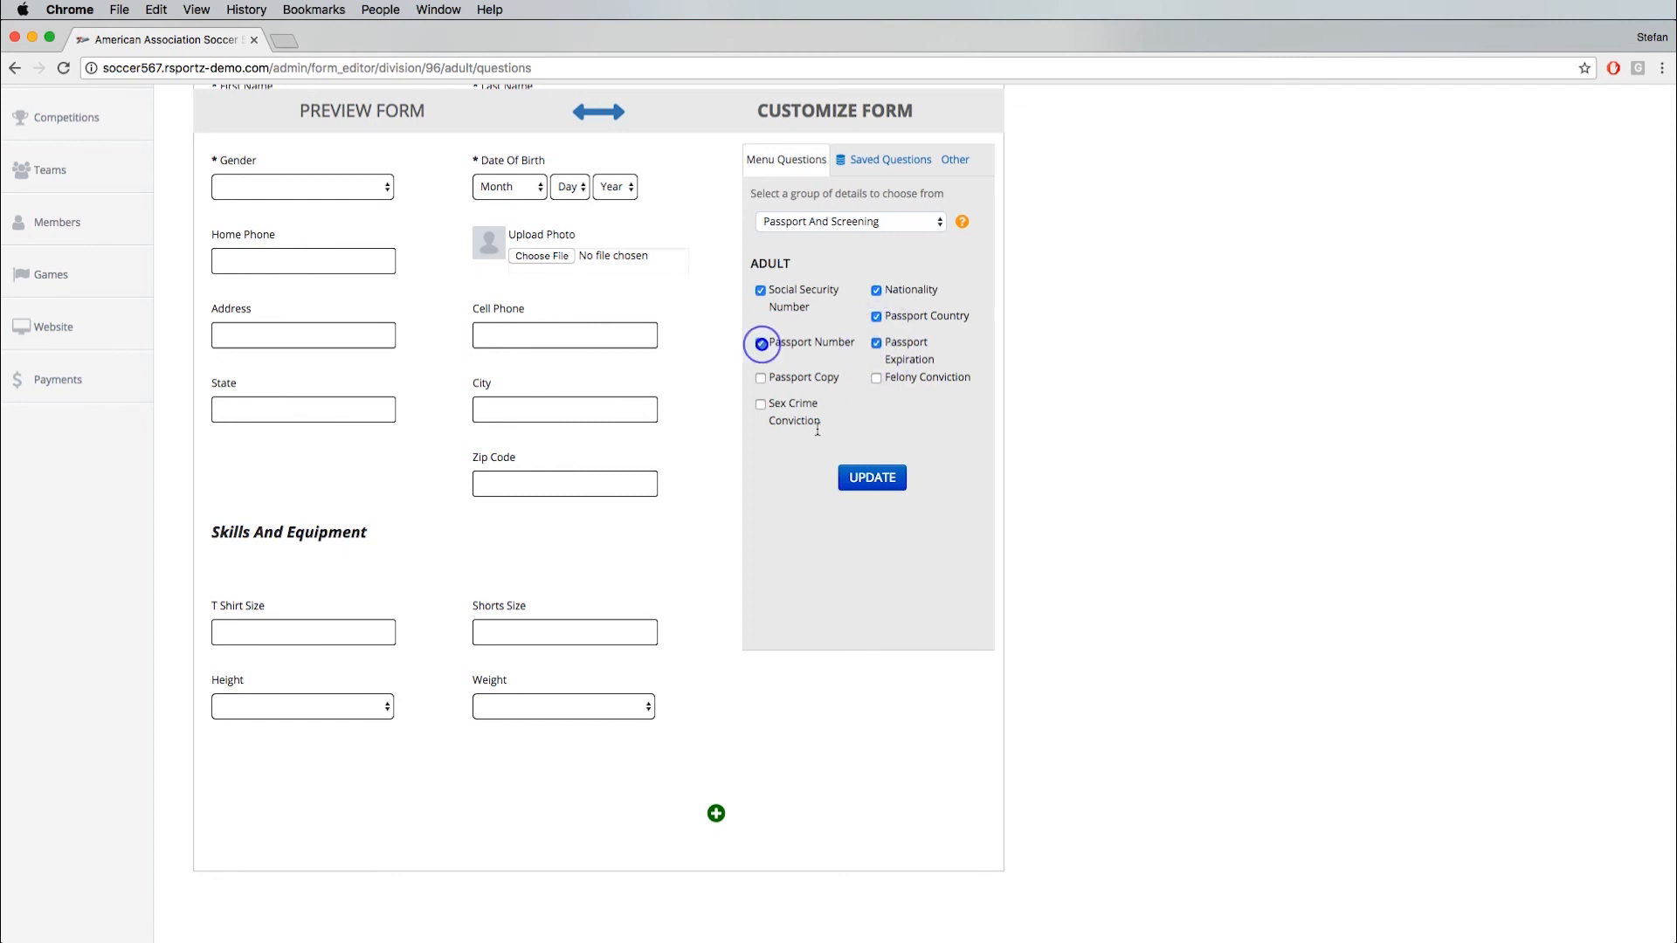
left_click(881, 487)
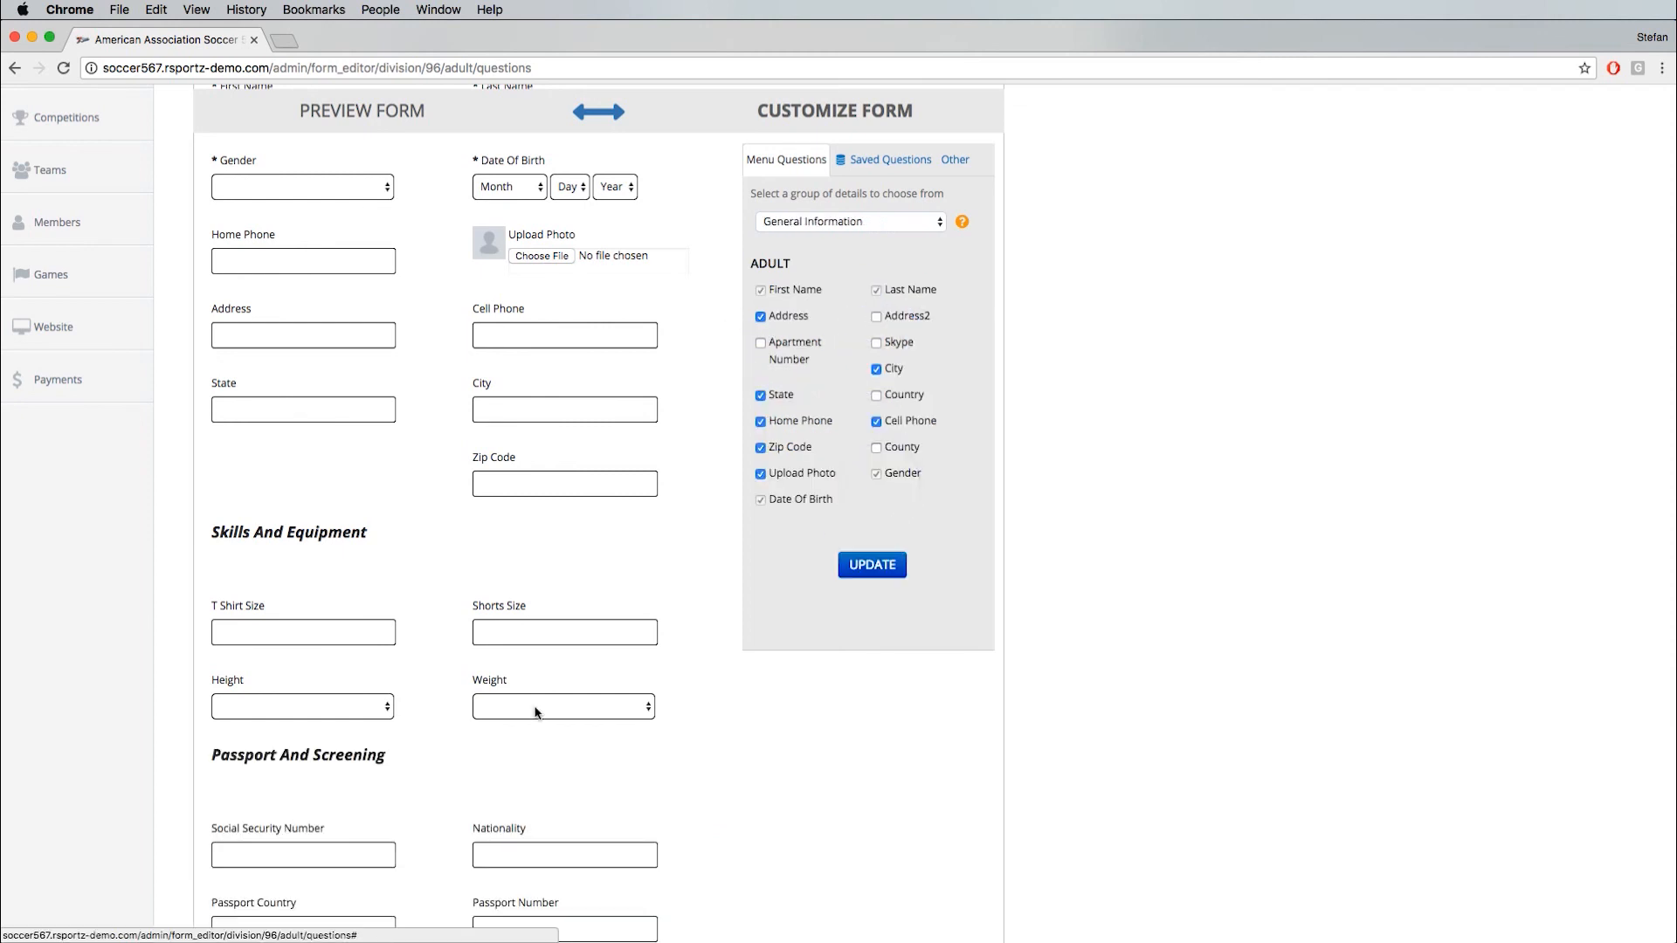
scroll(280, 652, "down", 5)
- Add a custom question to the end of the adult form, named and worded Upload Passport, with the File Upload type
scroll(463, 651, "up", 1)
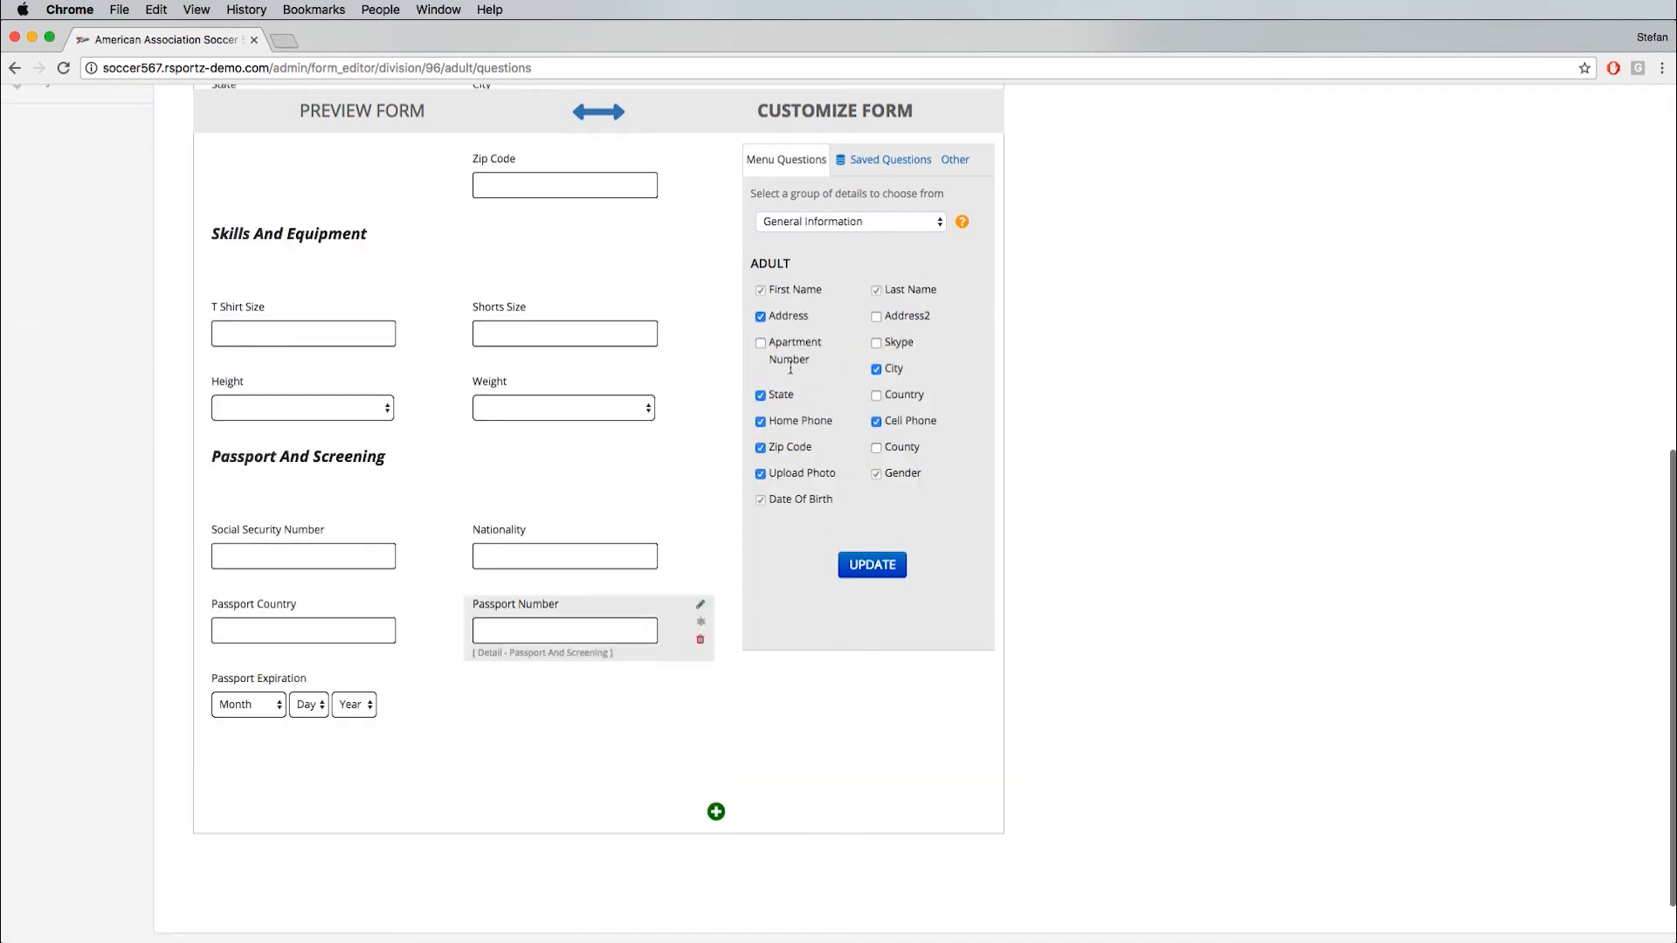
left_click(717, 812)
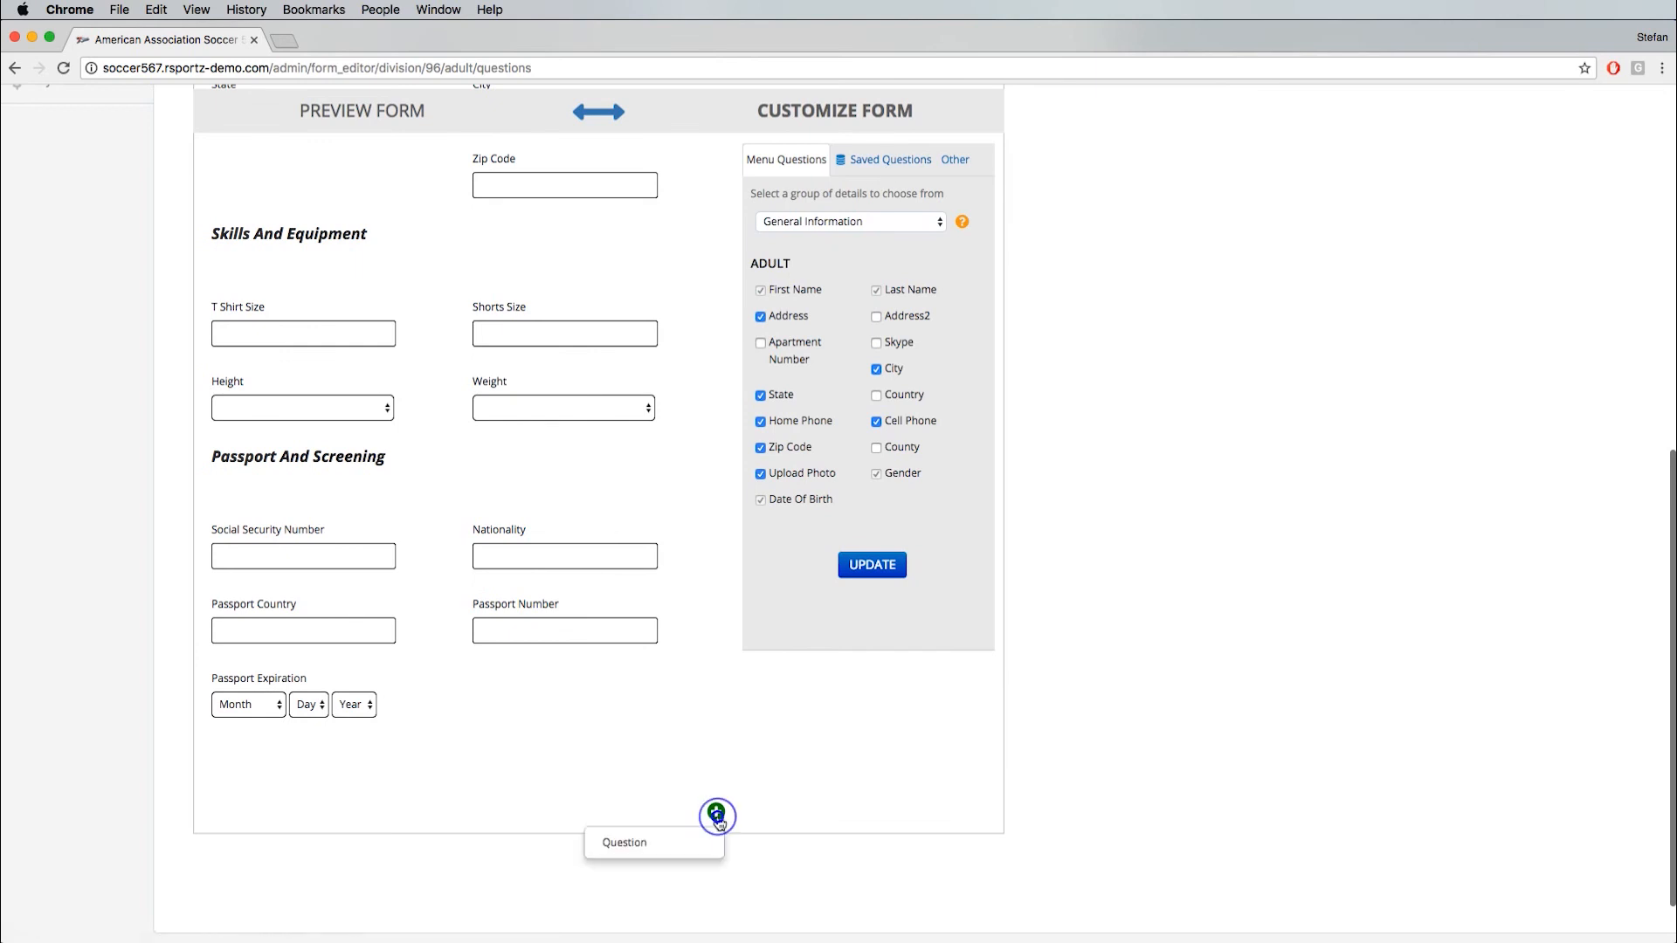
left_click(682, 839)
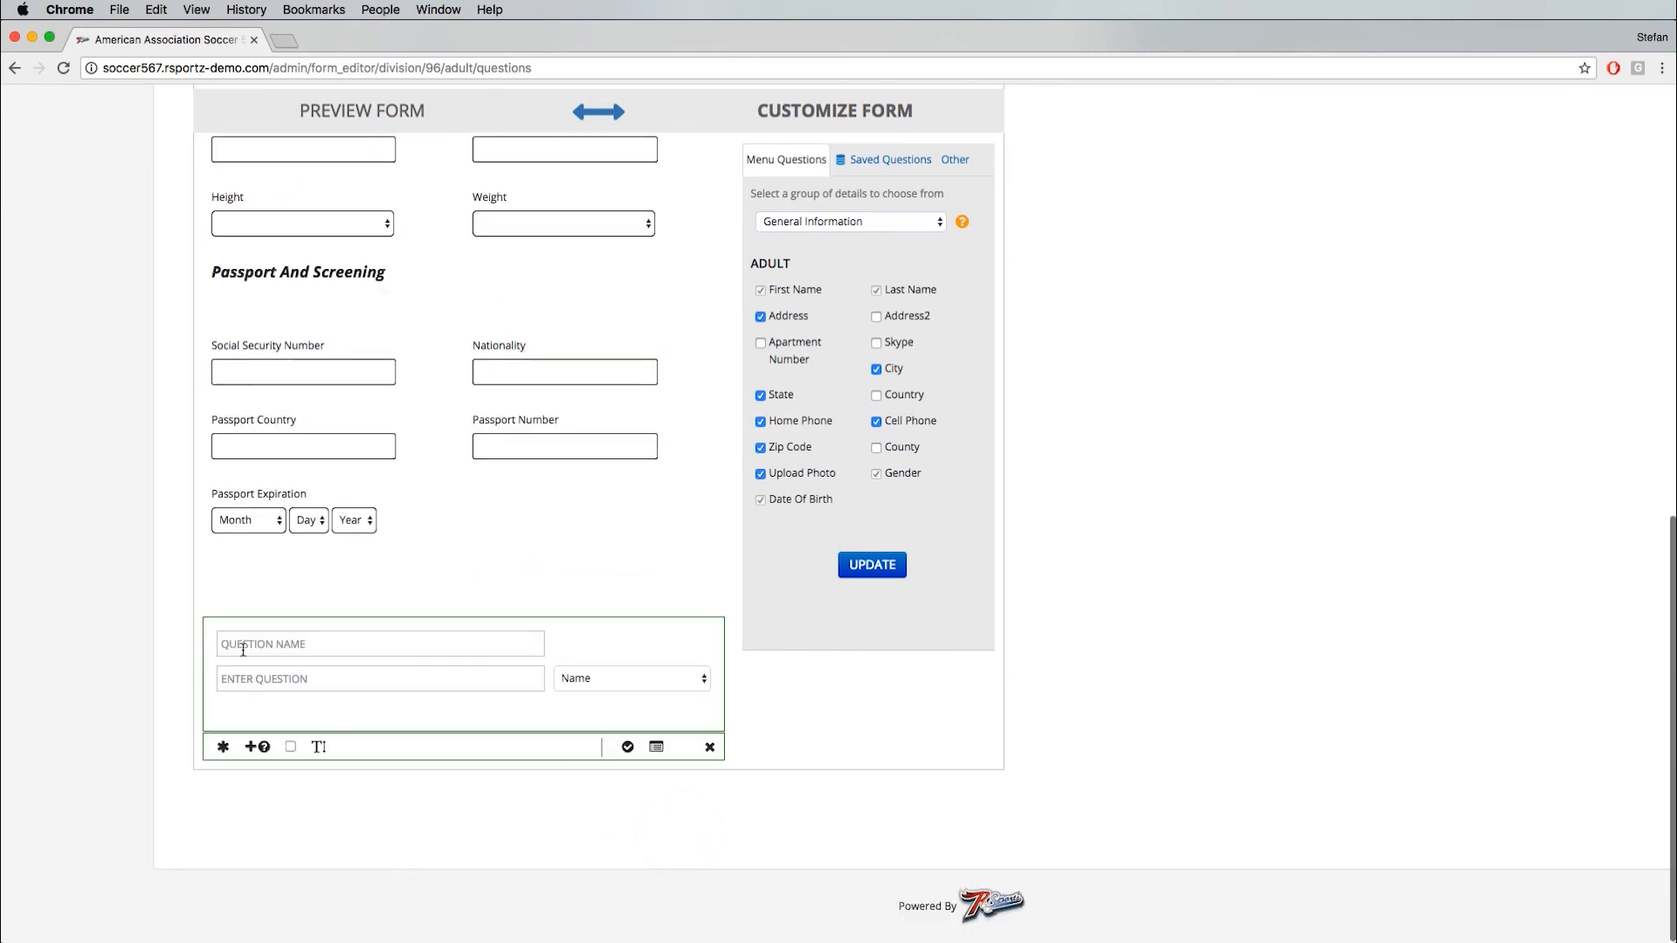
left_click(243, 647)
type("U")
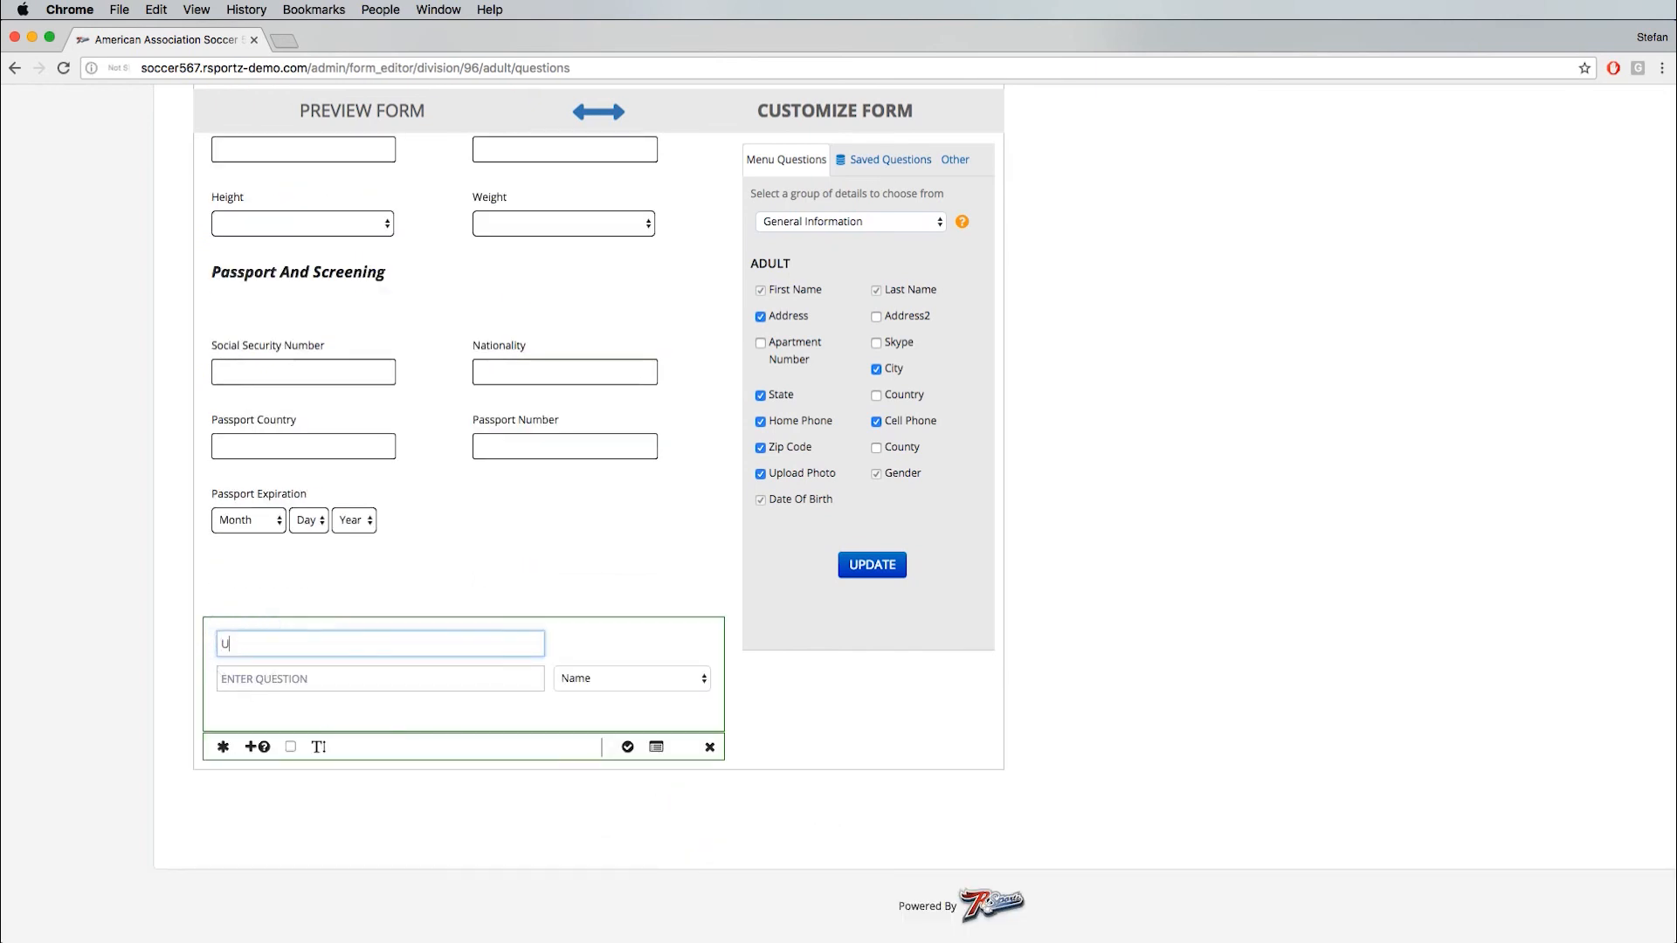
type("pload Passport")
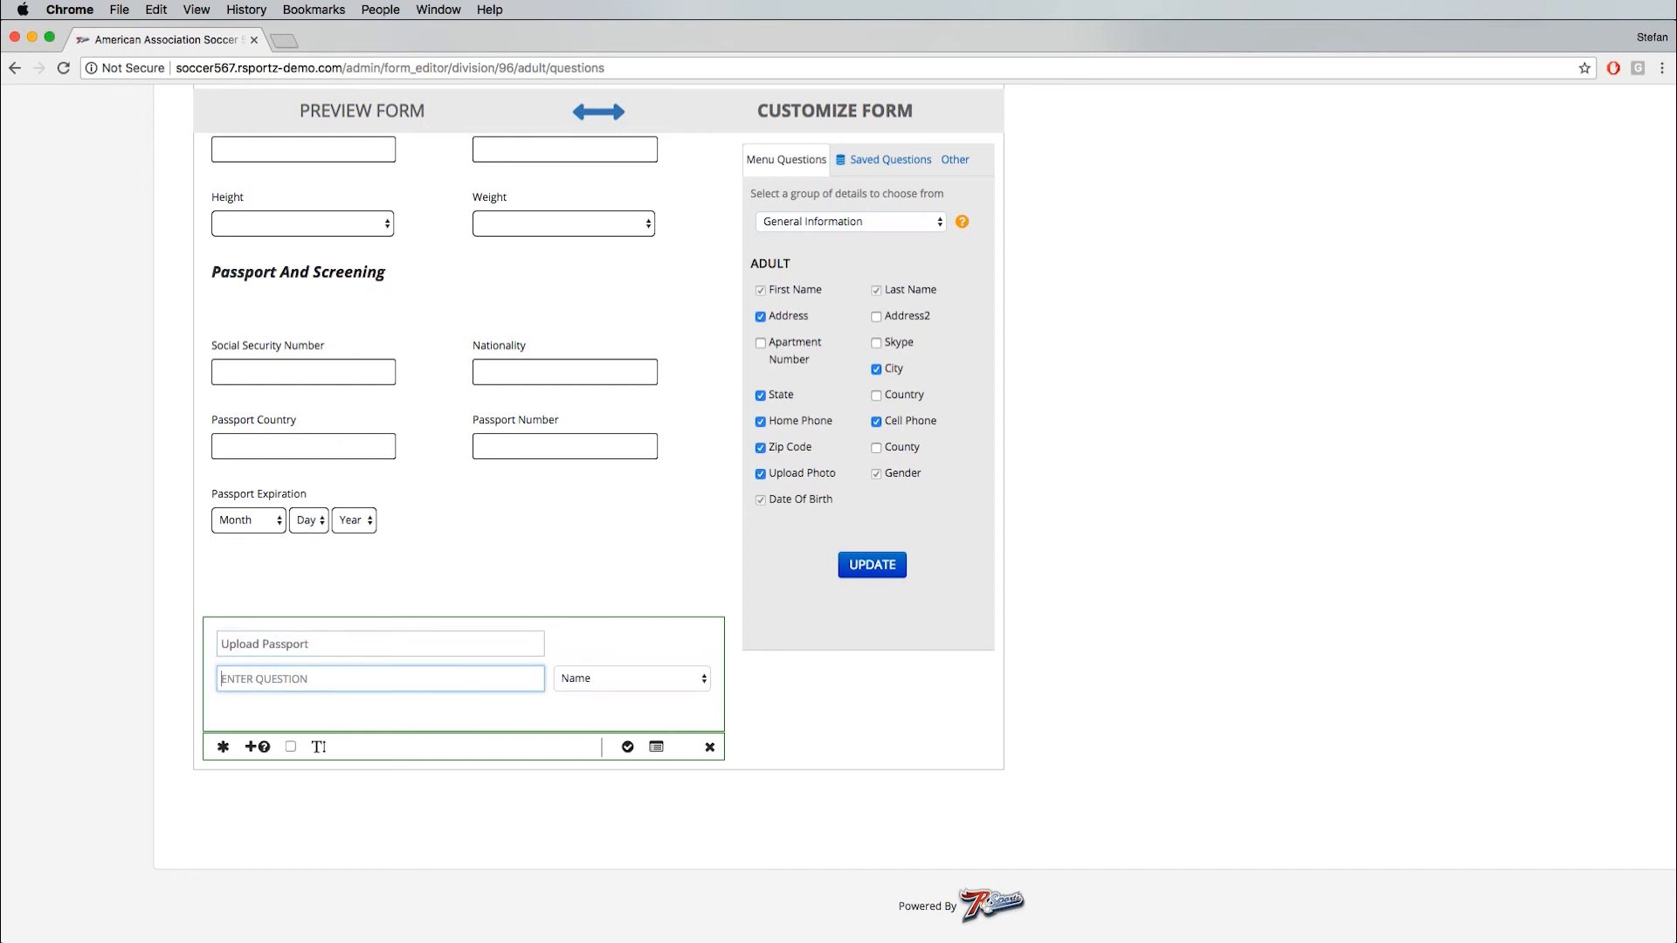
key("shift+Tab")
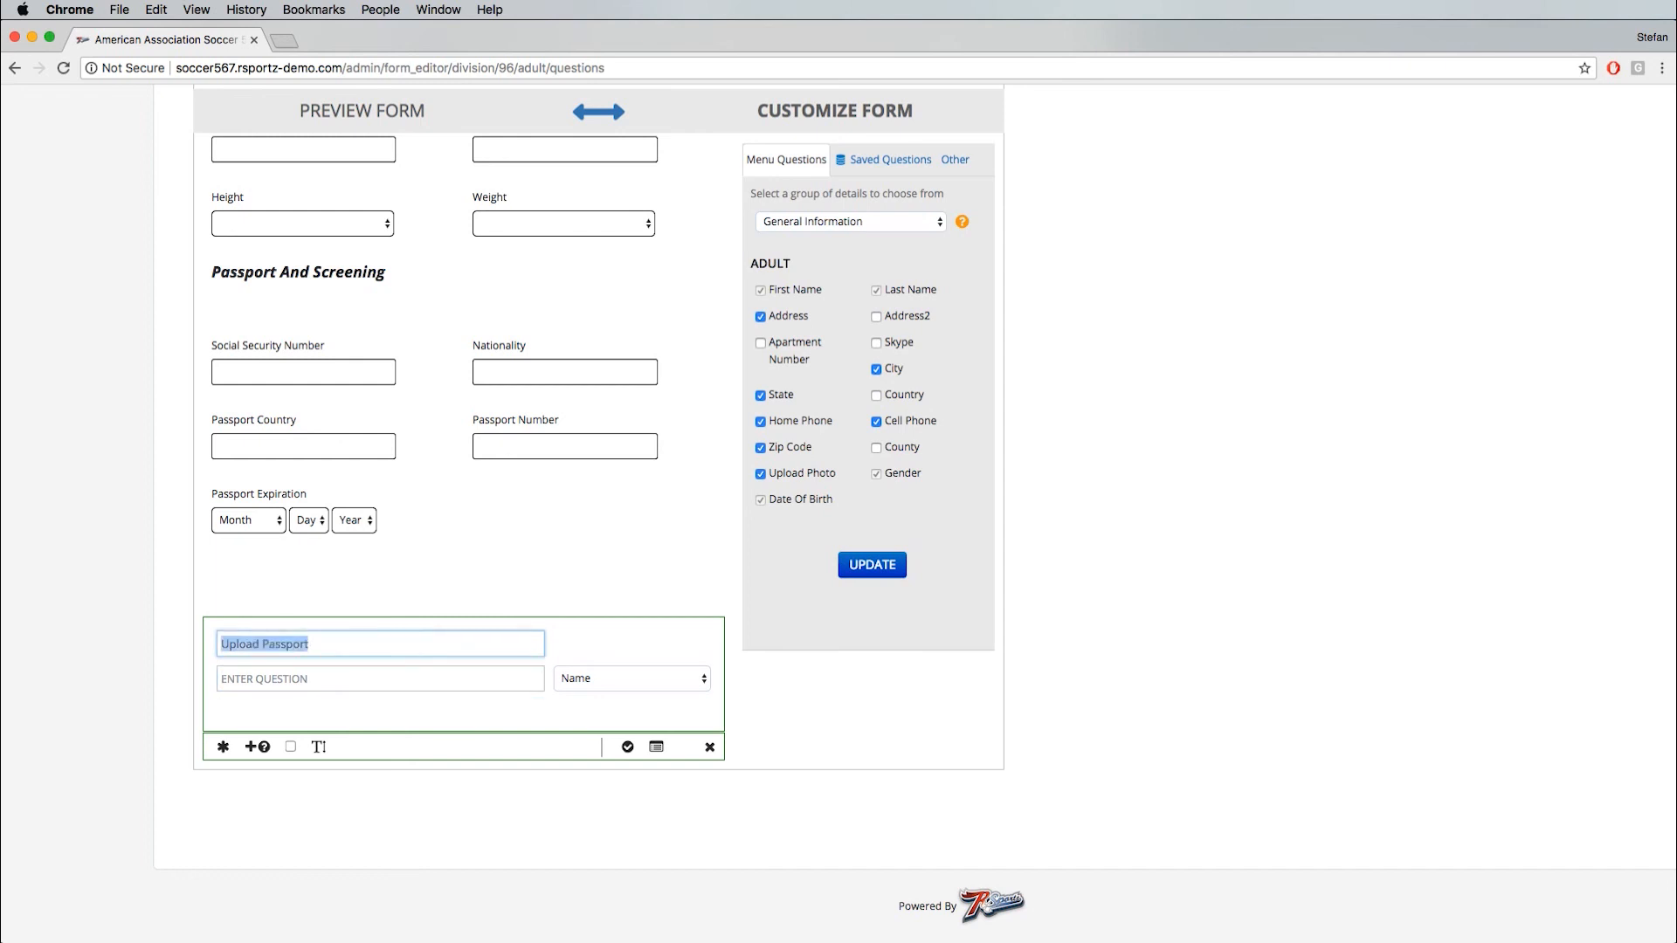
key("super+c")
key("Tab")
key("super+v")
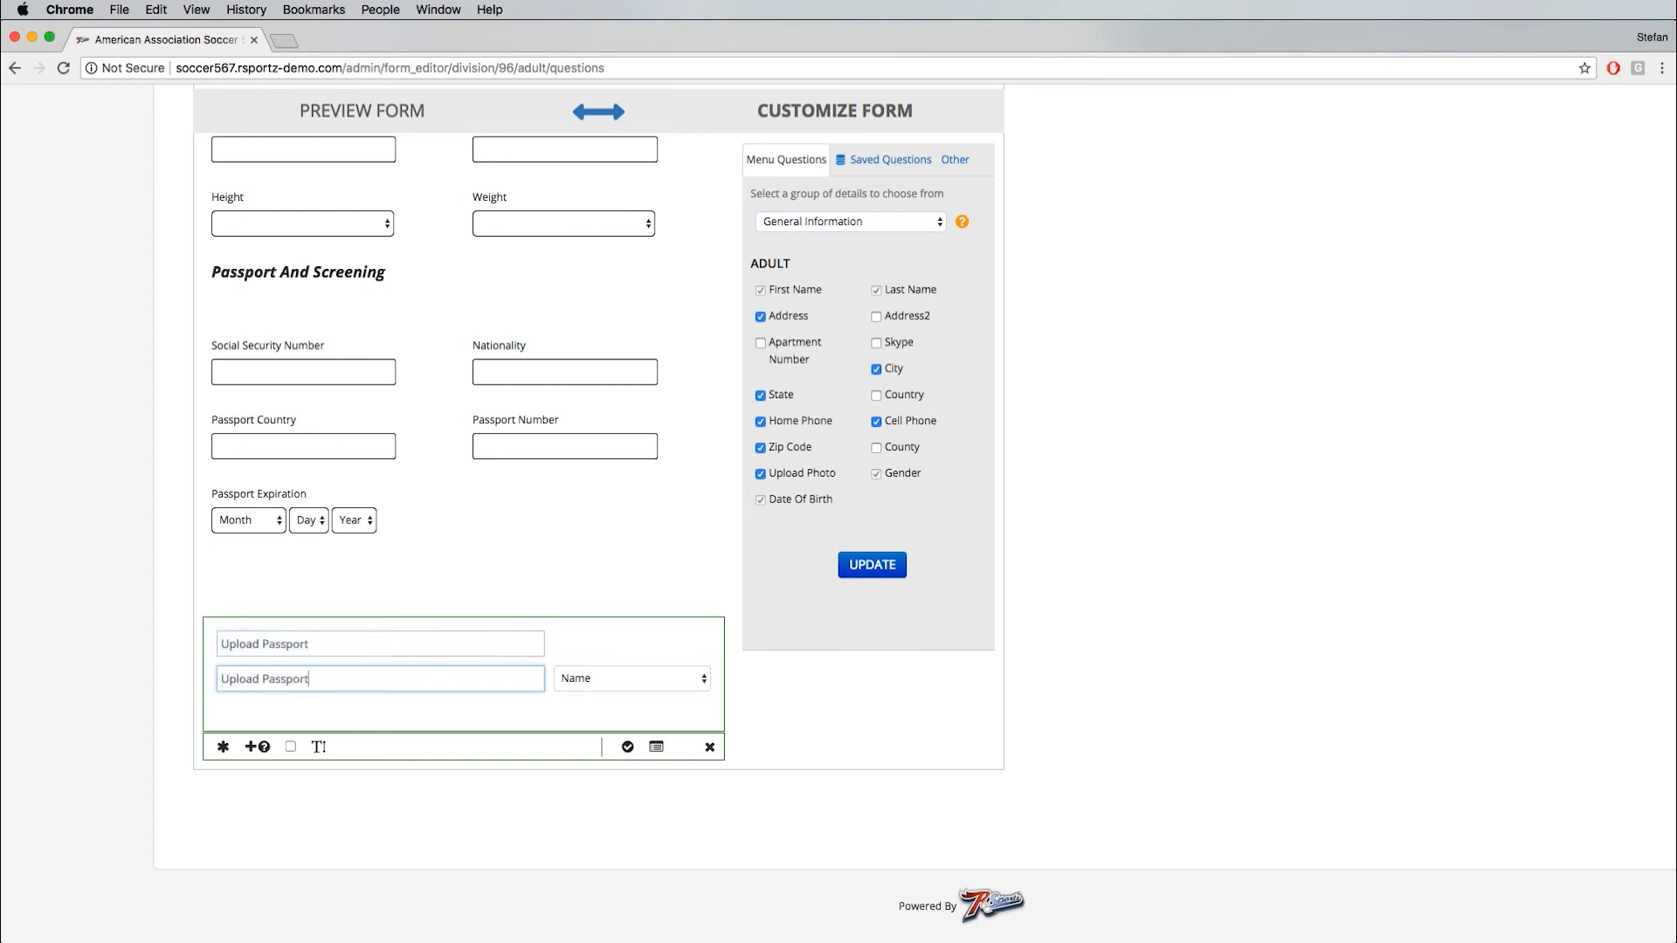
left_click(670, 683)
left_click(614, 828)
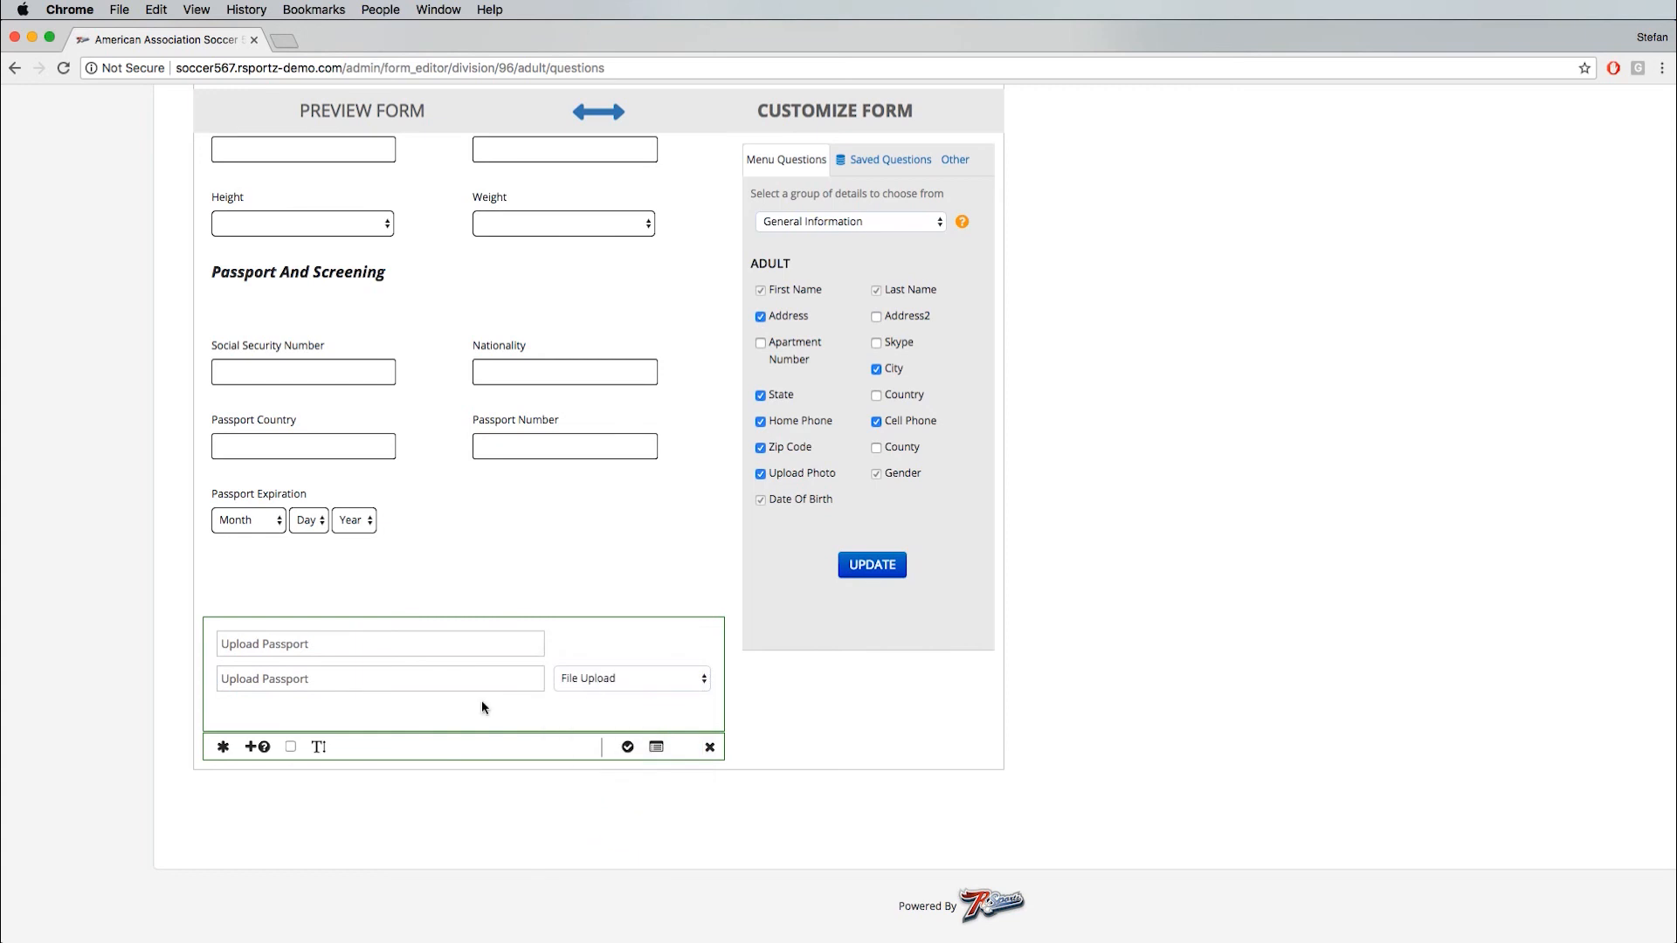
- Make the Upload Passport question required, give it the help tip "Please give us your passport" and save it
left_click(223, 748)
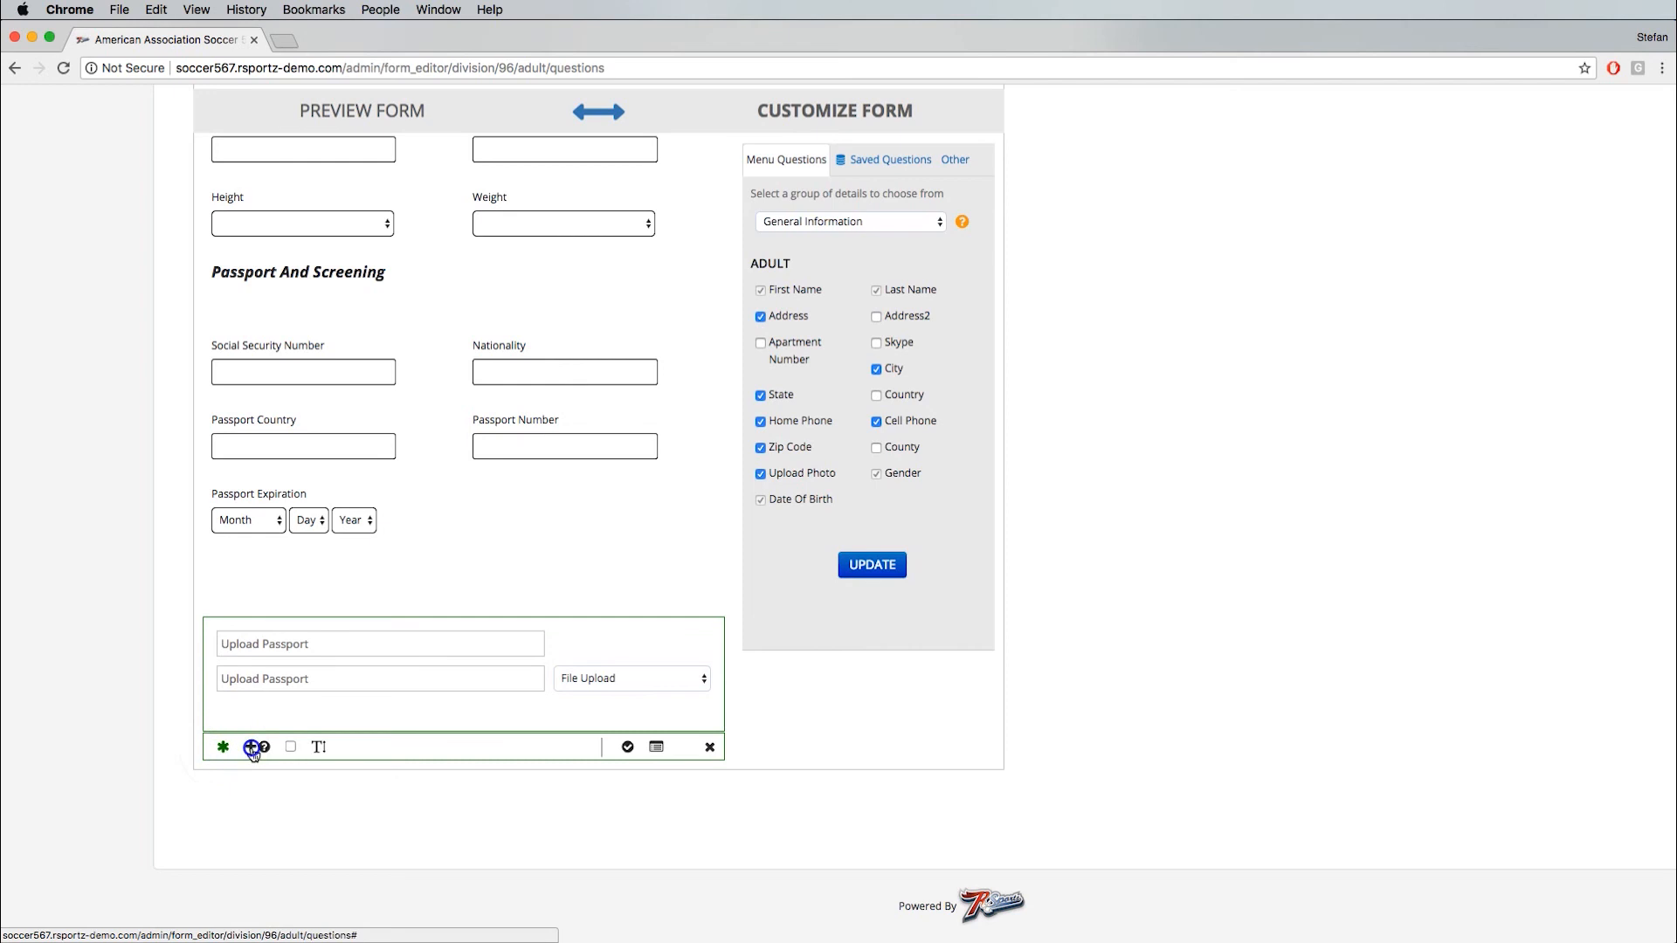
left_click(254, 747)
left_click(250, 751)
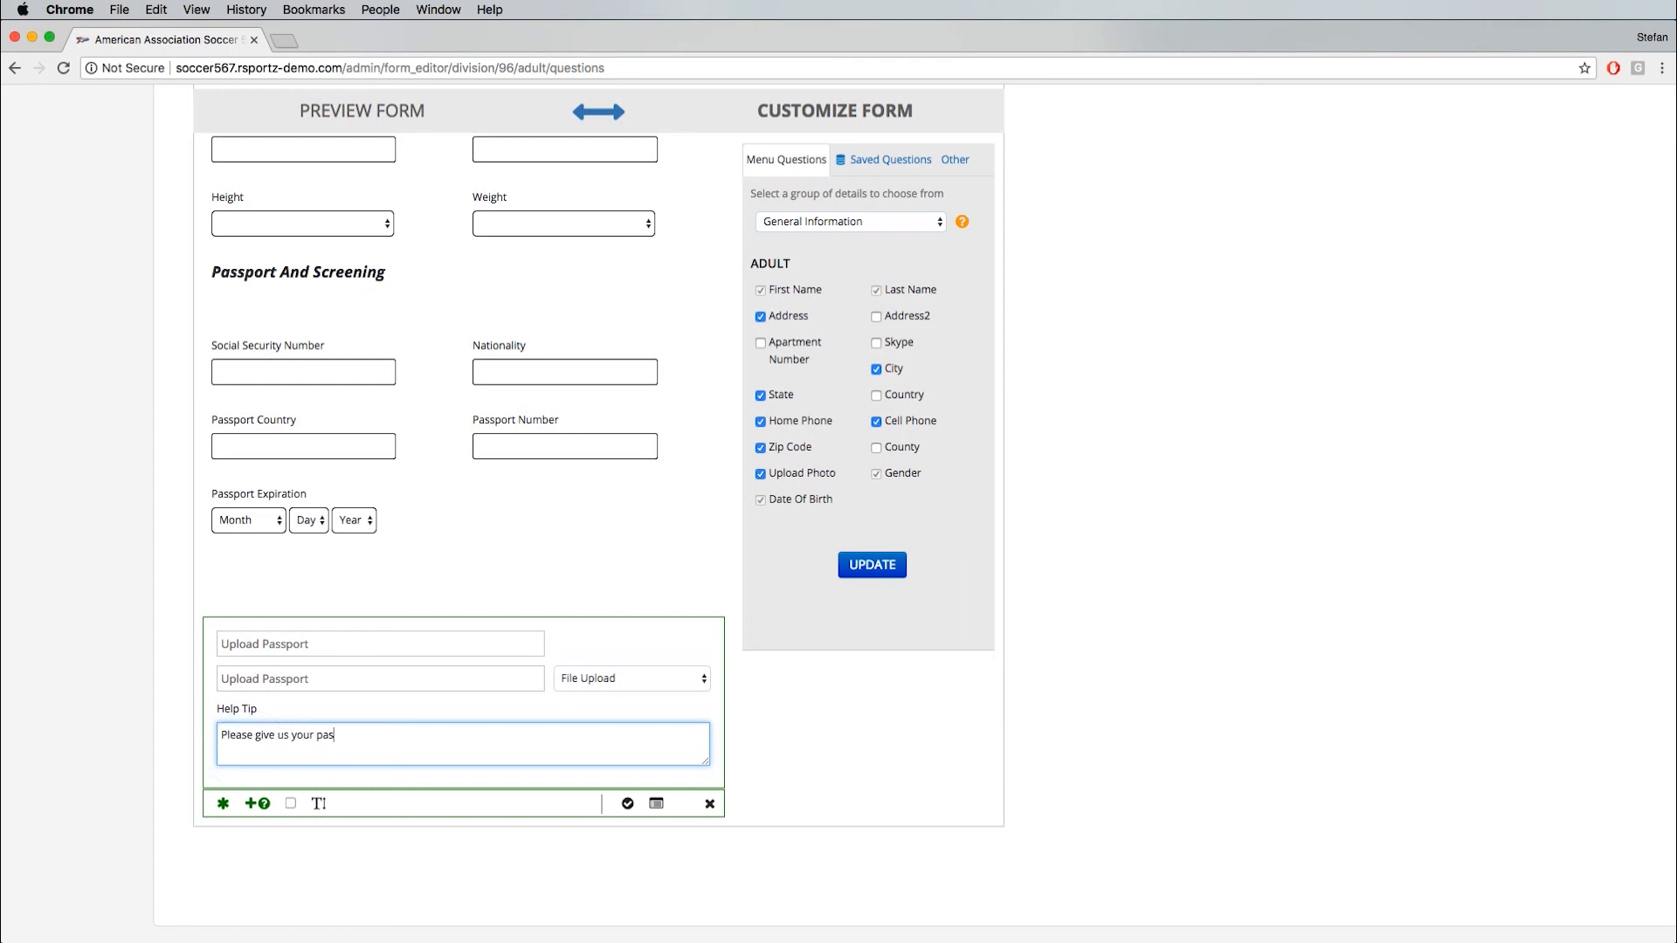
left_click(628, 804)
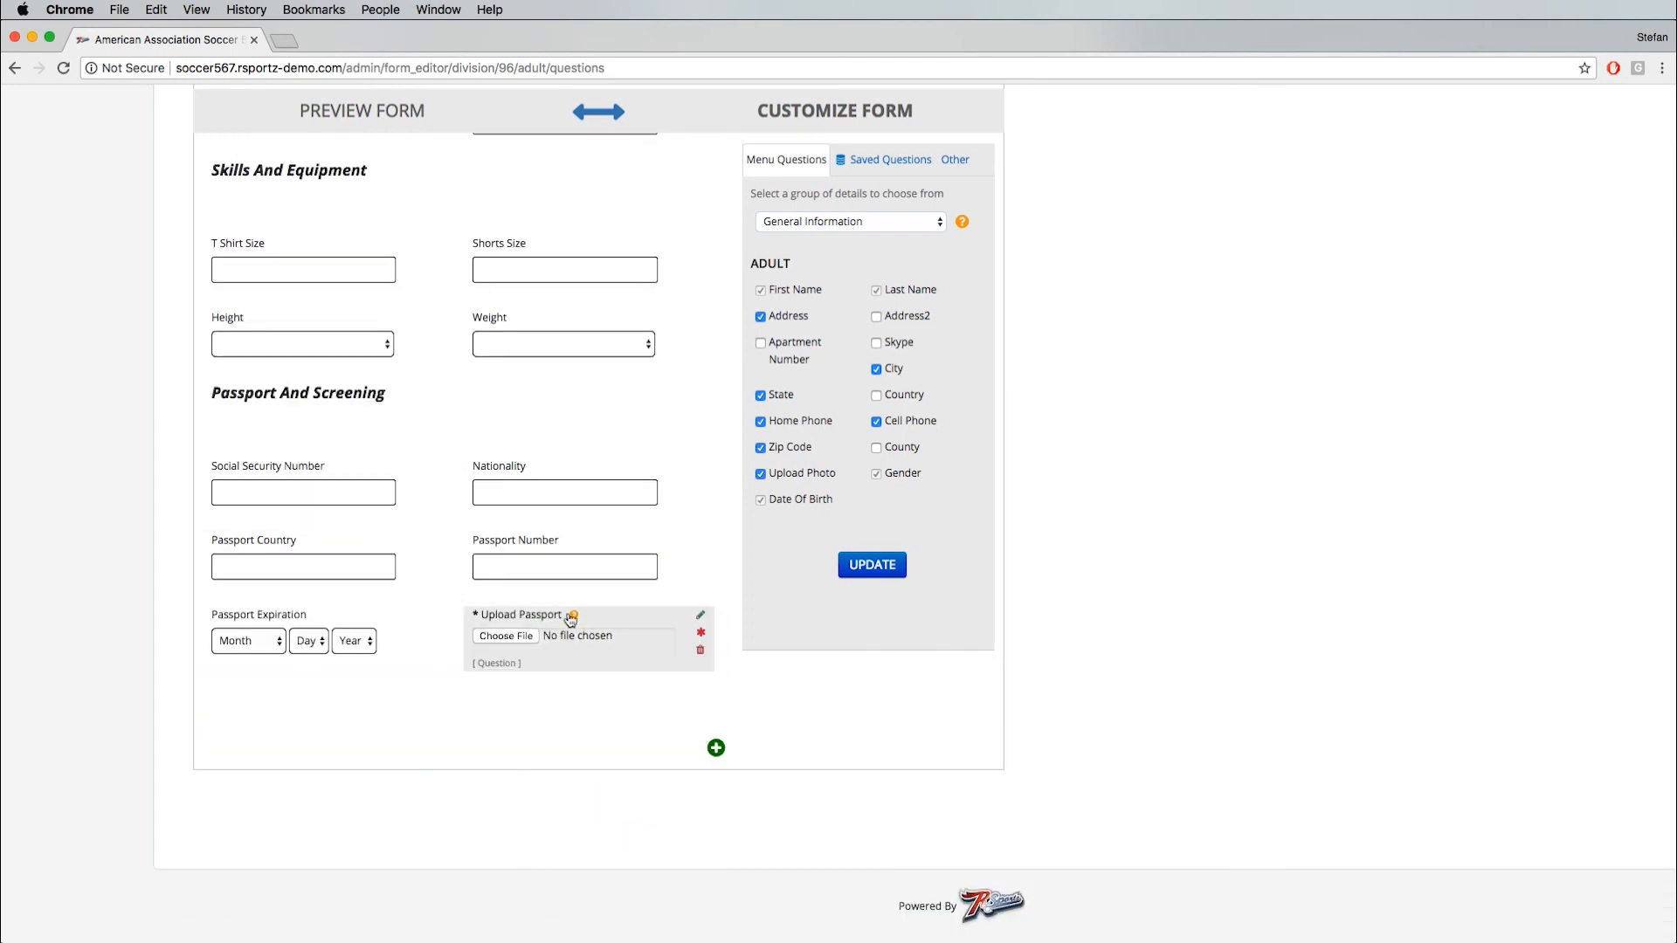
- Store the Upload Passport question for reuse and view the list of saved questions
left_click(701, 617)
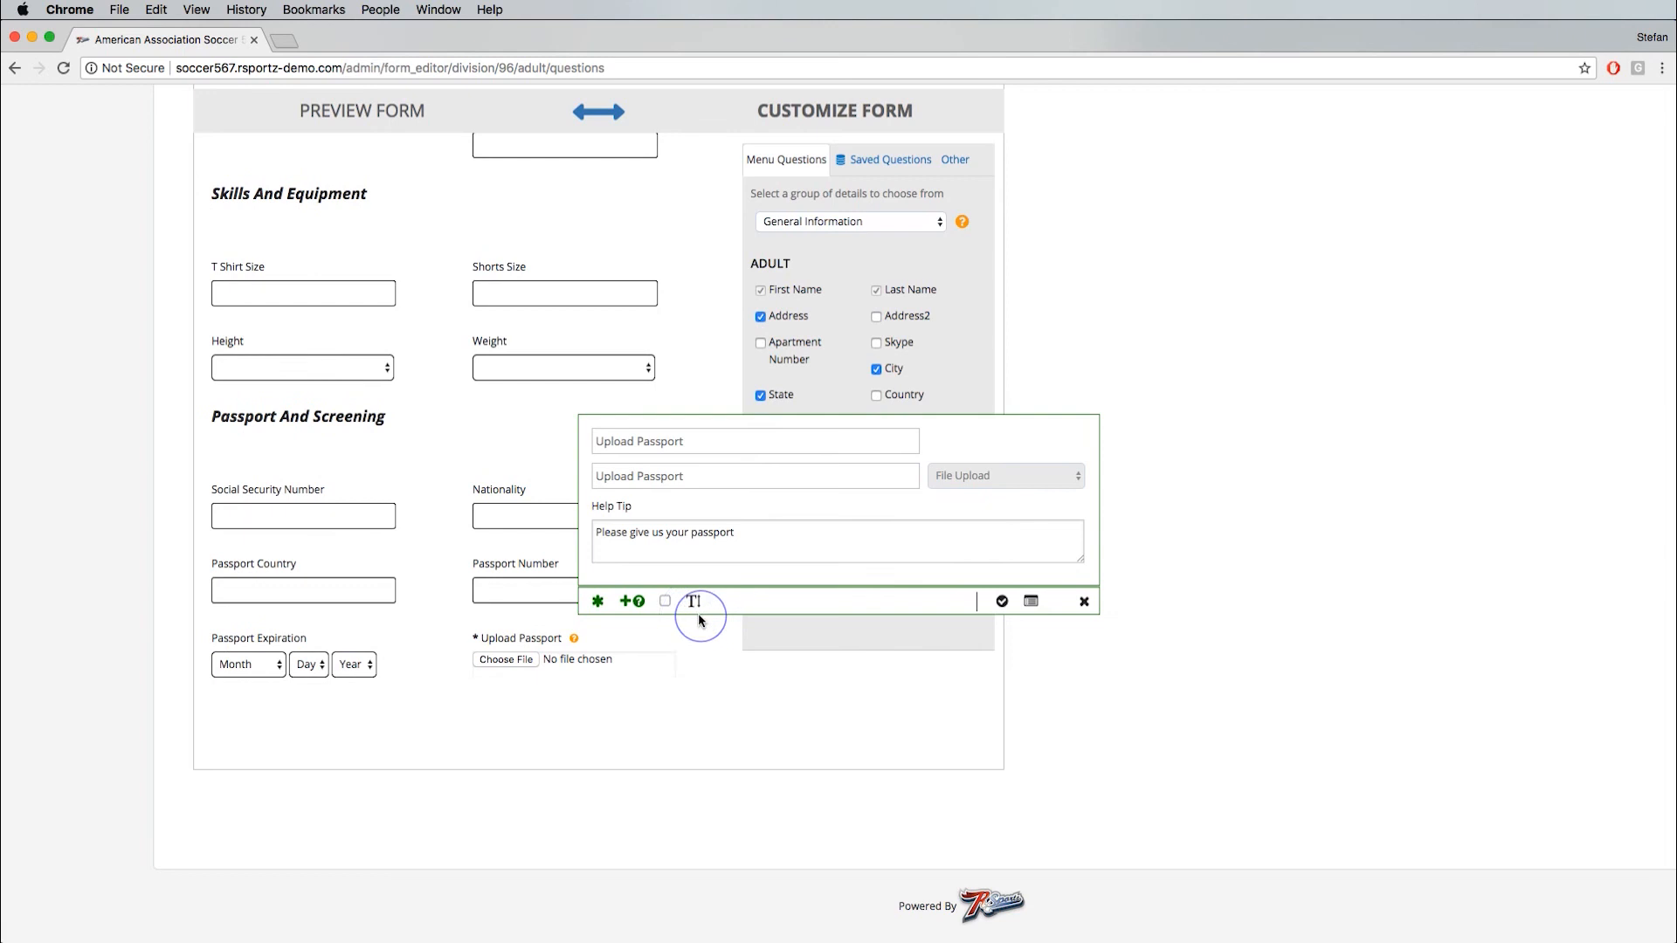
left_click(1031, 603)
left_click(1012, 360)
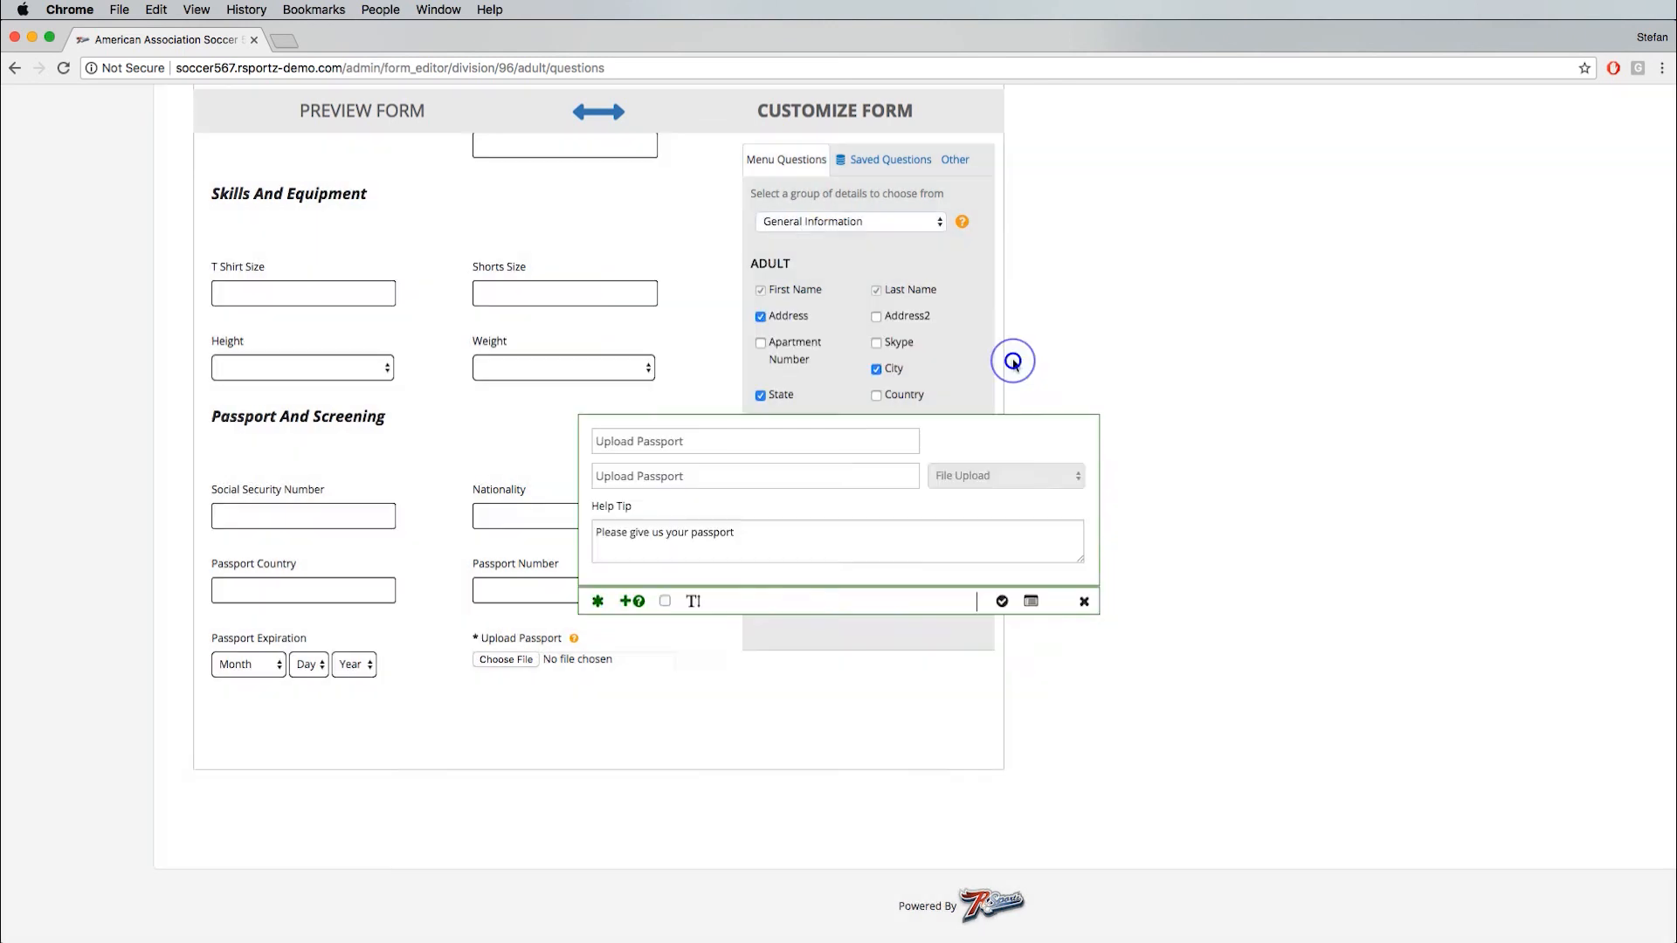
left_click(880, 173)
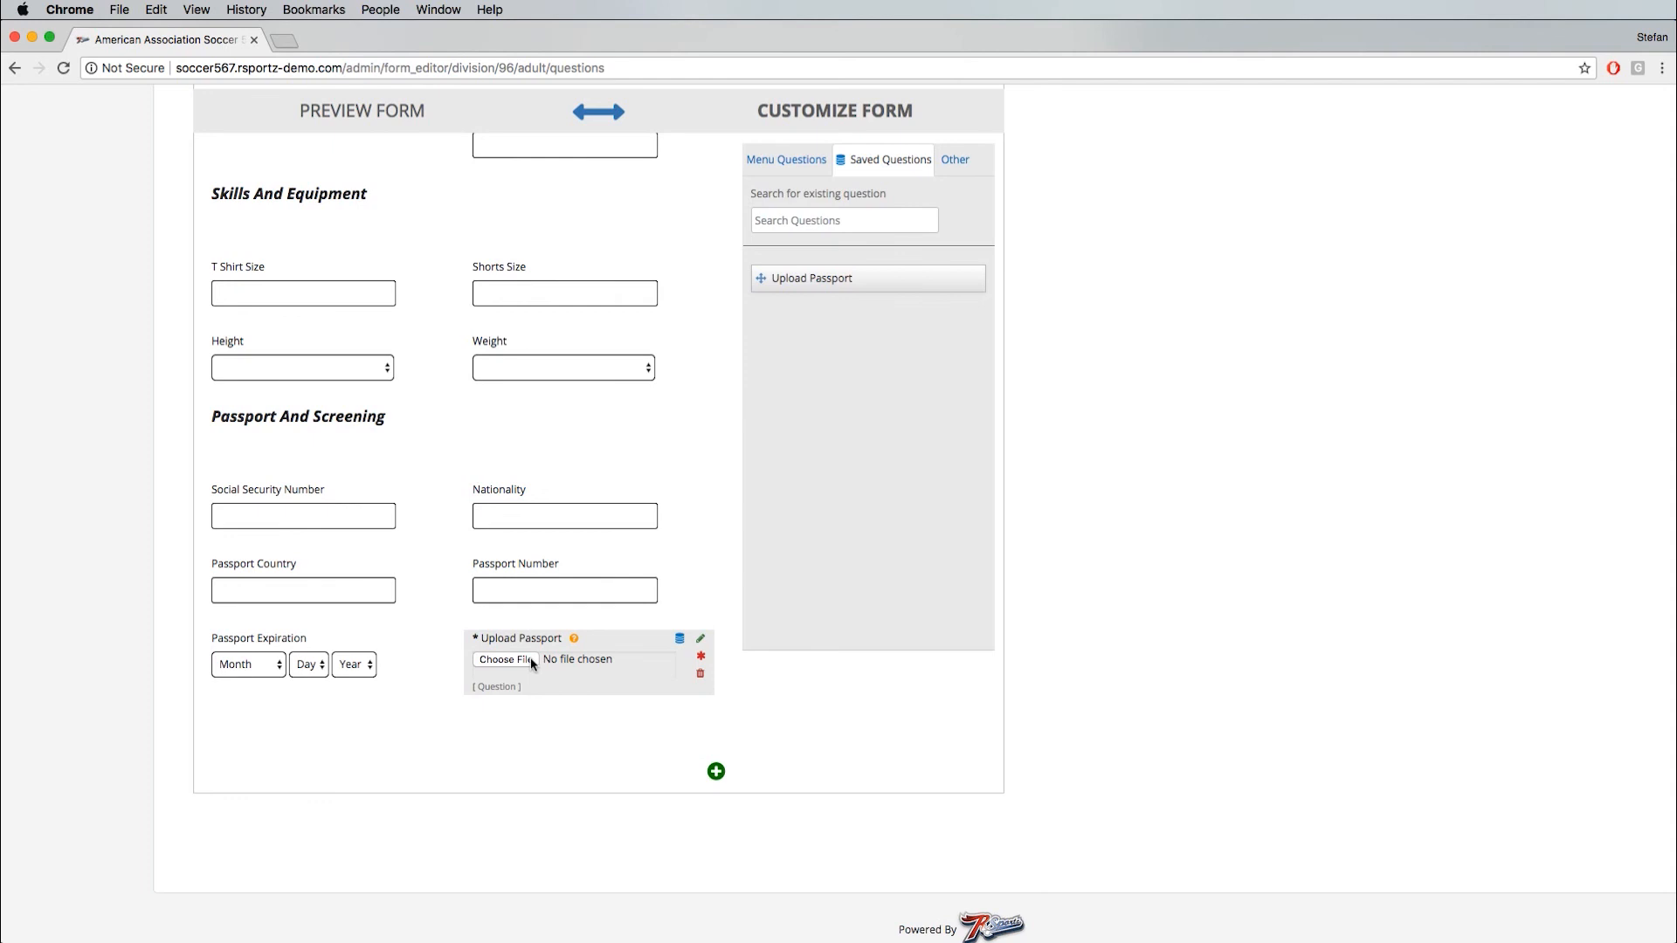
- Preview the adult registration form and examine its Height and Weight choices and the Upload Passport question
scroll(516, 633, "up", 15)
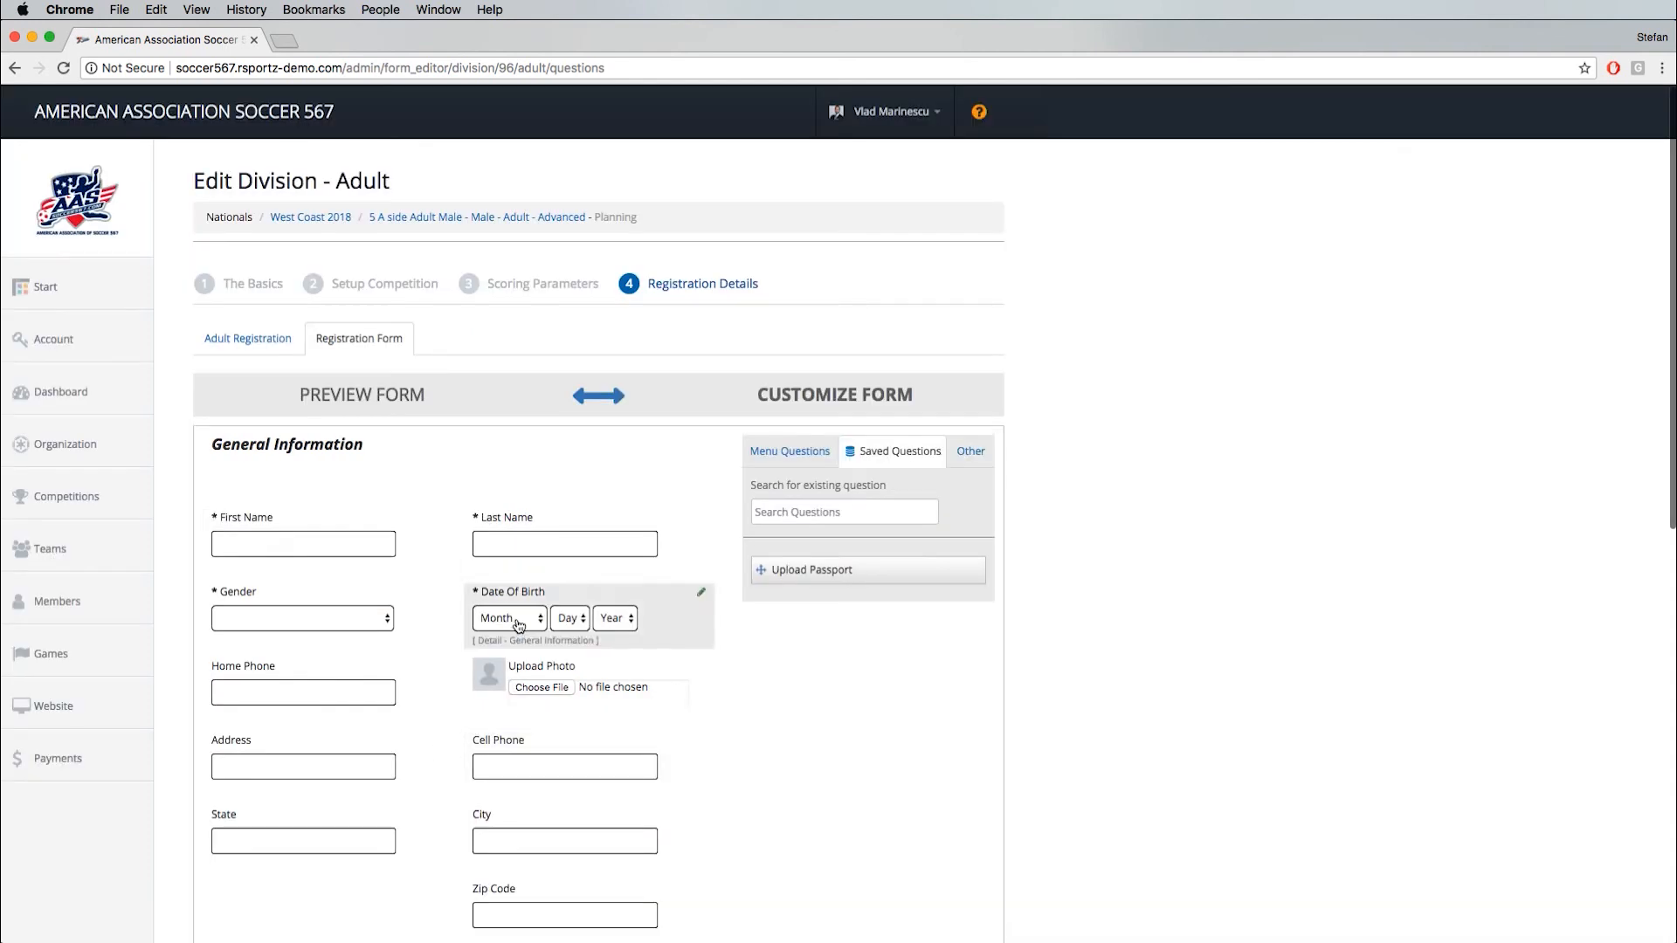
left_click(374, 398)
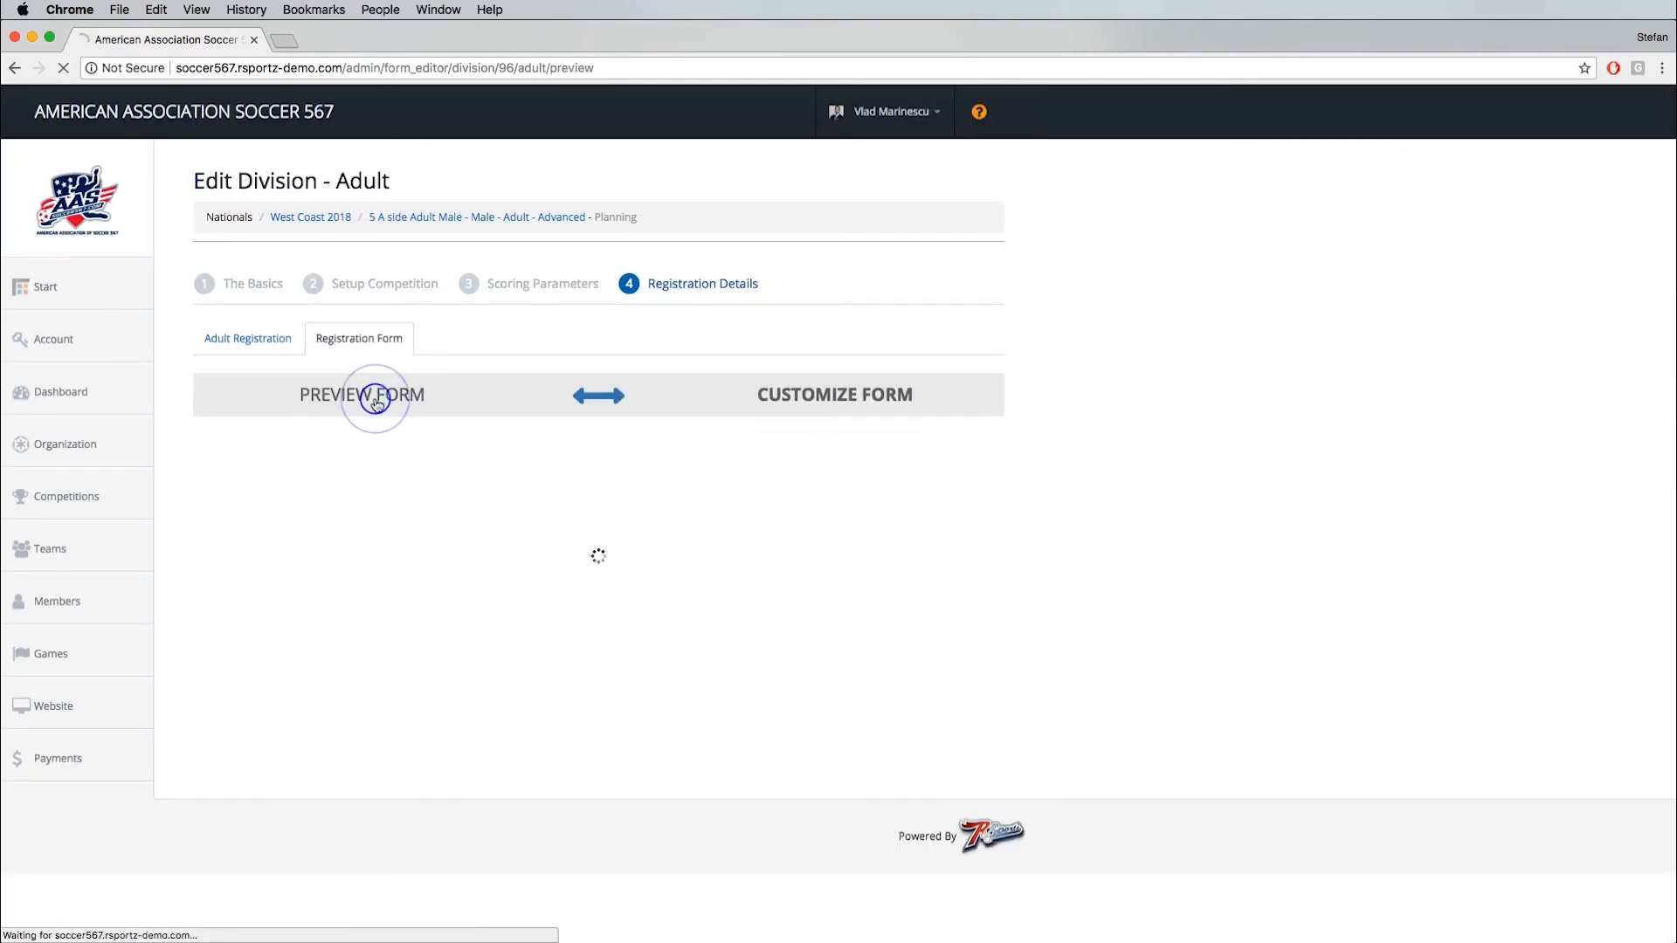
scroll(393, 612, "down", 7)
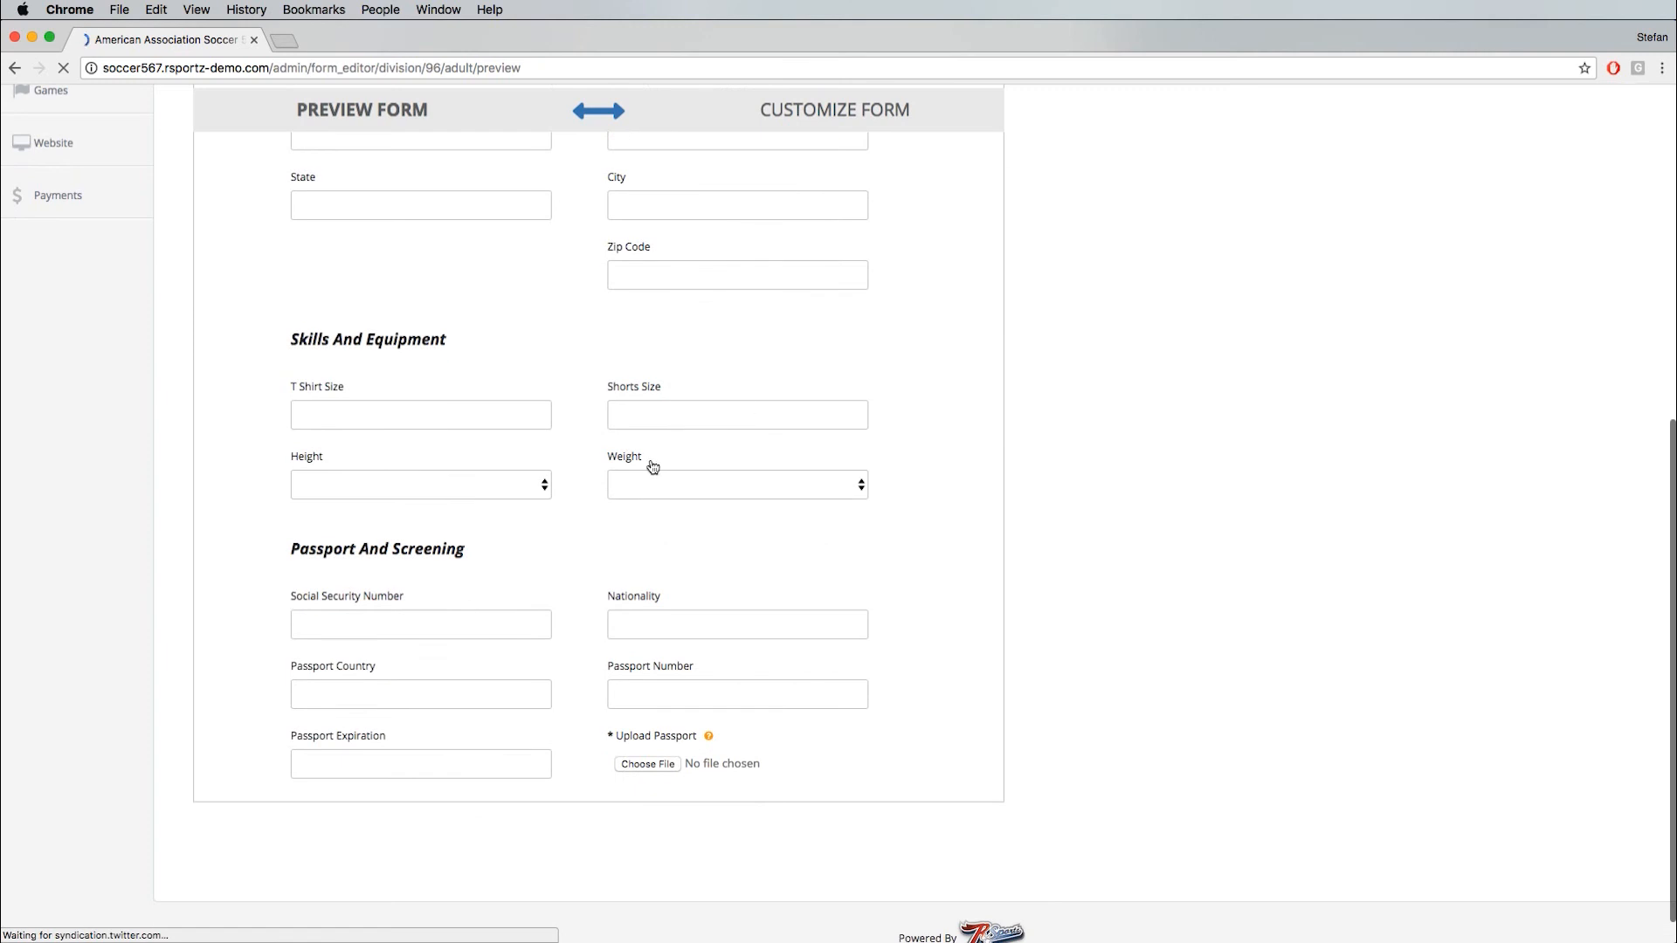
left_click(449, 483)
left_click(699, 477)
left_click(644, 483)
left_click(539, 430)
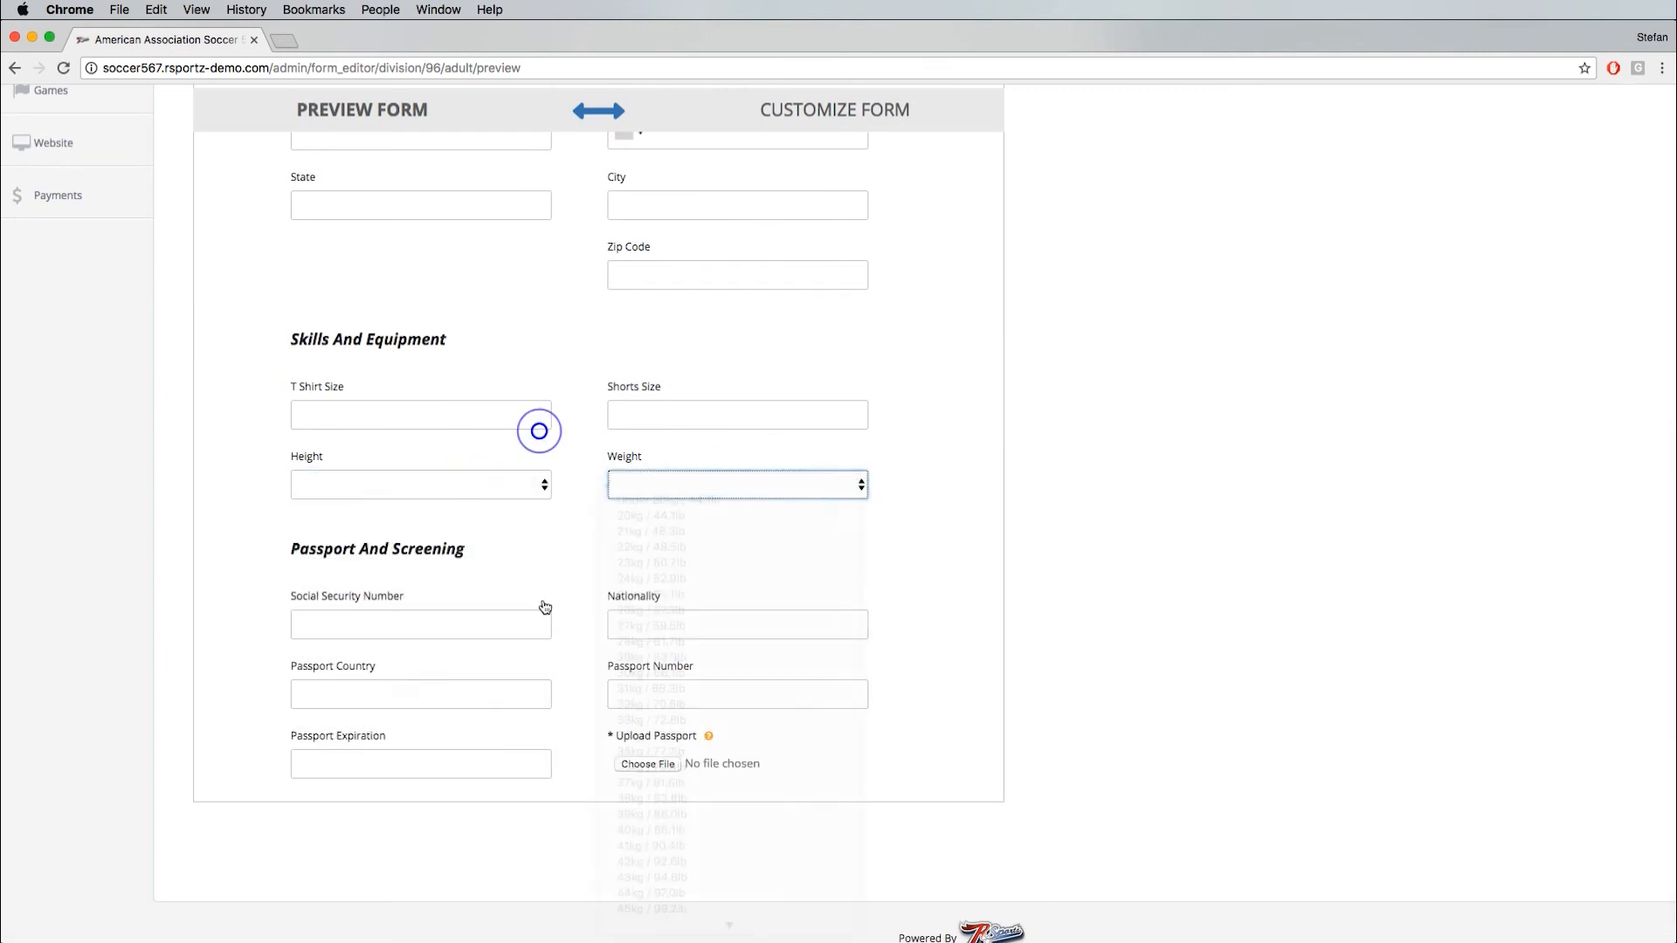
scroll(461, 603, "up", 10)
- Return to customizing the form, reorder Home Phone below Address, and make Home Phone, State and City required
left_click(810, 187)
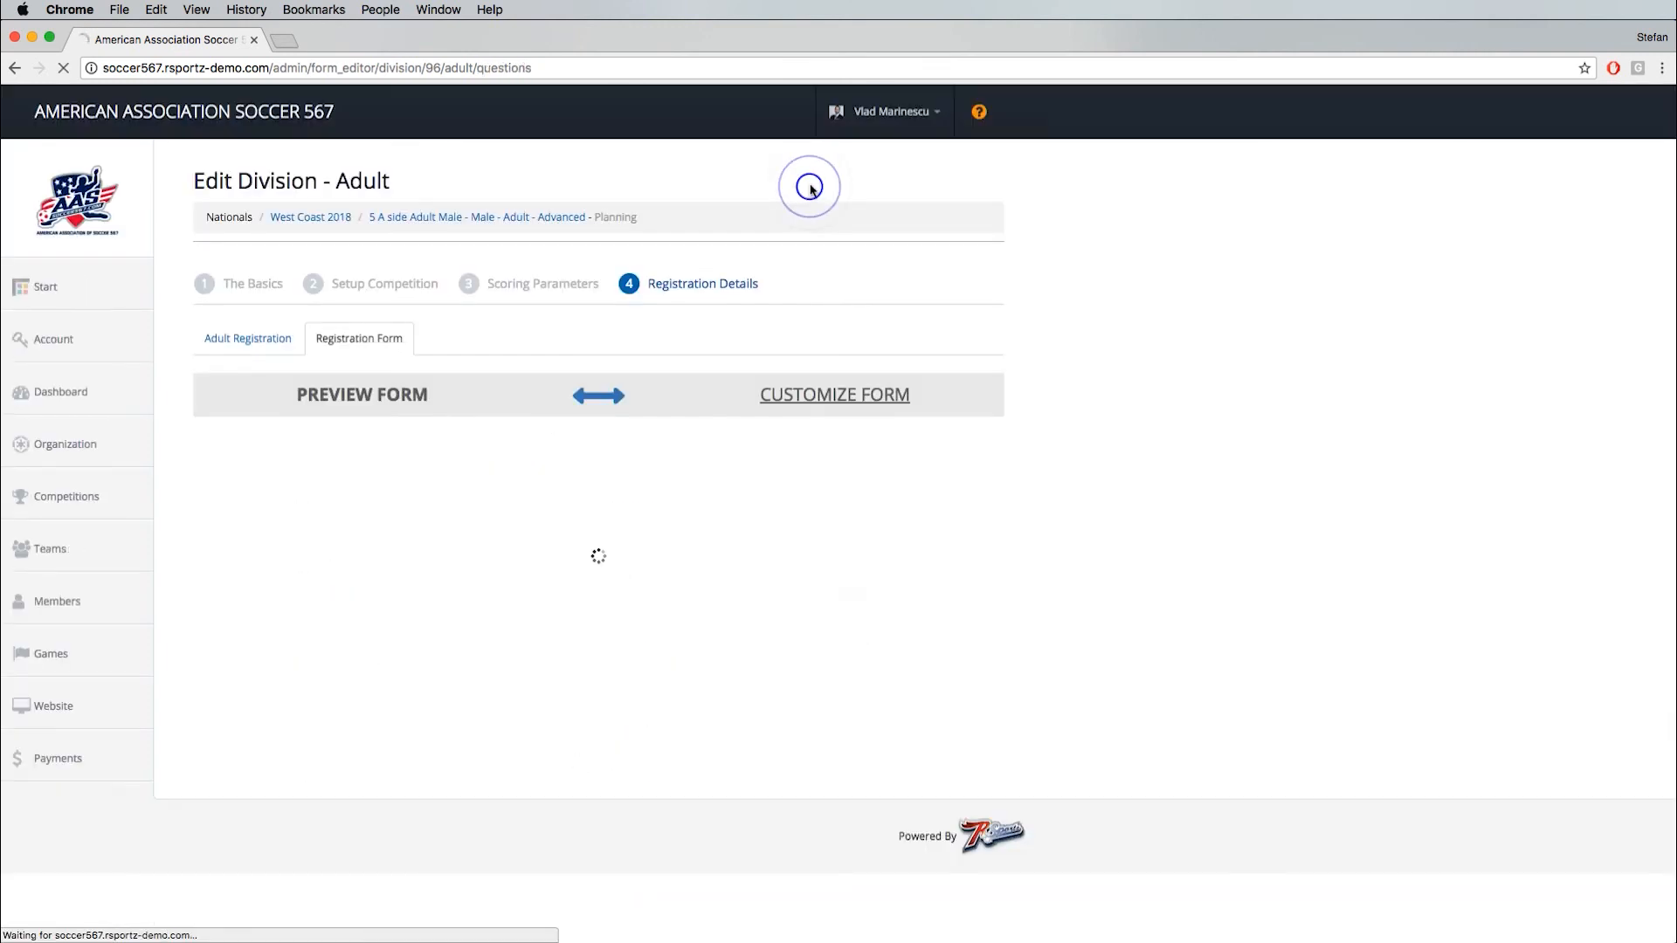
scroll(472, 498, "down", 4)
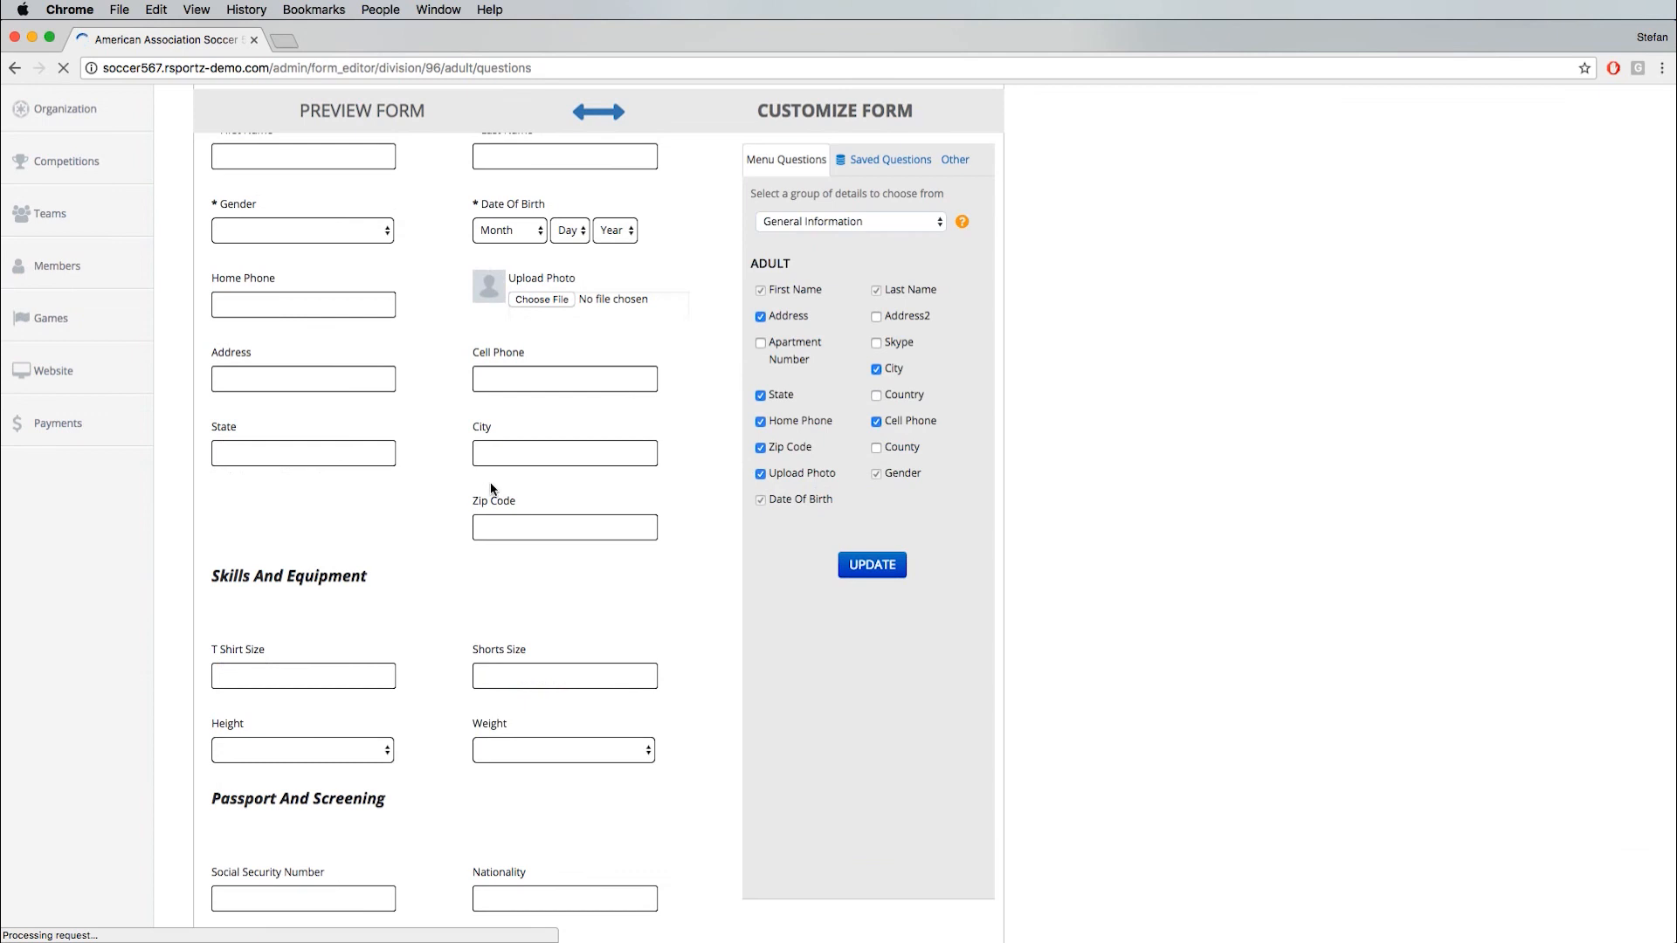
left_click(514, 368)
left_click_drag(324, 280, 317, 400)
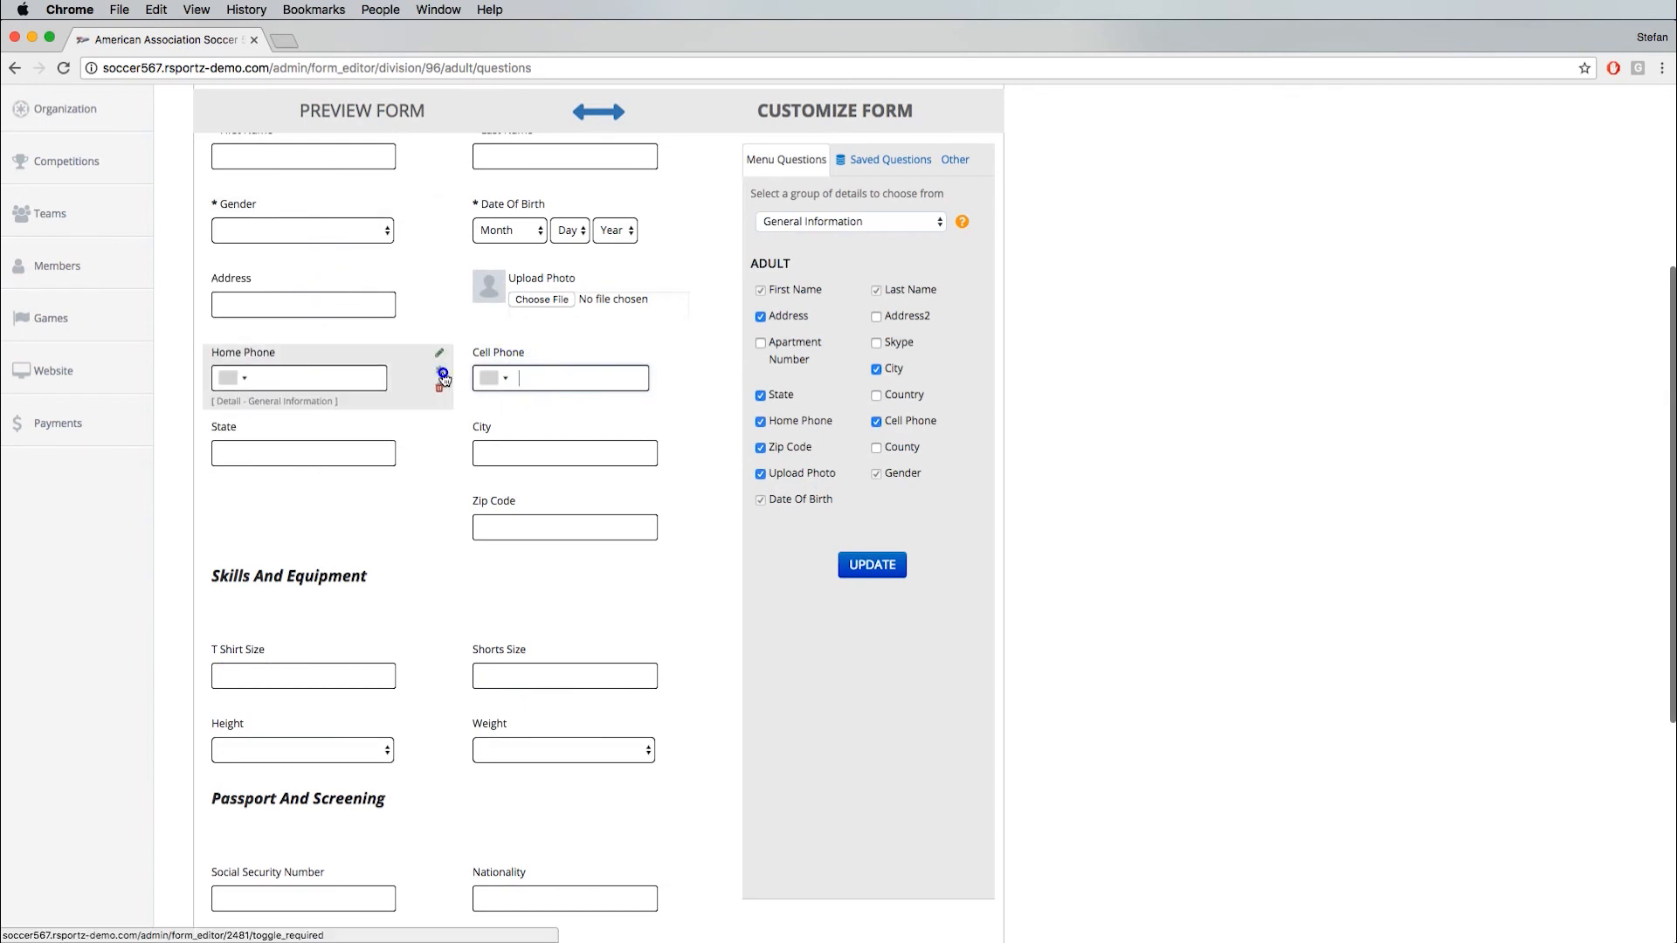
left_click(443, 374)
left_click(439, 449)
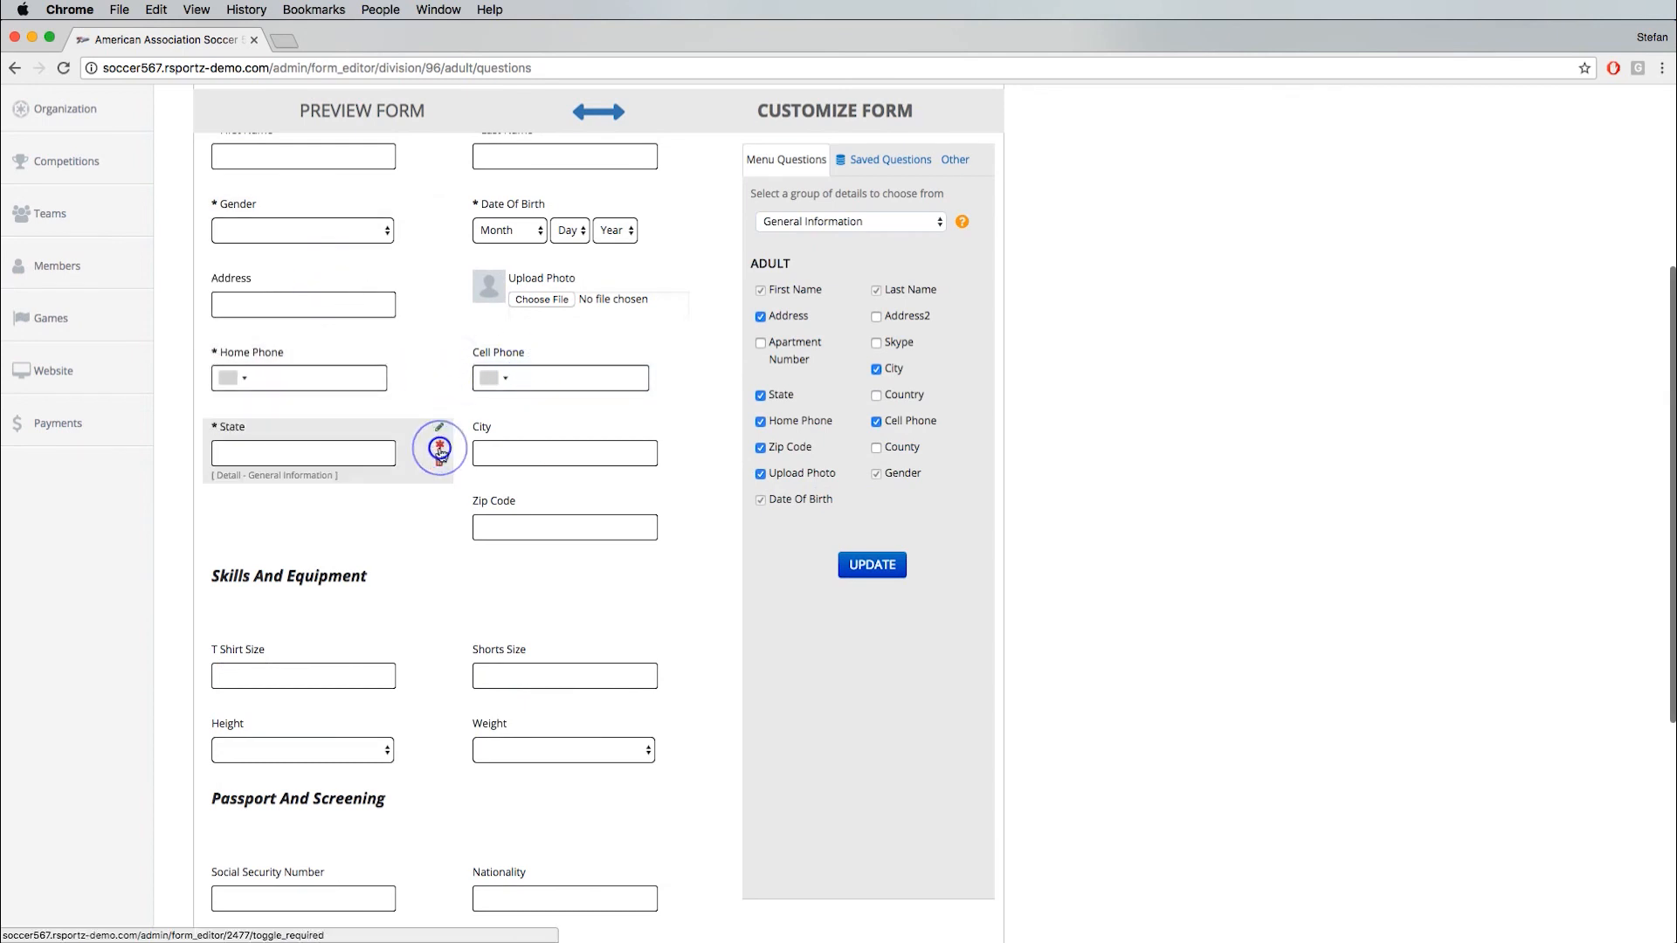
left_click(700, 448)
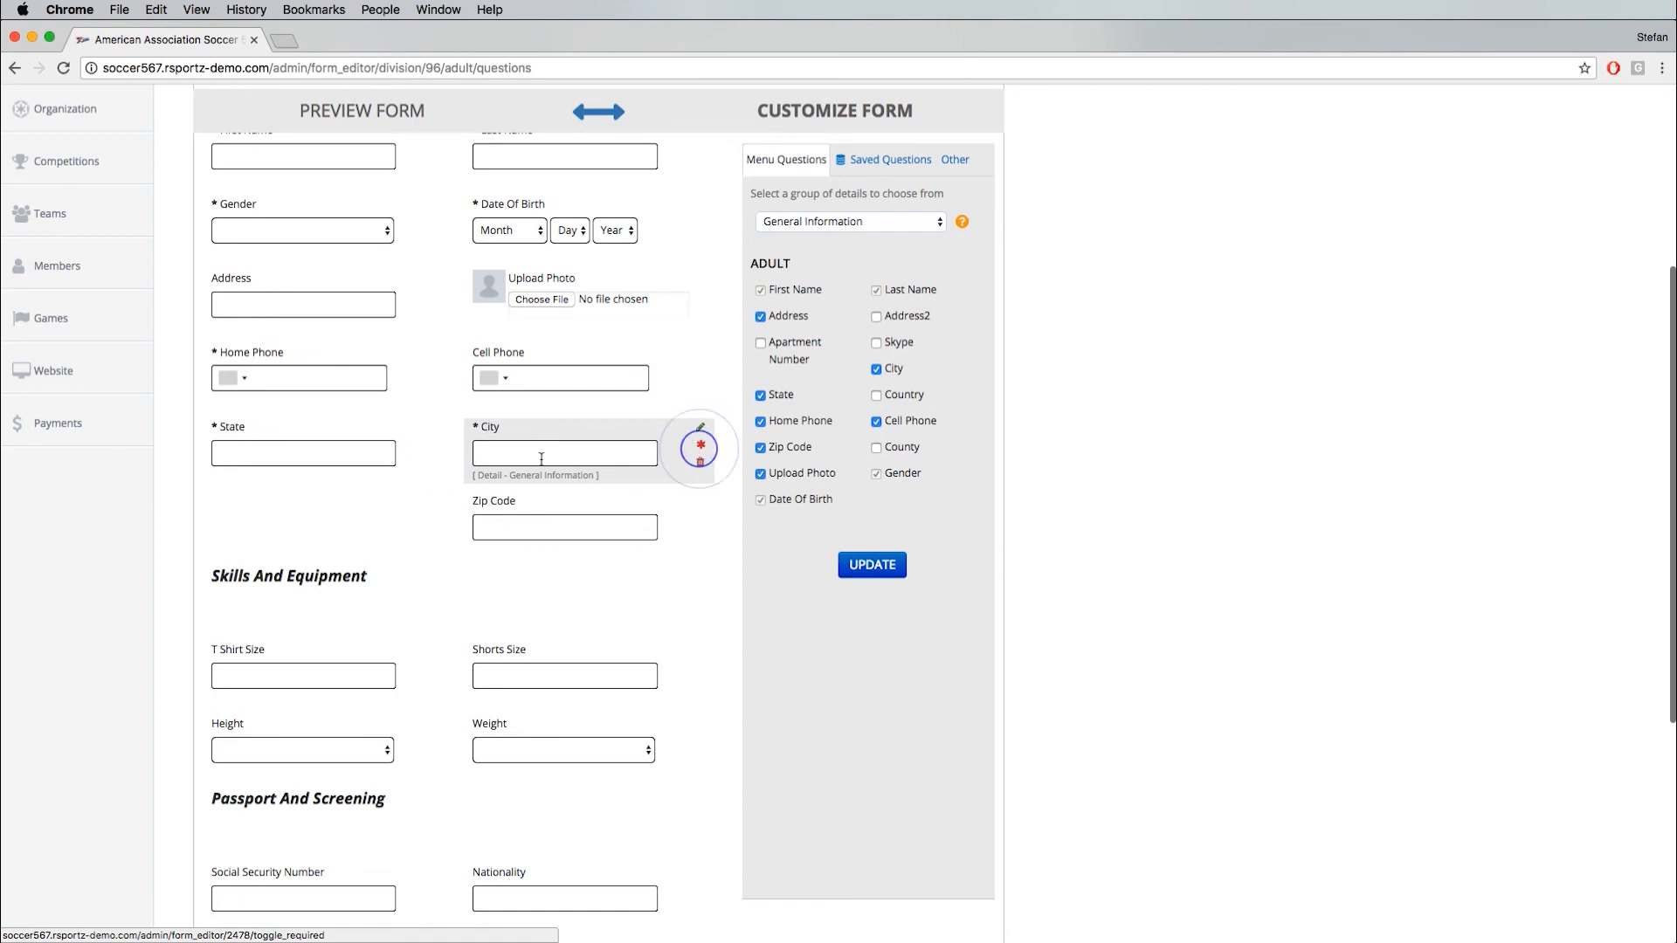
- Save the adult registration settings and set adult registration as ready to go live
left_click(333, 109)
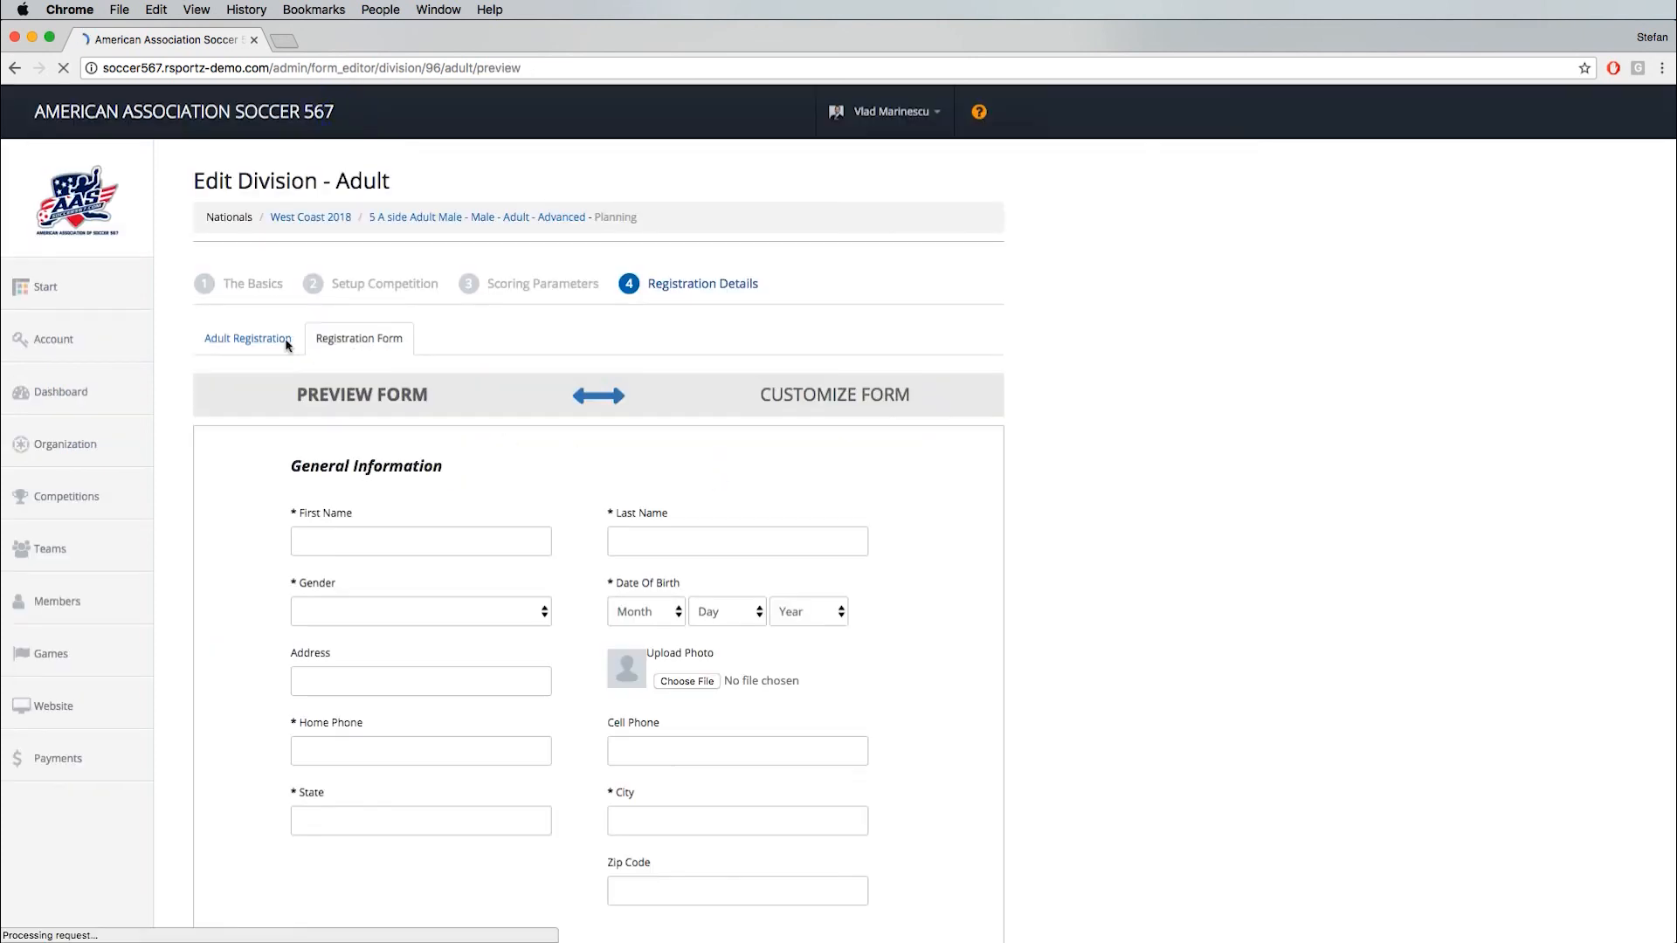
left_click(234, 339)
left_click(899, 765)
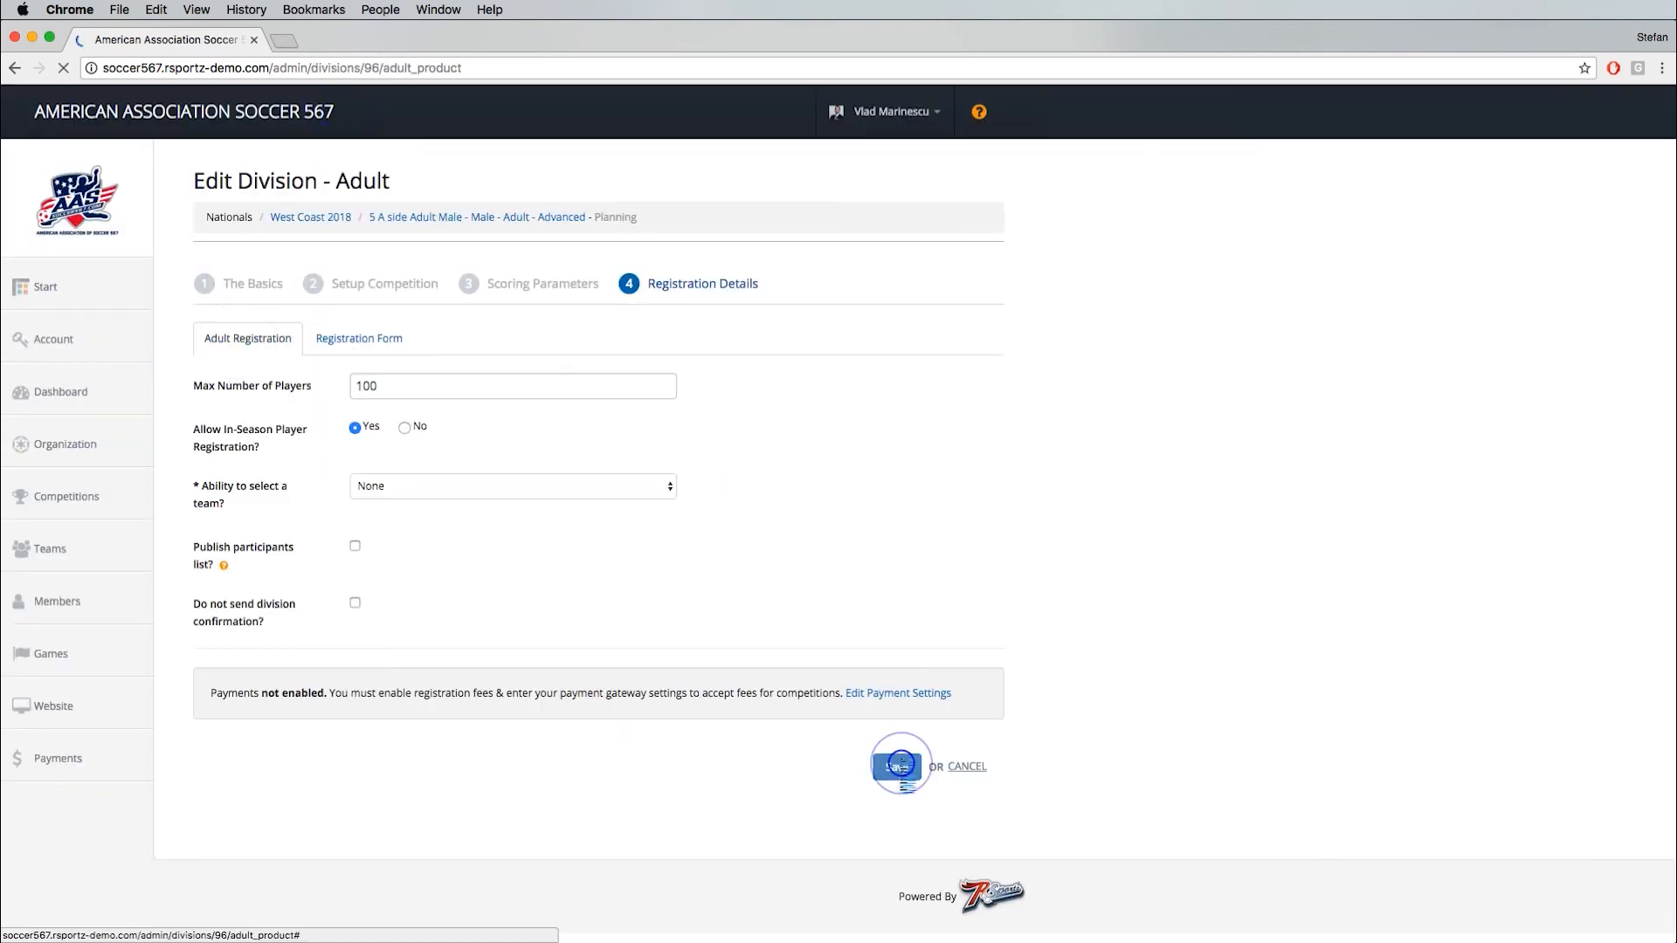
left_click(891, 732)
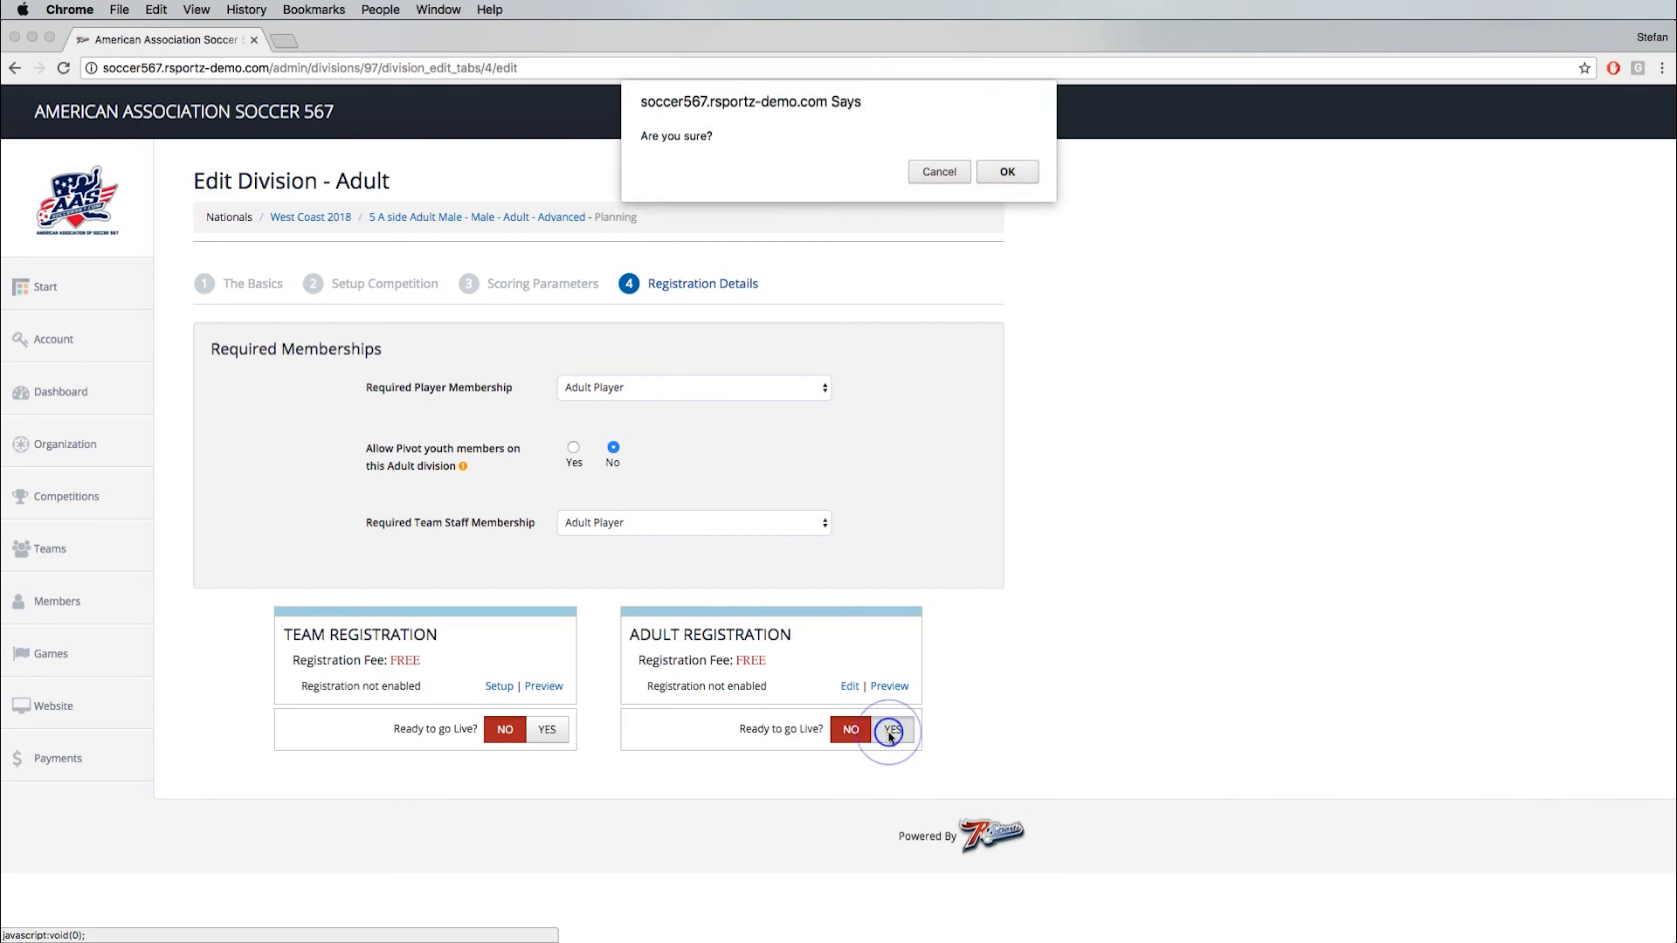
left_click(1007, 172)
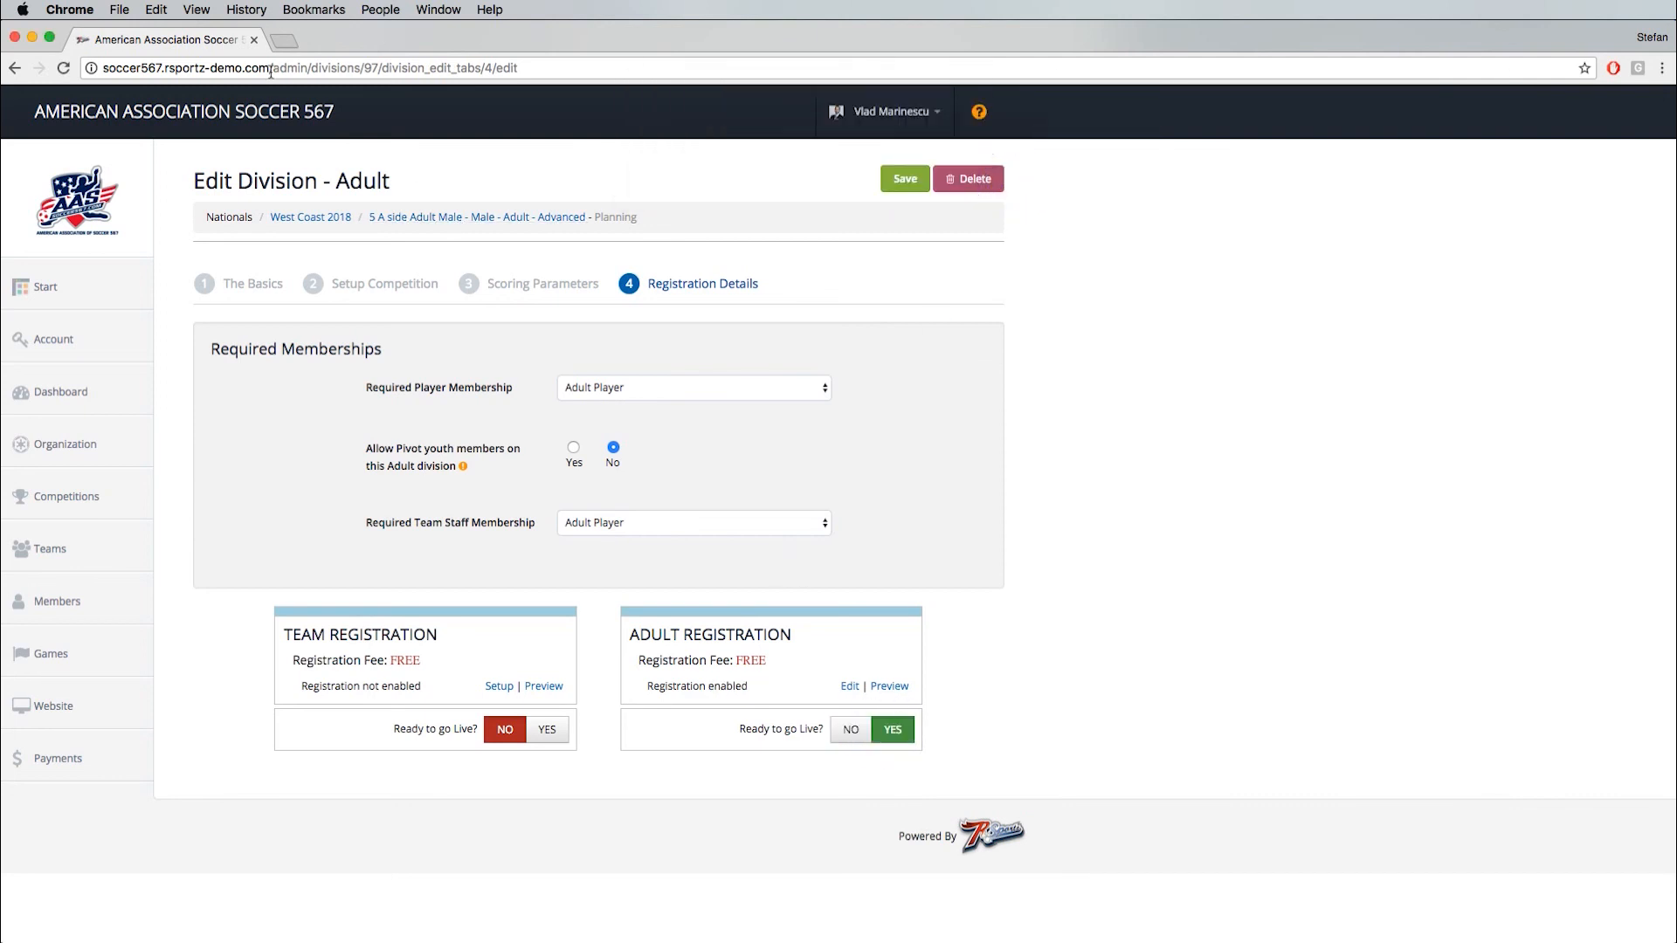
- Open the association's public home page, soccer567.rsportz-demo.com, in a new browser tab
left_click_drag(270, 72, 102, 68)
key("super+c")
key("super+t")
key("super+v")
key("Return")
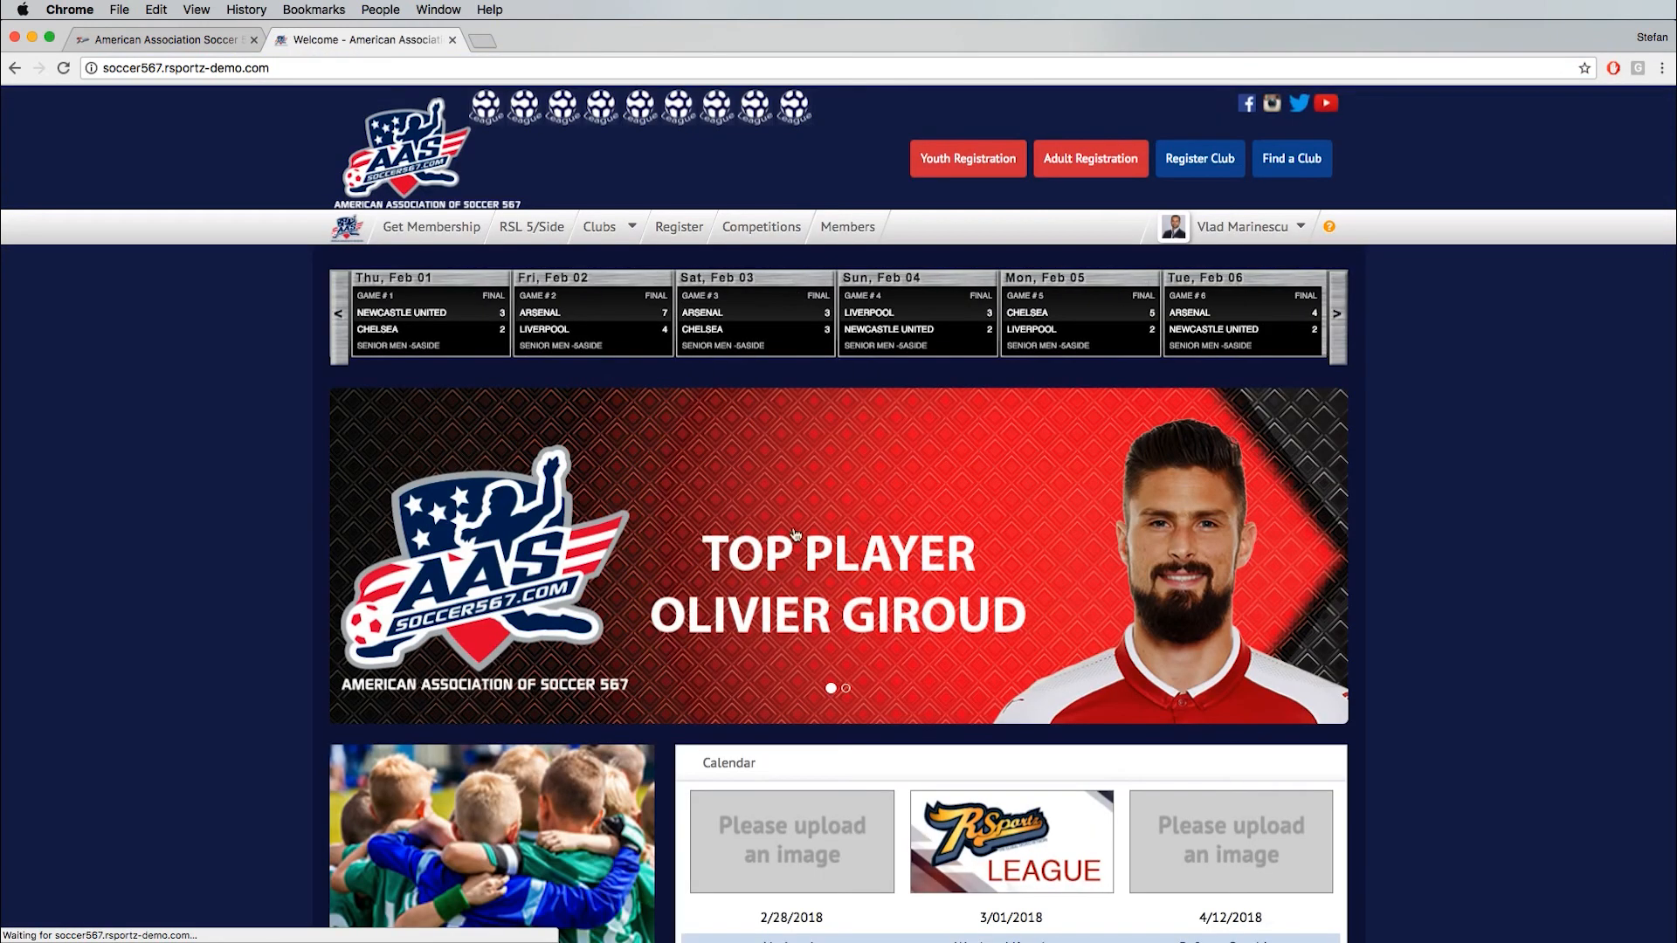
- Open the Nationals event from the home page calendar and look through its details and divisions
scroll(1183, 680, "down", 2)
scroll(1184, 679, "down", 5)
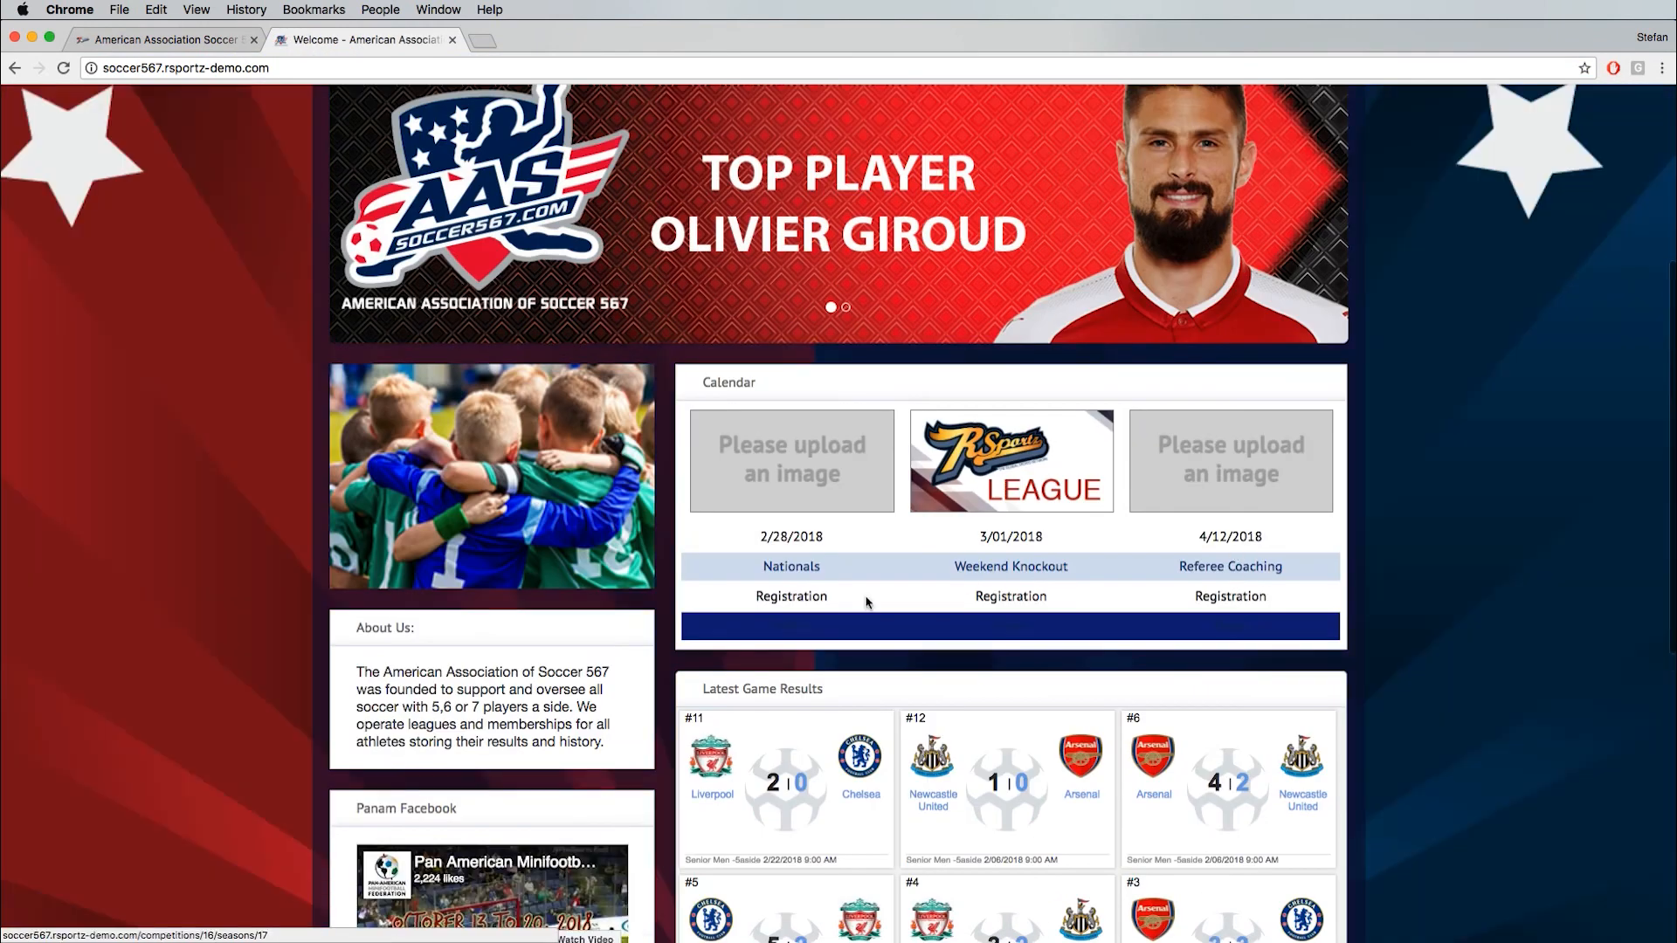
left_click(791, 567)
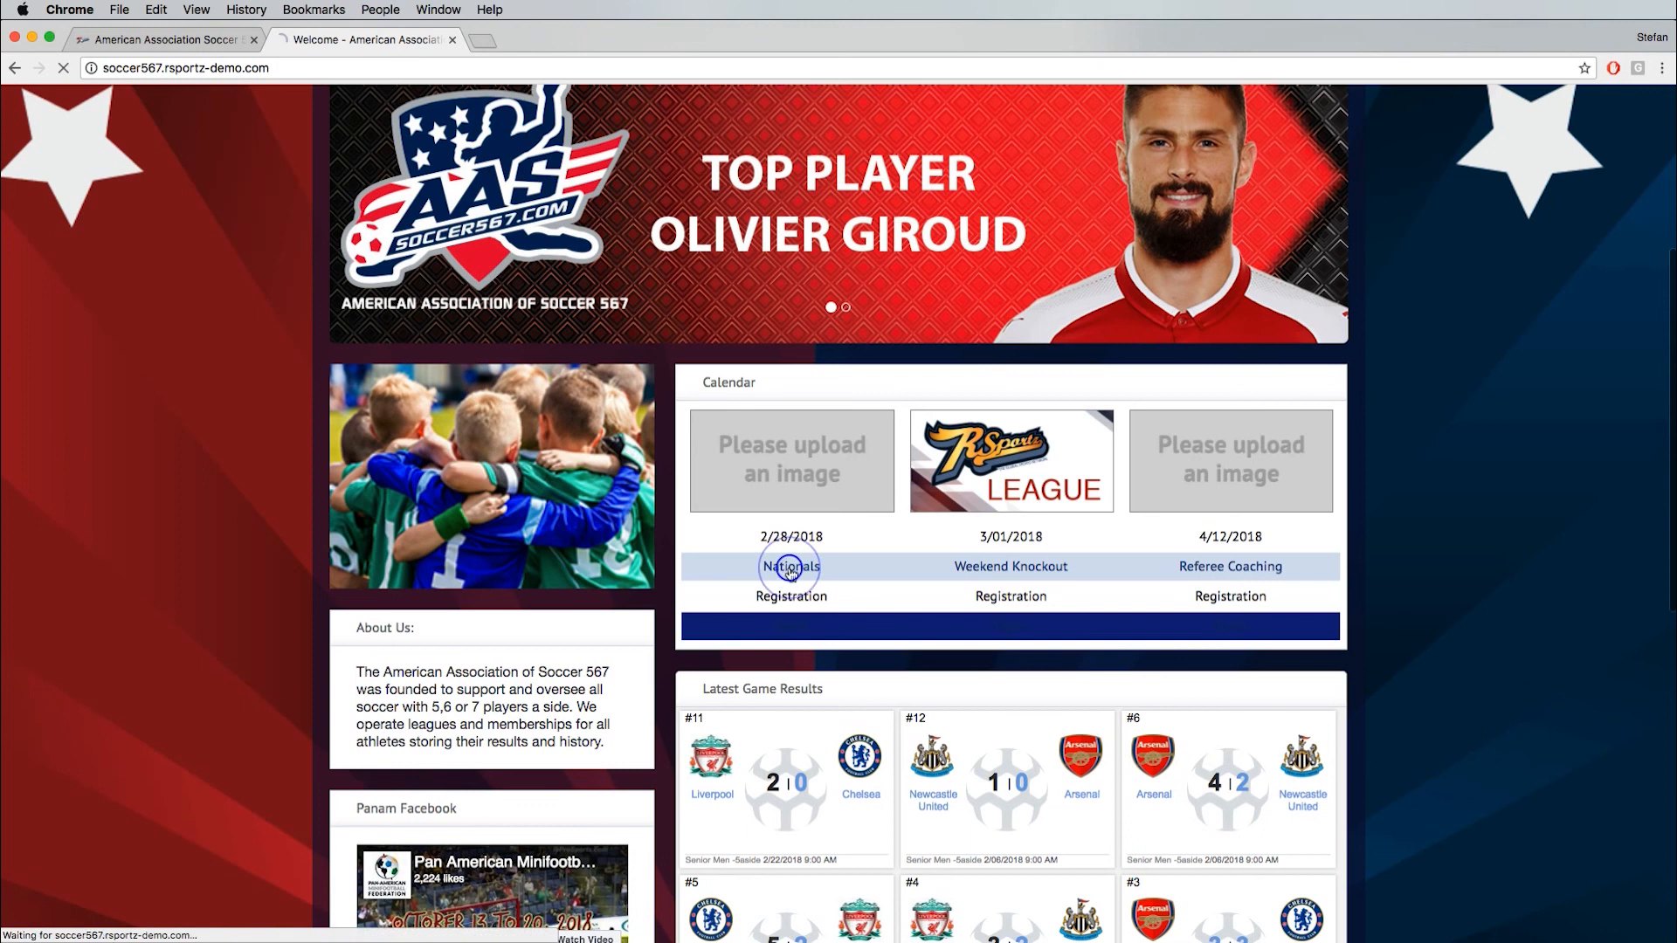
scroll(376, 227, "down", 3)
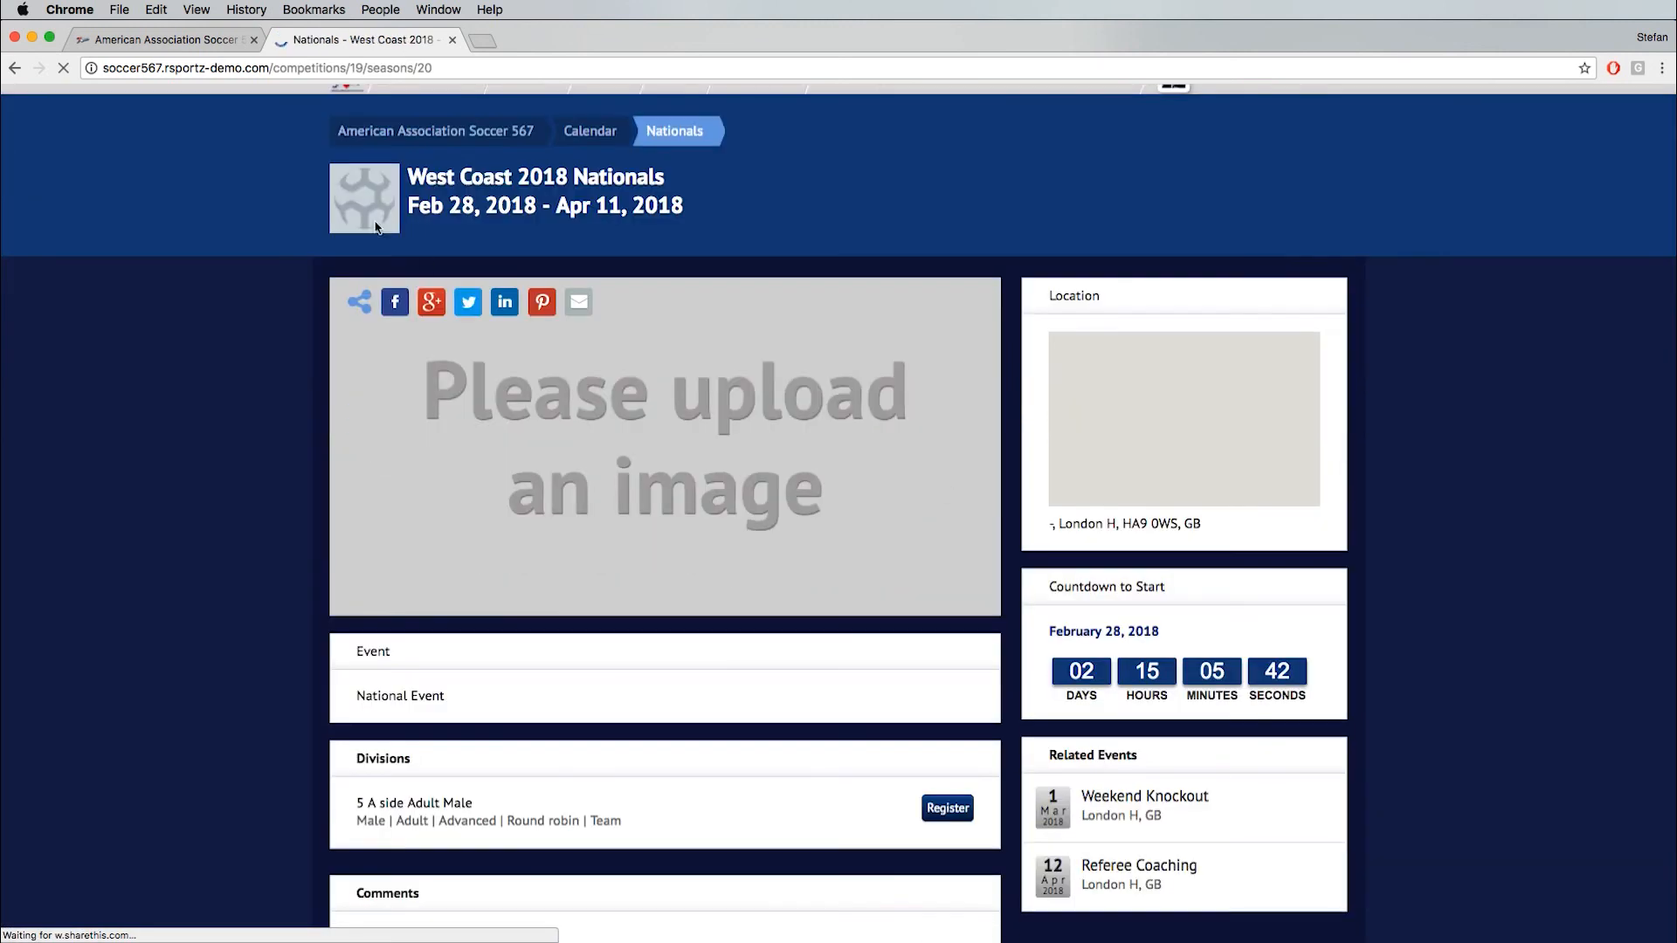
scroll(232, 482, "down", 5)
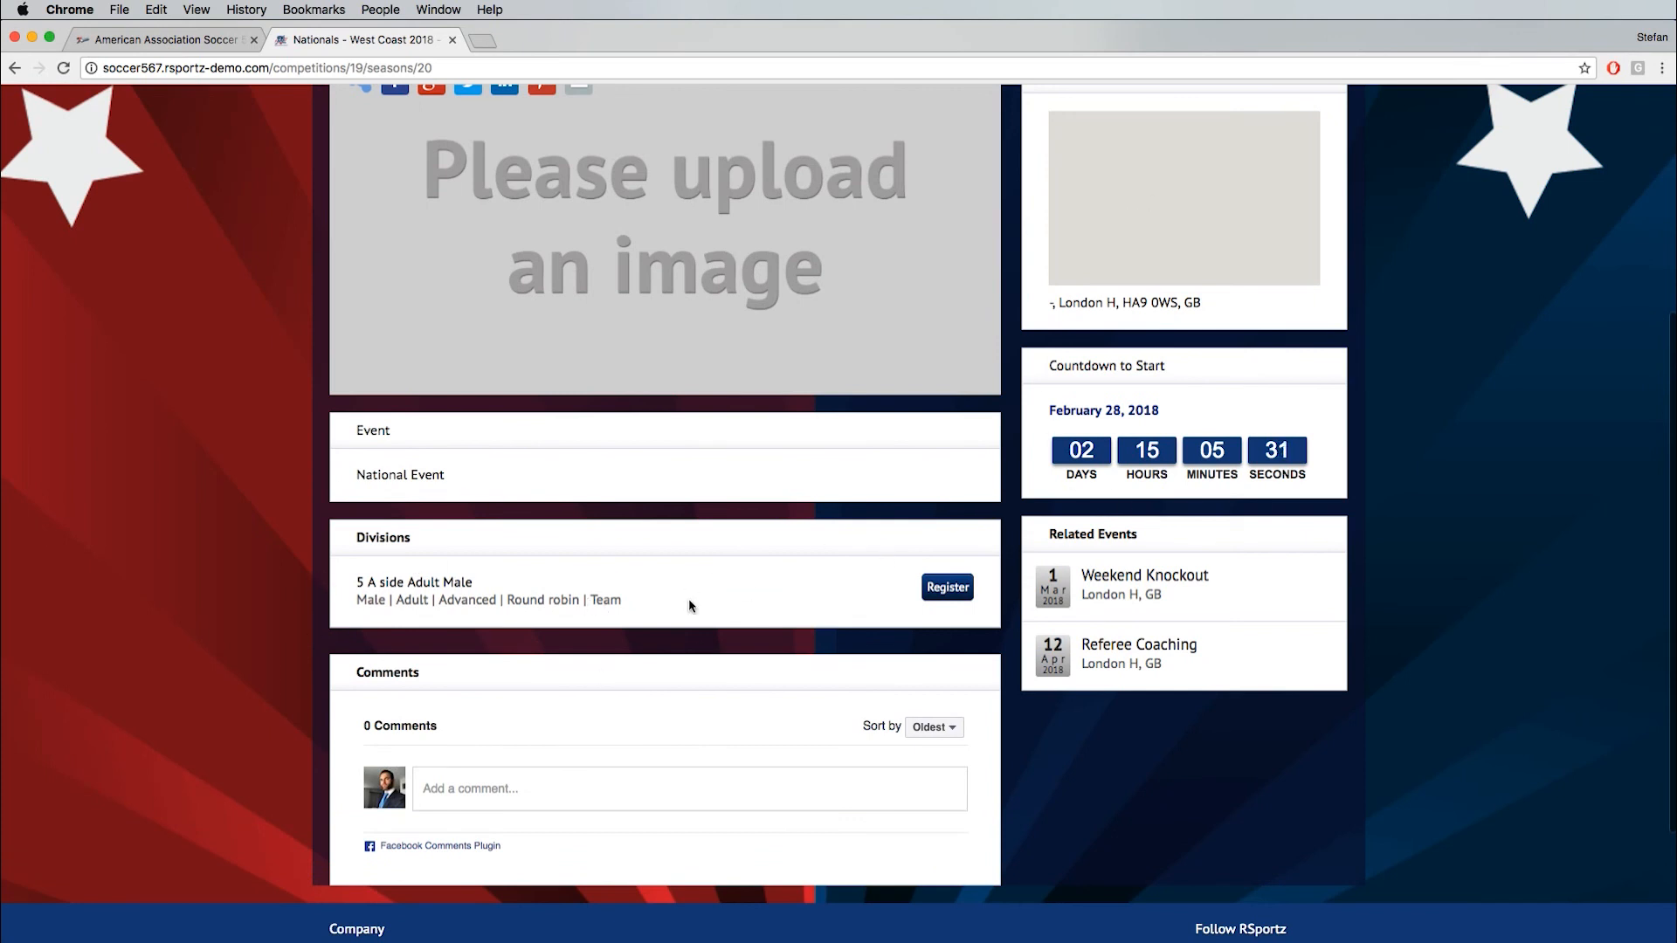
- Open the public registration form for the 5 A side Adult Male division and review its customized questions
left_click(945, 588)
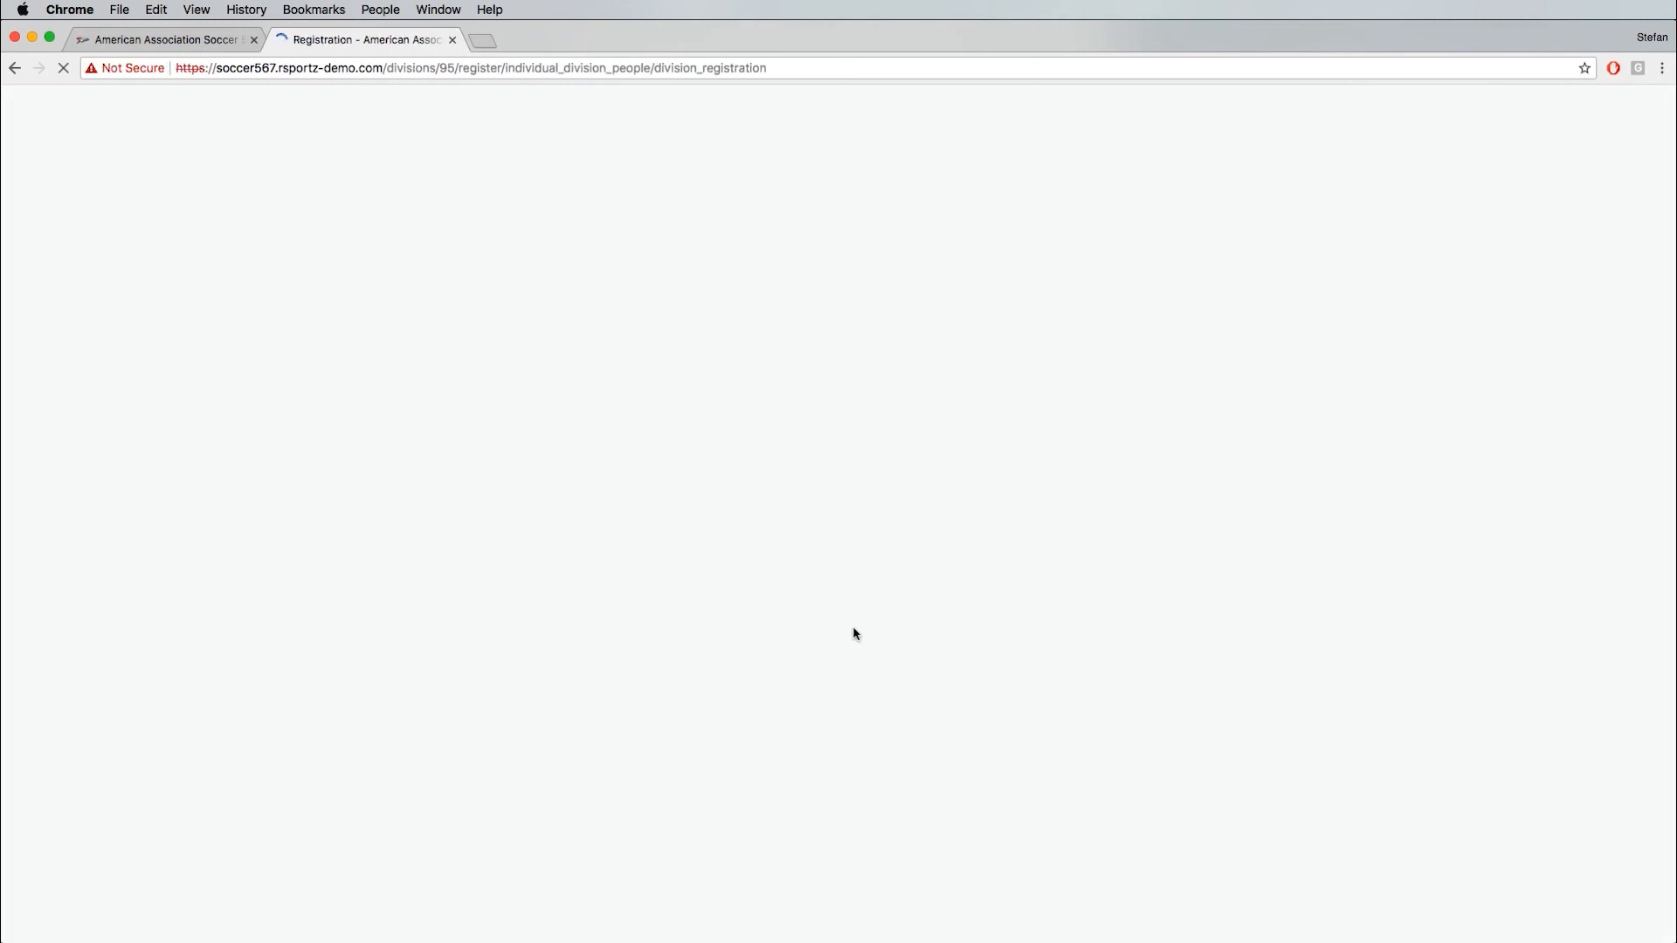
scroll(472, 580, "down", 7)
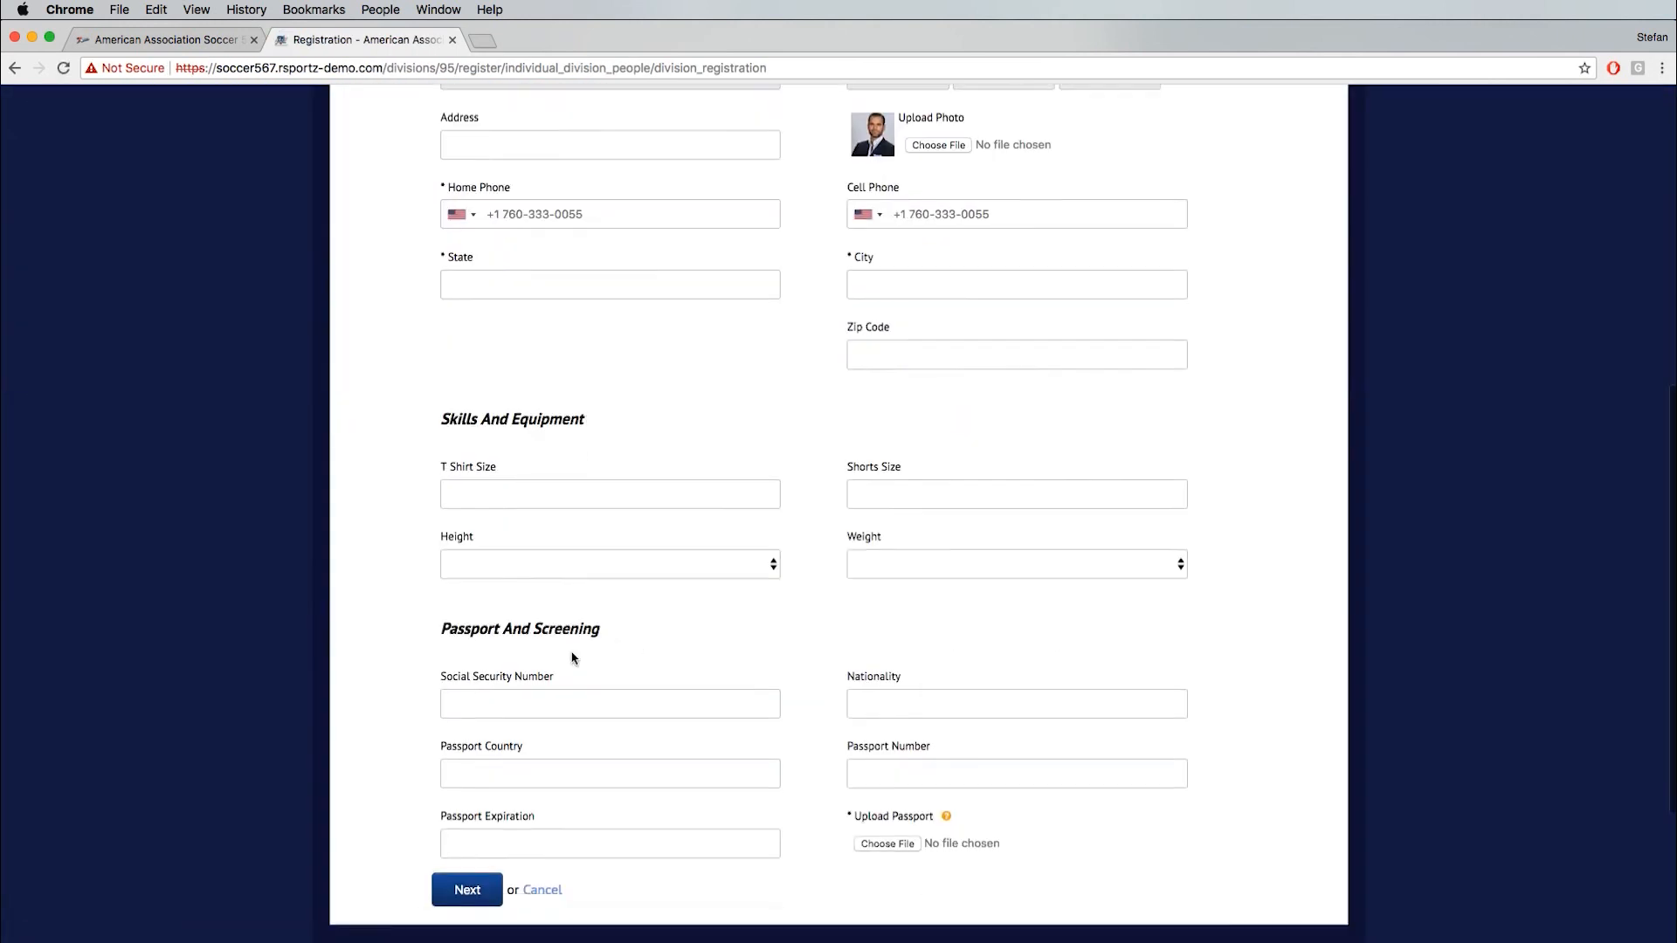
left_click(967, 350)
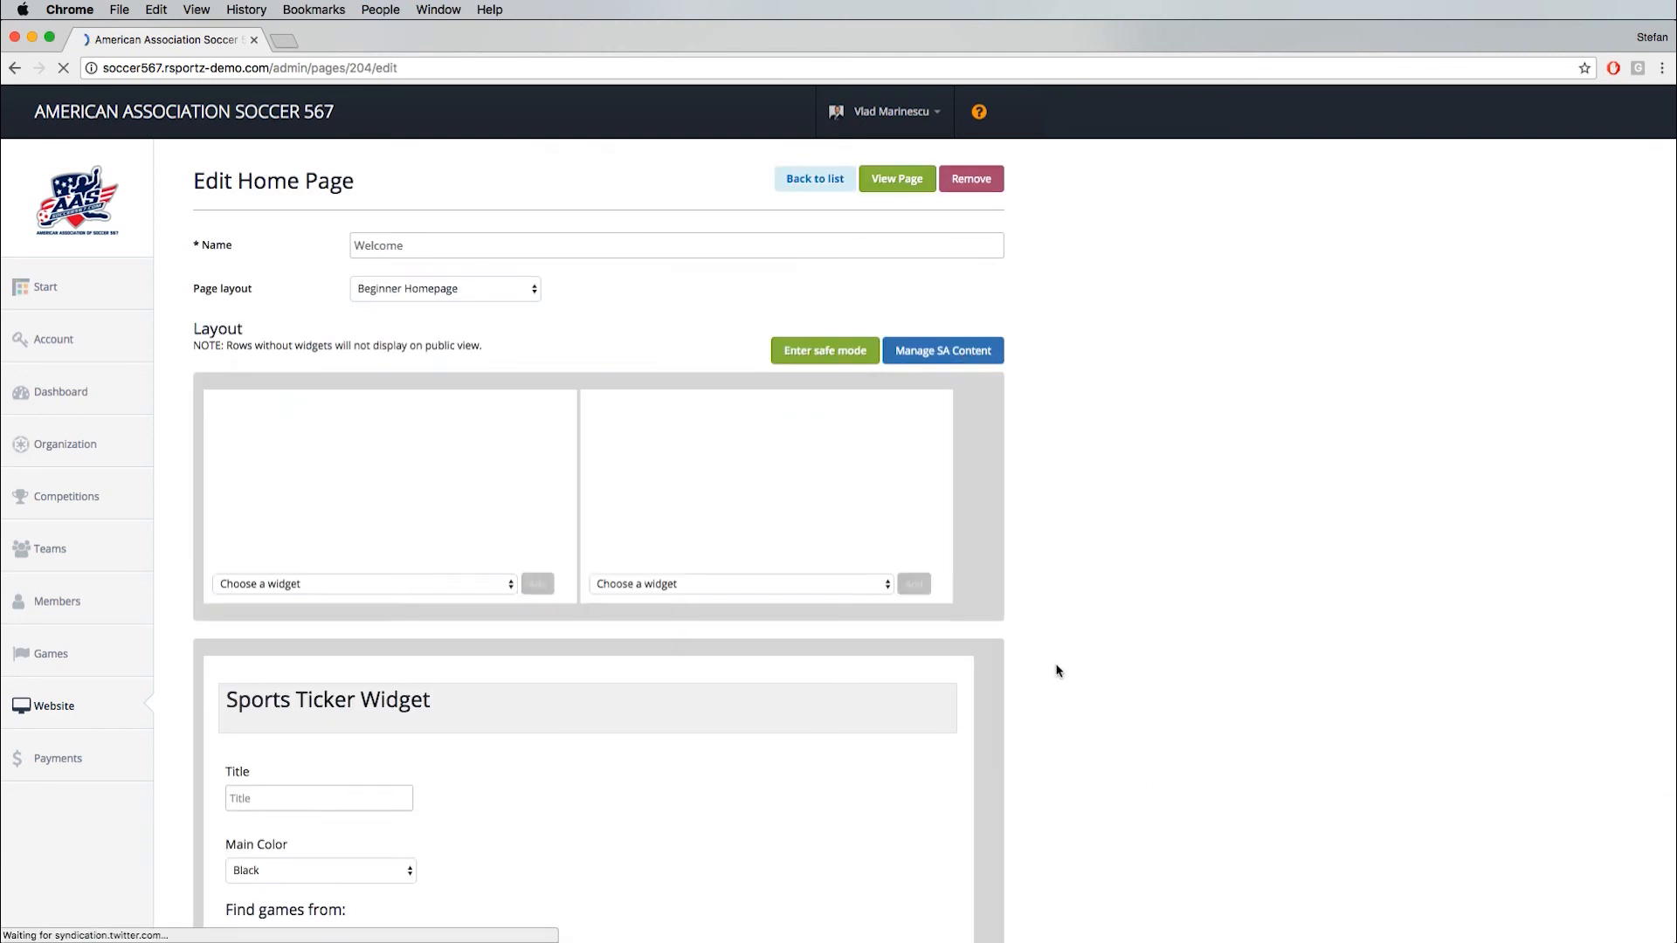
- Look through the home page's widget layout and available widget types, and open the Site Theme settings
scroll(1060, 668, "down", 9)
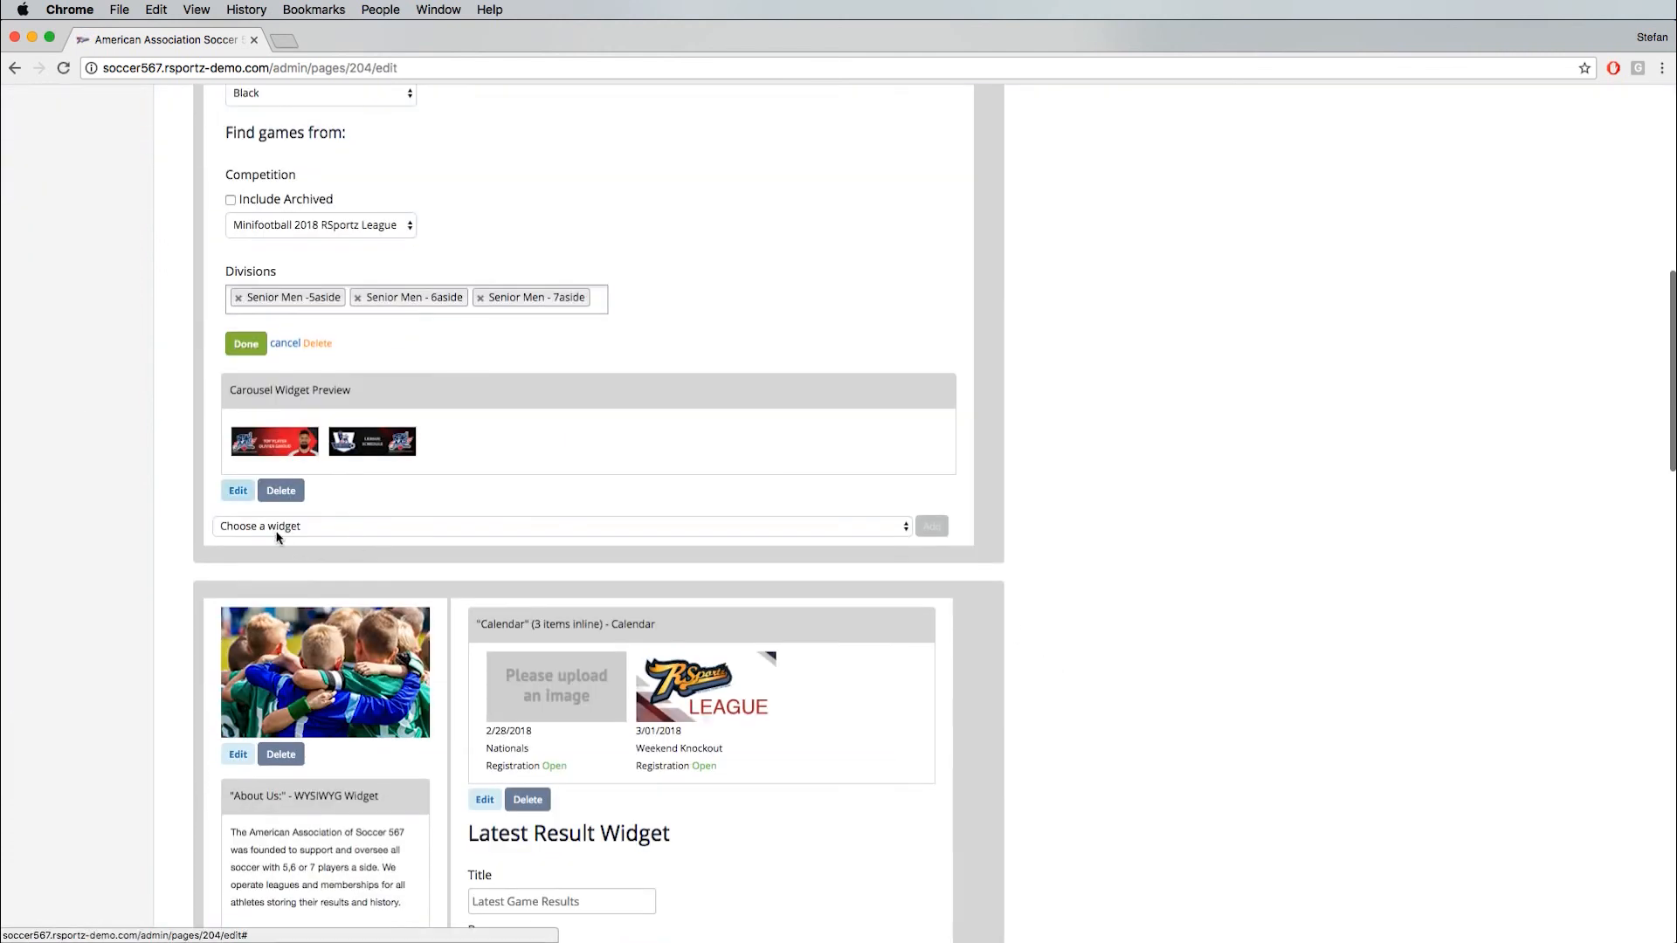
scroll(280, 527, "down", 3)
scroll(729, 646, "down", 2)
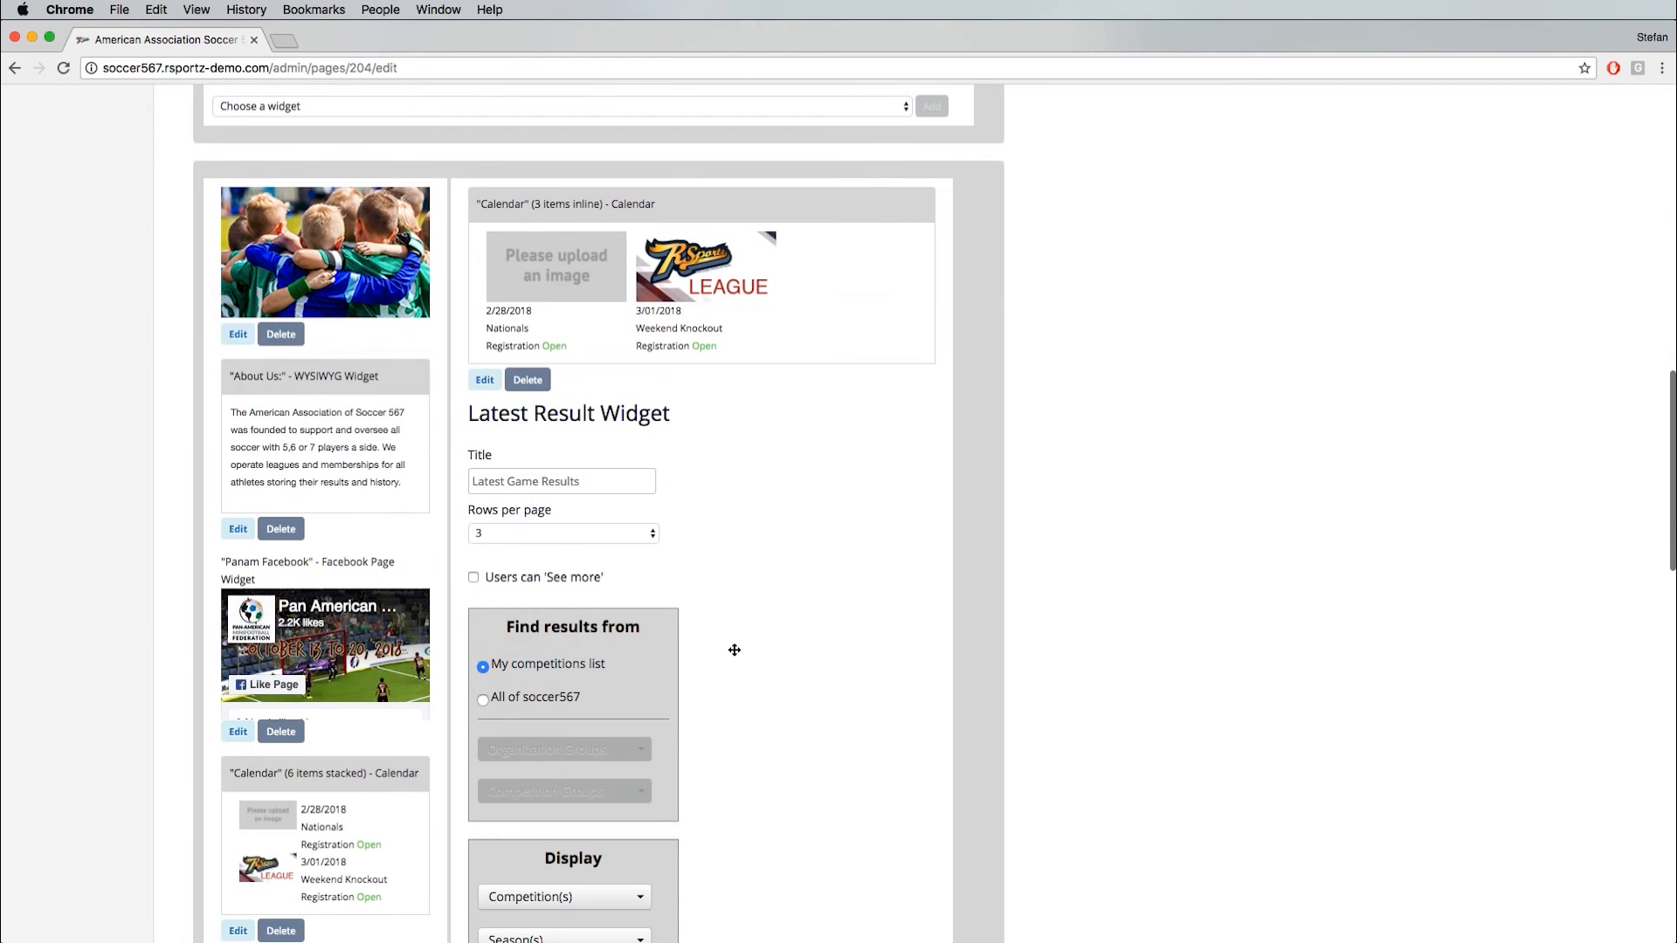
scroll(314, 542, "down", 2)
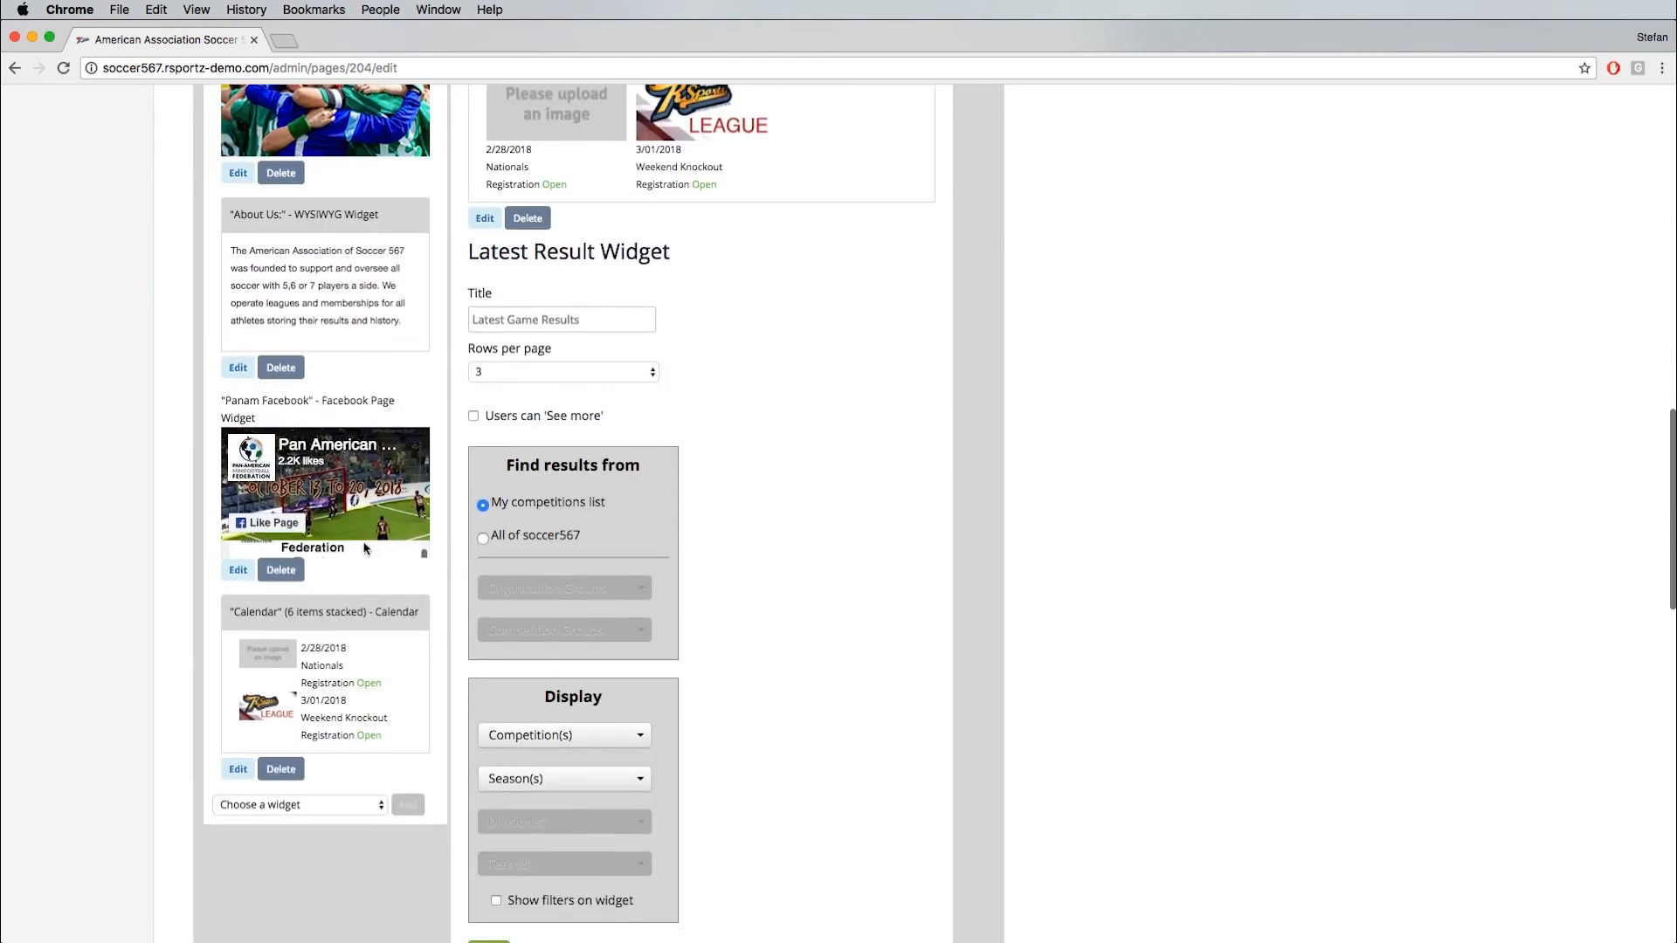
scroll(393, 620, "down", 7)
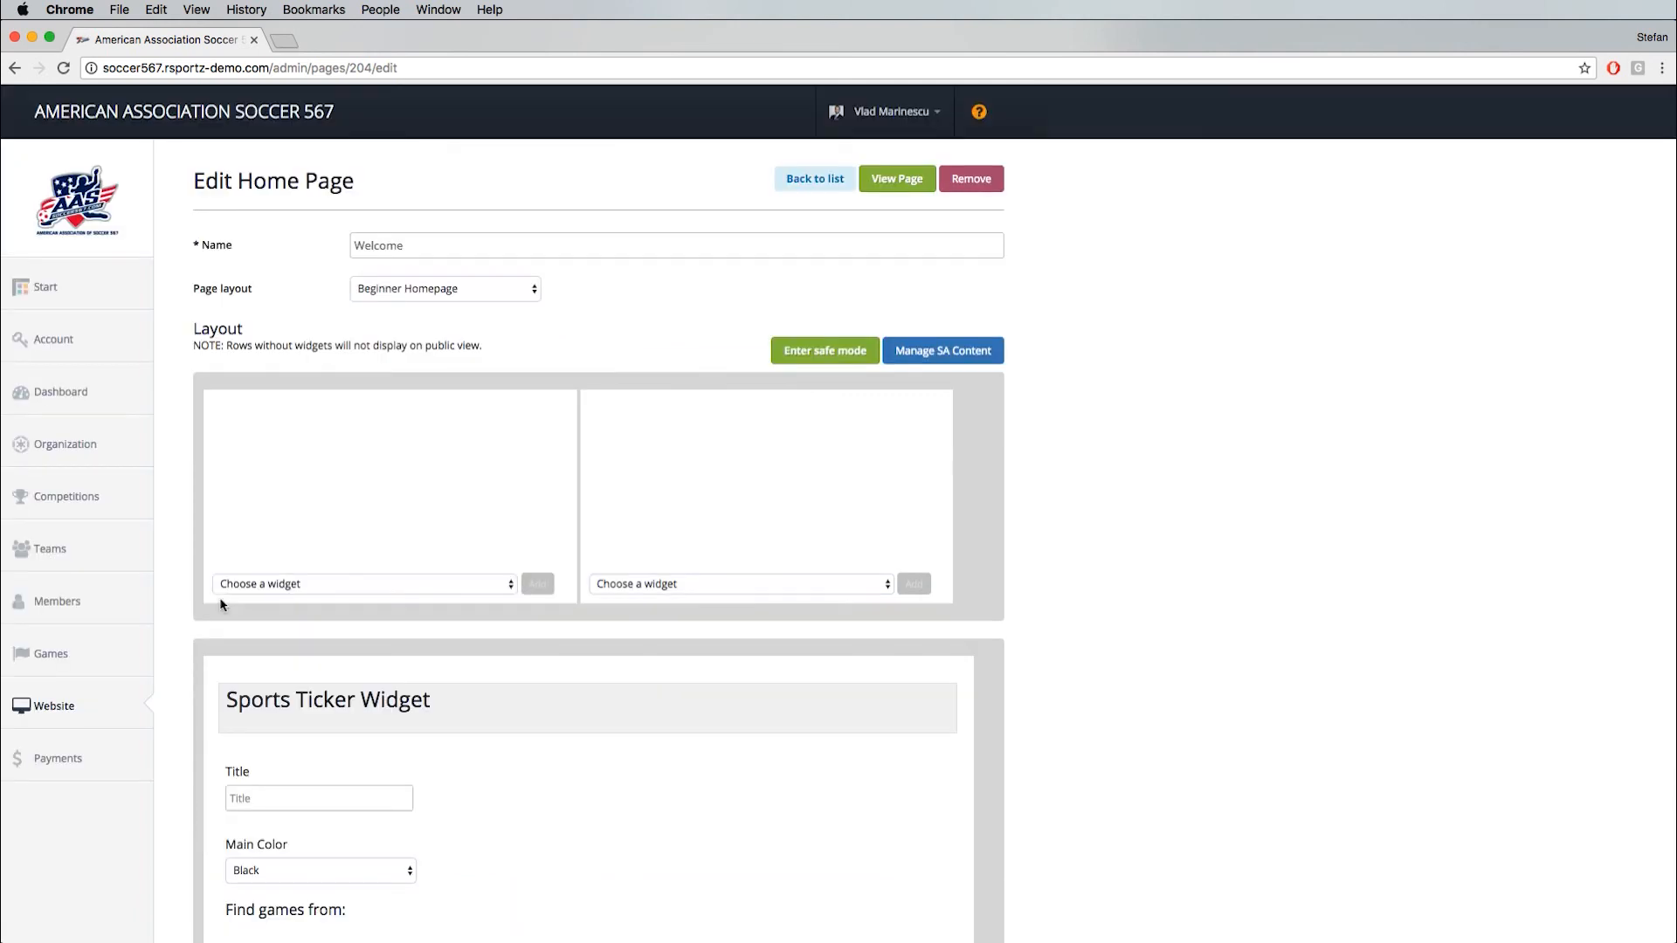
mouse_move(48, 709)
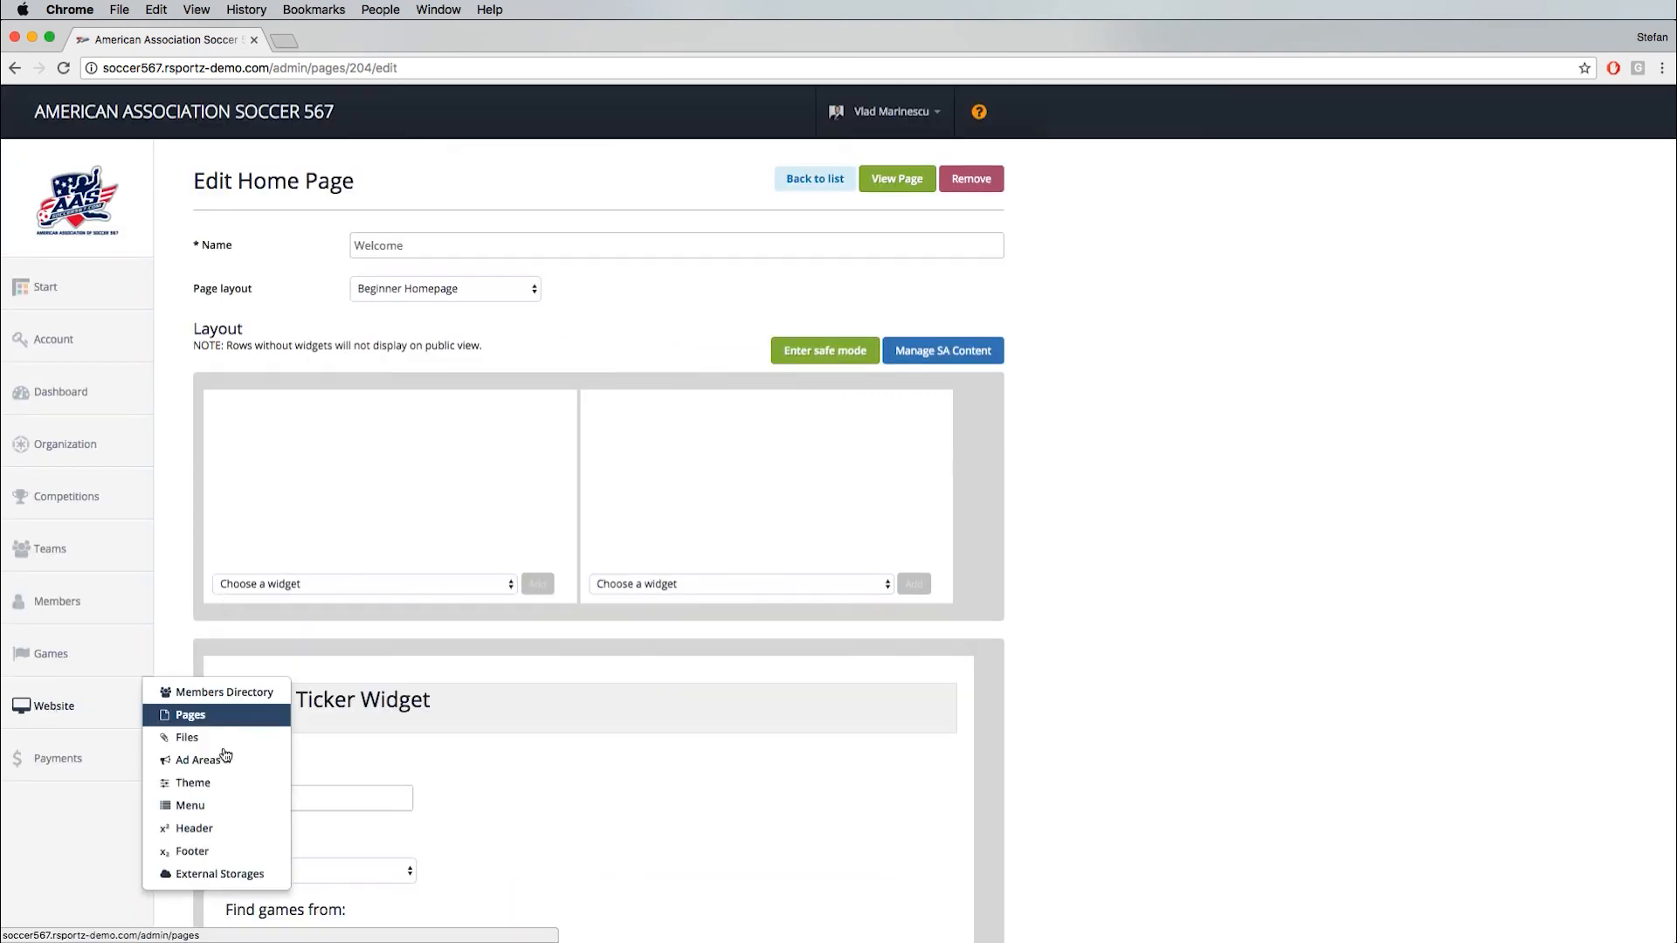
left_click(221, 793)
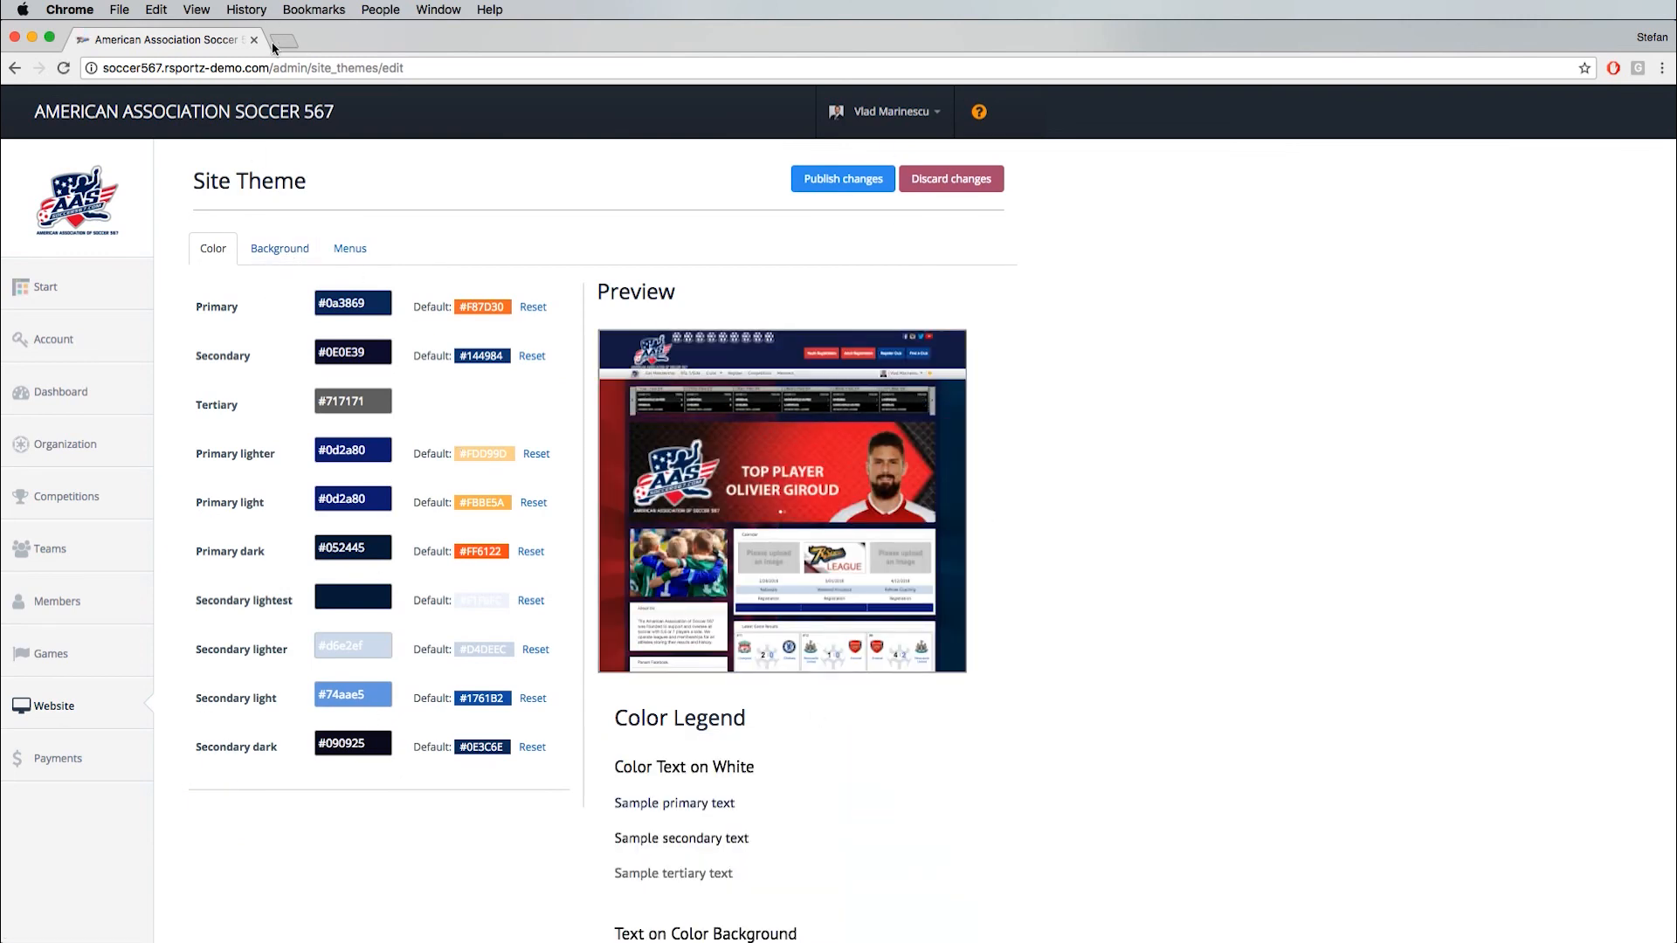
- Create an adult membership named International Referee with the description "Please register your international referee for 25 dollars a month."
mouse_move(87, 447)
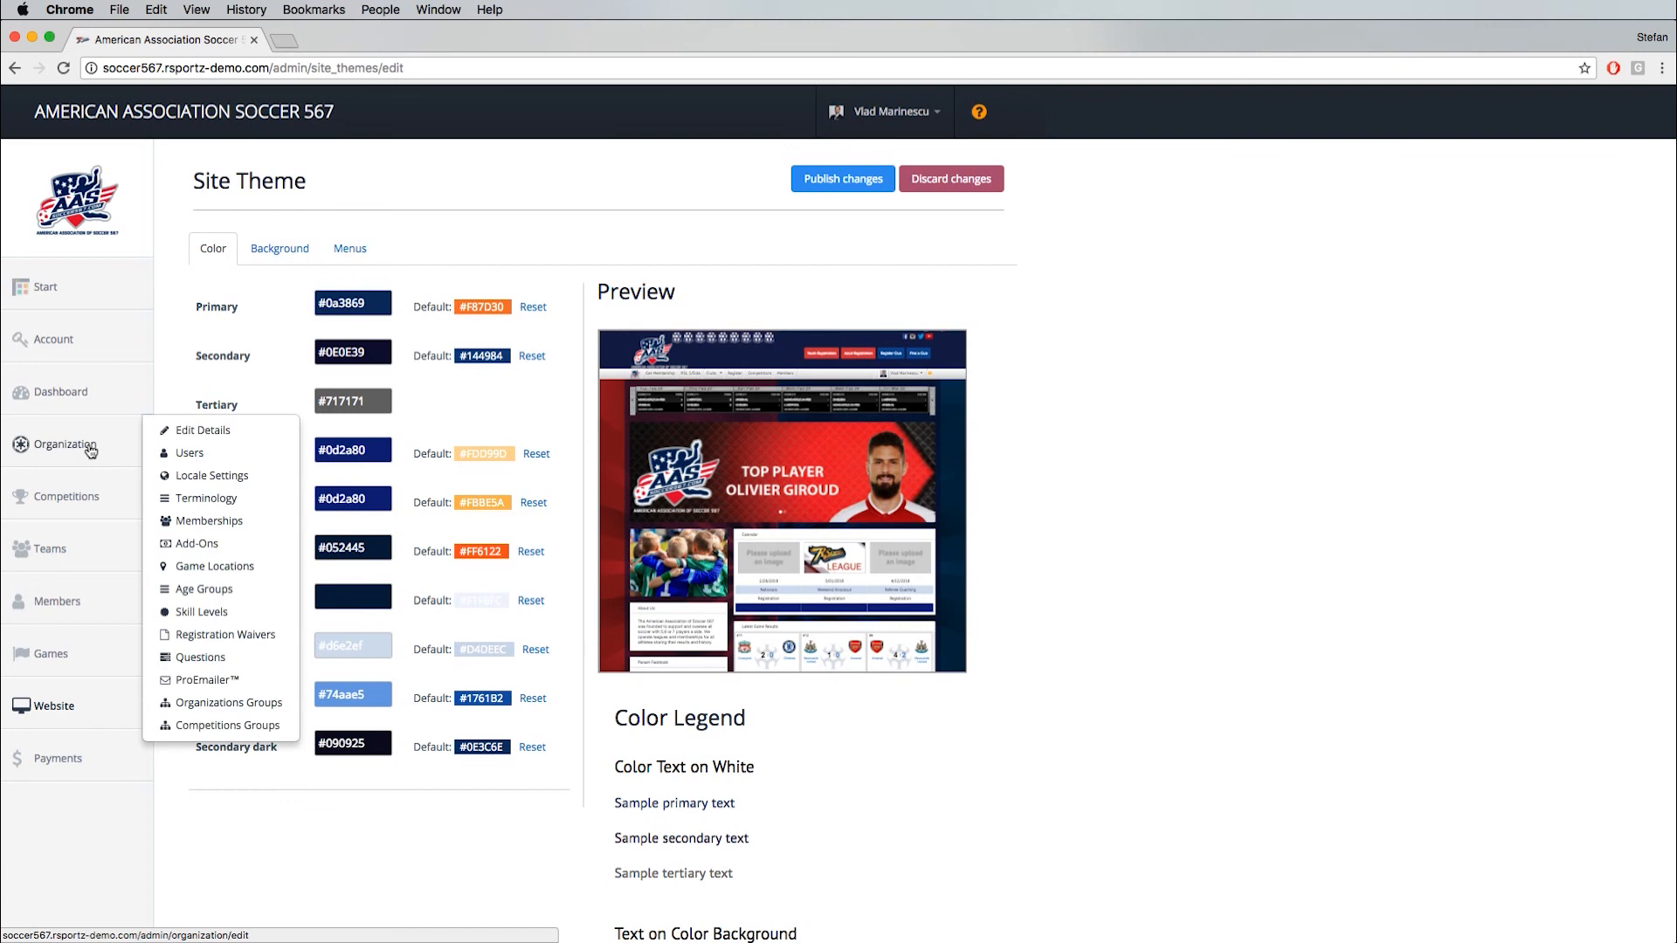
left_click(209, 521)
mouse_move(838, 183)
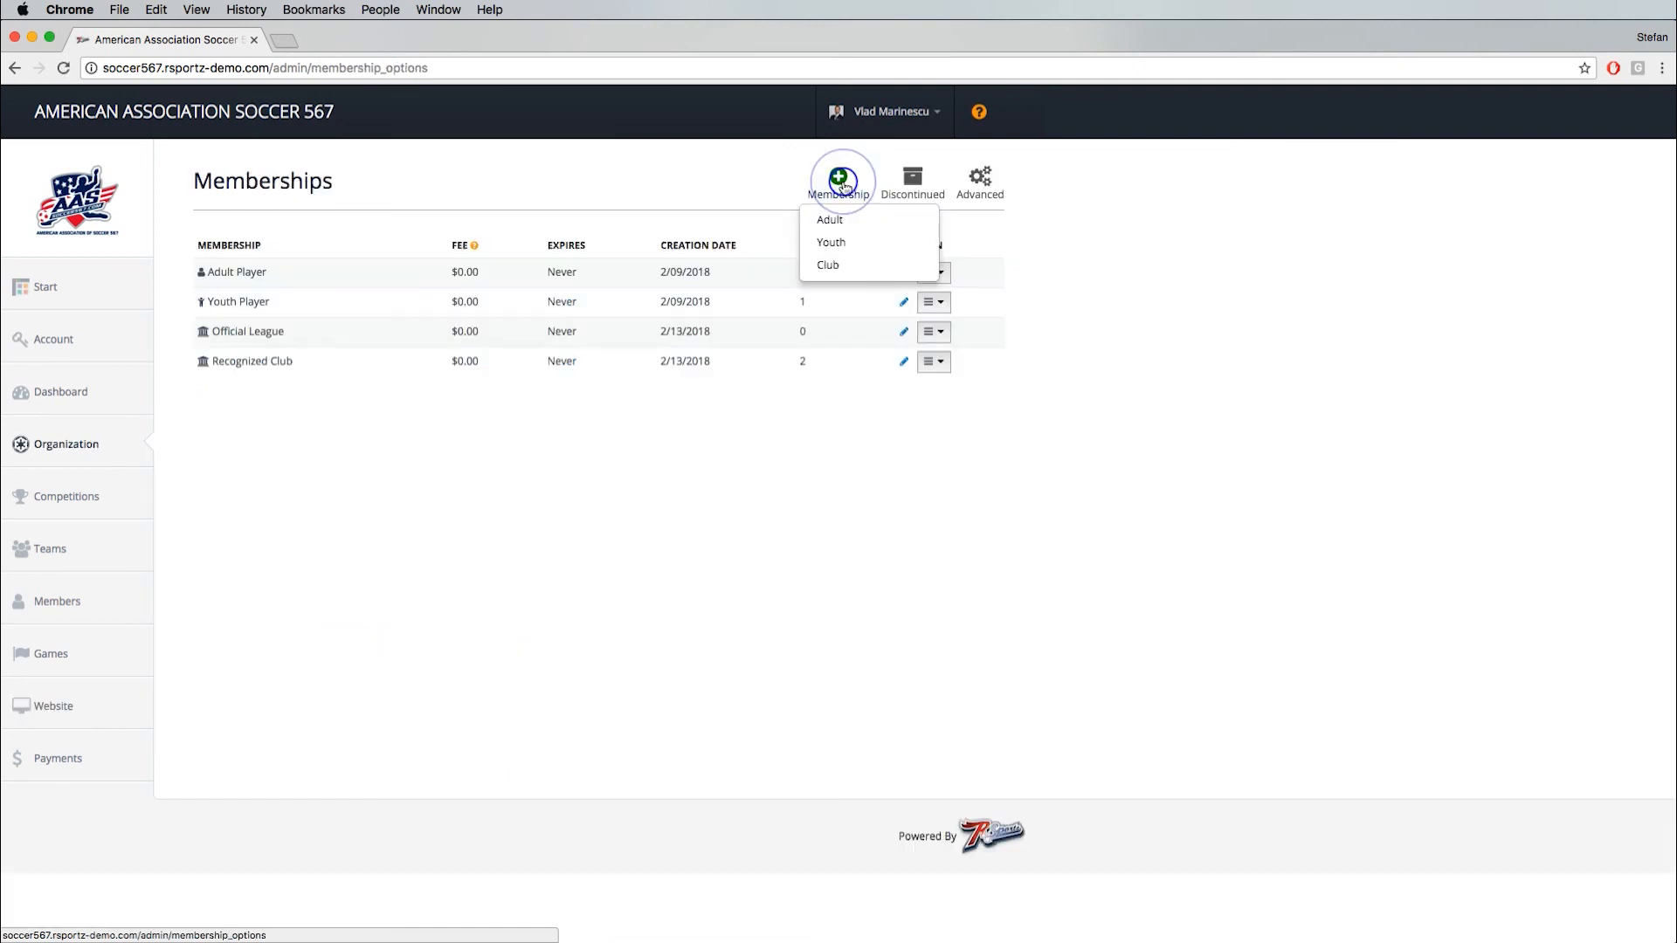
left_click(840, 225)
left_click_drag(494, 248, 301, 258)
type("In")
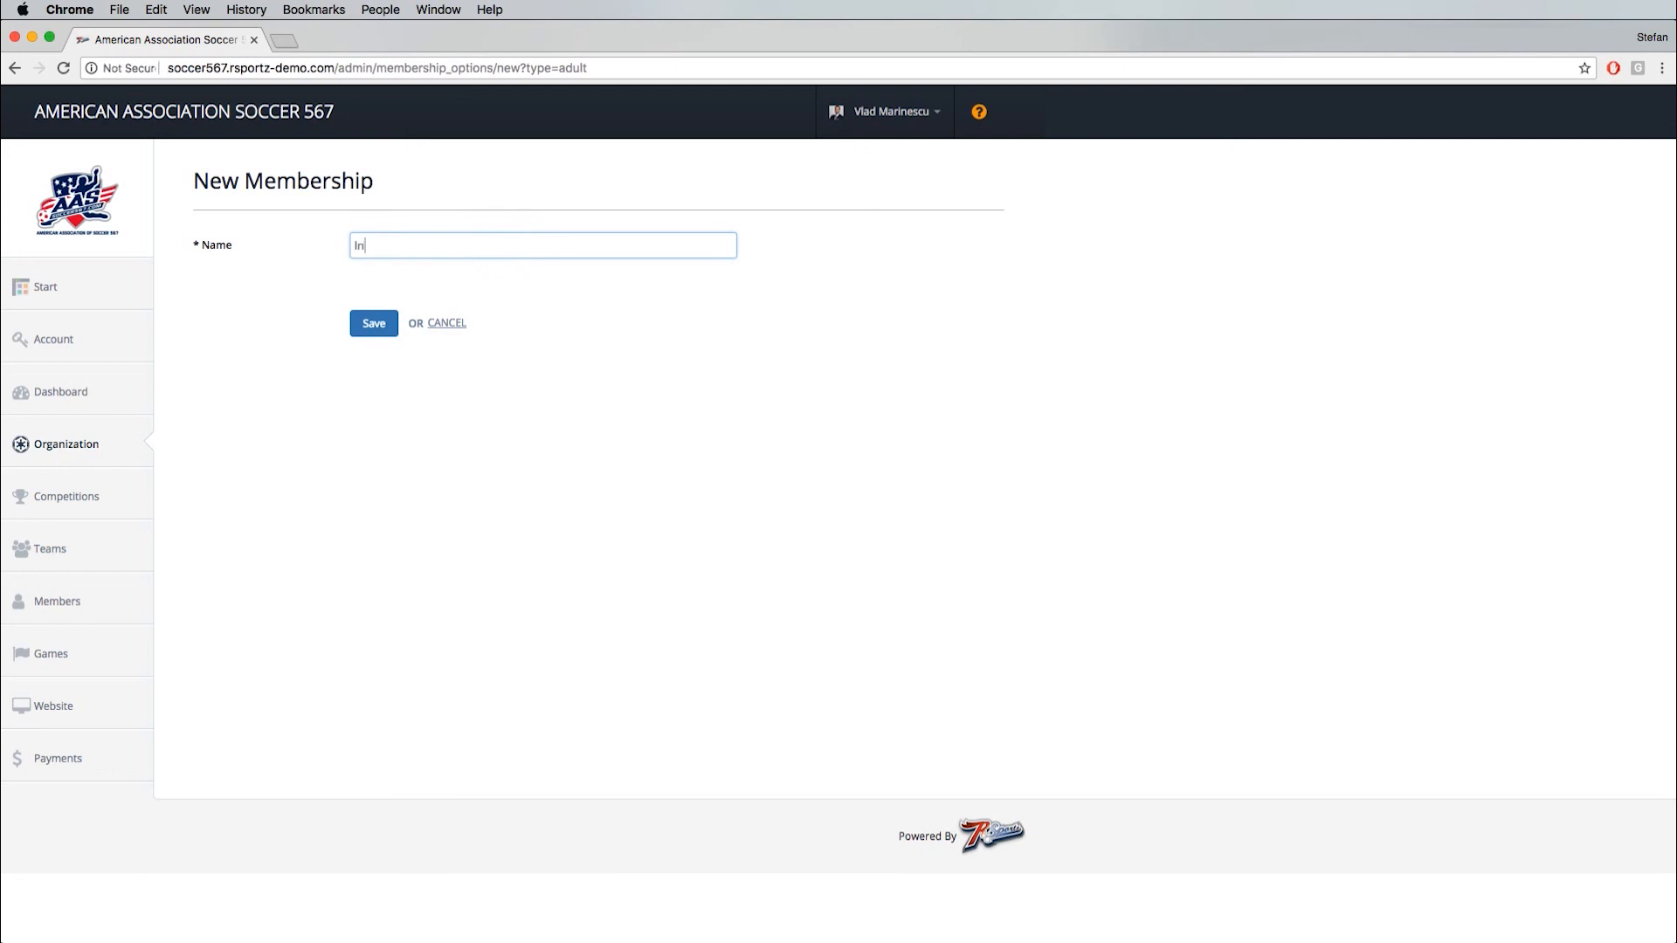
type("ternational Referee")
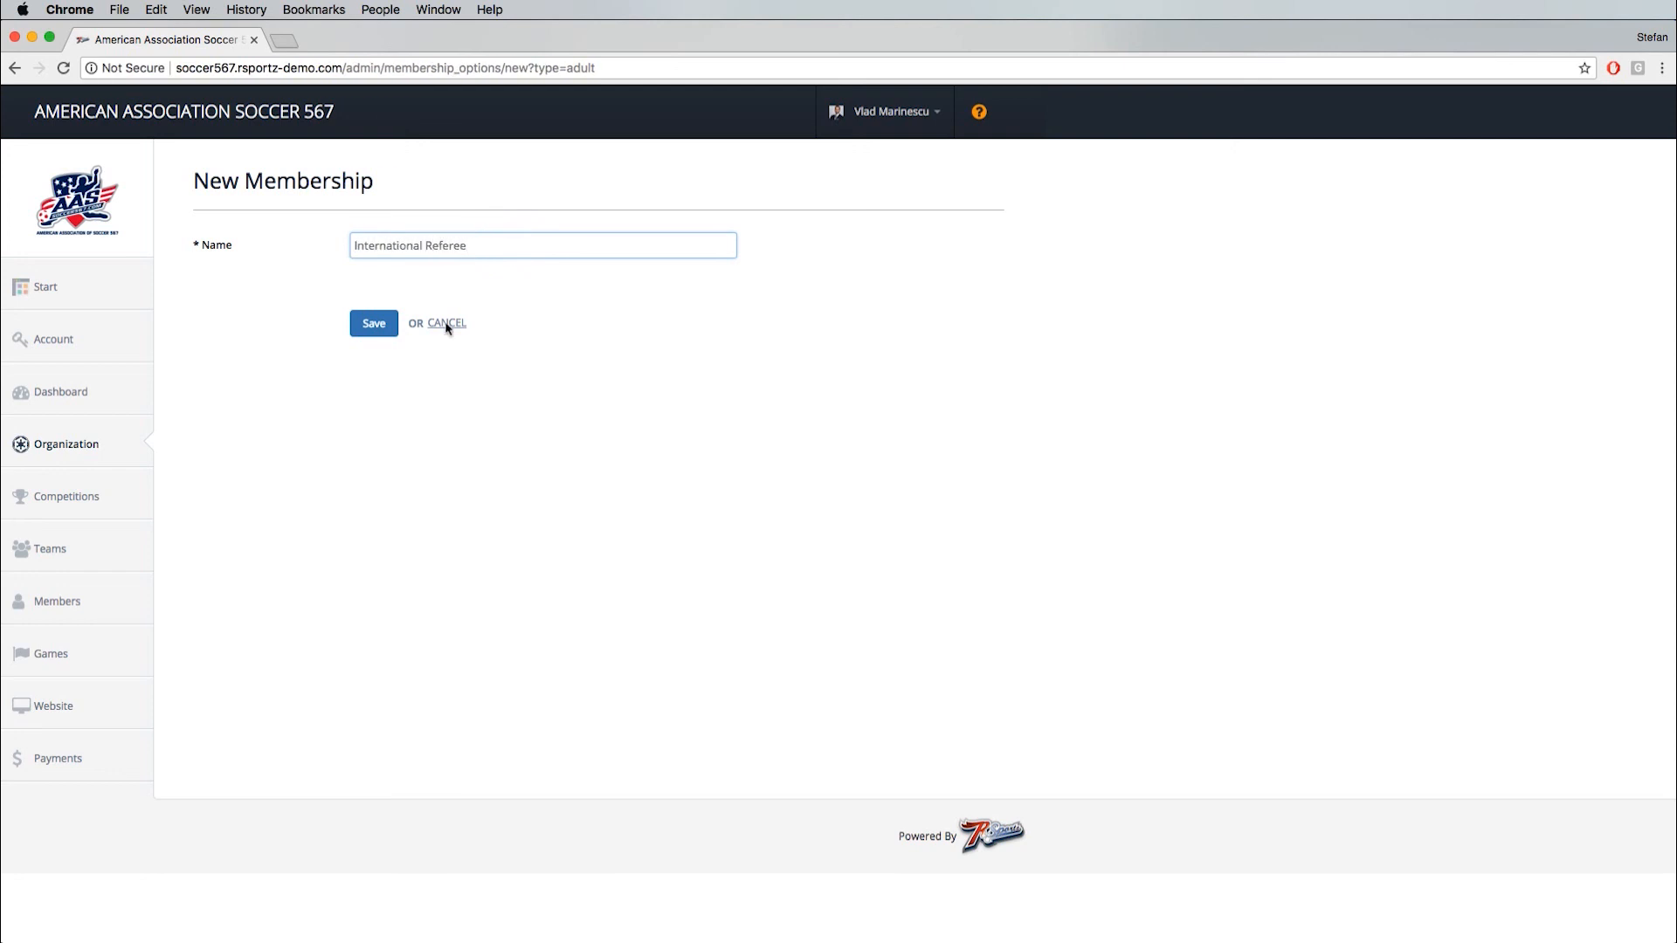
left_click(374, 324)
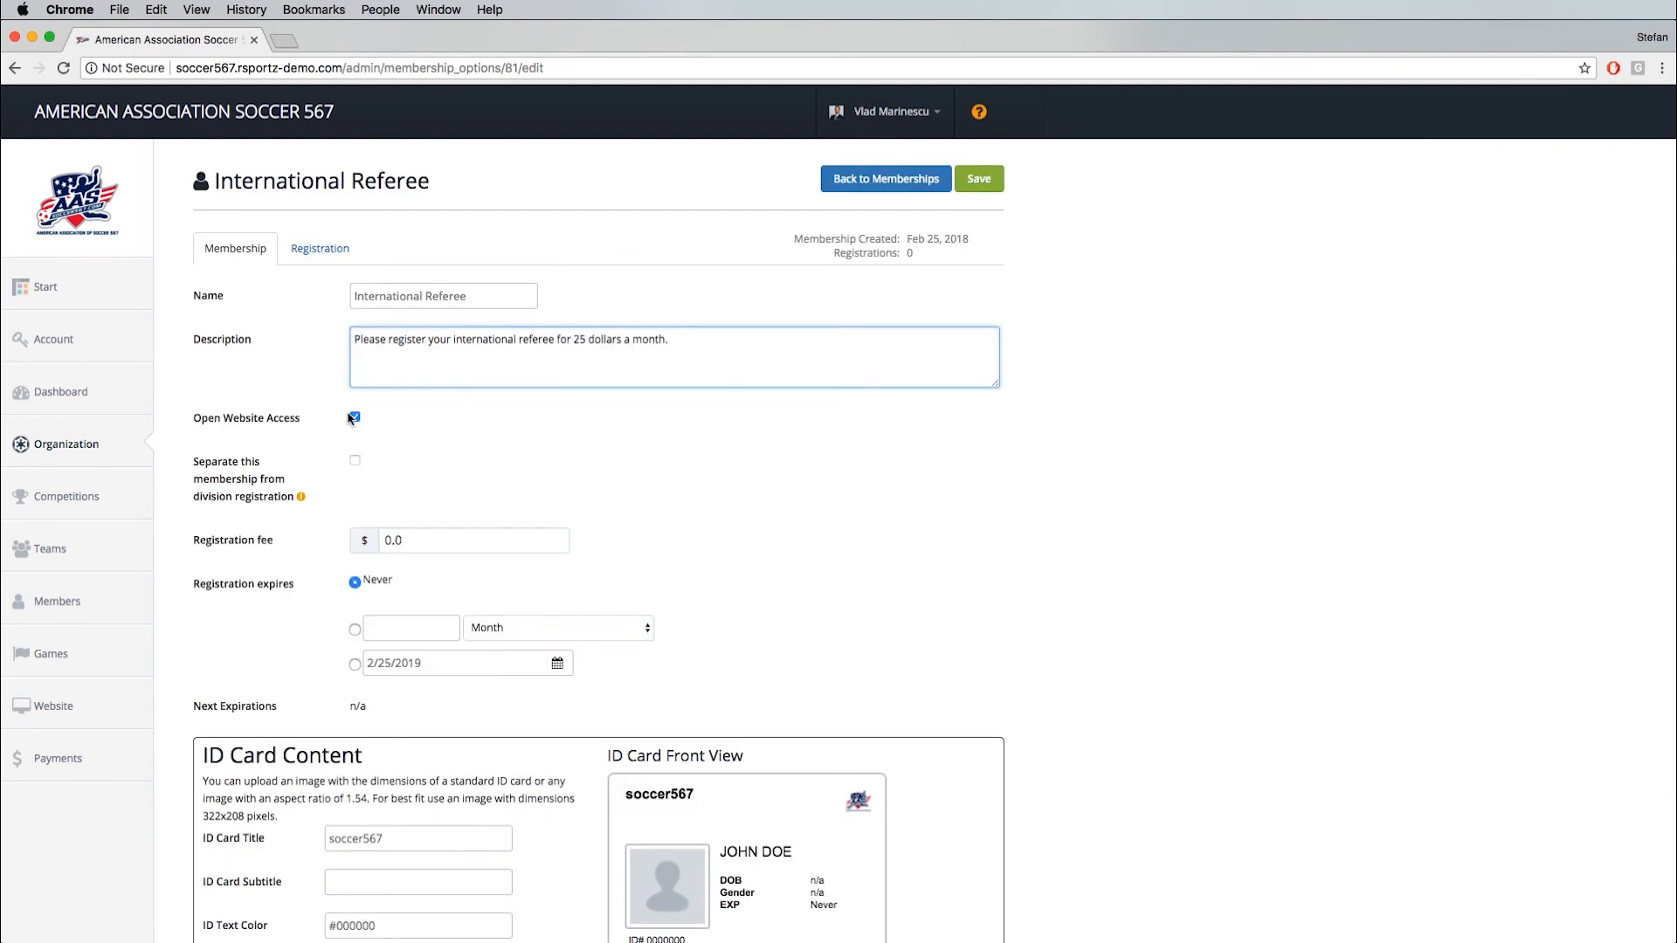
- Set the International Referee membership's registration to expire after 12 months
scroll(325, 455, "down", 3)
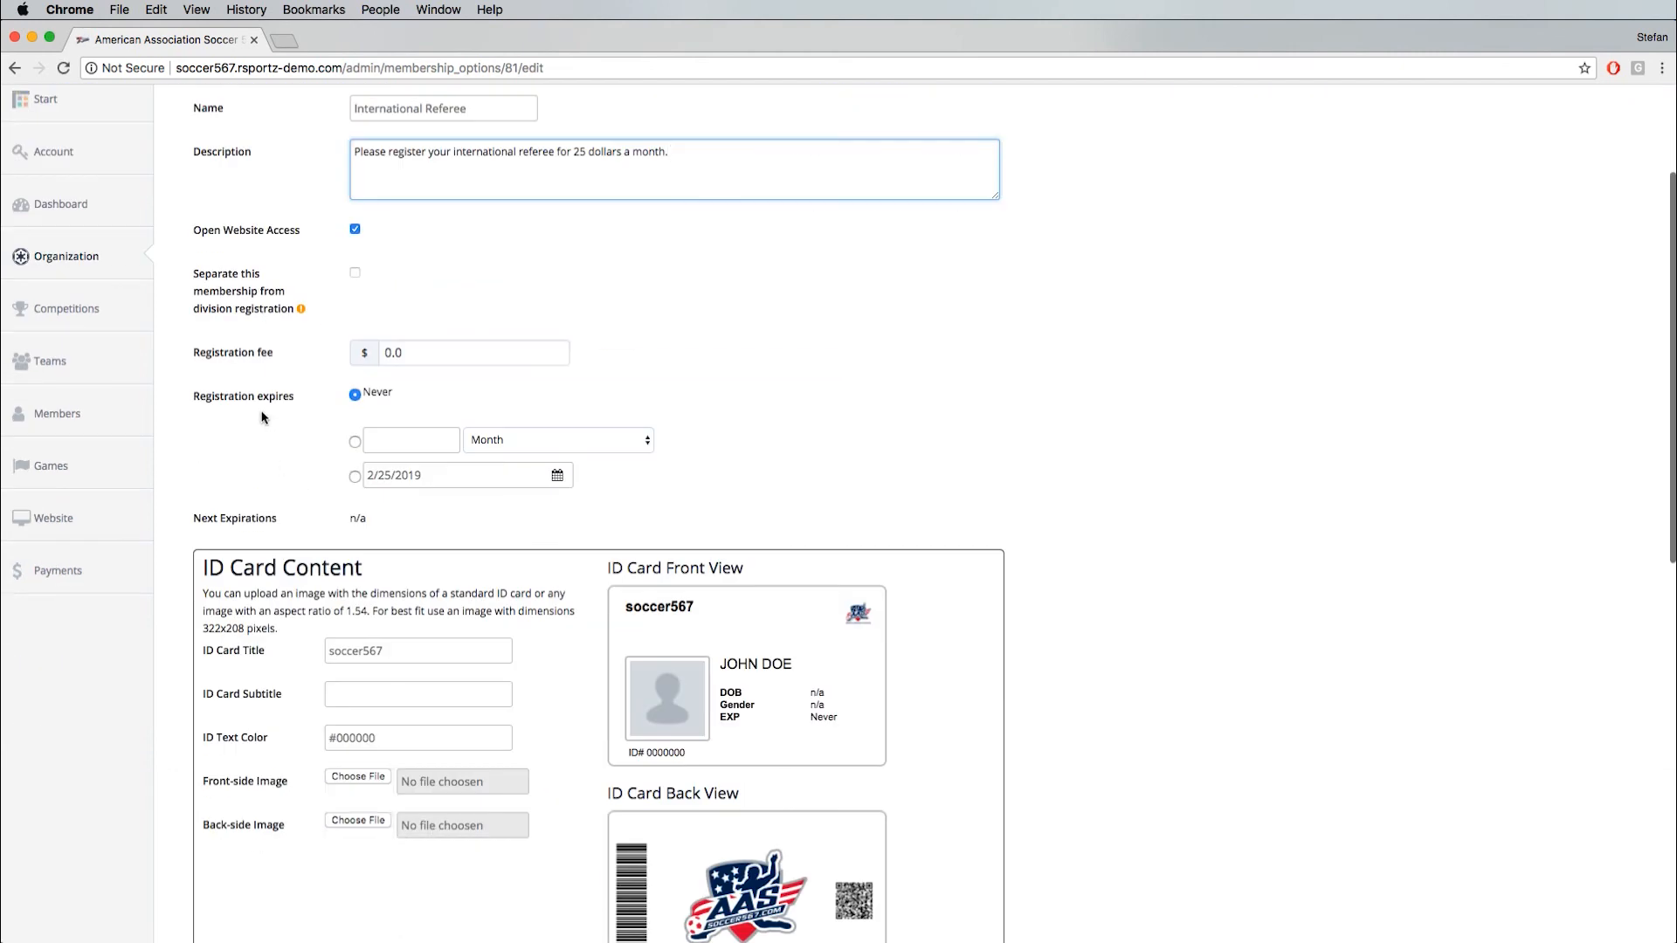
scroll(247, 443, "up", 3)
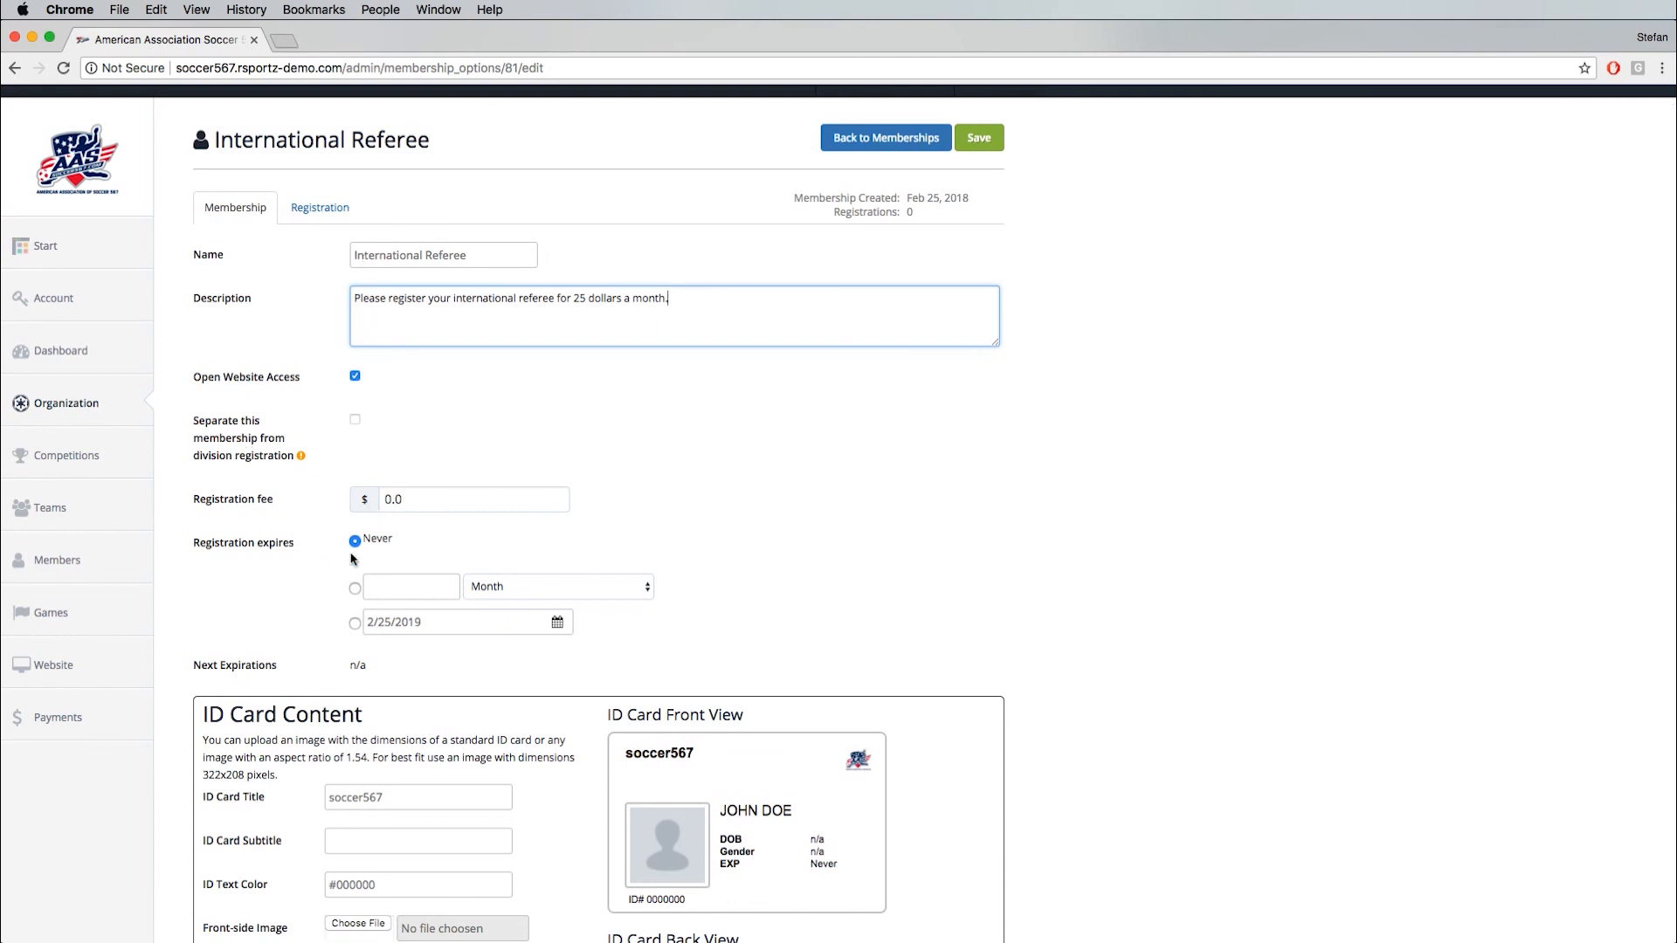
left_click(409, 586)
type("12")
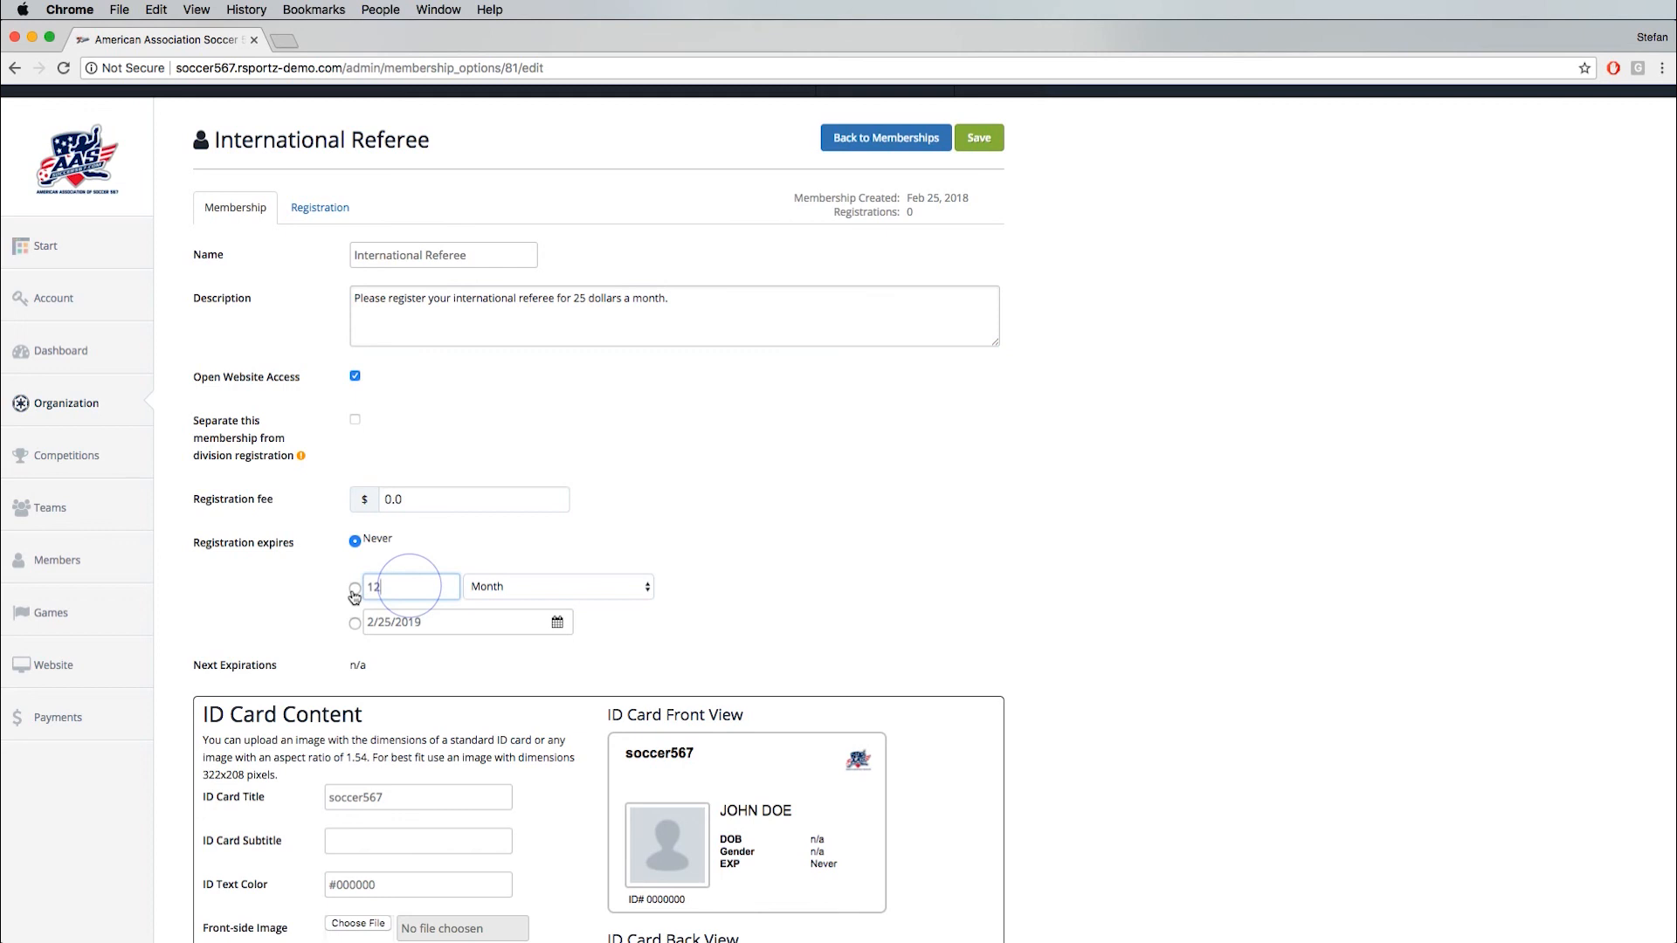
left_click(355, 587)
left_click(519, 594)
left_click(705, 537)
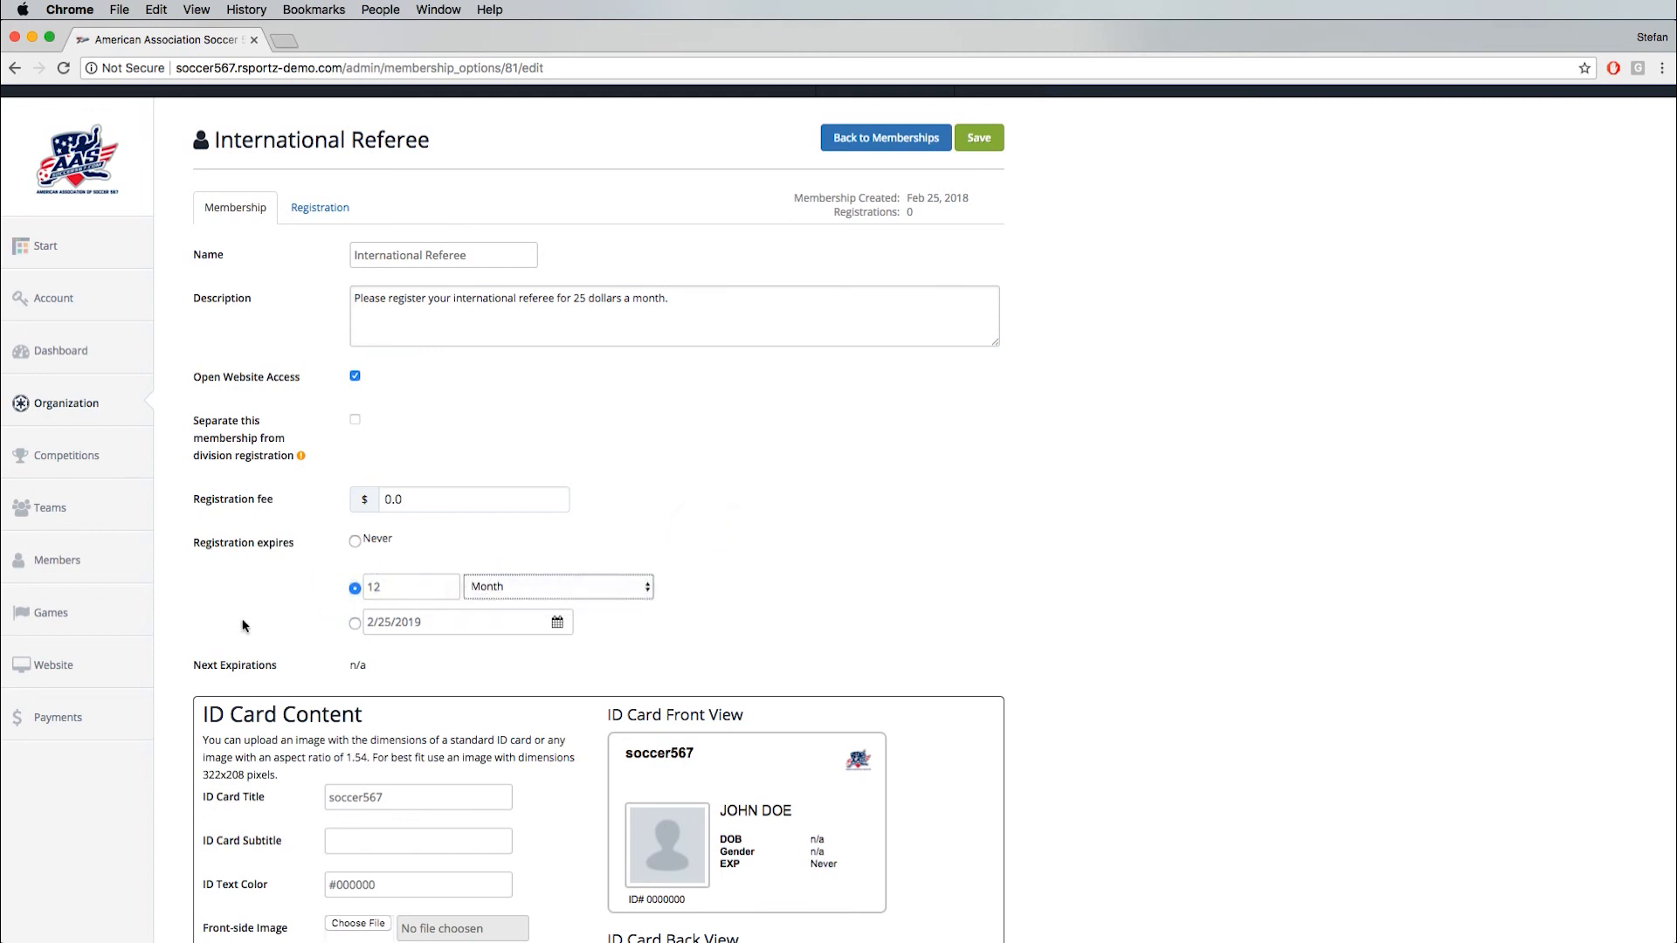
- Set the ID card title to Minifootball and its subtitle to Nat. Referee
scroll(243, 626, "down", 2)
scroll(672, 628, "down", 1)
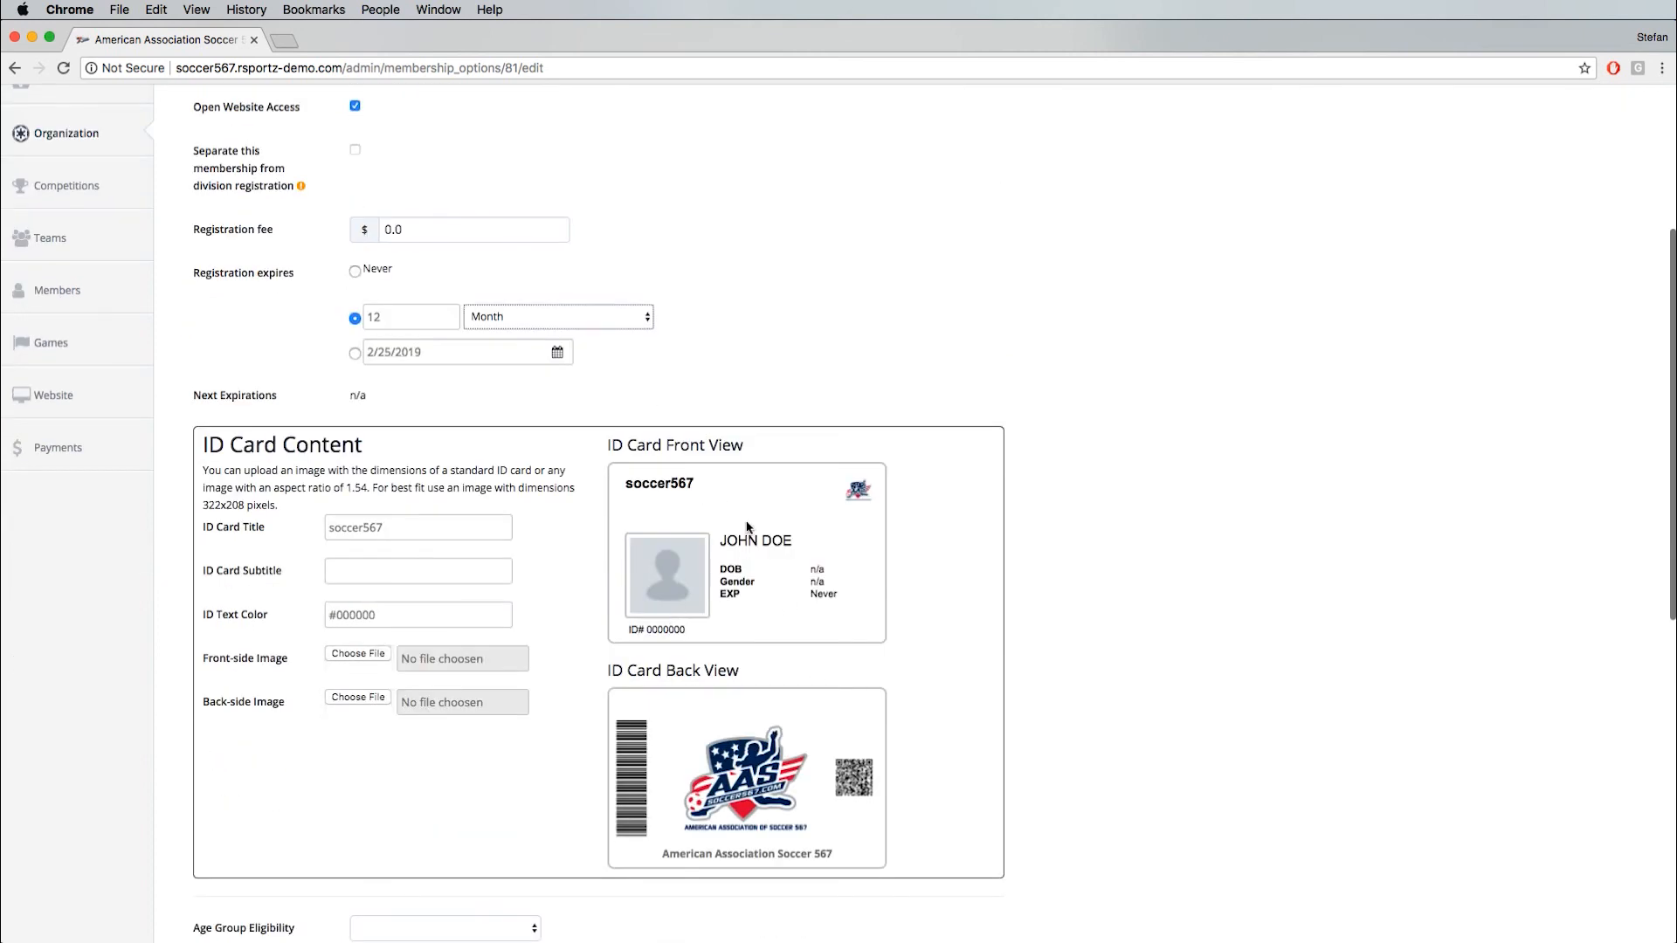
double_click(353, 529)
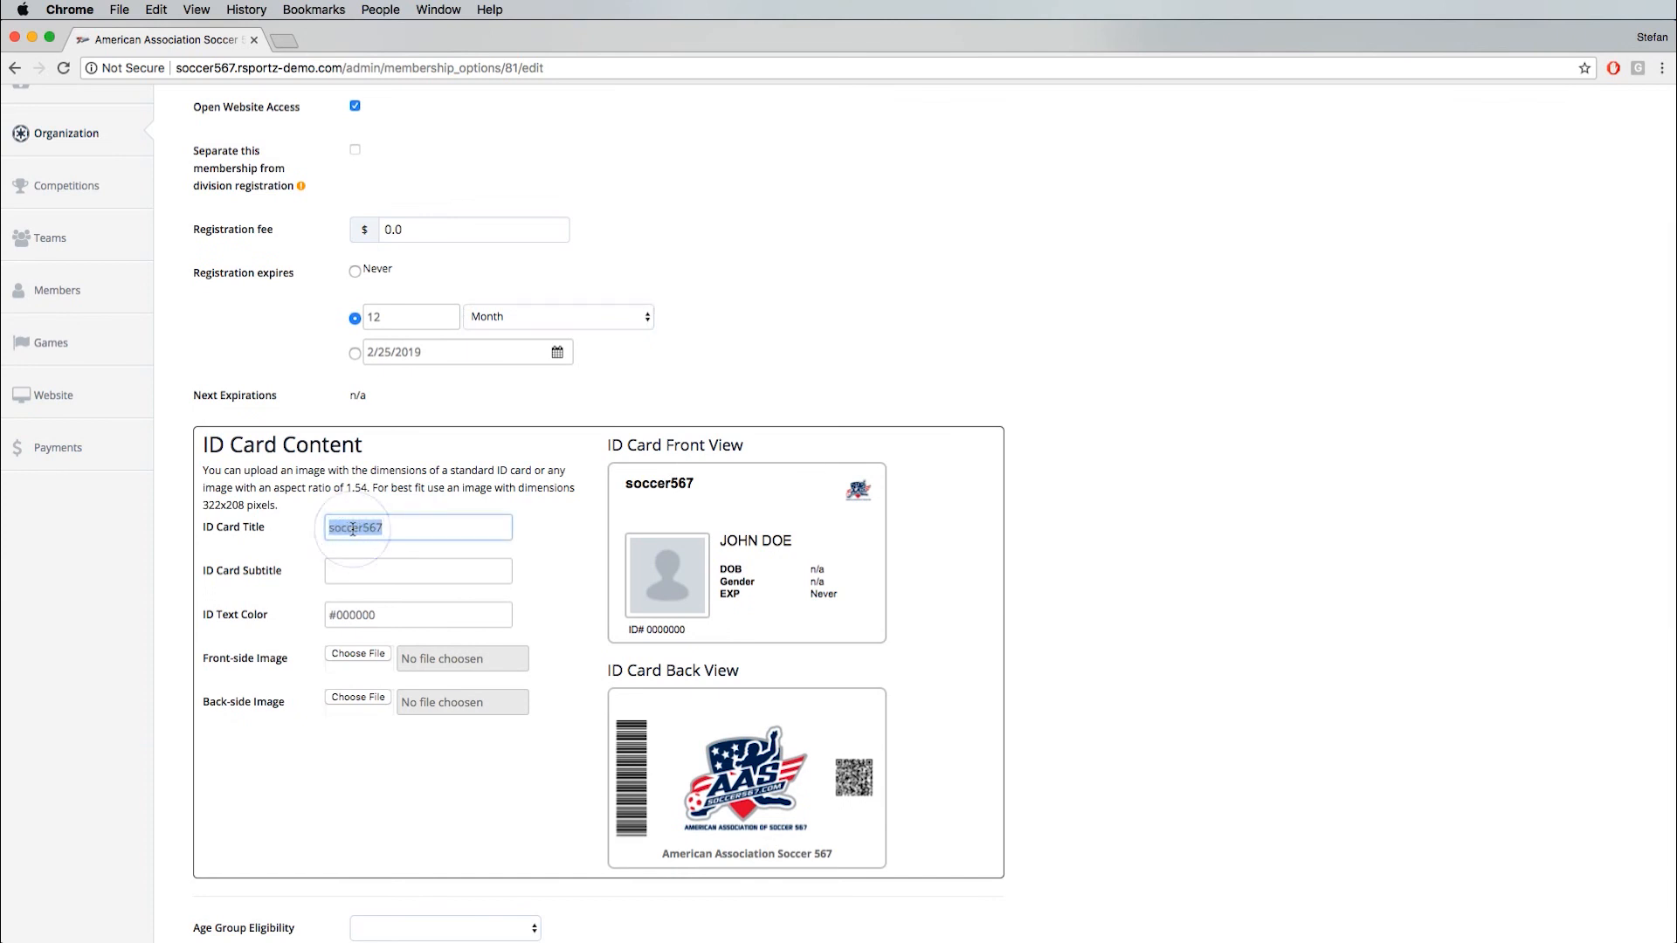
type("Socc a")
key("super+a")
type("M")
key("Tab")
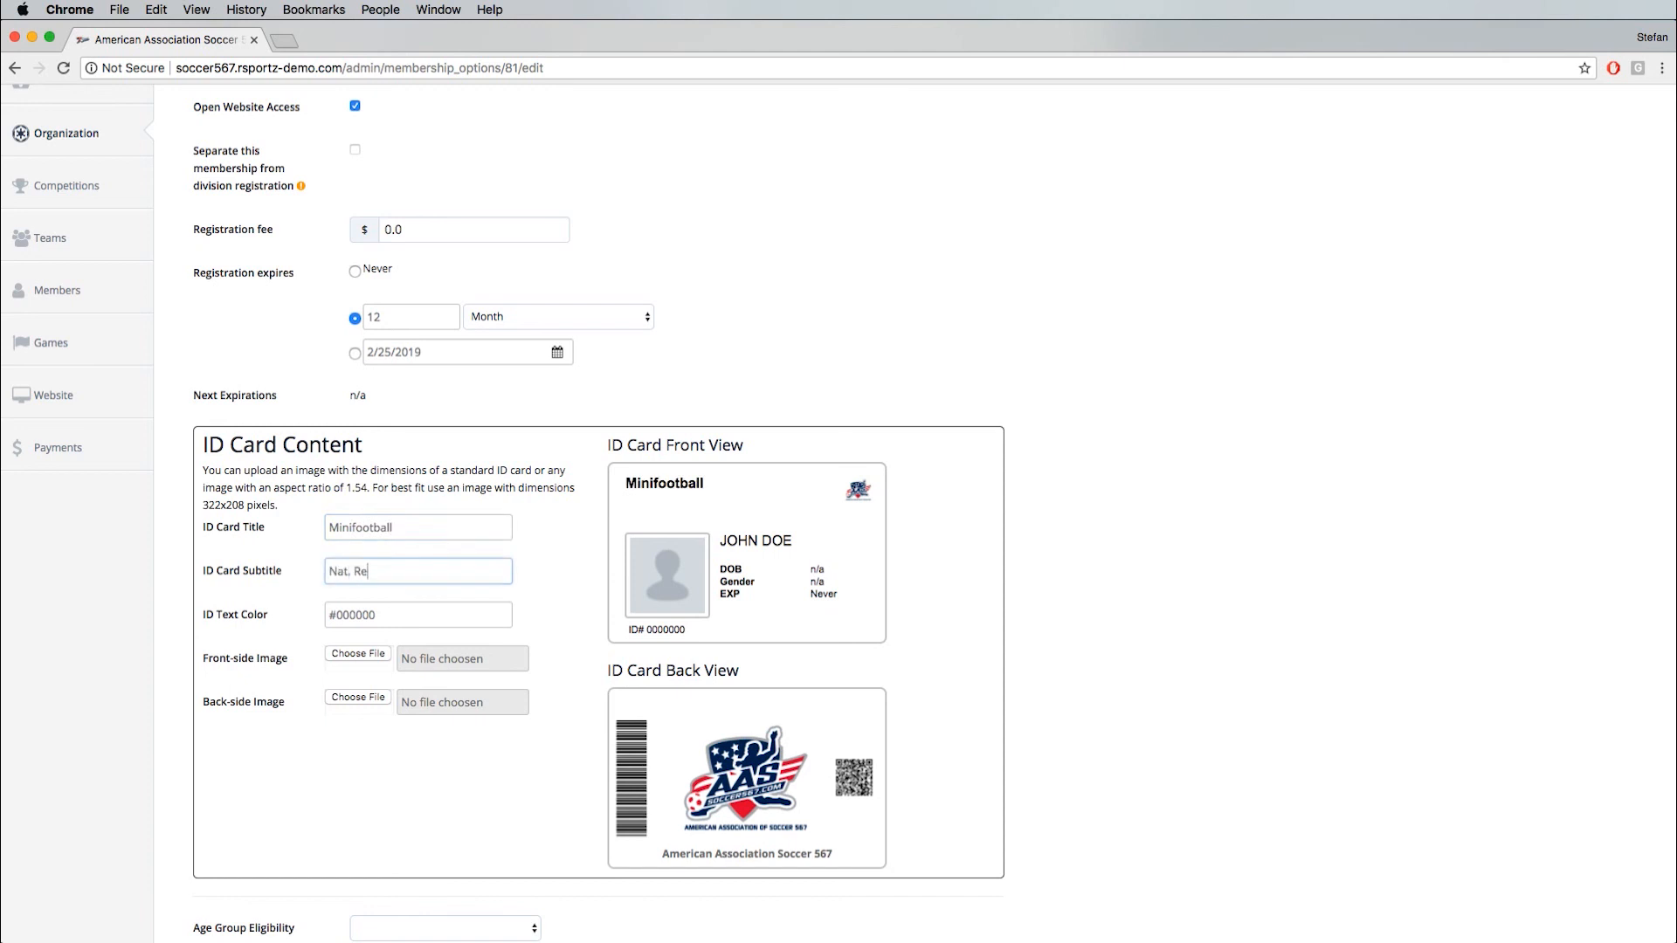
- Set the ID card's text color to the blue #397aa8
left_click(393, 614)
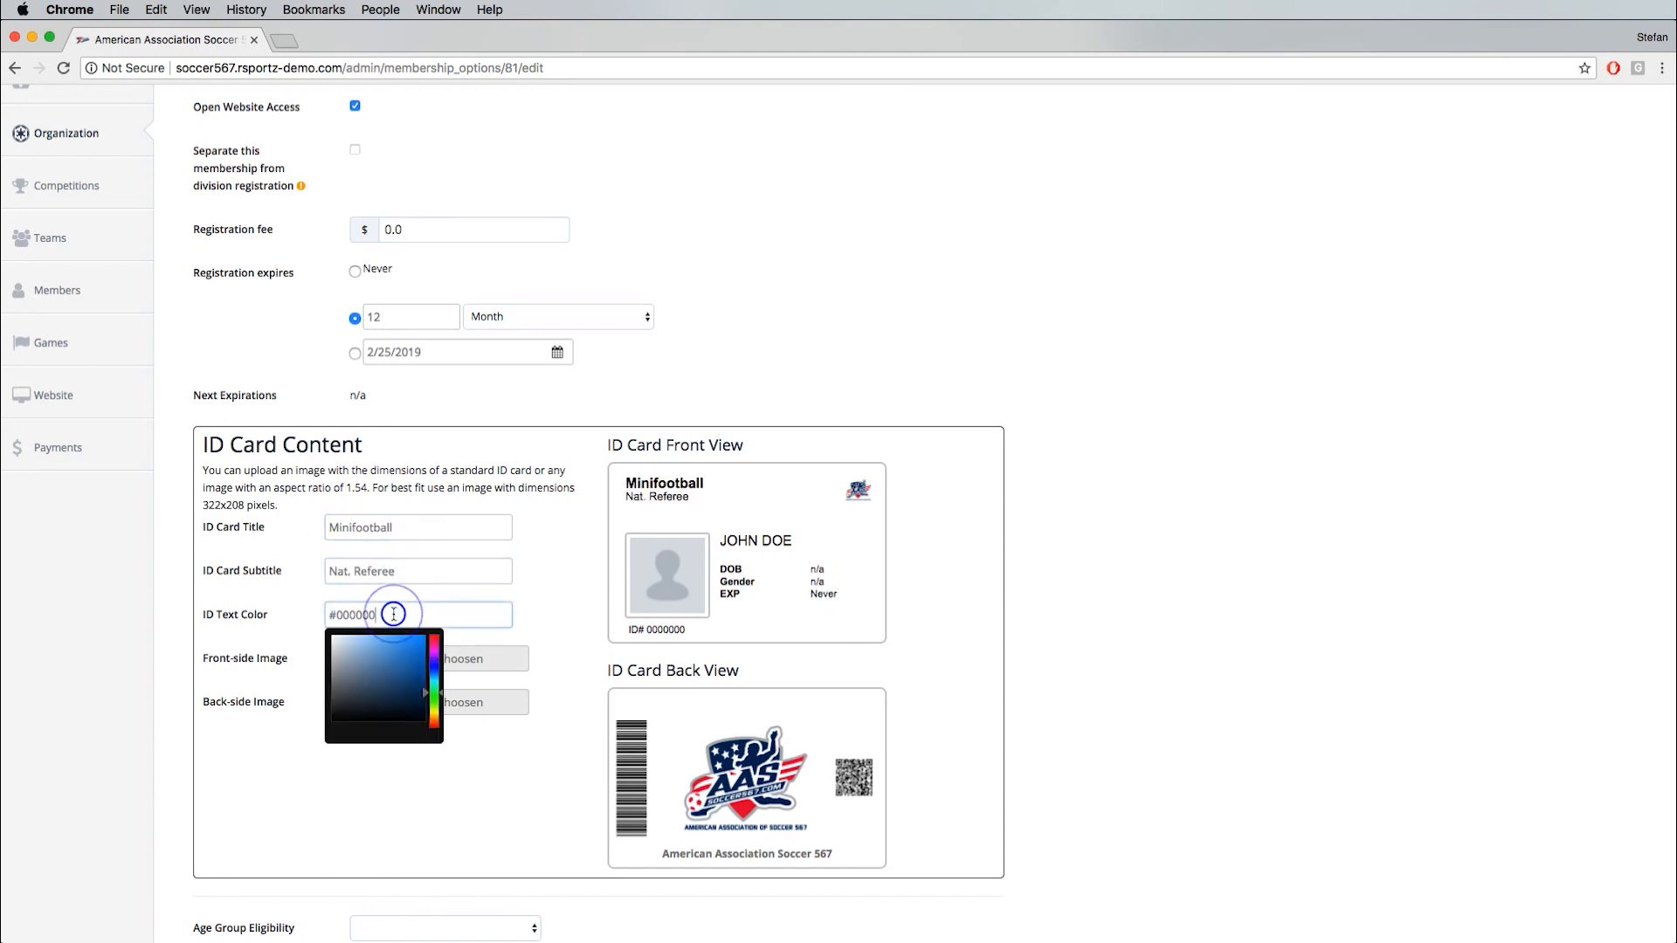
left_click(409, 667)
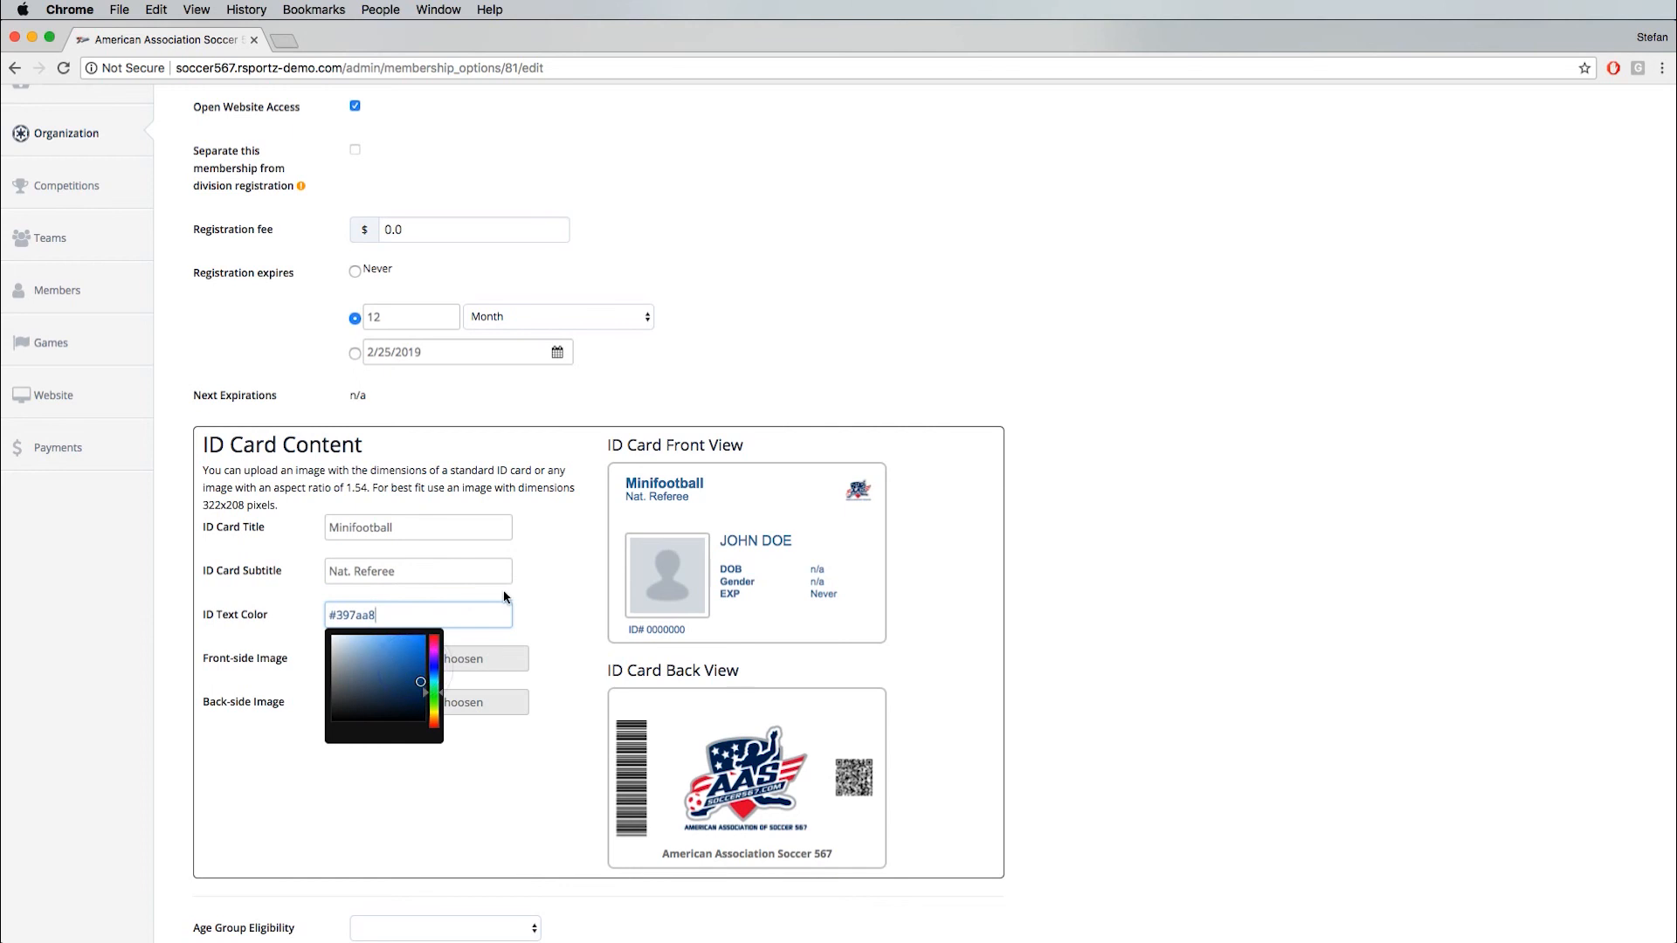
left_click(550, 587)
- Upload Football-Front-ID-CardinstFrotn.jpg as the ID card's front-side image and Minifootball-Back-Side.jpg as its back-side image
left_click(358, 654)
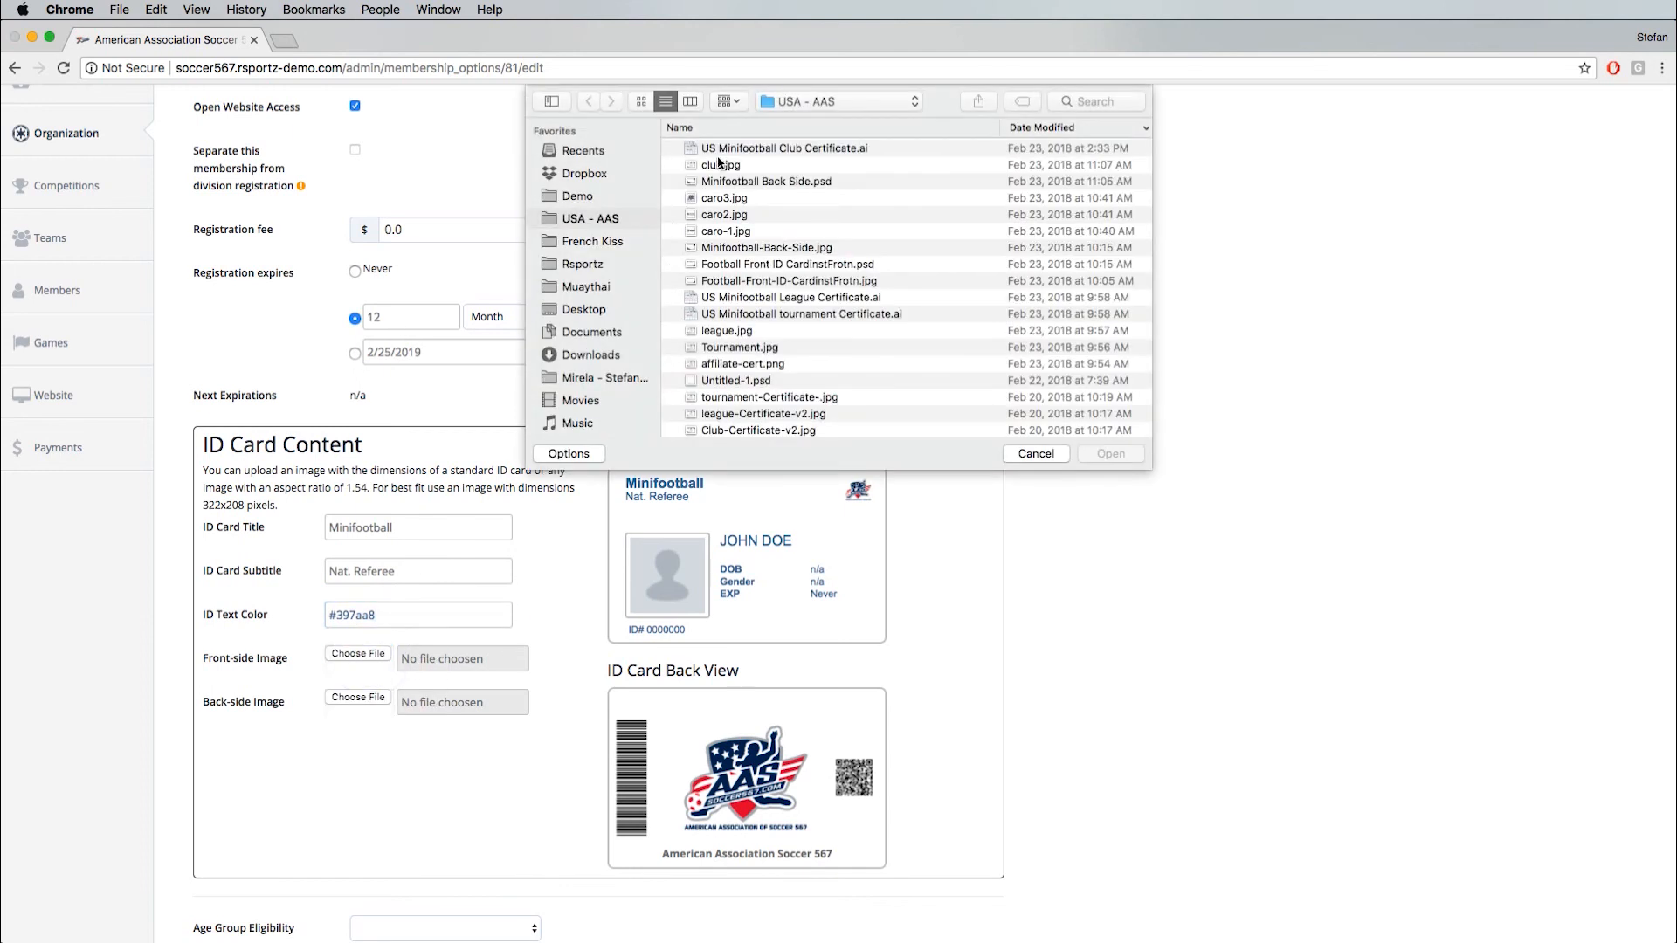
double_click(759, 281)
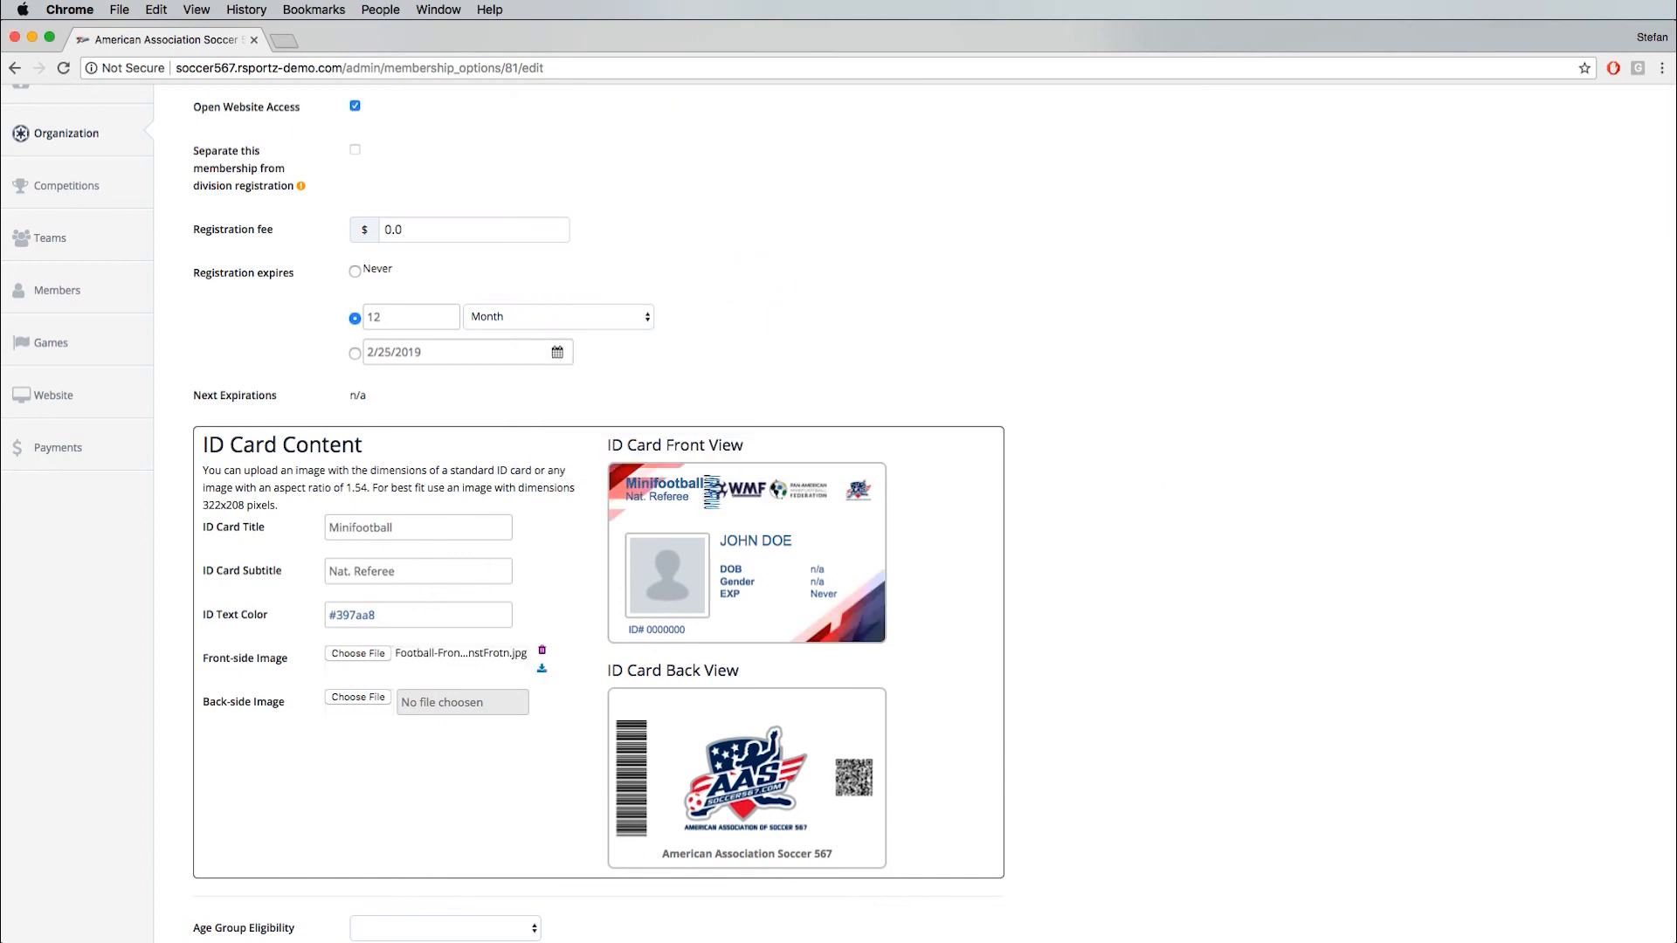
left_click(372, 699)
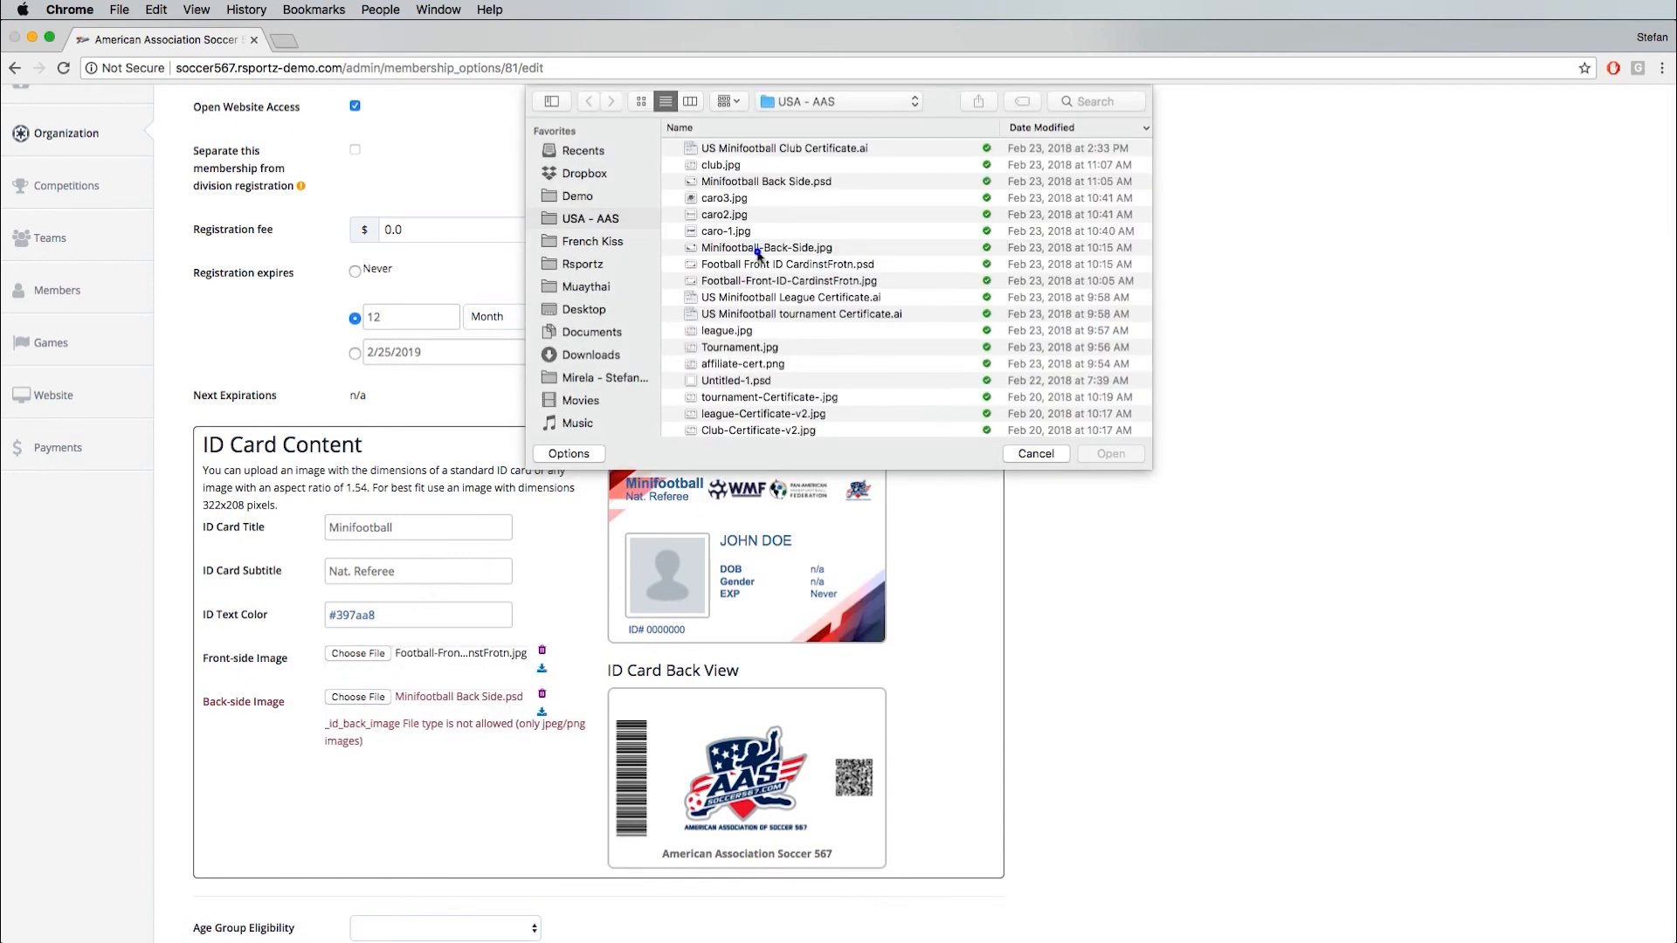
double_click(758, 251)
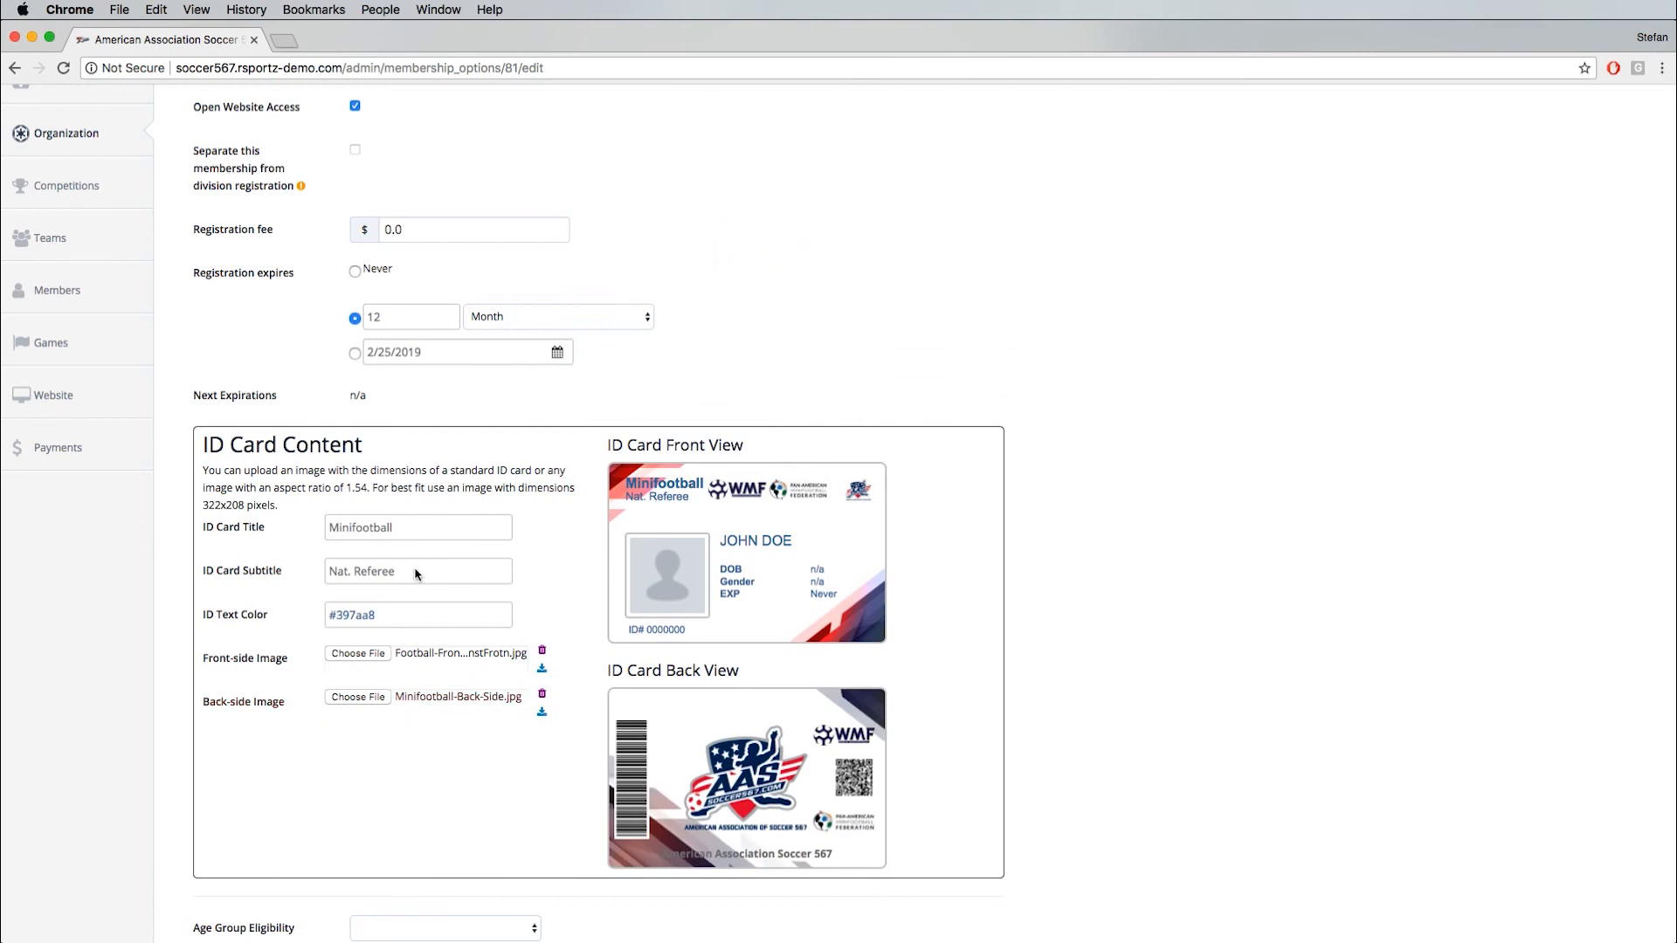
- Darken the ID card's text color to the blue #2b5e82
left_click(373, 616)
left_click(421, 701)
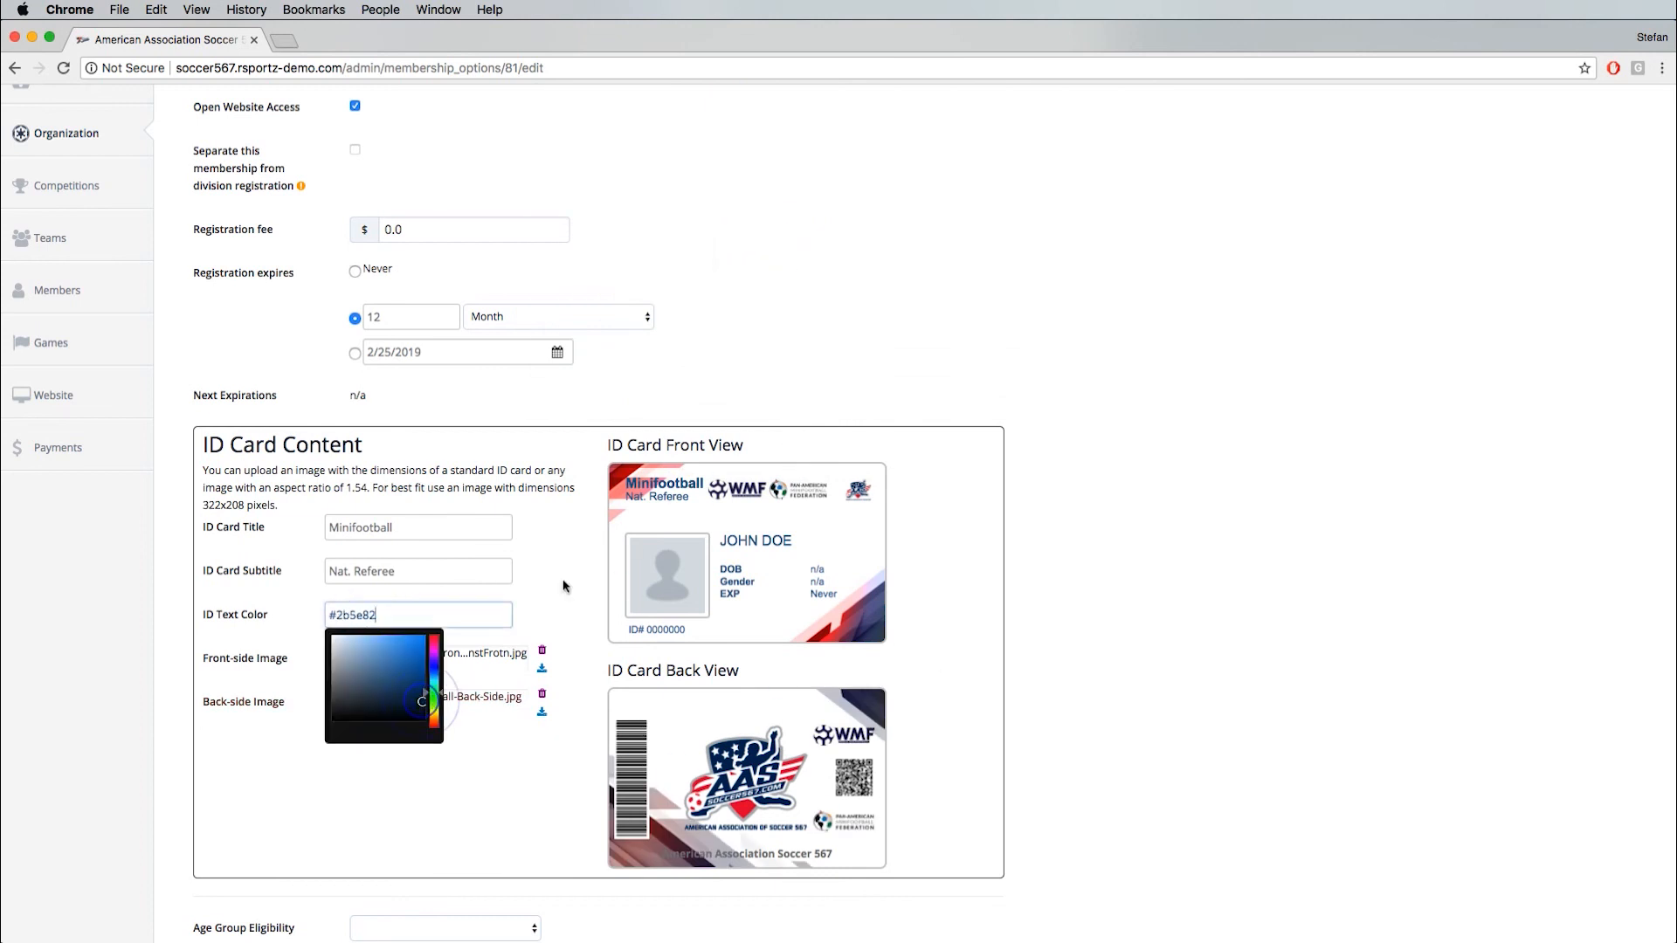
left_click(584, 571)
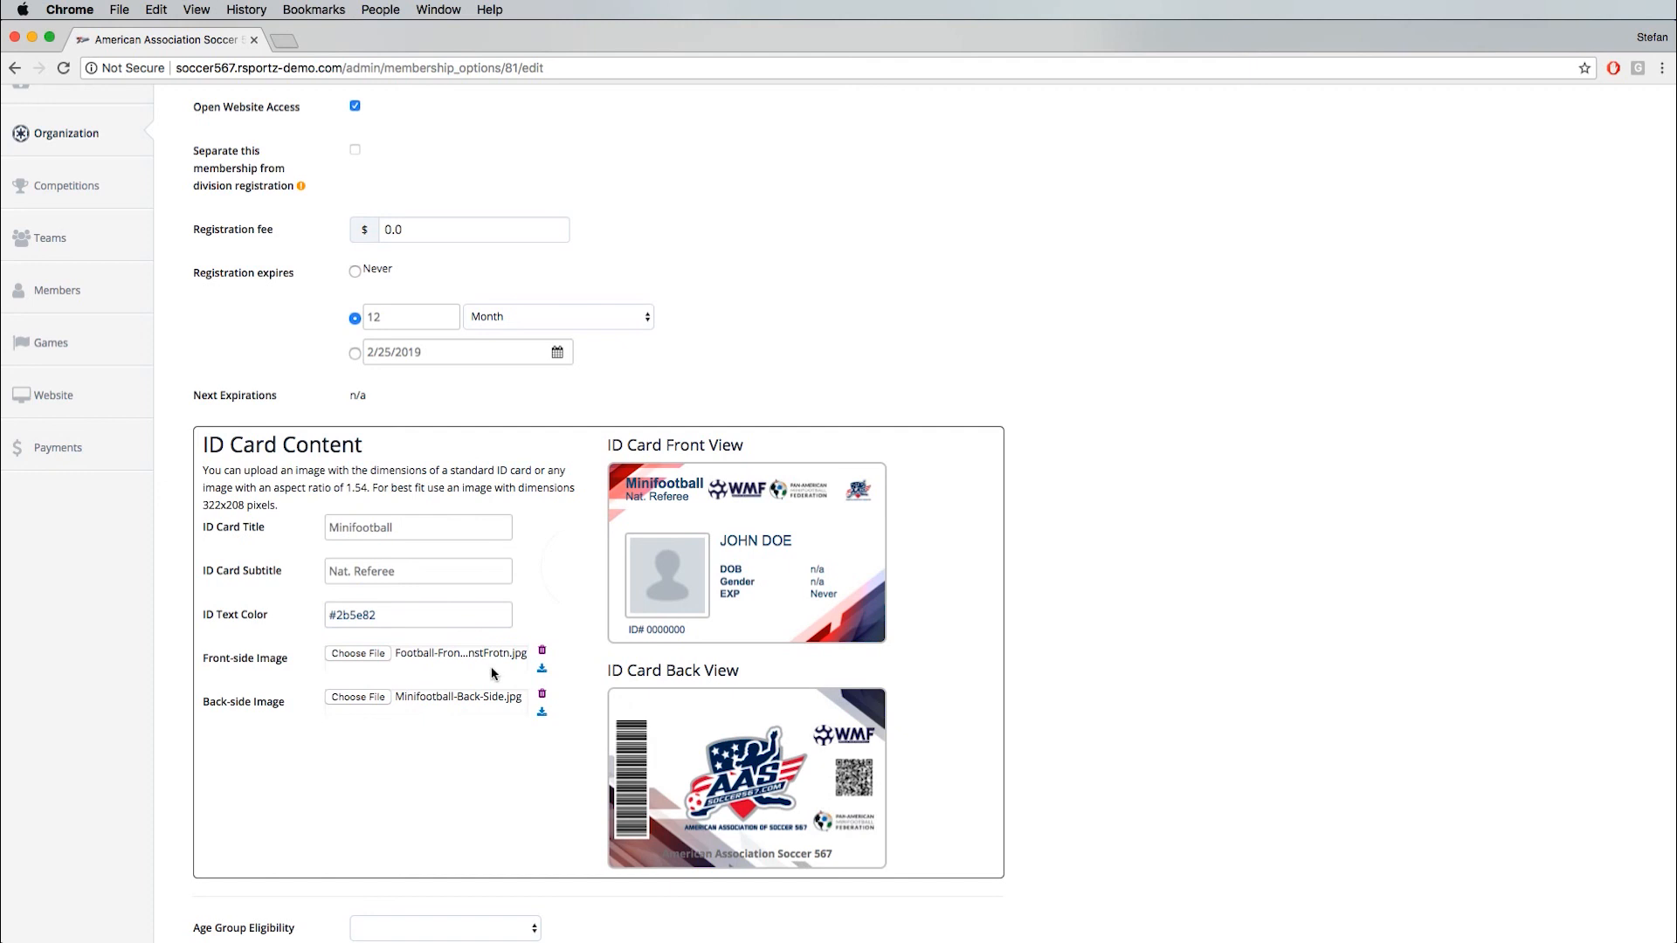
- Review the remaining membership settings and the International Referee registration form's questions, and save the membership
scroll(495, 603, "down", 10)
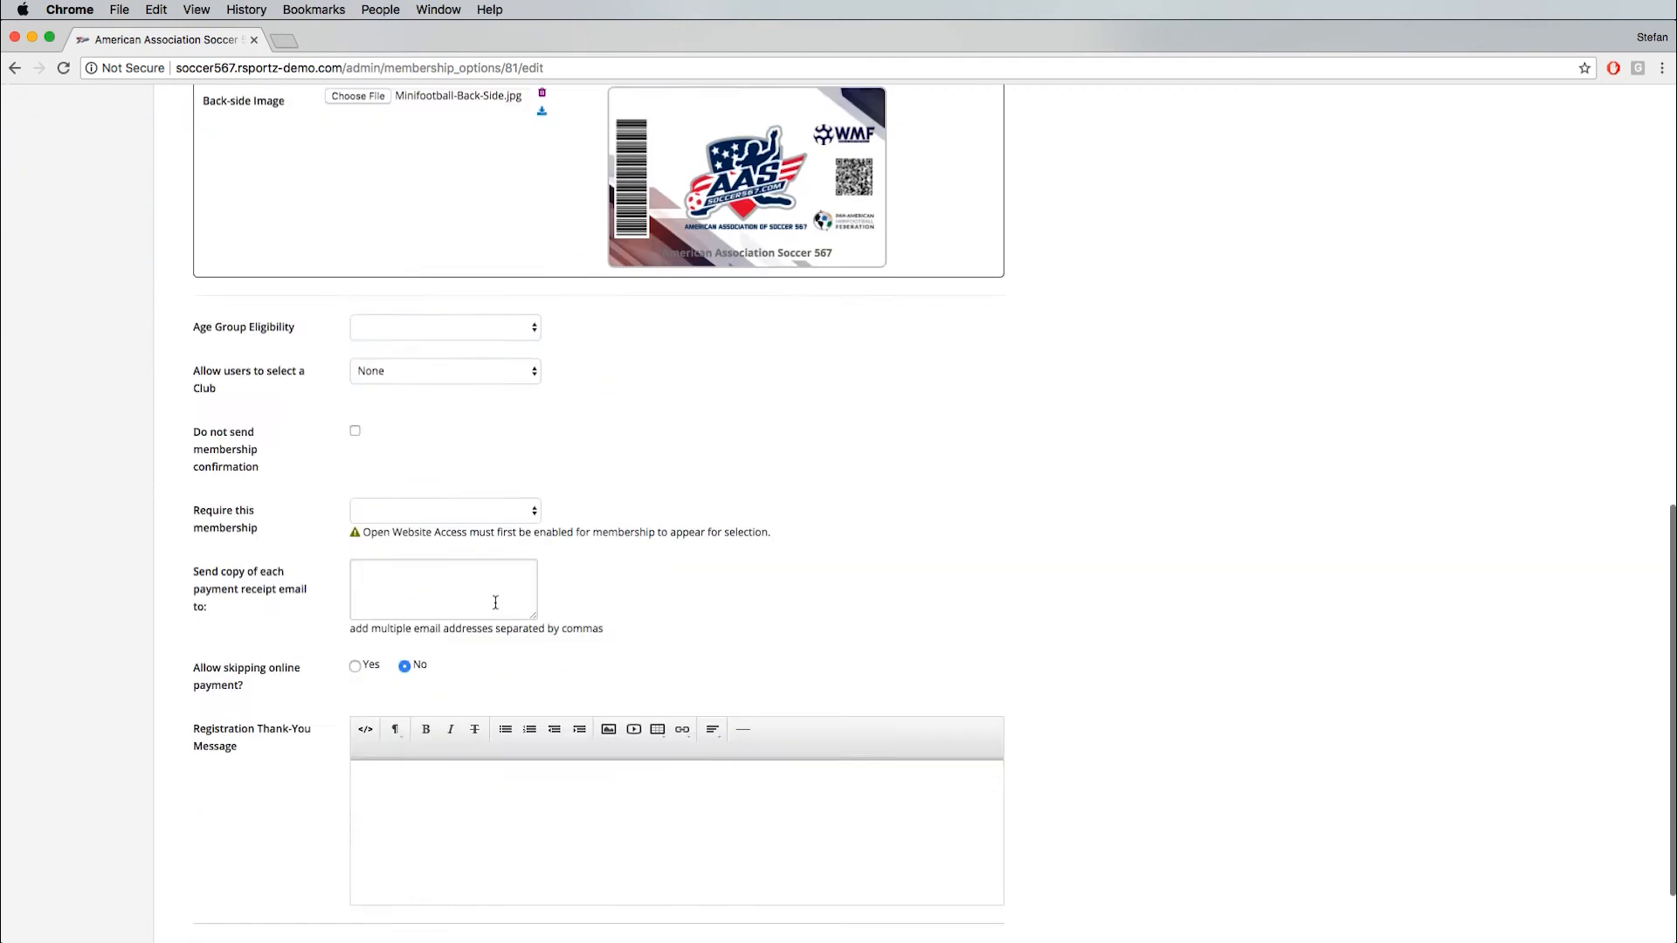
scroll(301, 540, "up", 20)
left_click(322, 260)
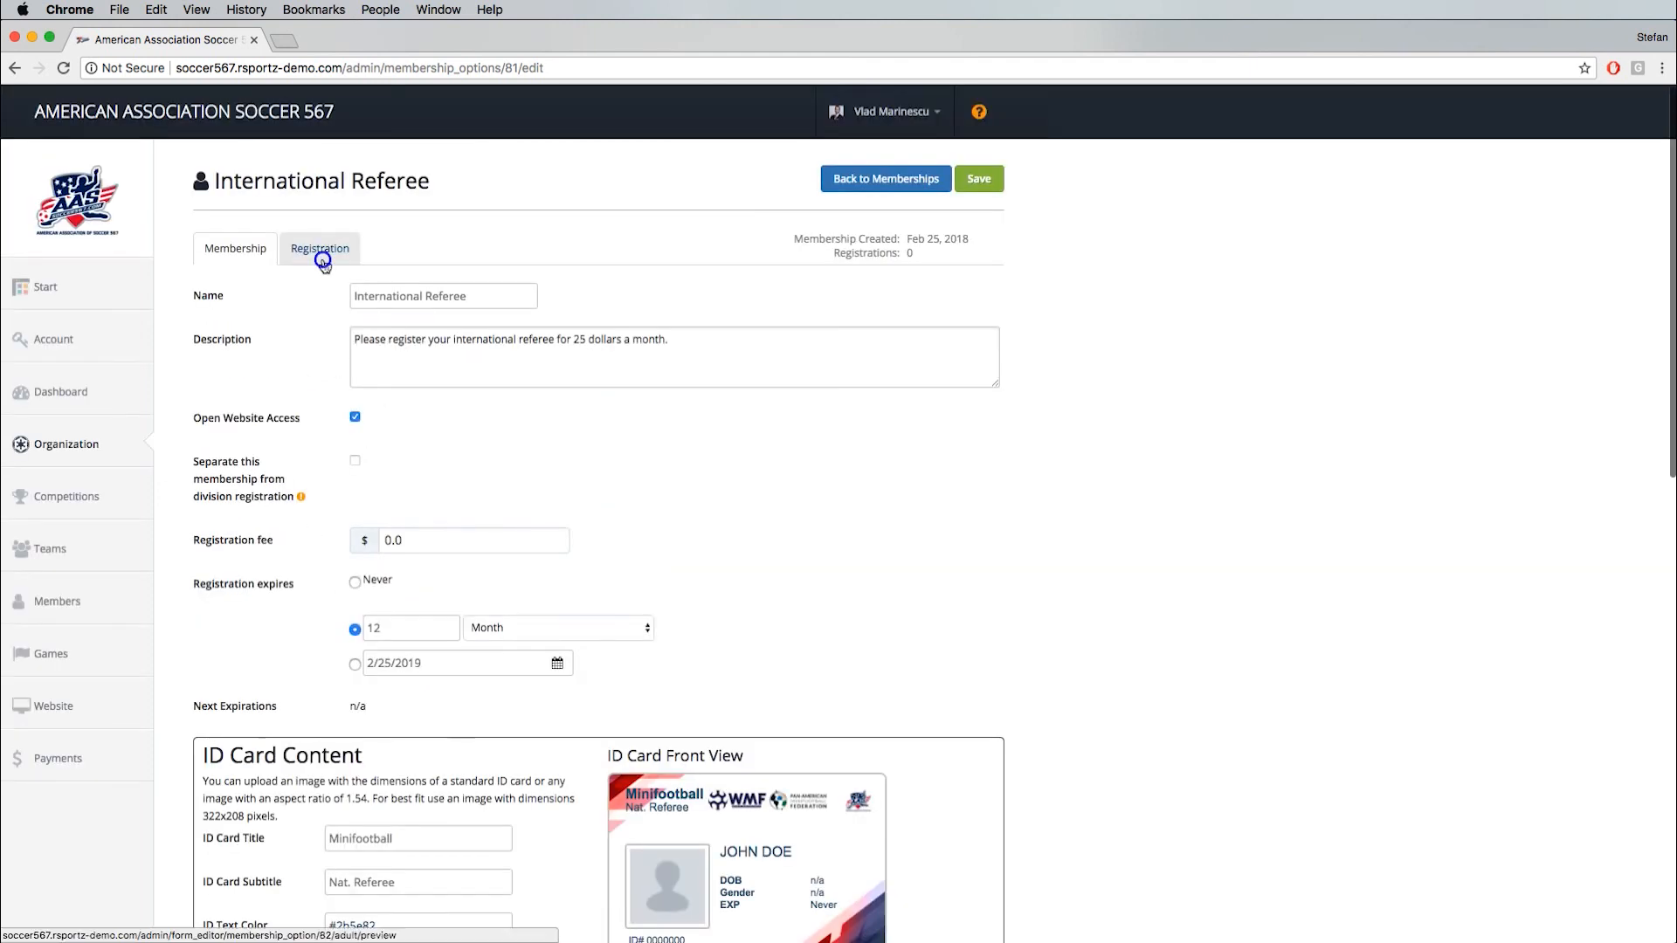
left_click(823, 294)
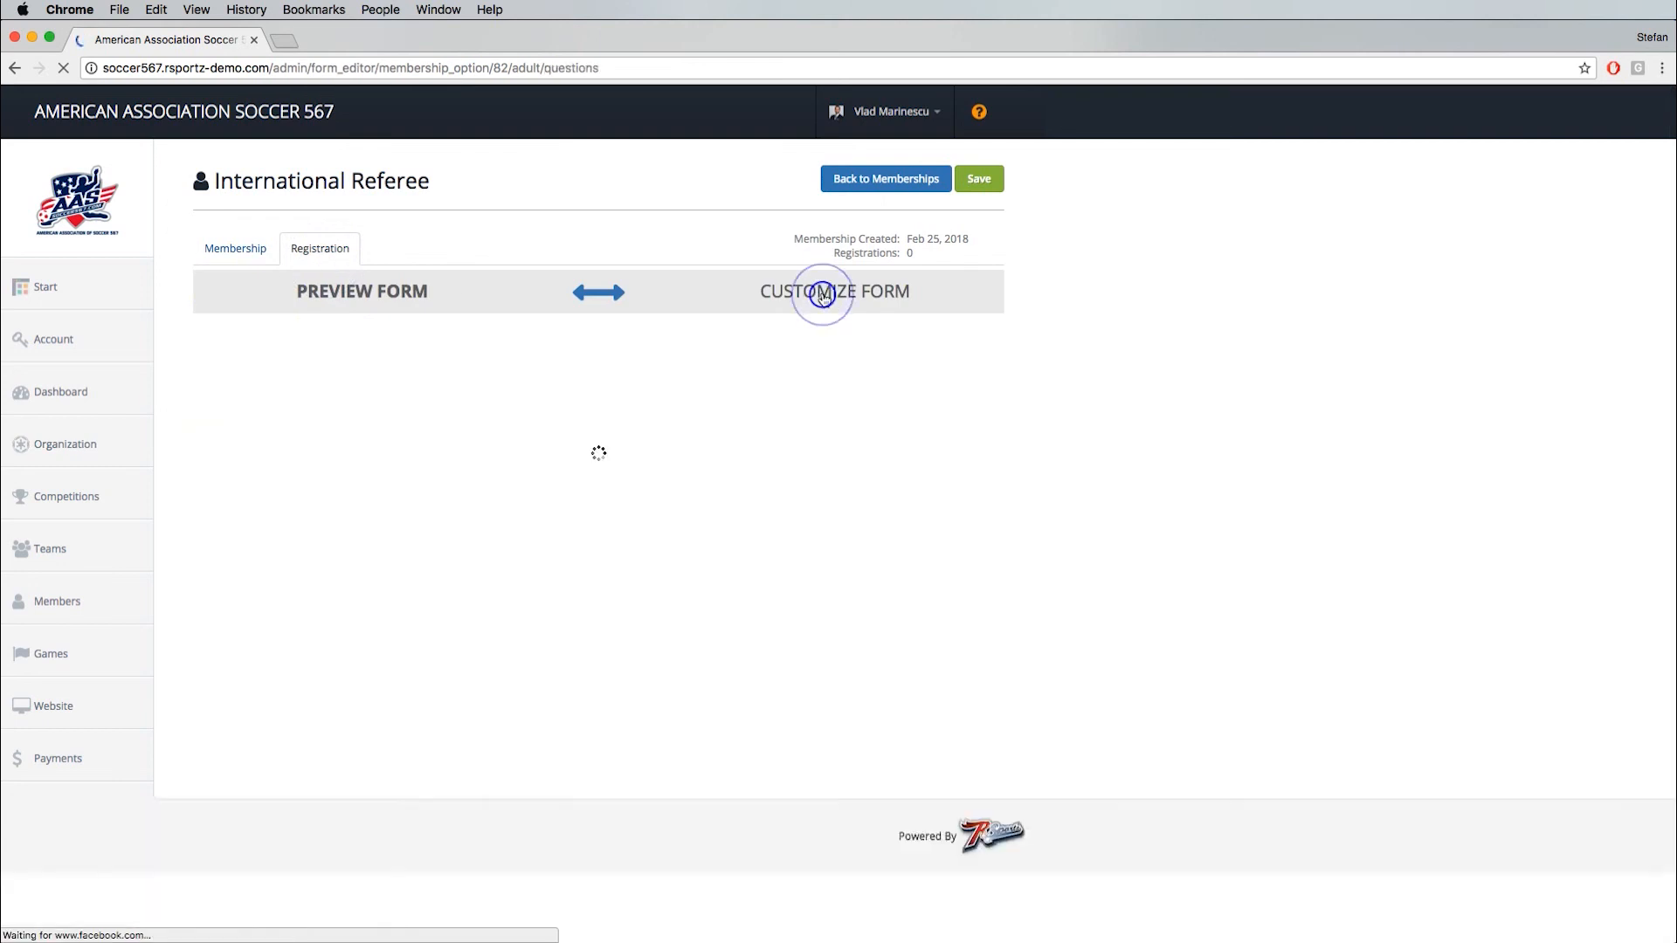
scroll(254, 553, "down", 3)
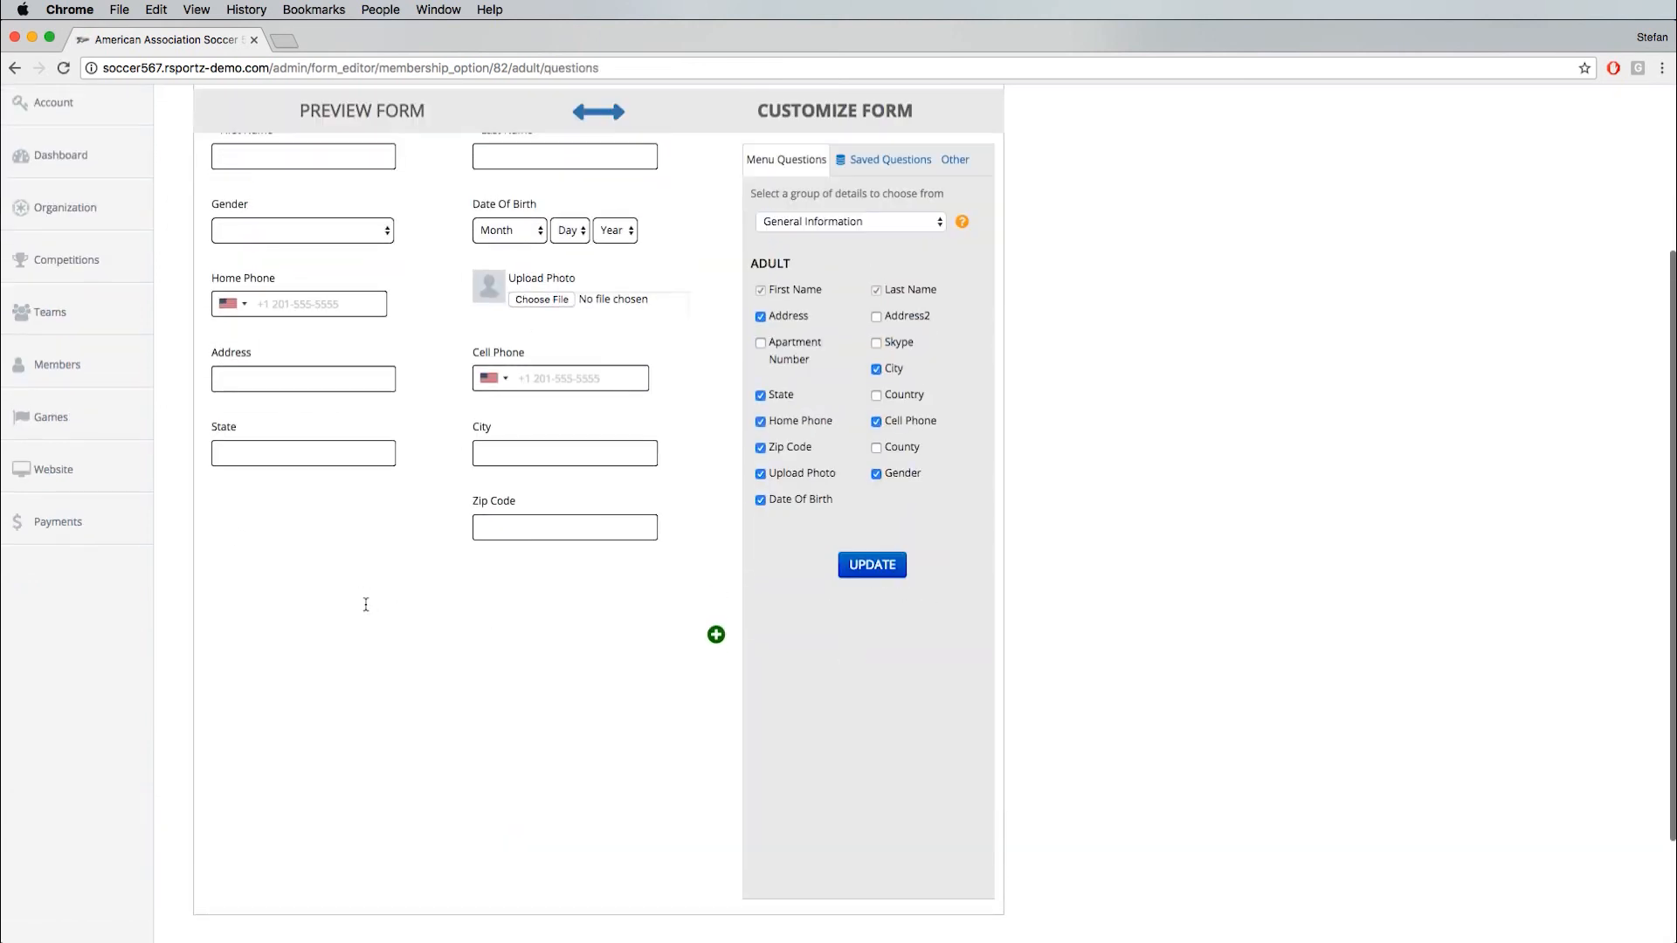
scroll(364, 599, "up", 3)
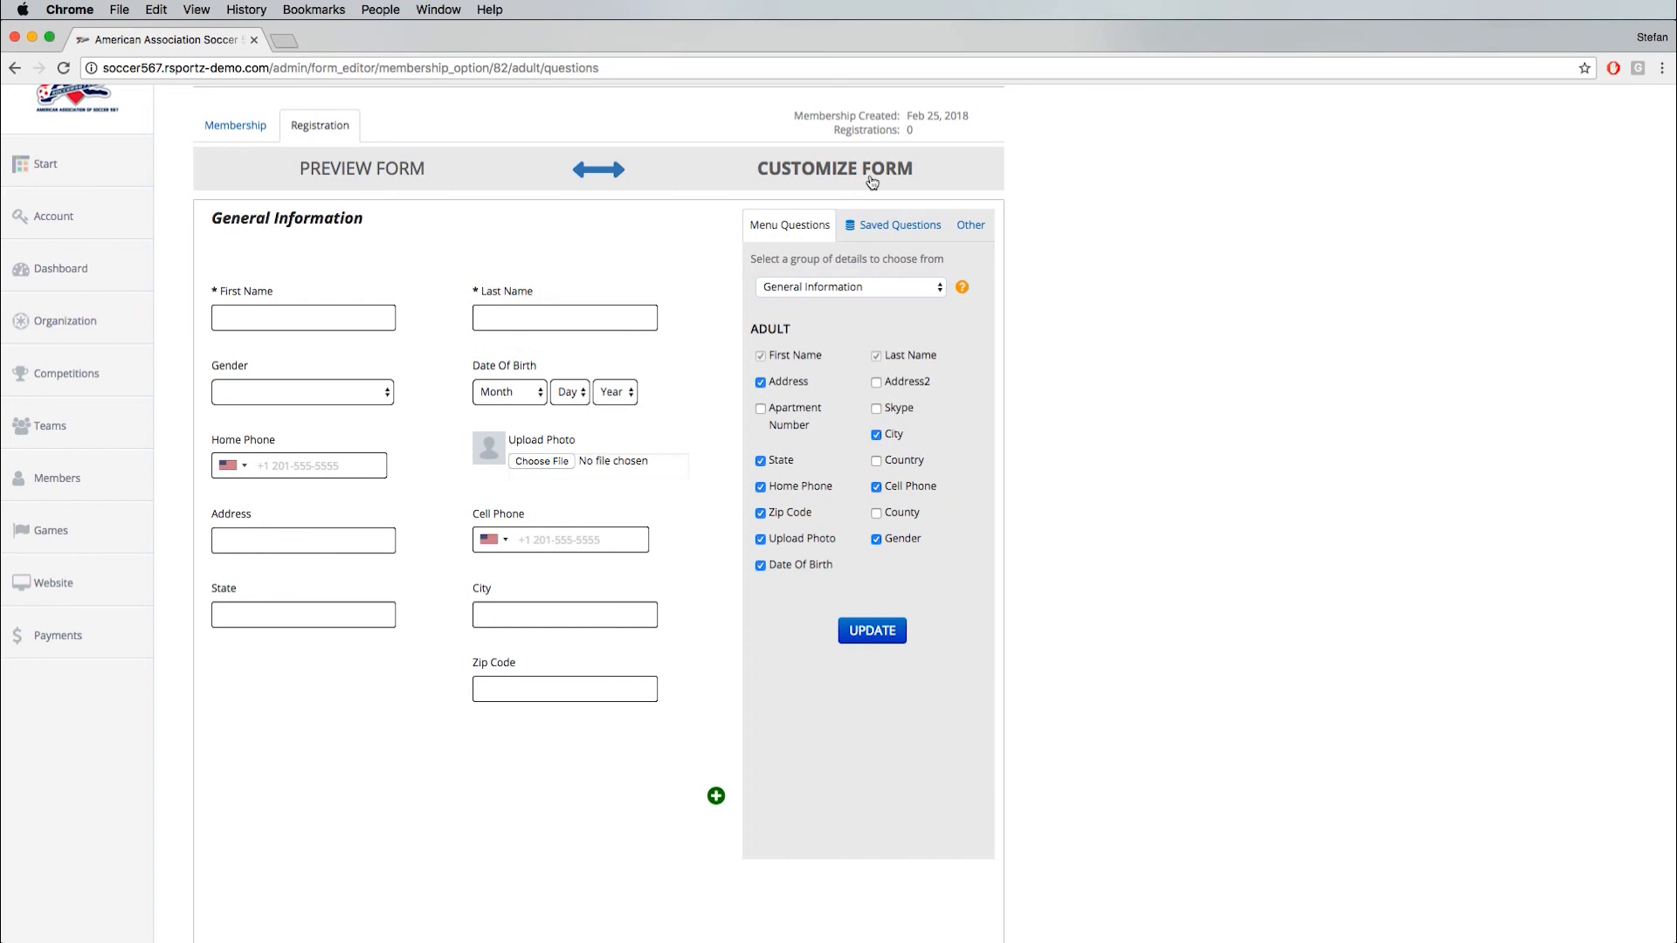
left_click(380, 172)
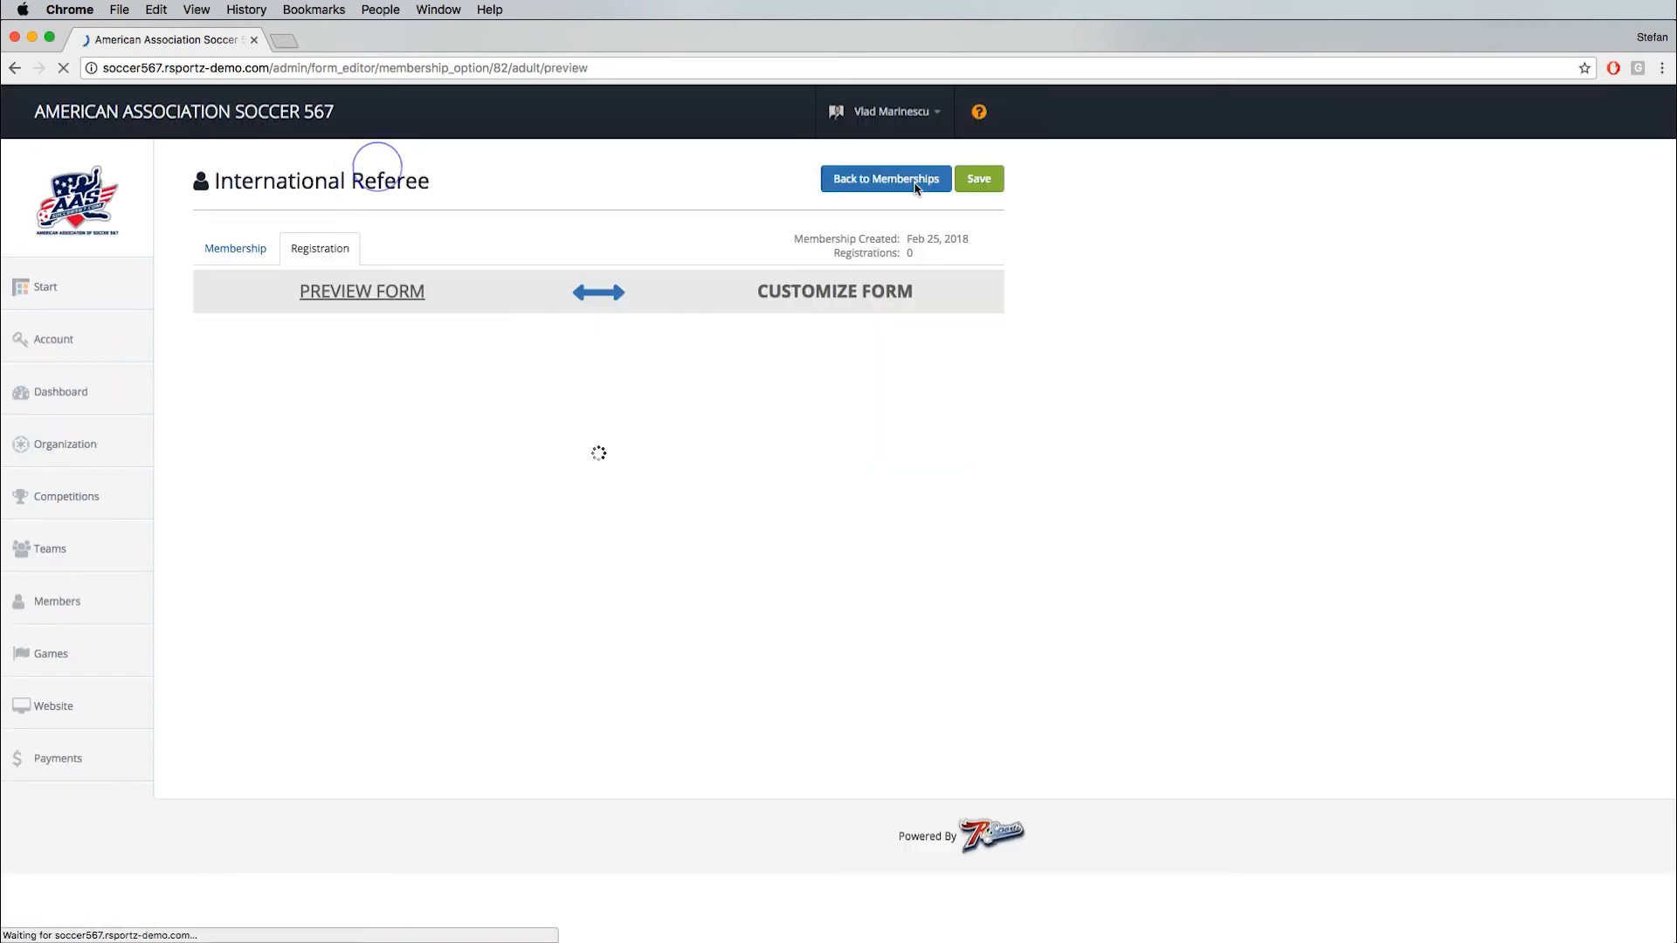
left_click(980, 178)
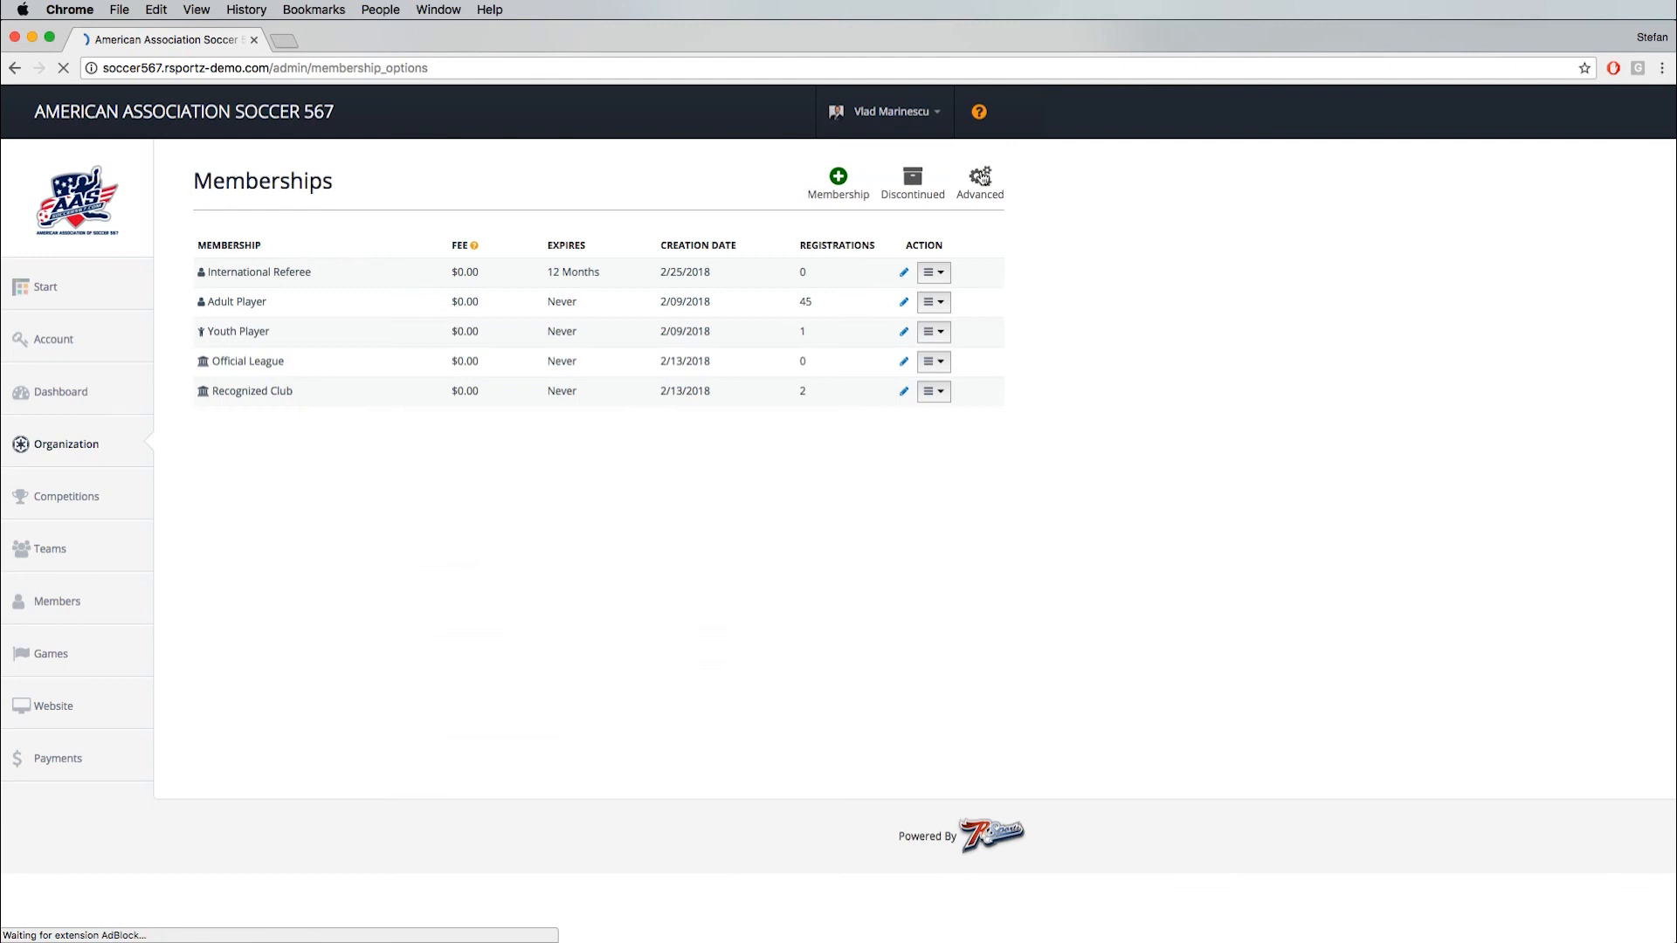
- Open the association's public site, soccer567.rsportz-demo.com, in a new browser tab
left_click_drag(267, 72, 63, 69)
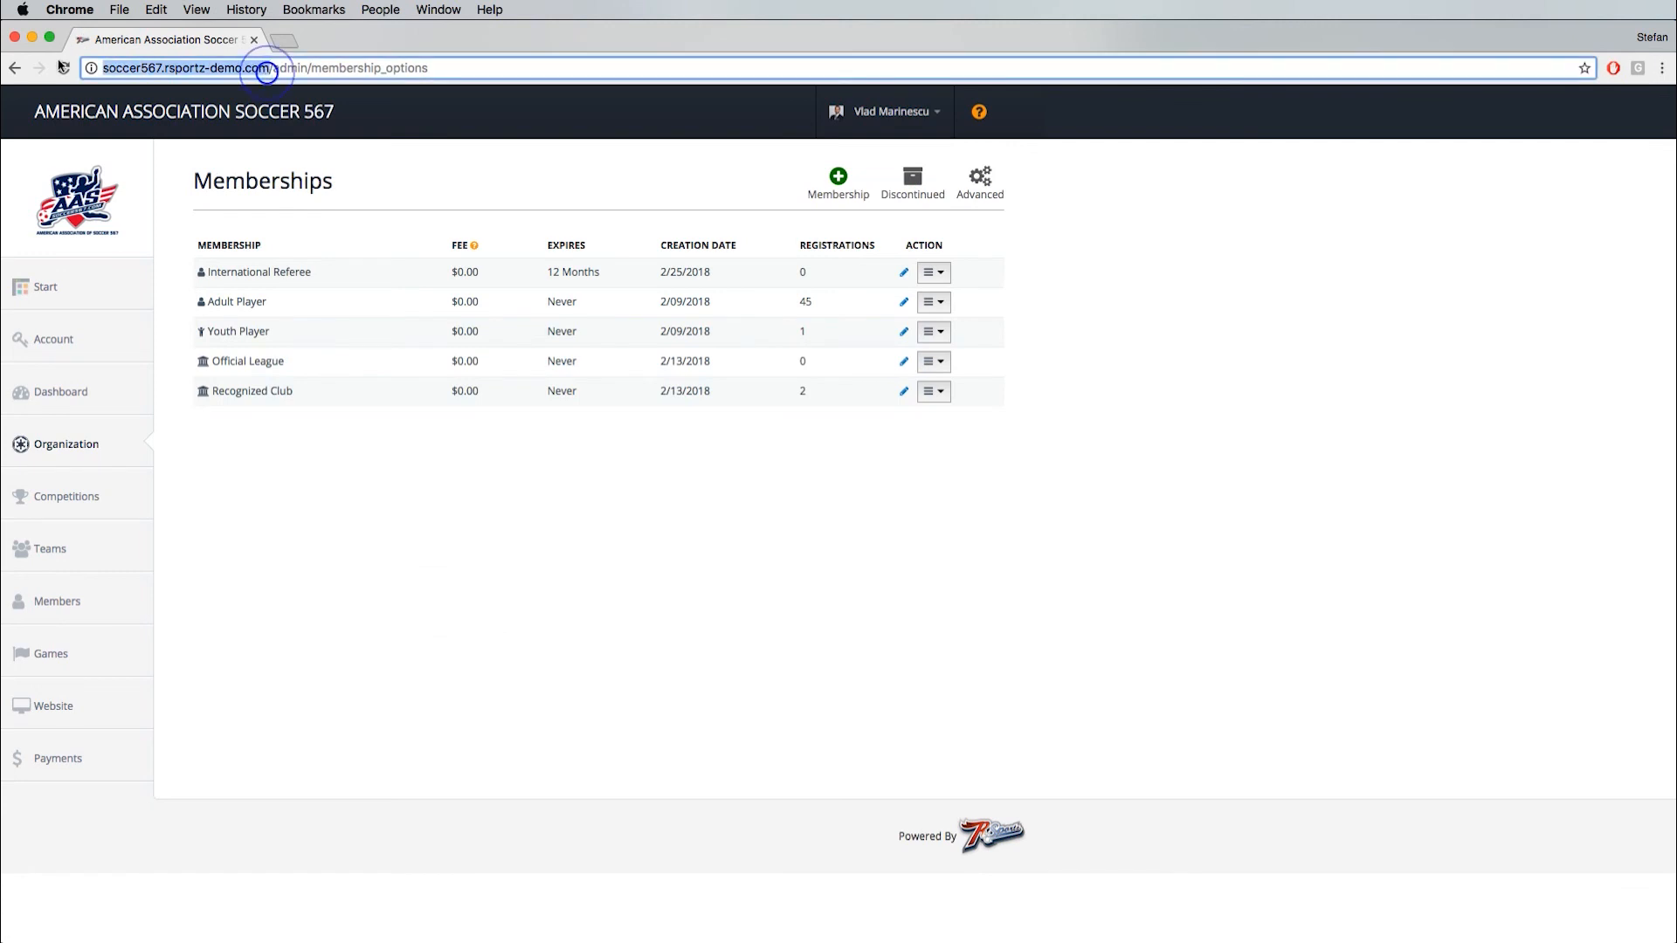
key("super+c")
key("super+t")
key("super+v")
key("Return")
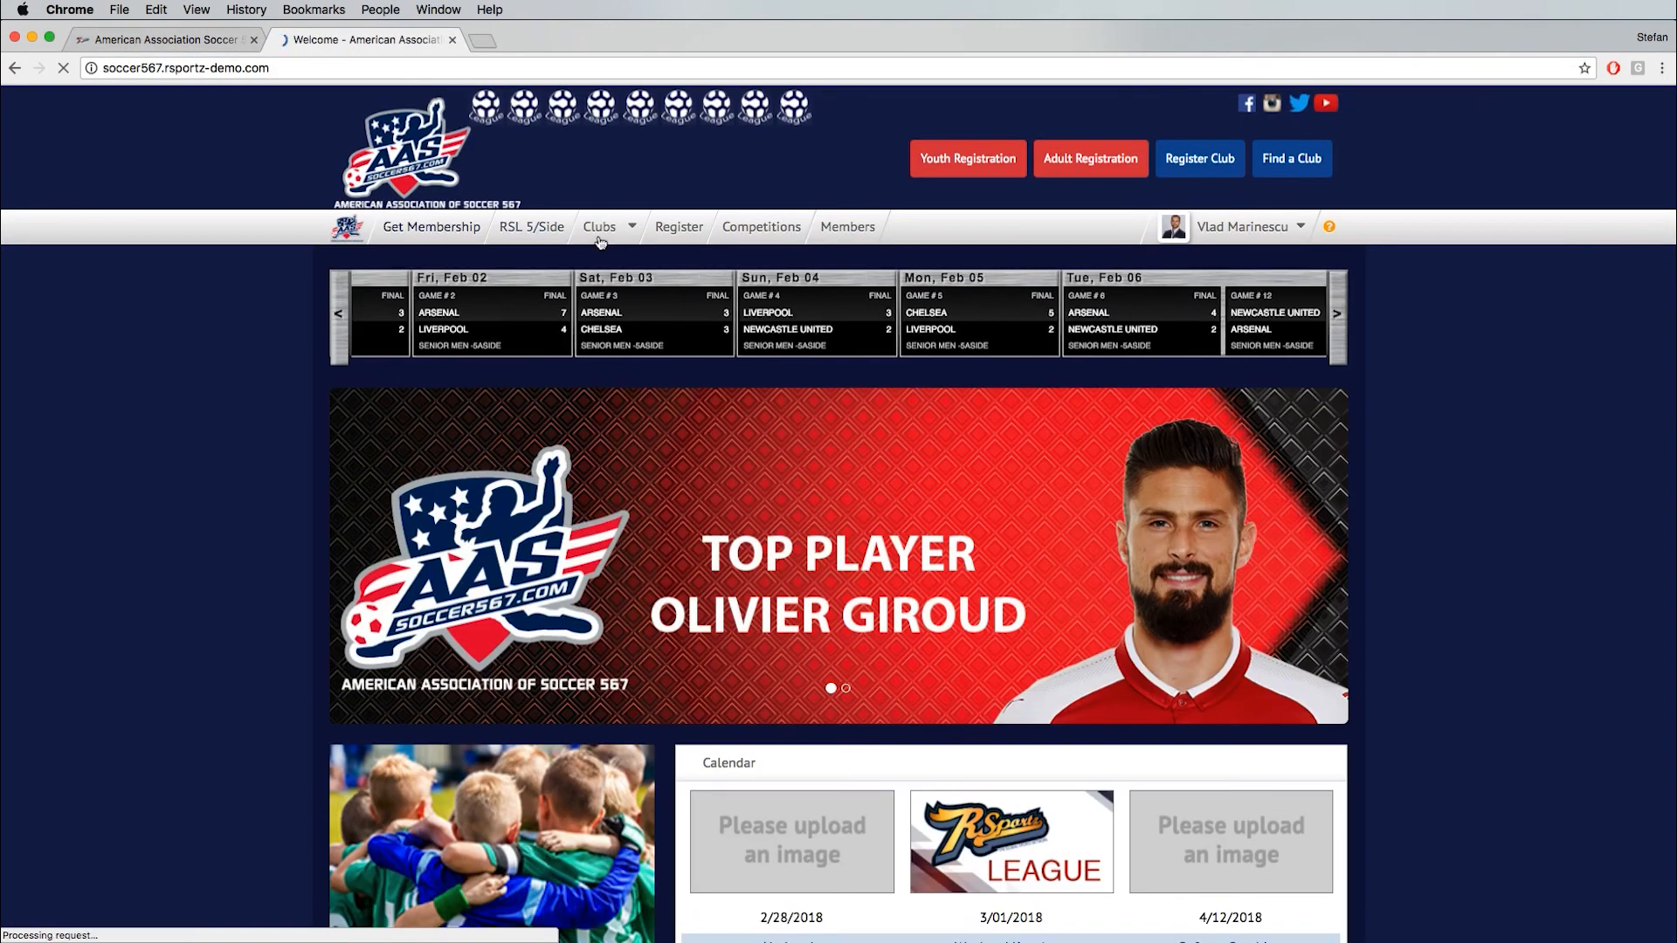
- View the public site's membership registration types and browse the Find a Club directory's listings for California
left_click(669, 229)
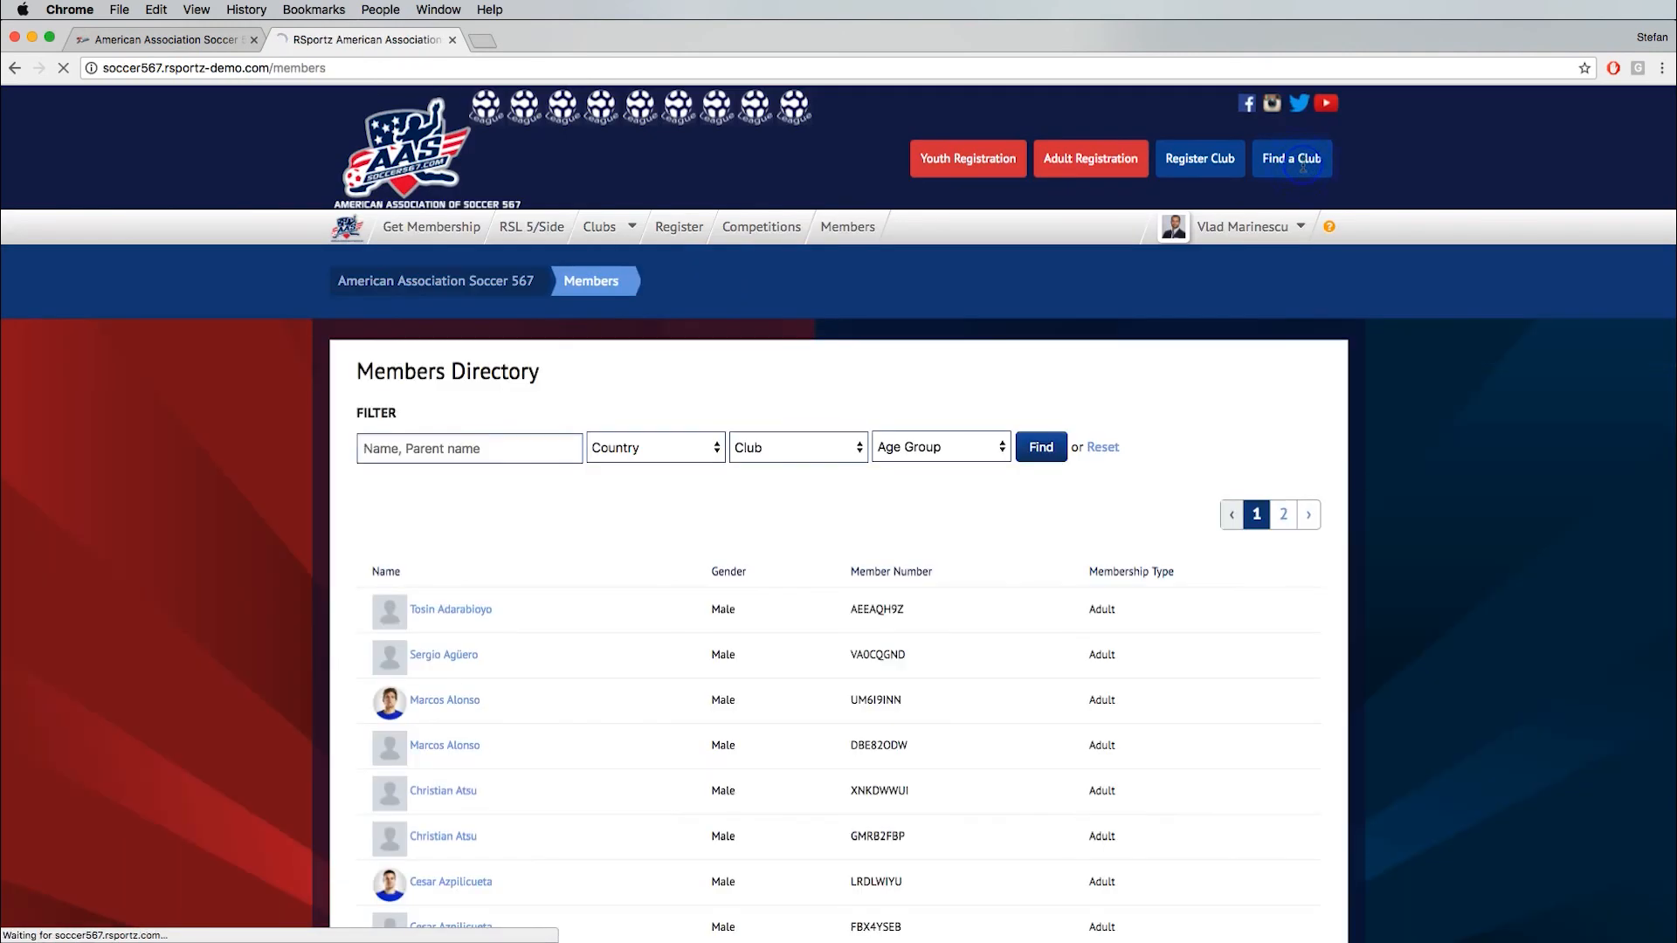
left_click(1301, 162)
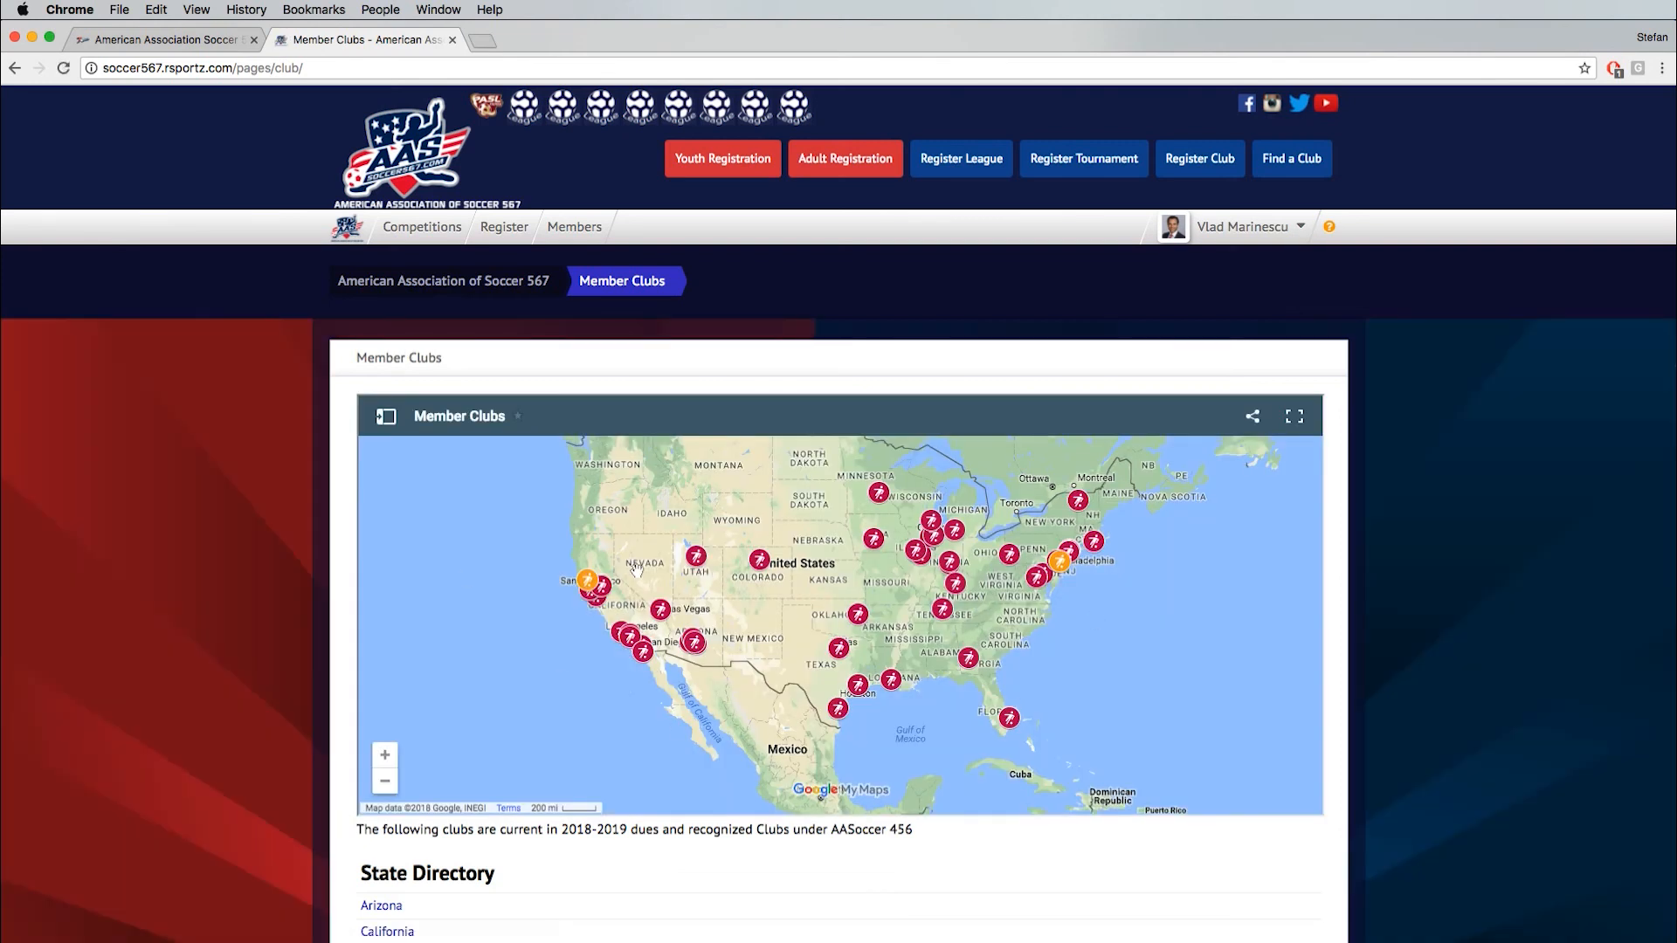
scroll(313, 648, "down", 7)
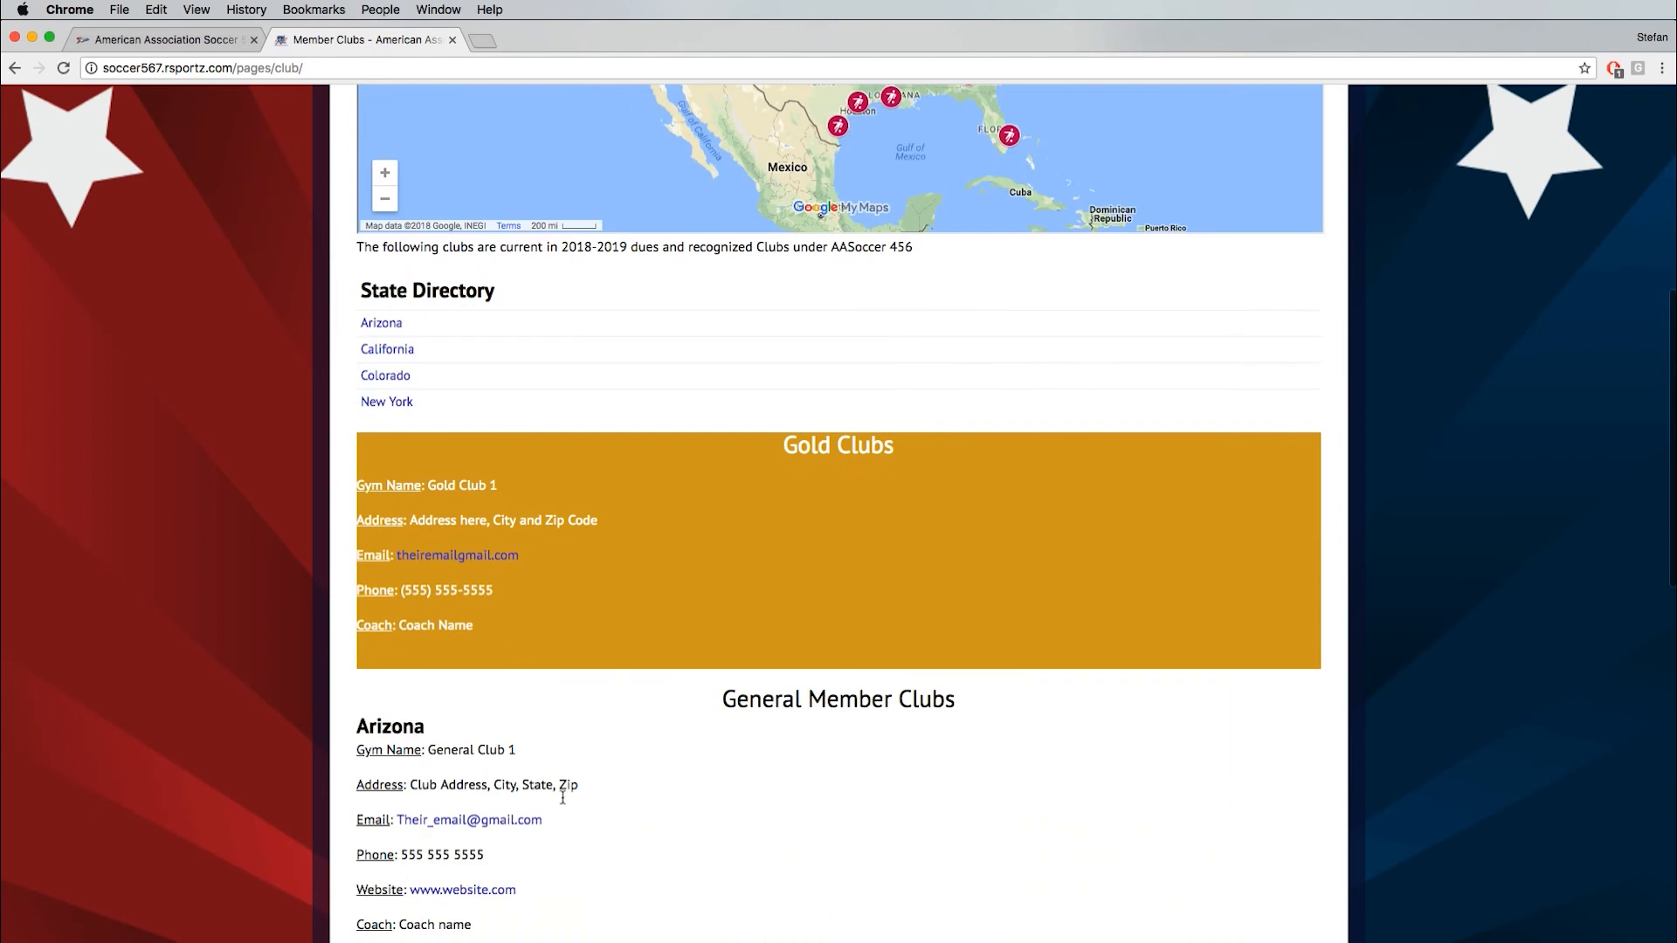
scroll(449, 669, "down", 2)
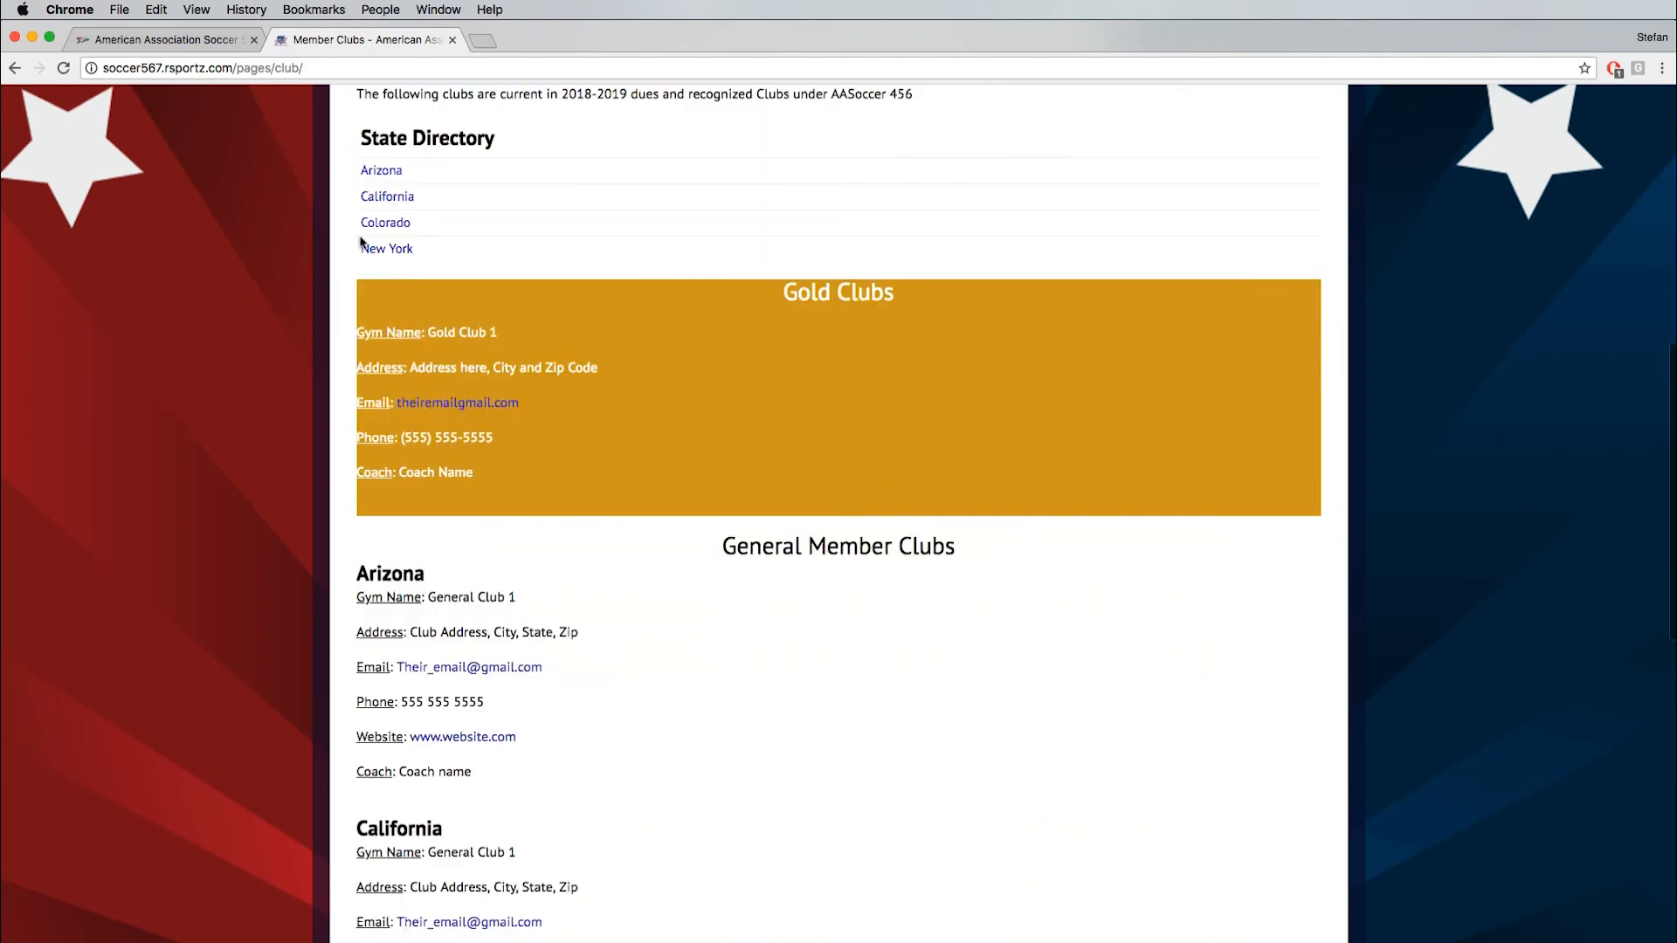
left_click(390, 199)
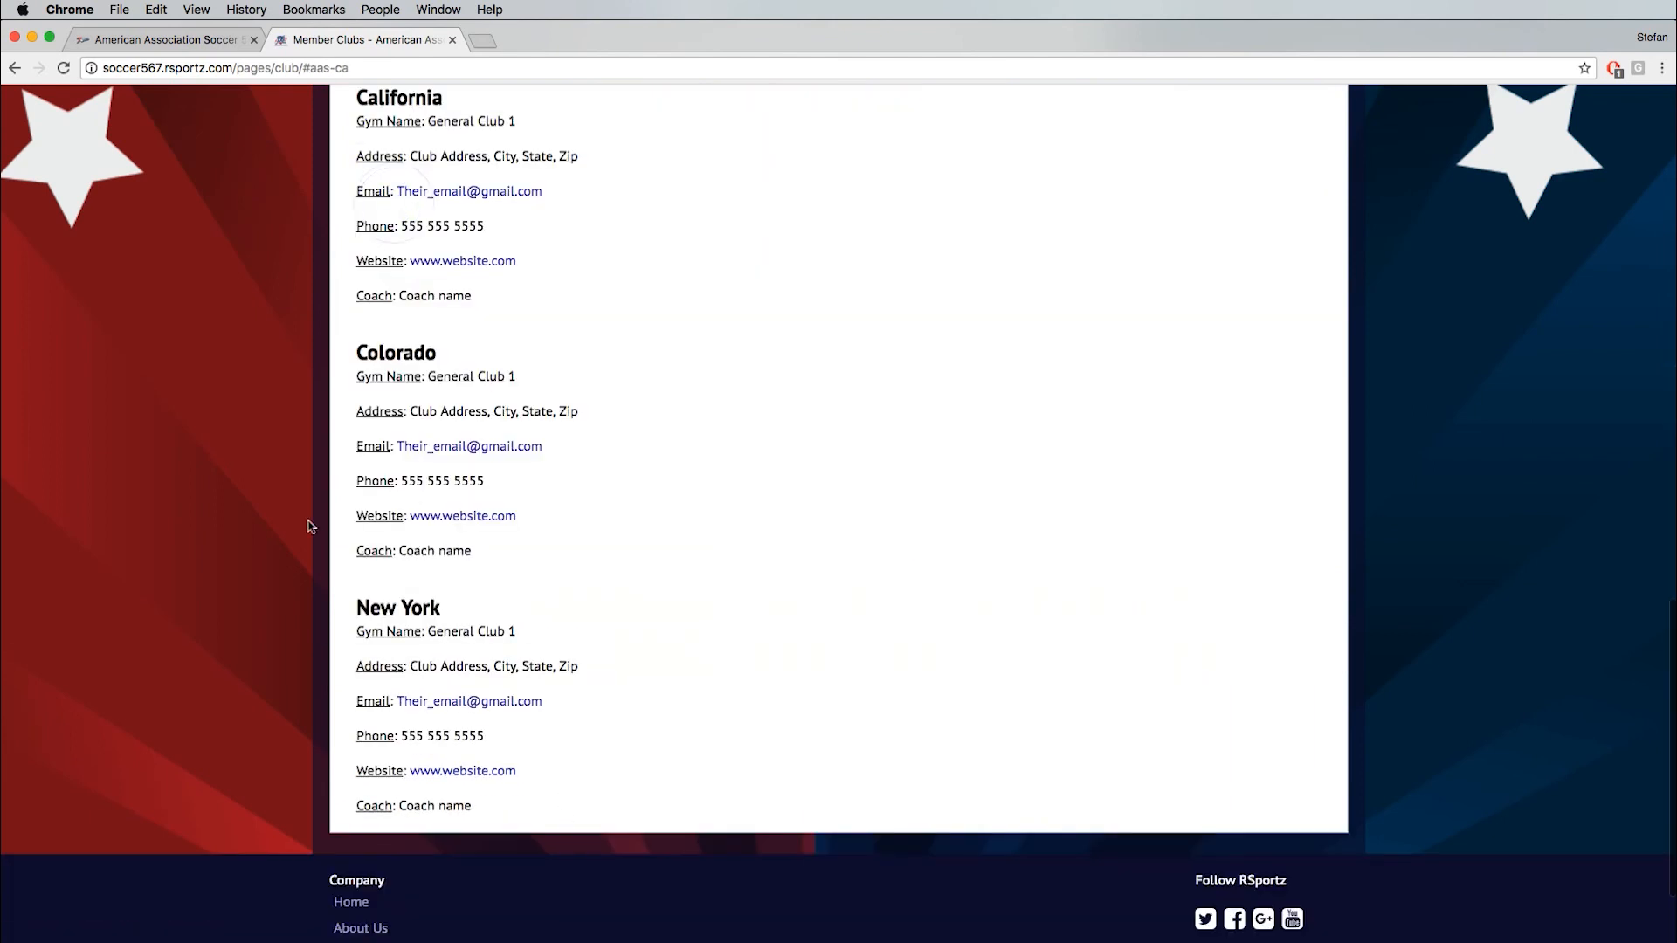
scroll(420, 549, "up", 20)
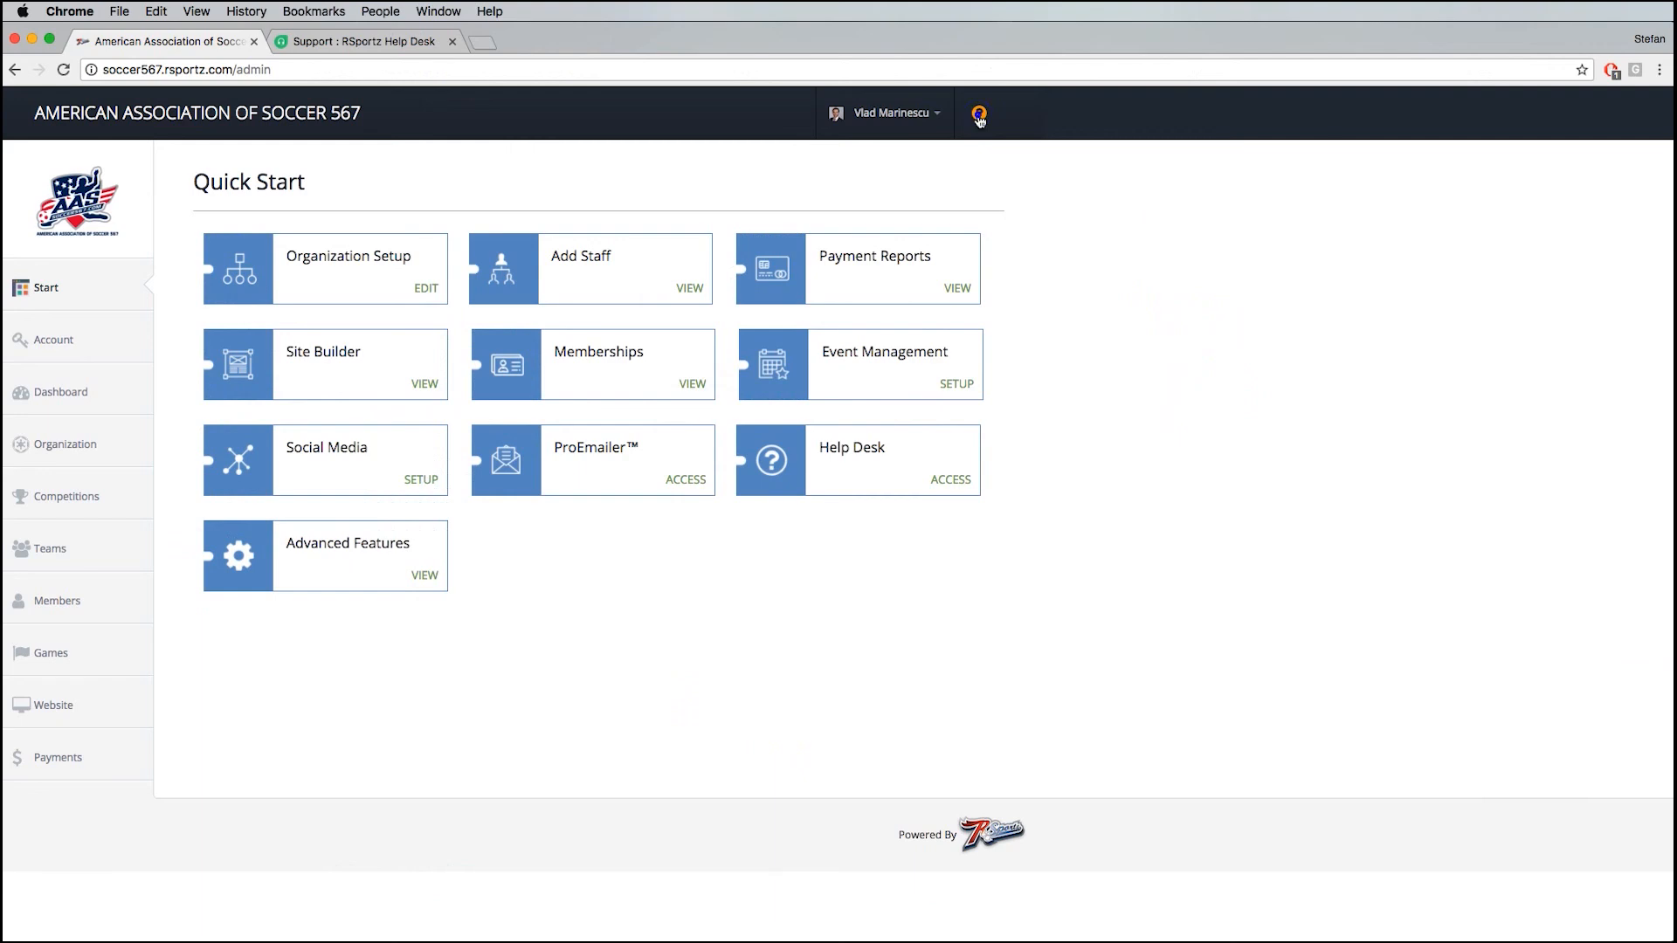
- Open the RSportz Help Desk from the association's admin area and view the Set Up Payments video tutorial article
left_click(980, 115)
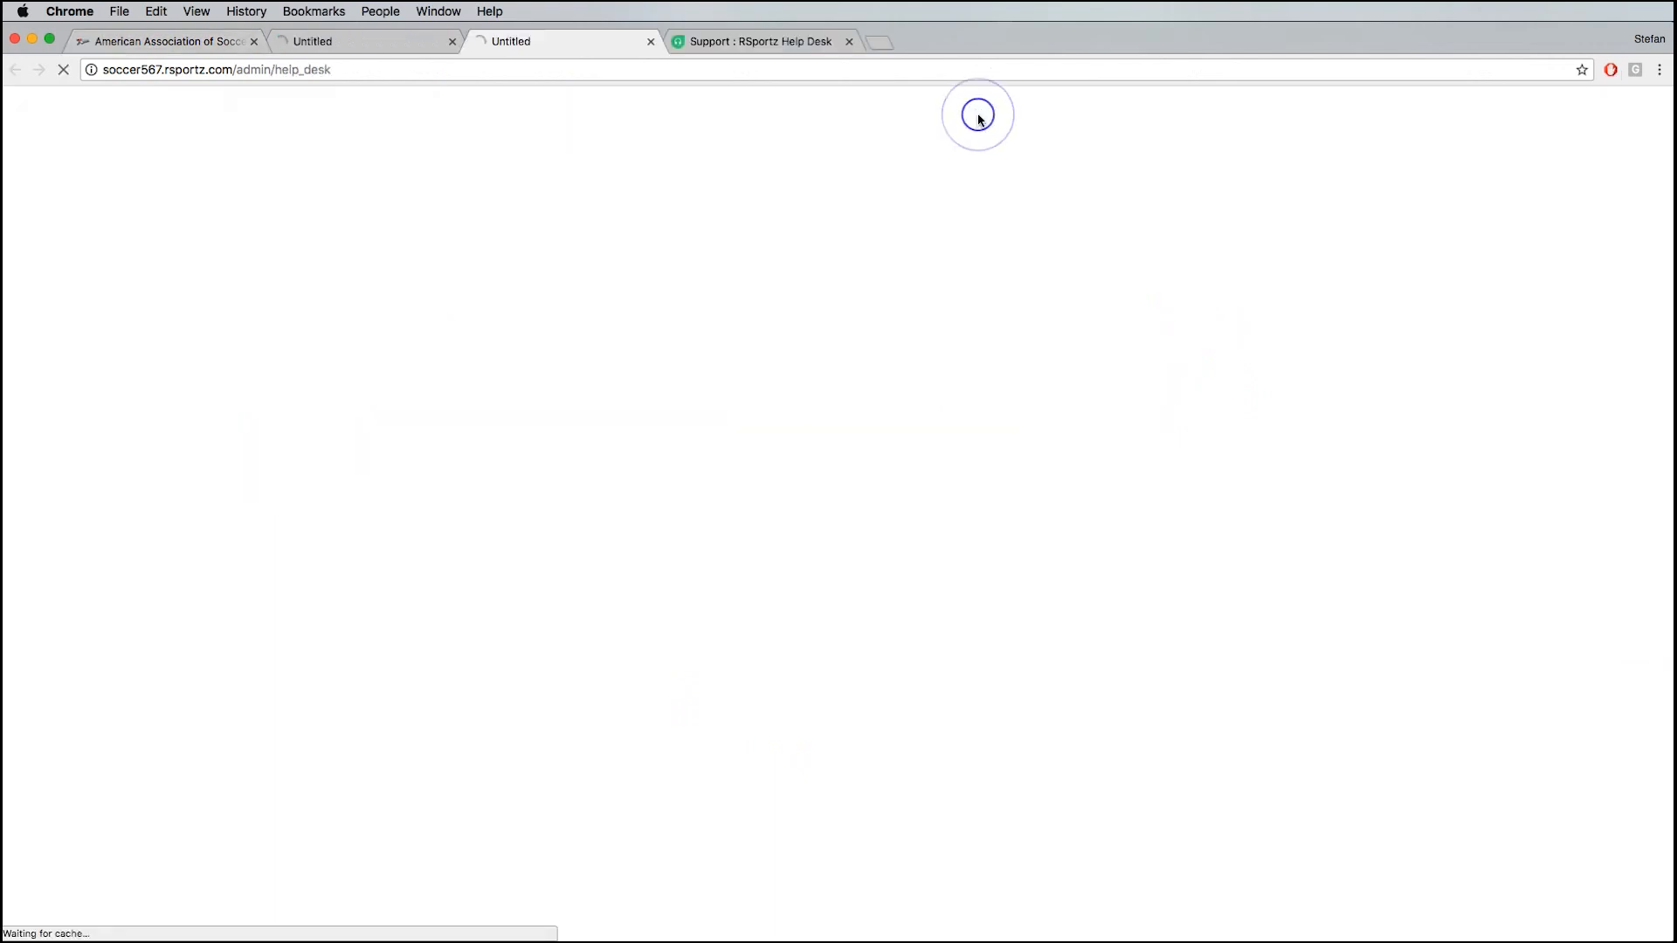
left_click(719, 42)
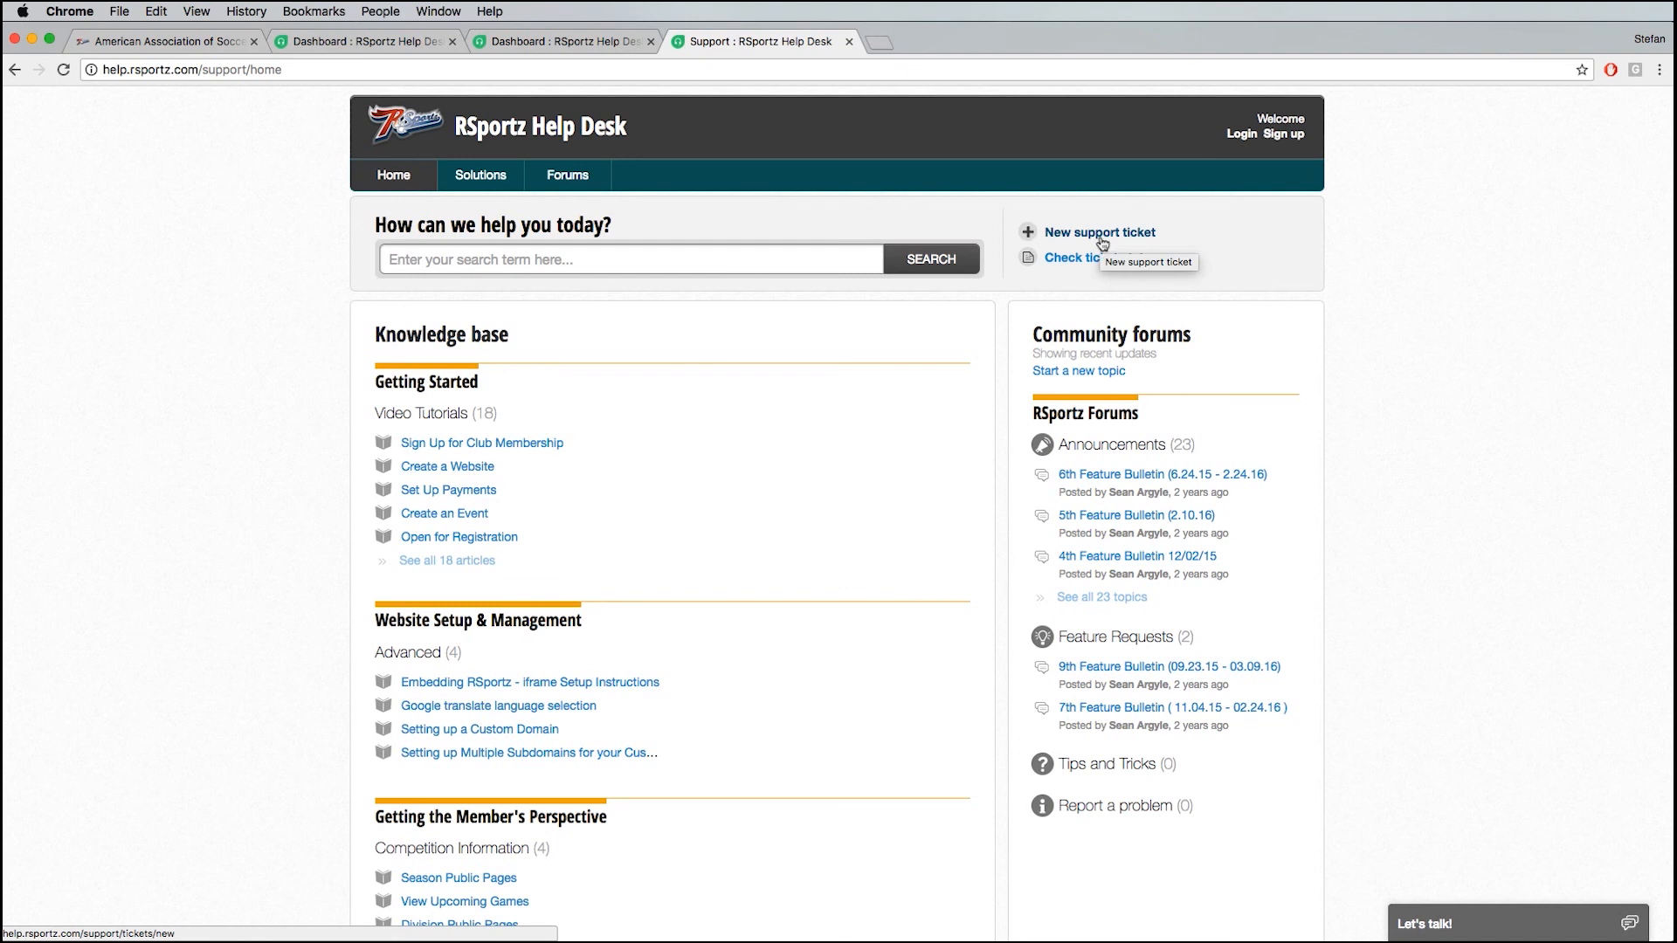
left_click(459, 491)
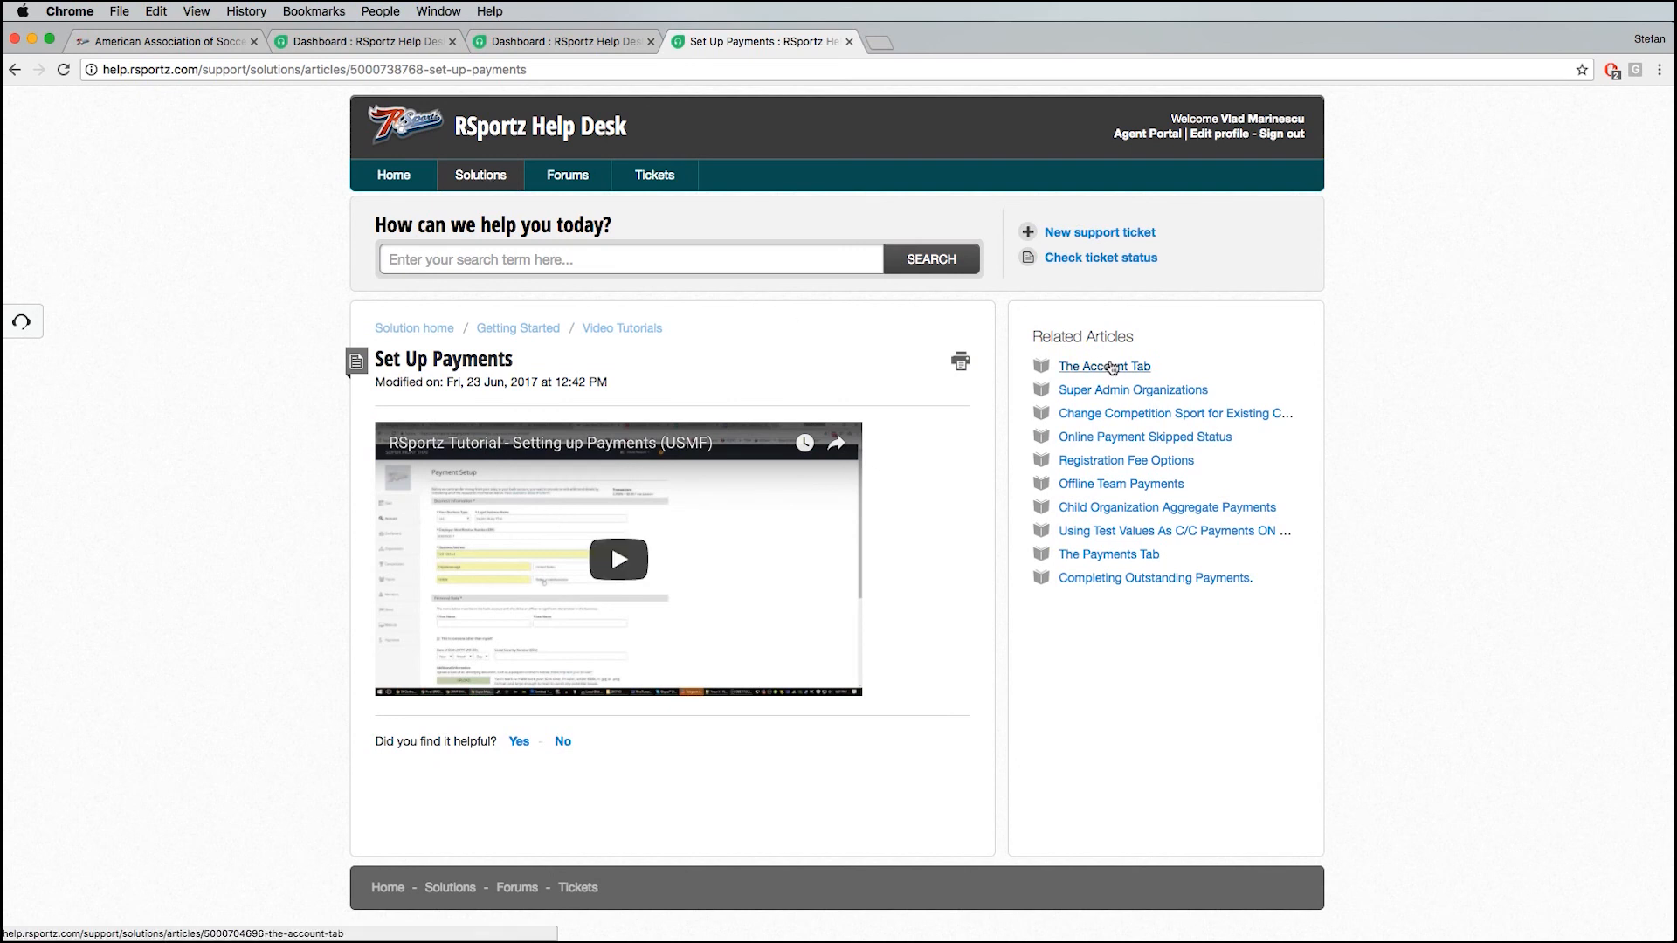
- Skim the related Super Admin Organizations article and open the help desk's community forums
left_click(1109, 390)
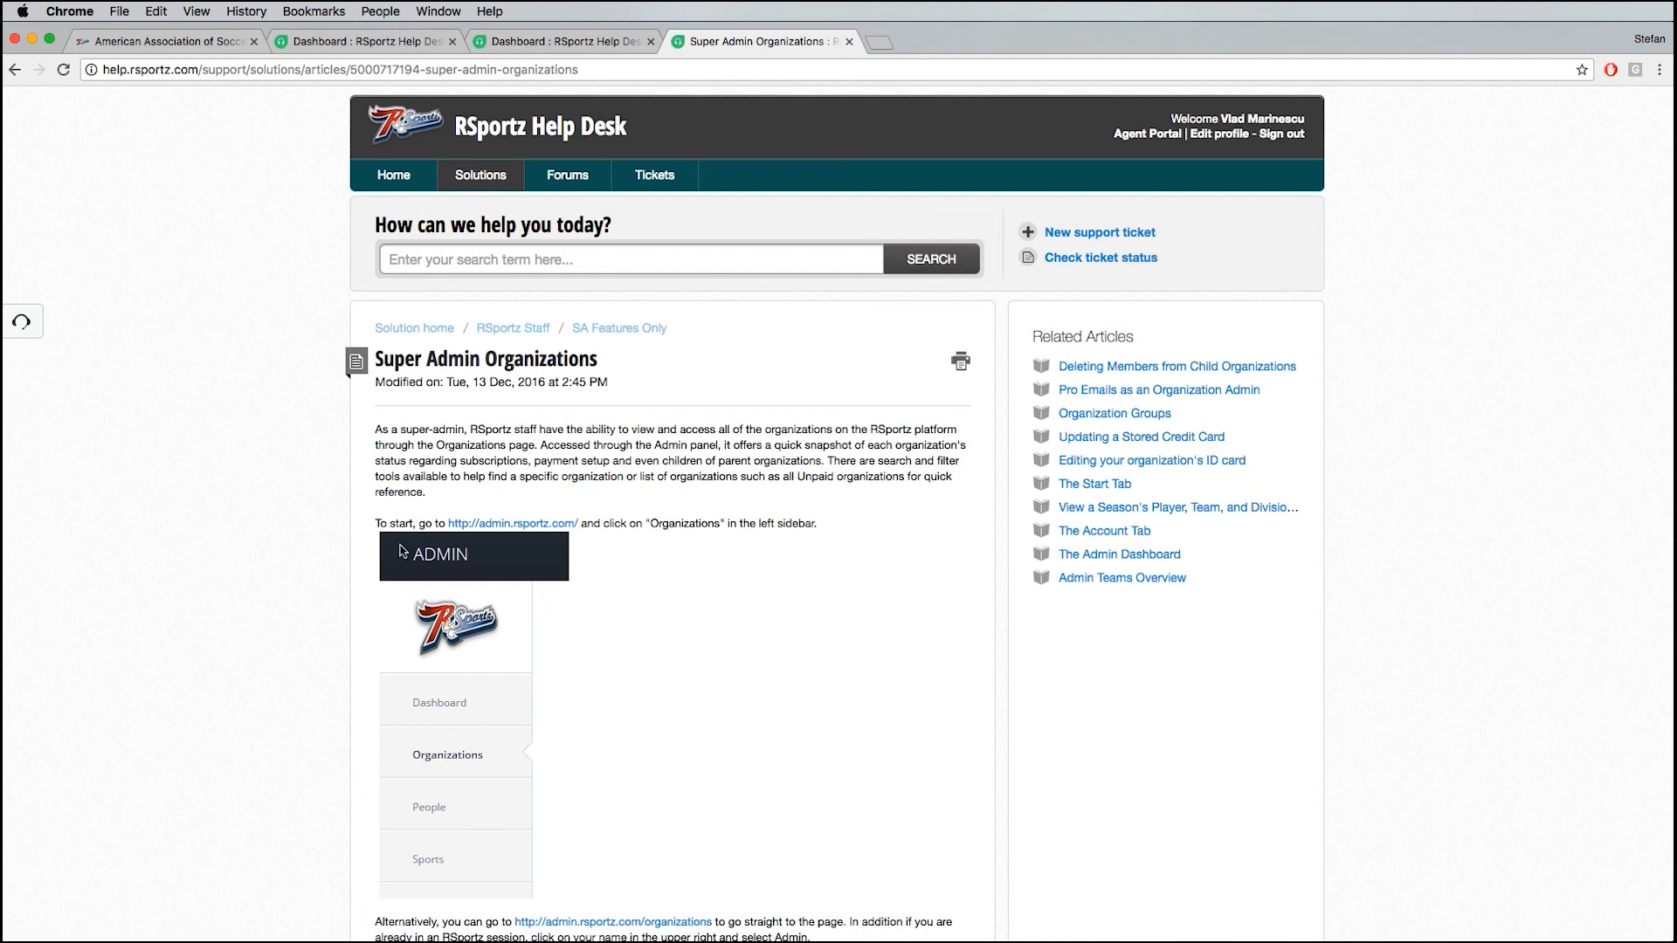
left_click(448, 257)
scroll(520, 590, "down", 1)
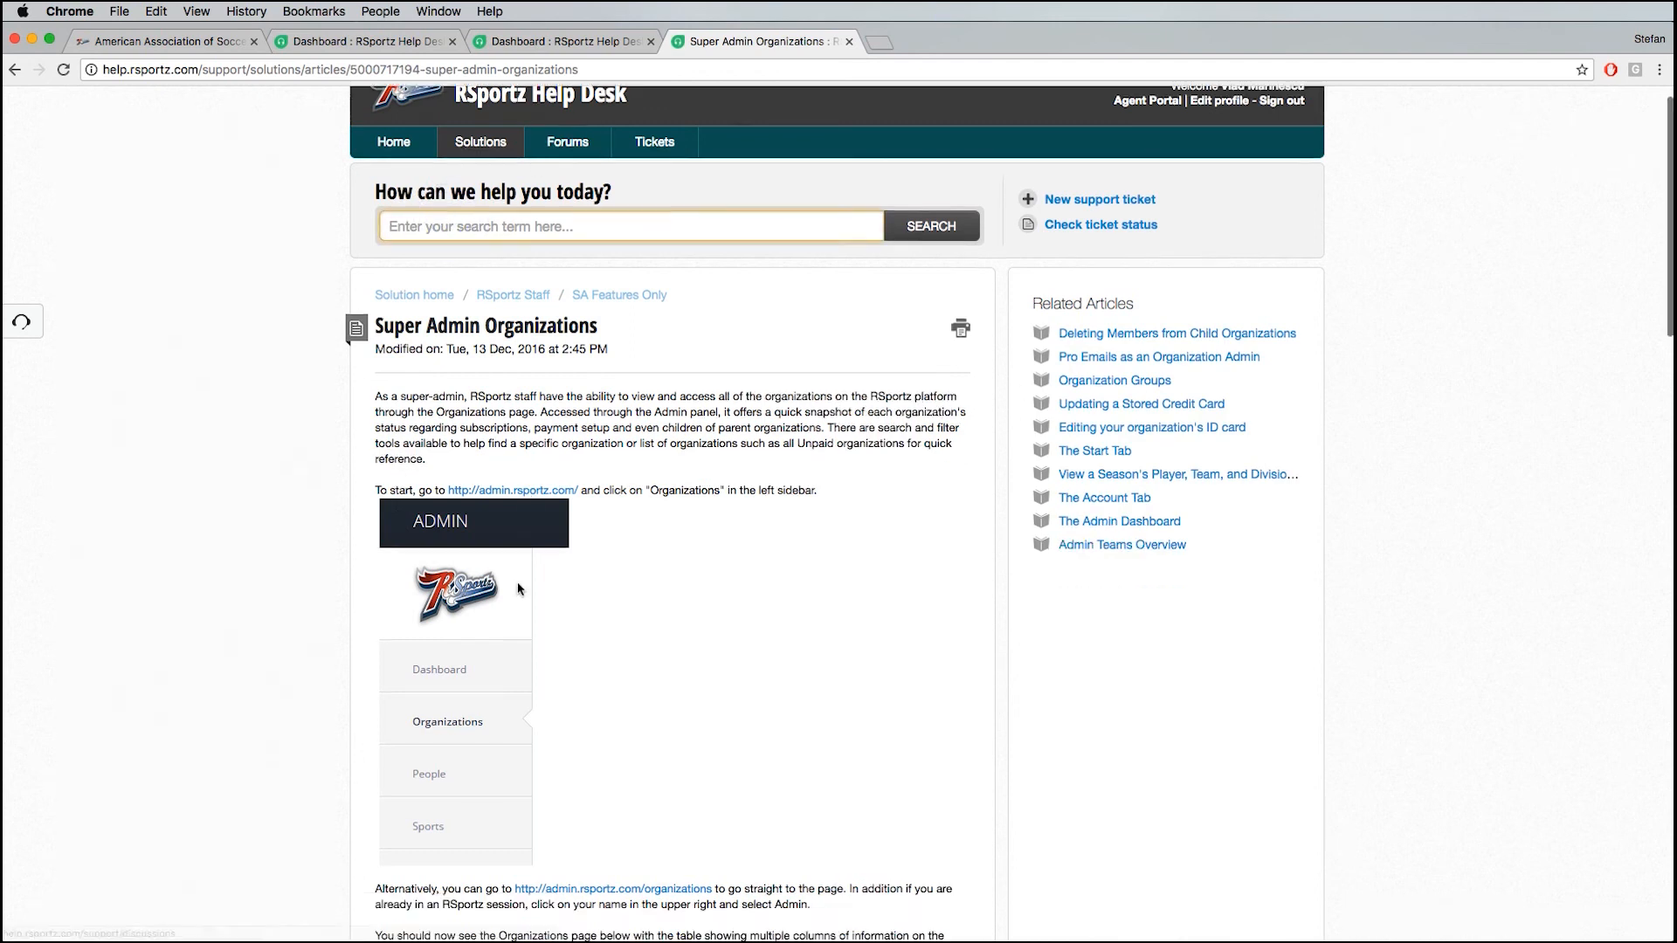
scroll(519, 590, "down", 9)
scroll(520, 586, "up", 10)
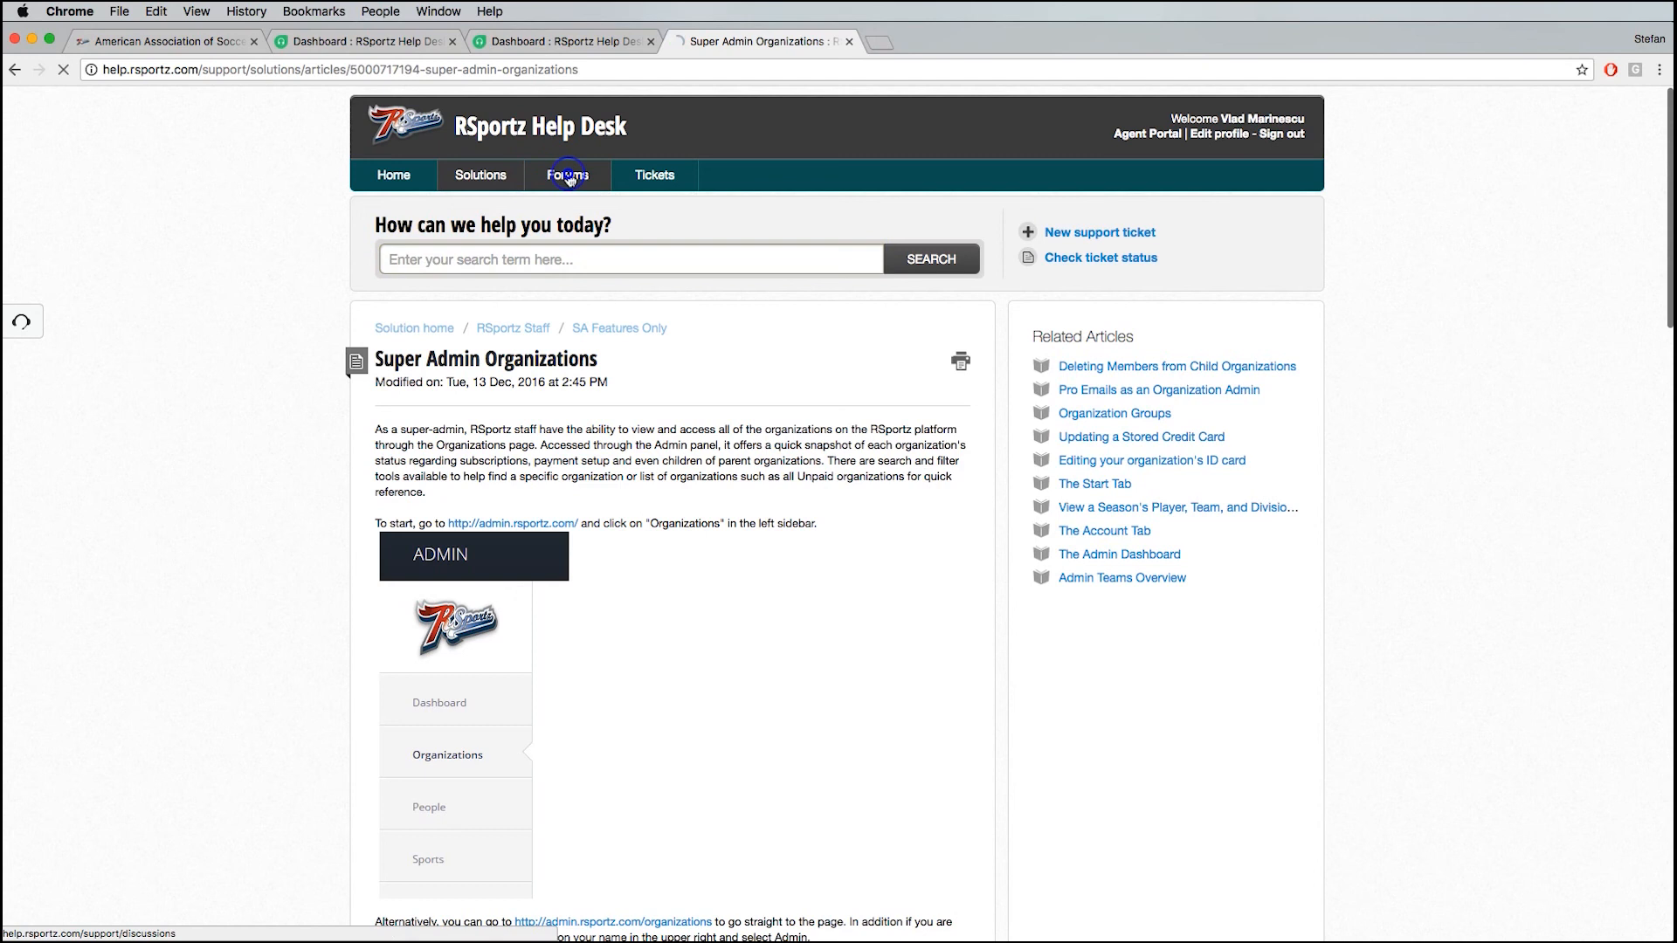
left_click(568, 176)
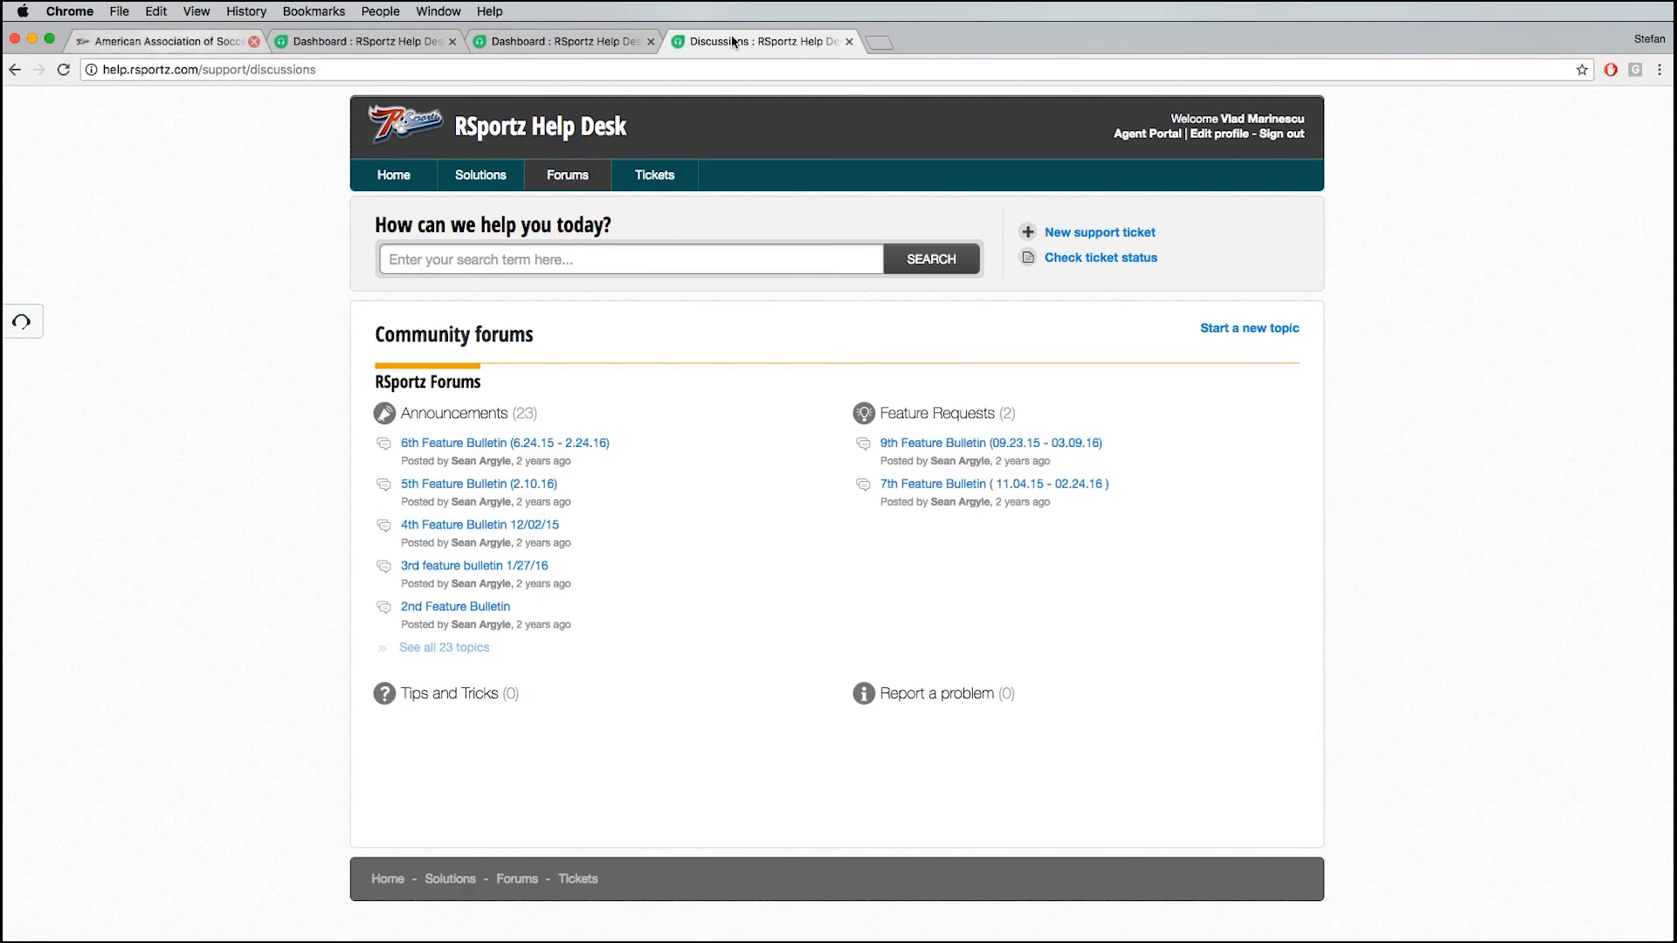
- Return to the association's site and look over the public home page down to the calendar and latest game results
left_click(149, 41)
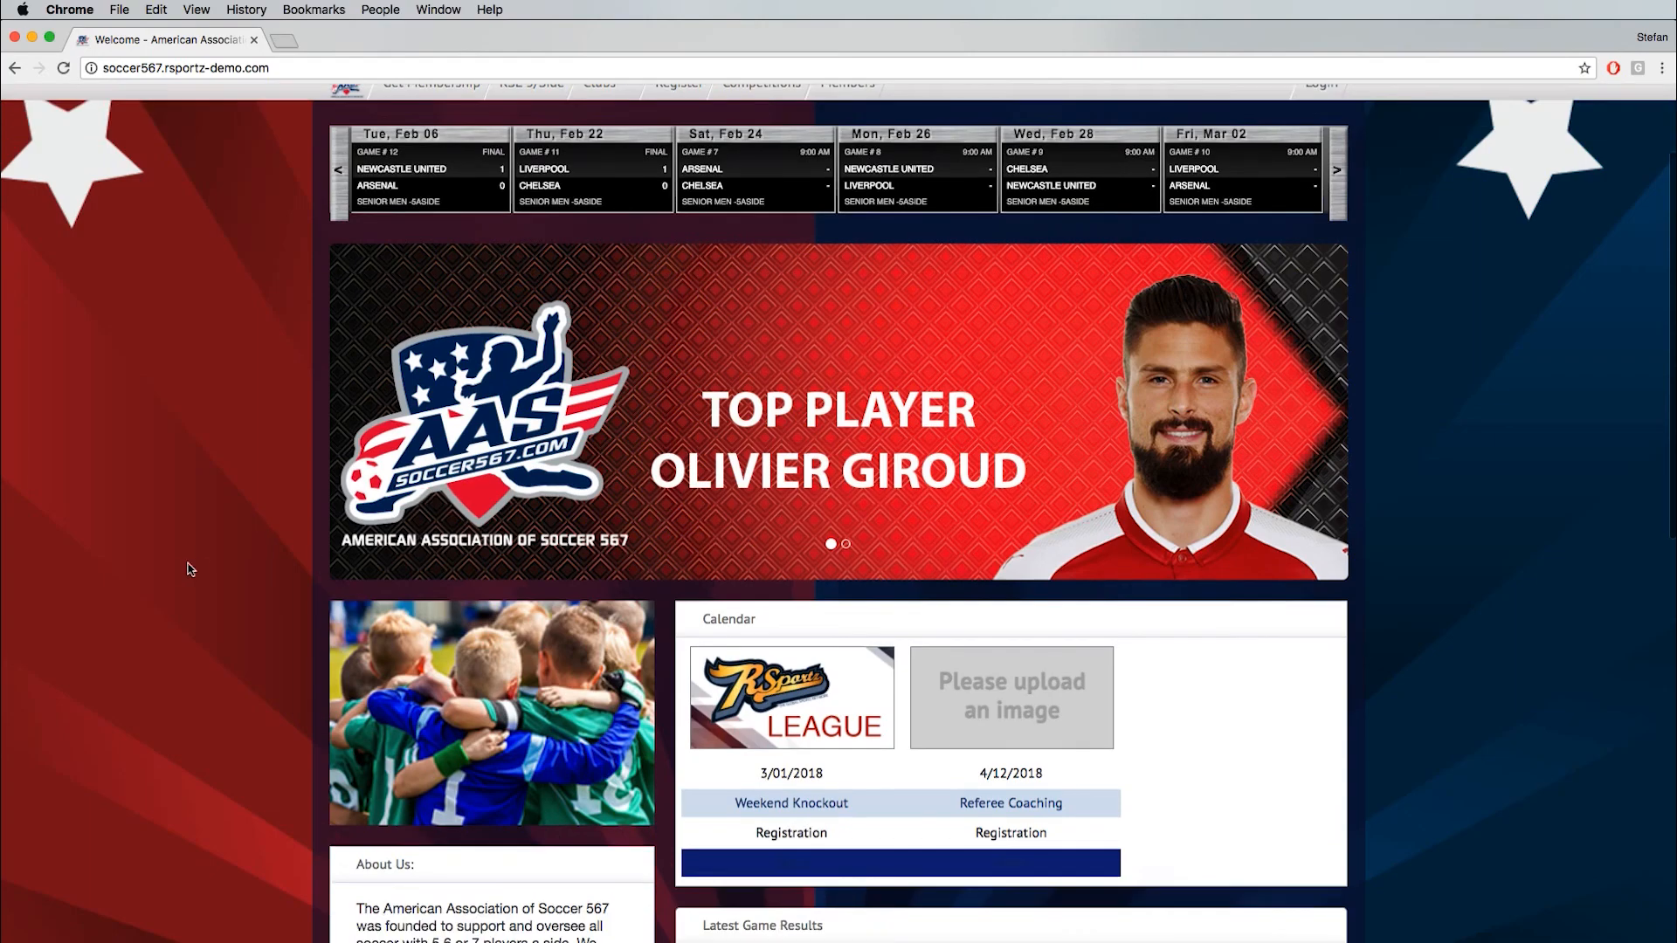
scroll(190, 570, "down", 1)
scroll(243, 631, "down", 5)
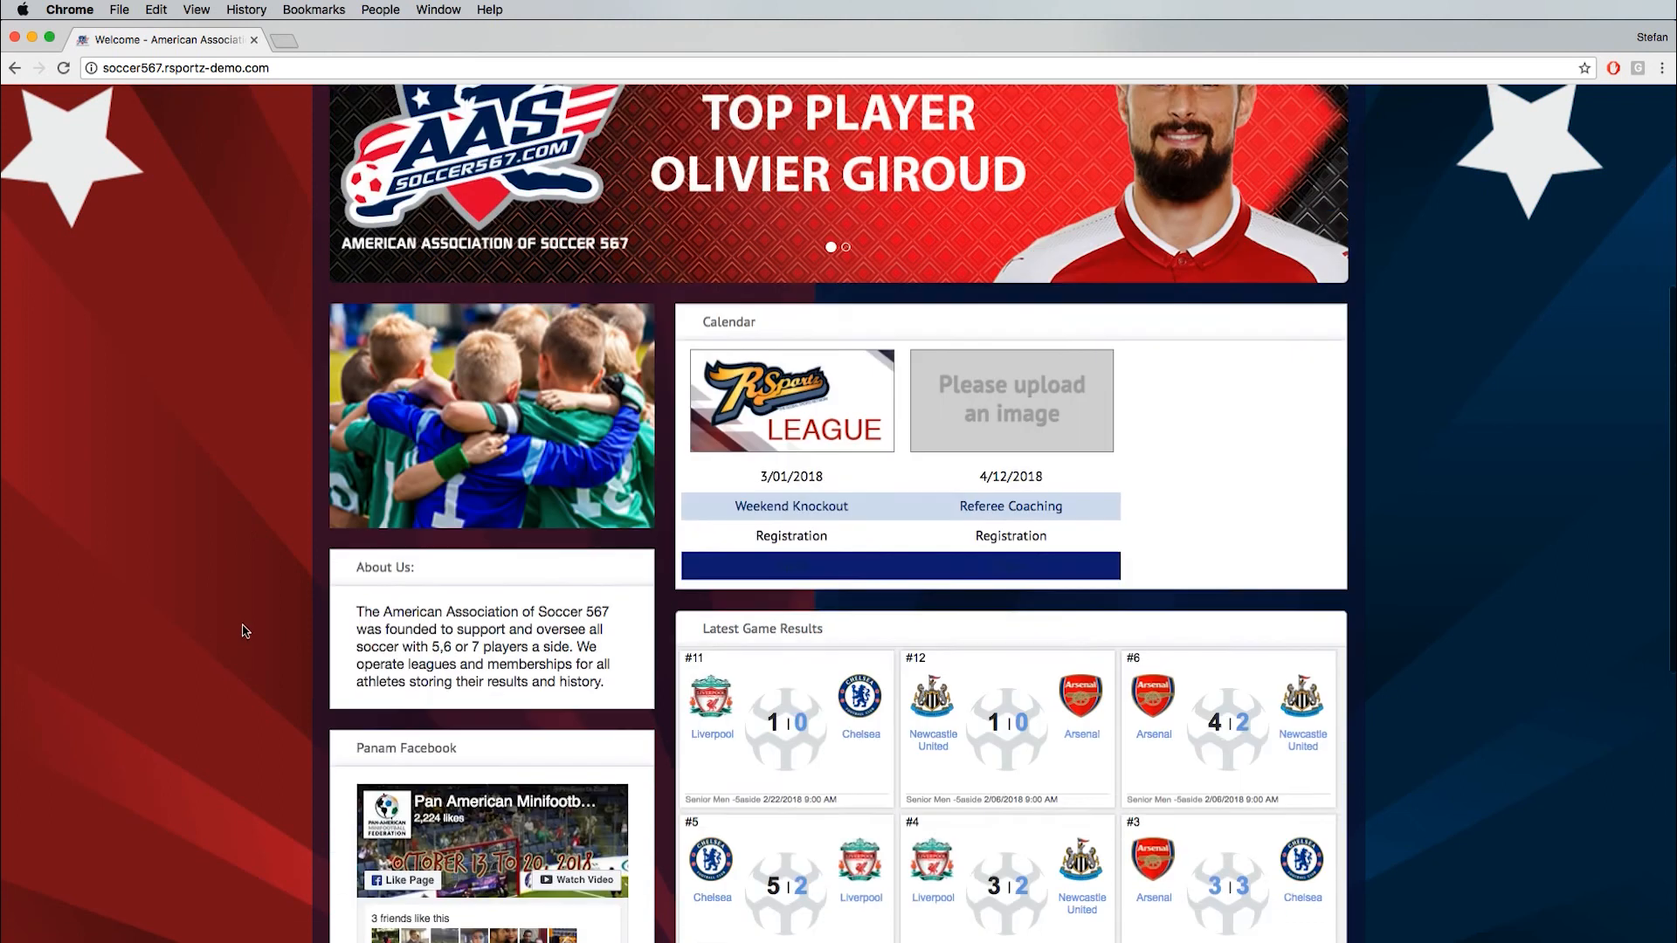